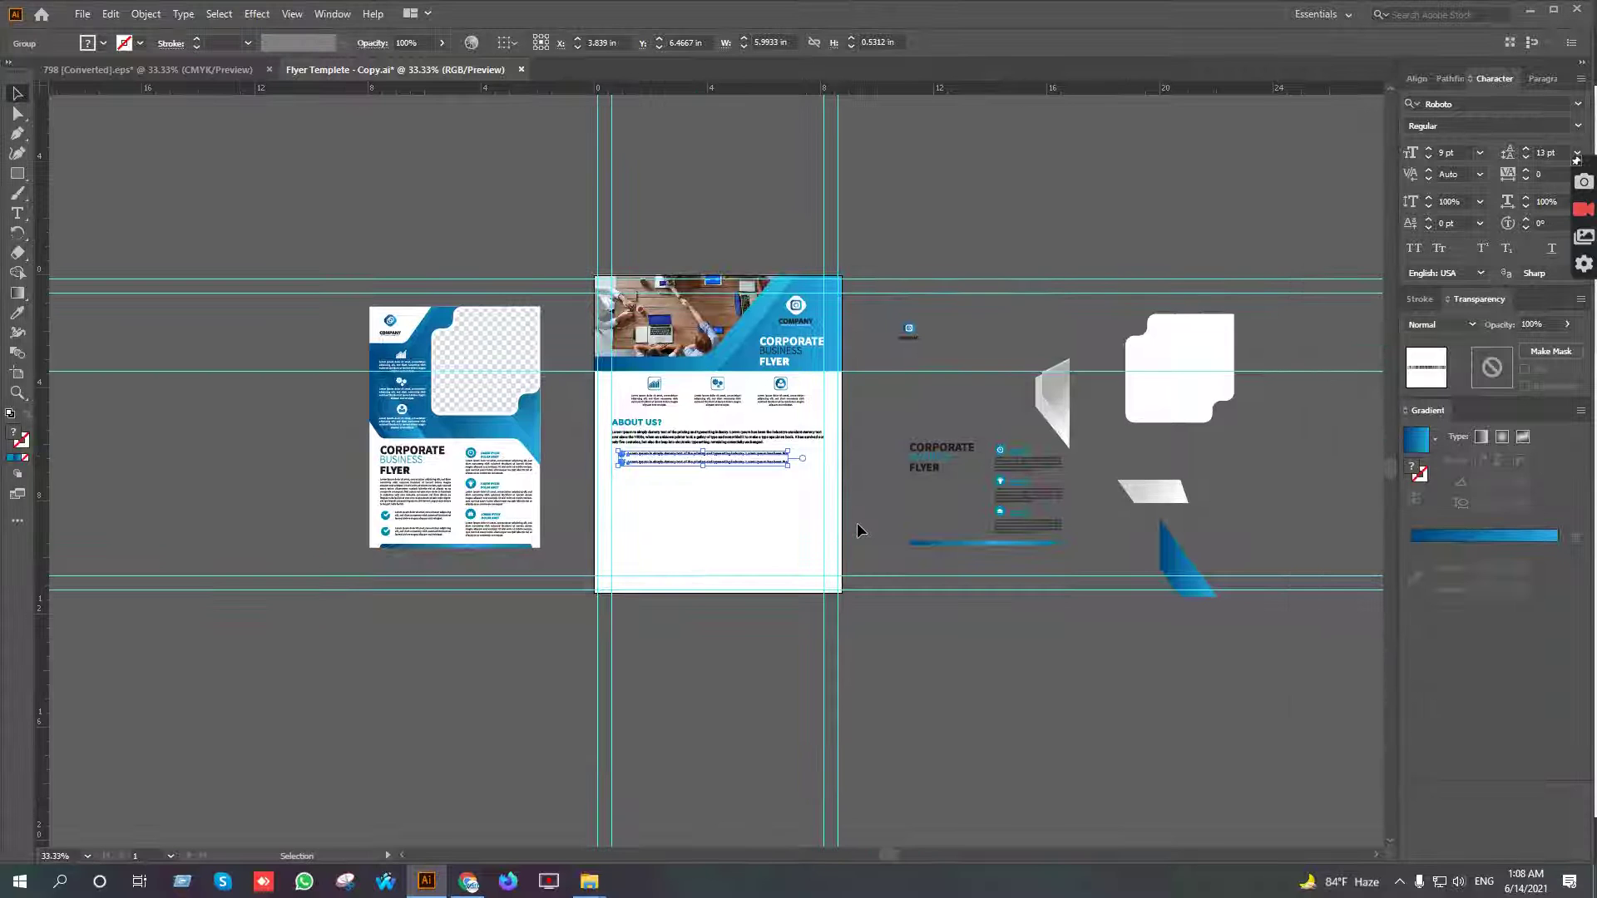
# Deselect the bullet list and examine the spare heading and icon-and-text blocks beside the flyer artboard
pyautogui.scroll(2, 722, 505)
pyautogui.moveTo(991, 507); pyautogui.dragTo(610, 432)
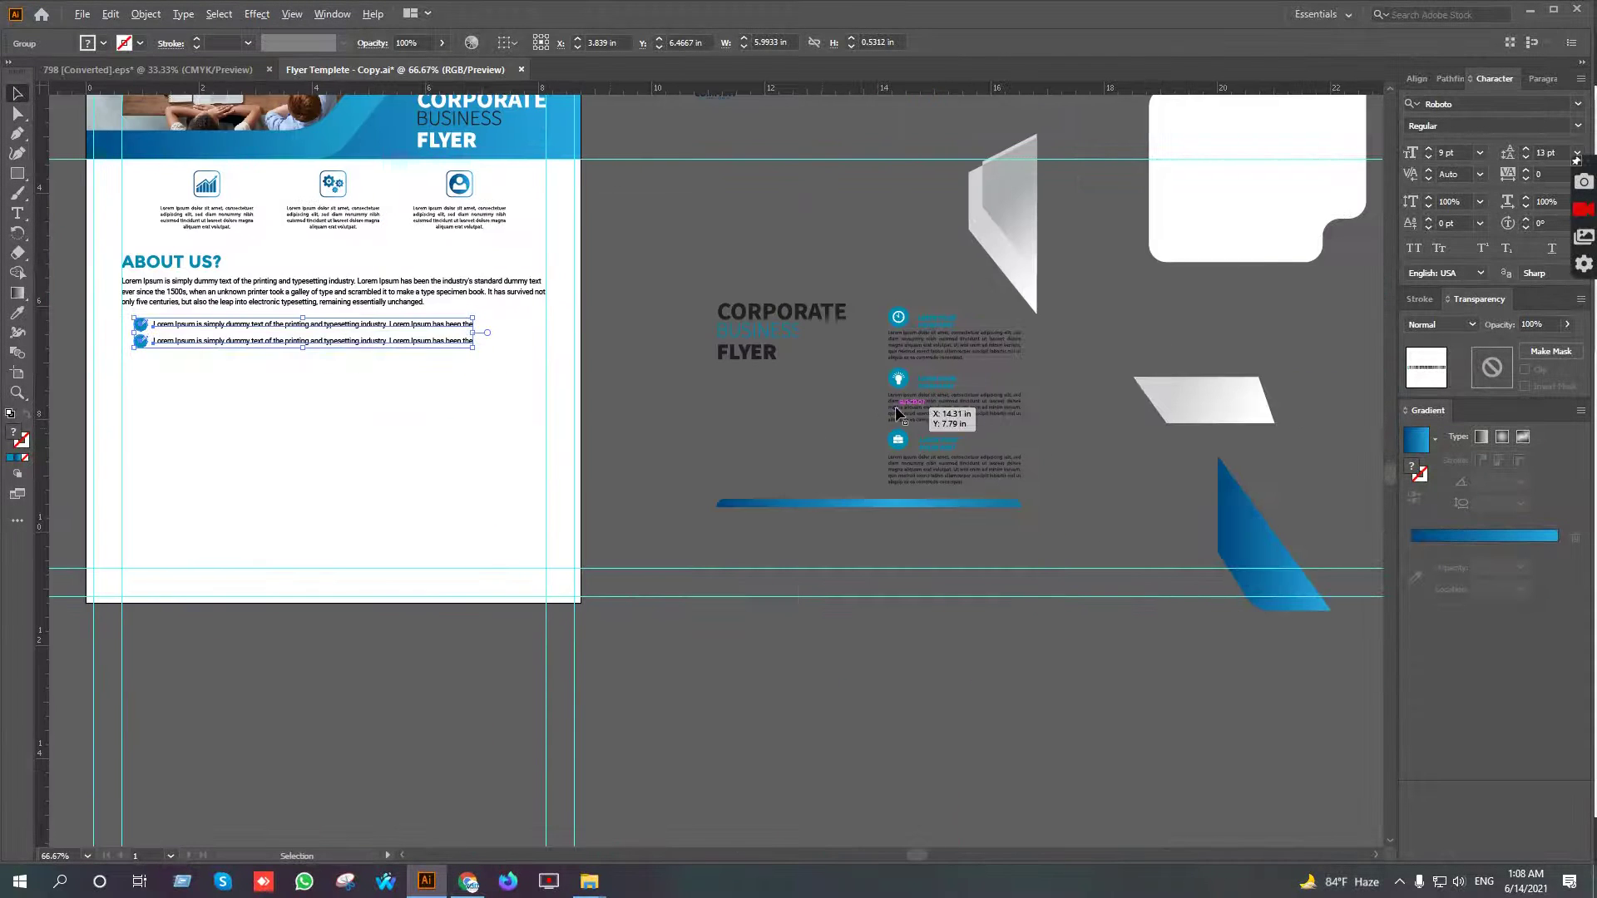
pyautogui.scroll(2, 902, 404)
pyautogui.moveTo(960, 428); pyautogui.dragTo(771, 494)
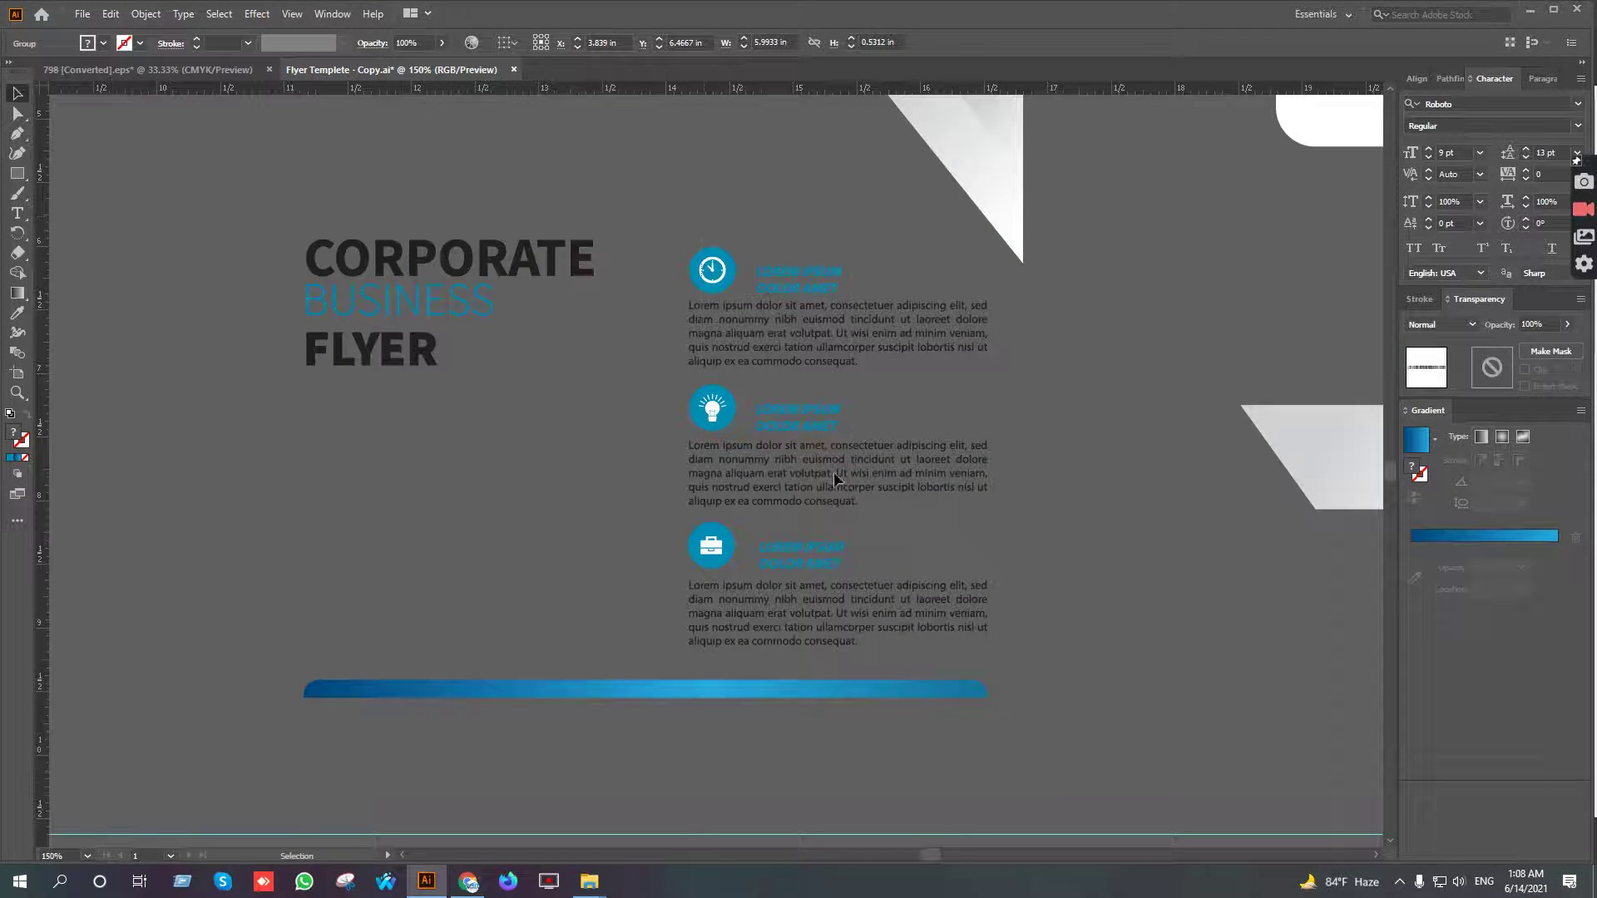
pyautogui.click(863, 594)
pyautogui.click(1149, 403)
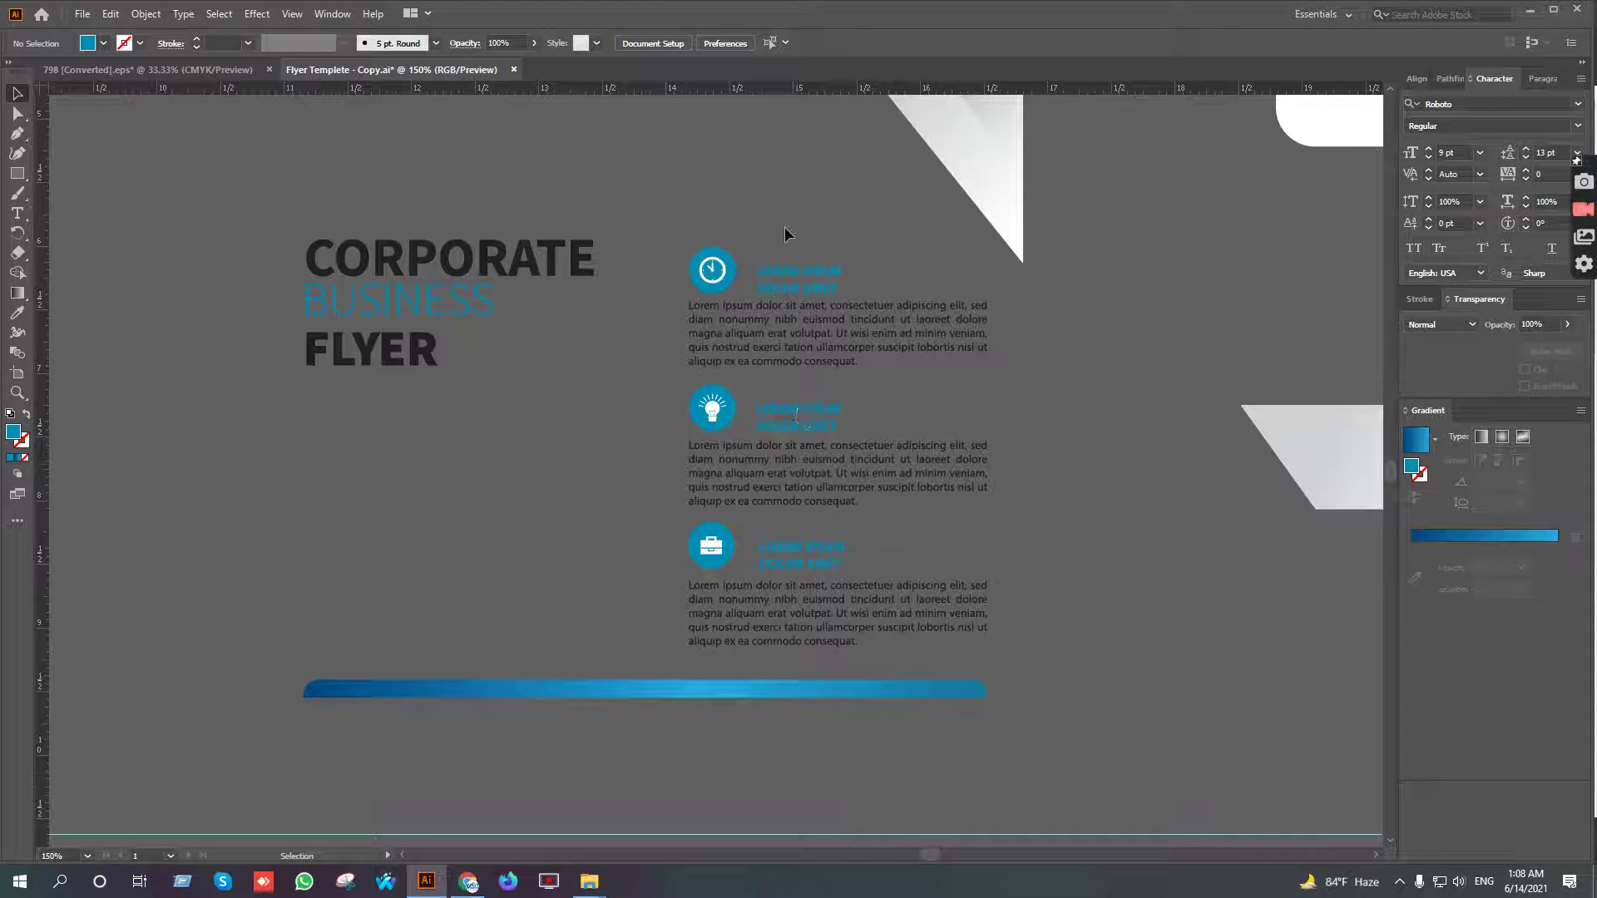
pyautogui.scroll(-2, 794, 238)
pyautogui.moveTo(720, 378); pyautogui.dragTo(1040, 439)
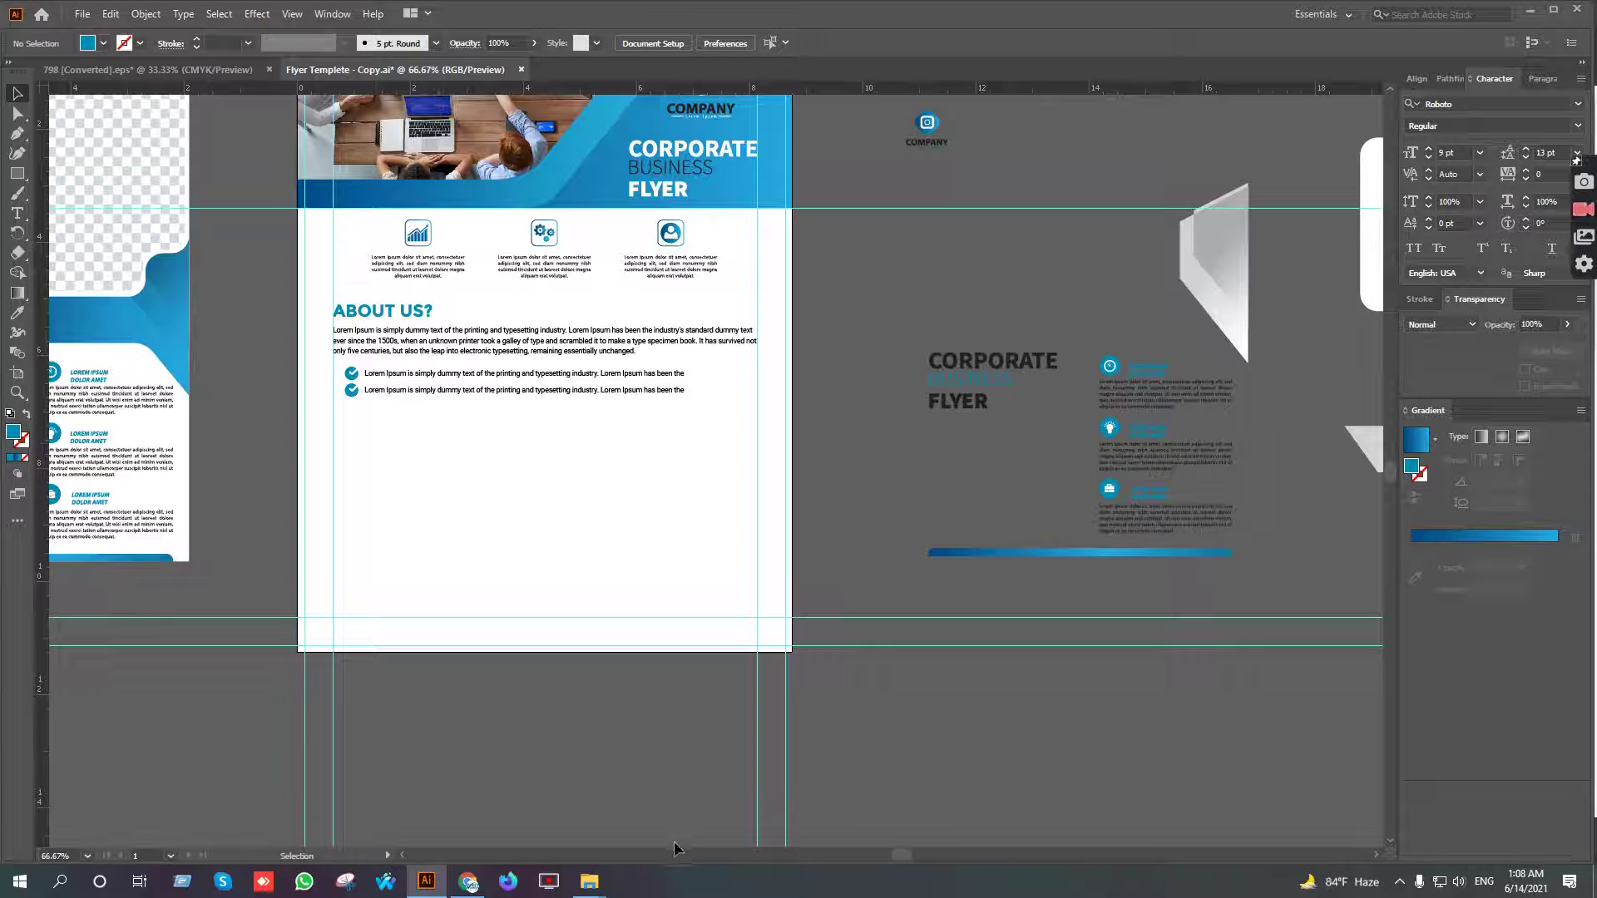
# Switch to the Inphographic folder in File Explorer, open 5507890.eps in Illustrator and dismiss the missing fonts notice
pyautogui.moveTo(589, 882)
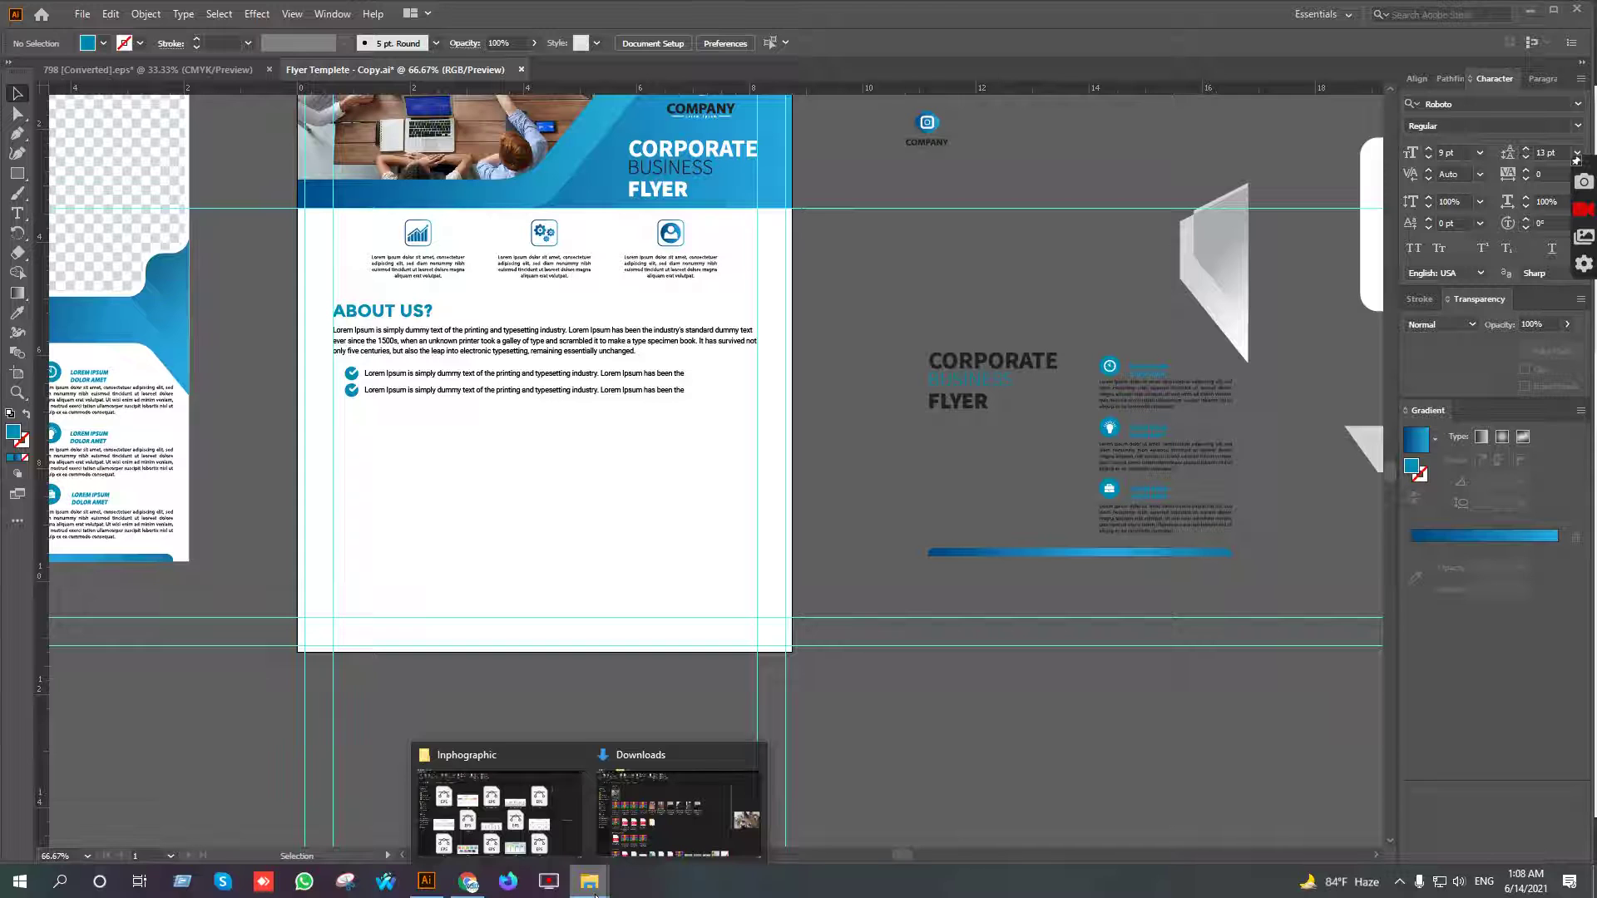
pyautogui.click(533, 799)
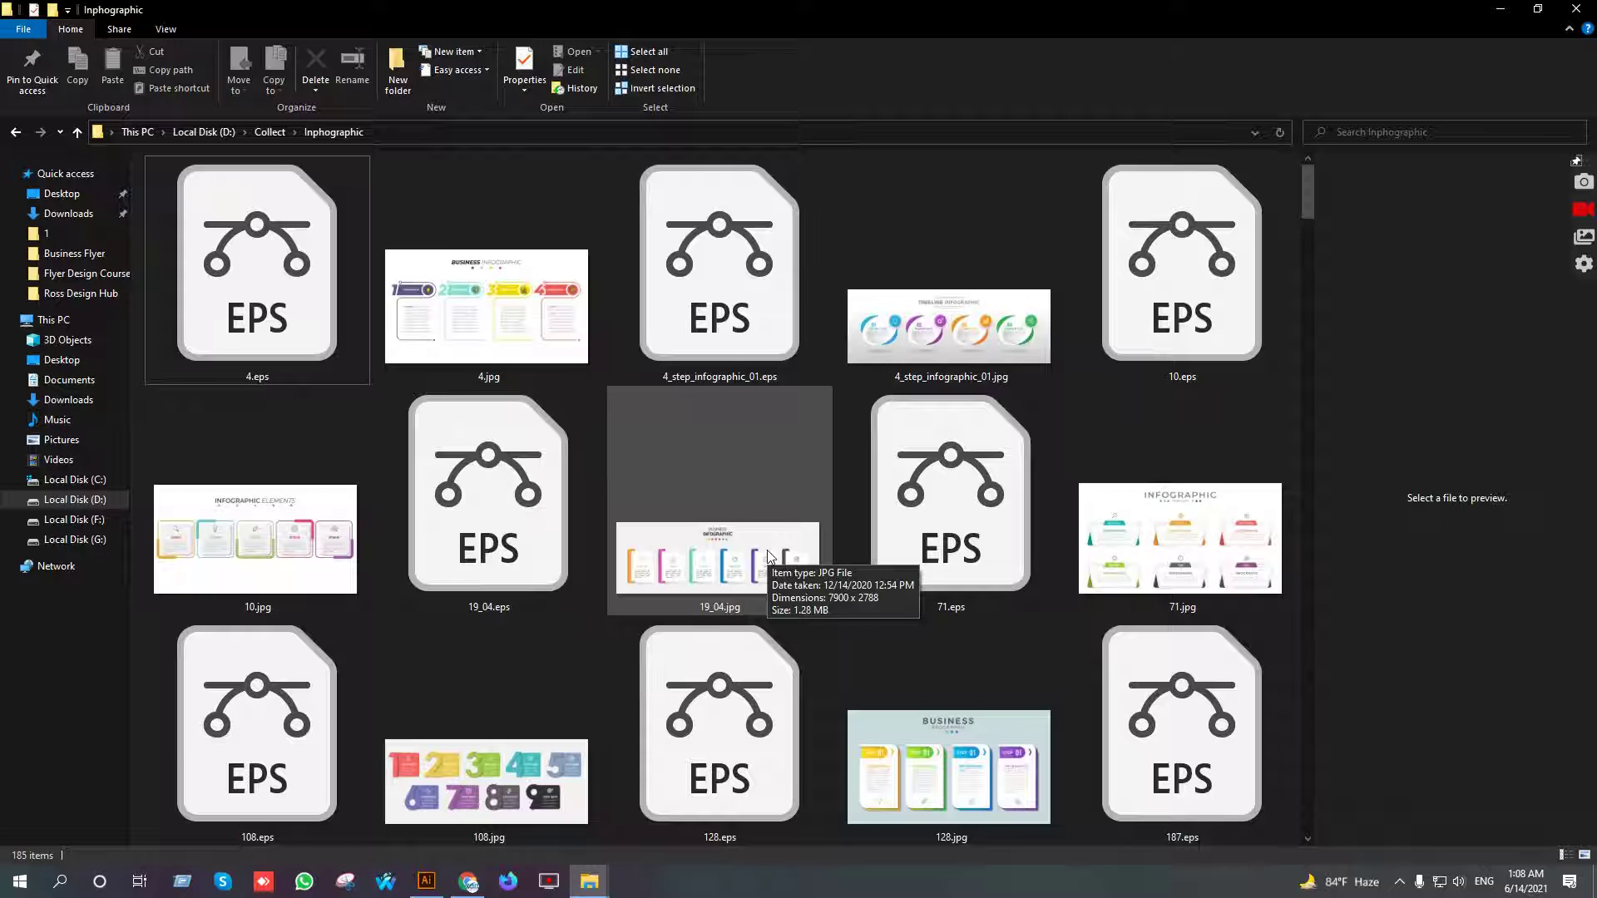
pyautogui.scroll(-5, 766, 556)
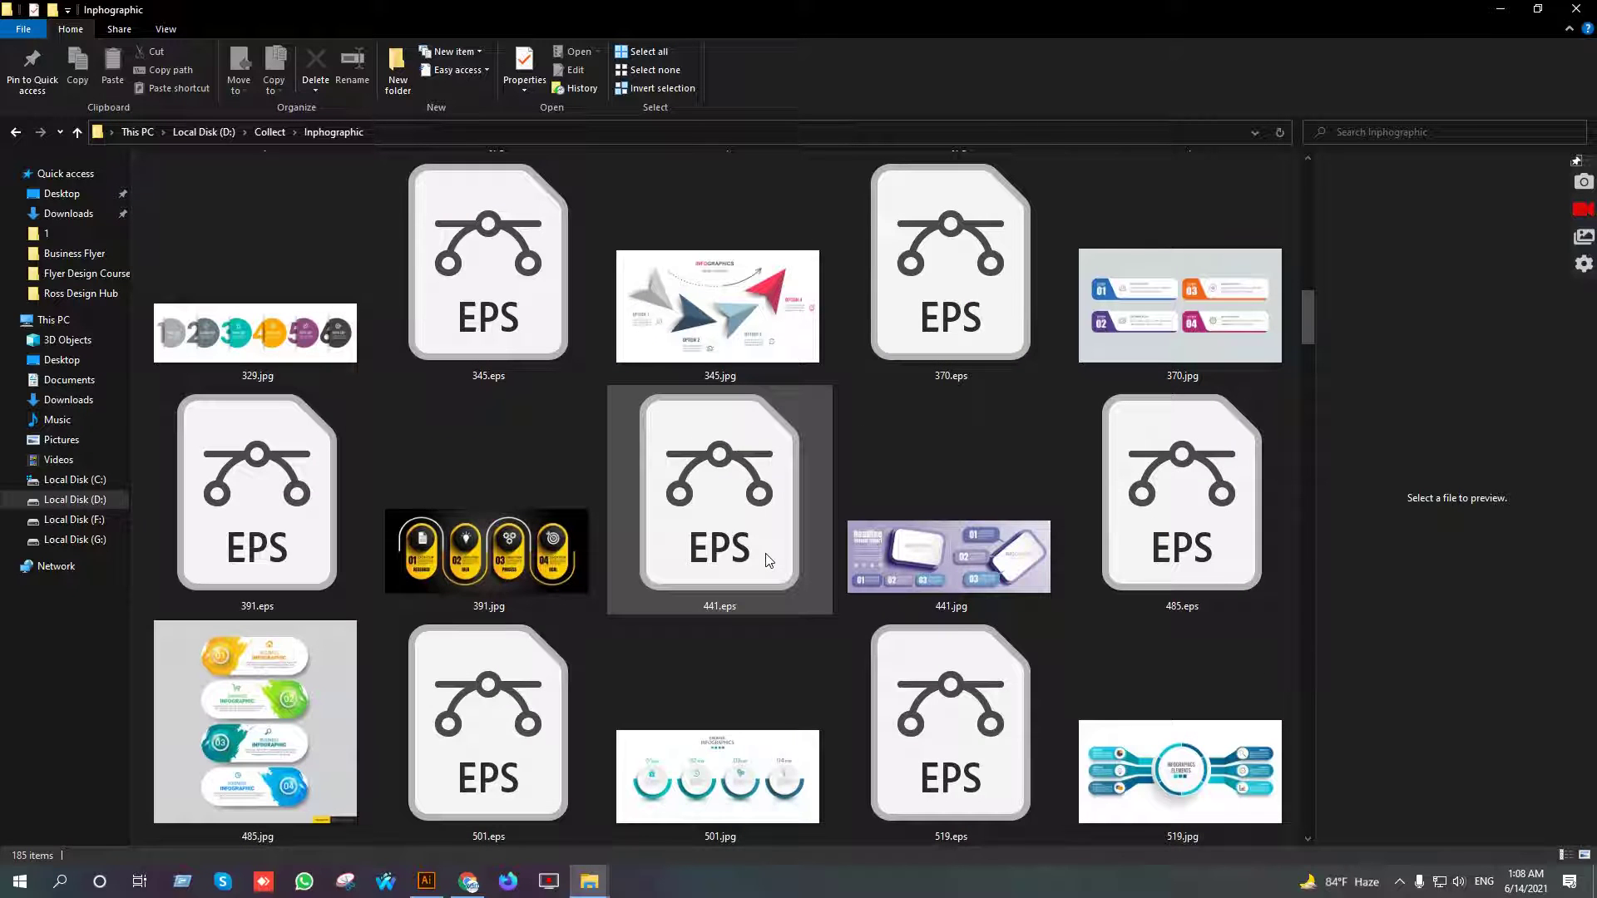
pyautogui.scroll(-5, 766, 555)
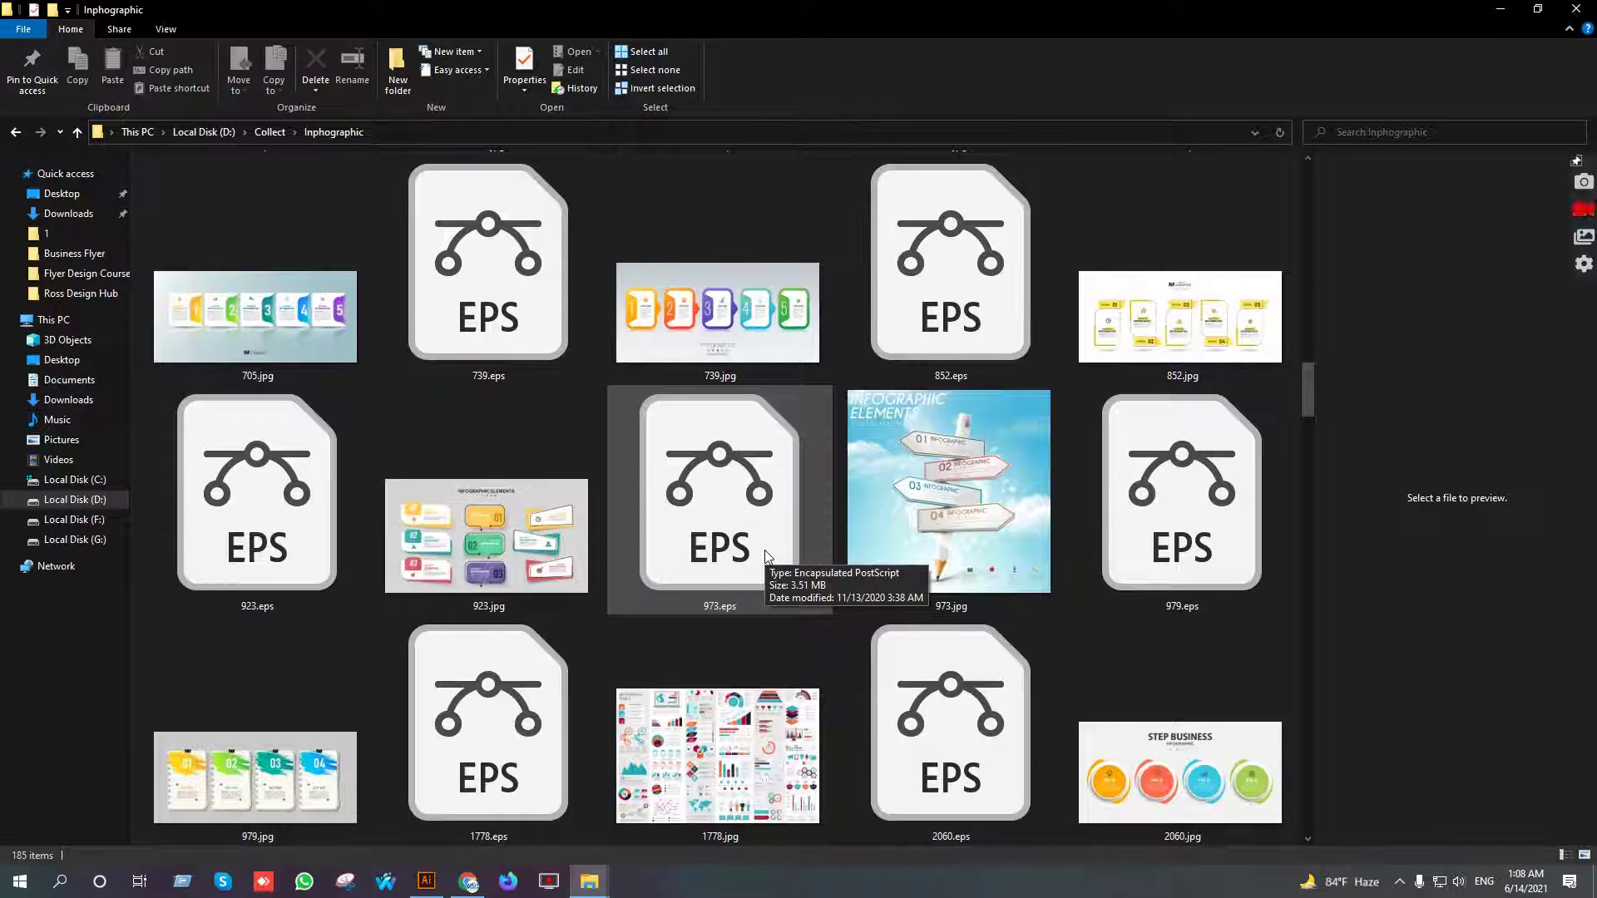
pyautogui.scroll(-5, 765, 553)
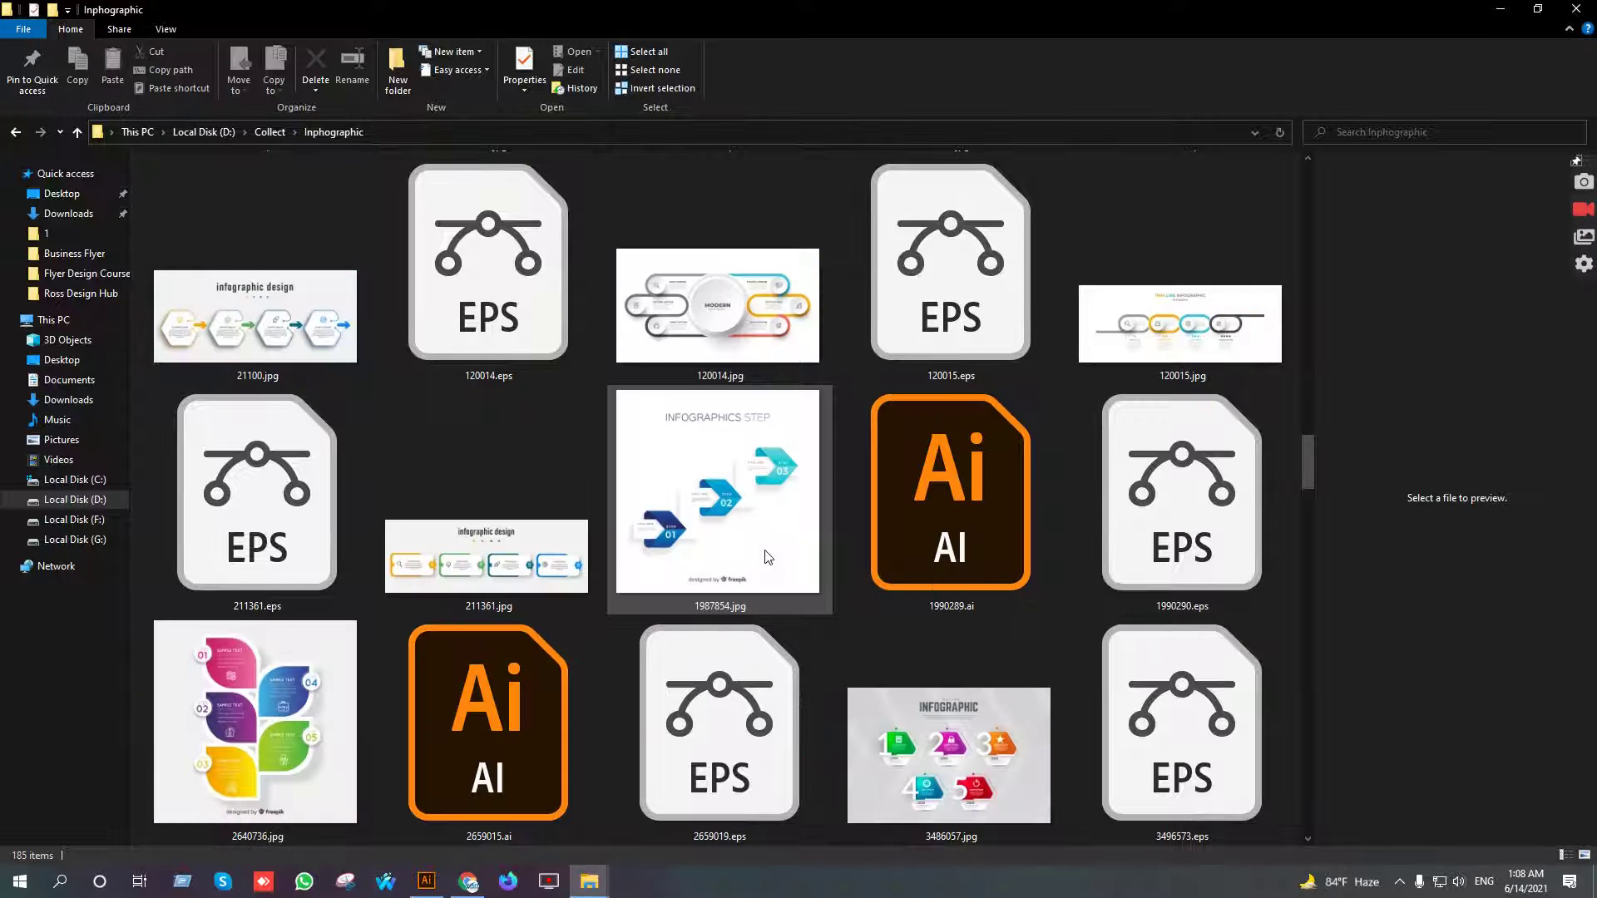
pyautogui.click(749, 465)
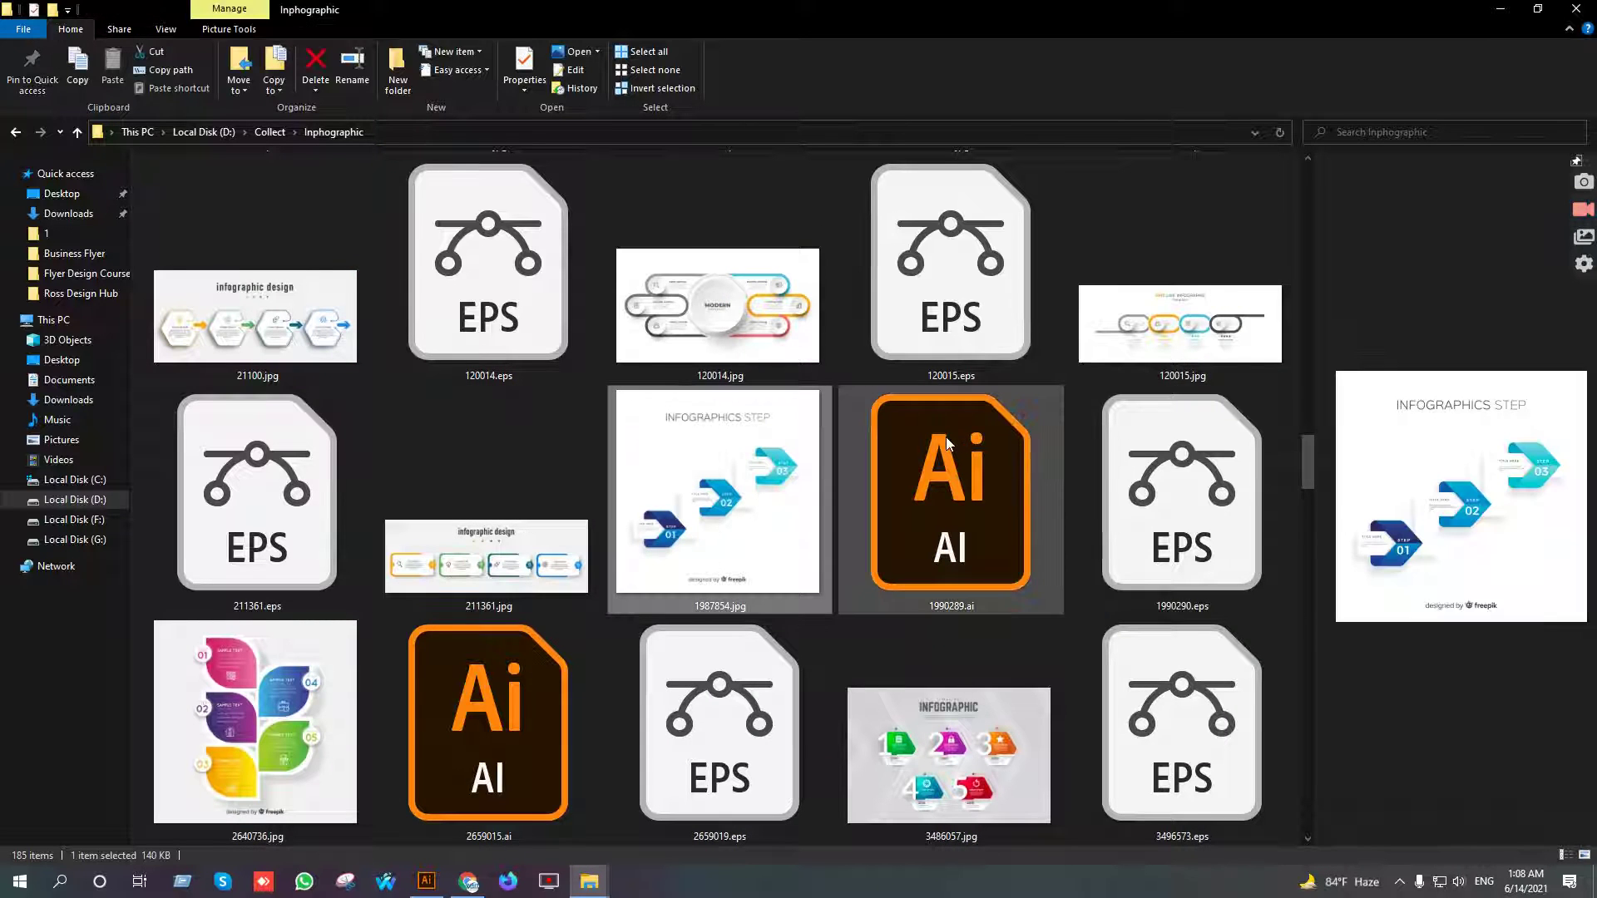
pyautogui.scroll(-4, 943, 437)
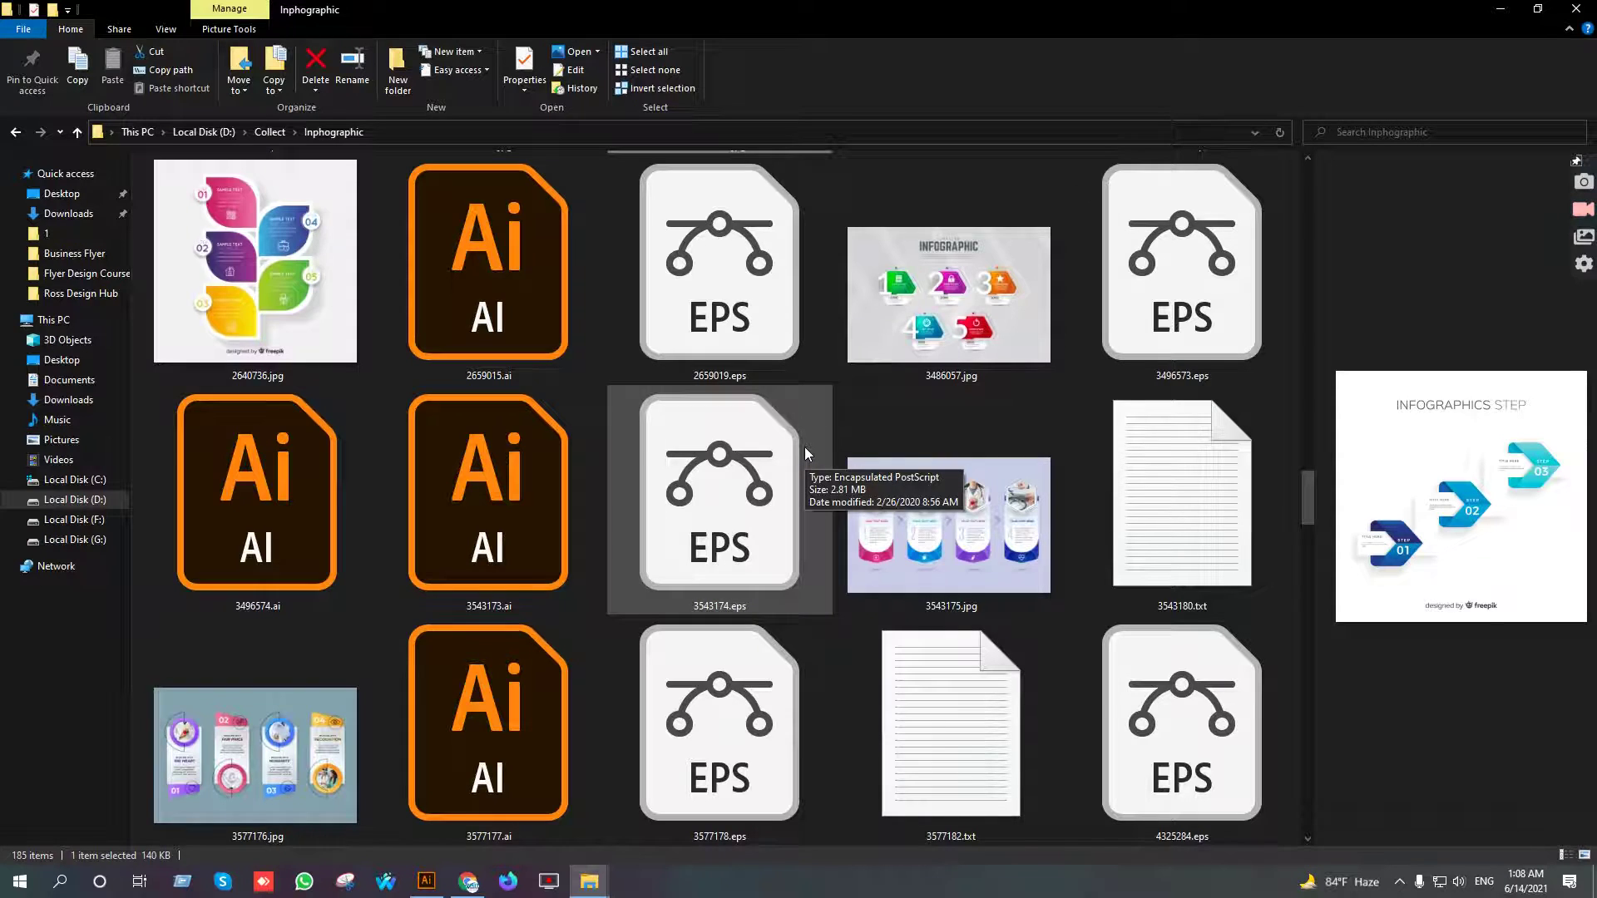
pyautogui.scroll(-8, 805, 449)
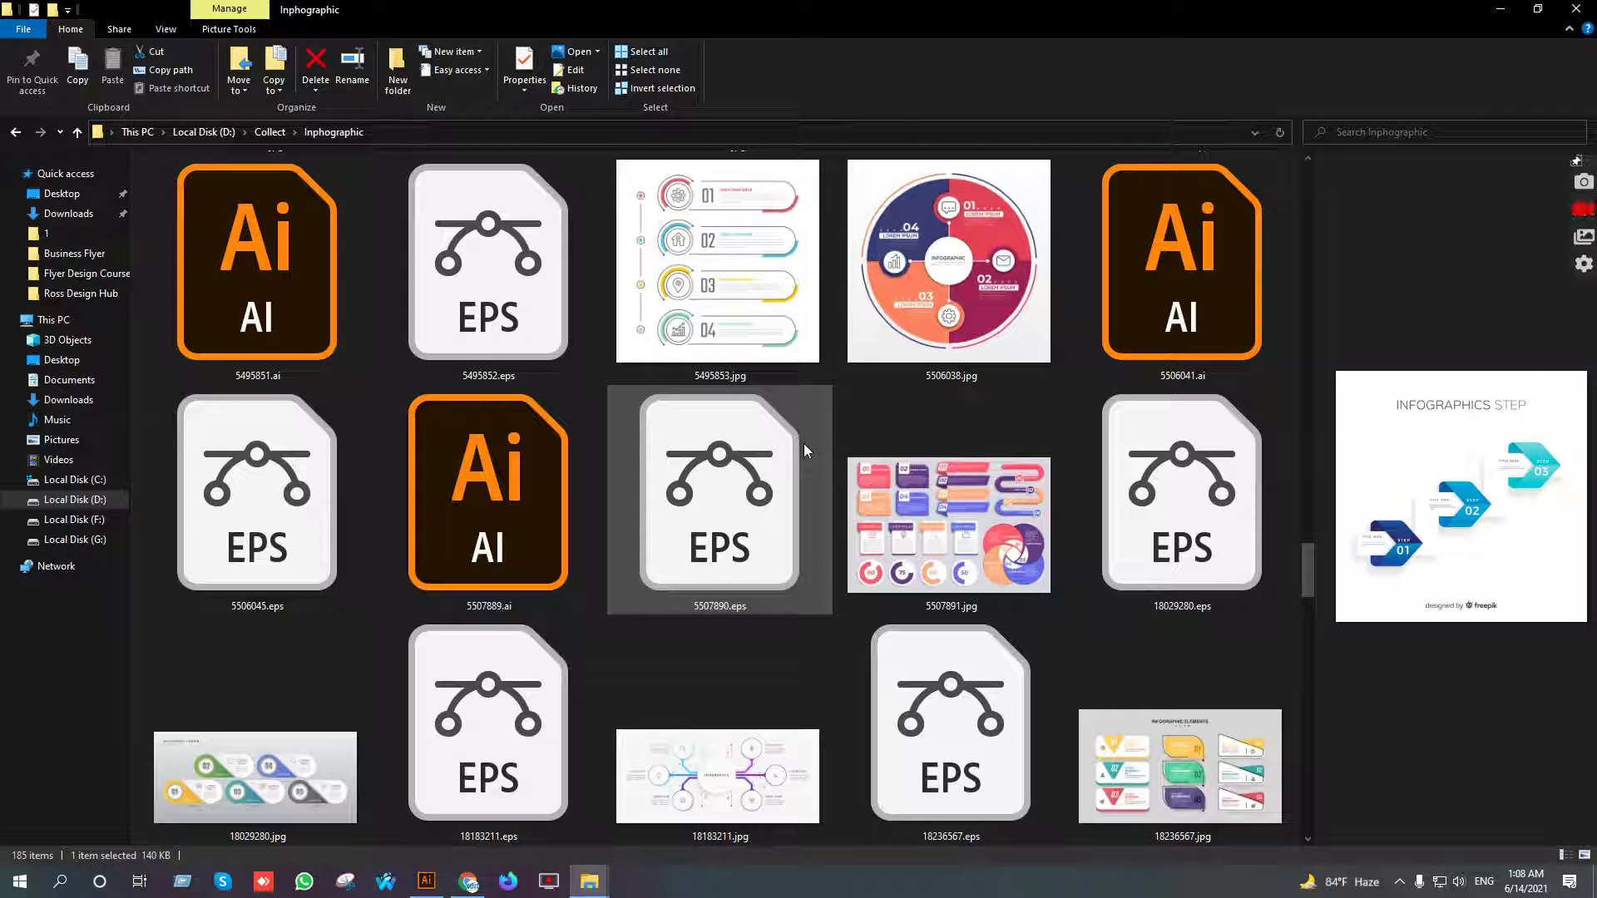
pyautogui.click(916, 520)
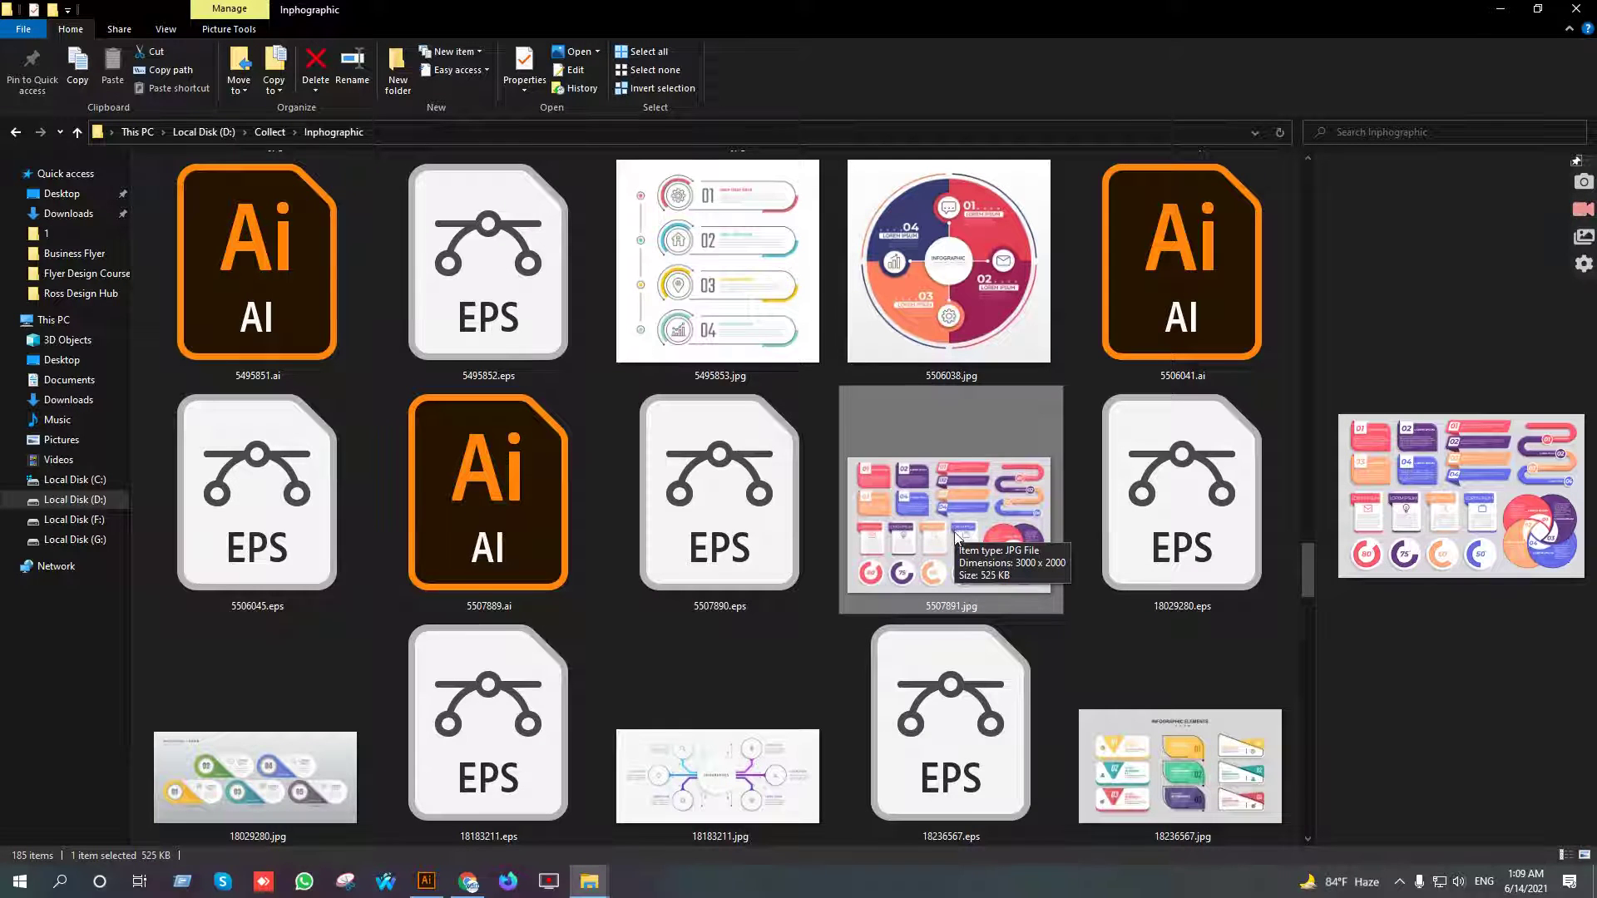
pyautogui.doubleClick(749, 499)
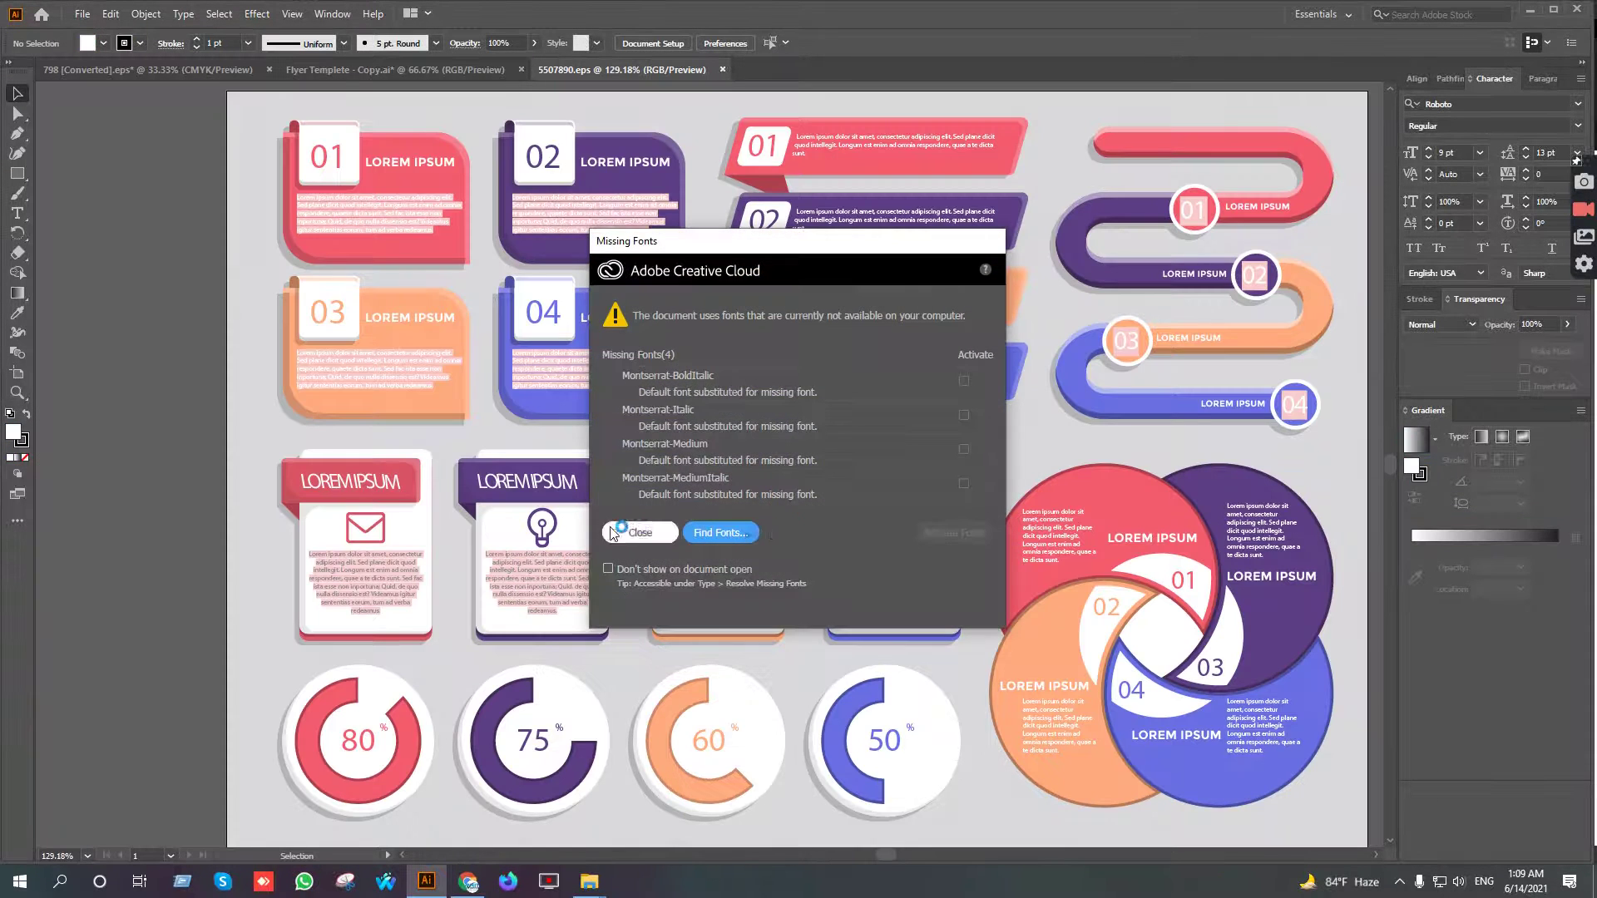
pyautogui.click(639, 533)
# Ungroup the infographic artwork to separate the row of four LOREM IPSUM cards from the other elements
pyautogui.moveTo(633, 552); pyautogui.dragTo(1170, 409)
pyautogui.click(900, 332)
pyautogui.rightClick(903, 314)
pyautogui.click(953, 454)
pyautogui.click(584, 387)
pyautogui.click(905, 345)
pyautogui.rightClick(905, 346)
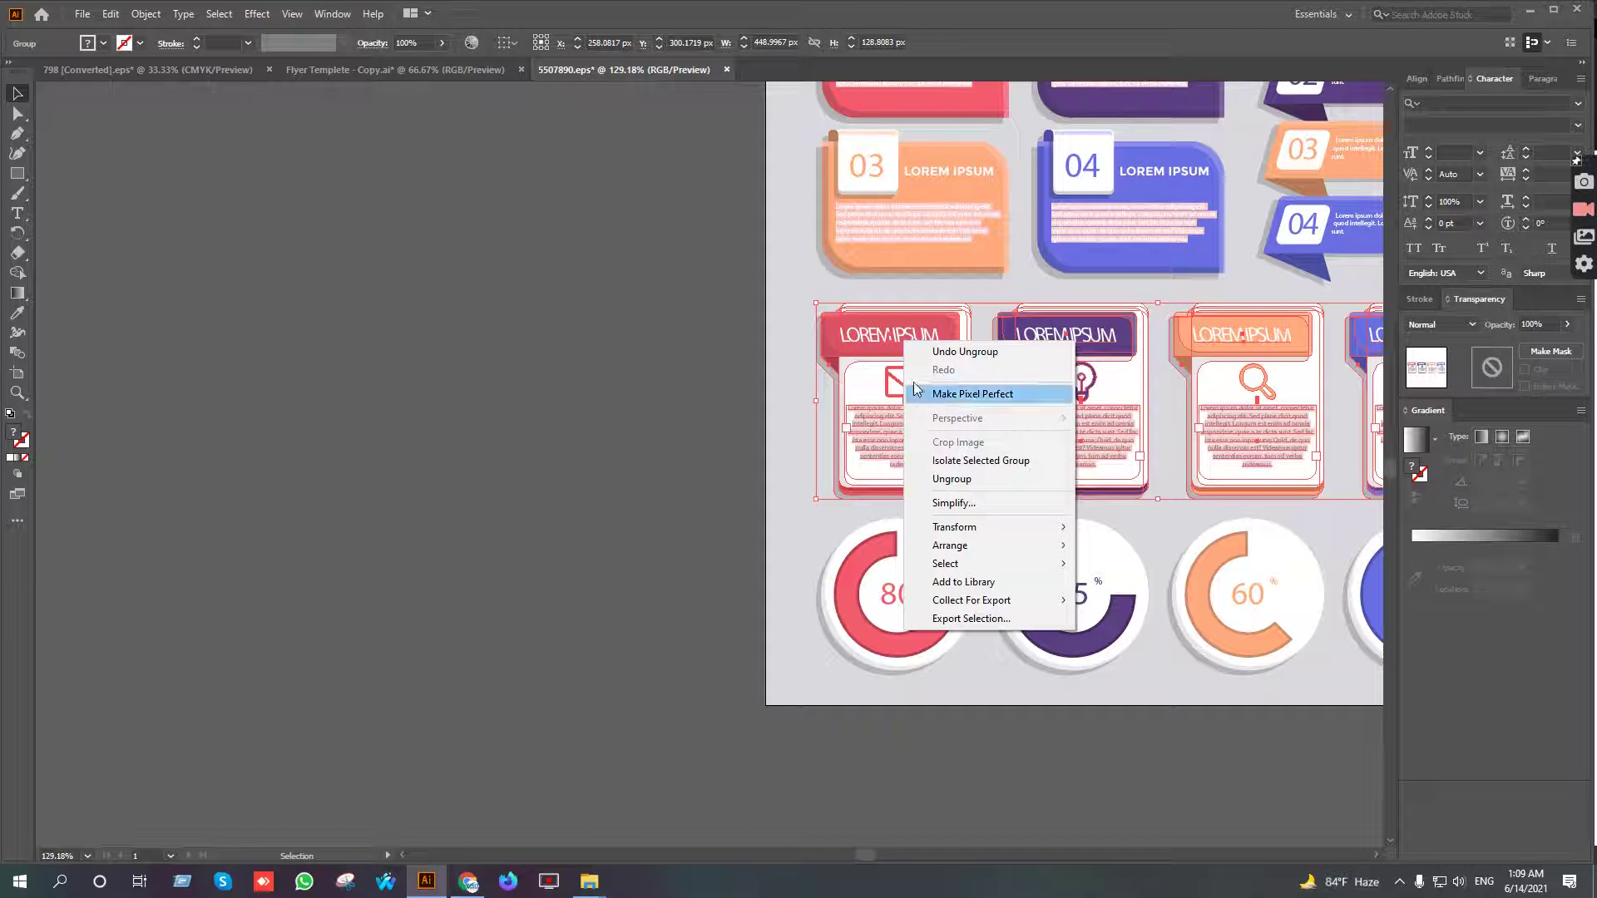
pyautogui.click(673, 294)
# Move the row of four cards off the artboard onto the empty canvas and ungroup it
pyautogui.moveTo(878, 329); pyautogui.dragTo(458, 382)
pyautogui.scroll(-2, 459, 383)
pyautogui.moveTo(382, 420); pyautogui.dragTo(641, 378)
pyautogui.rightClick(642, 378)
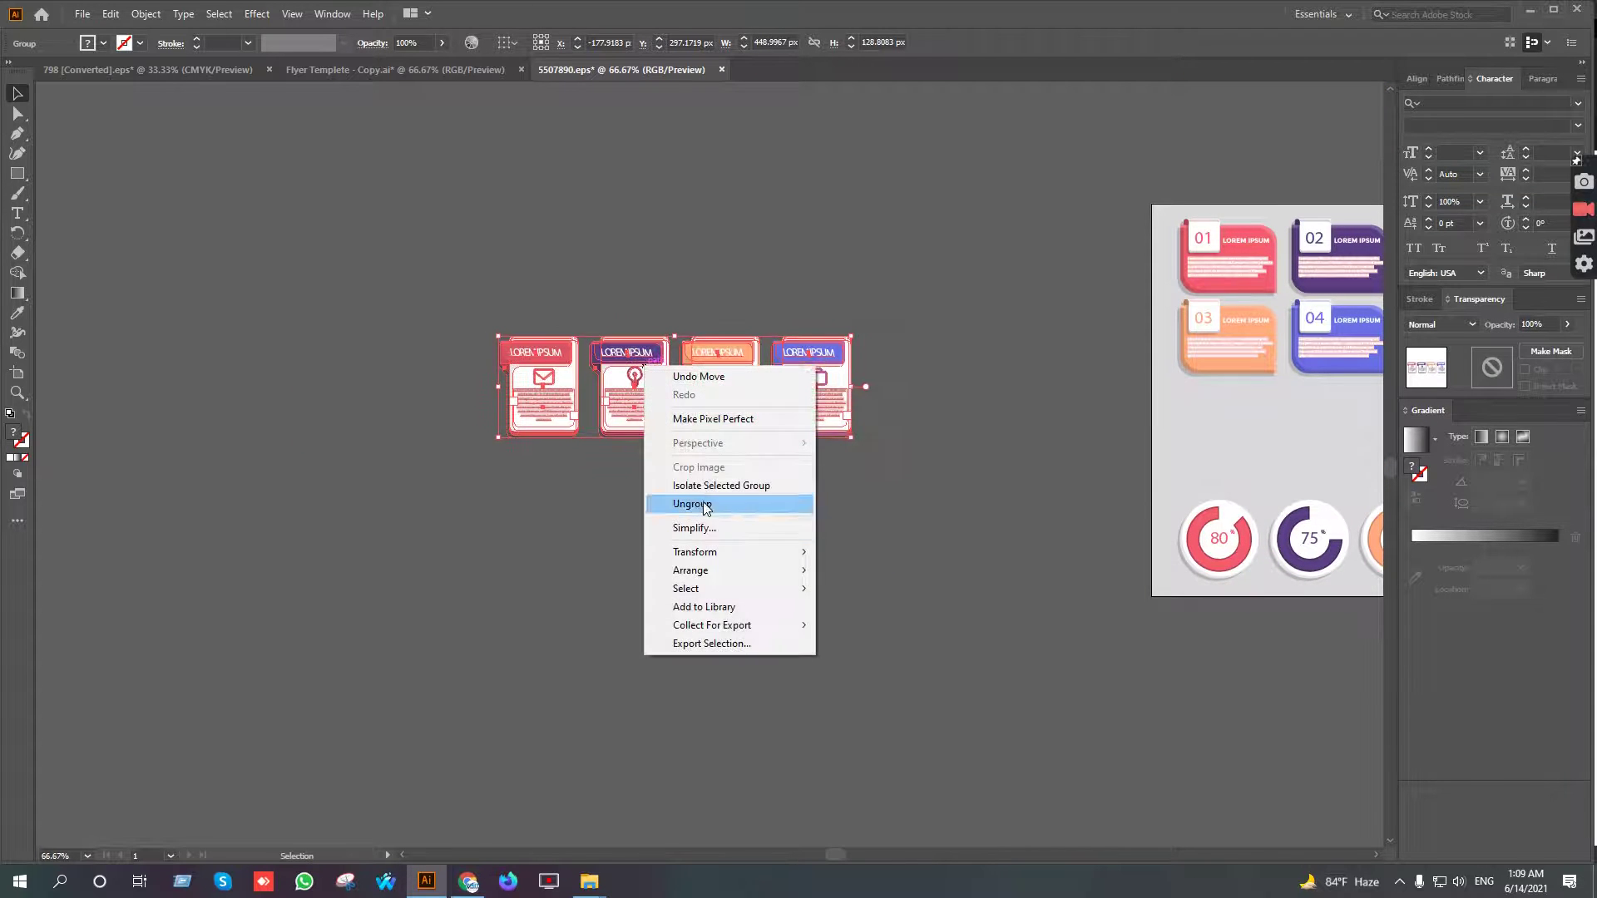
pyautogui.click(766, 505)
# Bring the red envelope card into the Flyer Templete - Copy.ai document, placing it below the bullet list
pyautogui.scroll(2, 531, 395)
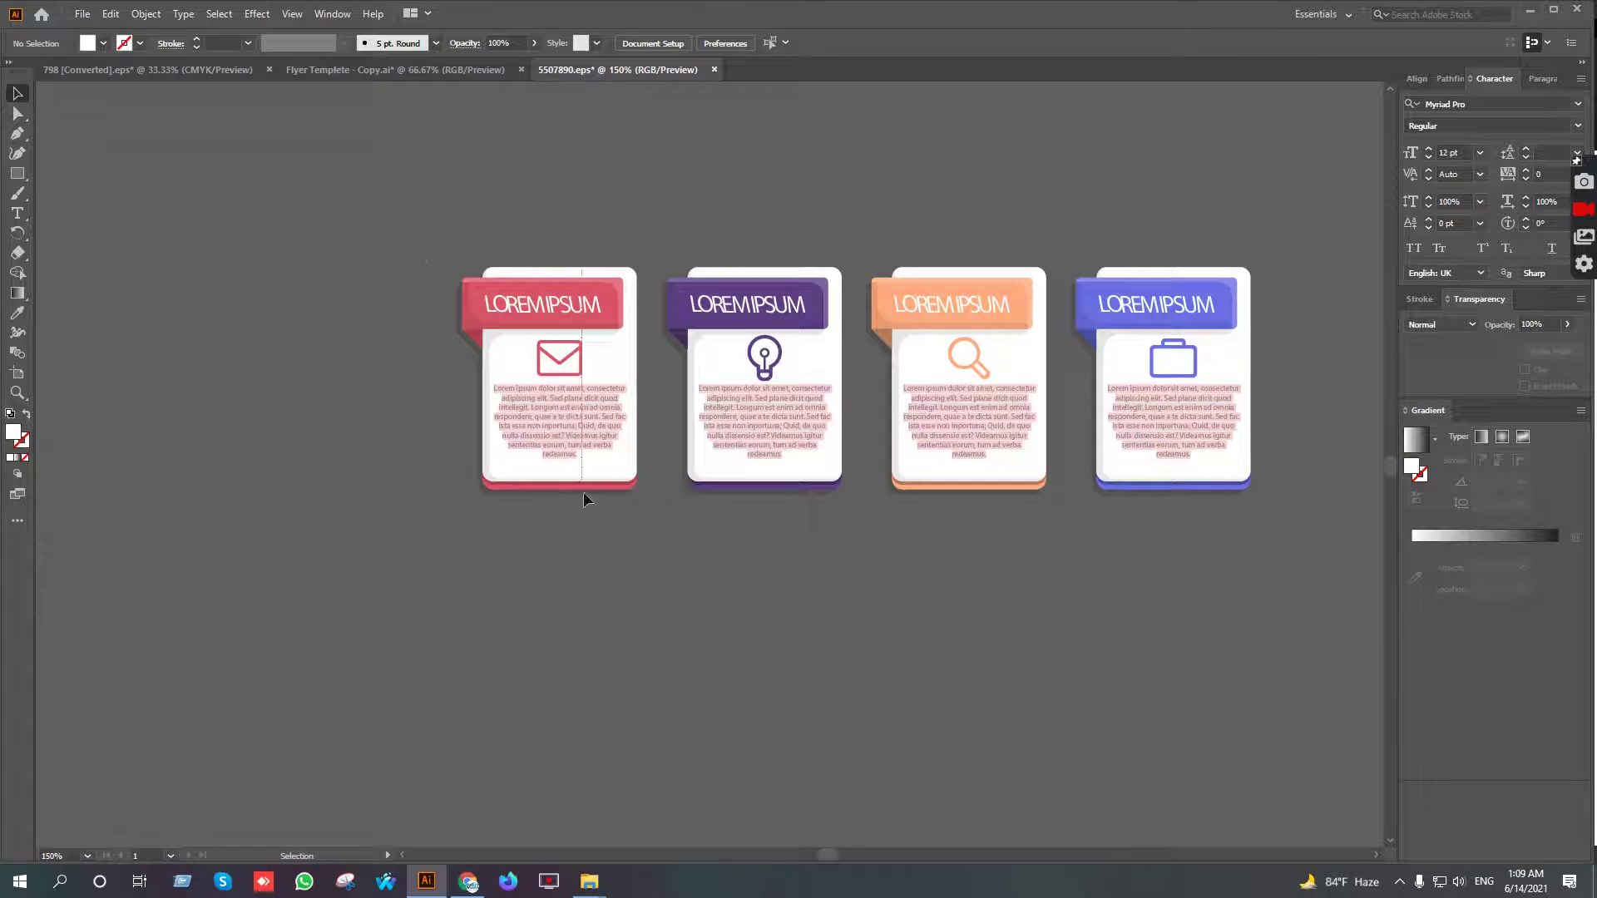
pyautogui.moveTo(584, 496); pyautogui.dragTo(597, 494)
pyautogui.moveTo(600, 557); pyautogui.dragTo(1037, 644)
pyautogui.moveTo(1045, 379); pyautogui.dragTo(311, 75)
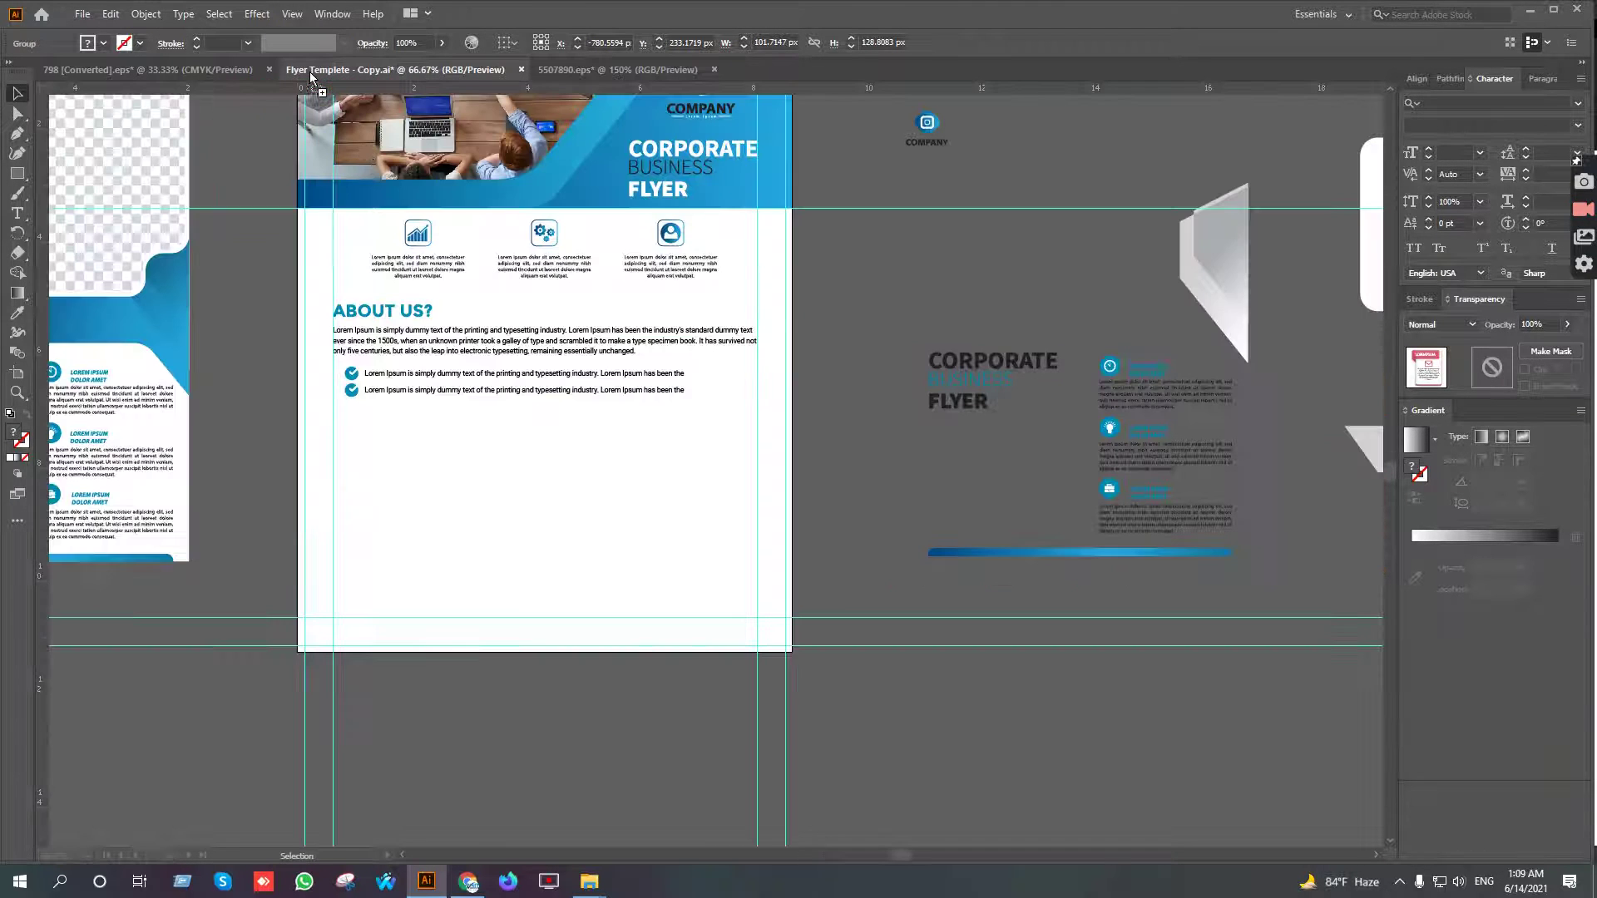
pyautogui.moveTo(574, 497); pyautogui.dragTo(572, 491)
pyautogui.moveTo(611, 555); pyautogui.dragTo(880, 517)
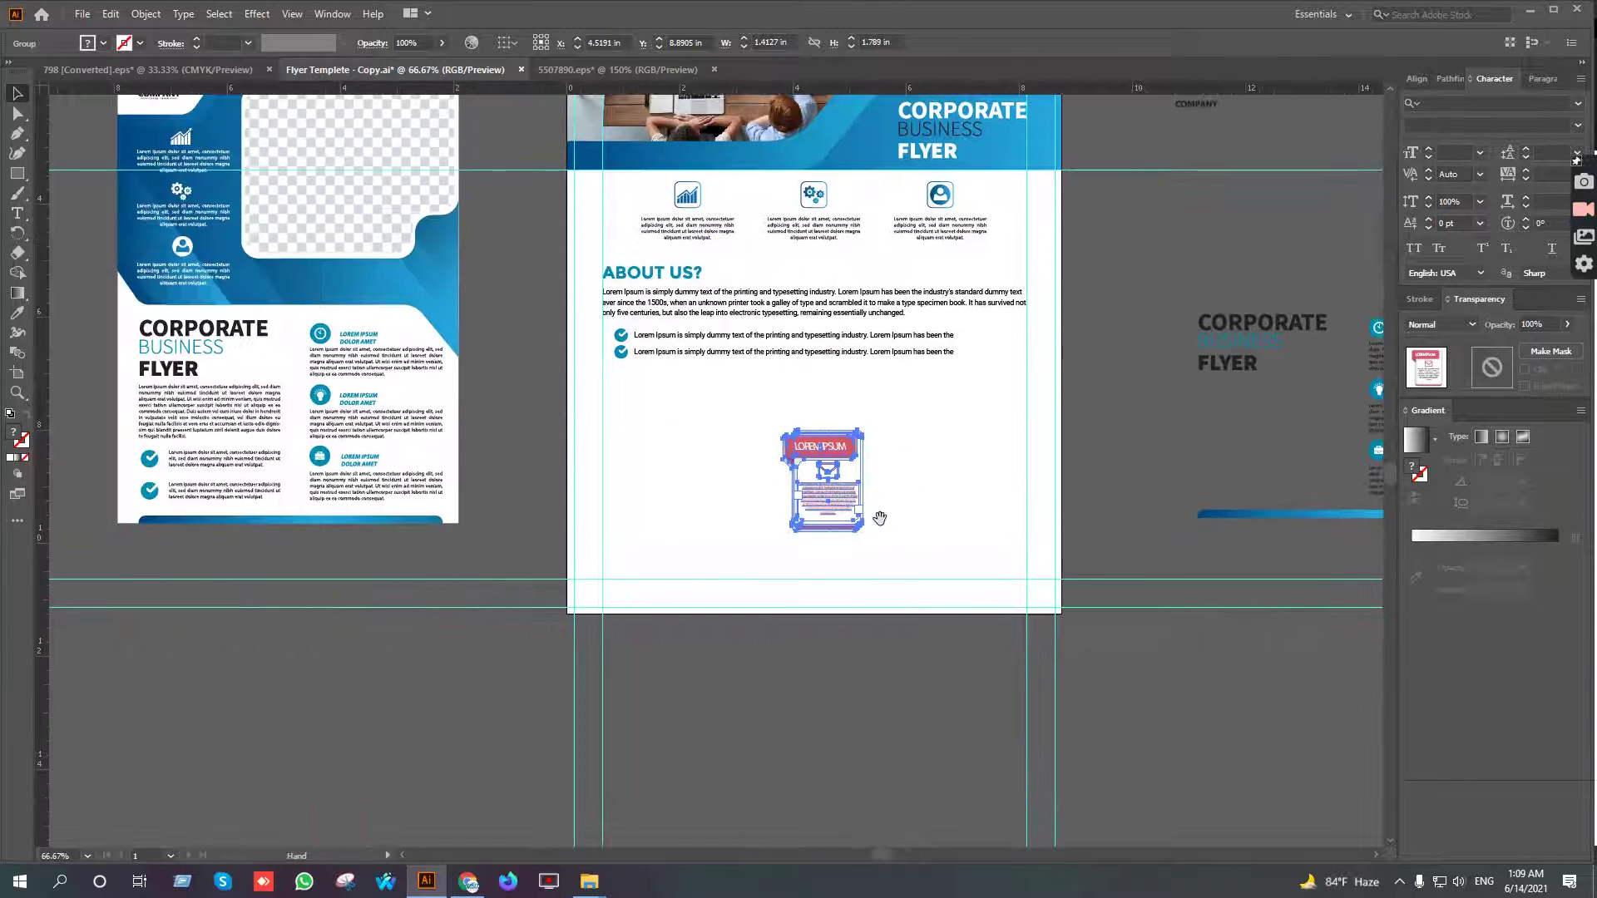
pyautogui.scroll(1, 836, 518)
pyautogui.scroll(-1, 842, 487)
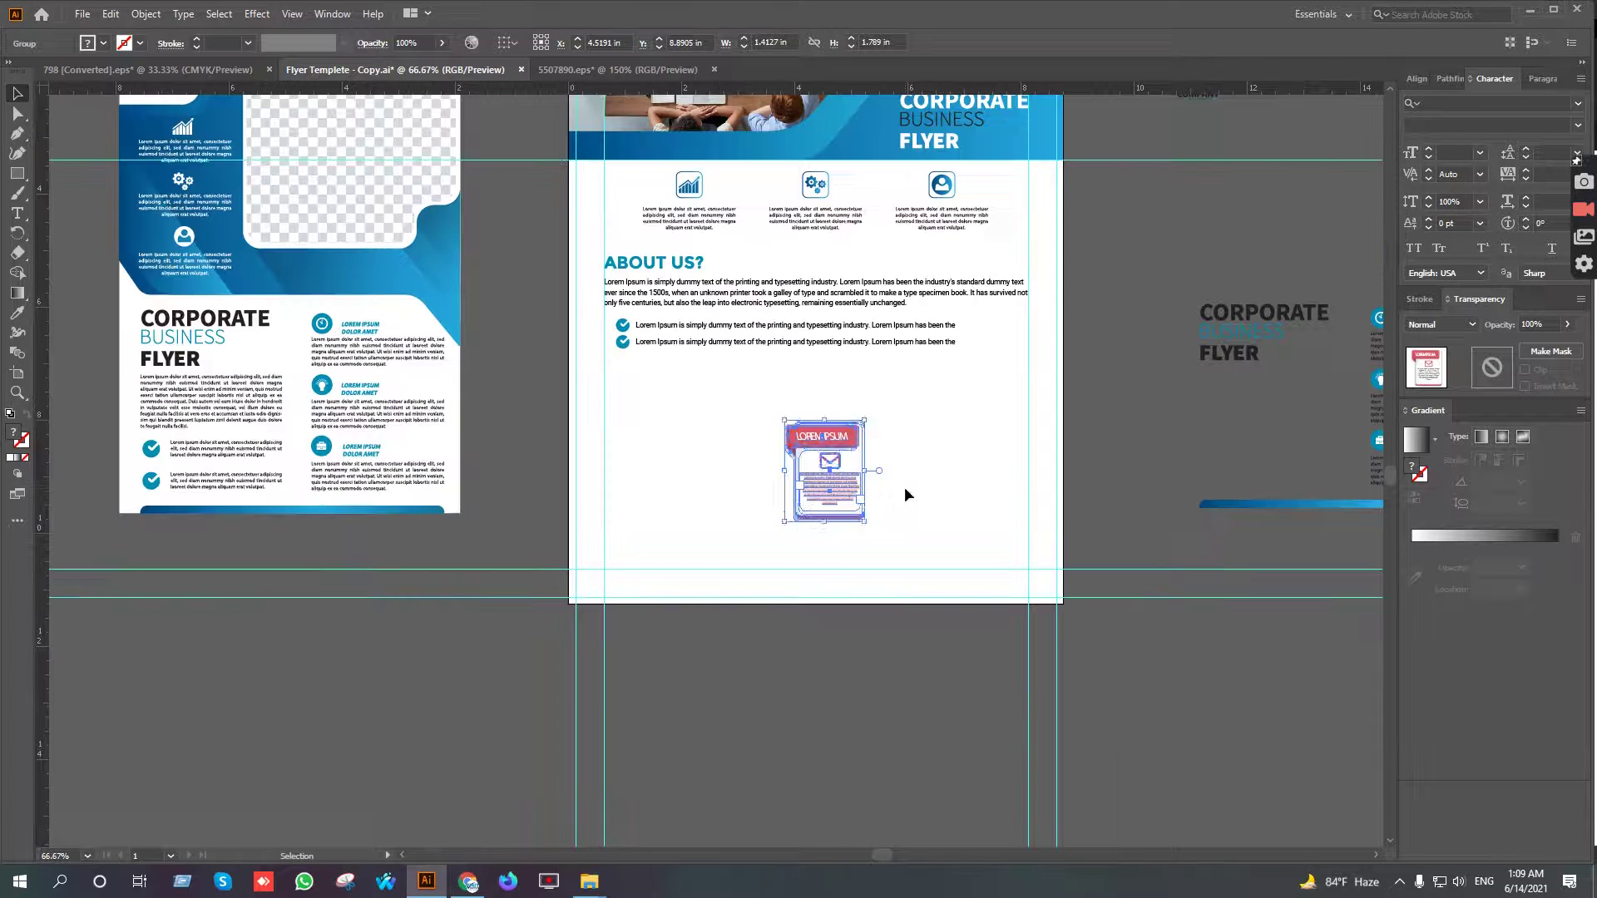
# Reposition the red envelope card near the flyer's left margin, below the bullet list
pyautogui.hscroll(3, 905, 487)
pyautogui.moveTo(604, 473); pyautogui.dragTo(735, 445)
pyautogui.moveTo(744, 506); pyautogui.dragTo(571, 426)
pyautogui.press('Delete')
pyautogui.scroll(1, 464, 469)
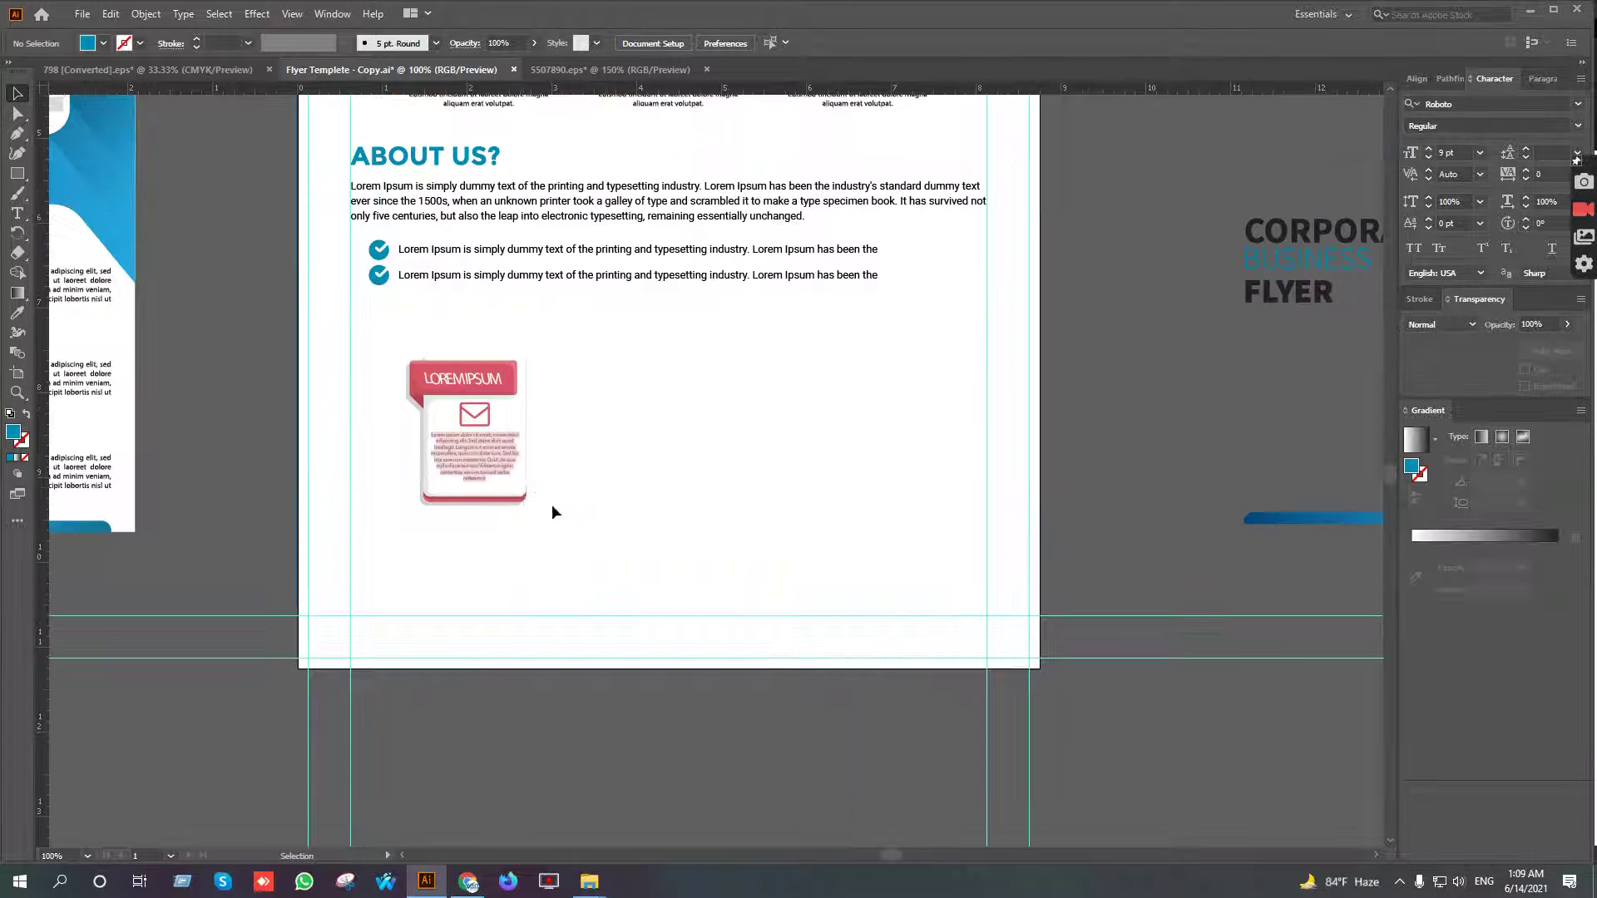
# Scale the red card up proportionally to about 2.13 × 2.70 in and nudge it down
pyautogui.click(428, 362)
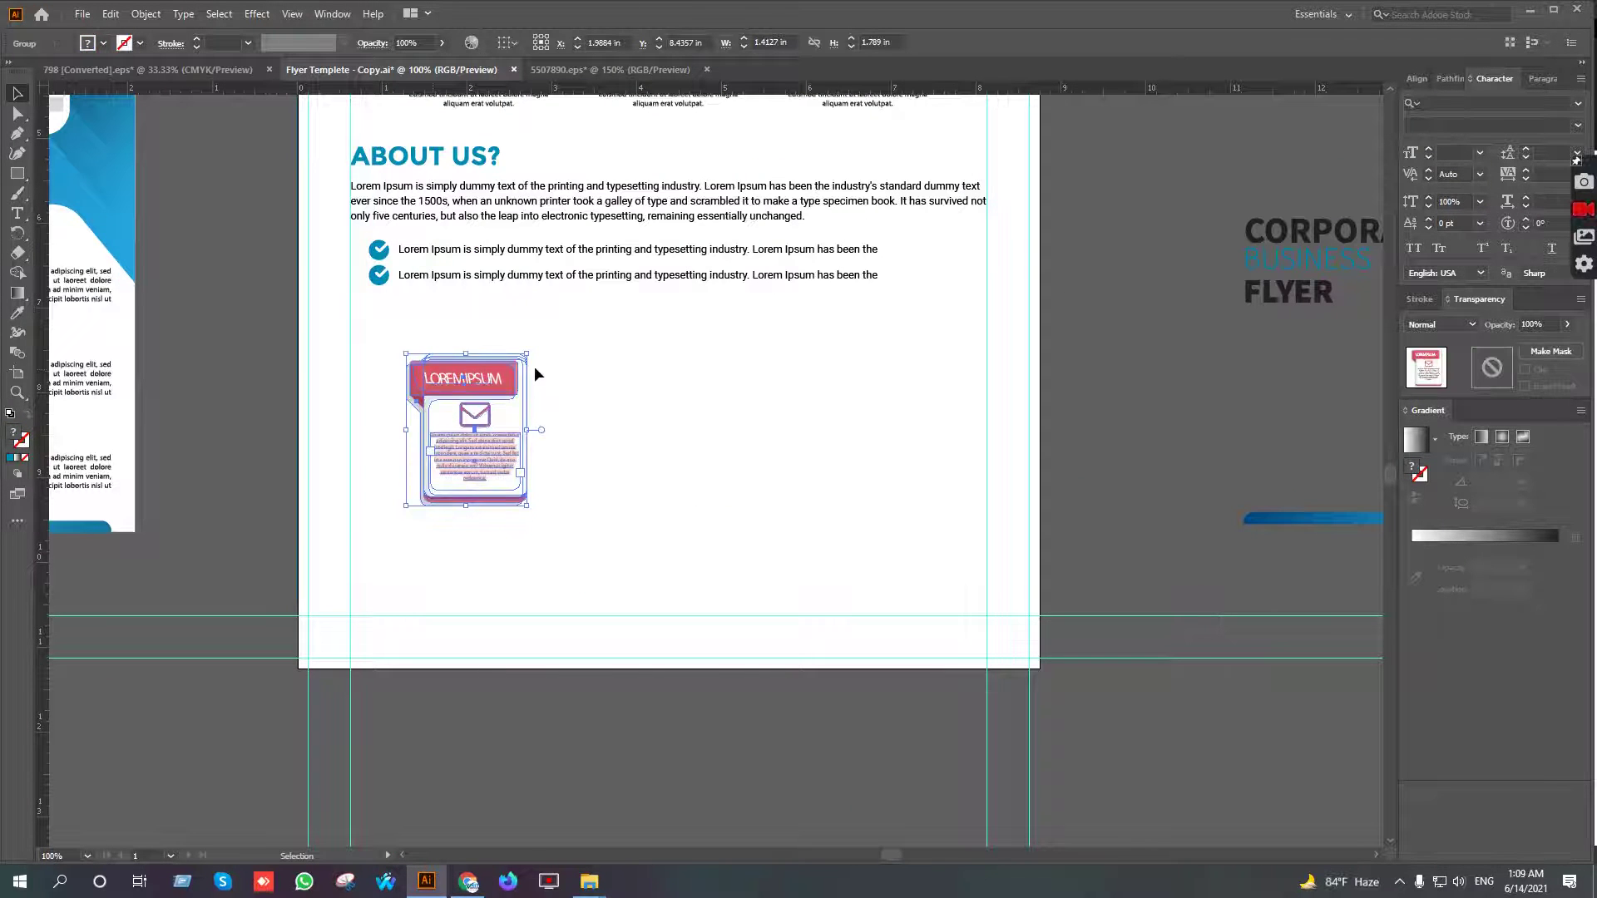
pyautogui.moveTo(526, 354); pyautogui.dragTo(563, 316)
pyautogui.hotkey('shift', 'Down')
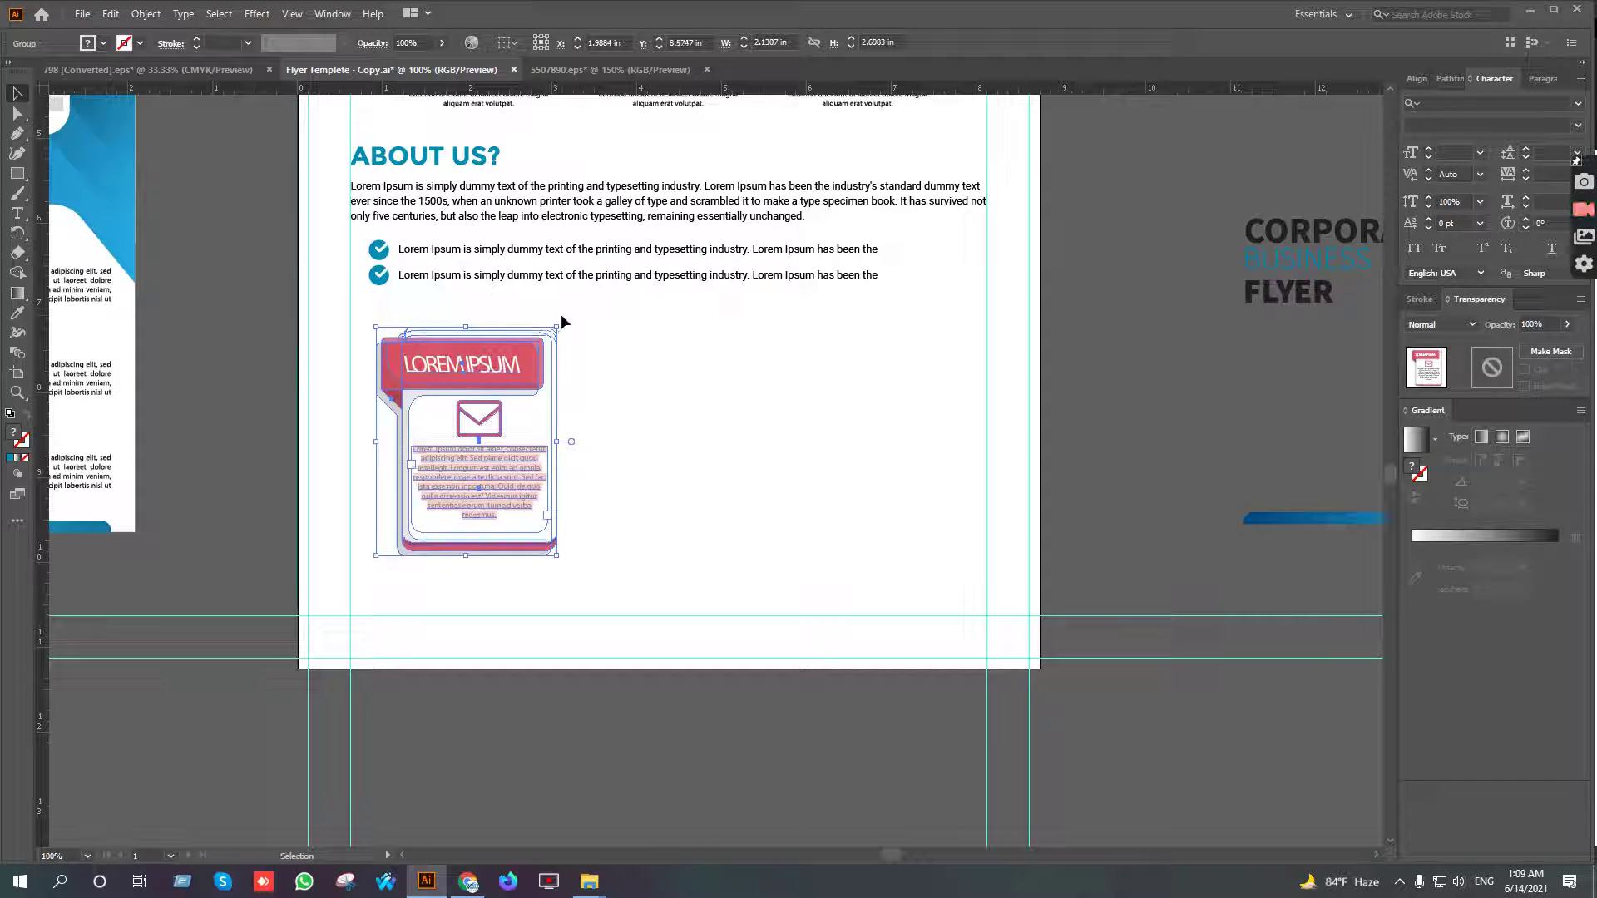
pyautogui.click(681, 432)
# Ungroup the red card and delete its LOREM IPSUM title text
pyautogui.scroll(2, 635, 417)
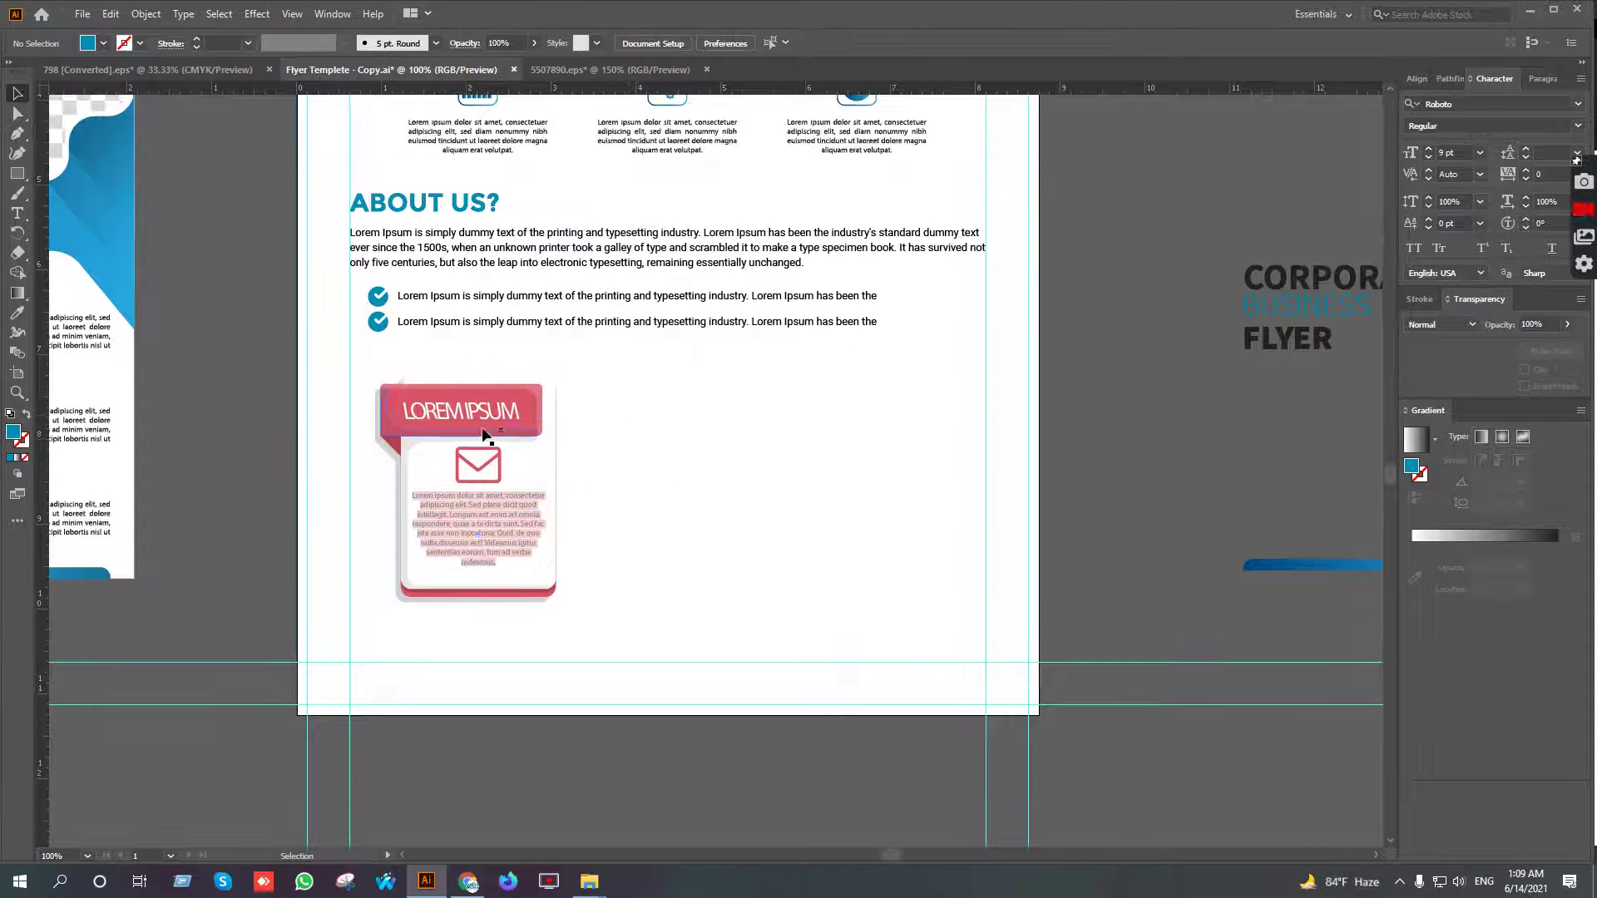
pyautogui.click(464, 418)
pyautogui.rightClick(466, 419)
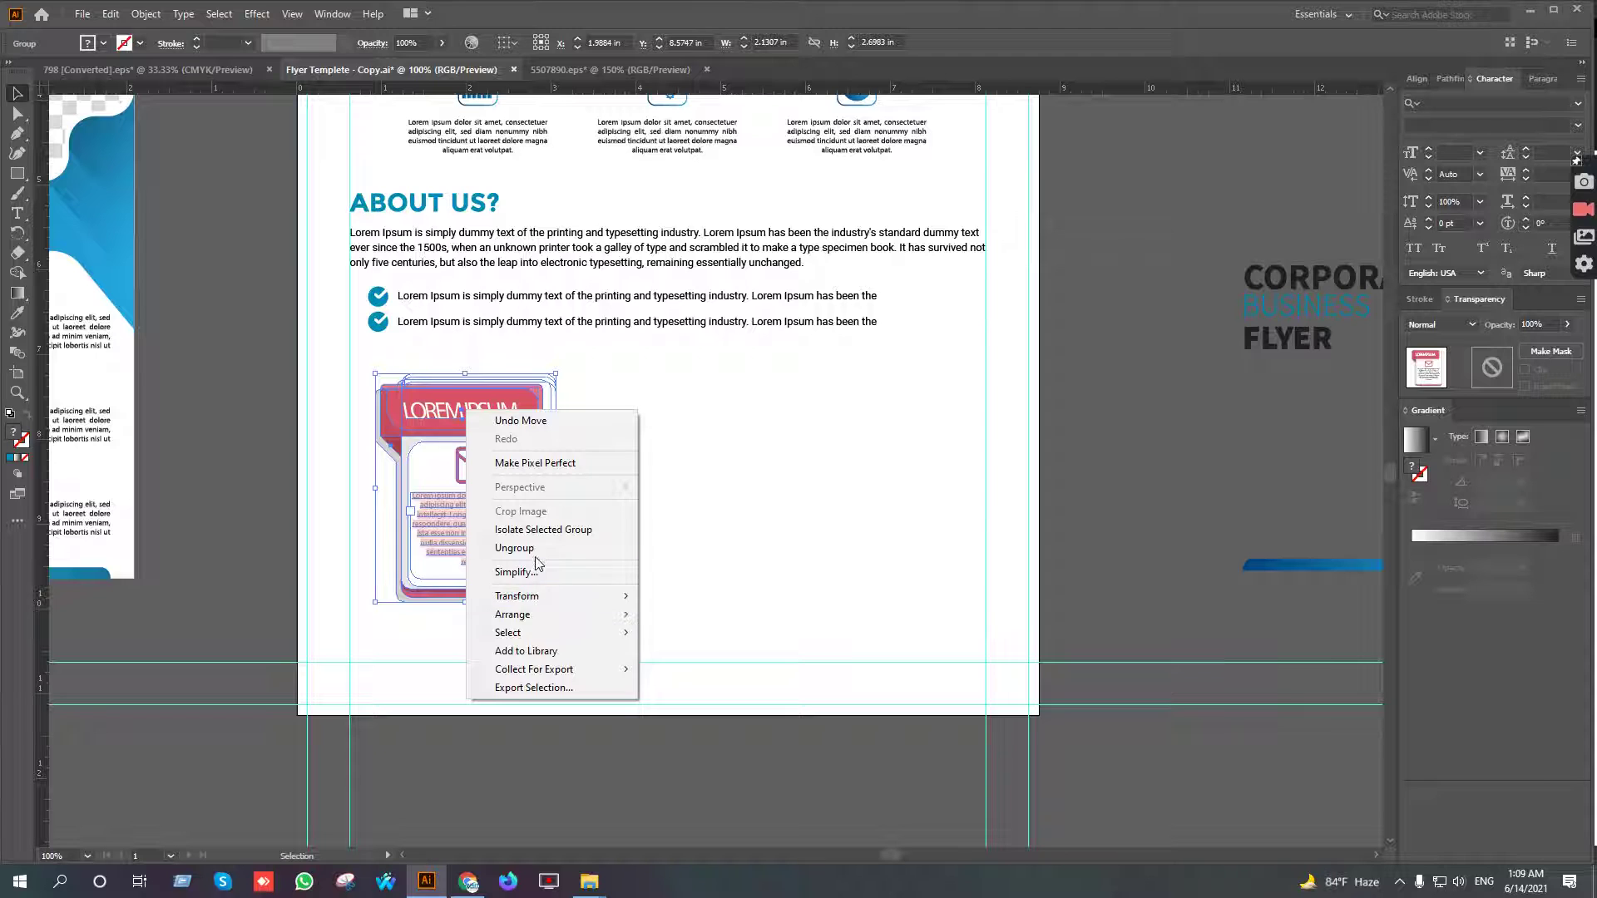
pyautogui.click(532, 548)
pyautogui.click(485, 412)
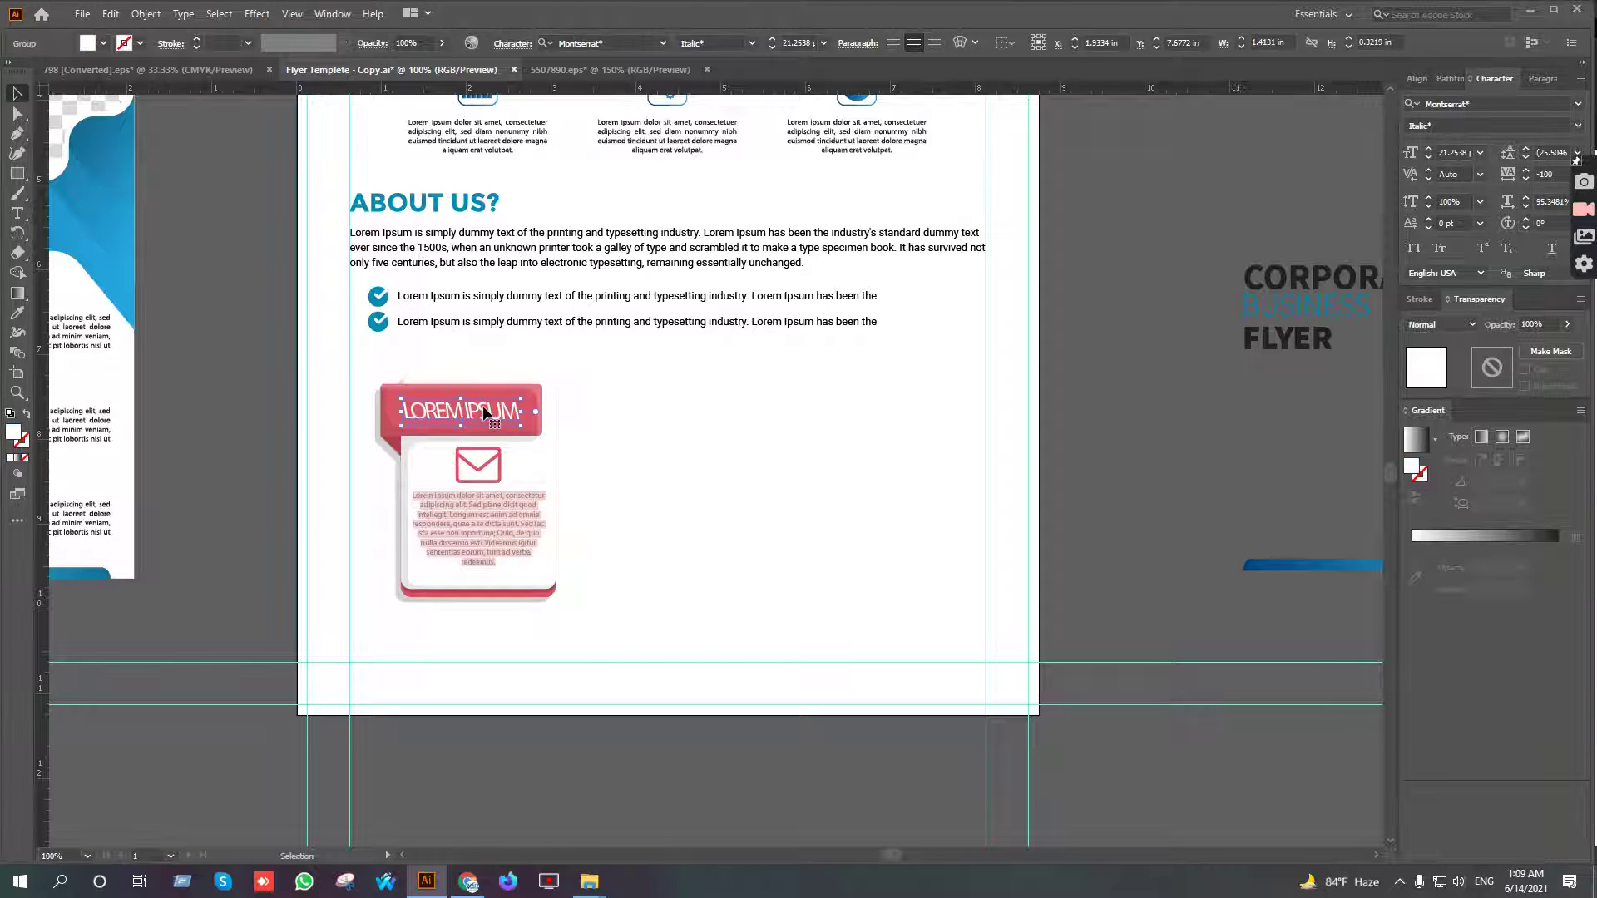
pyautogui.press('Delete')
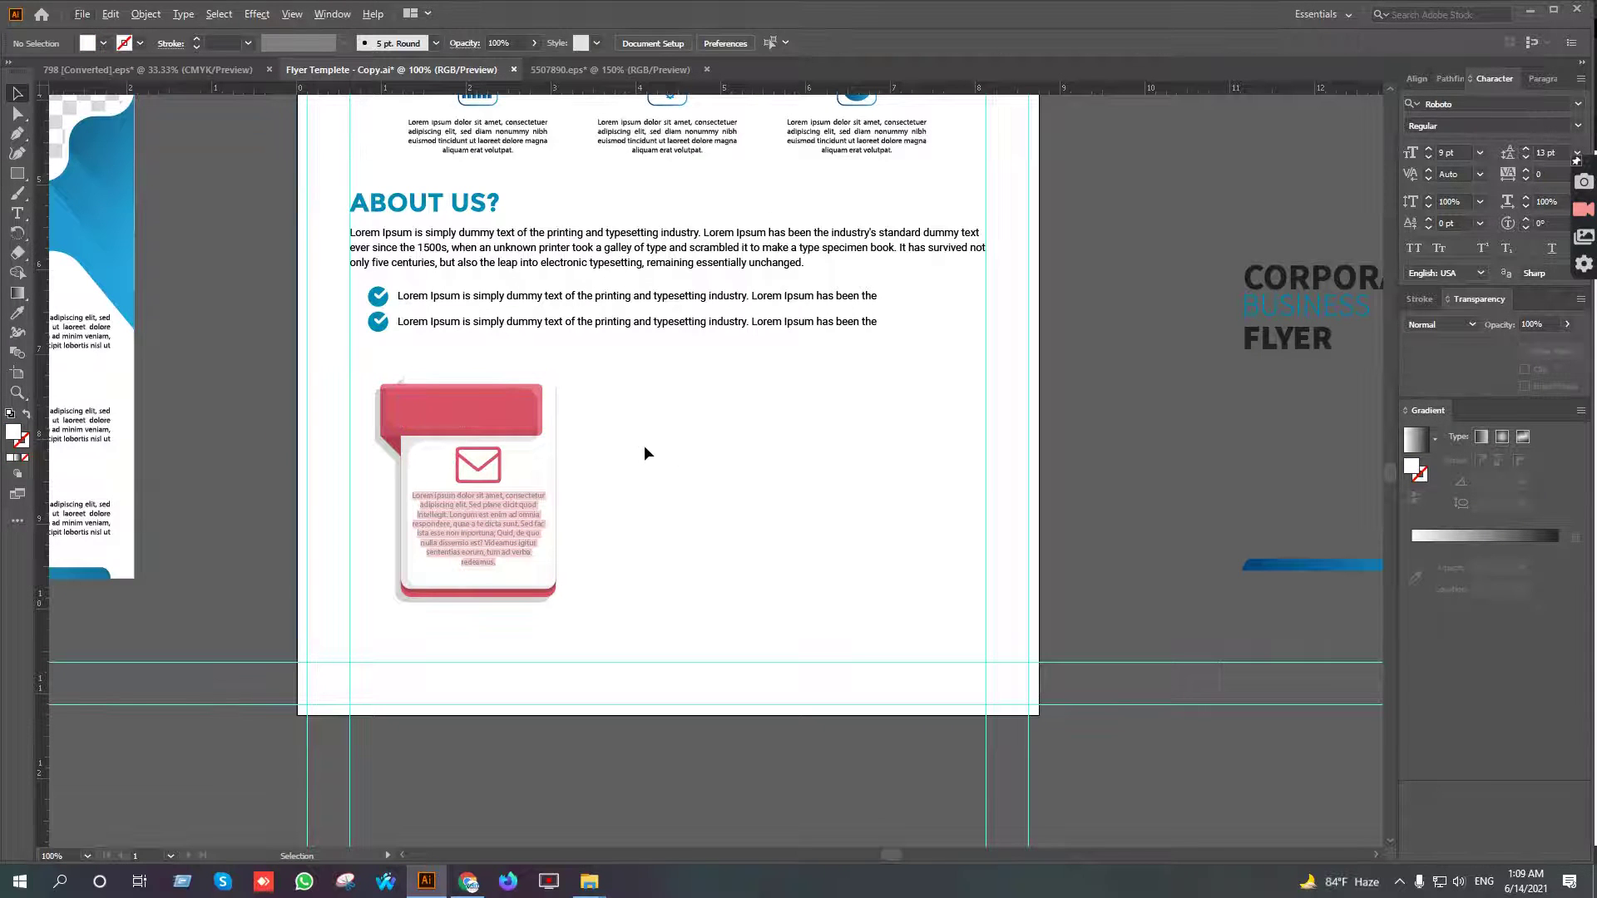
# Ungroup the remaining card shapes and the red header banner to isolate the banner's base path
pyautogui.moveTo(643, 446); pyautogui.dragTo(665, 535)
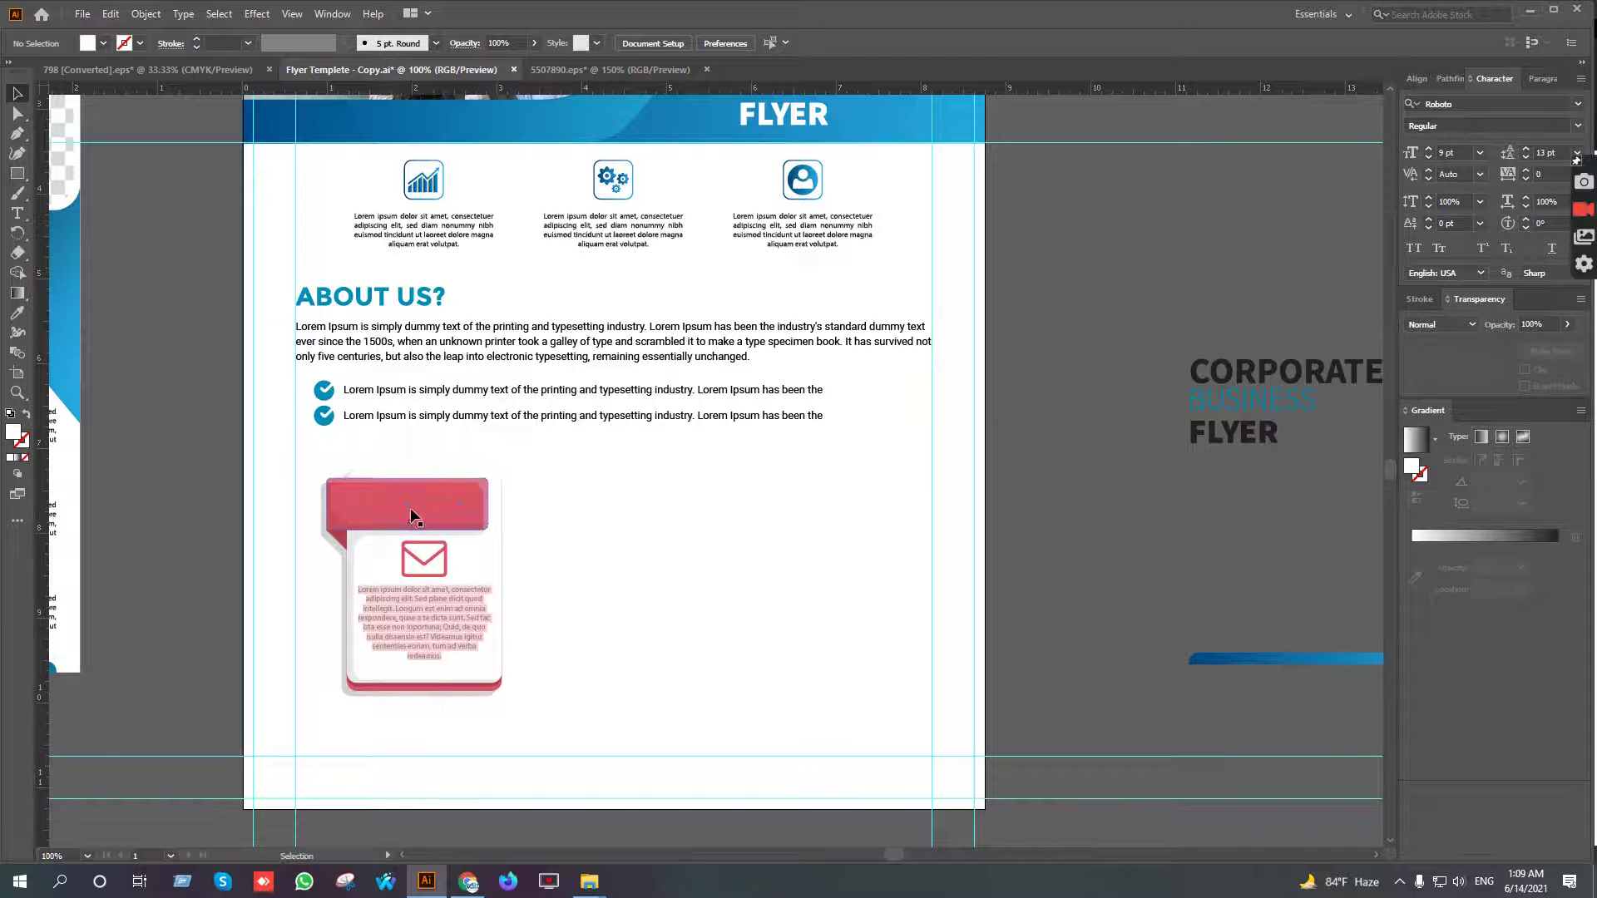
pyautogui.click(412, 512)
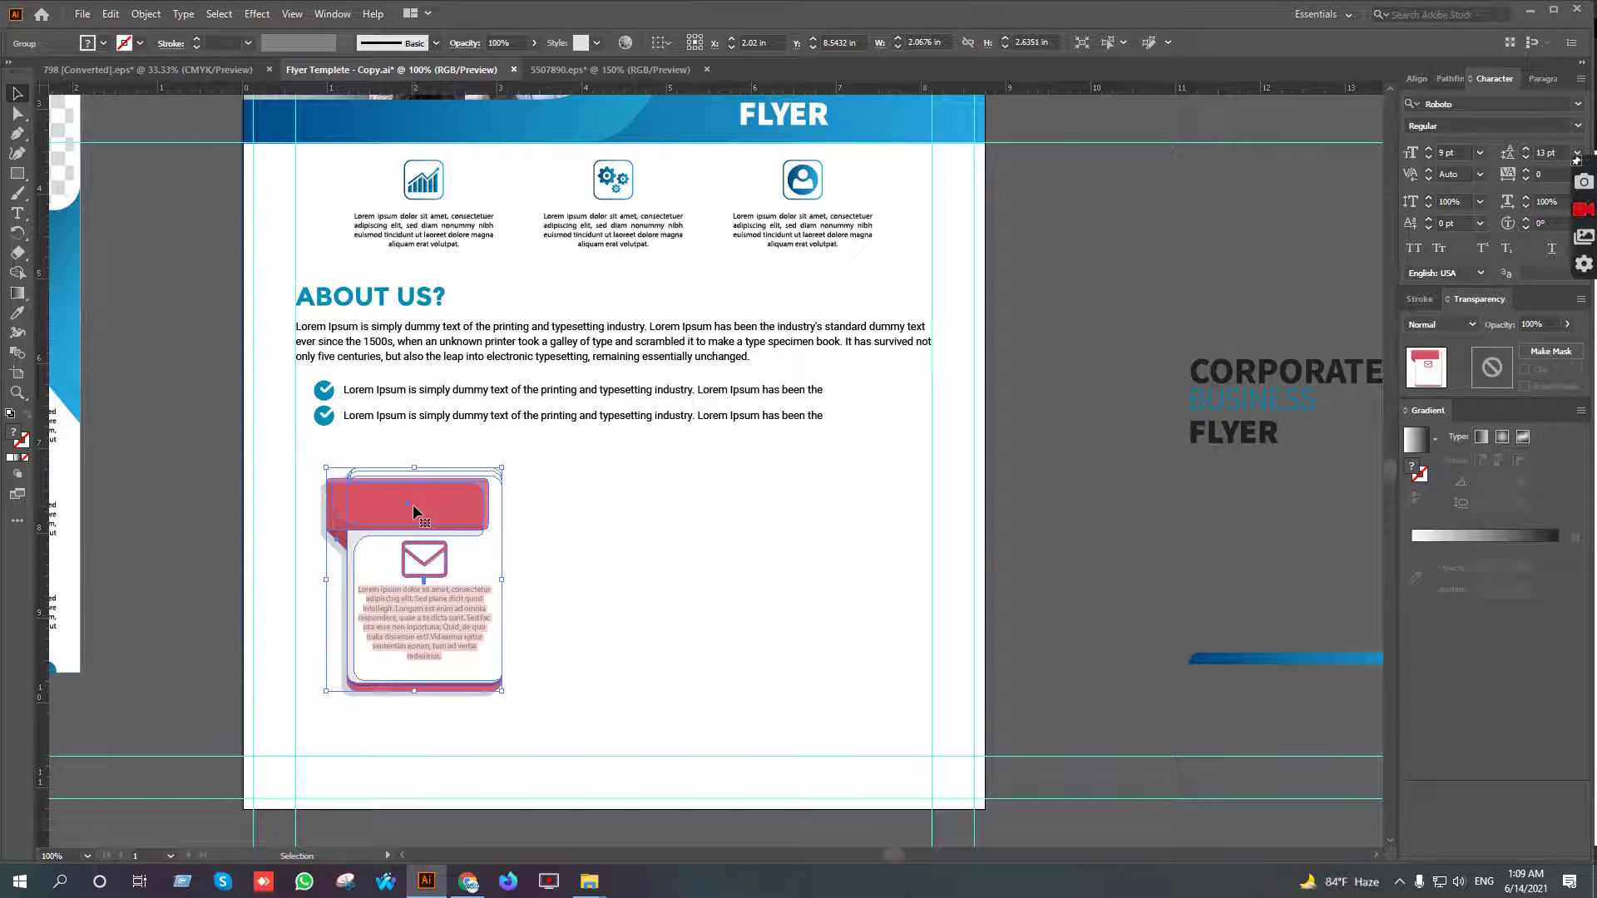
pyautogui.rightClick(416, 508)
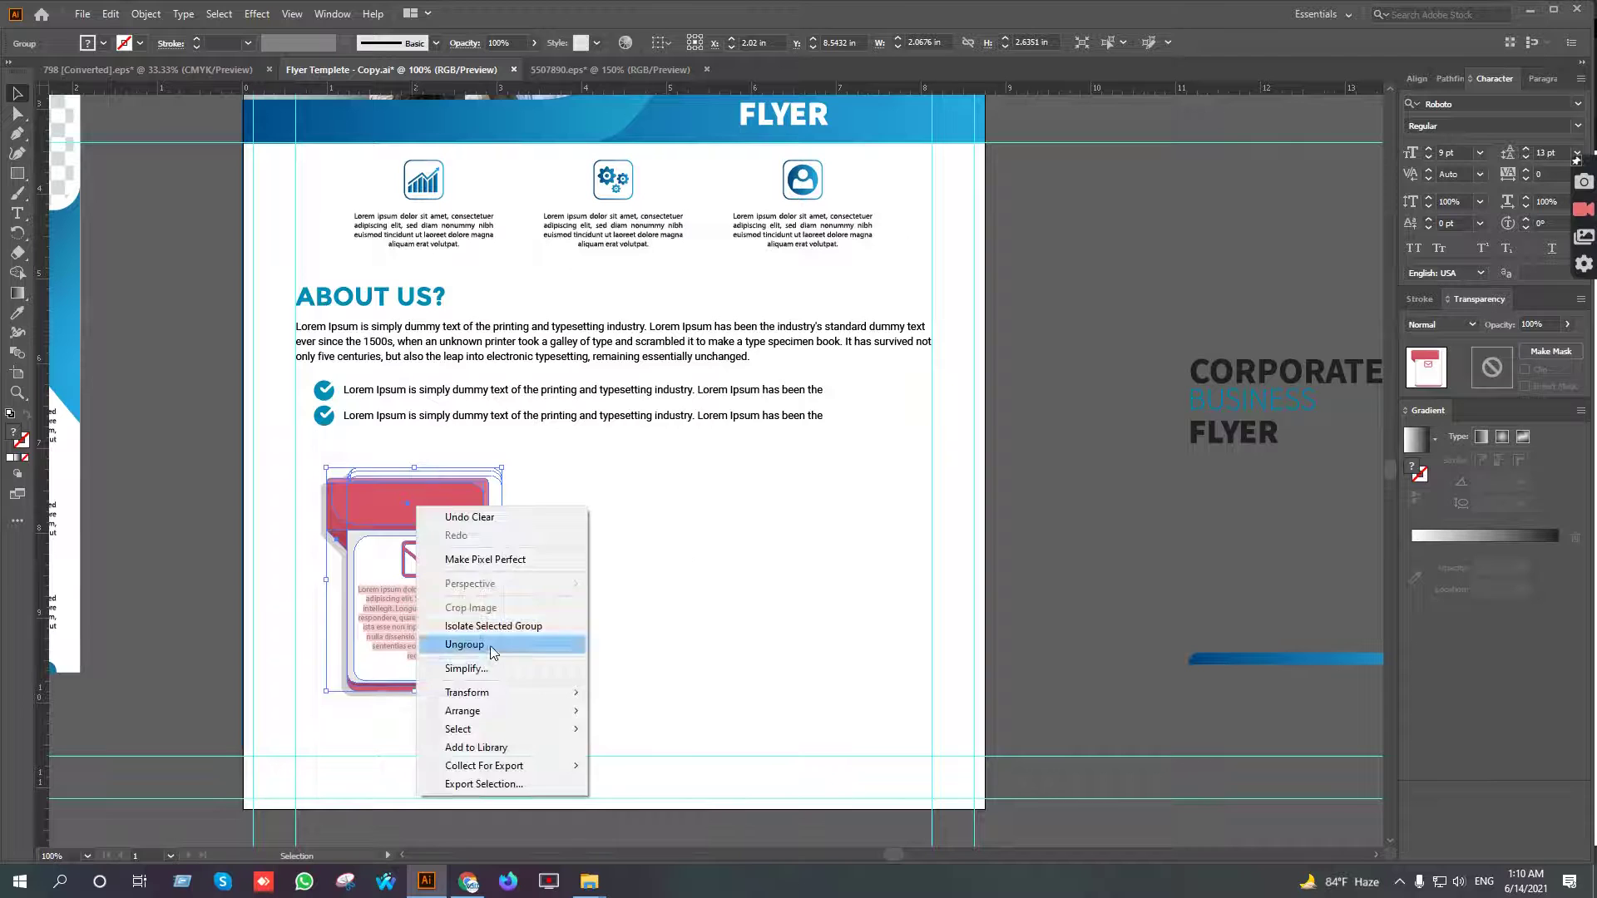
pyautogui.click(490, 647)
pyautogui.click(400, 500)
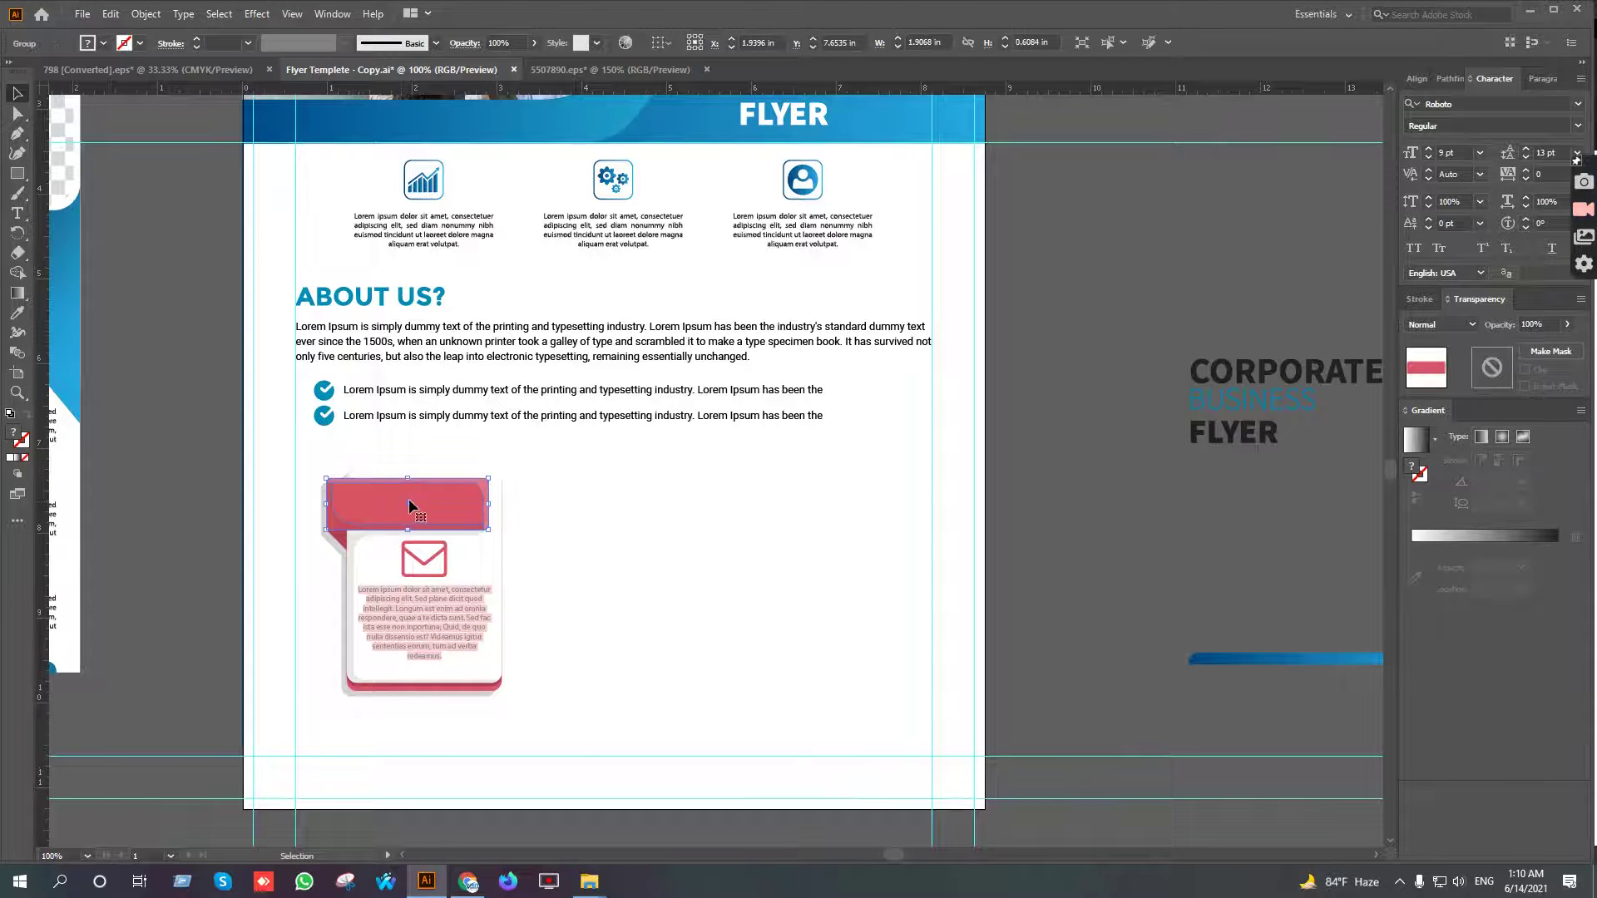
pyautogui.rightClick(407, 498)
pyautogui.click(483, 639)
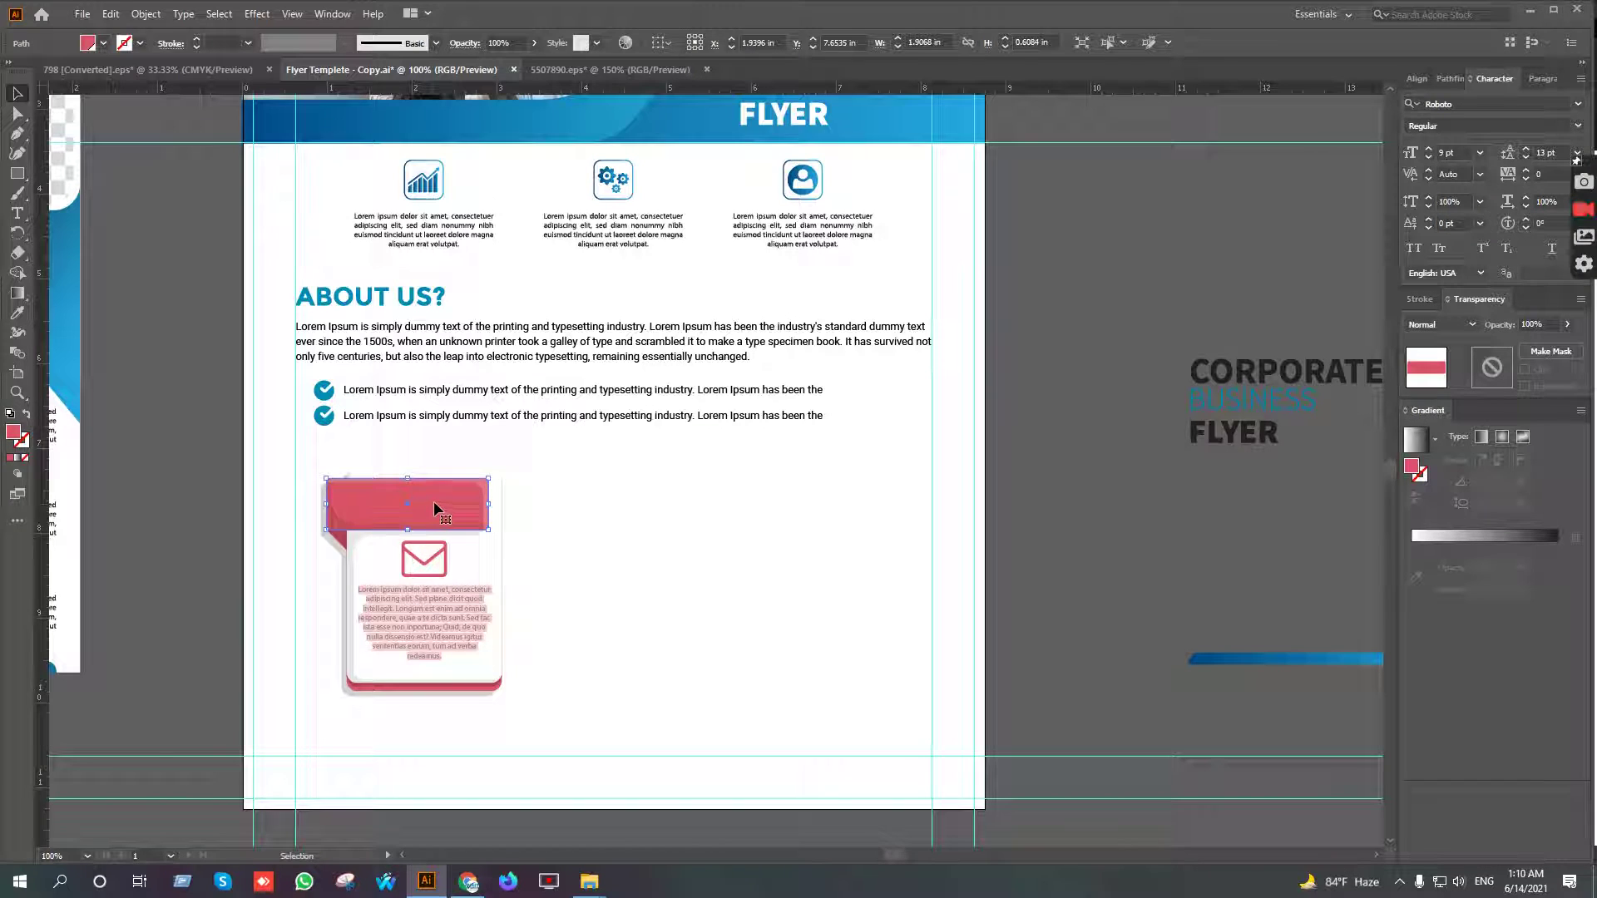
# Recolor the card's header banner with the blue gradient sampled from the flyer's top shape using the Eyedropper
pyautogui.press('i')
pyautogui.click(689, 115)
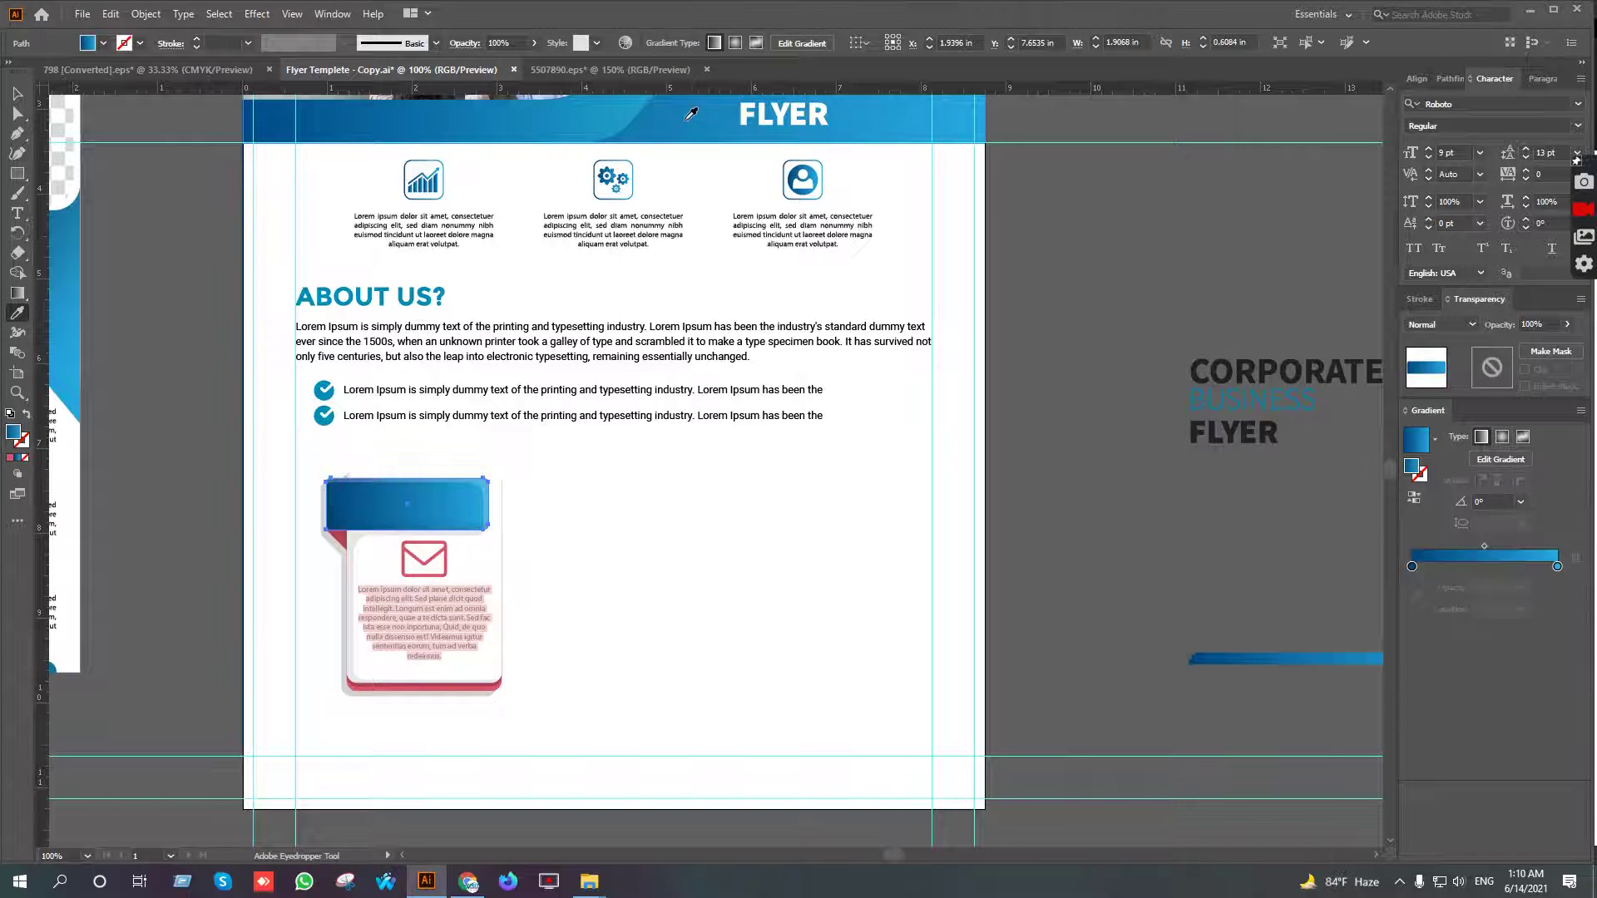
pyautogui.press('v')
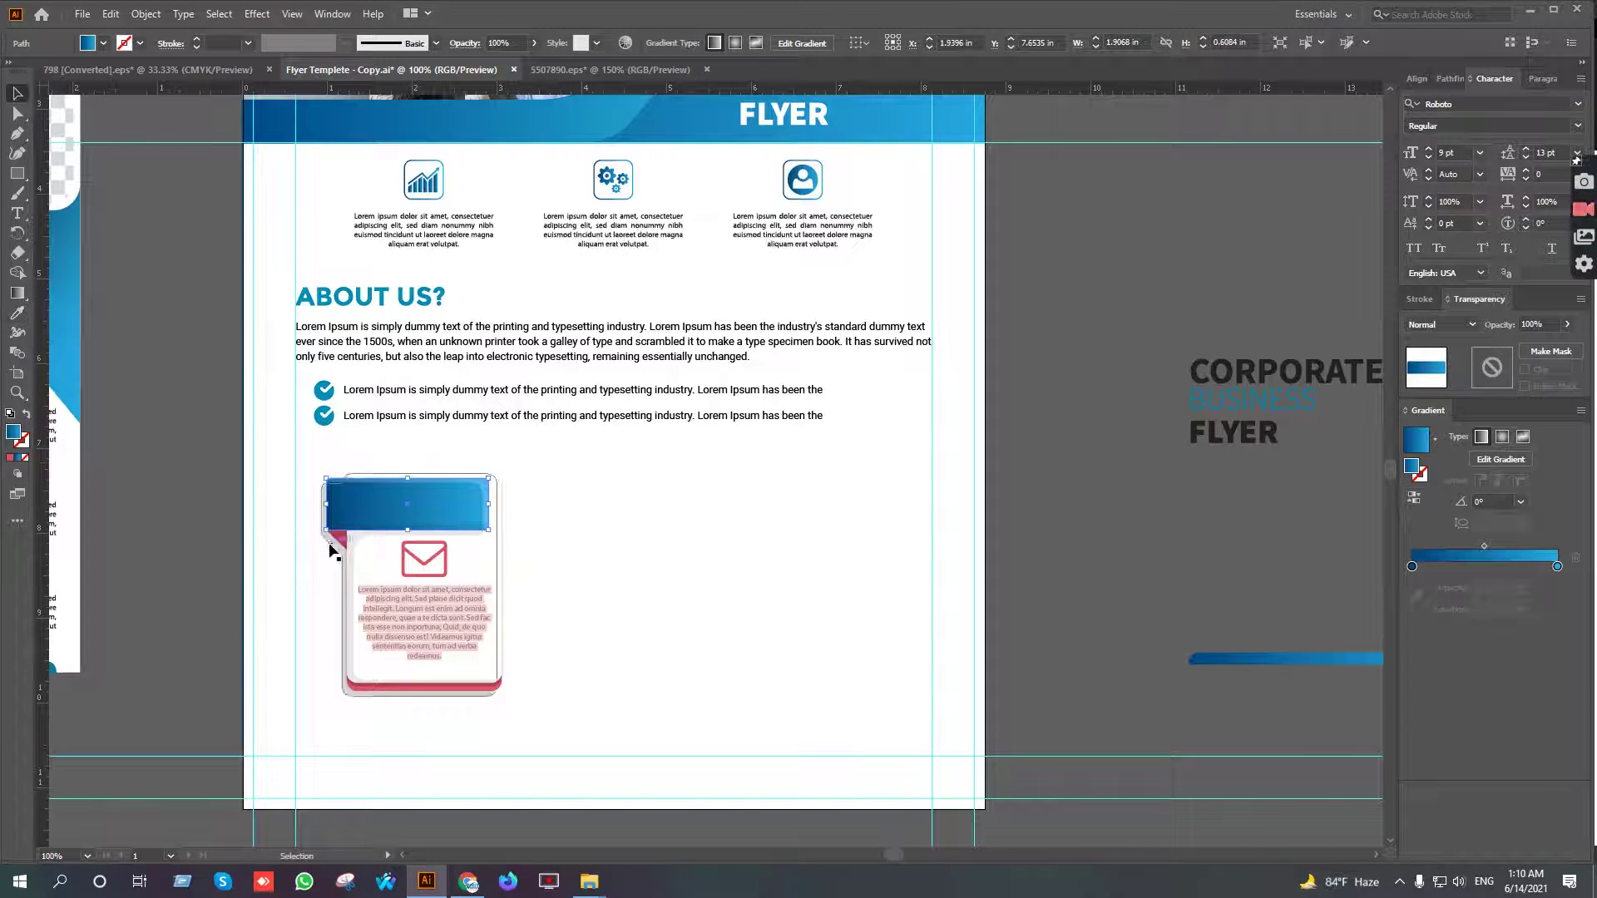
pyautogui.scroll(5, 335, 537)
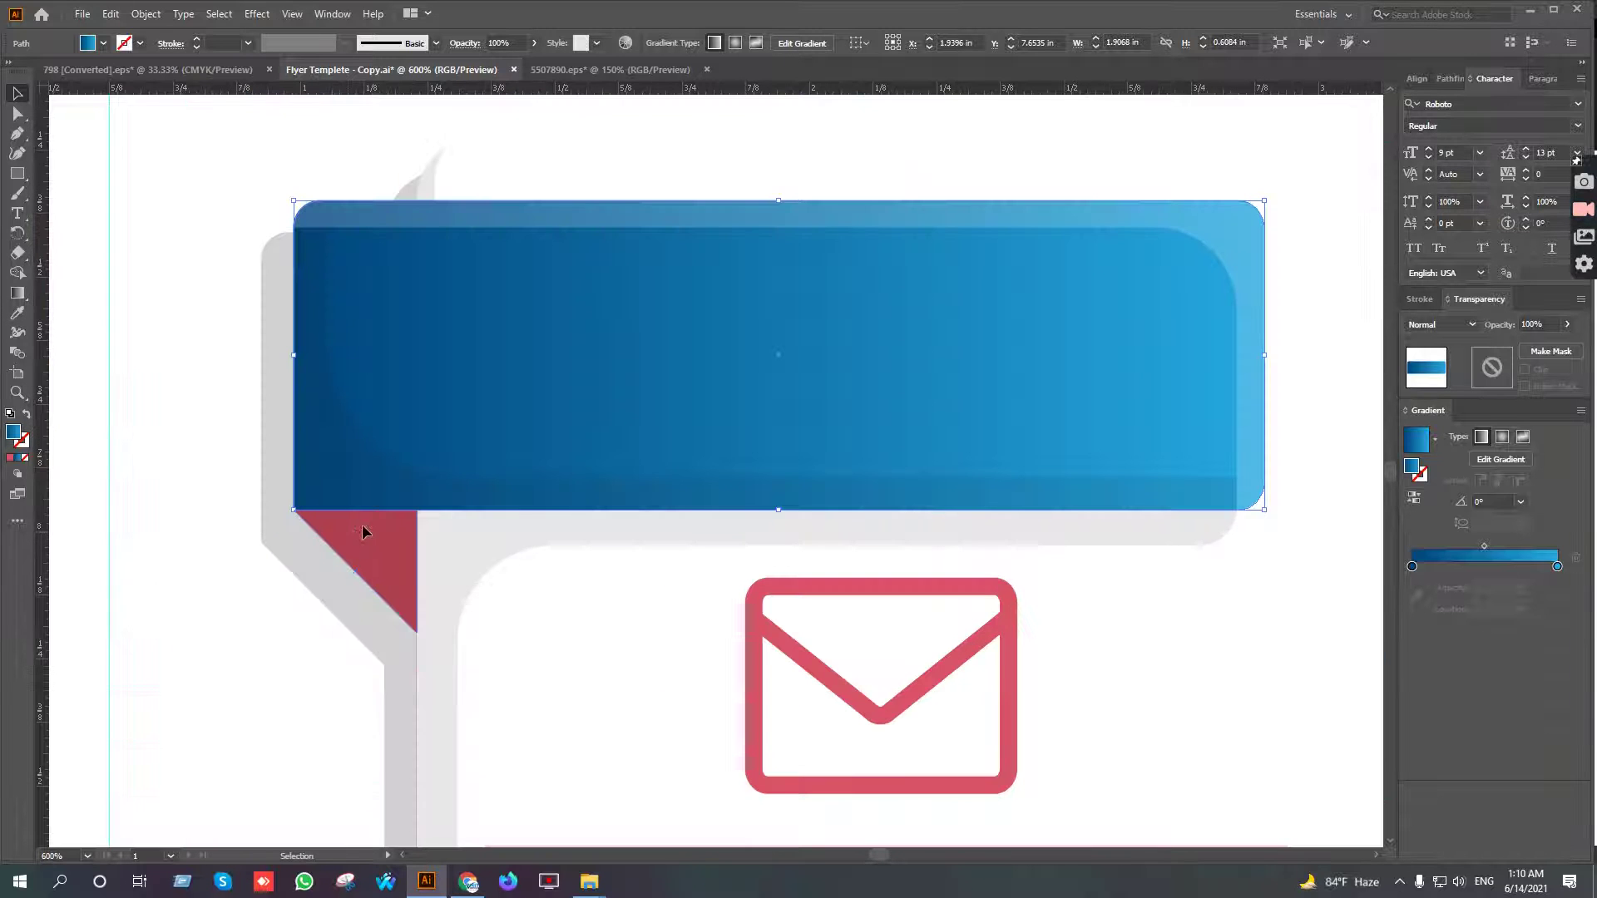
# Recolor the small red folded corner below the banner with the banner's blue gradient using the Eyedropper
pyautogui.click(363, 540)
pyautogui.press('i')
pyautogui.click(612, 343)
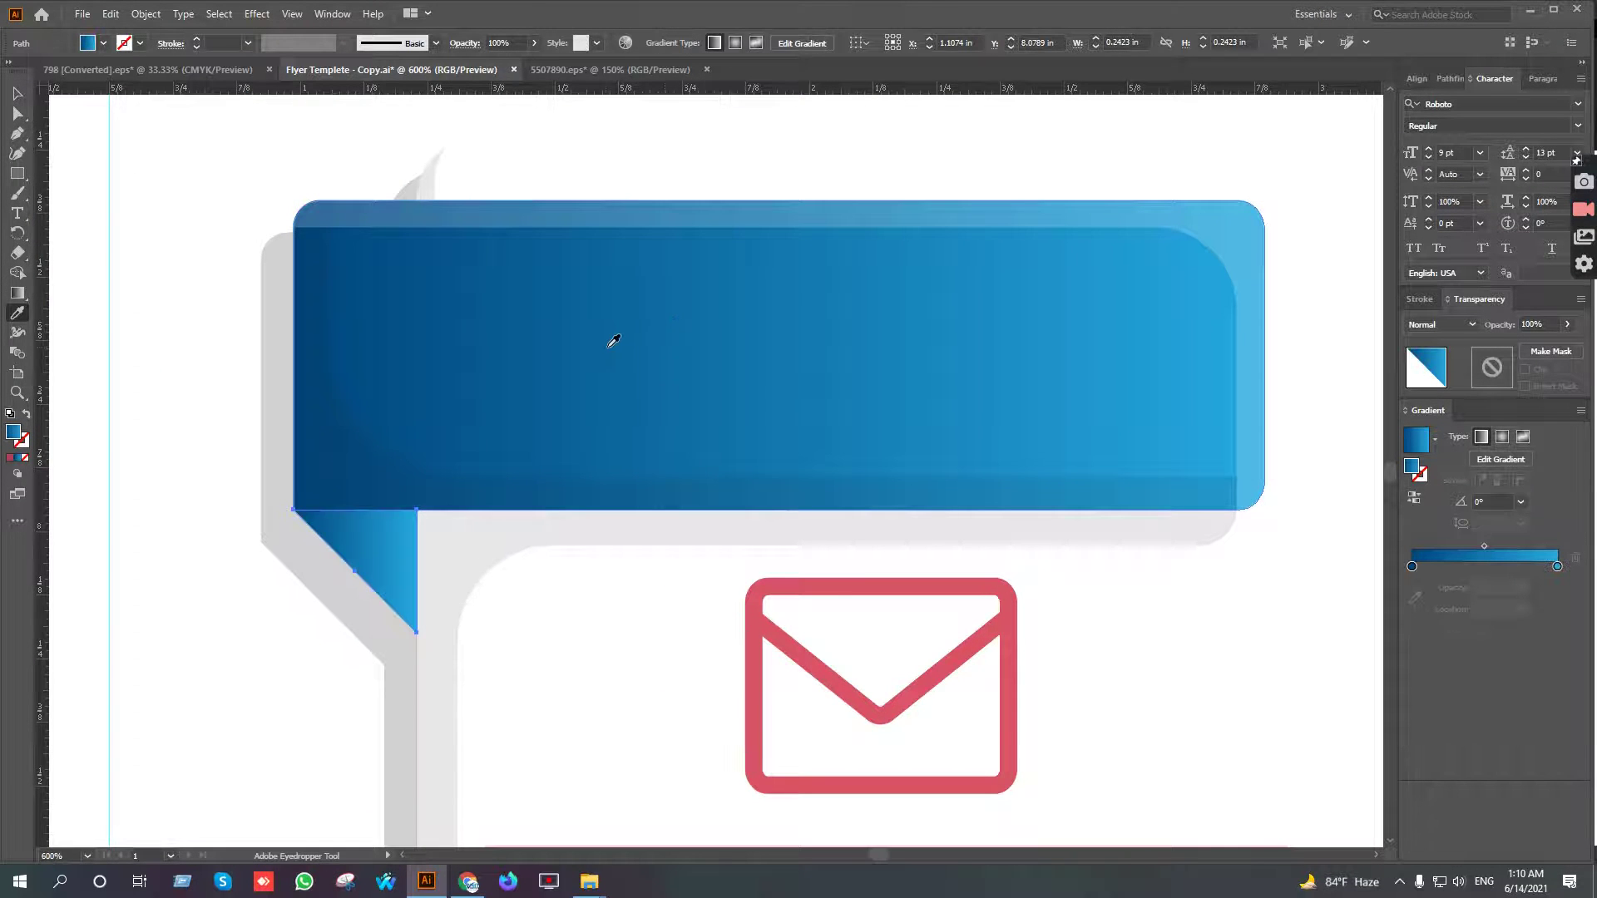
pyautogui.scroll(-5, 503, 379)
pyautogui.press('v')
# Recolor the red strip along the card's bottom edge with the banner's blue gradient using the Eyedropper
pyautogui.scroll(-2, 564, 491)
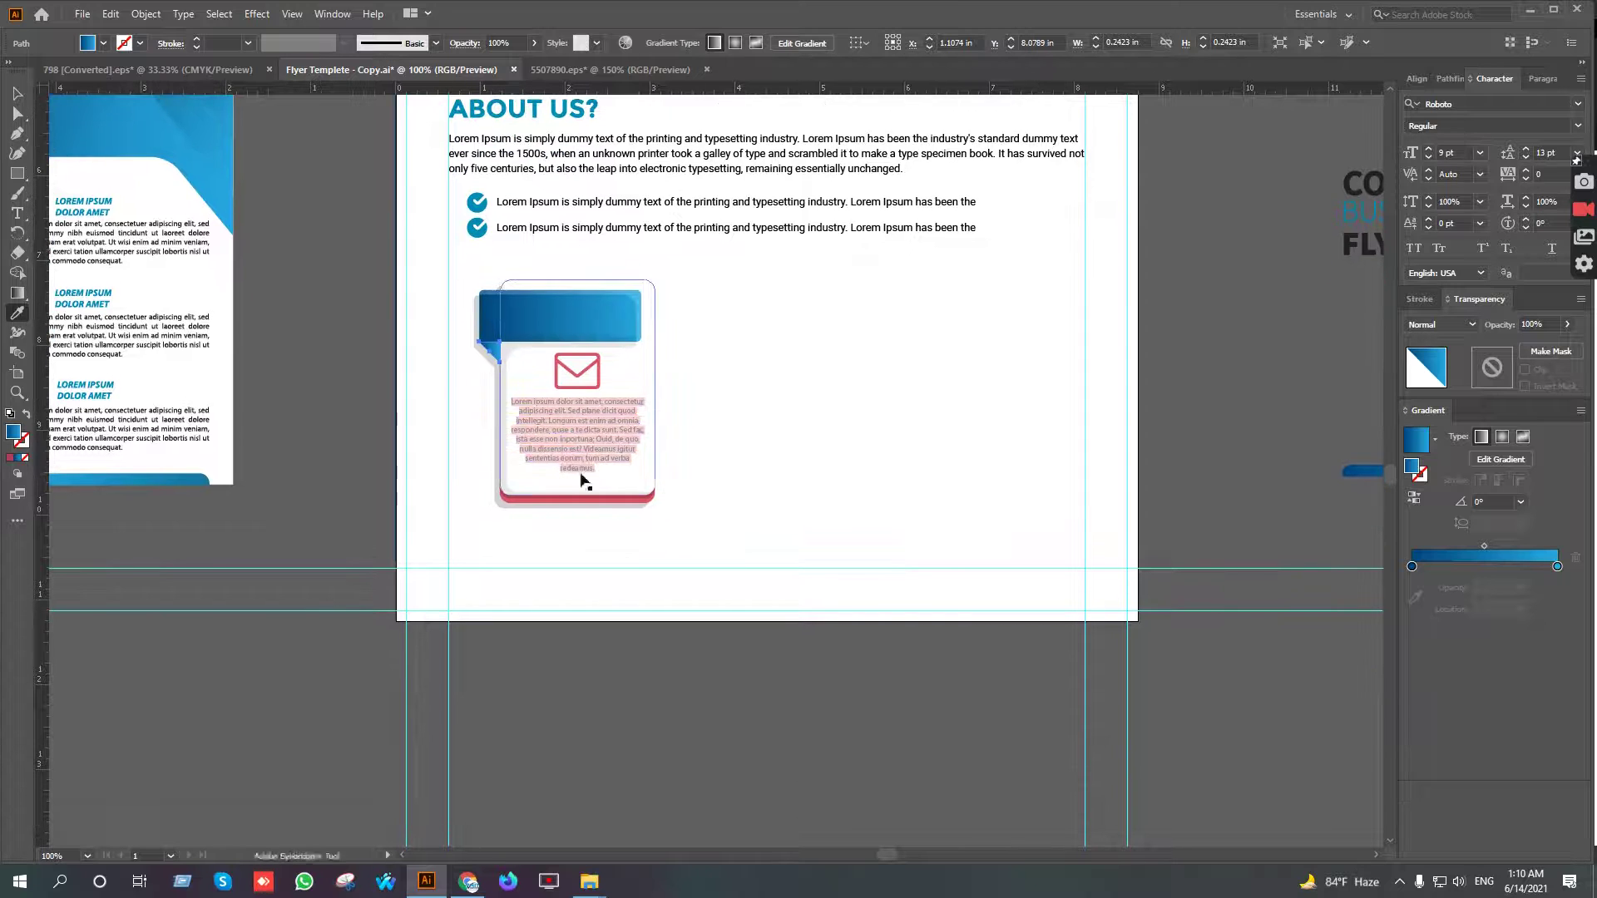
pyautogui.scroll(4, 564, 491)
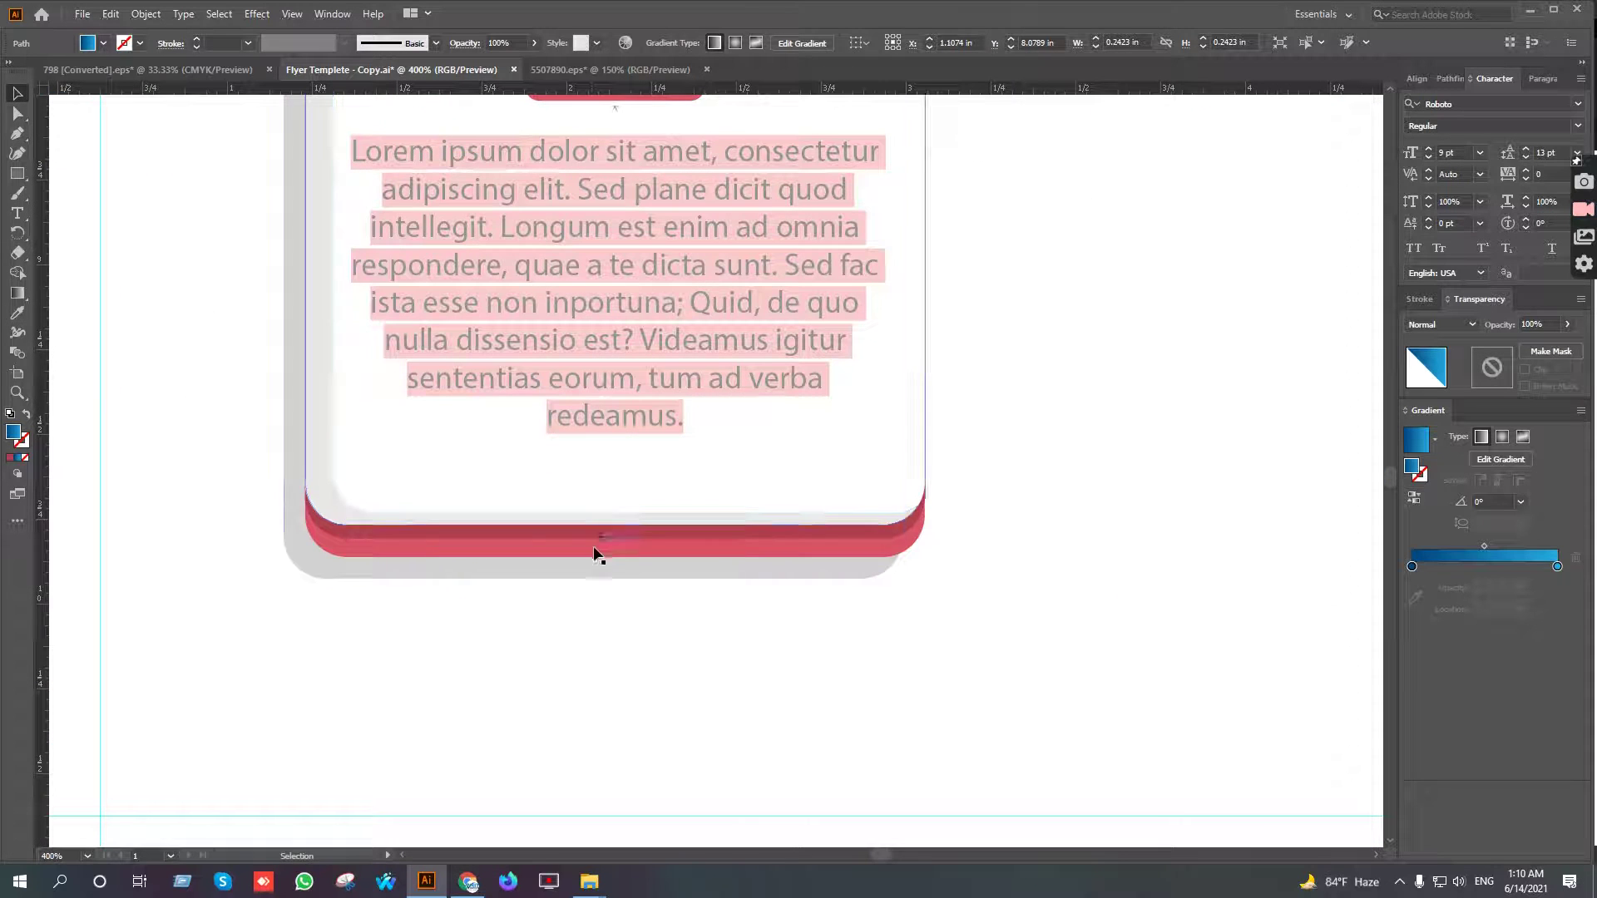
pyautogui.click(549, 550)
pyautogui.scroll(-3, 551, 553)
pyautogui.press('i')
pyautogui.click(638, 243)
pyautogui.press('v')
# Apply the banner's blue gradient to the remaining dark red strip just above the card's blue bottom edge
pyautogui.scroll(5, 577, 551)
pyautogui.click(641, 501)
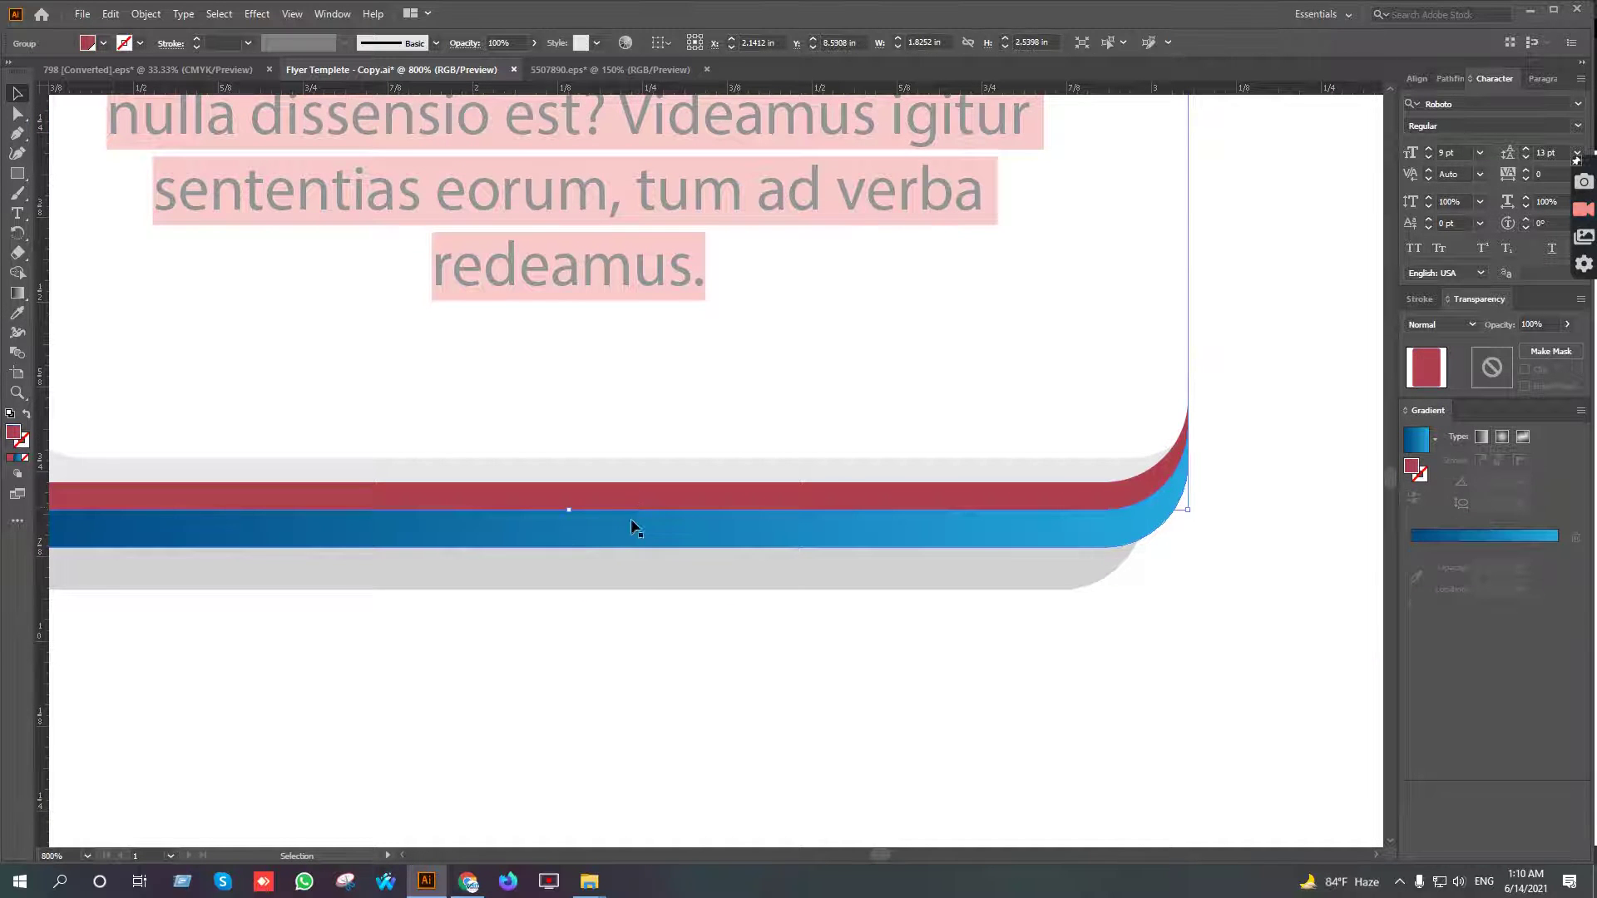
pyautogui.scroll(-5, 633, 525)
pyautogui.press('i')
pyautogui.click(664, 227)
pyautogui.press('v')
# Delete the card's red envelope icon and its highlighted Lorem ipsum body text
pyautogui.scroll(3, 652, 453)
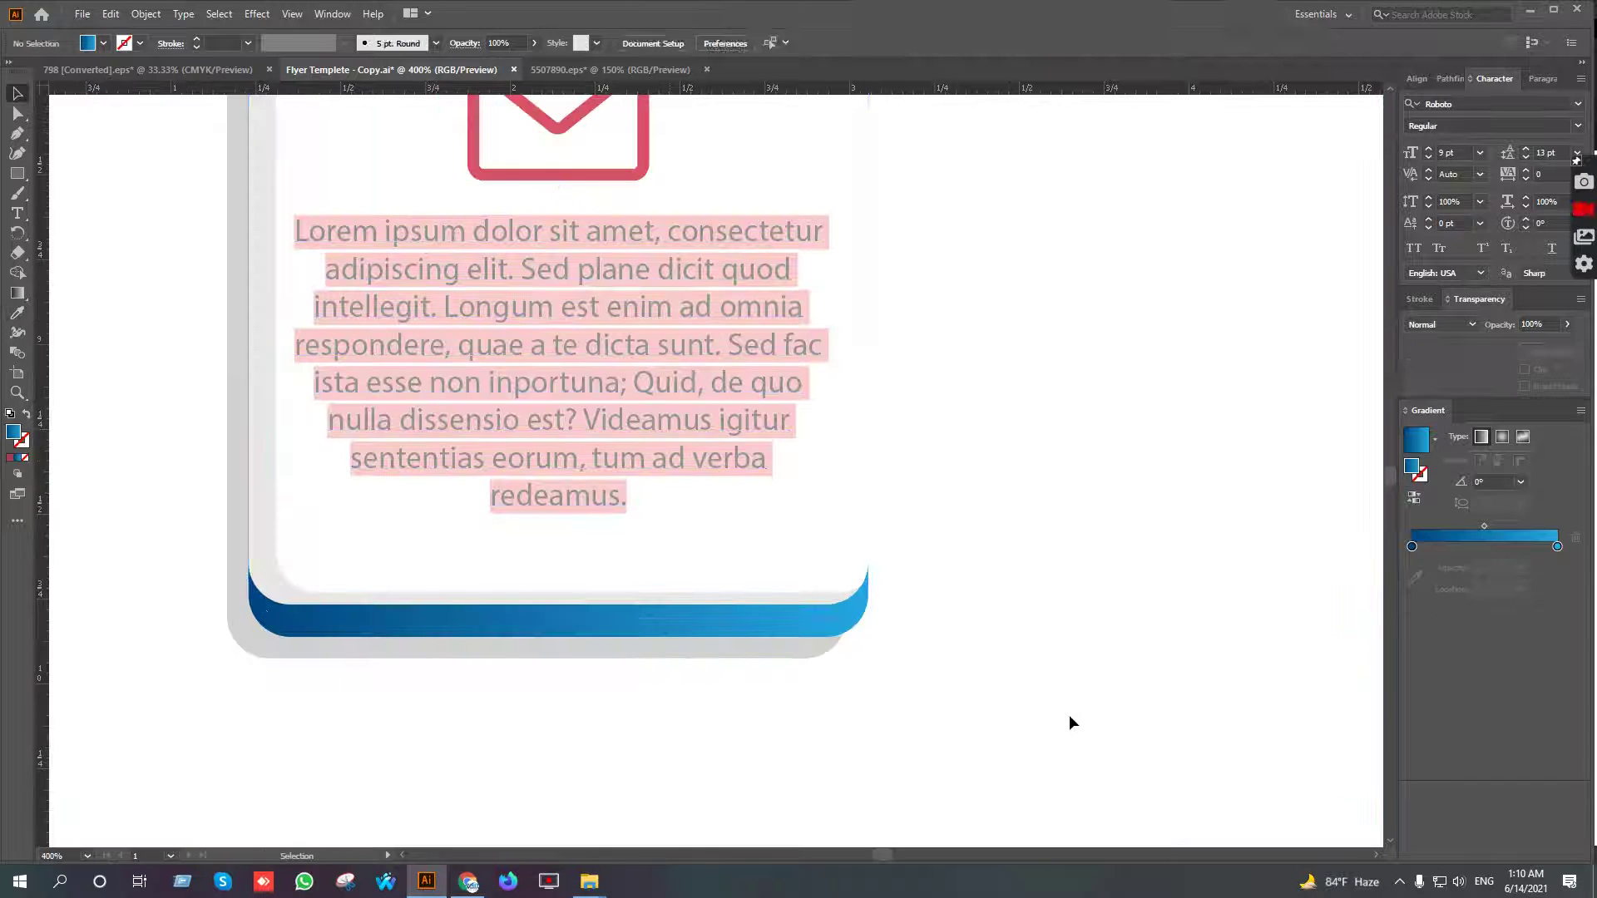
pyautogui.click(1076, 692)
pyautogui.scroll(-1, 1081, 649)
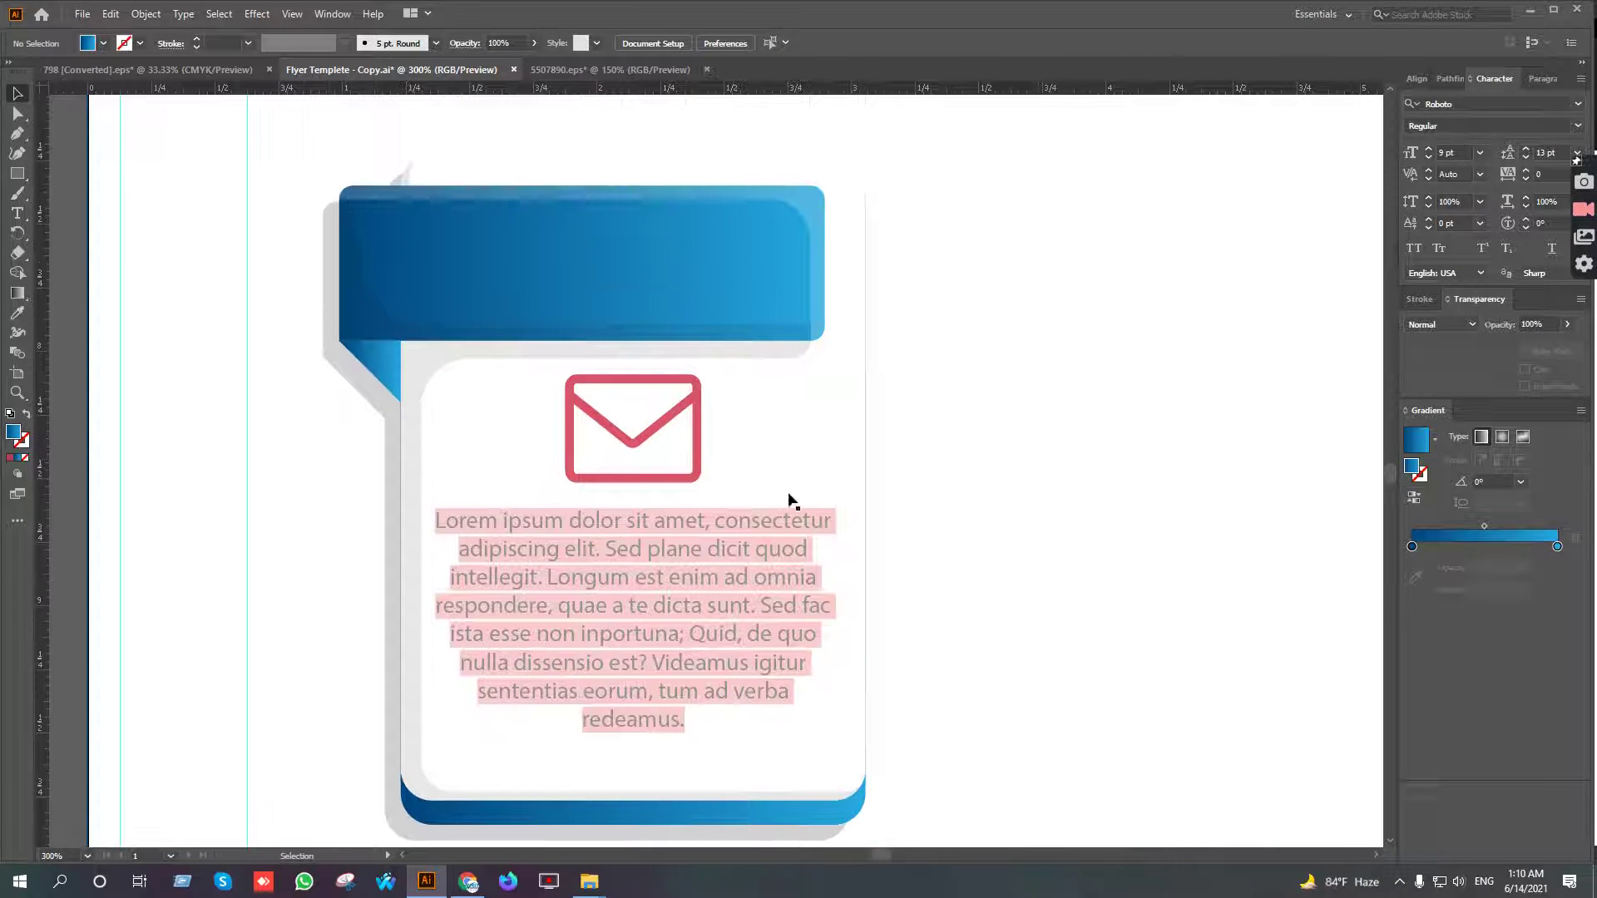
pyautogui.click(693, 418)
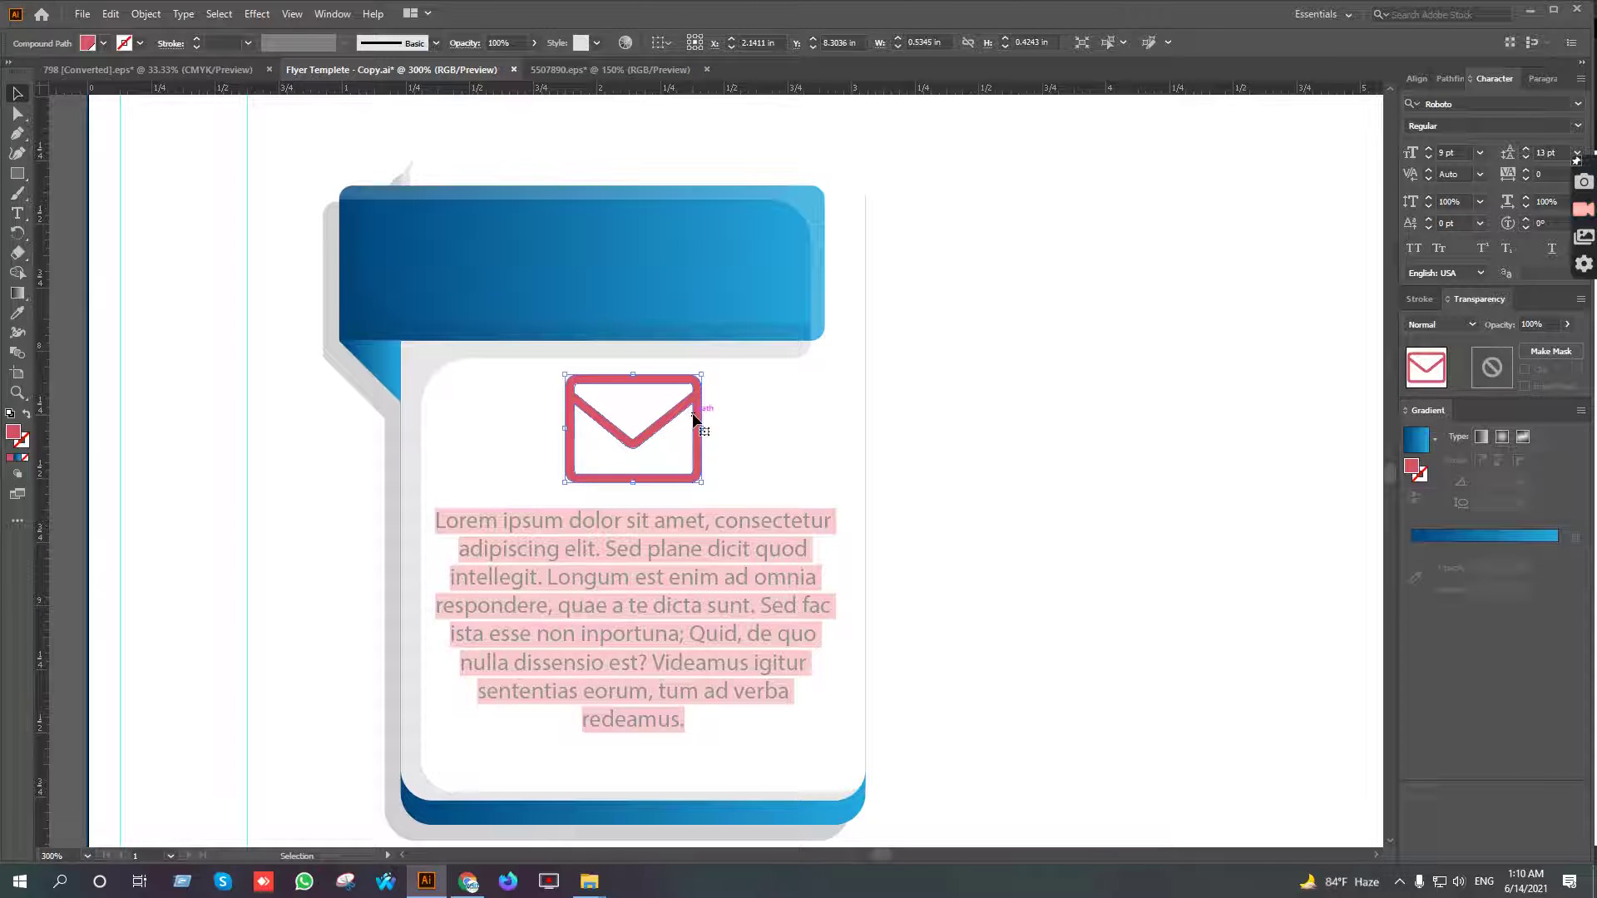
pyautogui.press('Delete')
pyautogui.click(667, 547)
pyautogui.click(1046, 464)
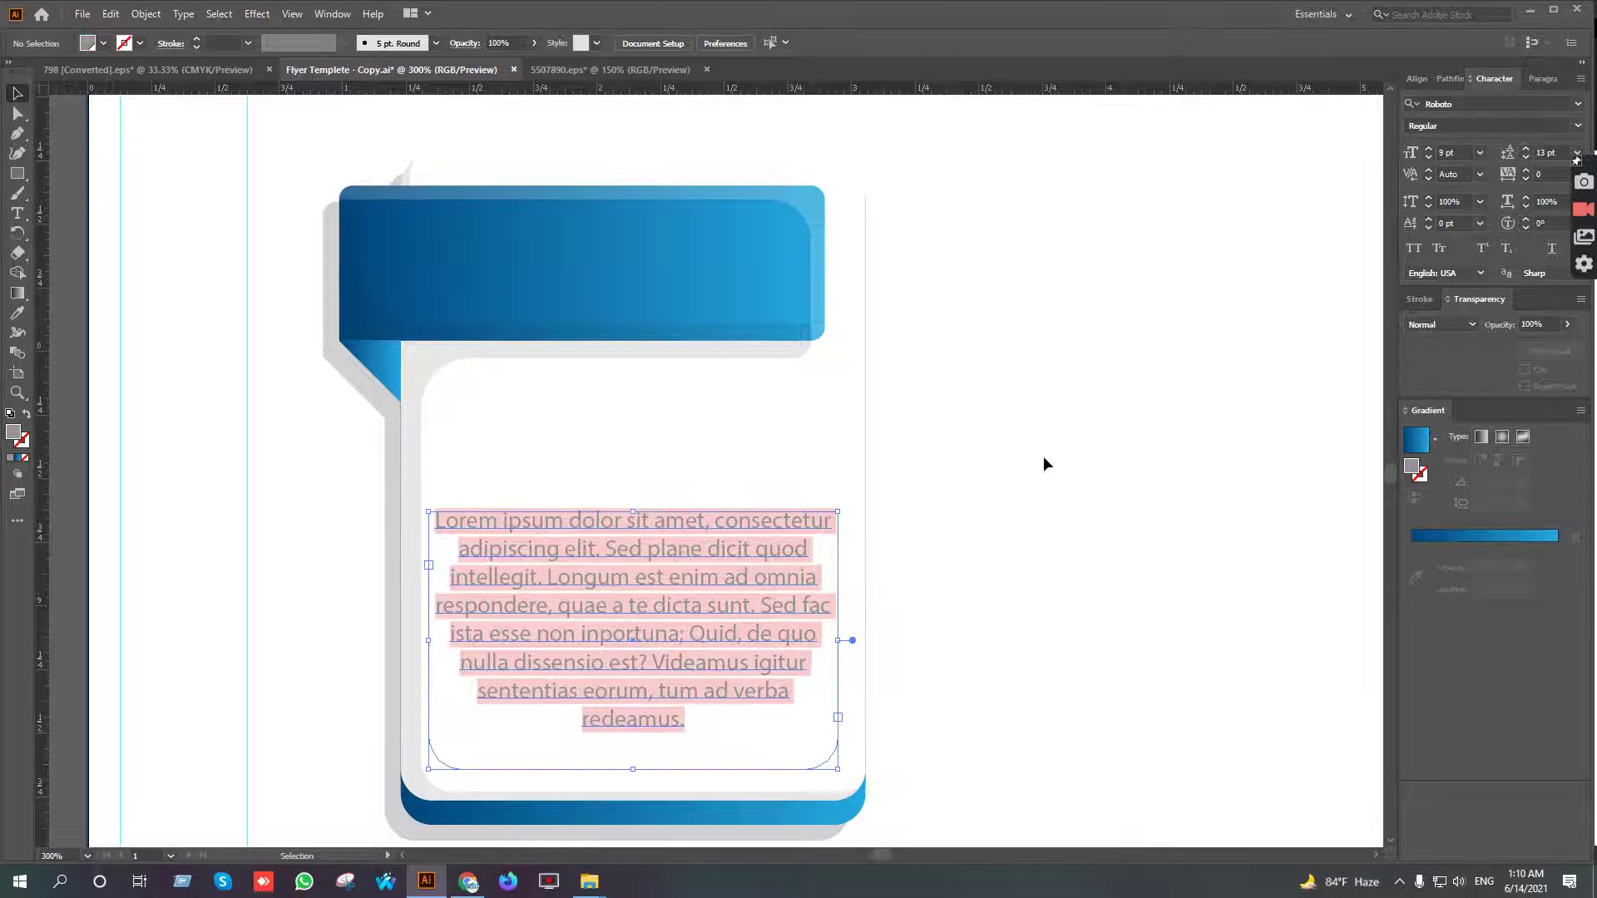
pyautogui.press('Delete')
pyautogui.keyDown('alt'); pyautogui.scroll(-2, 1007, 499); pyautogui.keyUp('alt')
pyautogui.moveTo(580, 286); pyautogui.dragTo(896, 652)
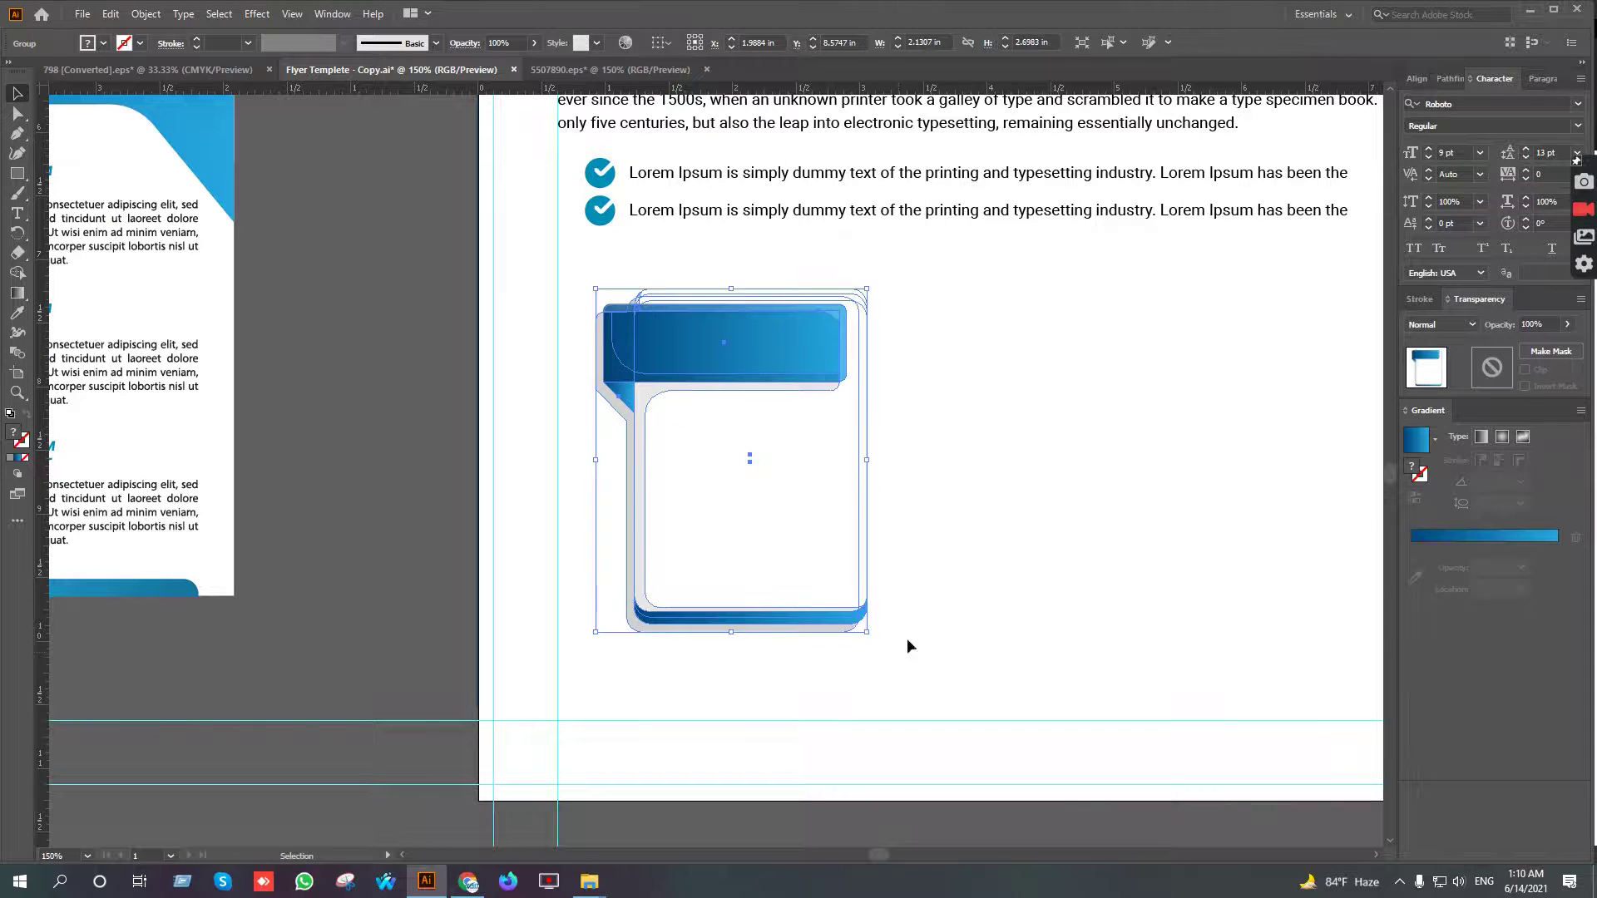
pyautogui.click(994, 565)
# Move the group of three round icons with headings from the spare artwork to just below the flyer and ungroup it
pyautogui.keyDown('alt'); pyautogui.scroll(-3, 995, 565); pyautogui.keyUp('alt')
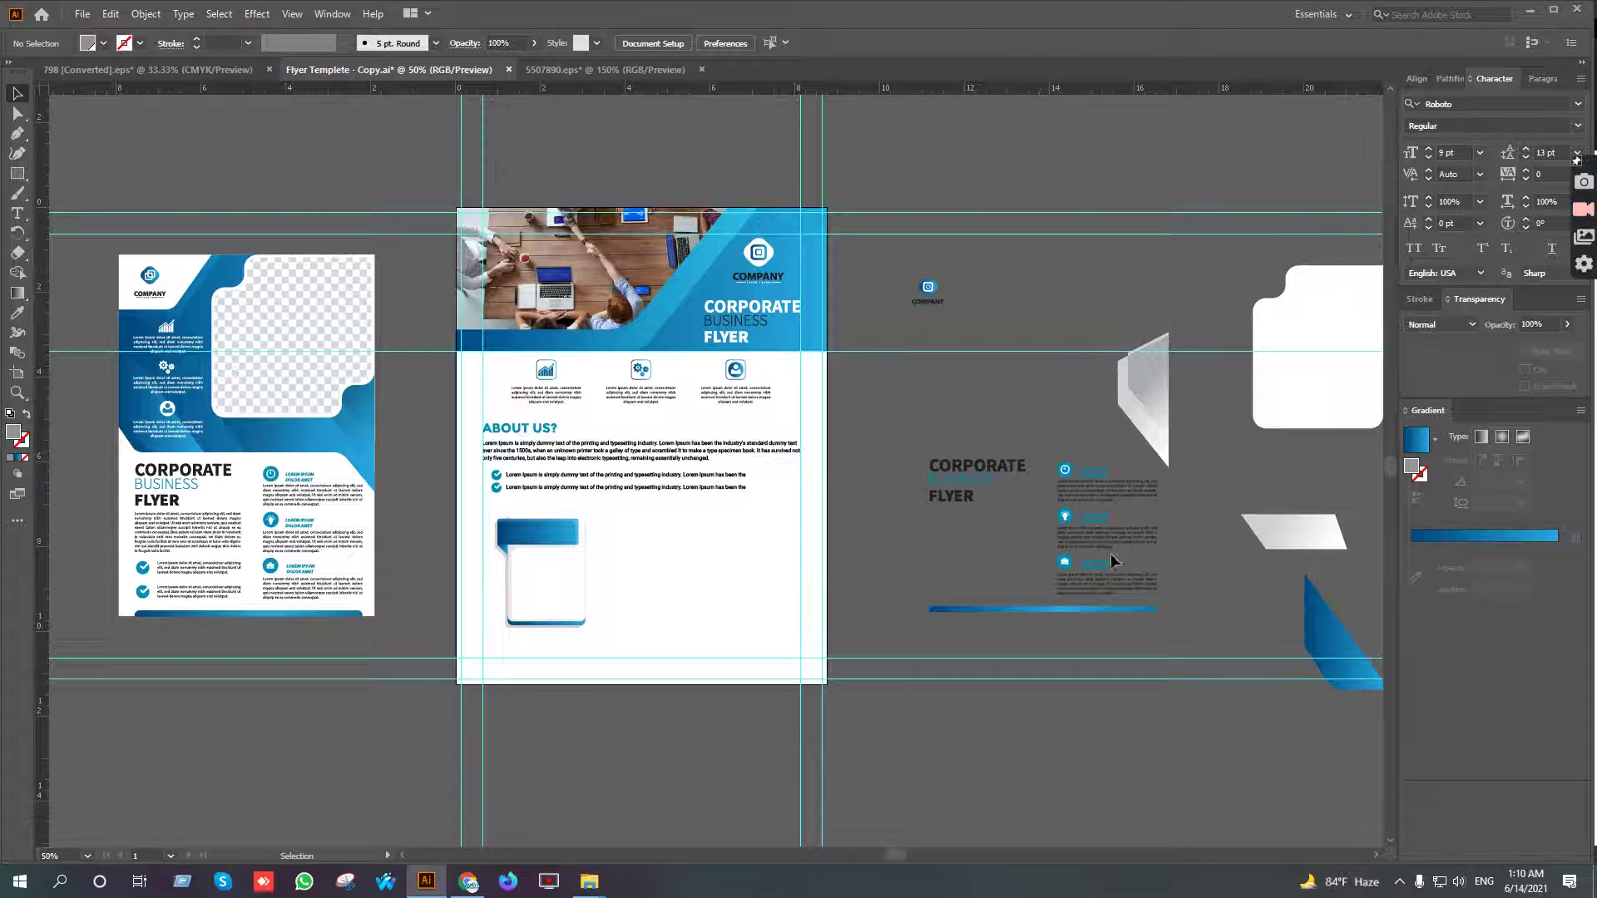
pyautogui.keyDown('alt'); pyautogui.scroll(3, 1081, 493); pyautogui.keyUp('alt')
pyautogui.keyDown('alt'); pyautogui.scroll(-1, 1083, 493); pyautogui.keyUp('alt')
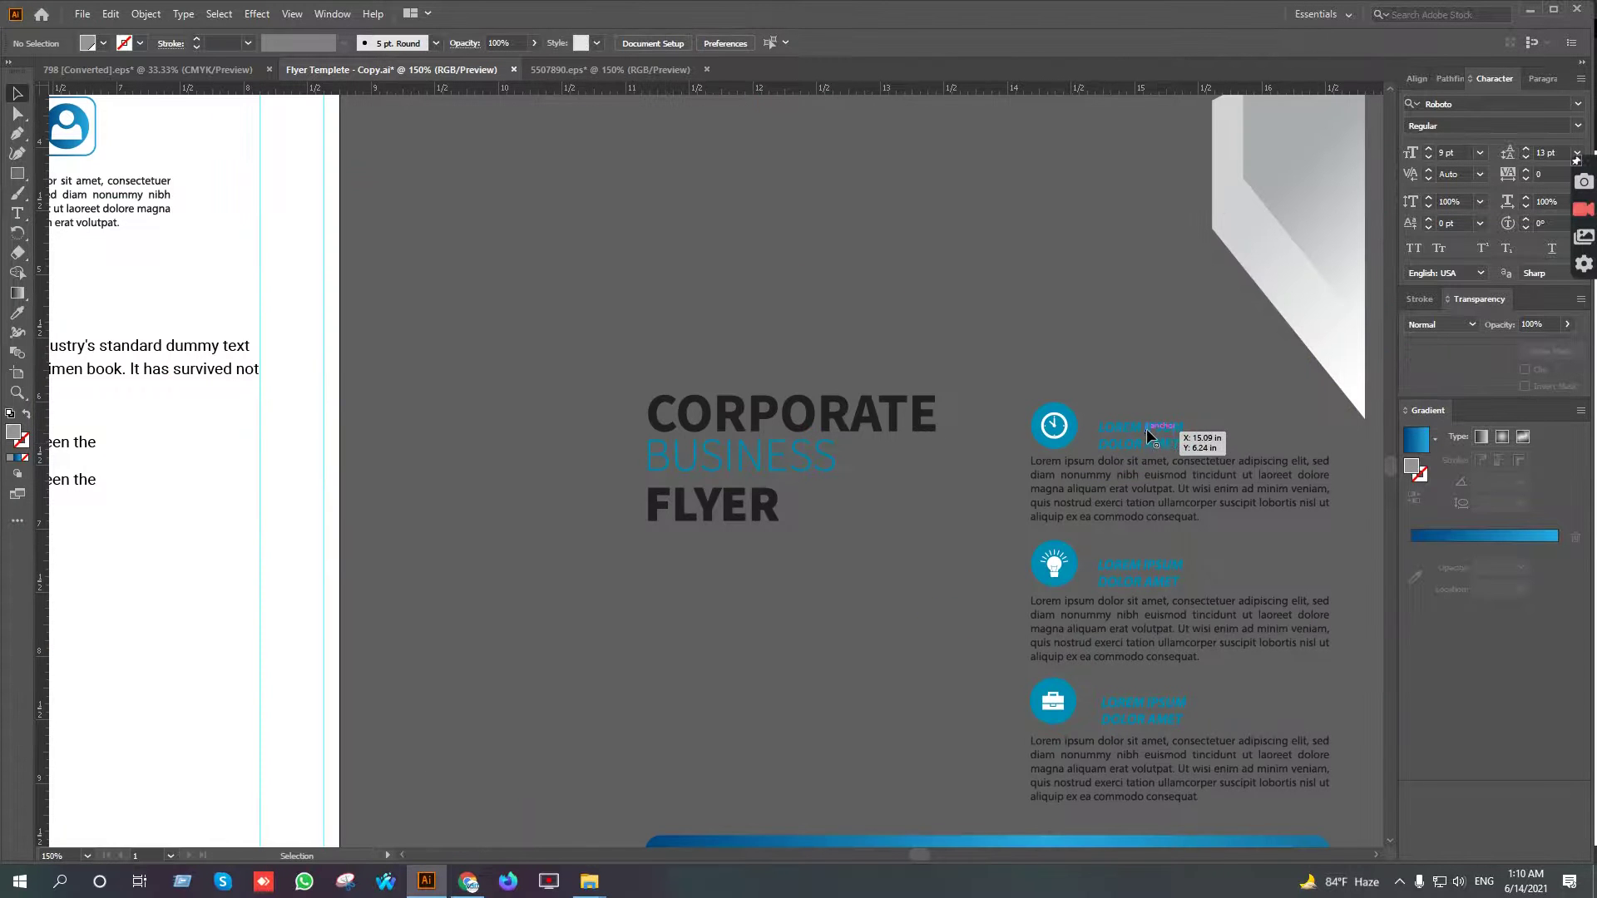
pyautogui.click(1143, 454)
pyautogui.keyDown('alt'); pyautogui.scroll(-3, 1143, 454); pyautogui.keyUp('alt')
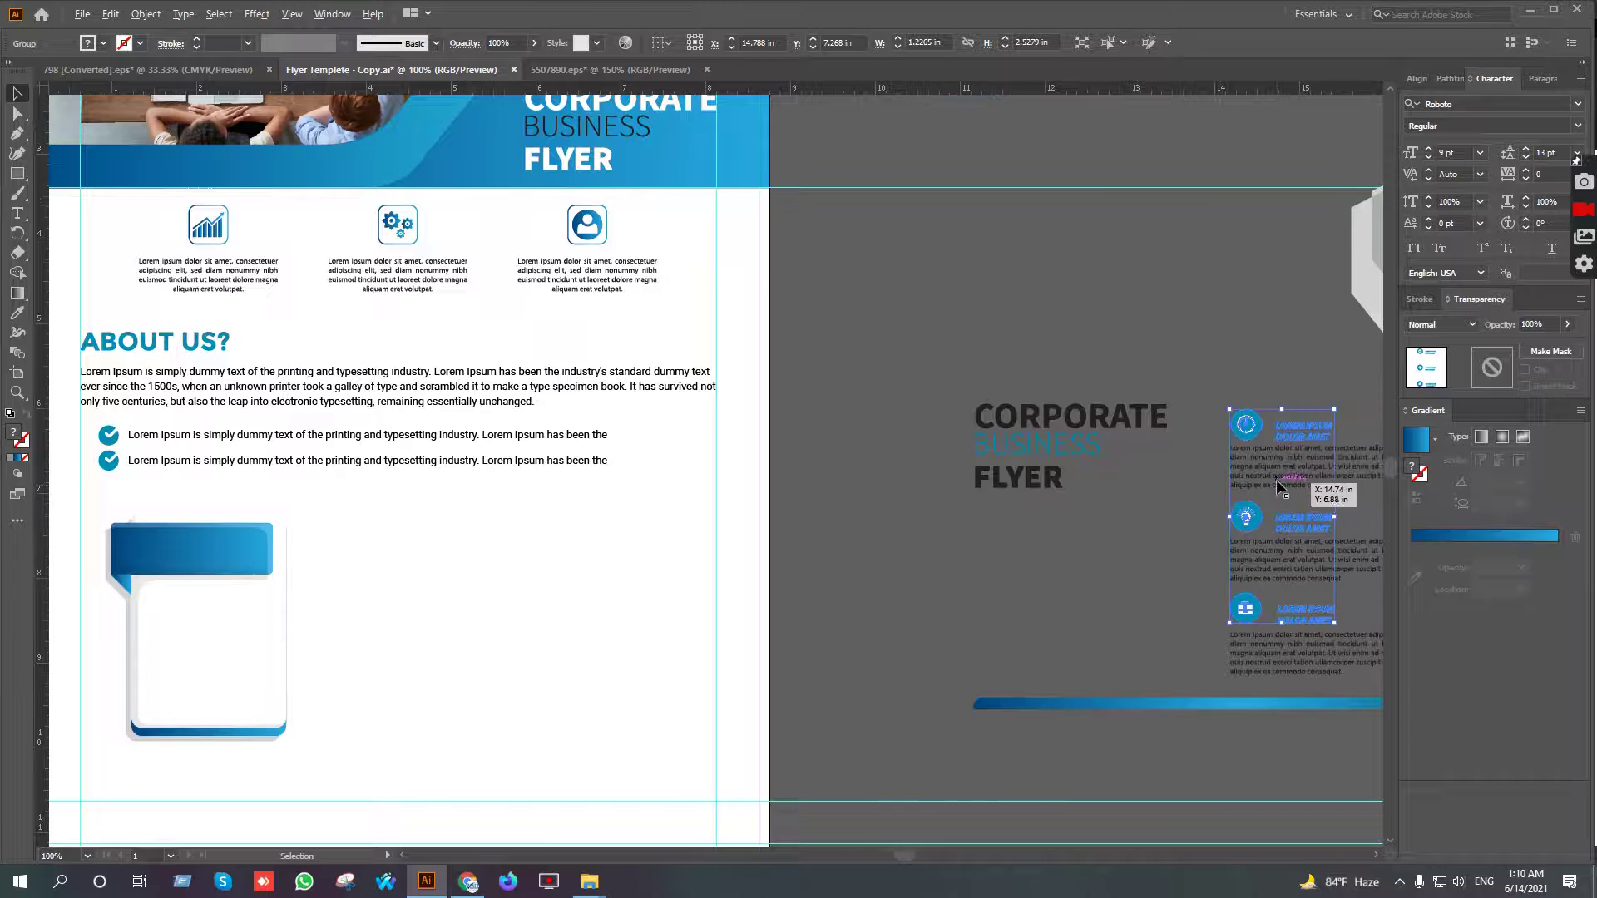
pyautogui.moveTo(1289, 464); pyautogui.dragTo(847, 722)
pyautogui.rightClick(847, 722)
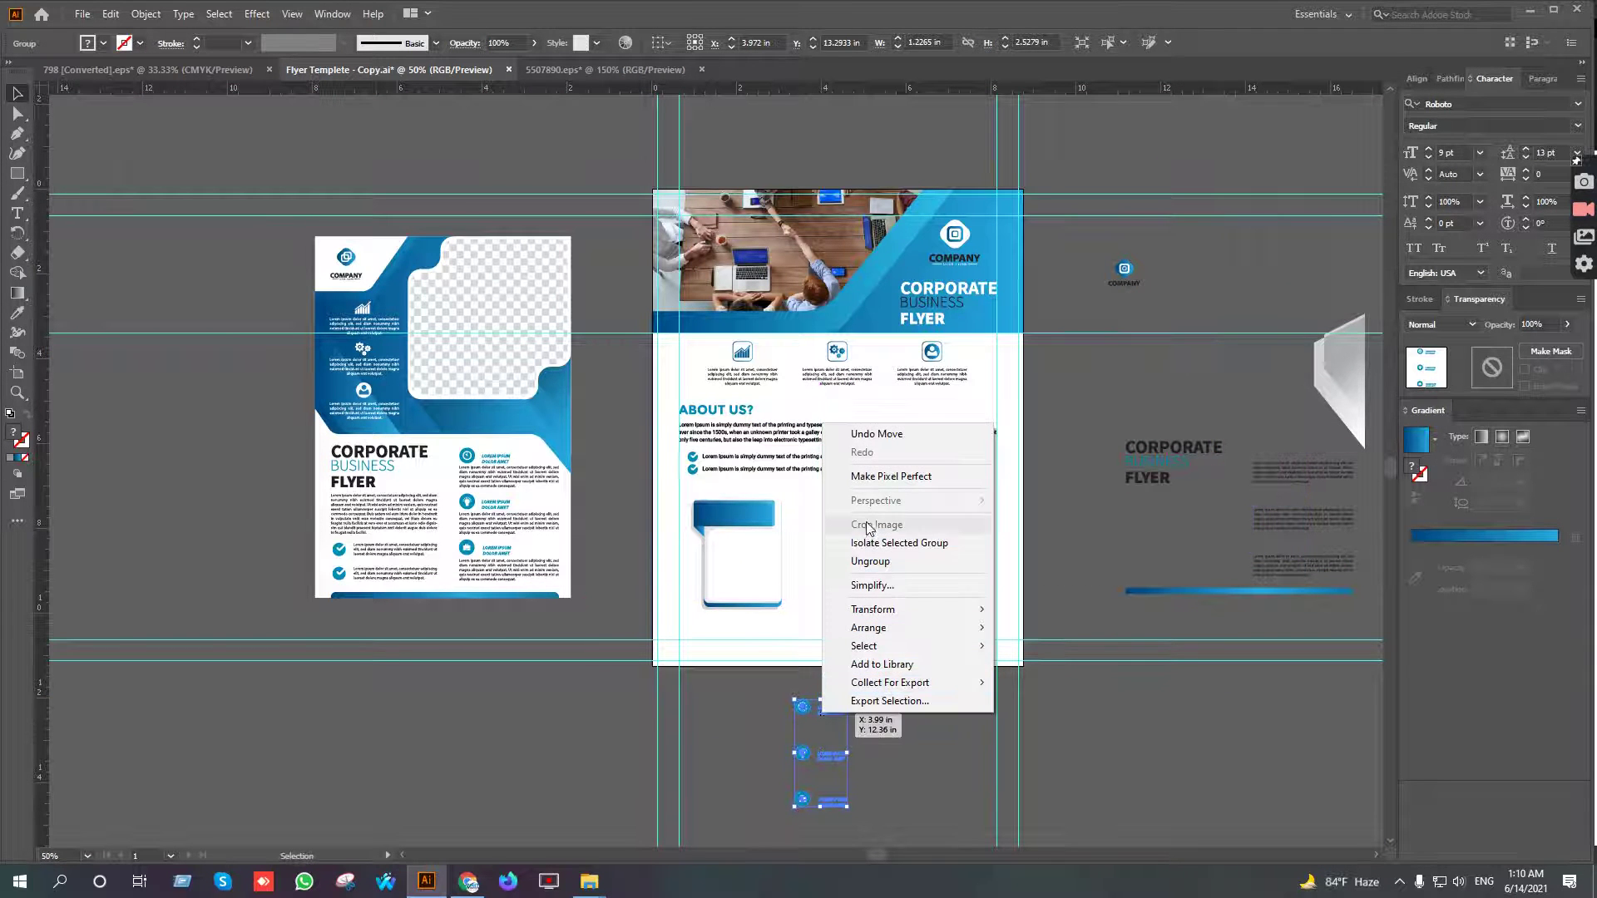
pyautogui.click(870, 560)
pyautogui.click(914, 764)
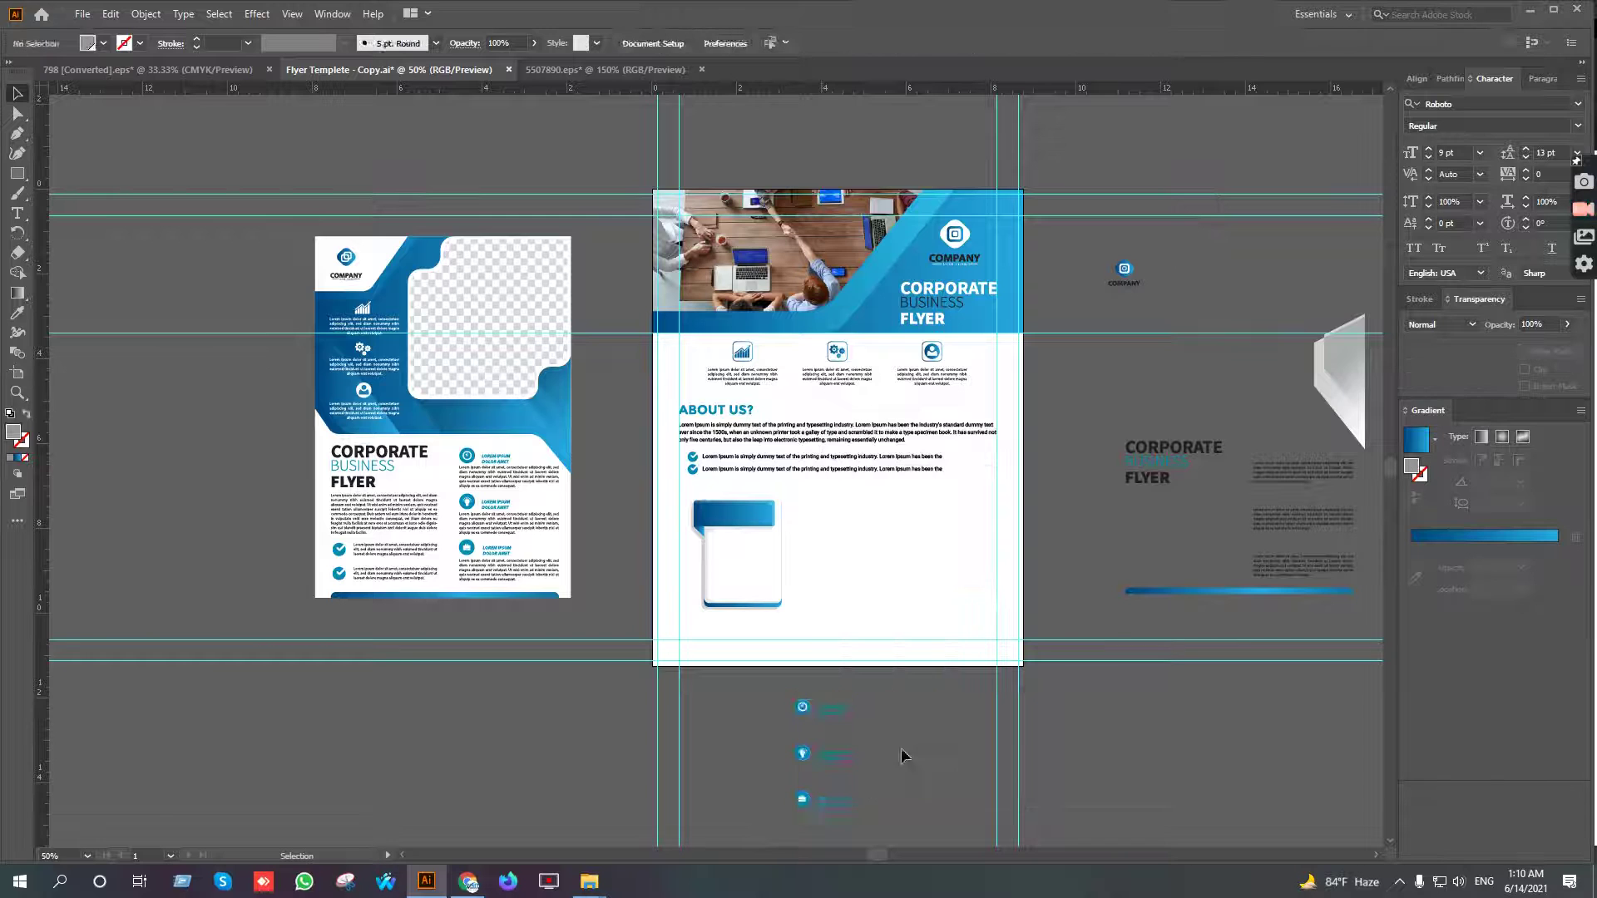
# Move the clock icon with its LOREM IPSUM DOLOR AMET heading beside the blue card and ungroup the pair
pyautogui.scroll(3, 779, 724)
pyautogui.moveTo(779, 724); pyautogui.dragTo(835, 806)
pyautogui.moveTo(988, 814); pyautogui.dragTo(1050, 315)
pyautogui.rightClick(1062, 320)
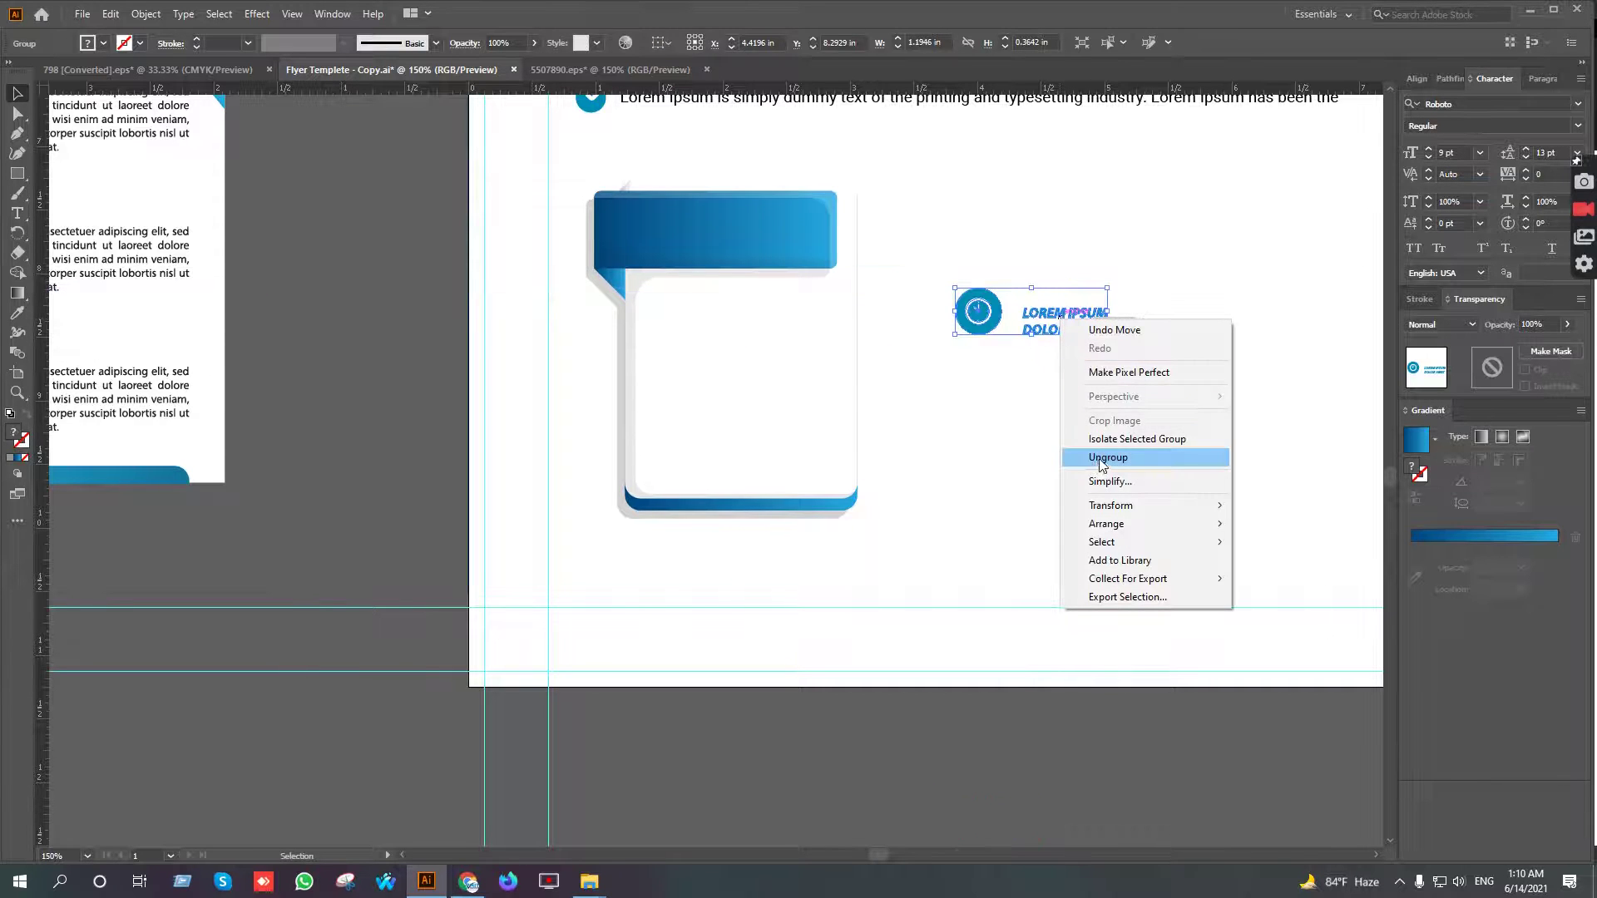
pyautogui.click(1102, 458)
# Recolor the LOREM IPSUM DOLOR AMET heading white by sampling the flyer's white background with the Eyedropper
pyautogui.click(1072, 332)
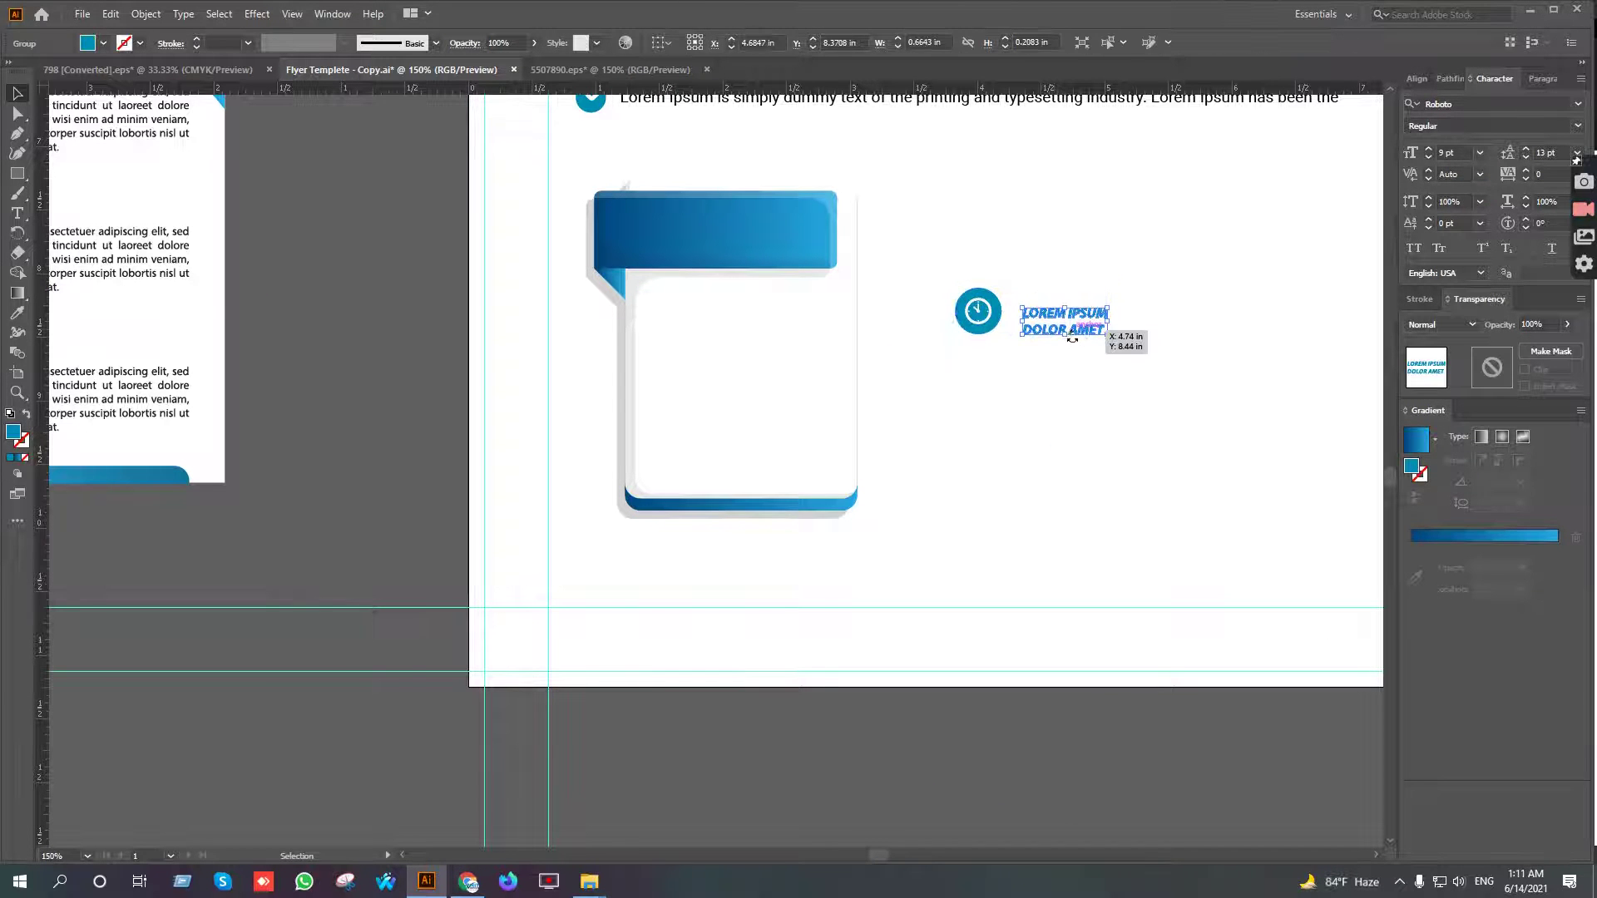
pyautogui.press('i')
pyautogui.click(1174, 233)
pyautogui.press('v')
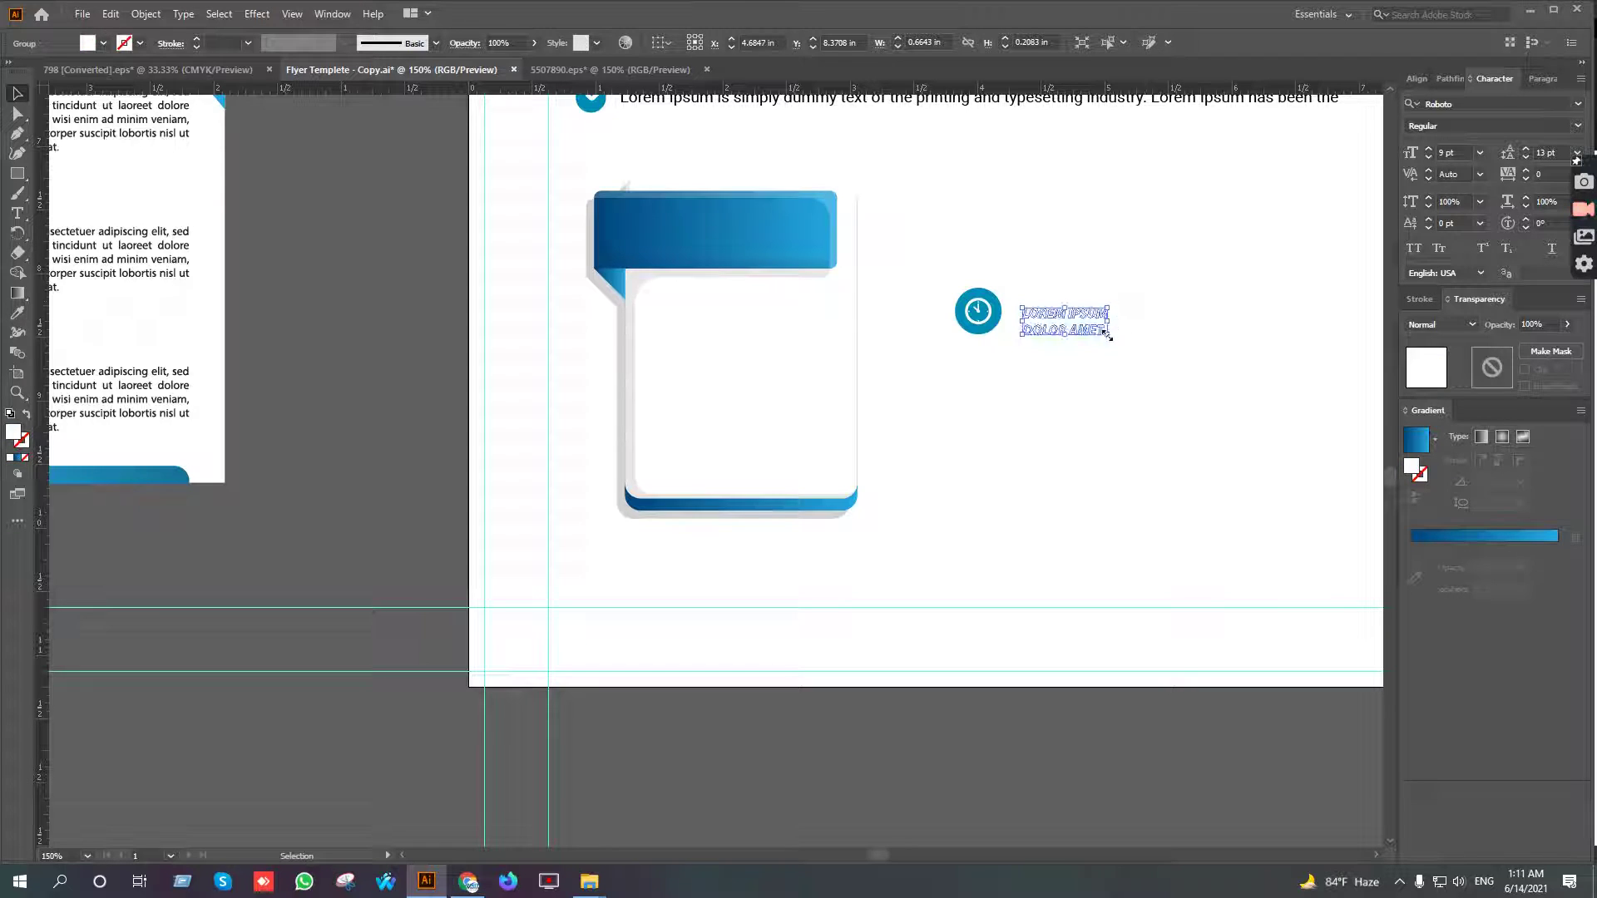
# Move the white heading onto the card's blue banner and bring it to the front
pyautogui.moveTo(1084, 332); pyautogui.dragTo(740, 232)
pyautogui.rightClick(746, 230)
pyautogui.moveTo(804, 436)
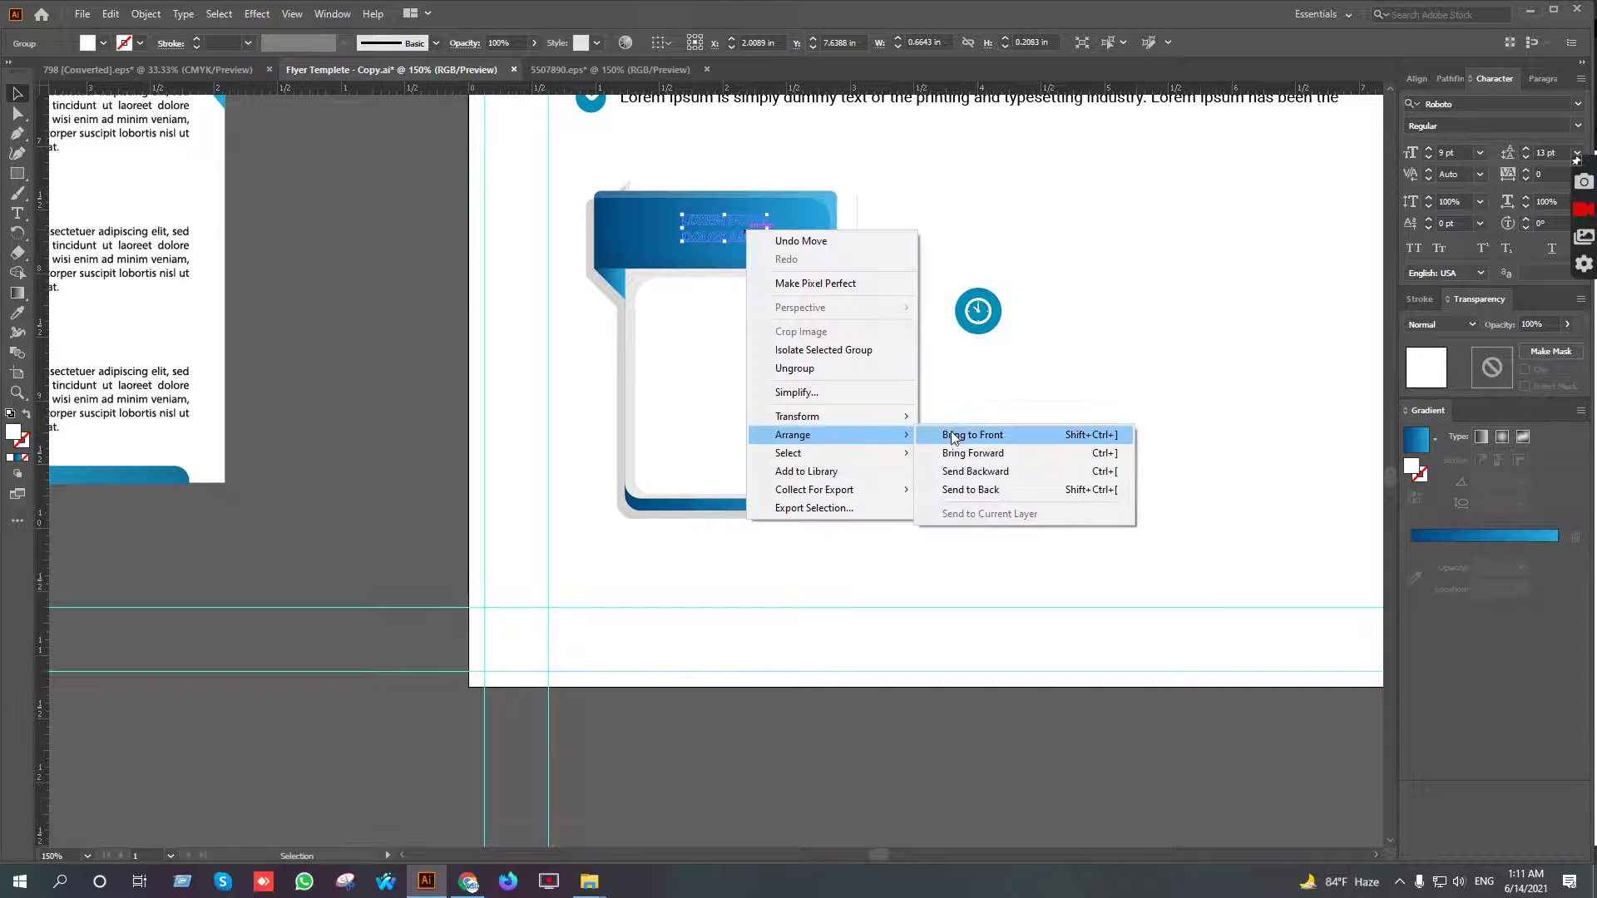
pyautogui.click(964, 434)
# Enlarge the white heading proportionally on the banner and nudge it right and slightly down
pyautogui.scroll(3, 771, 236)
pyautogui.moveTo(759, 177); pyautogui.dragTo(811, 158)
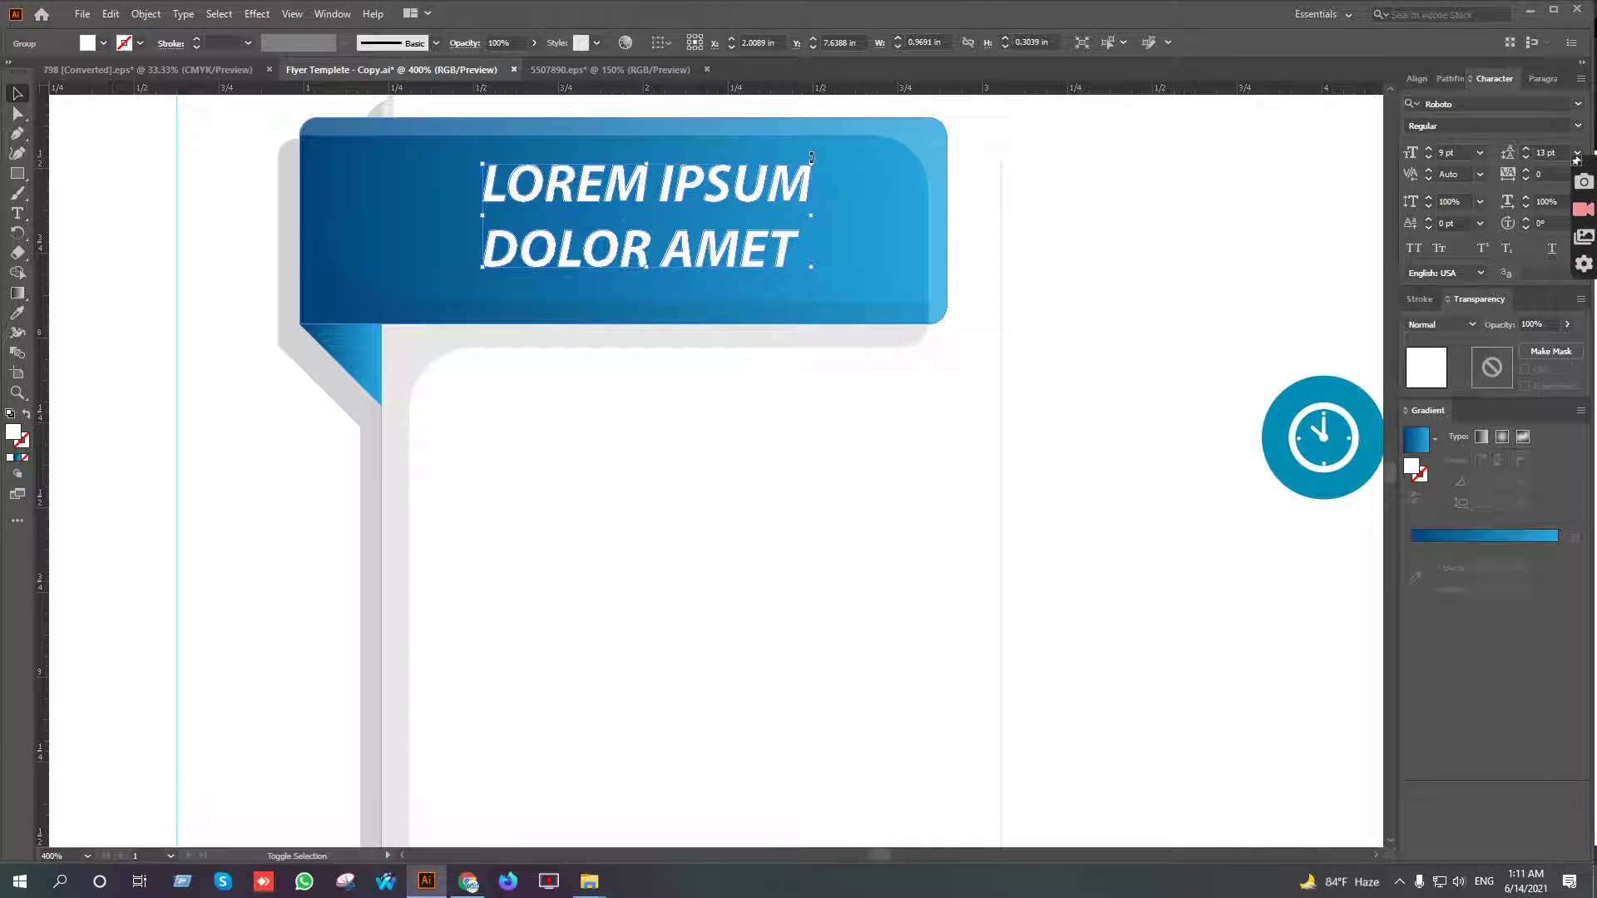
pyautogui.hotkey('shift', 'Right')
pyautogui.press('Right')
pyautogui.press('Down')
pyautogui.press('Down')
pyautogui.press('Left')
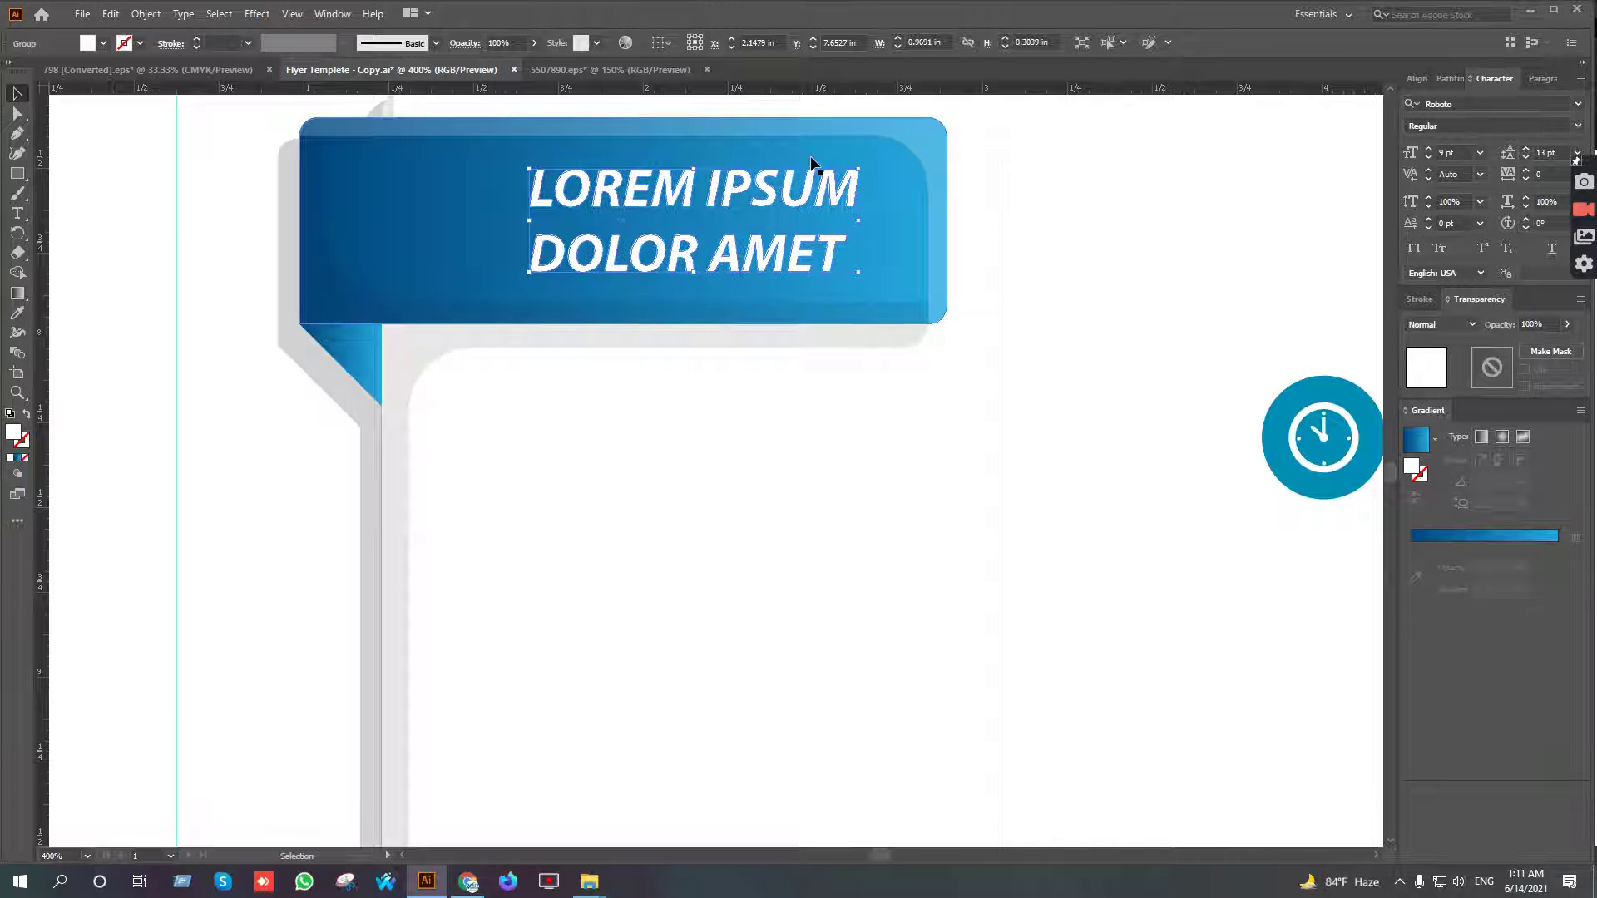
pyautogui.moveTo(858, 170); pyautogui.dragTo(876, 163)
# Place the clock icon on the card under the banner, enlarged to about 0.44 × 0.44 in and brought to the front
pyautogui.scroll(-2, 886, 202)
pyautogui.scroll(-1, 891, 203)
pyautogui.moveTo(1043, 230)
pyautogui.mouseDown()
pyautogui.moveTo(1156, 348)
pyautogui.moveTo(797, 321)
pyautogui.moveTo(827, 259)
pyautogui.mouseUp()
pyautogui.rightClick(782, 277)
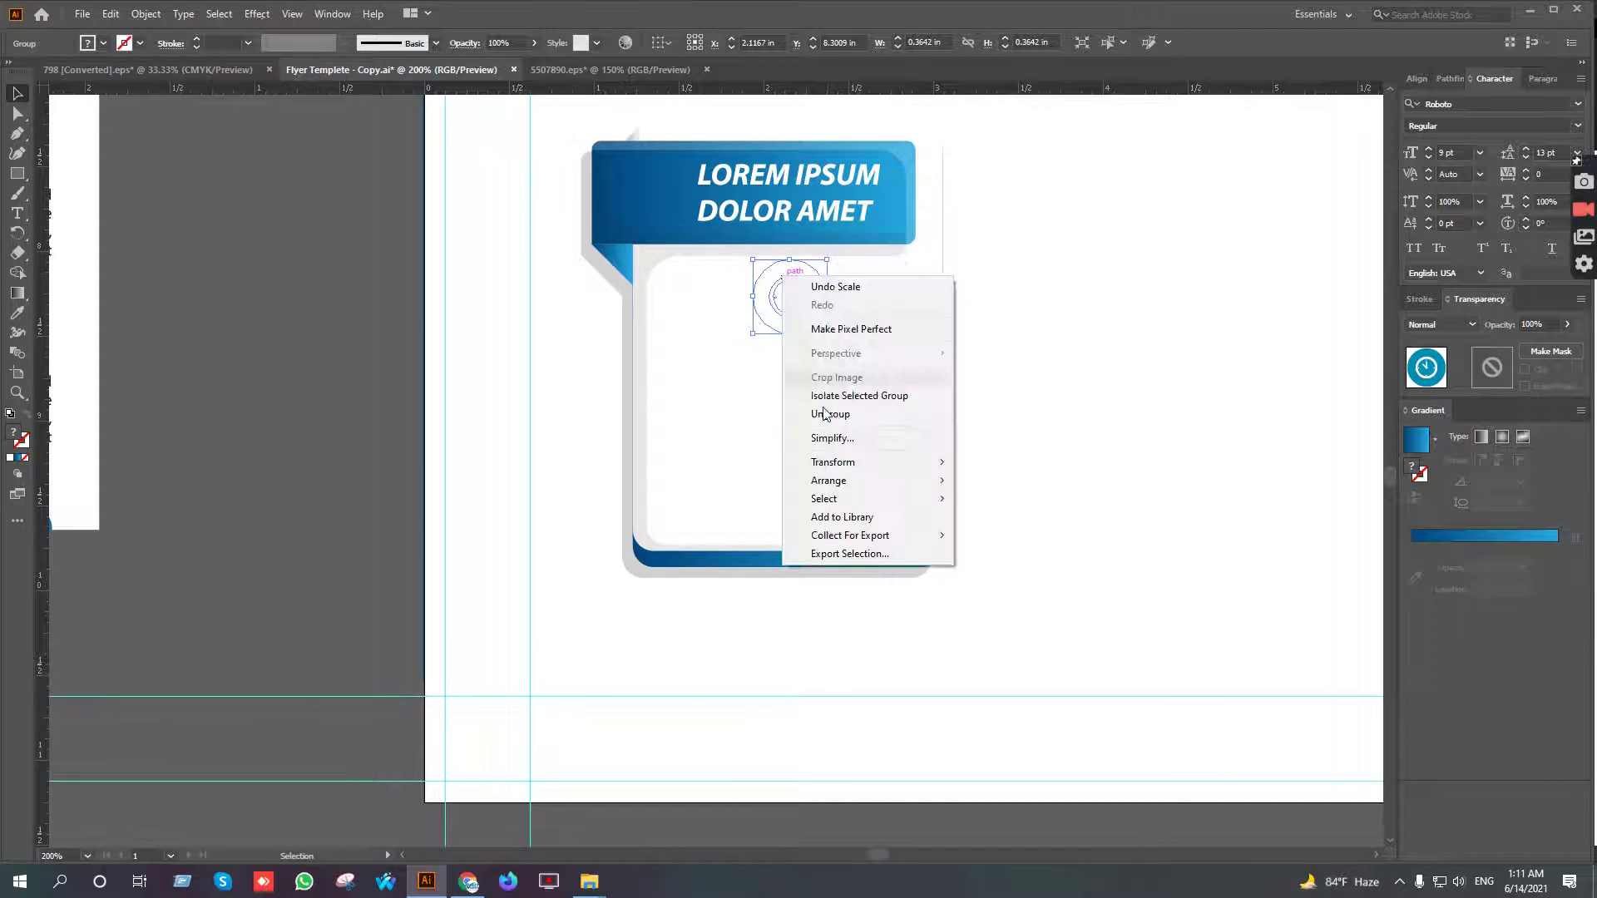
pyautogui.click(995, 479)
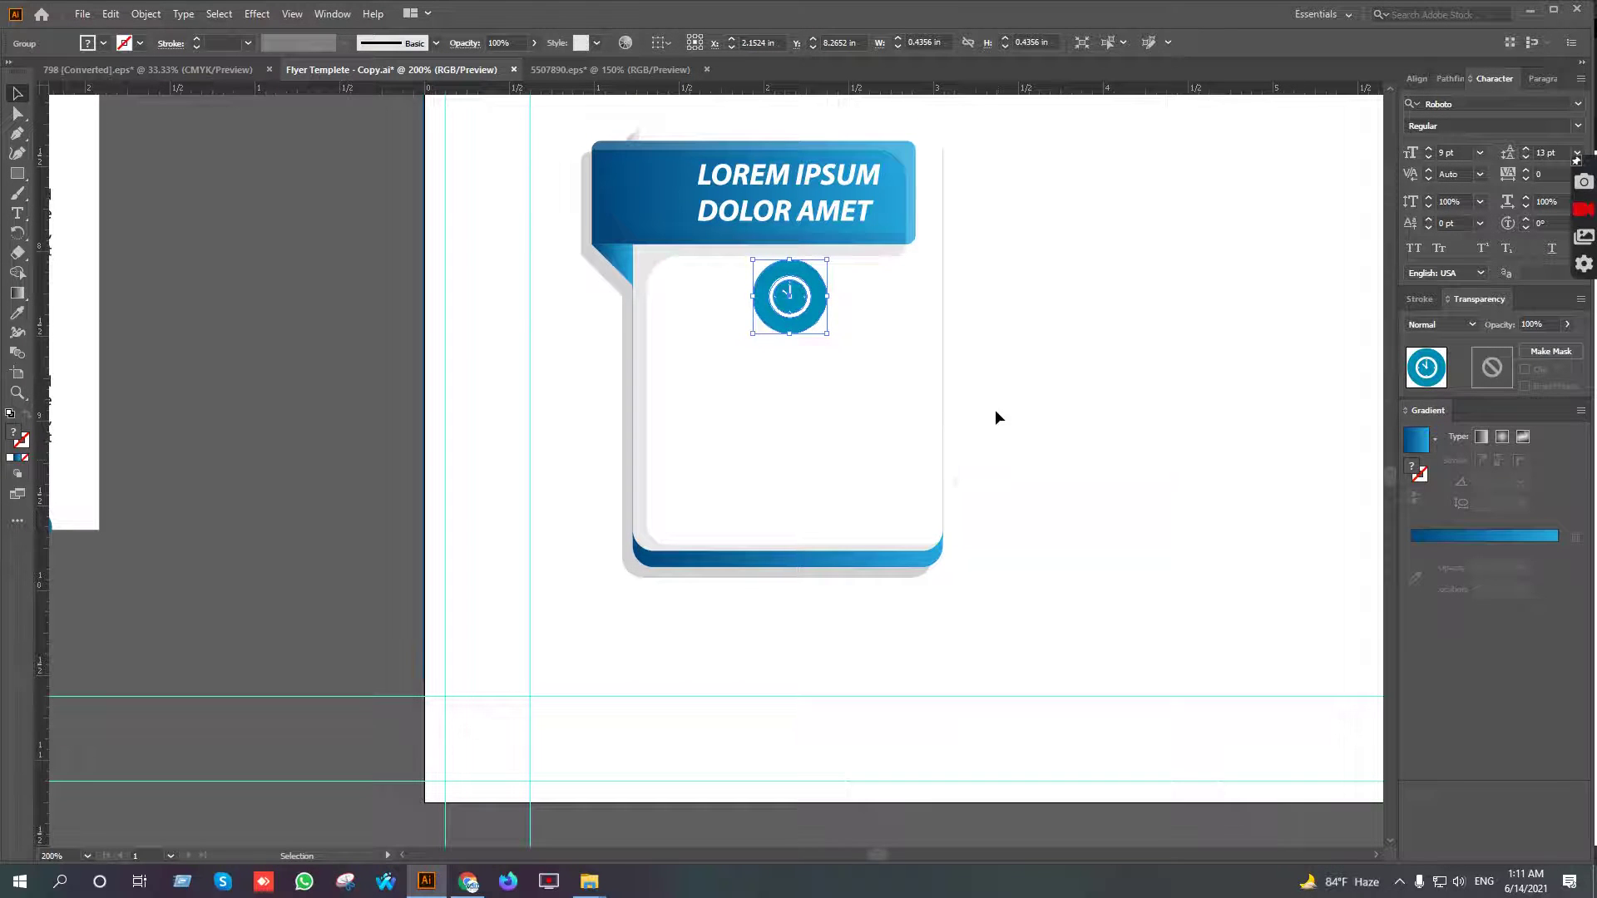
# Nudge the clock icon slightly right and down beneath the banner and deselect it
pyautogui.press('Right')
pyautogui.press('Right')
pyautogui.press('Down')
pyautogui.press('Down')
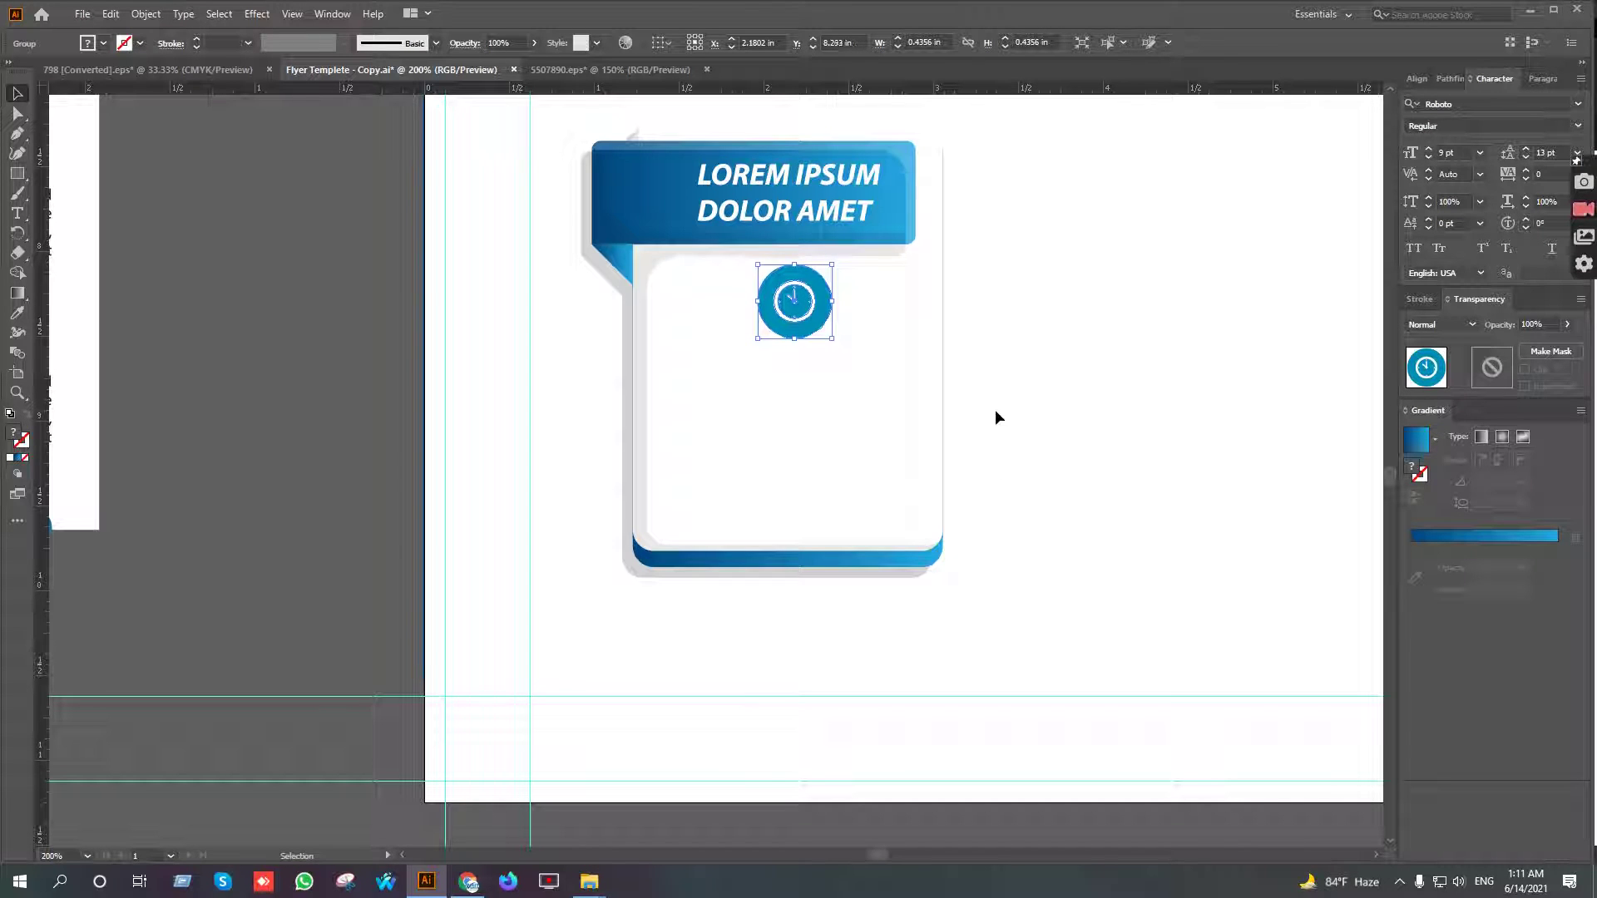
pyautogui.click(1058, 368)
# Copy the ABOUT US paragraph's text from its beginning through "ever since the 1500s, when"
pyautogui.scroll(-1, 1055, 393)
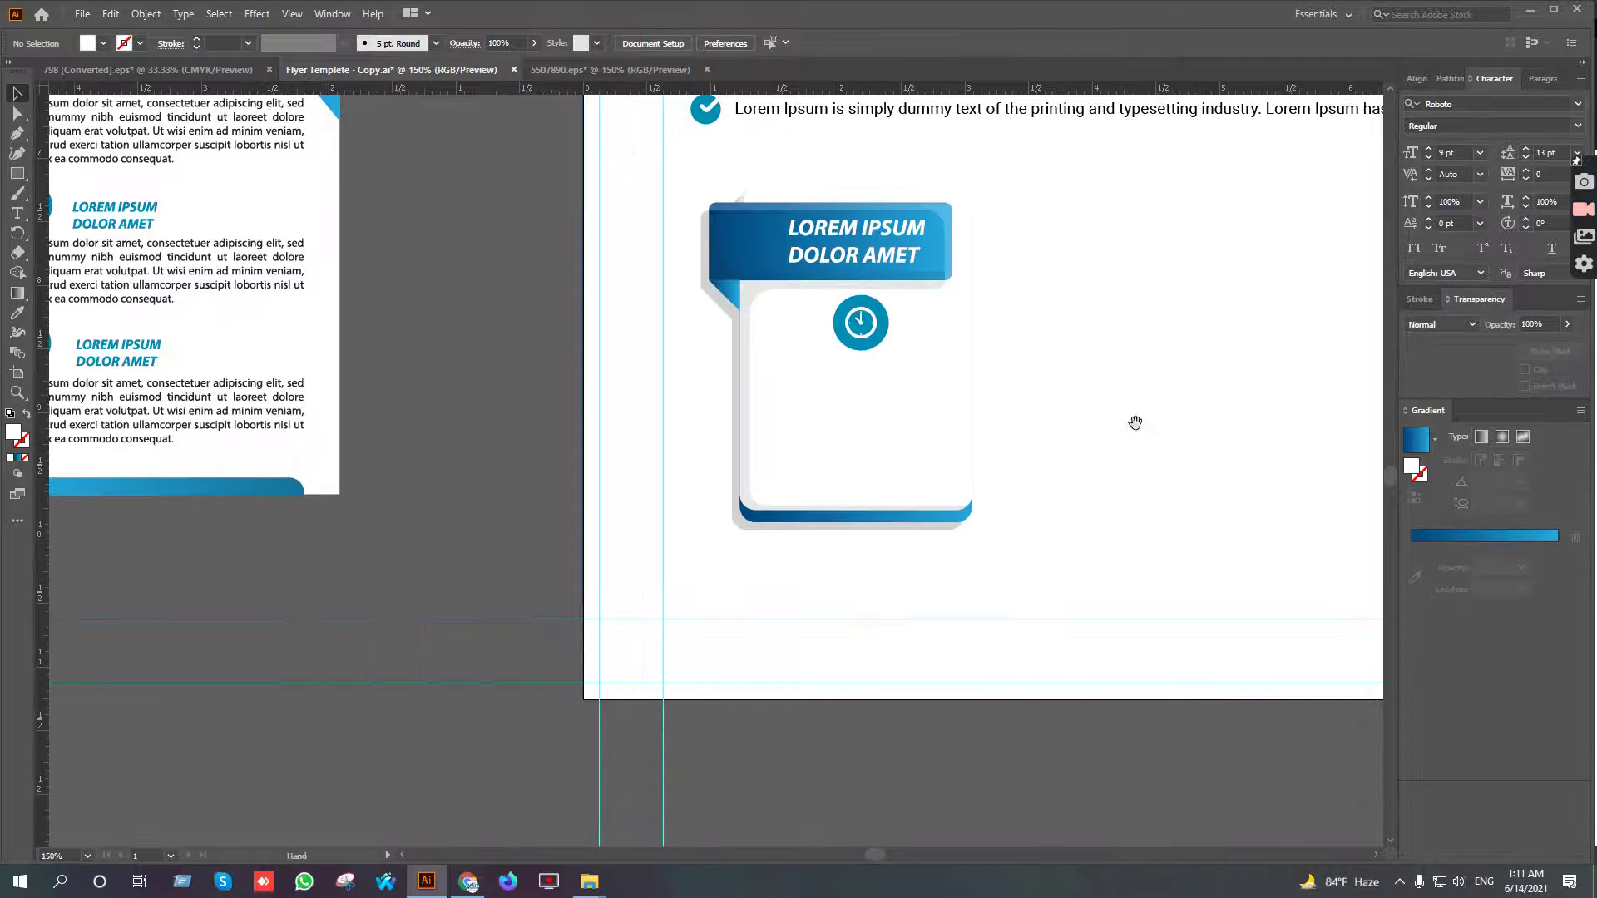
pyautogui.moveTo(1134, 423); pyautogui.dragTo(940, 424)
pyautogui.scroll(-2, 947, 426)
pyautogui.moveTo(1026, 473); pyautogui.dragTo(868, 479)
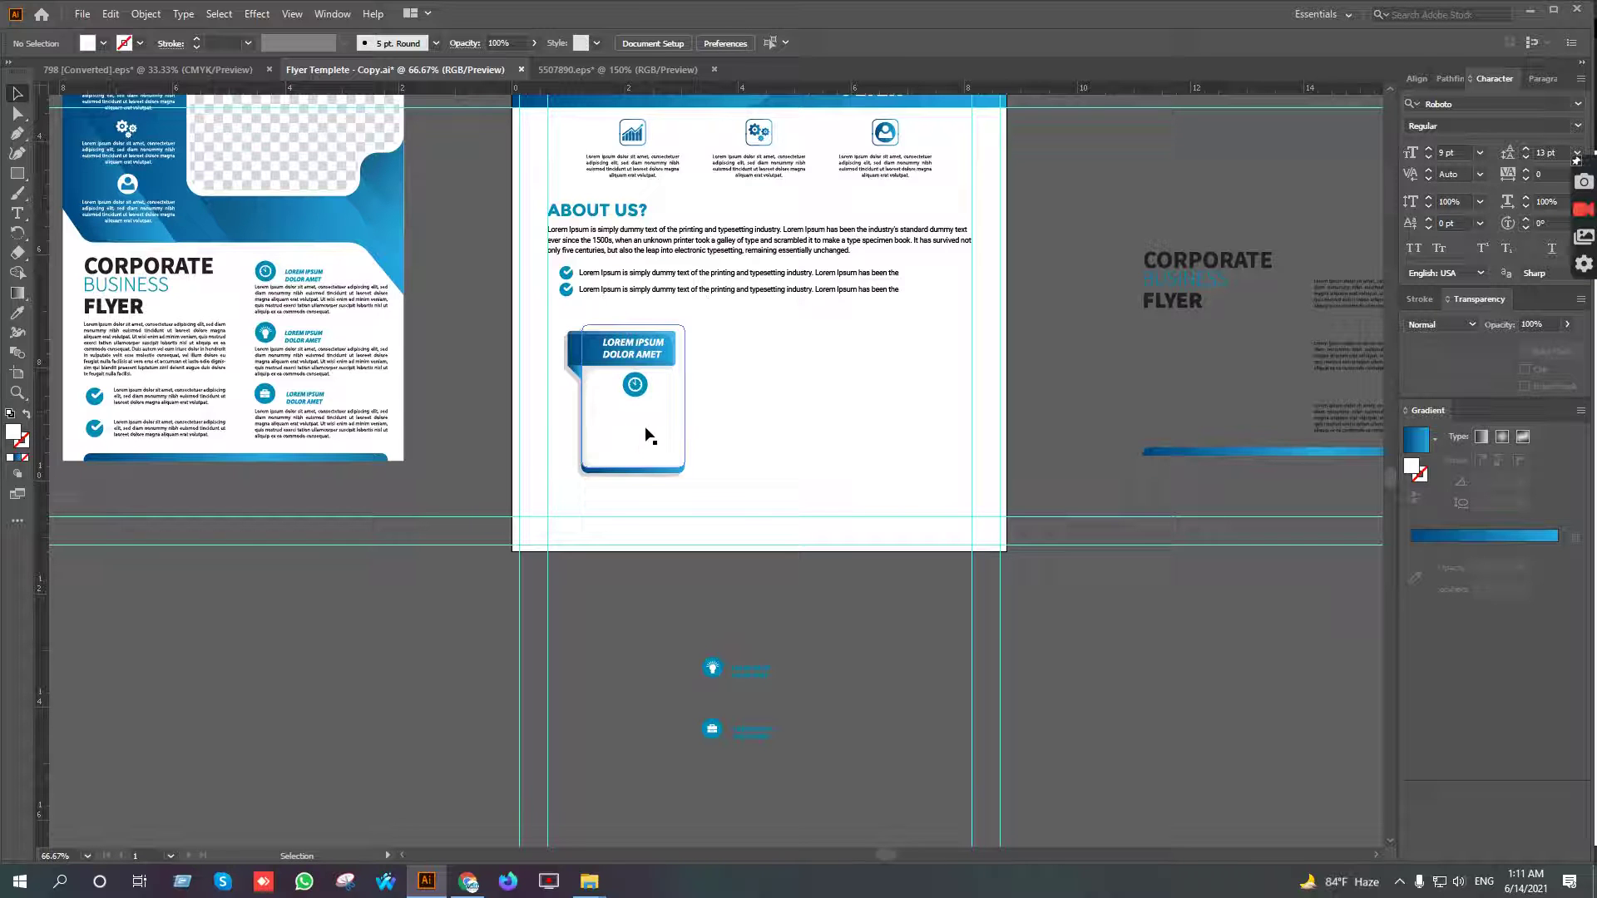
pyautogui.scroll(1, 872, 383)
pyautogui.scroll(2, 692, 343)
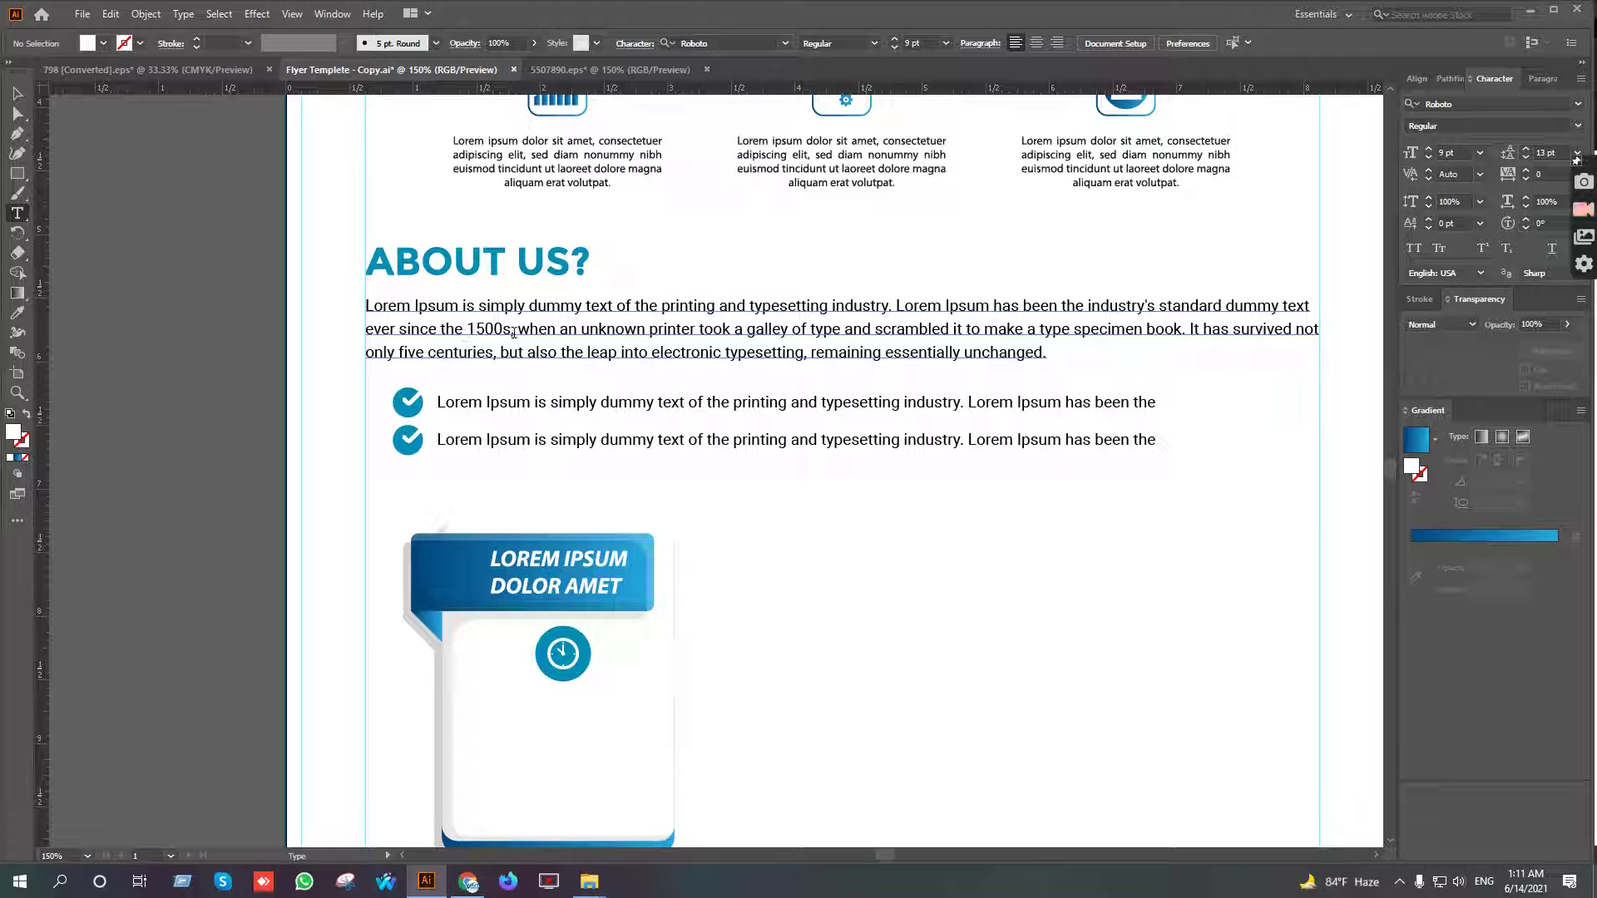
pyautogui.moveTo(563, 327); pyautogui.dragTo(380, 289)
pyautogui.hotkey('ctrl', 'c')
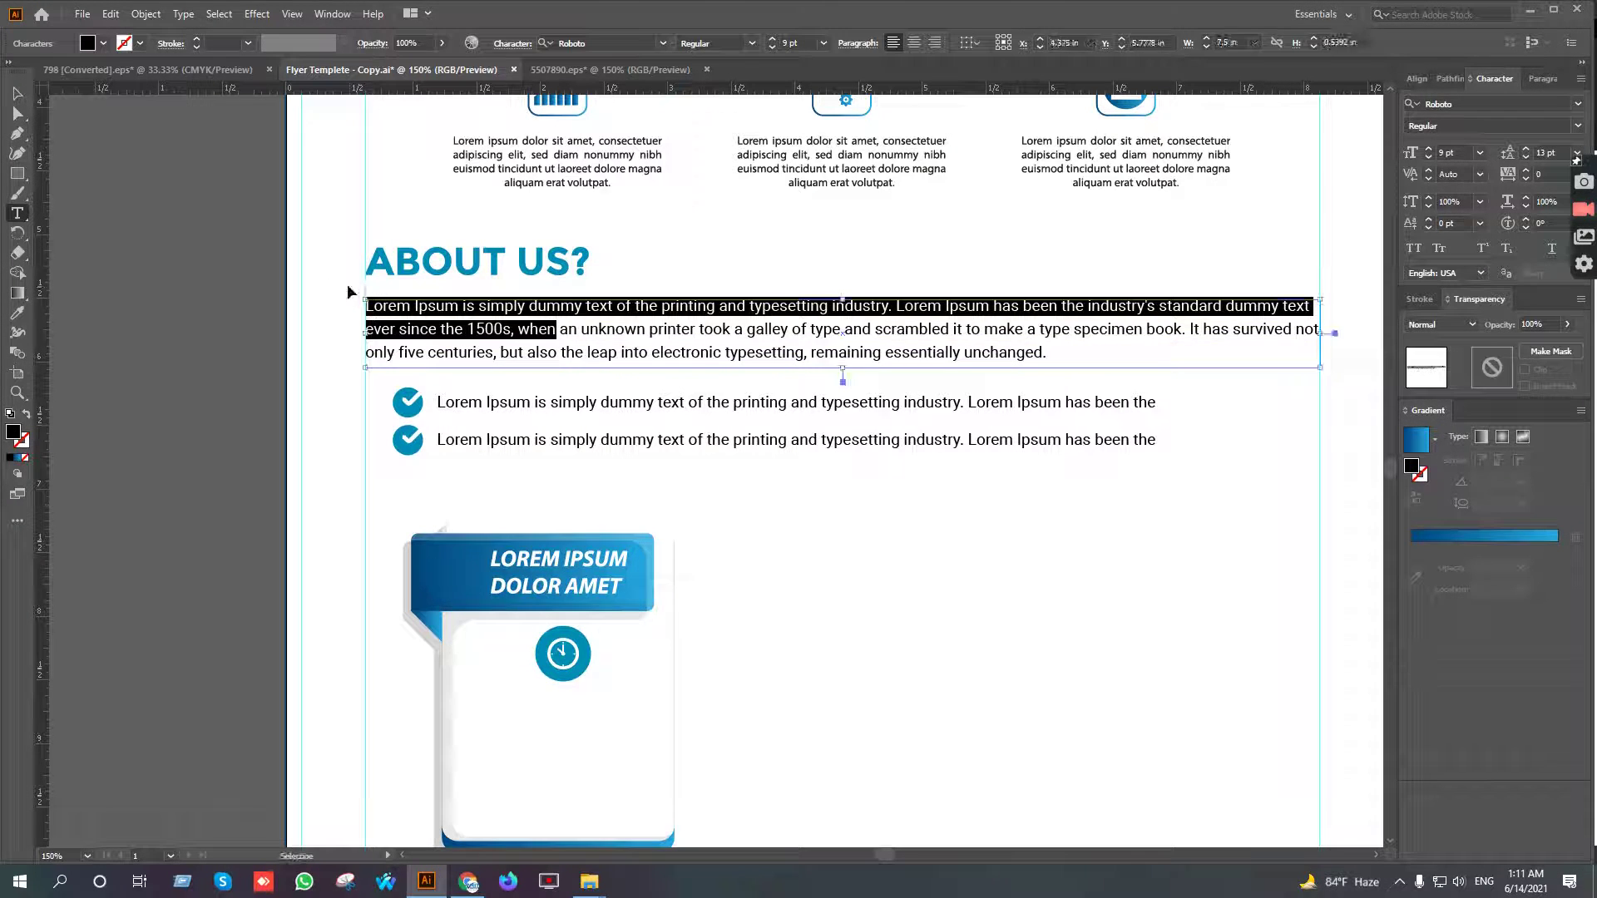
pyautogui.click(17, 94)
pyautogui.moveTo(705, 480); pyautogui.dragTo(864, 291)
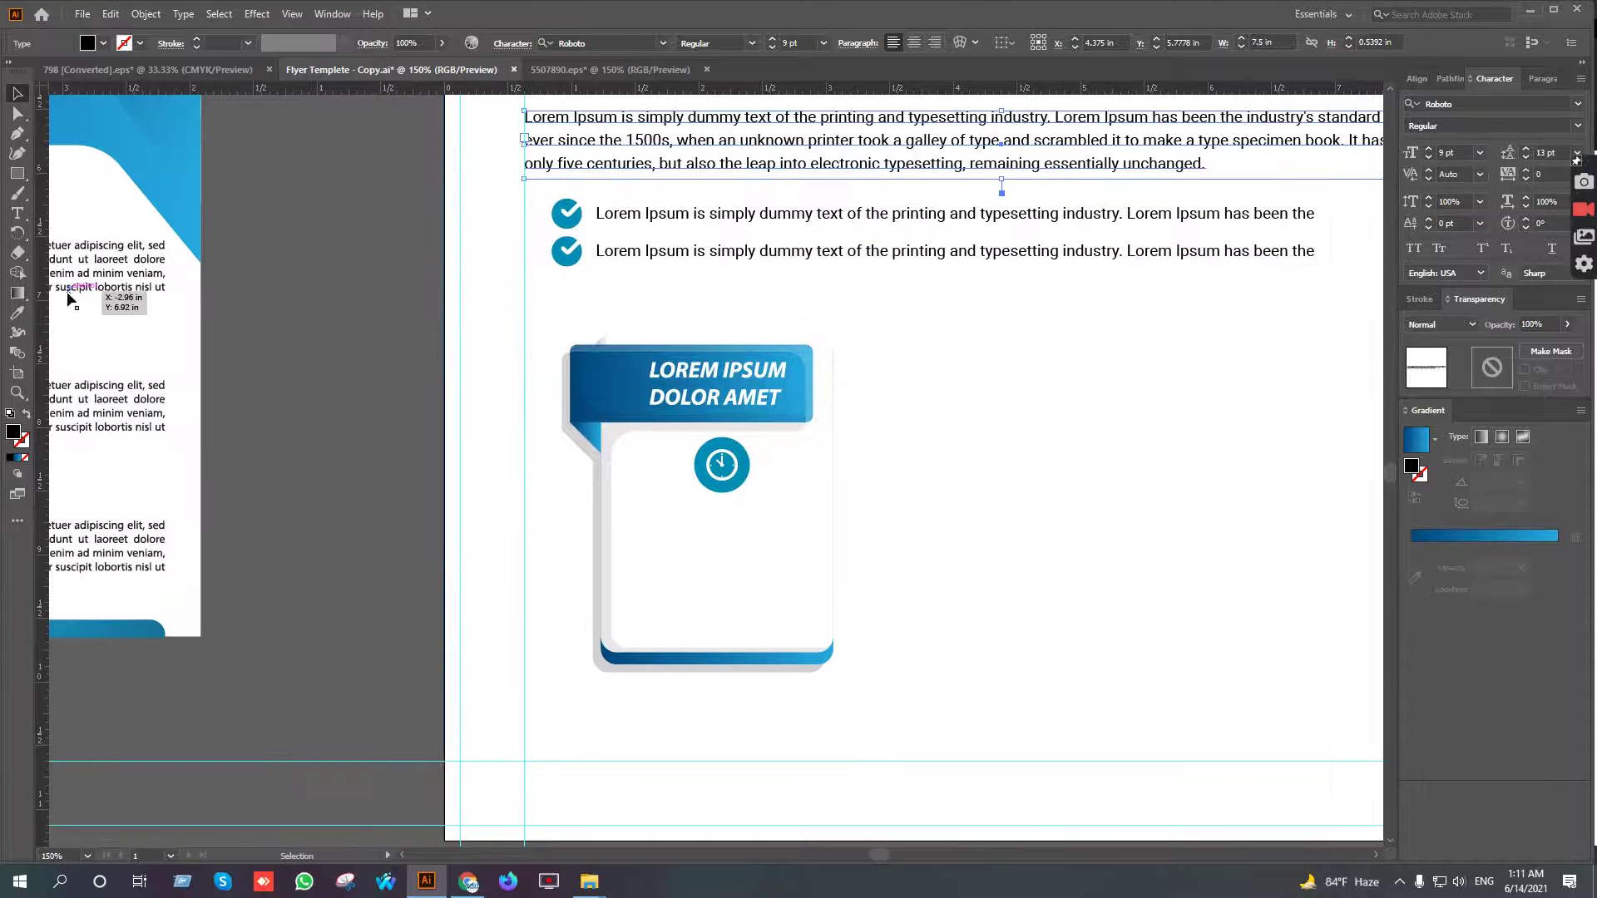
pyautogui.click(17, 214)
pyautogui.scroll(1, 747, 641)
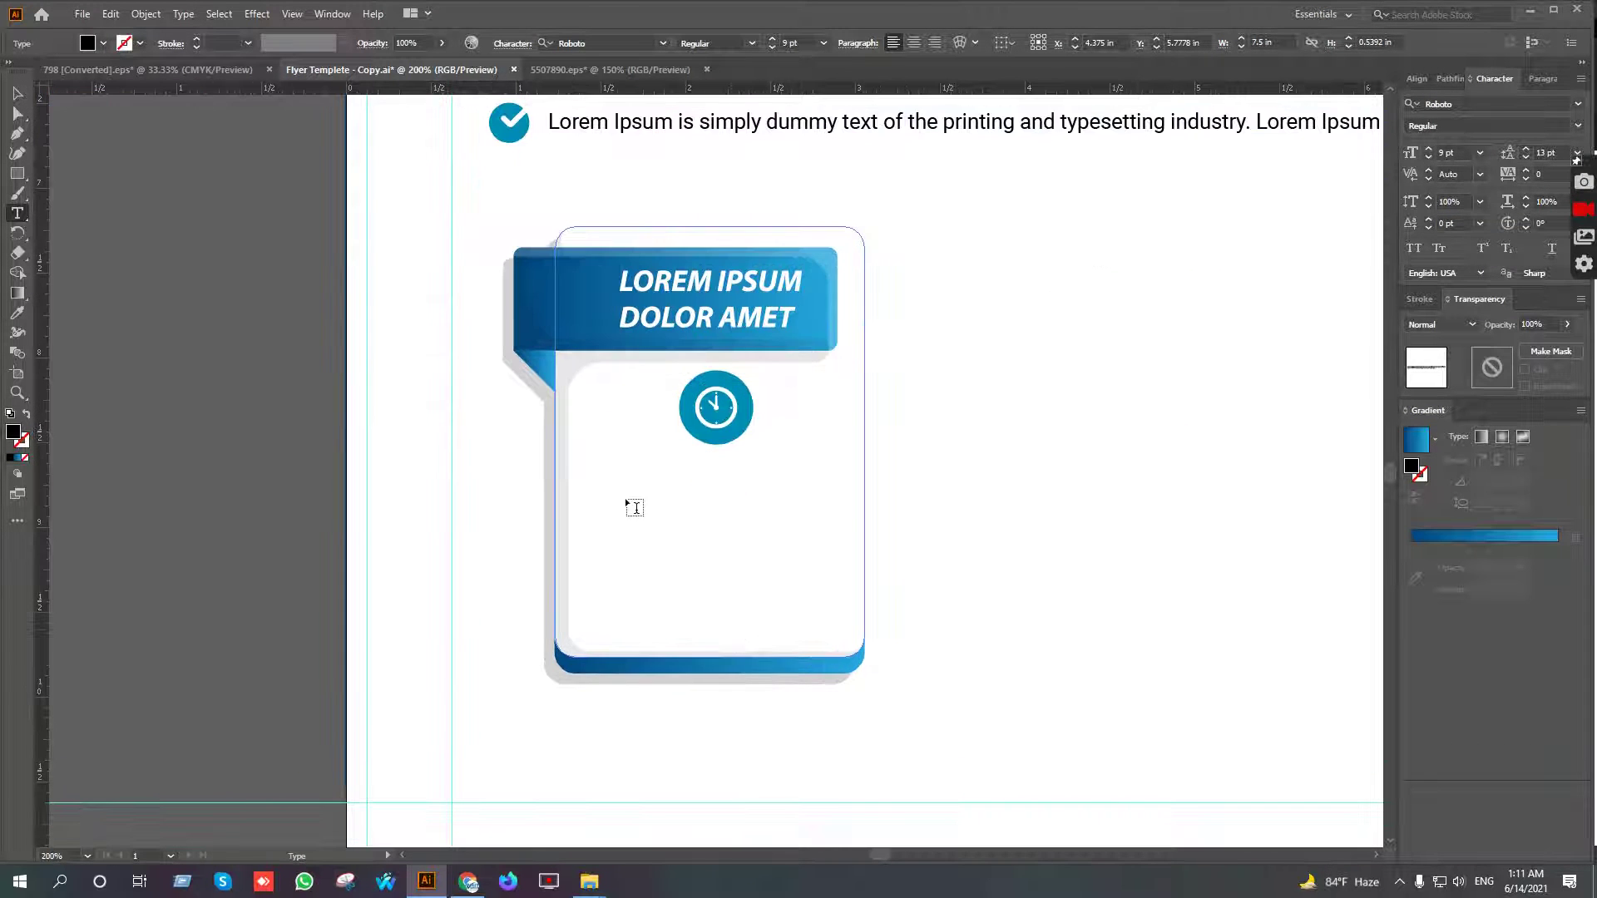
pyautogui.click(572, 468)
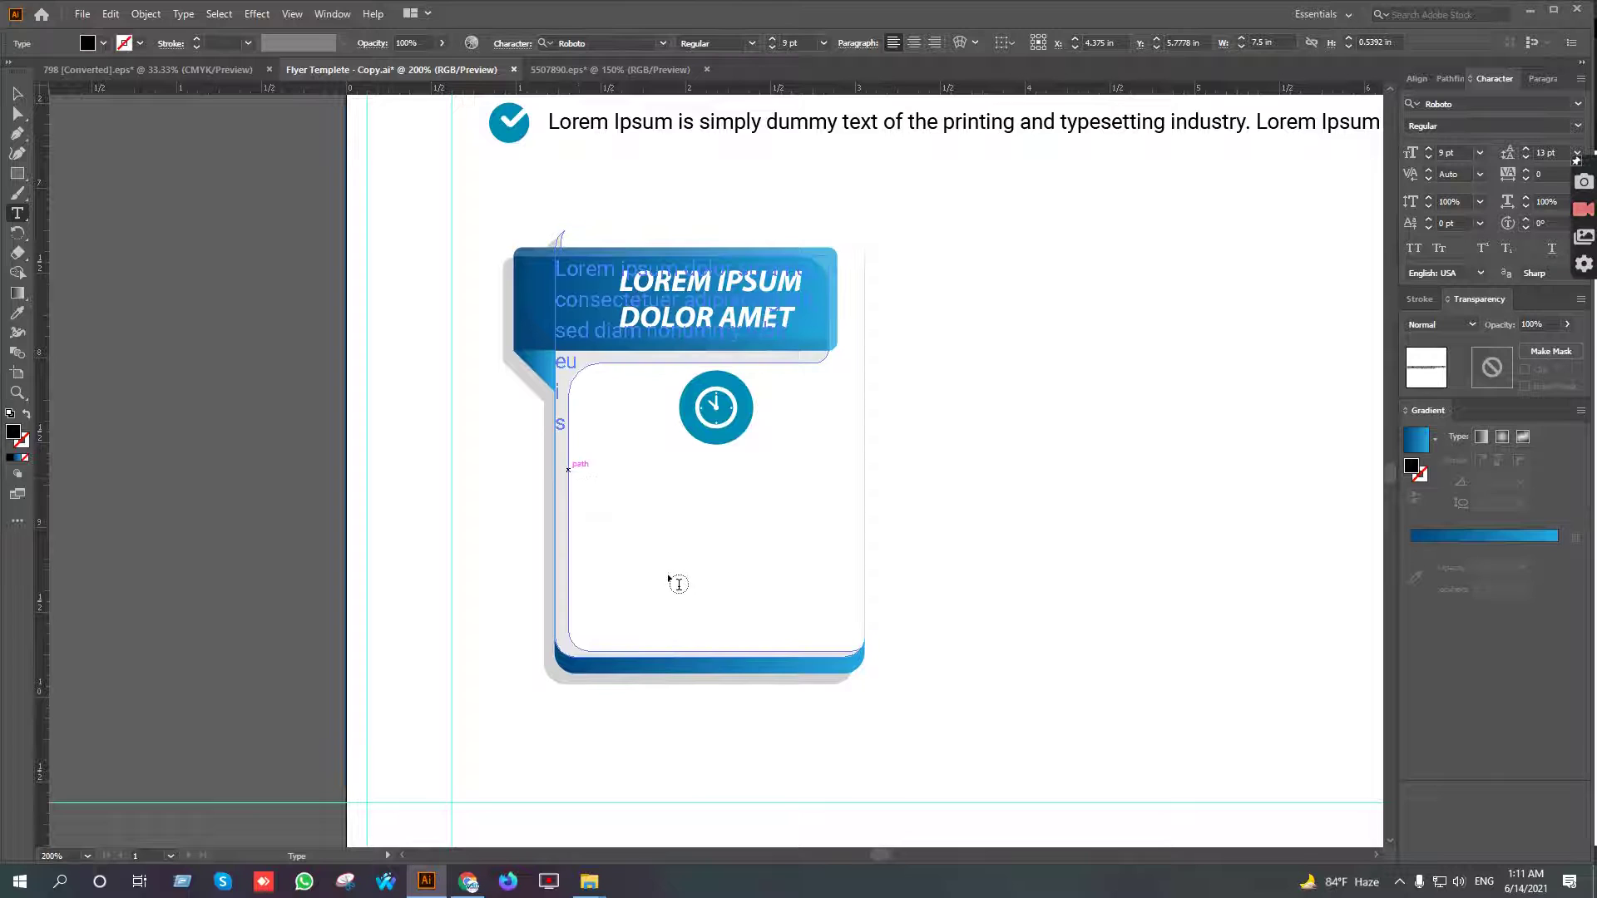
pyautogui.hotkey('ctrl', 'z')
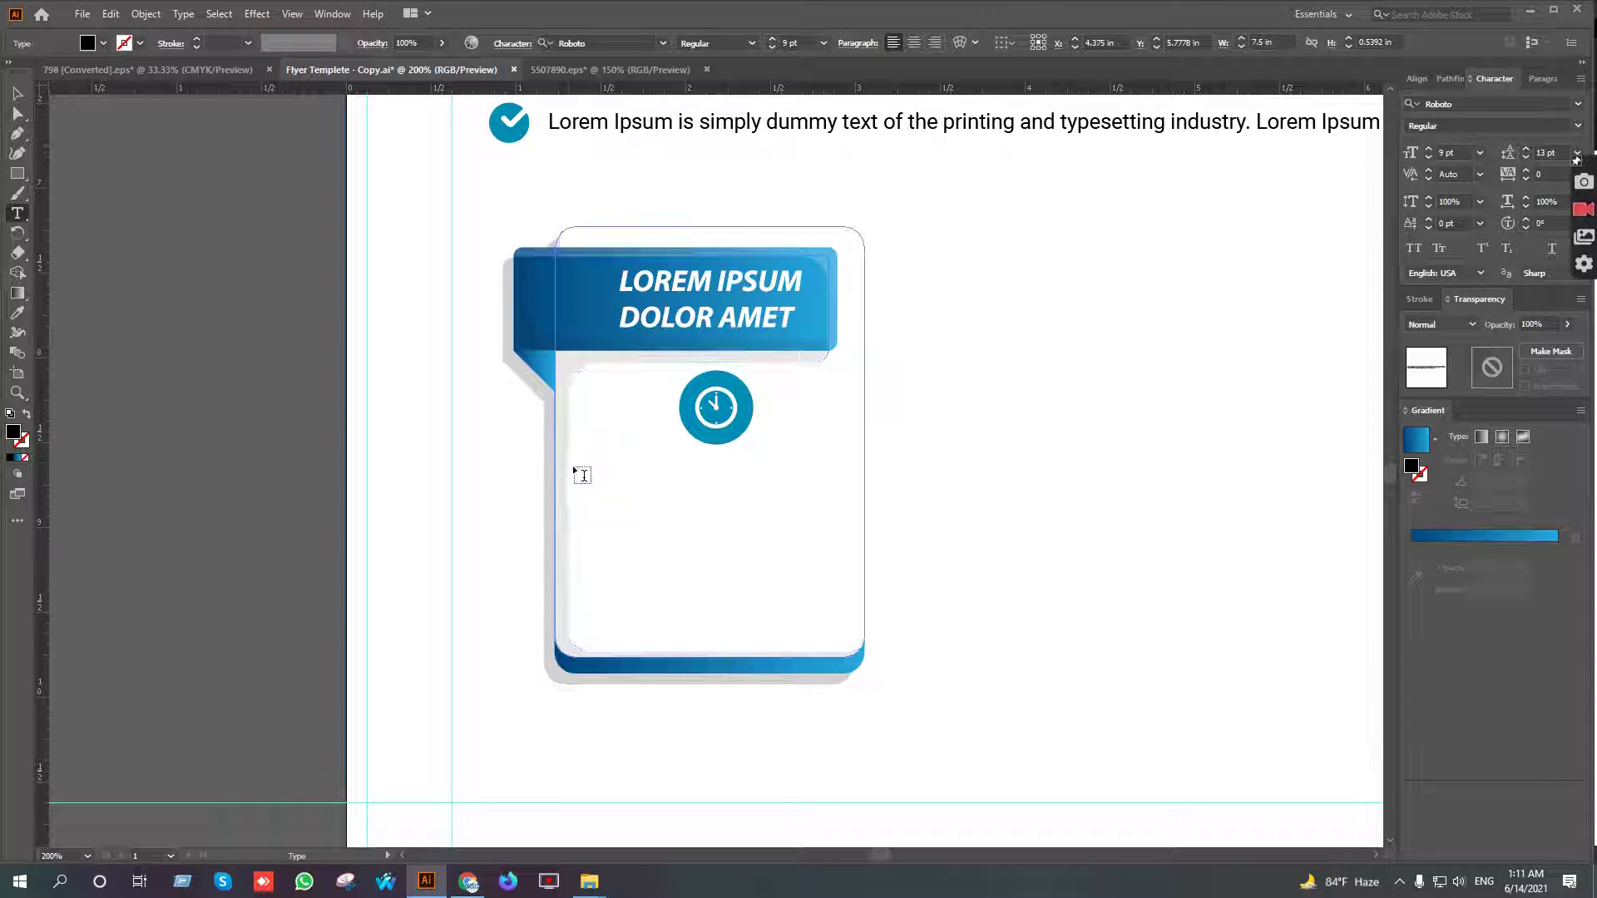
pyautogui.press('v')
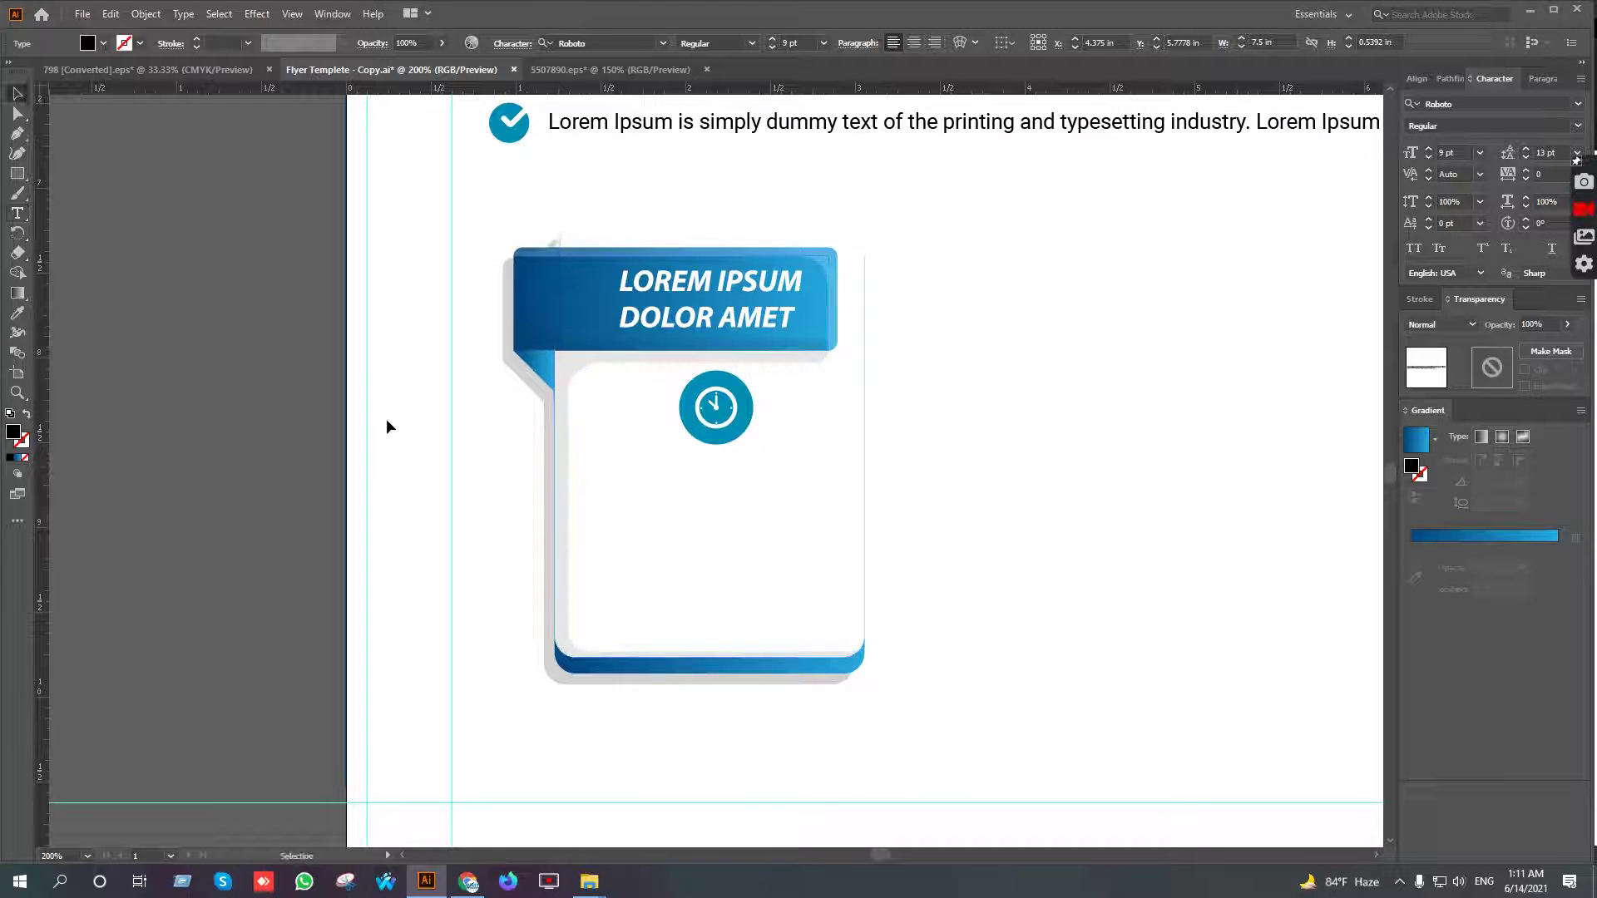
pyautogui.click(424, 375)
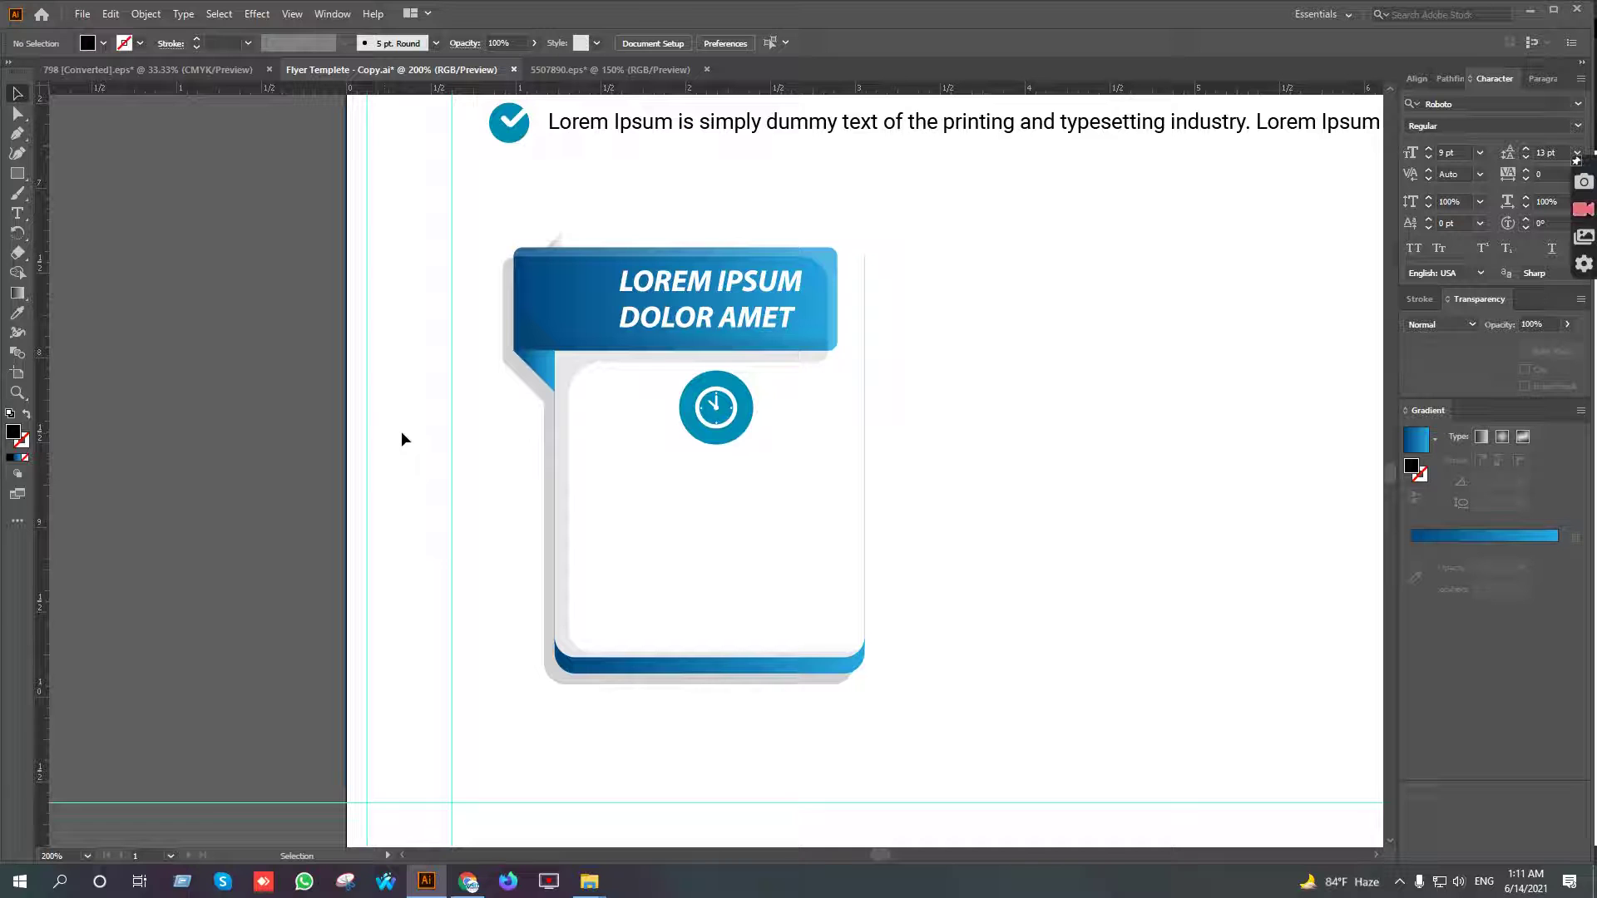
# Add a text frame about 1.7 × 0.89 in below the clock icon and fill it with the copied paragraph text
pyautogui.click(16, 216)
pyautogui.scroll(2, 644, 543)
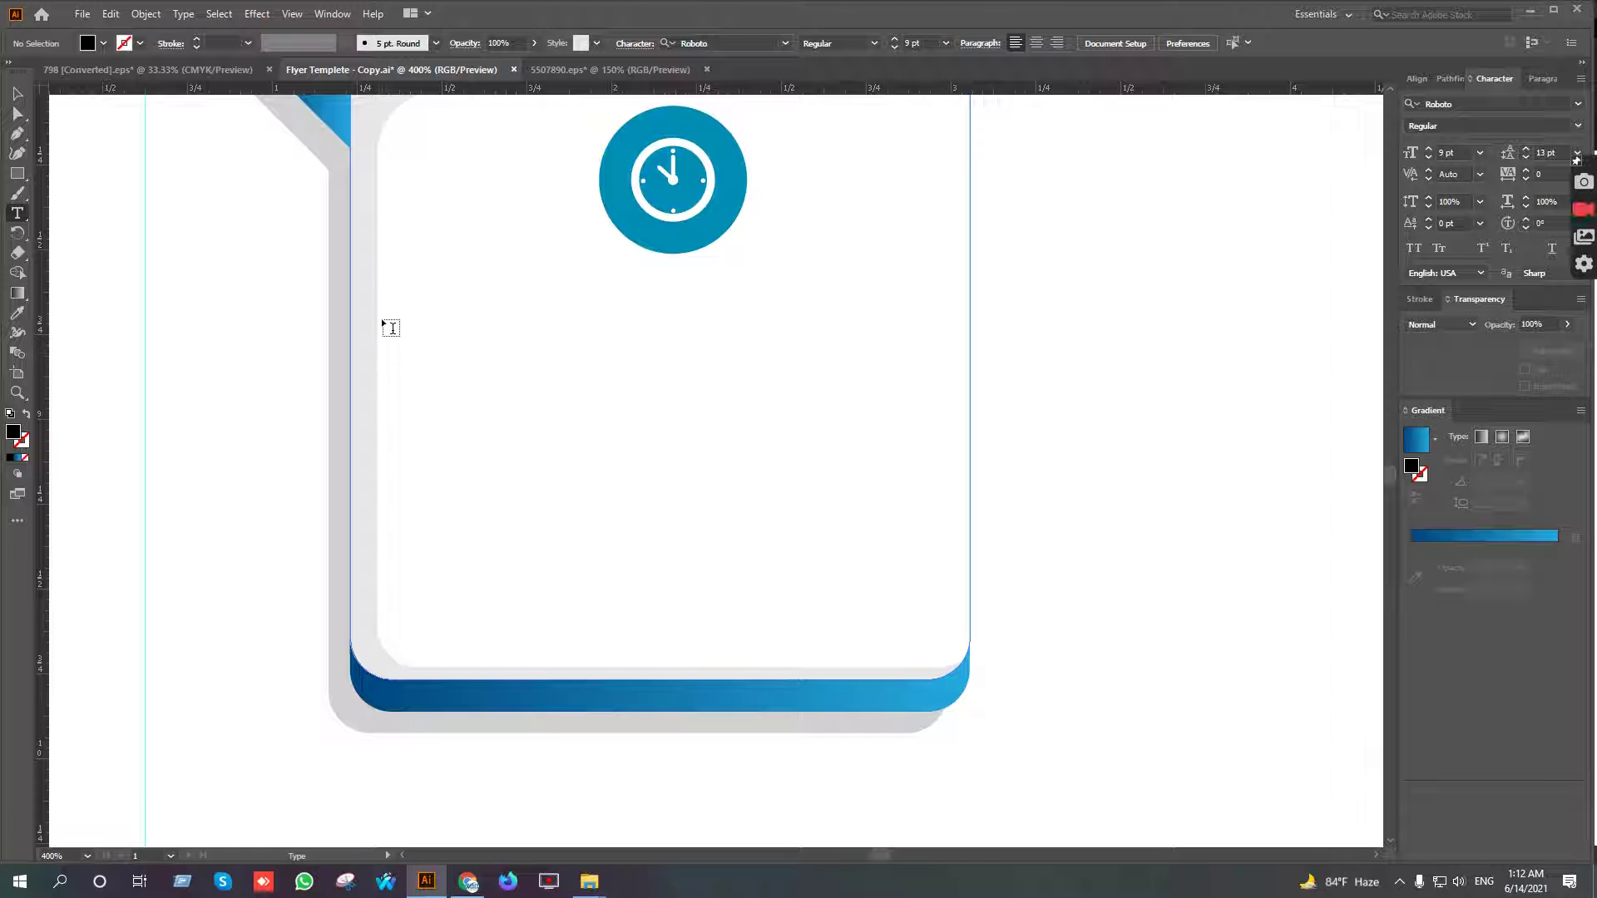
pyautogui.moveTo(383, 320); pyautogui.dragTo(963, 624)
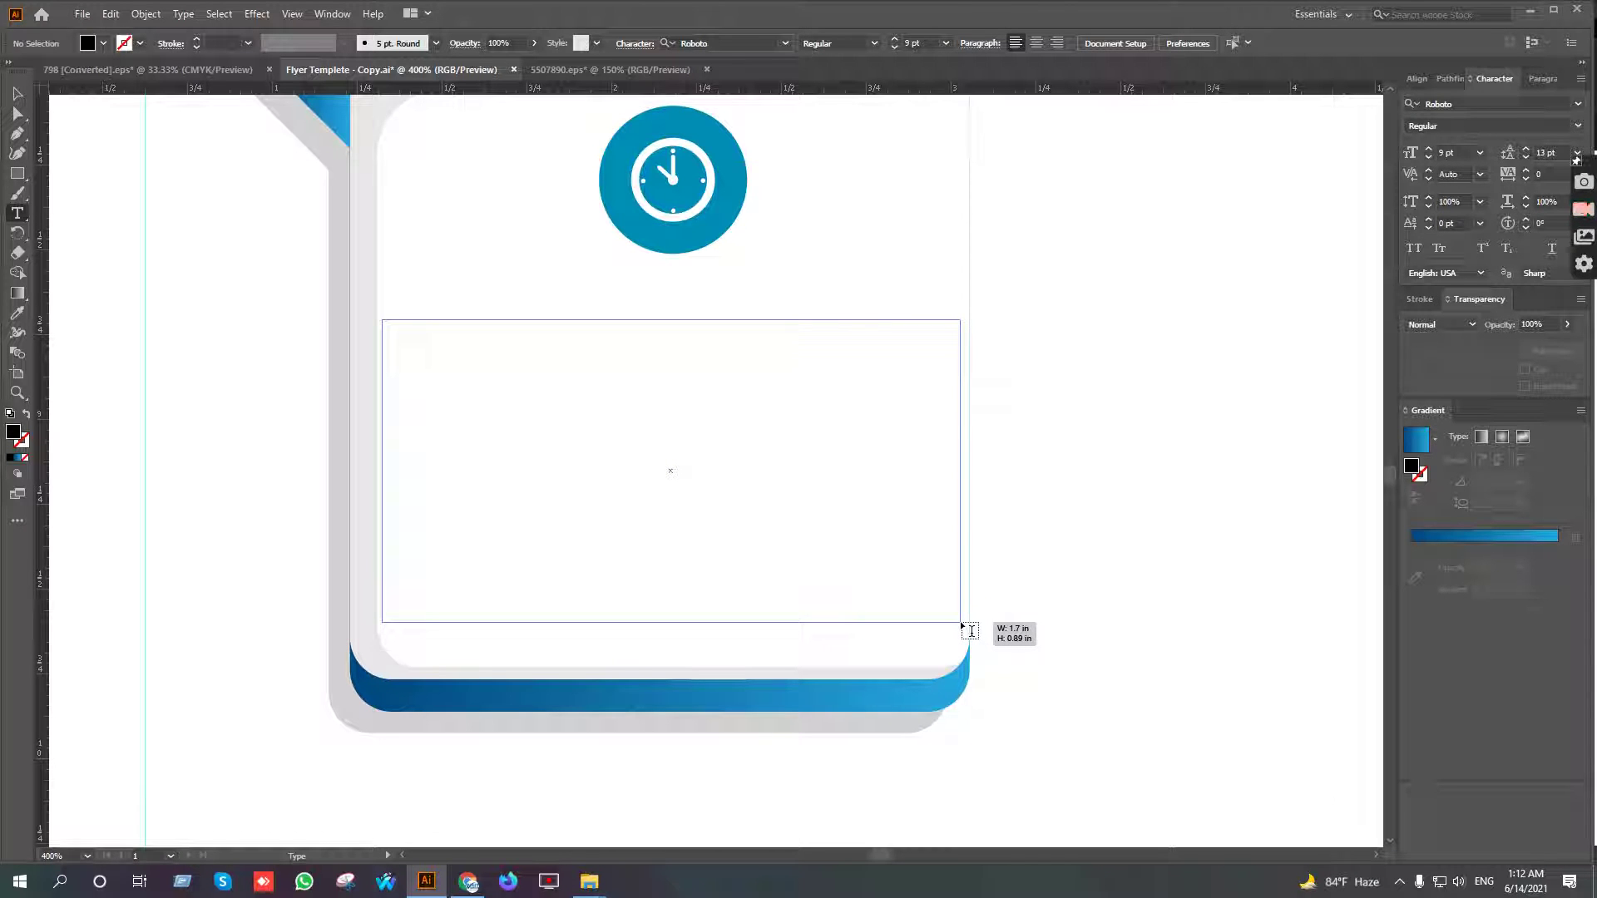
pyautogui.moveTo(963, 626); pyautogui.dragTo(960, 622)
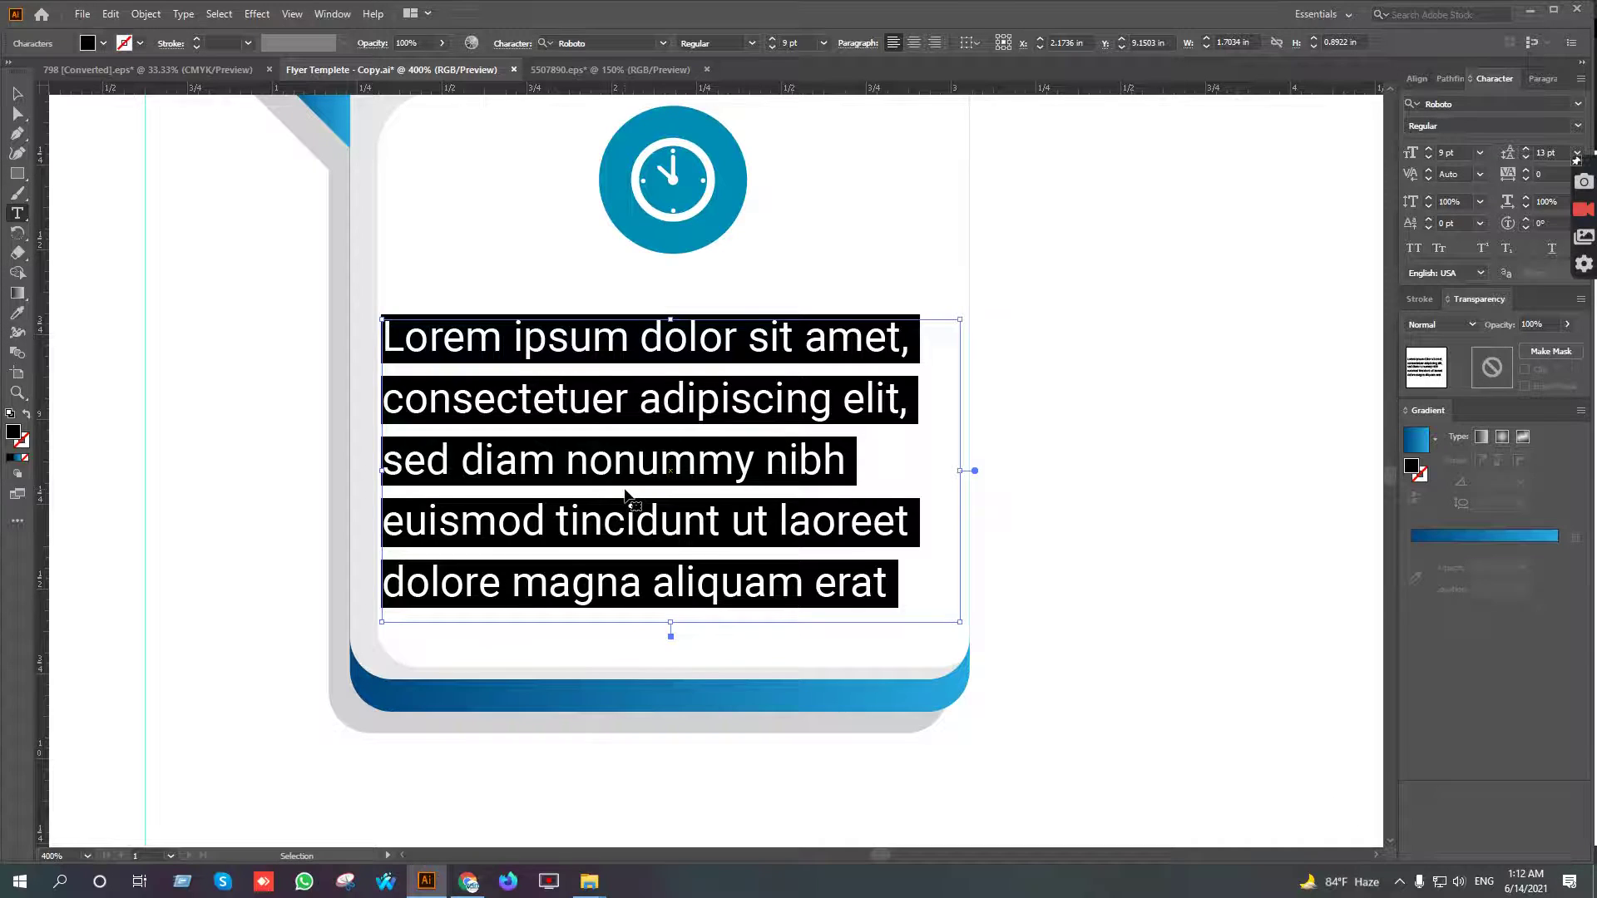
pyautogui.hotkey('ctrl', 'v')
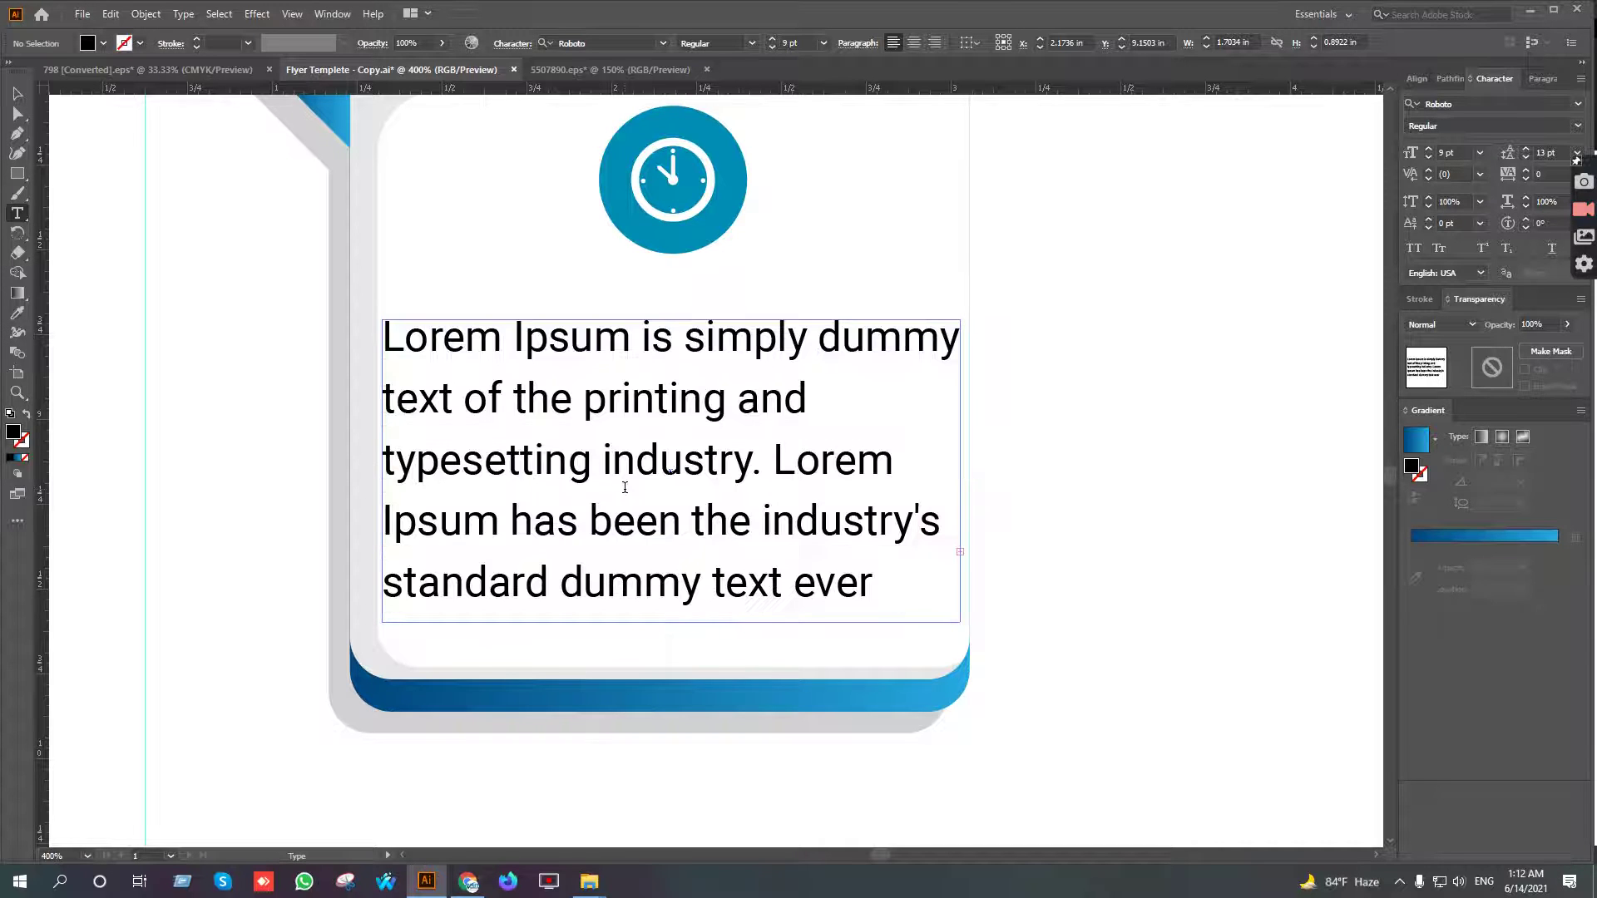
pyautogui.click(17, 93)
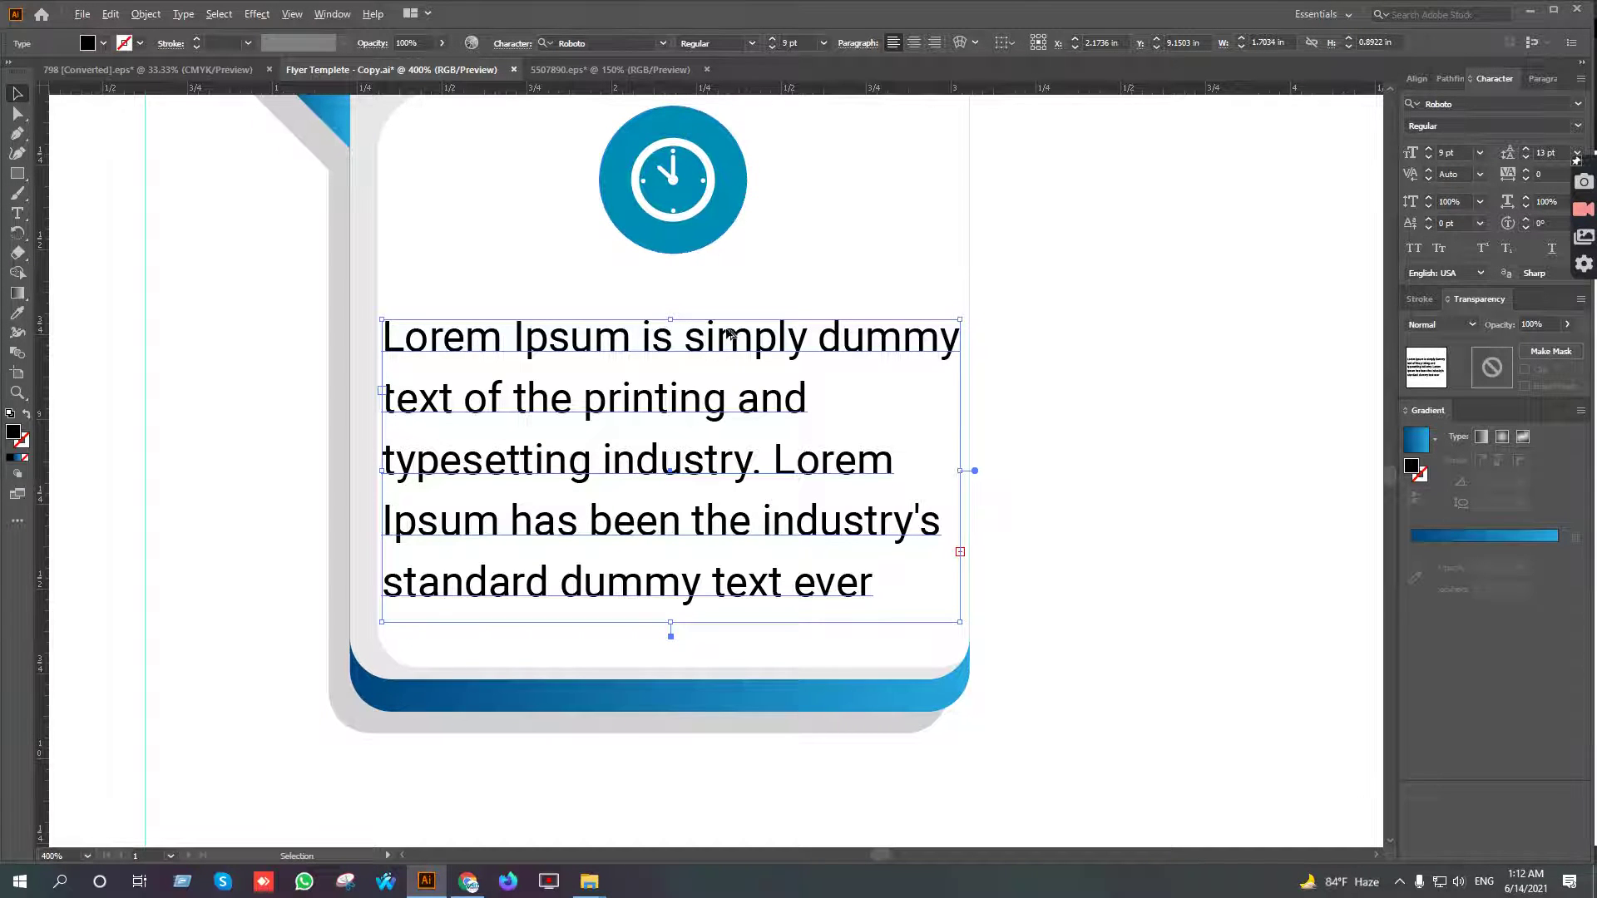
# Center-align the body text on the infographic card
pyautogui.hotkey('ctrl', '1')
pyautogui.scroll(5, 797, 287)
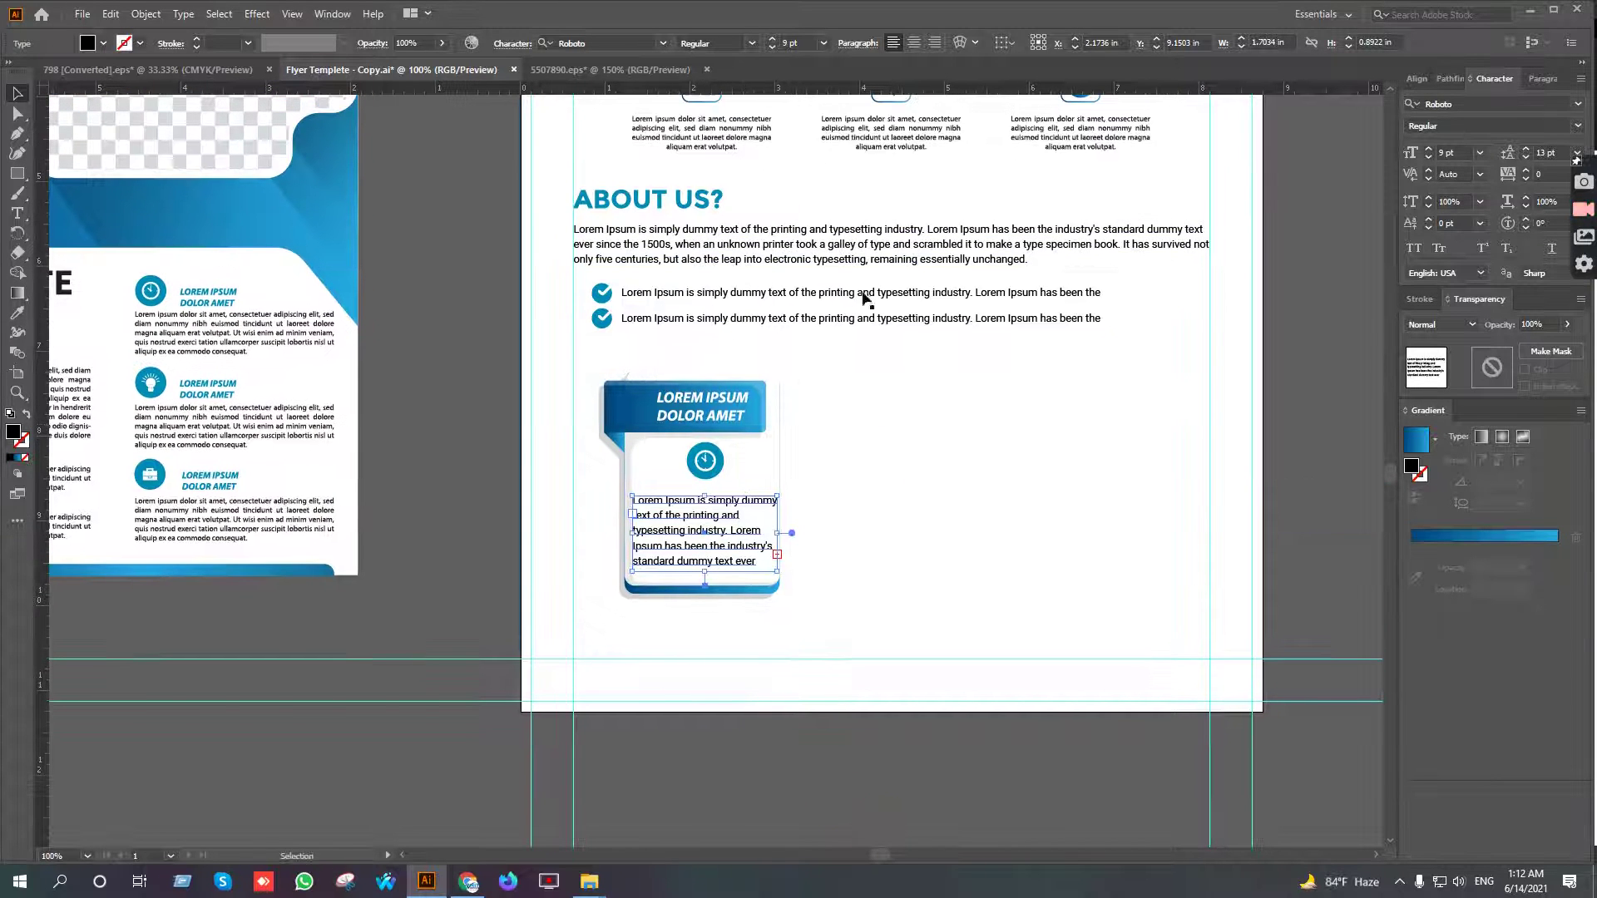
pyautogui.scroll(2, 727, 561)
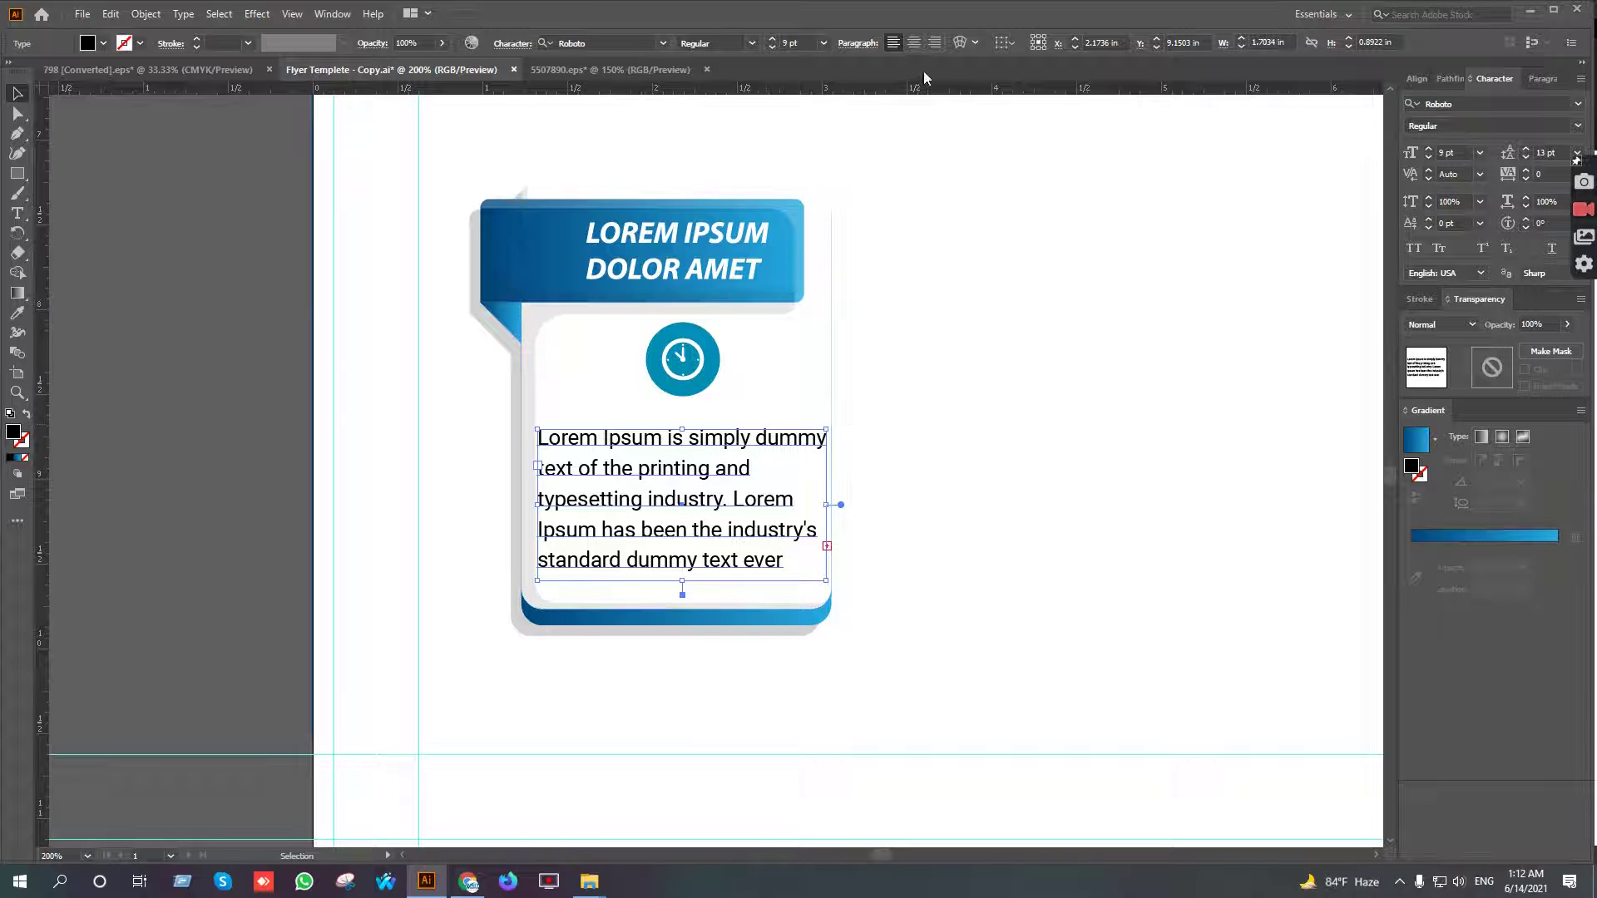
pyautogui.click(914, 42)
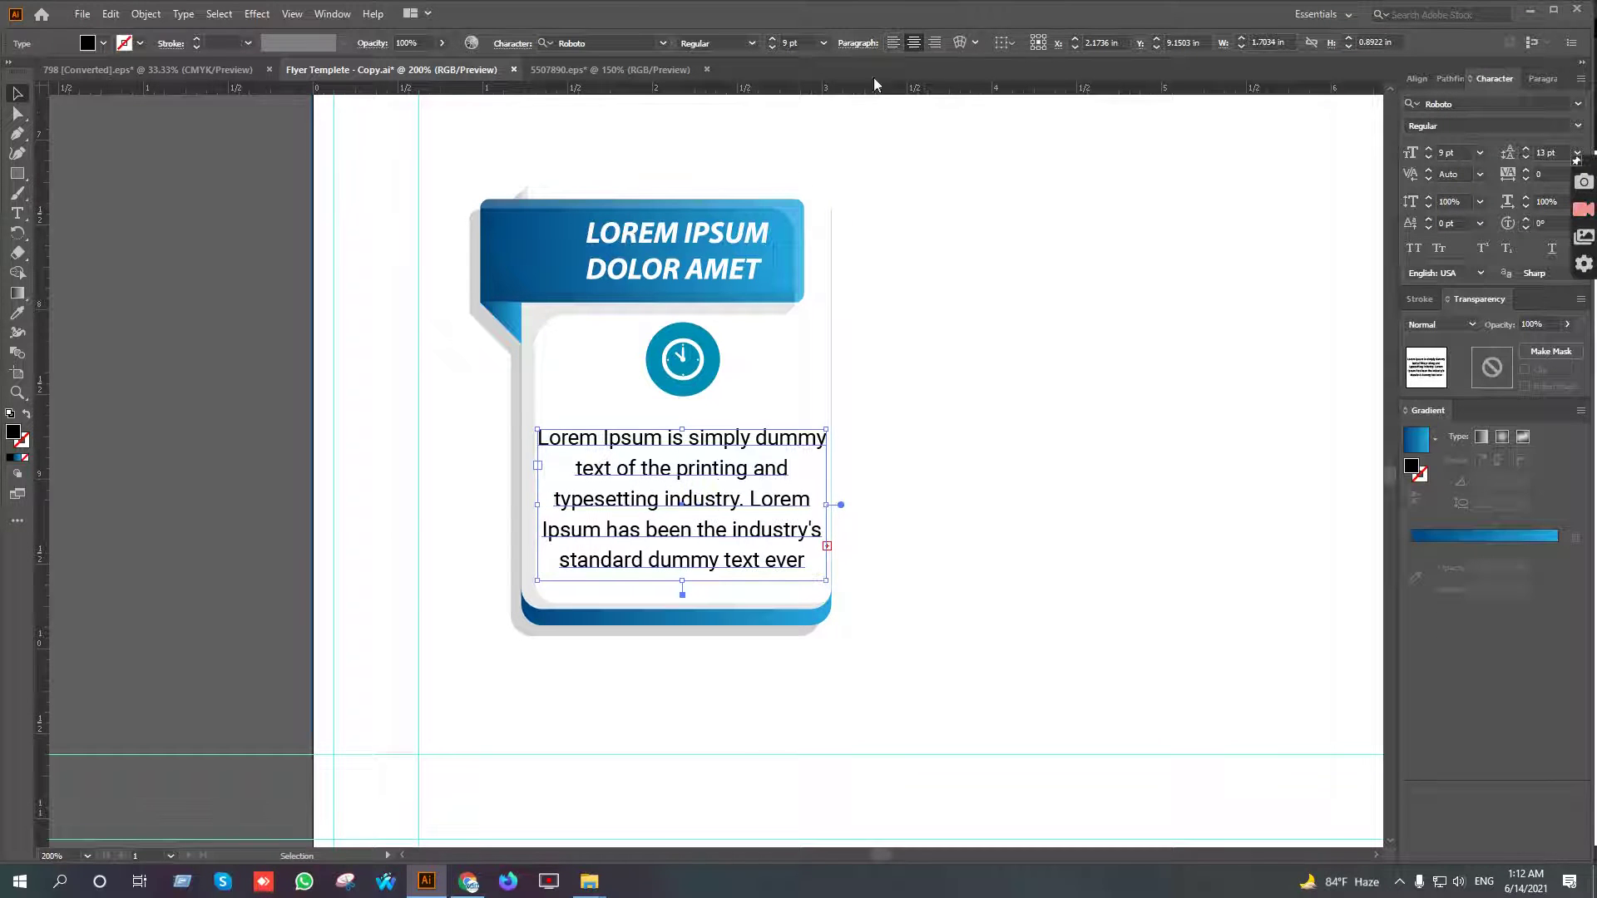
# Try smaller font sizes and tighter leading for the card's body text, settling on 9 pt with 12 pt leading
pyautogui.click(770, 47)
pyautogui.click(770, 46)
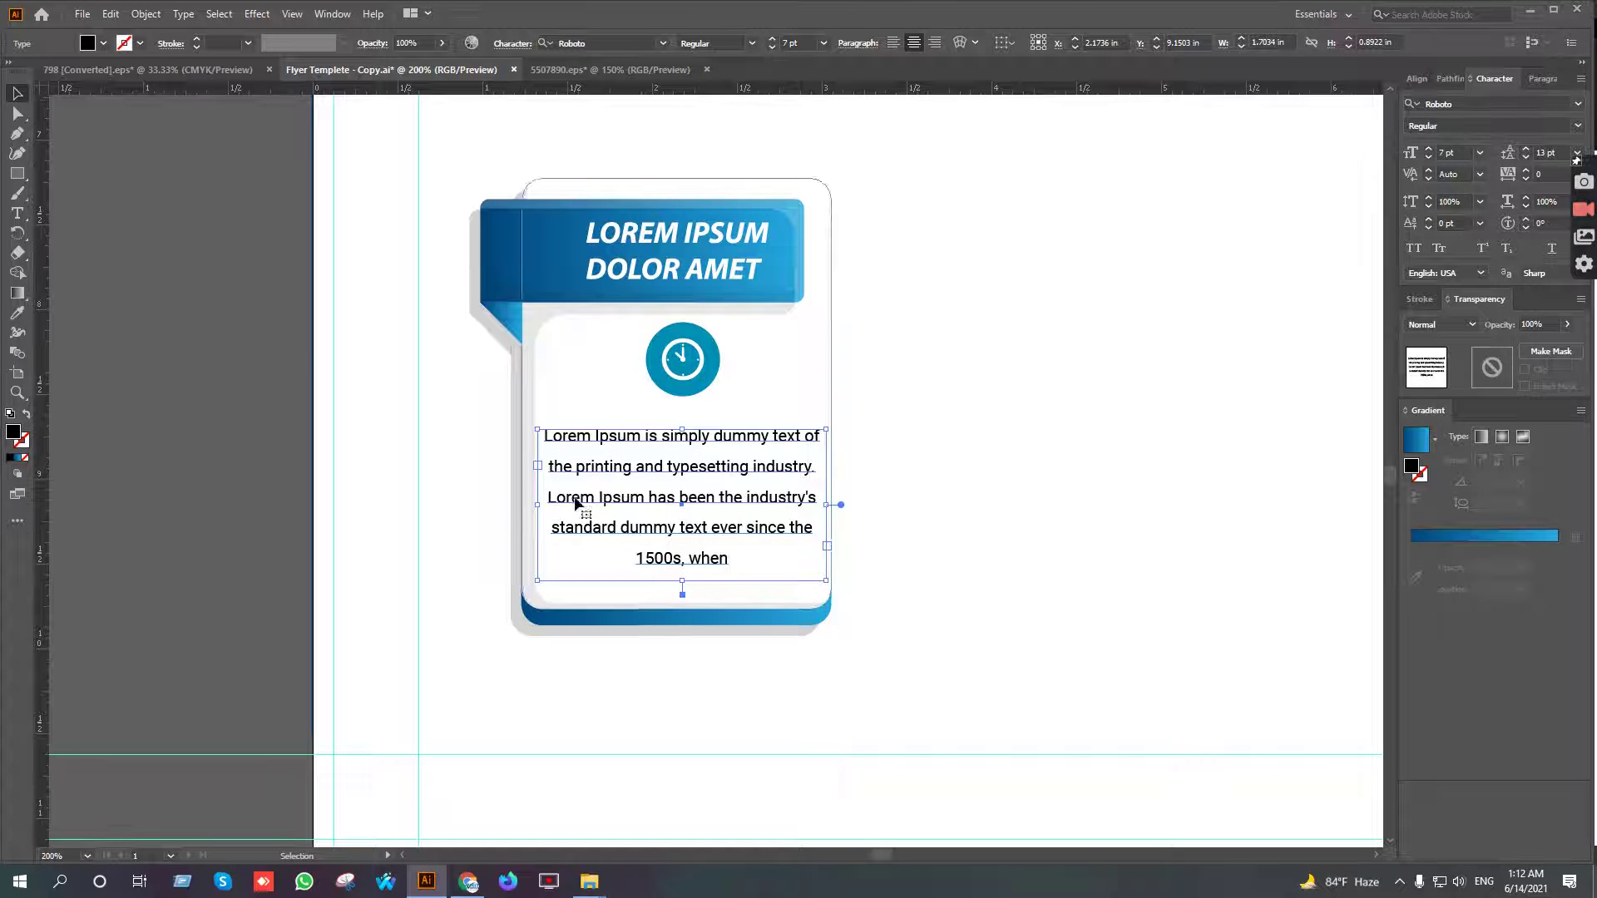
pyautogui.click(772, 39)
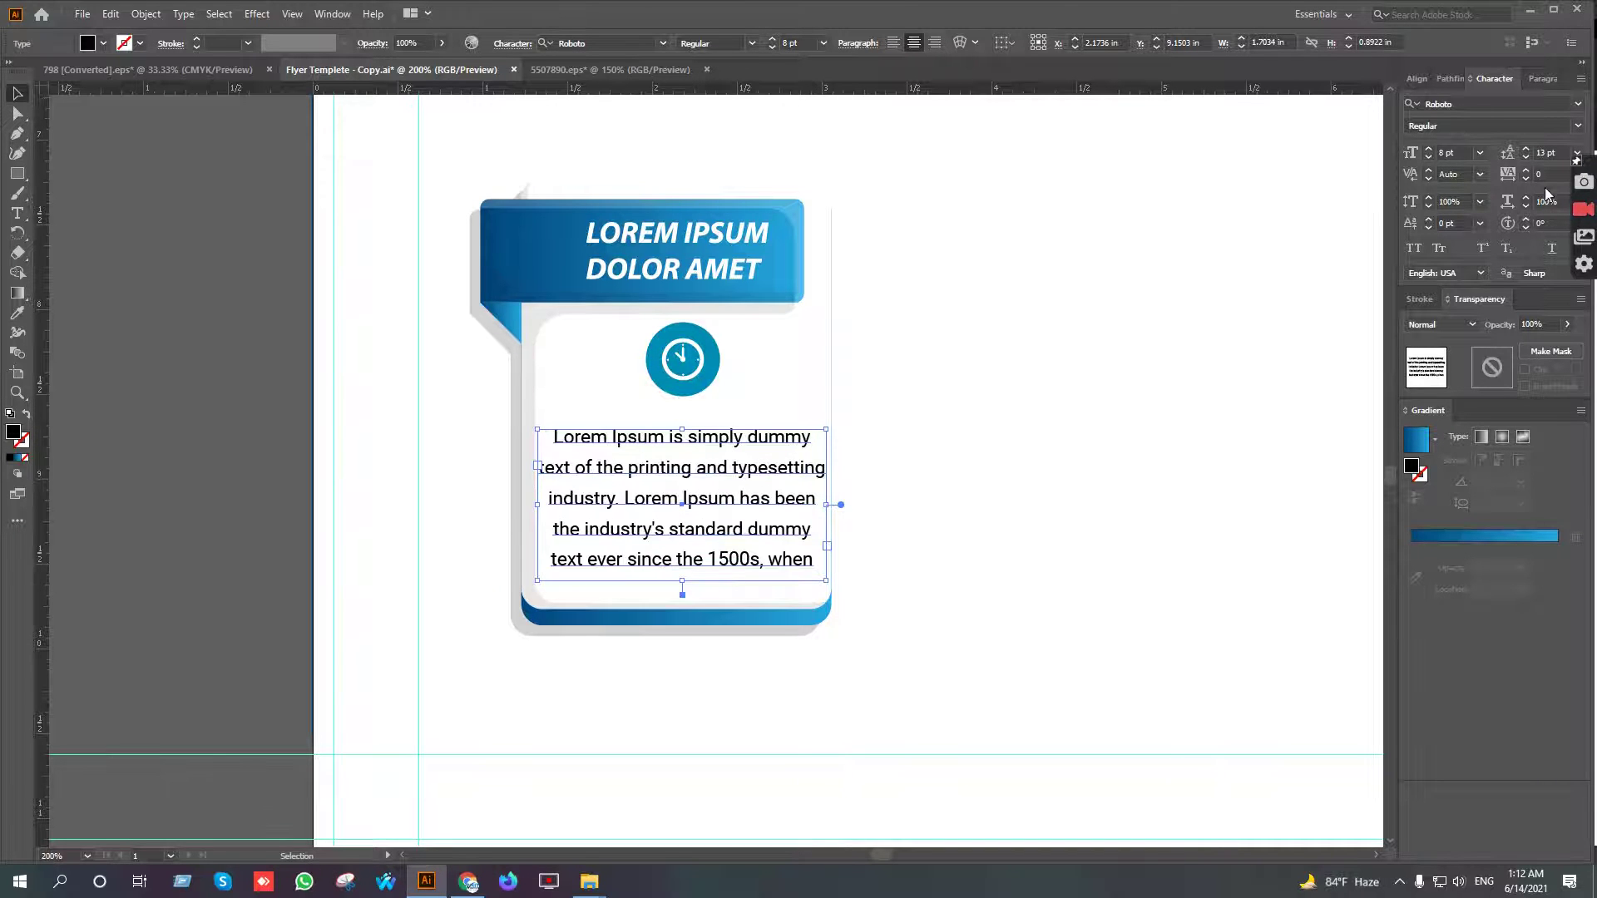
pyautogui.click(1526, 158)
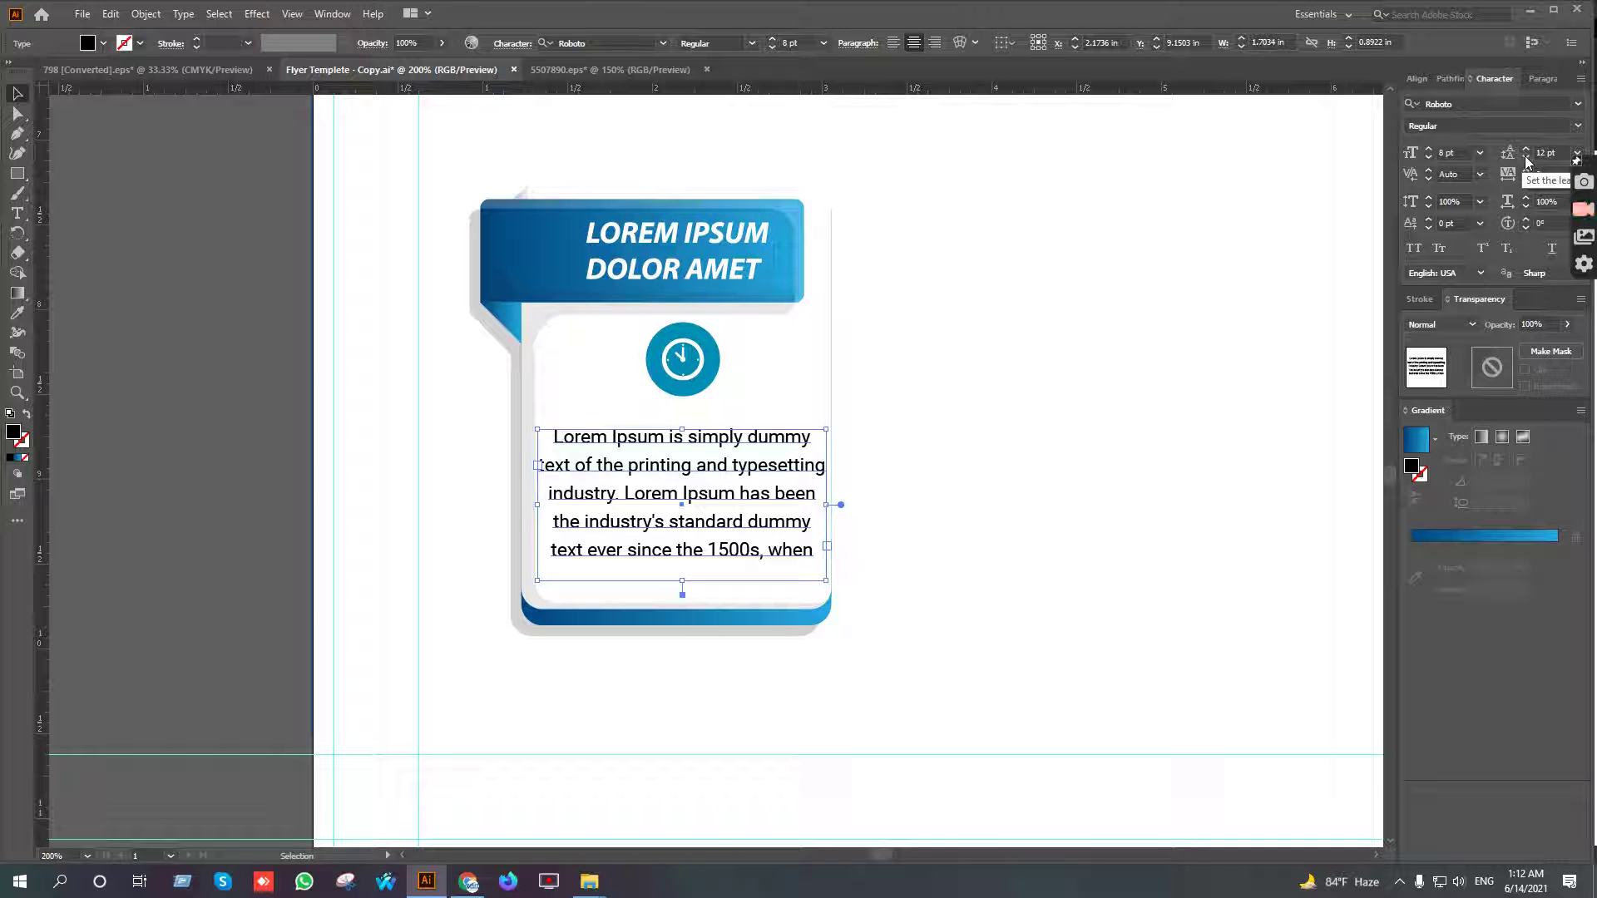
pyautogui.click(773, 40)
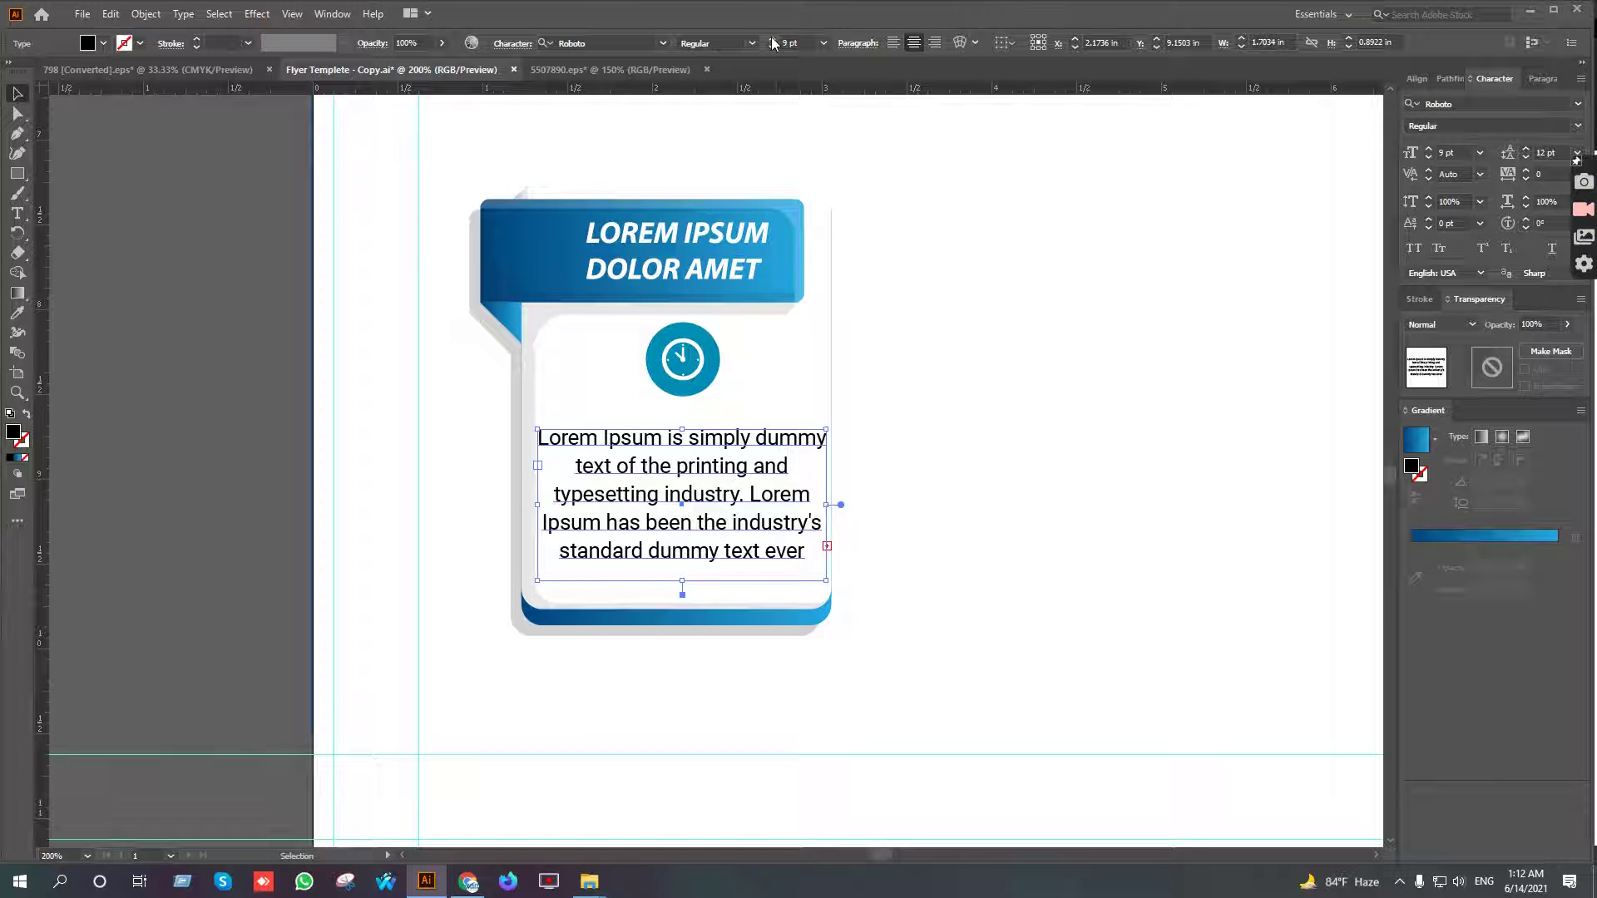
pyautogui.click(1527, 159)
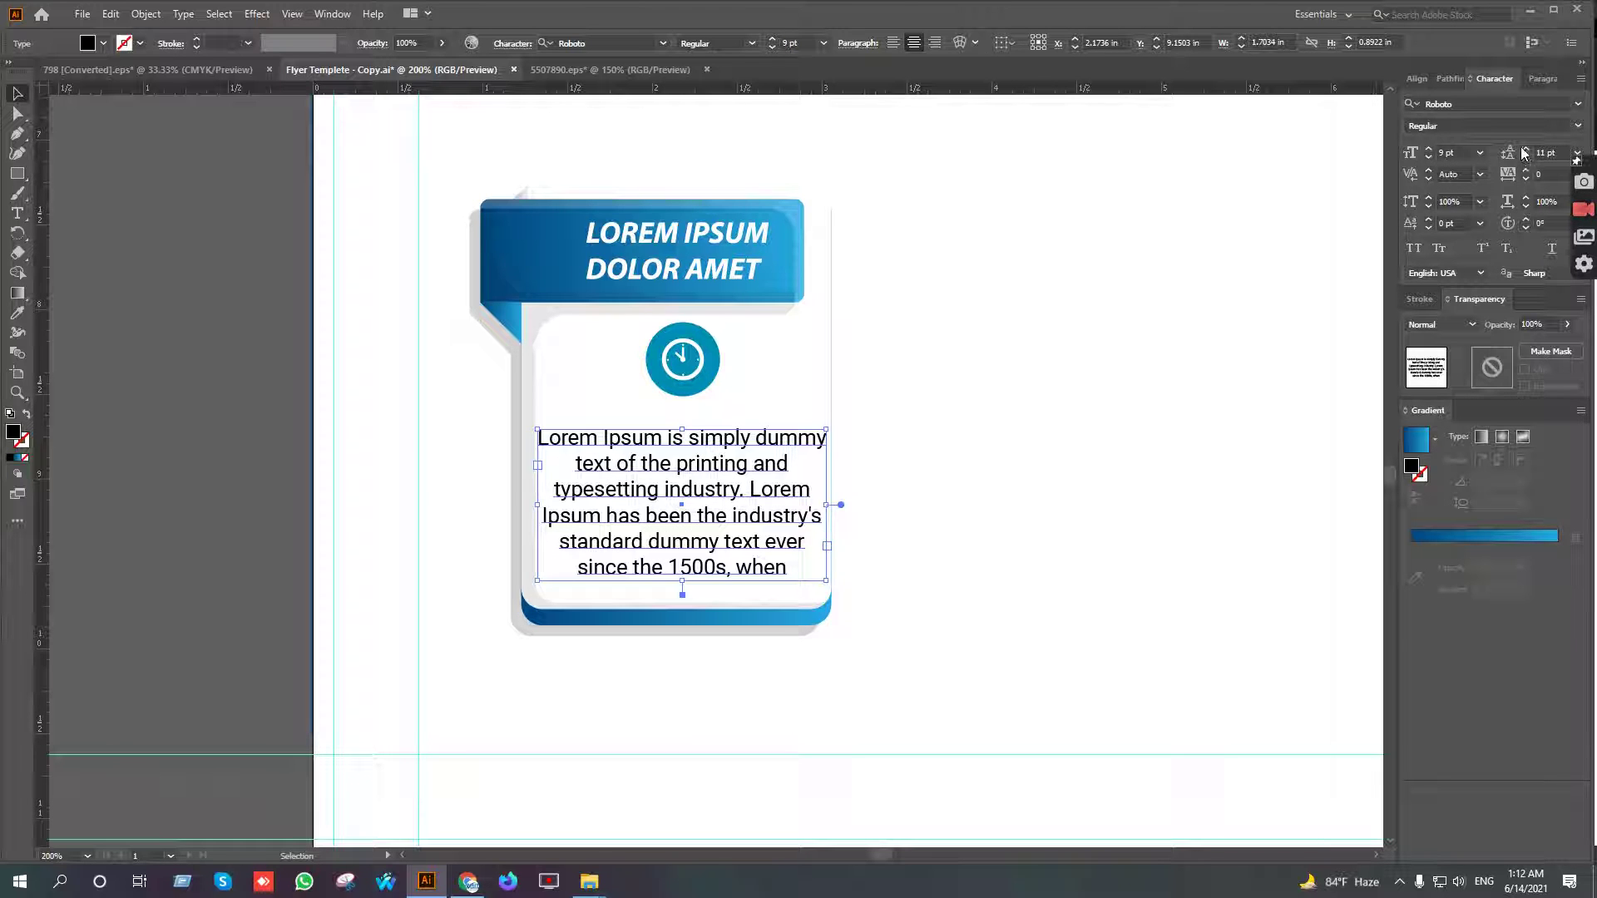
pyautogui.click(1526, 150)
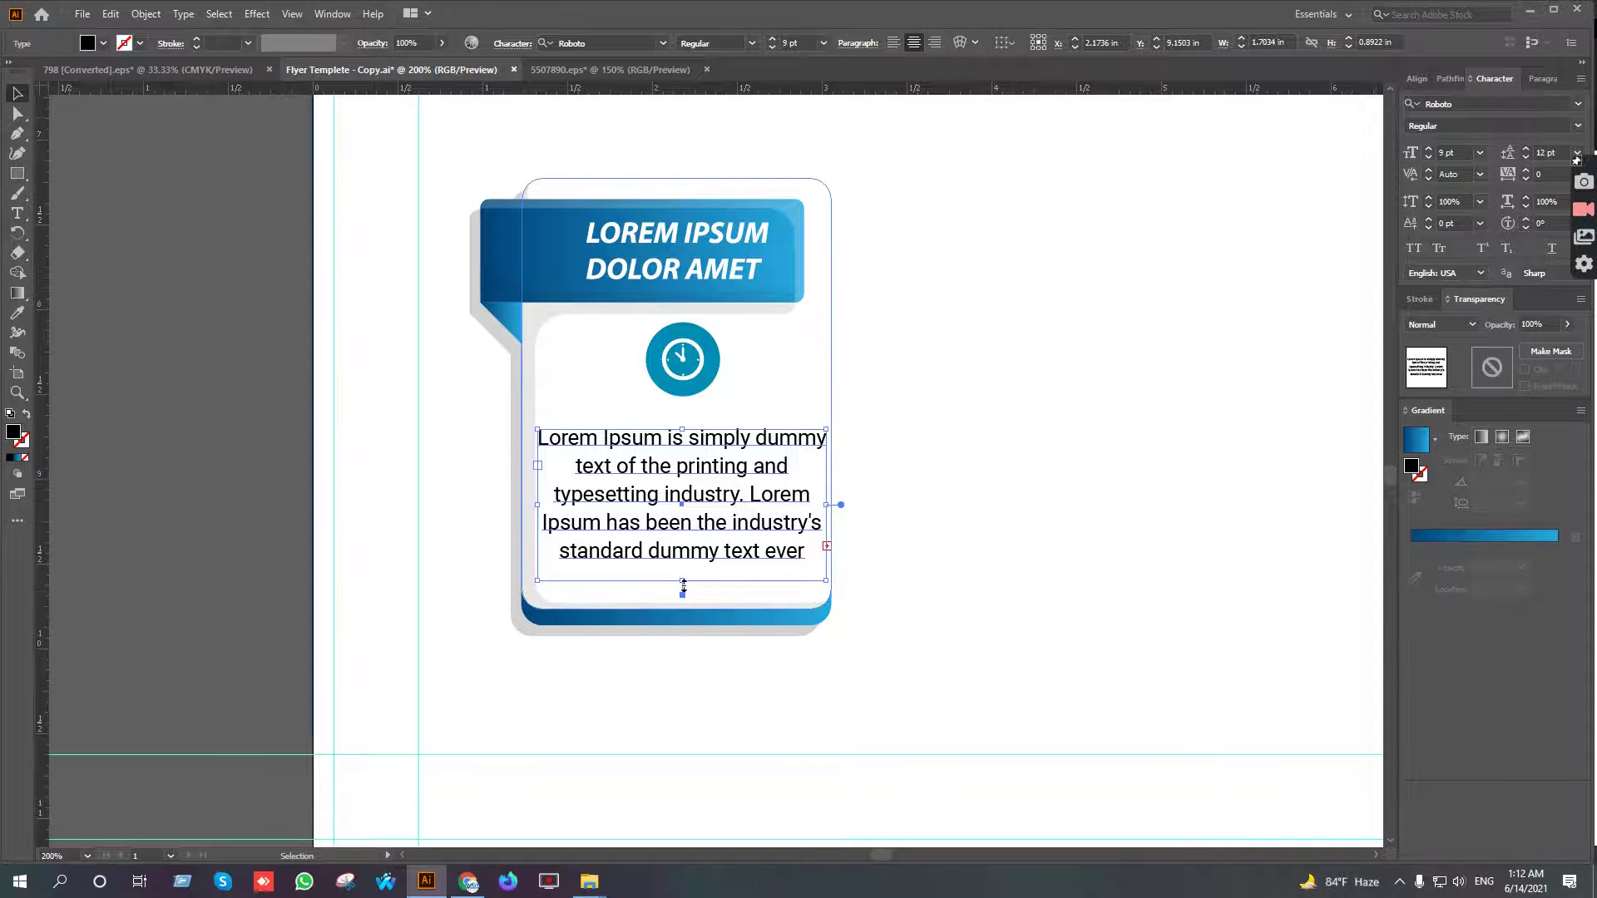
# Extend the body text frame downward to about 0.98 in high, nudge it slightly up and deselect it
pyautogui.moveTo(683, 585); pyautogui.dragTo(684, 597)
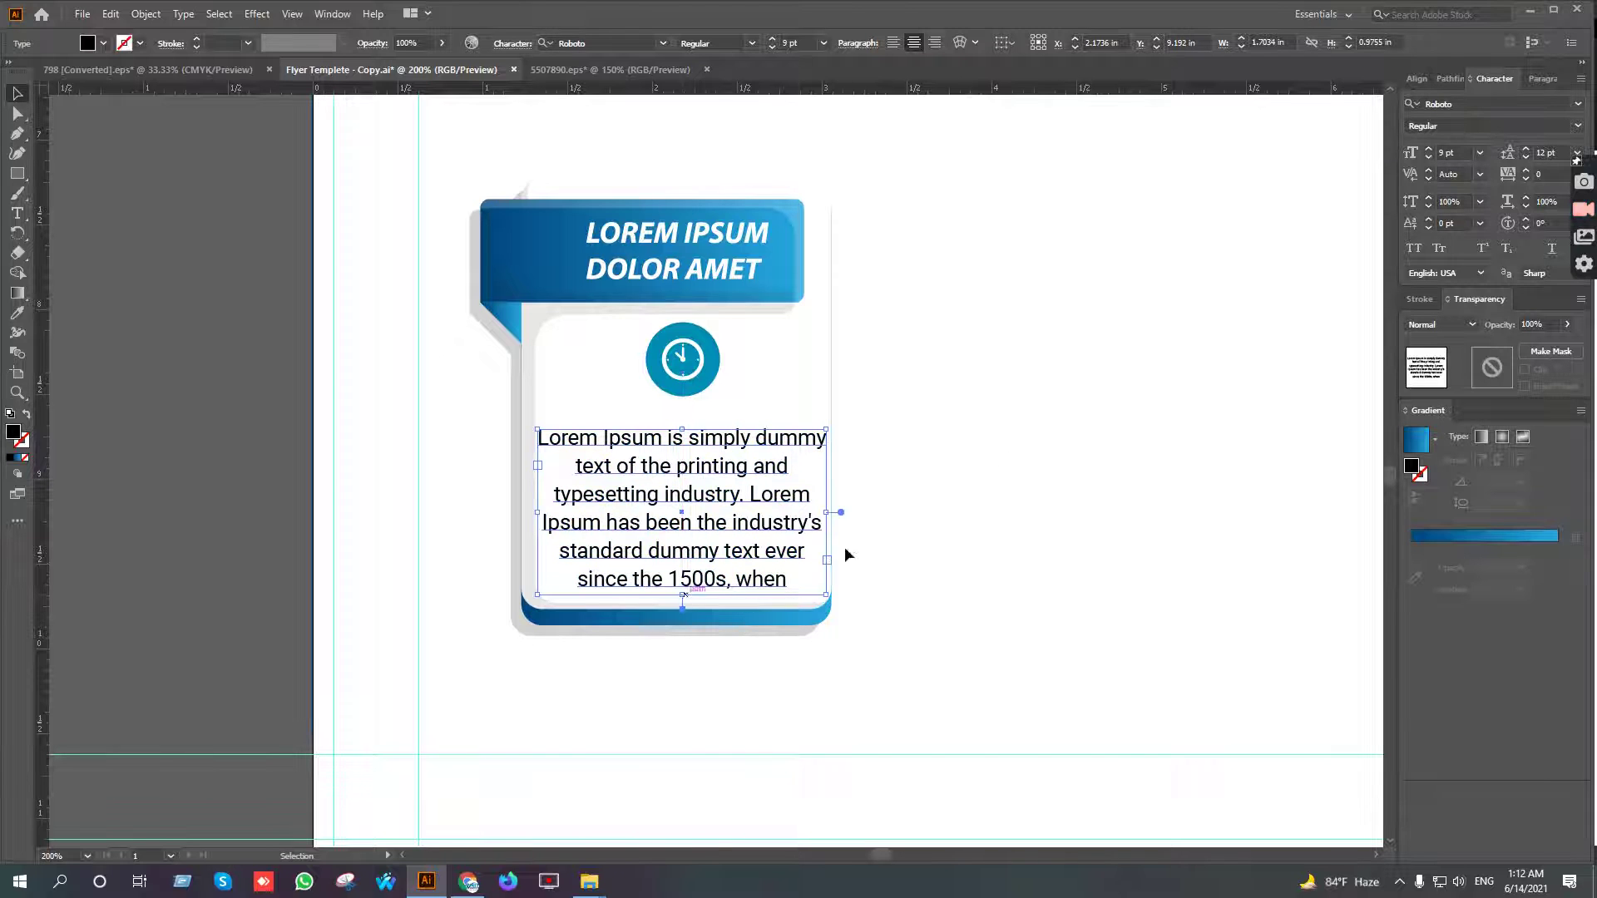
pyautogui.scroll(1, 806, 582)
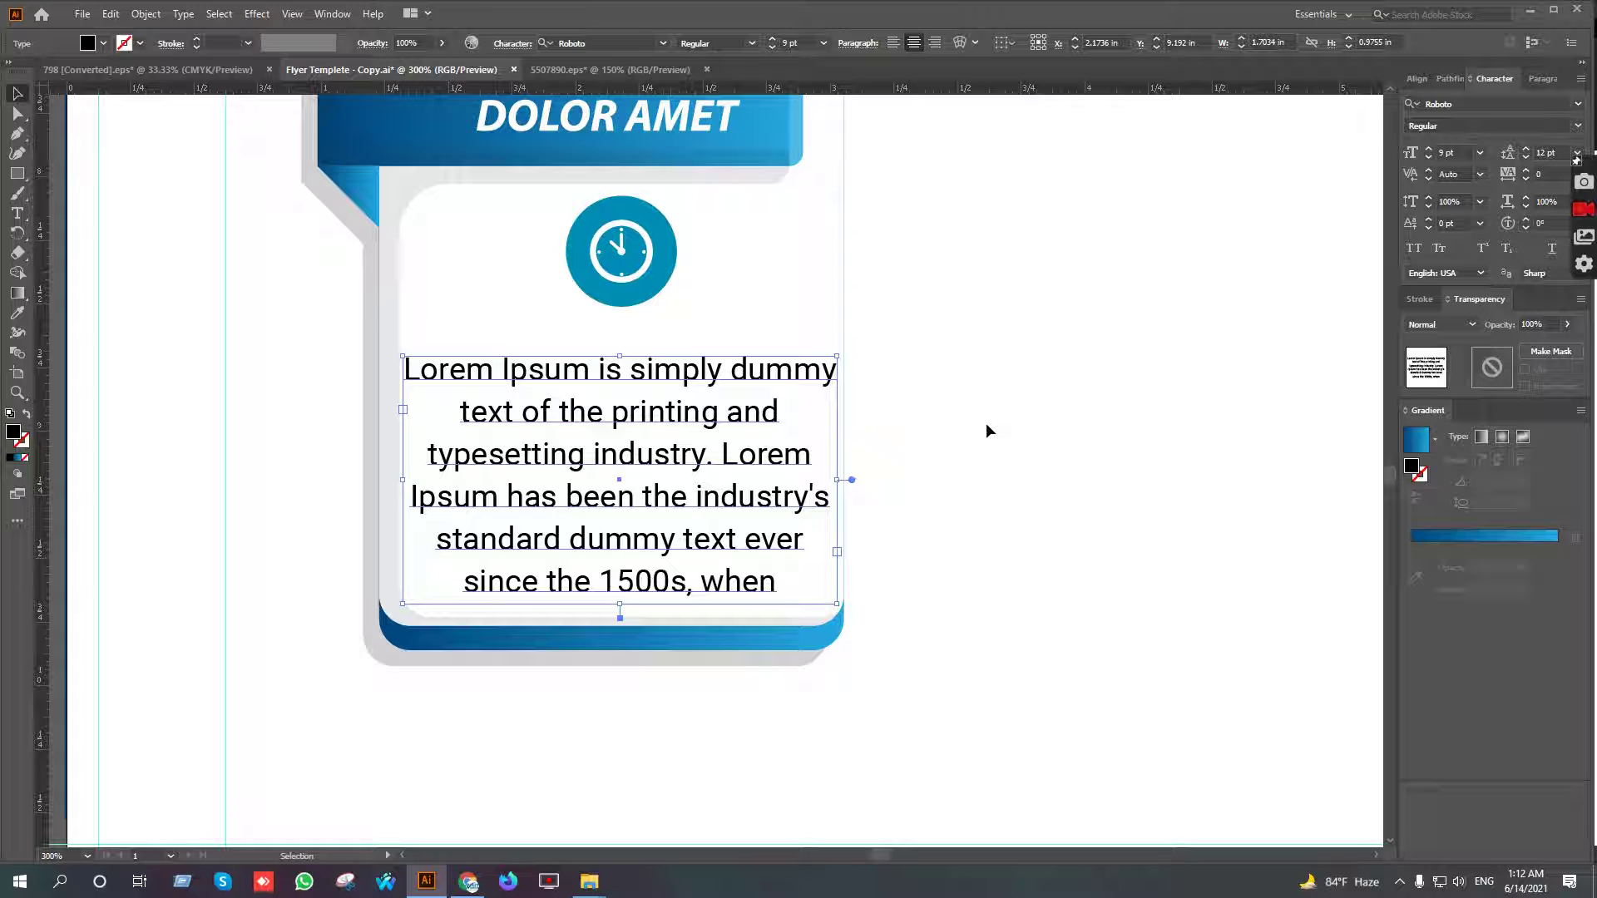
pyautogui.press('Up')
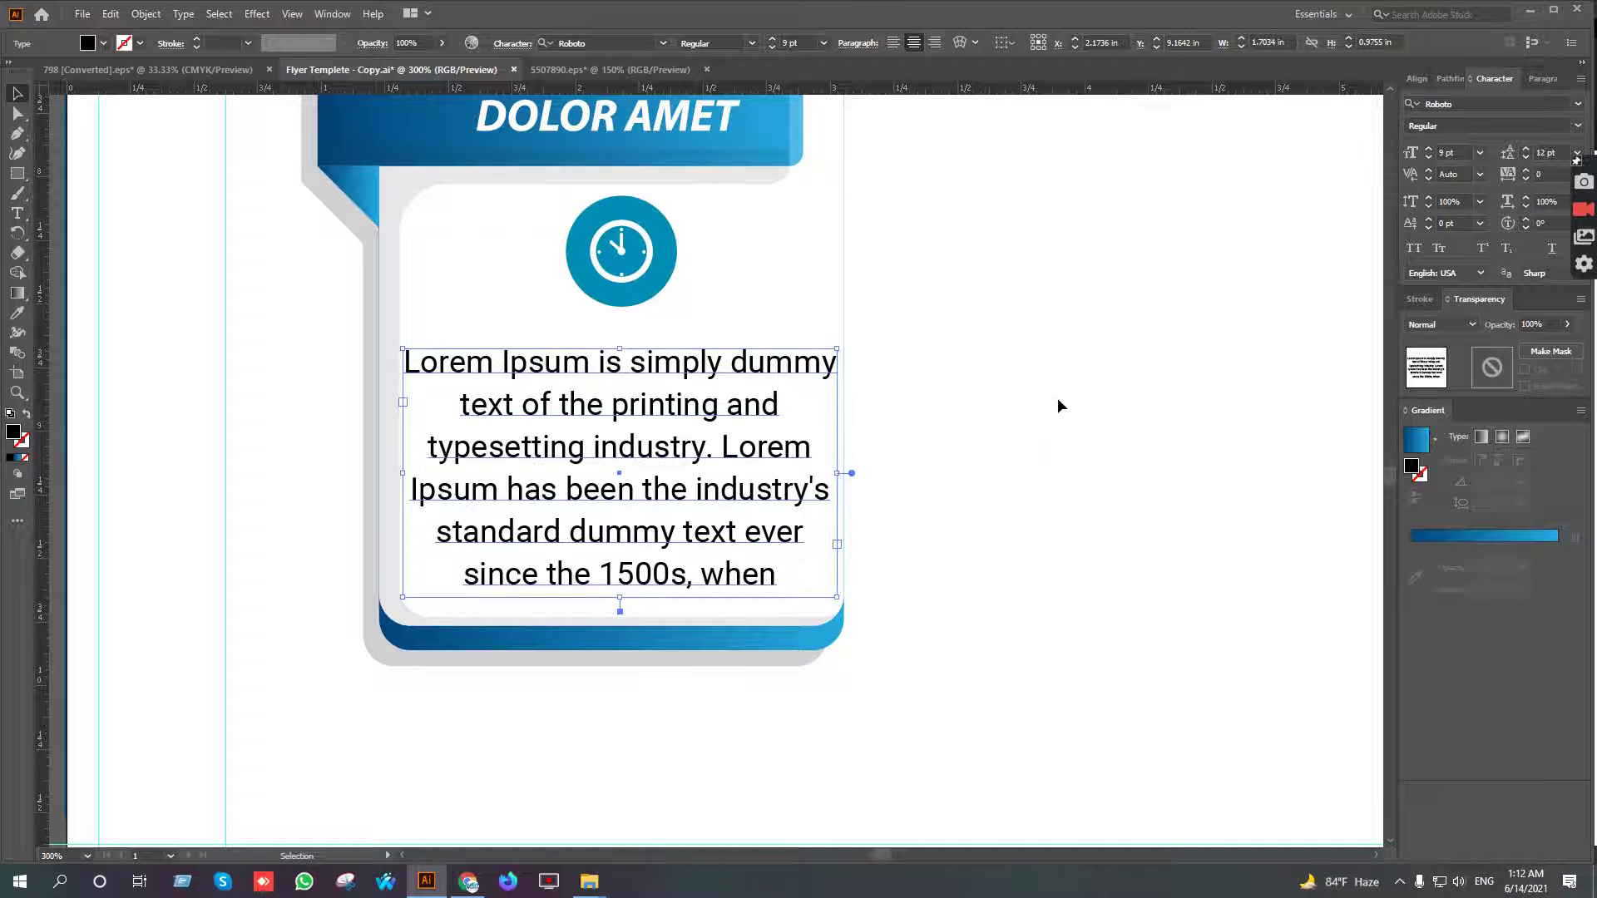
pyautogui.click(1056, 398)
# Adjust the clock icon's vertical position slightly downward between the banner and the body text, and deselect it
pyautogui.click(604, 266)
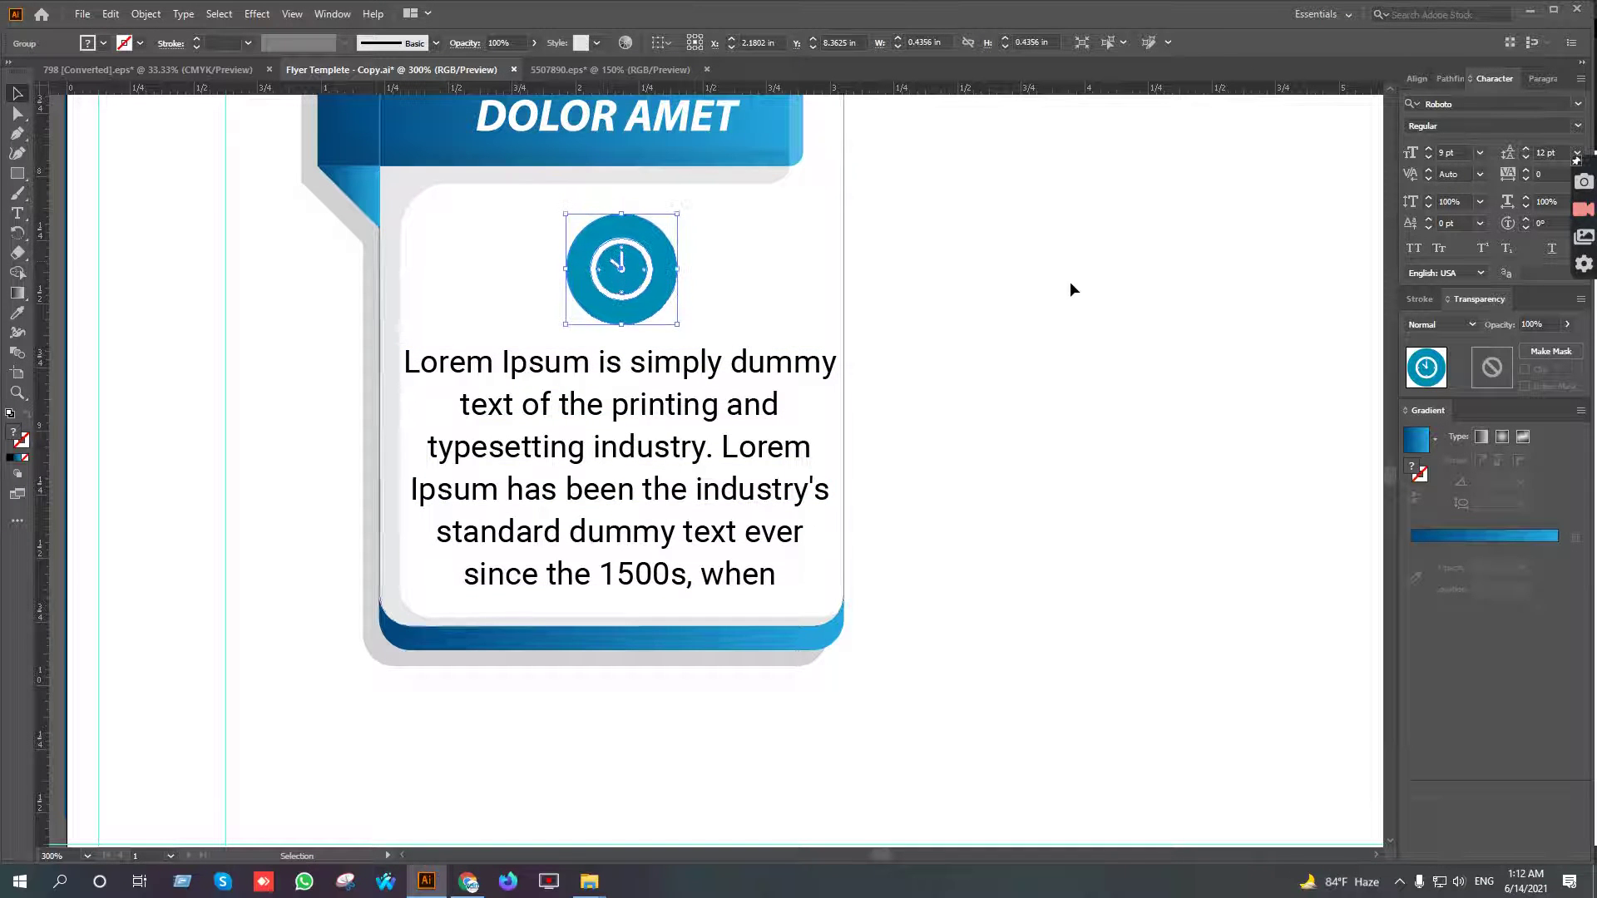
pyautogui.click(1031, 534)
pyautogui.scroll(-1, 991, 515)
pyautogui.click(774, 370)
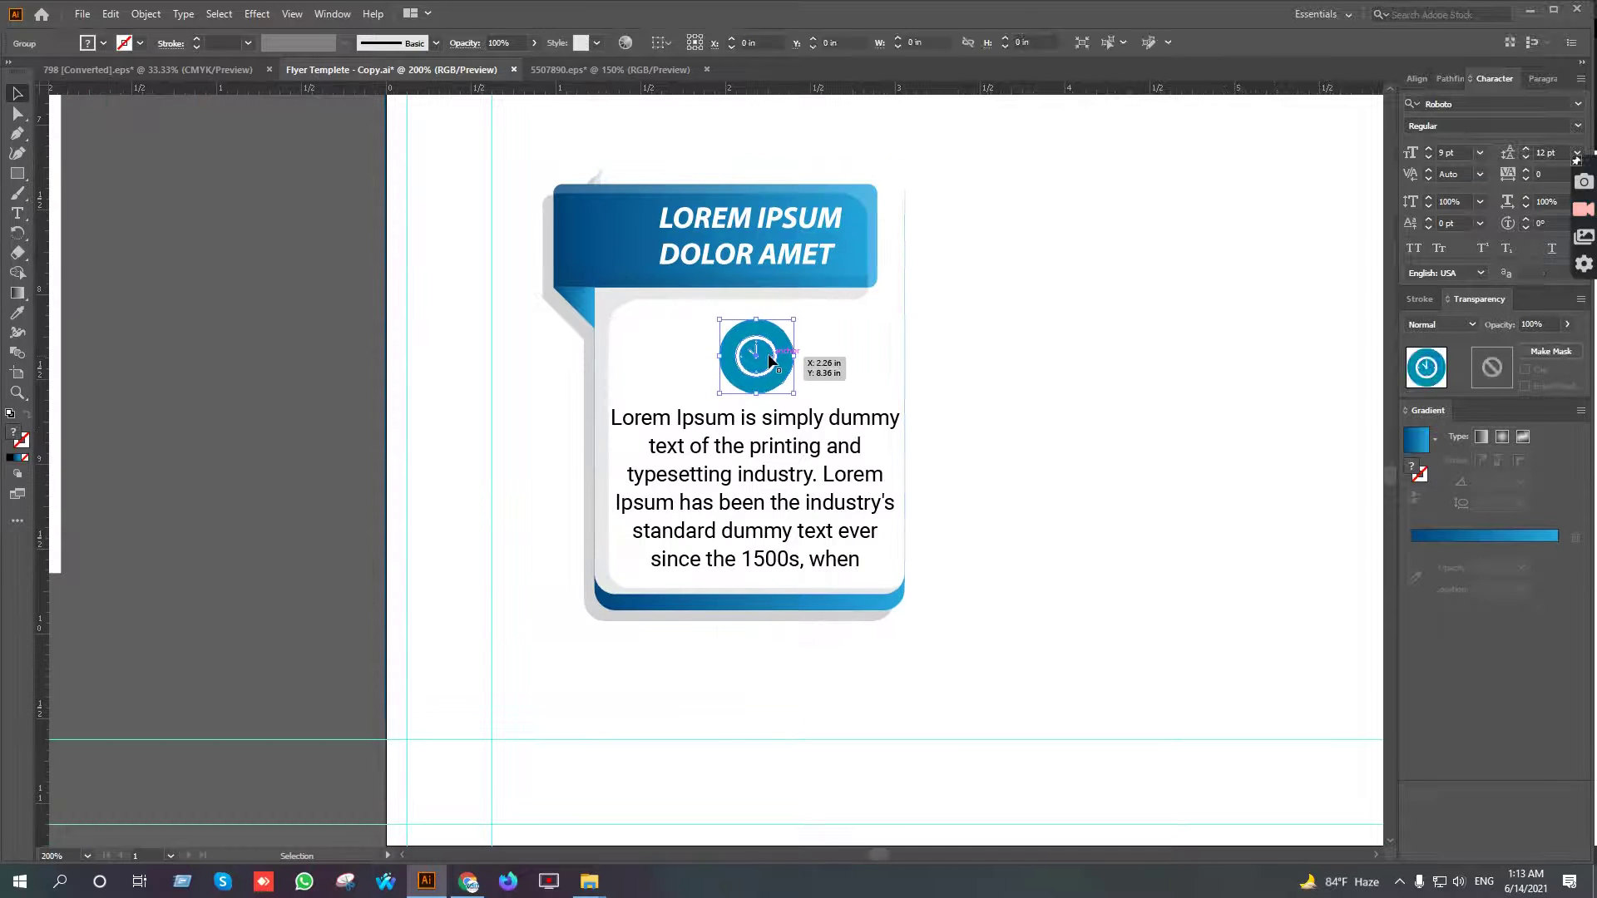
pyautogui.click(1061, 341)
pyautogui.scroll(-2, 995, 456)
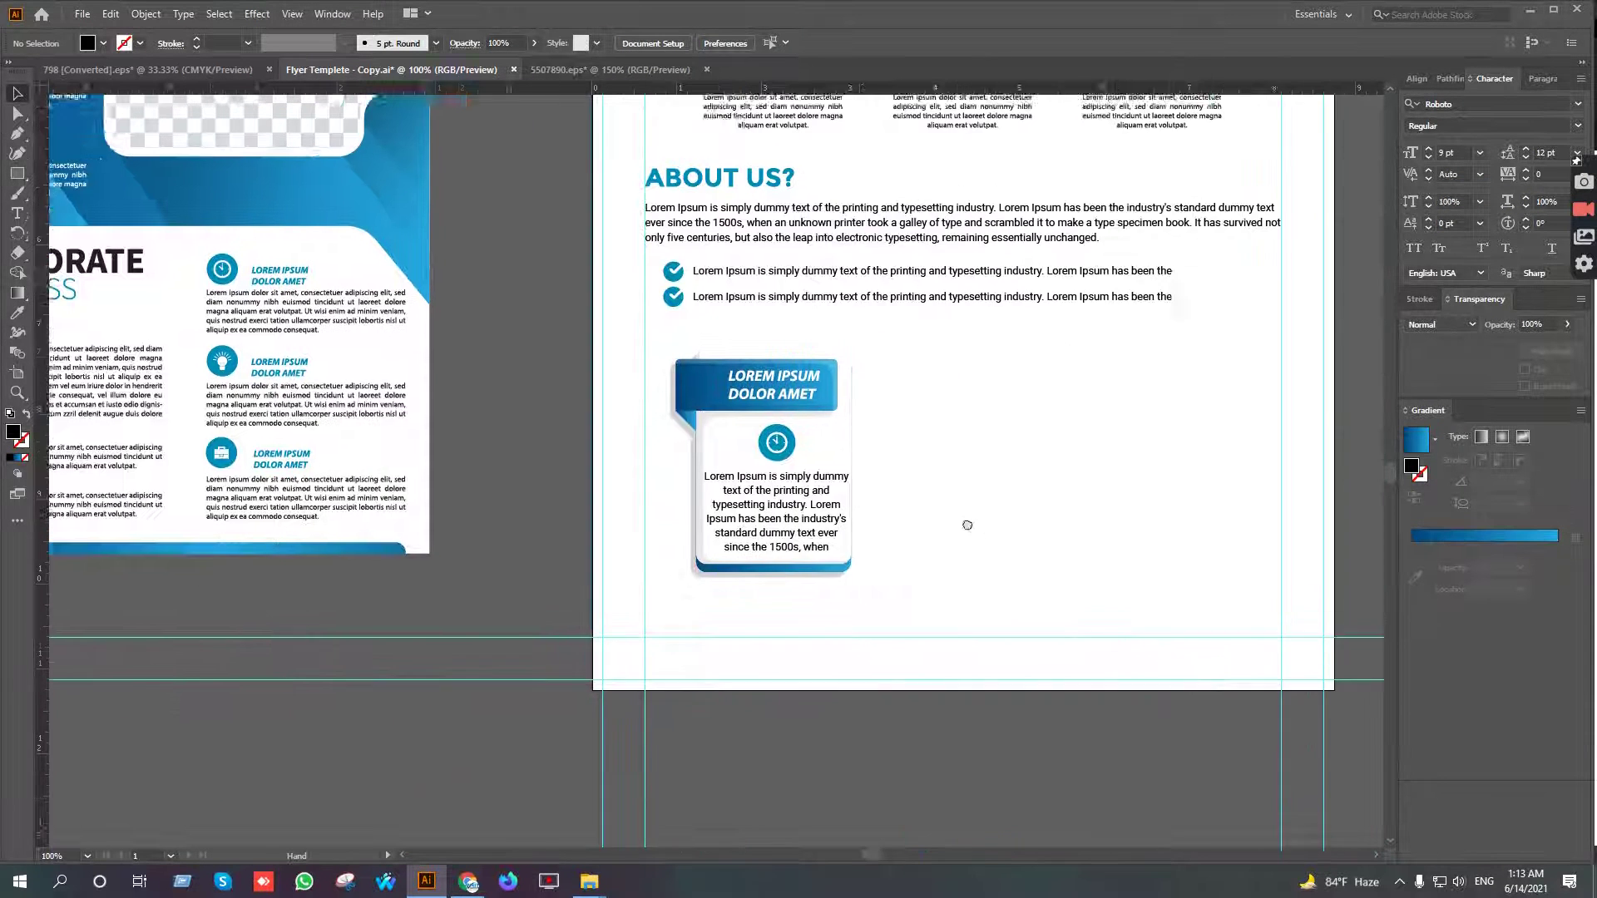
# Narrow the body text frame to about 1.63 in wide and shift it right within the card
pyautogui.scroll(3, 690, 580)
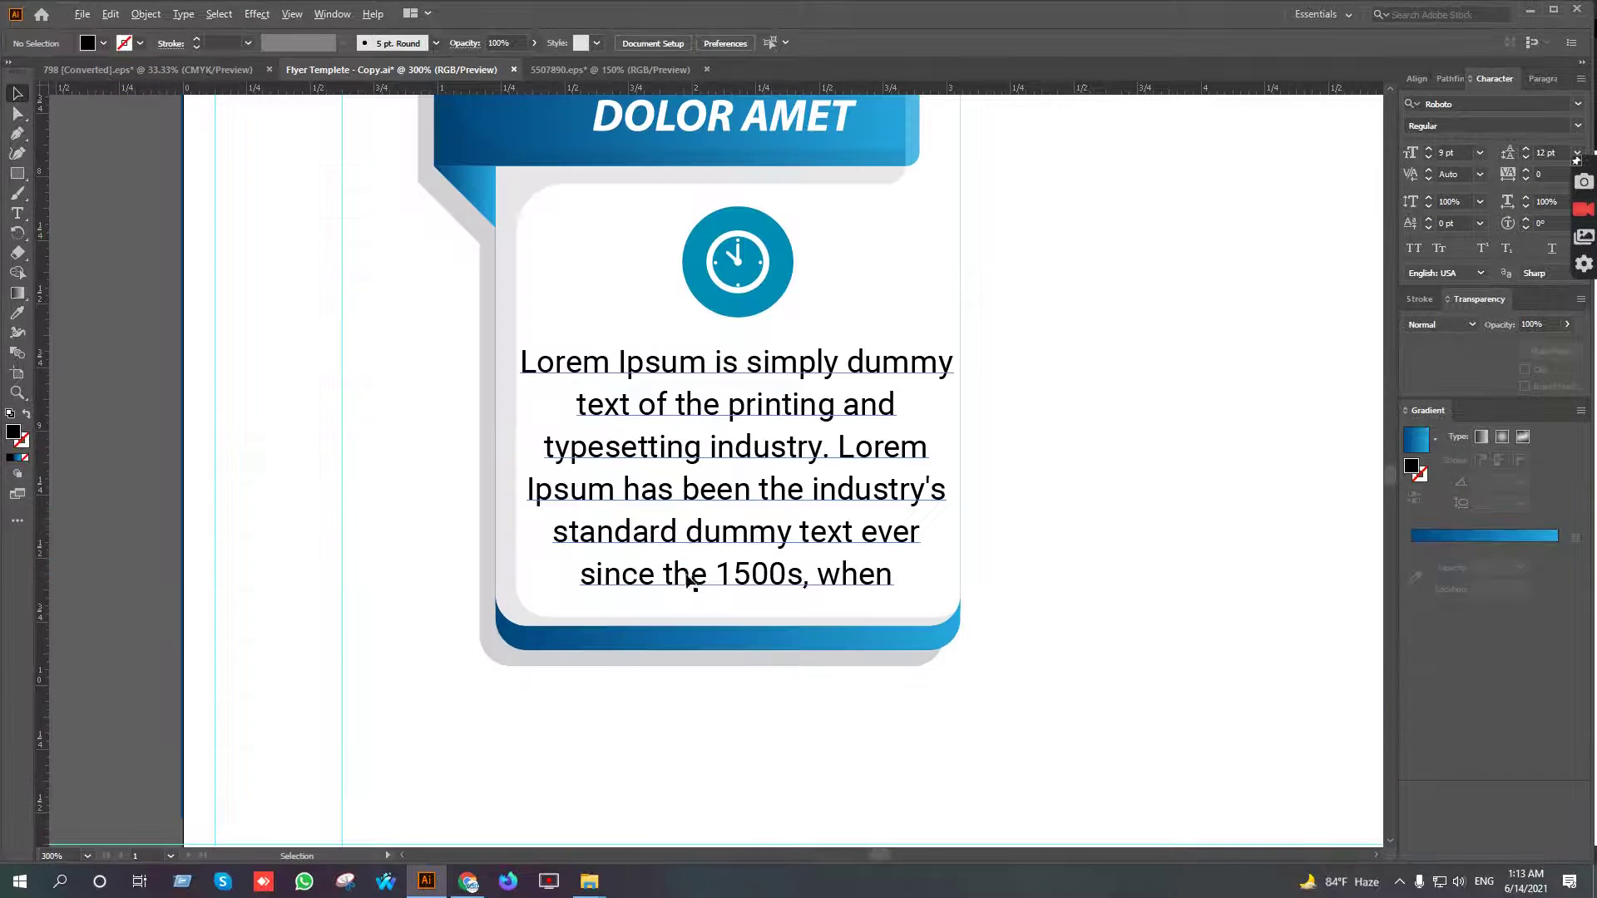
pyautogui.click(728, 539)
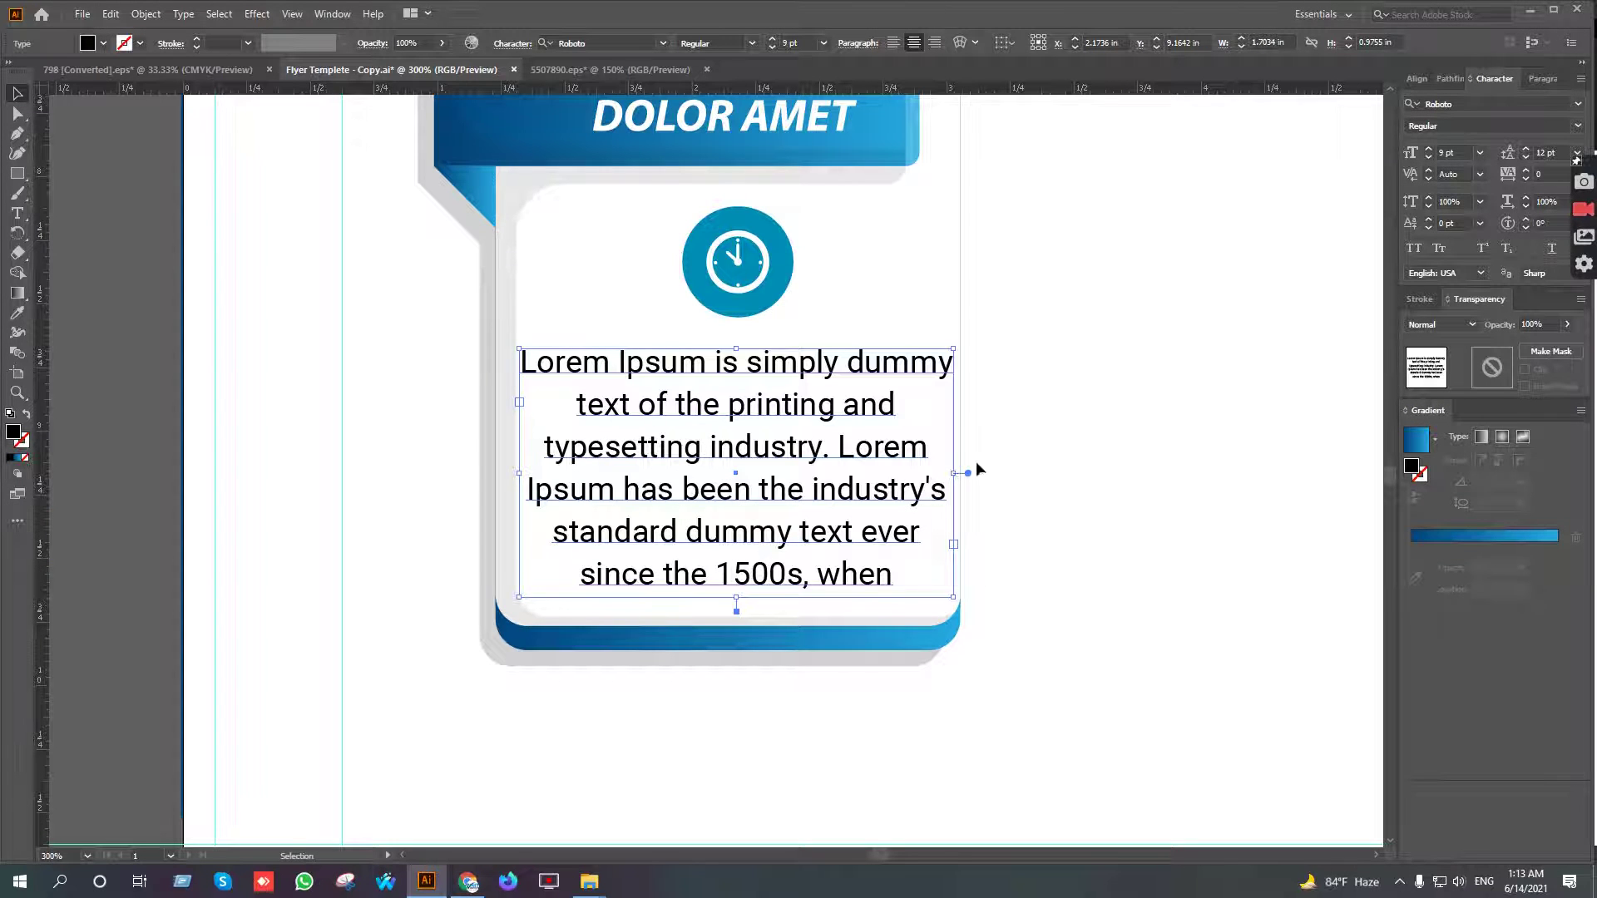
pyautogui.moveTo(954, 472); pyautogui.dragTo(935, 478)
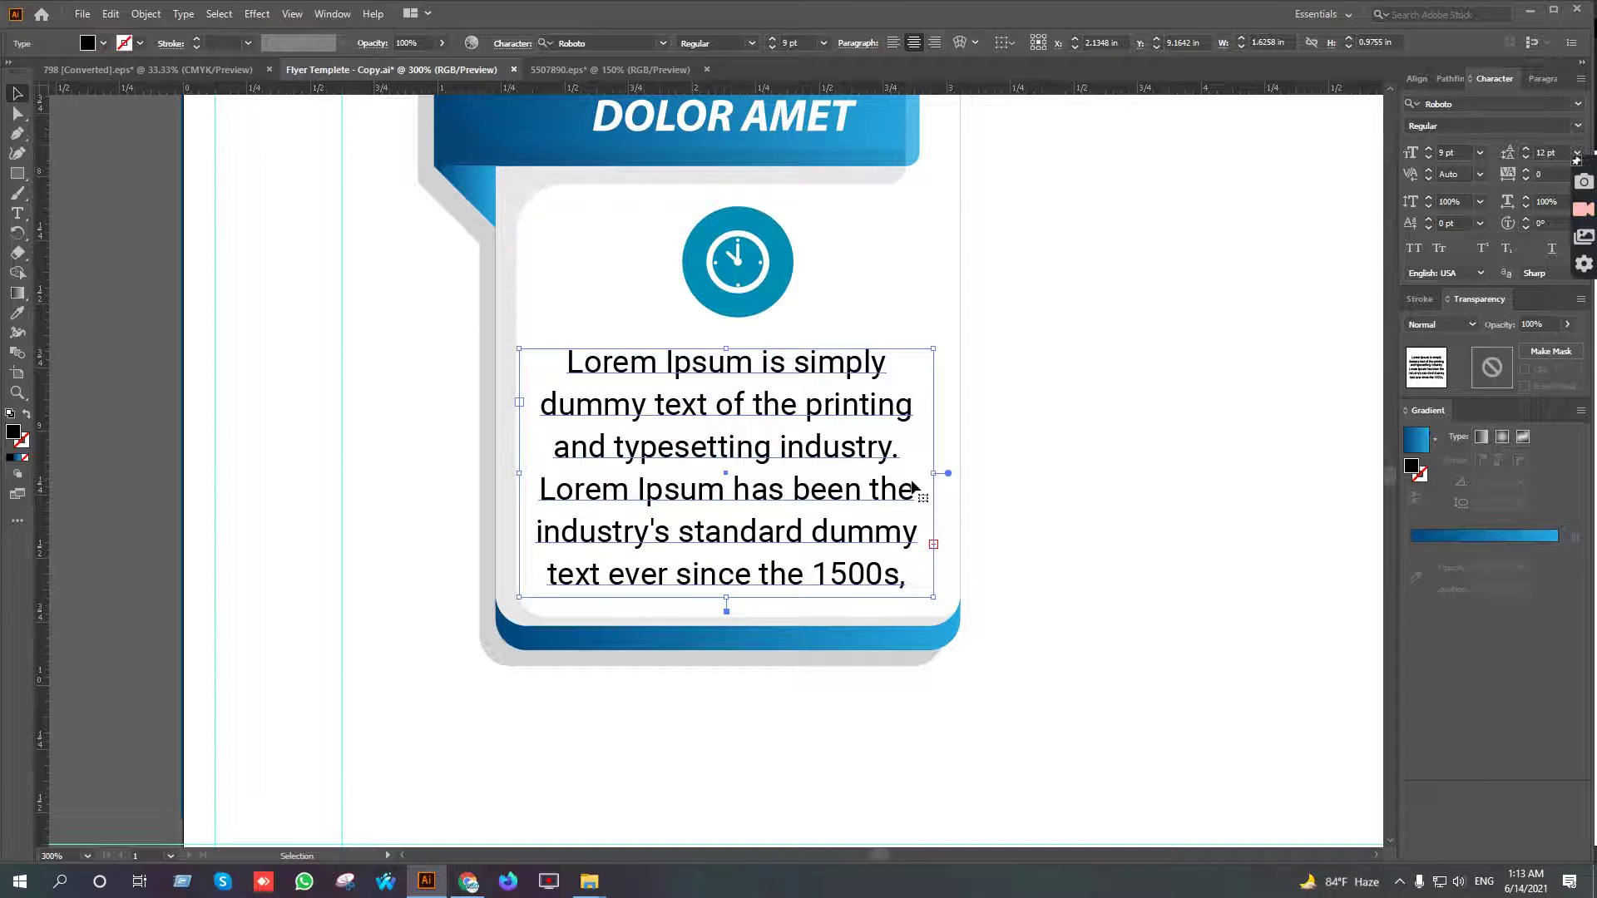
pyautogui.hotkey('shift', 'Right')
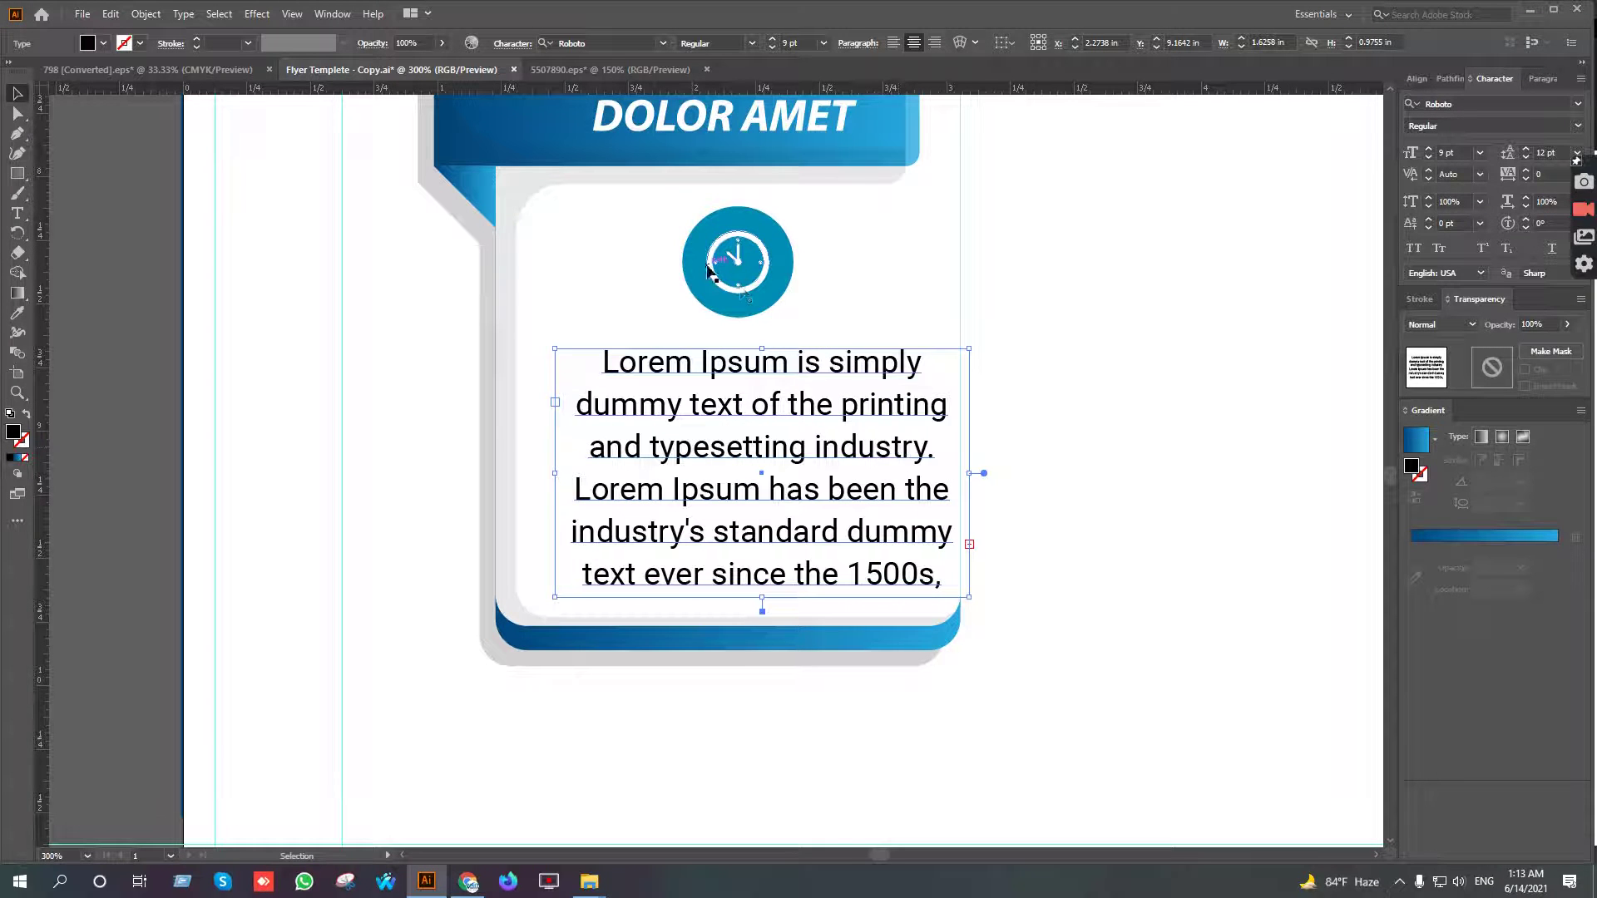
# Try to center the clock icon's circle and the body text horizontally on each other, and undo the alignment
pyautogui.click(784, 280)
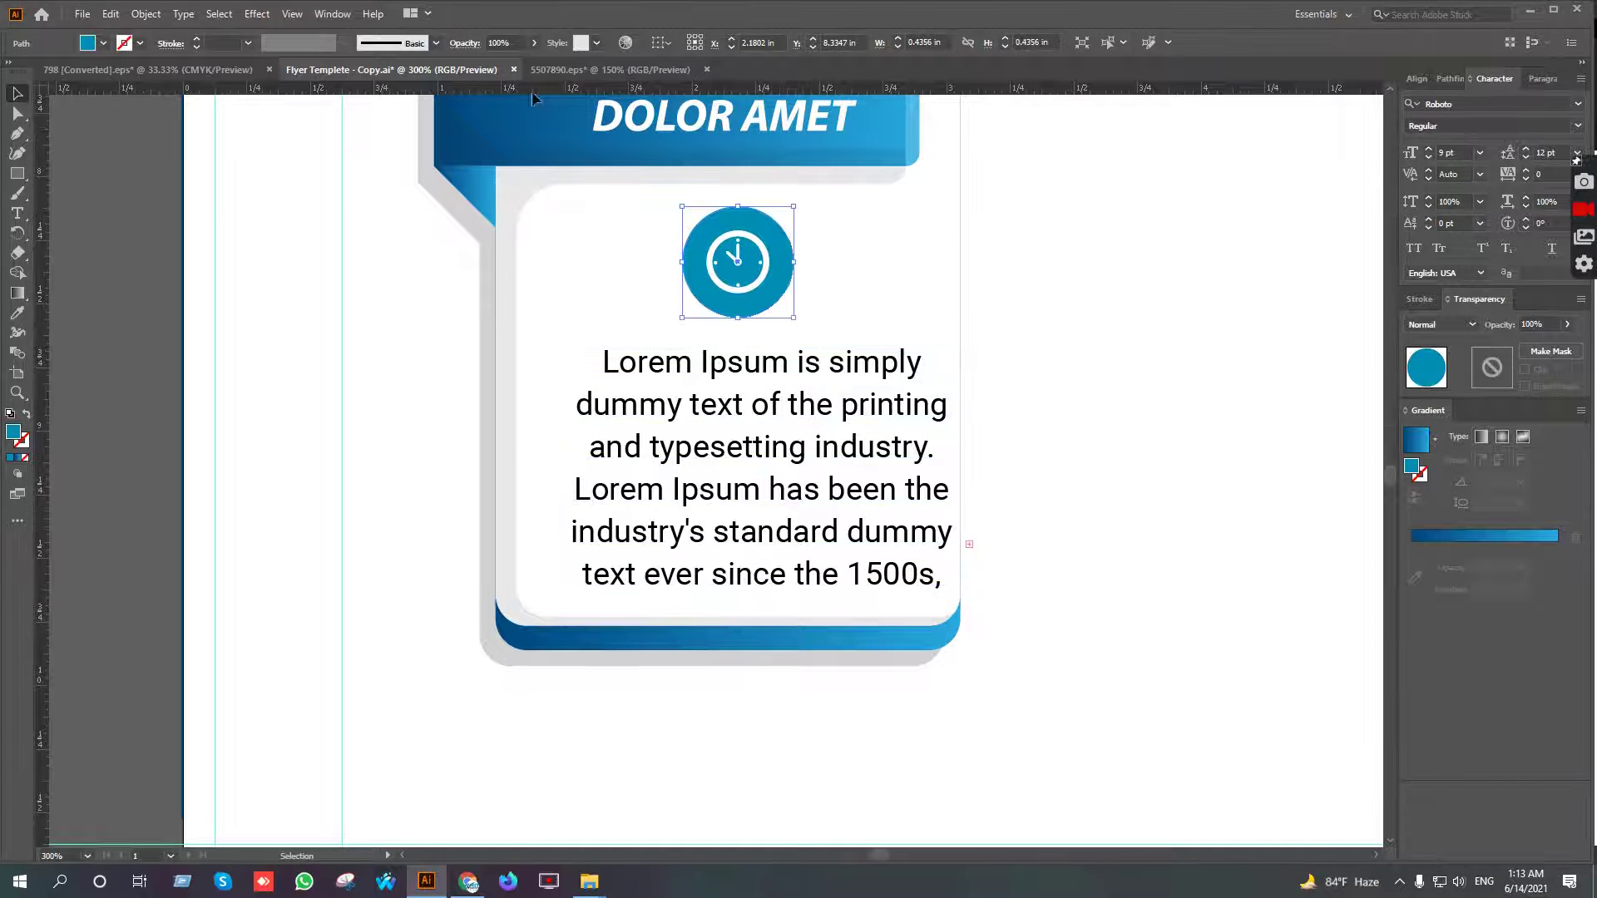
pyautogui.keyDown('shift'); pyautogui.click(836, 456); pyautogui.keyUp('shift')
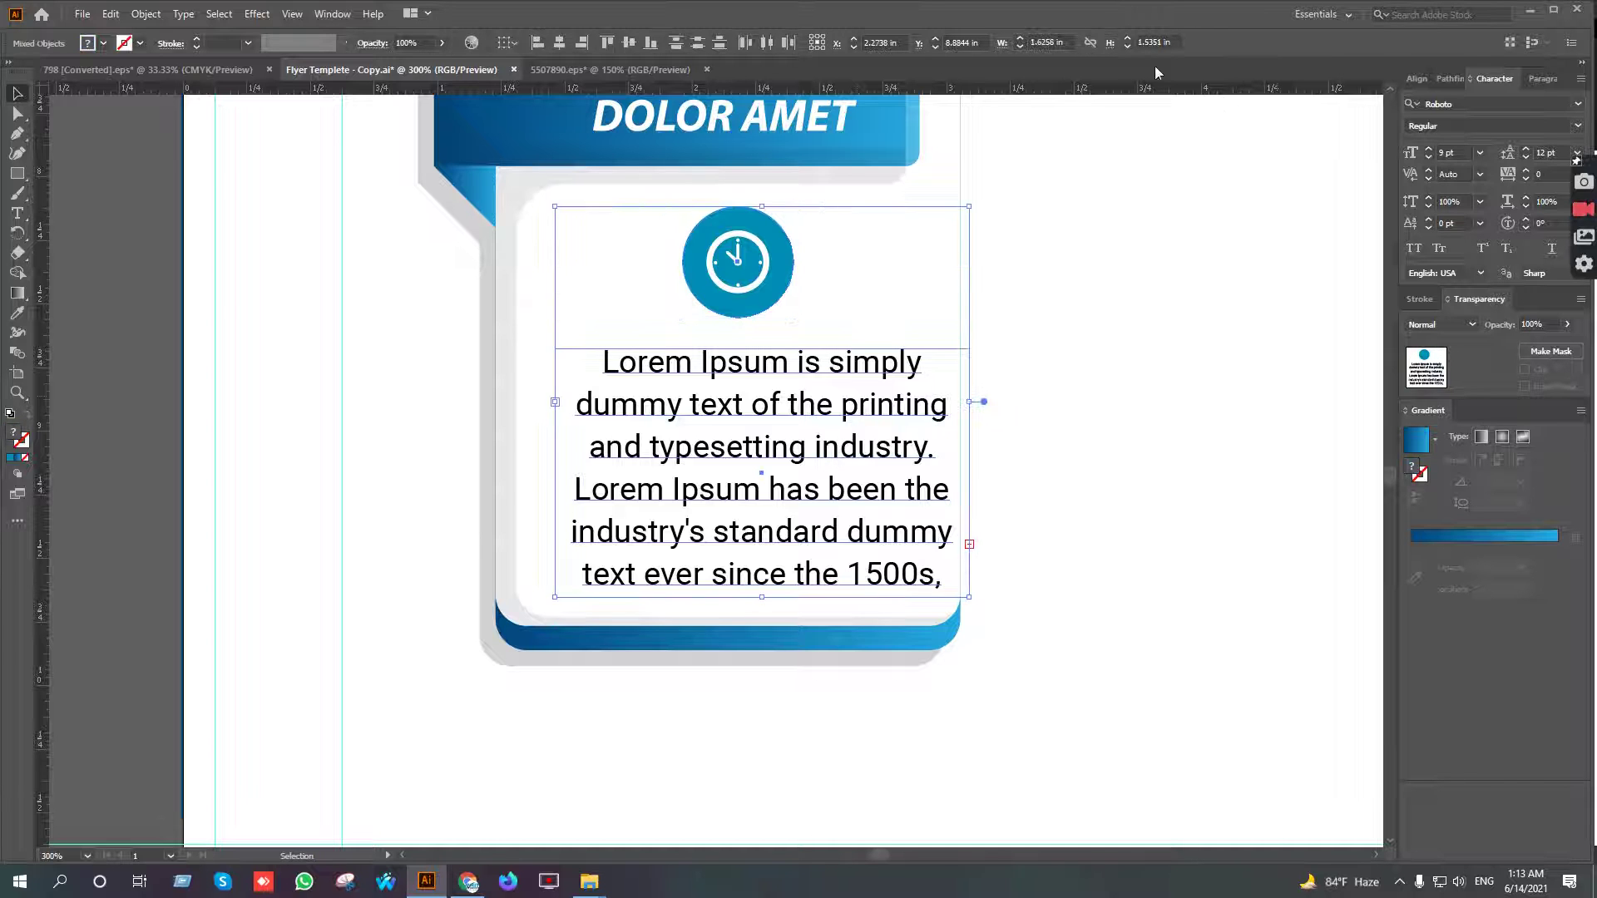
pyautogui.click(558, 43)
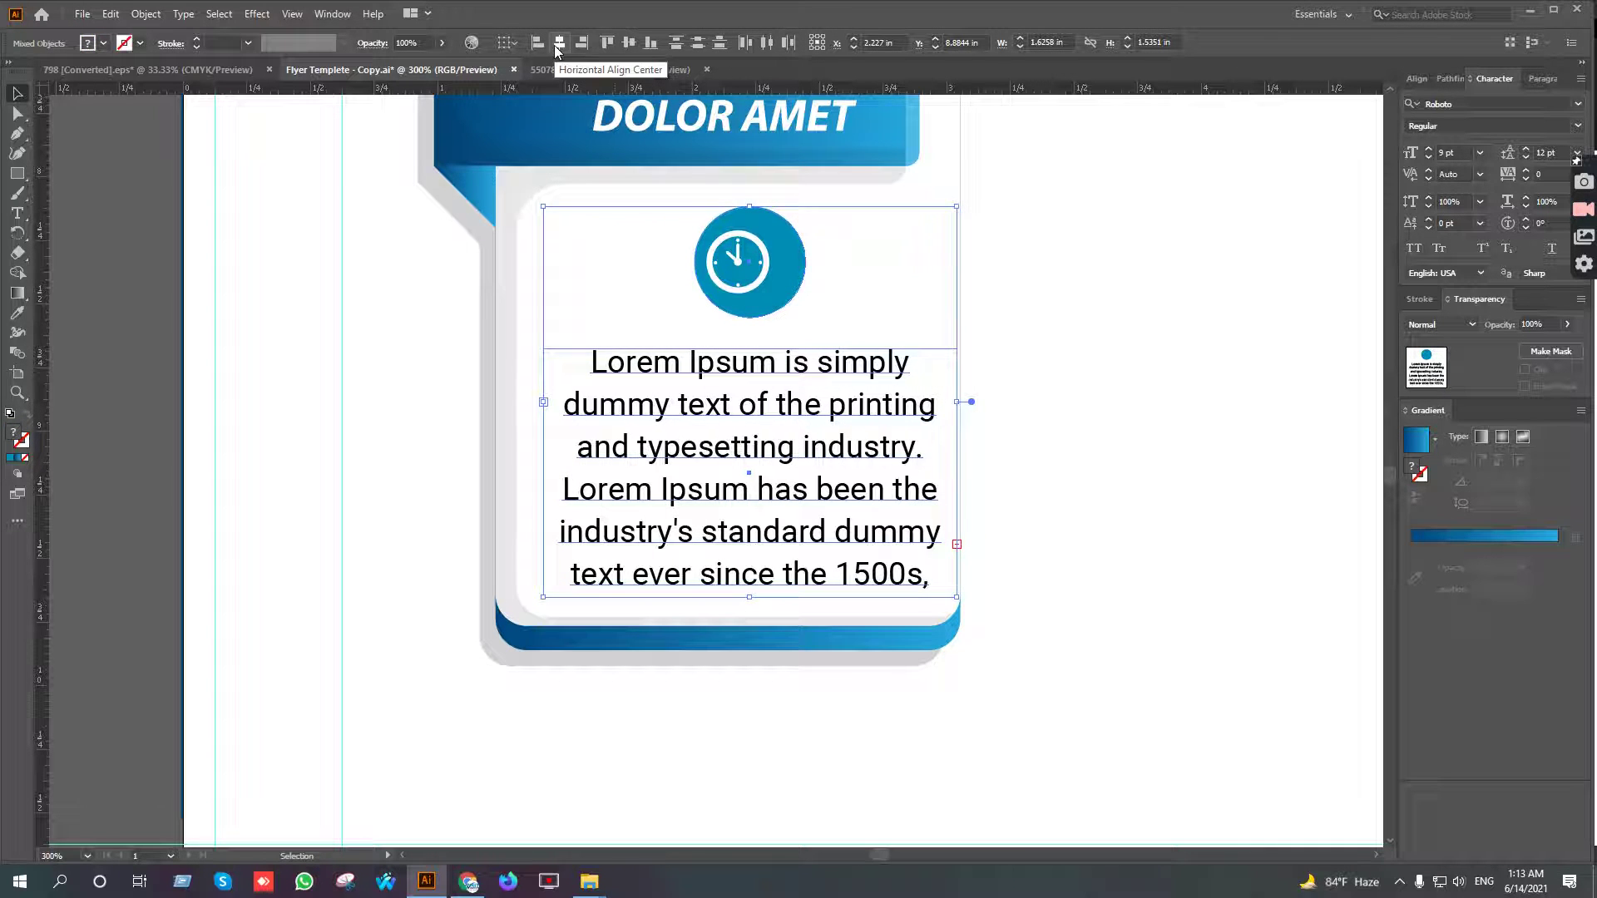
pyautogui.hotkey('ctrl', 'z')
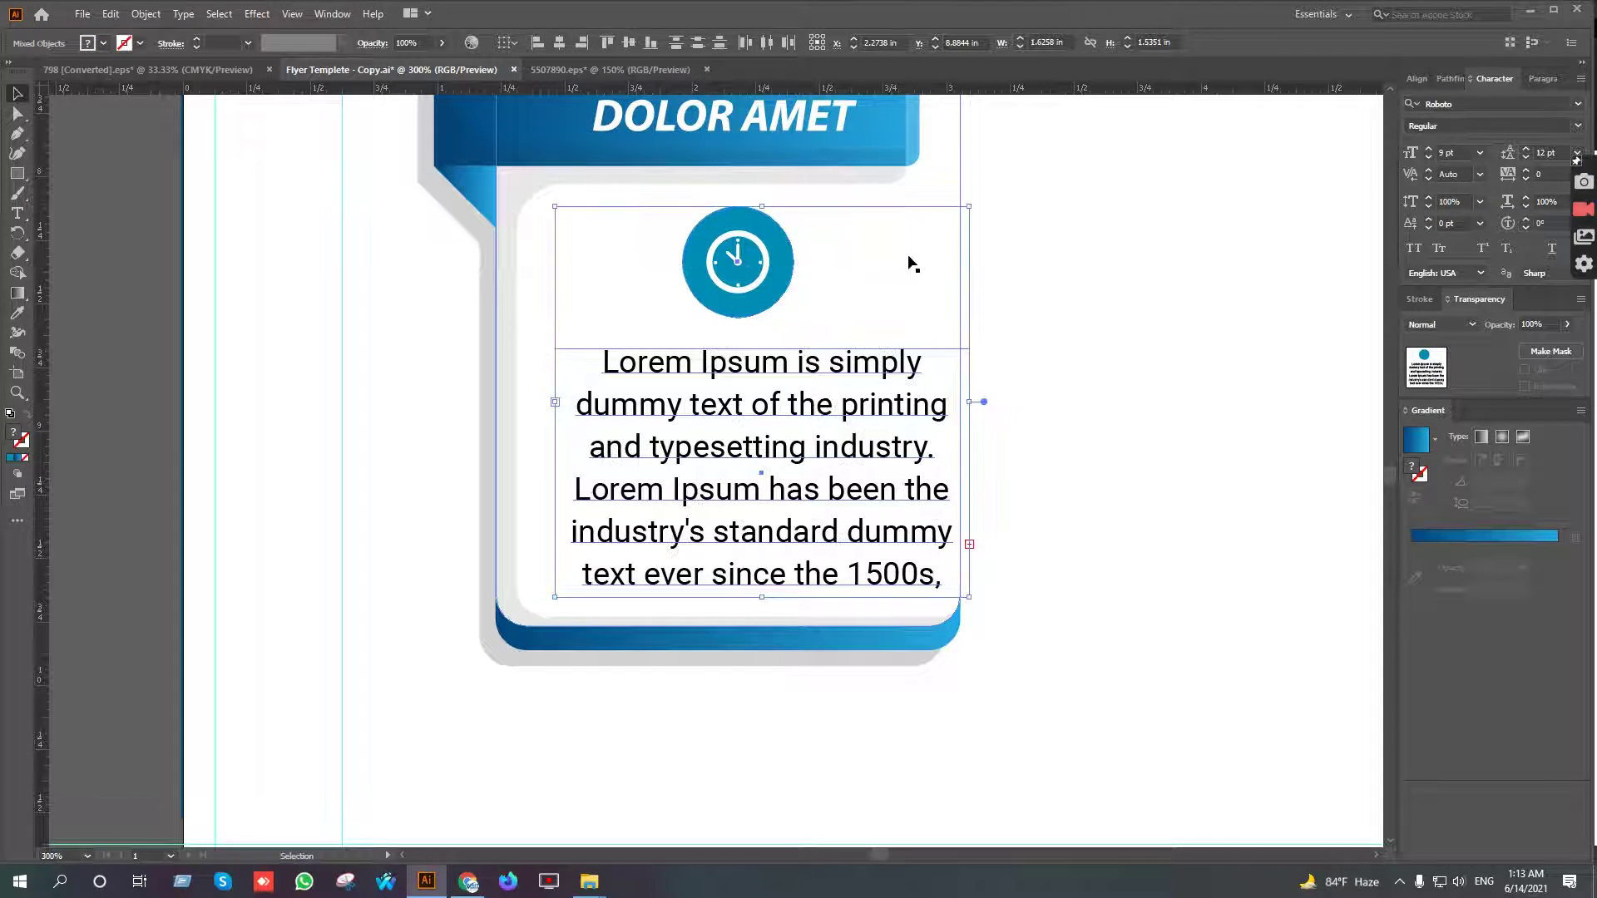
# Center the whole clock icon group and the body text frame horizontally on each other
pyautogui.click(1055, 274)
pyautogui.click(782, 265)
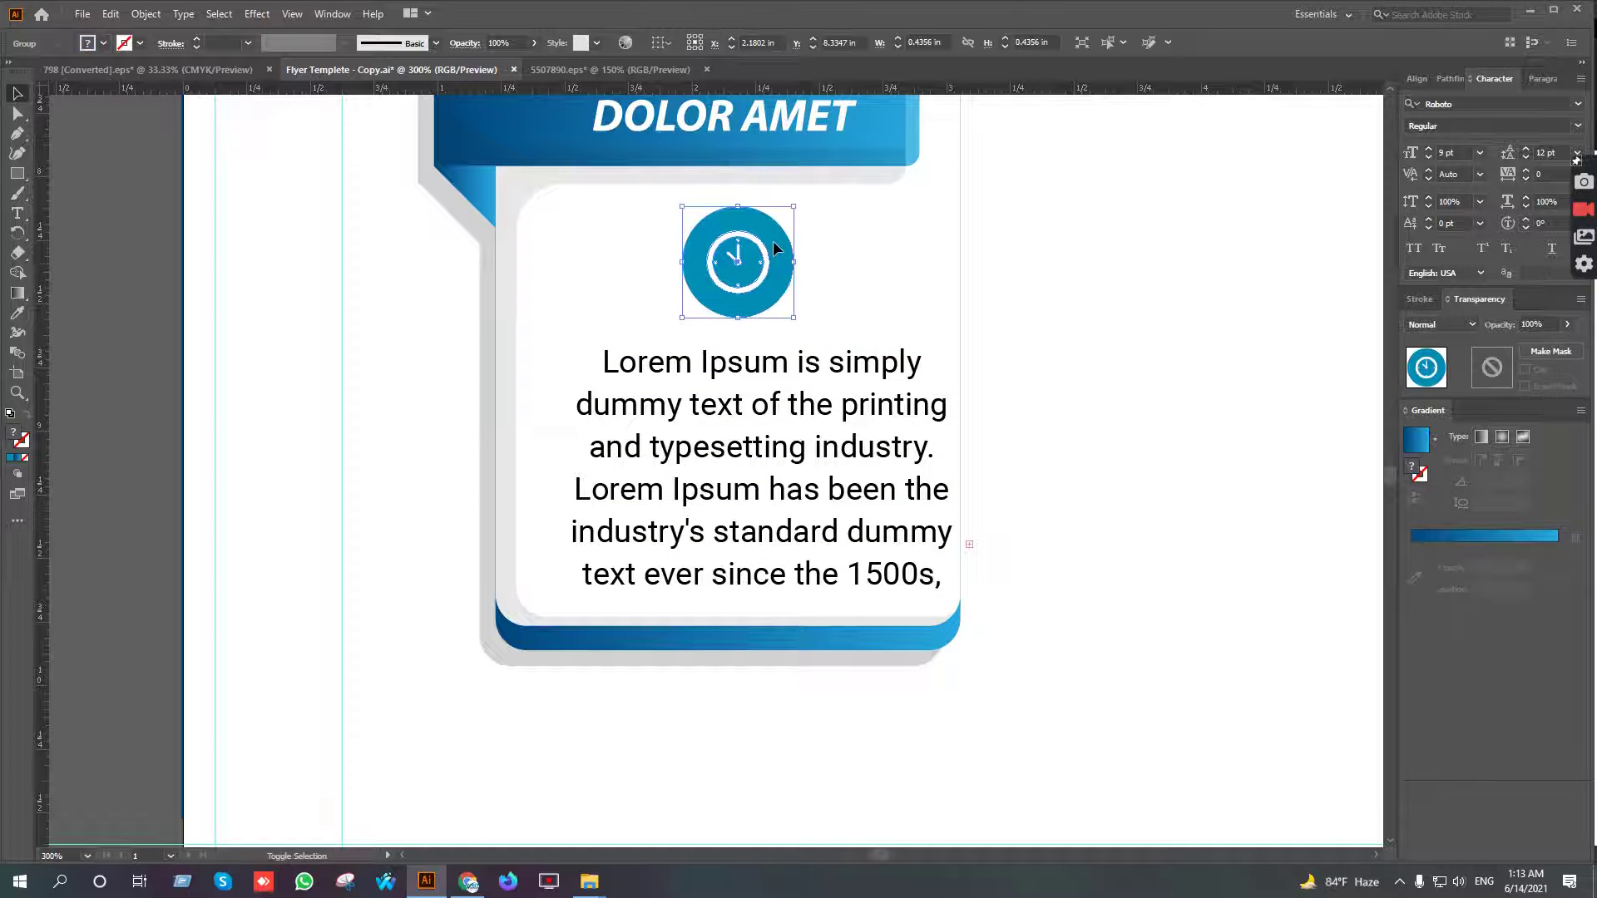
pyautogui.moveTo(773, 240); pyautogui.dragTo(1030, 262)
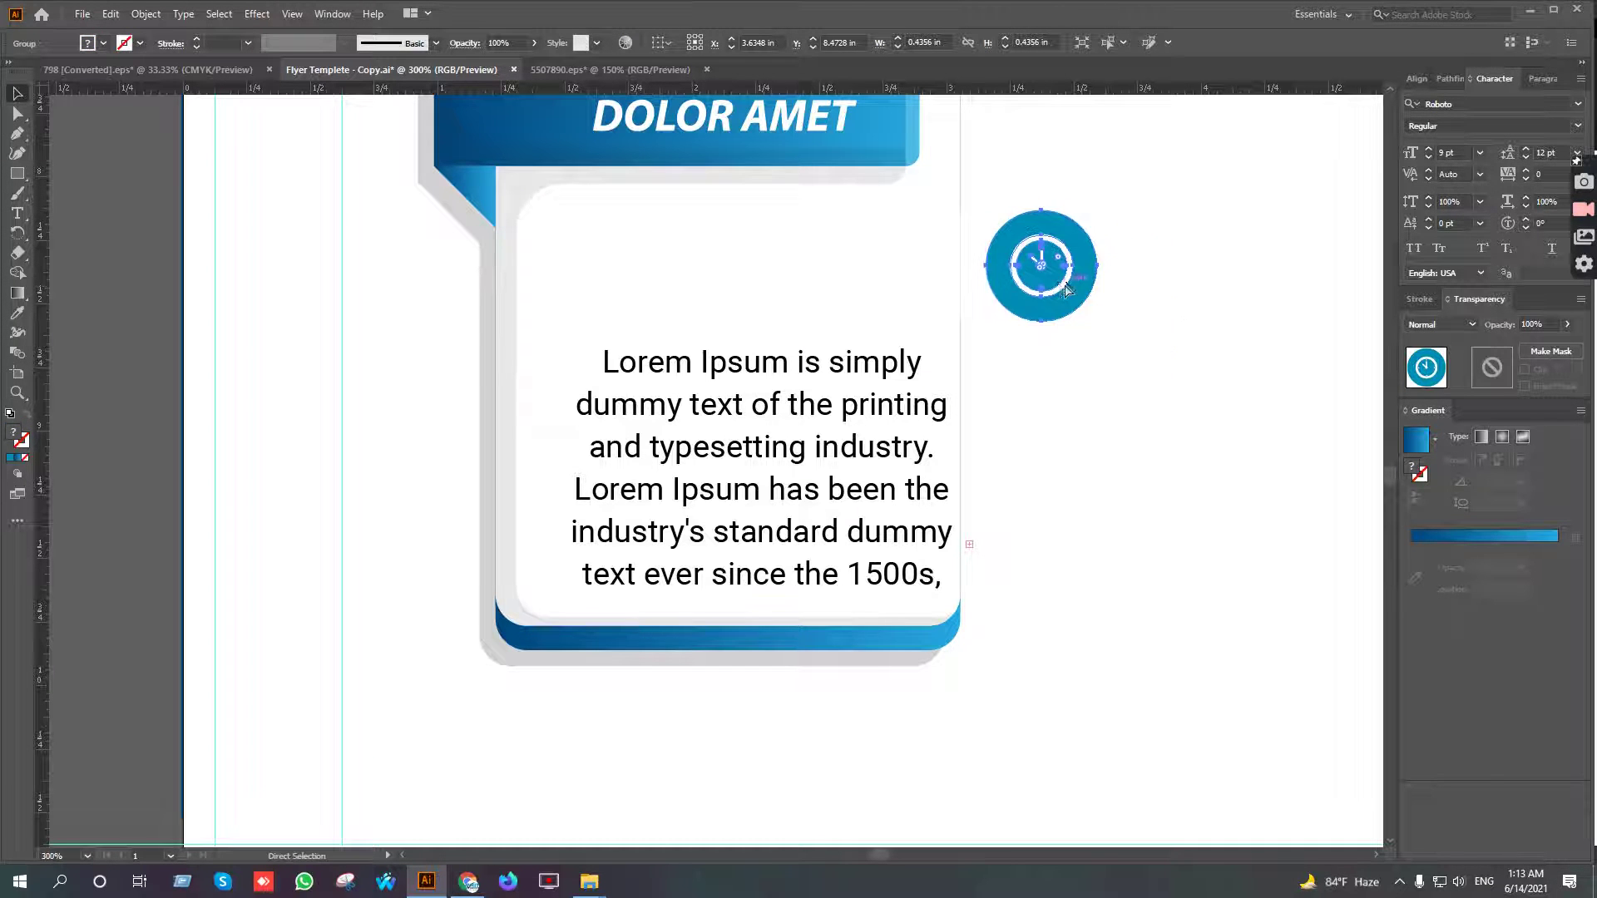
pyautogui.hotkey('ctrl', 'z')
pyautogui.hotkey('ctrl', 'z')
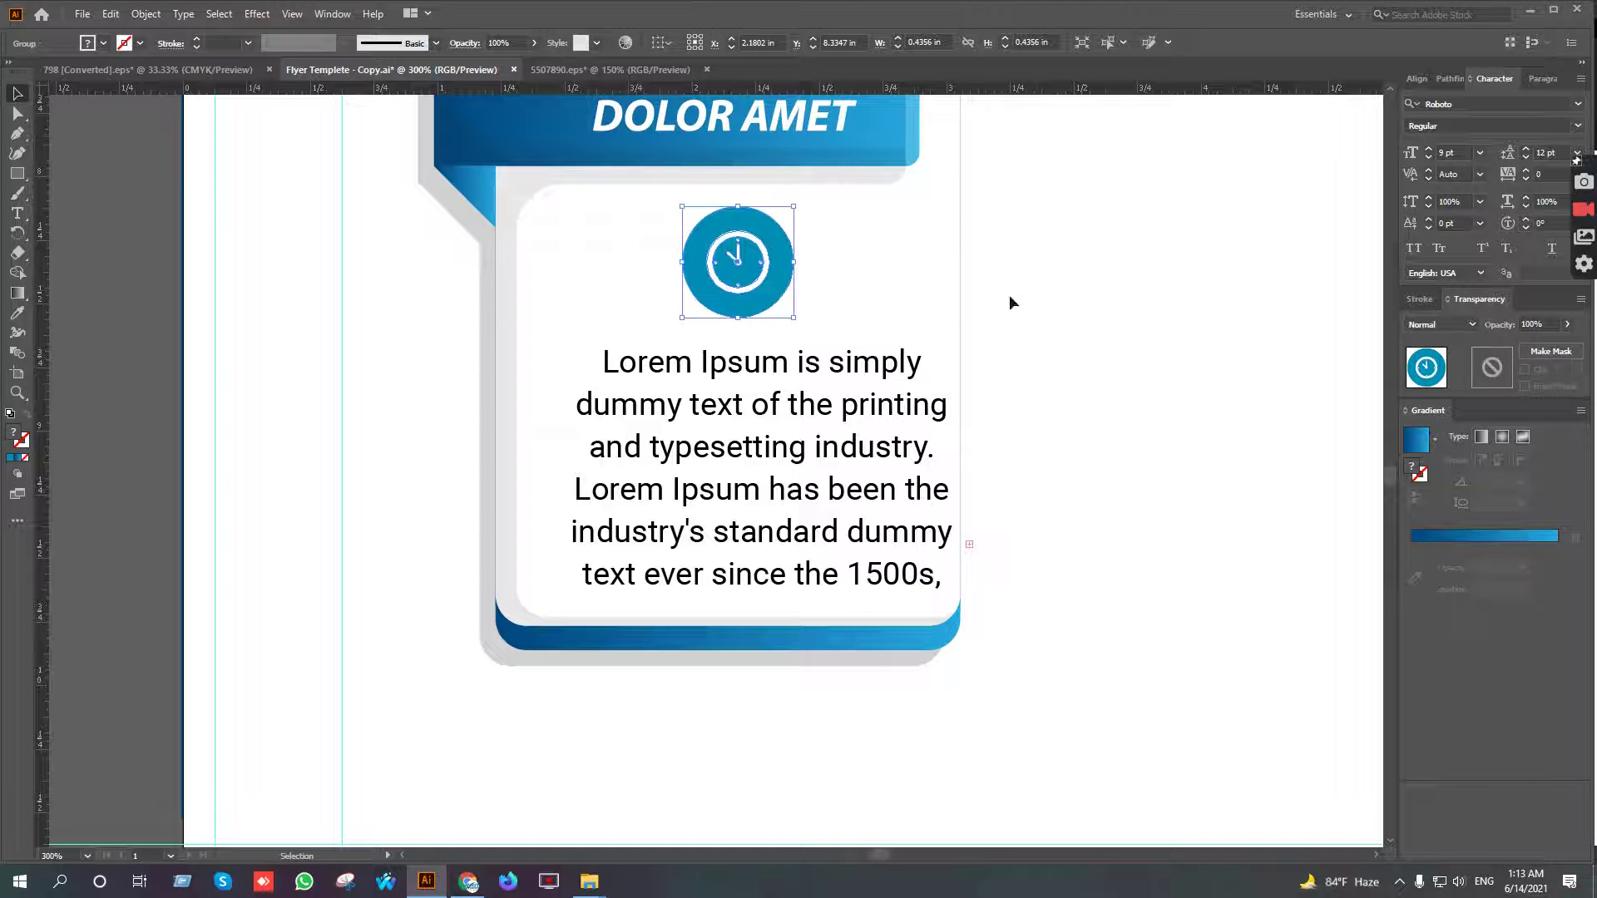
pyautogui.keyDown('shift'); pyautogui.click(884, 372); pyautogui.keyUp('shift')
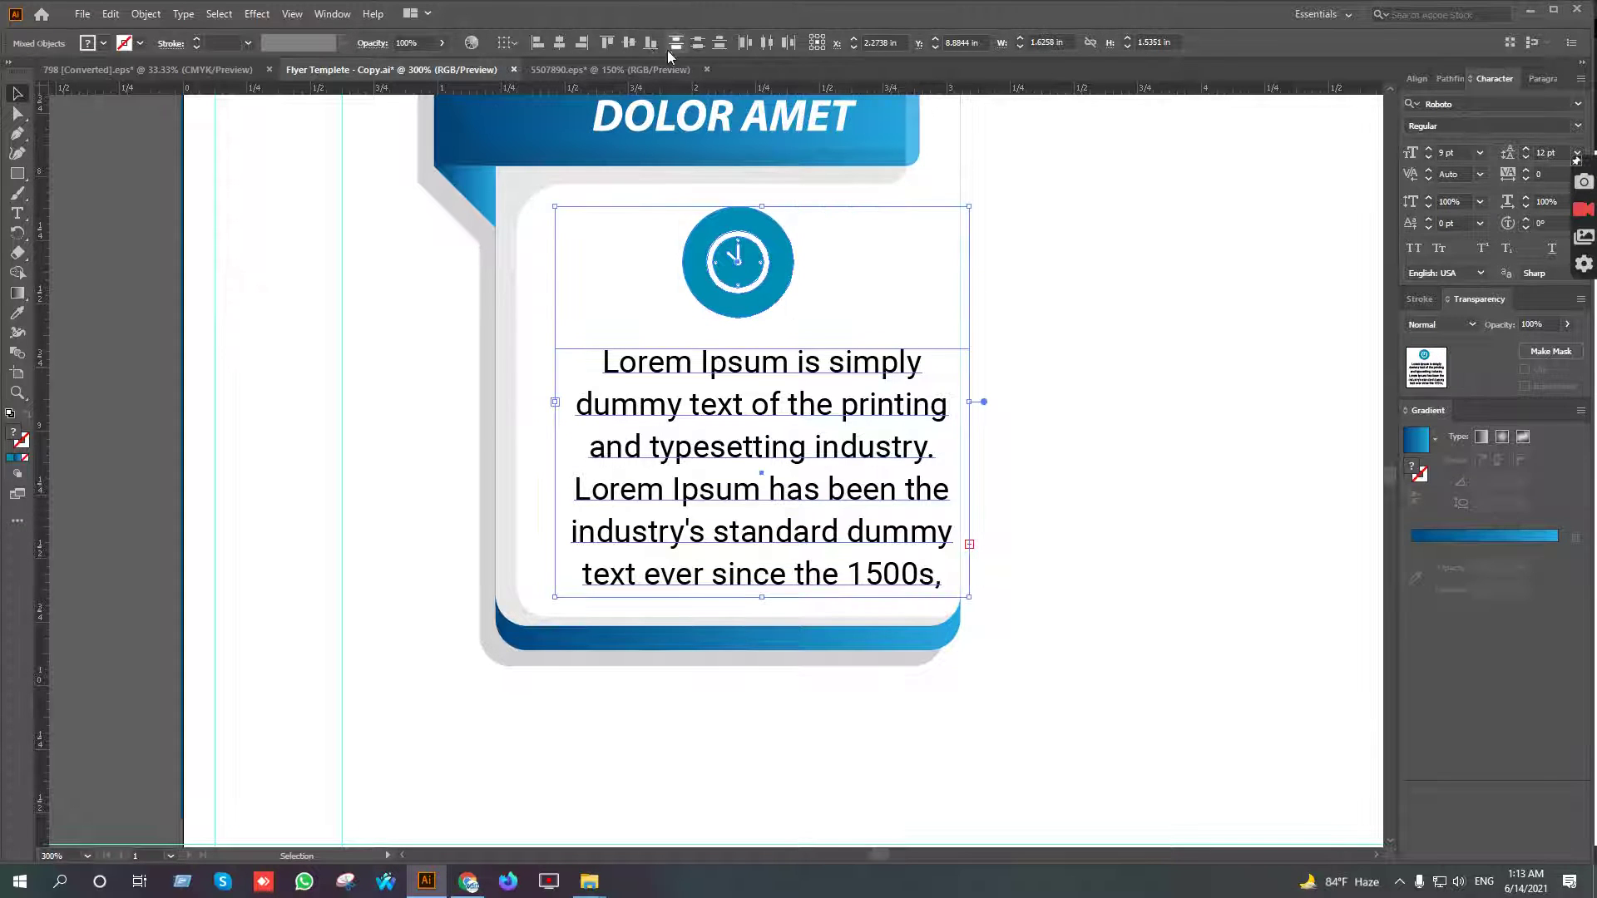
pyautogui.click(559, 44)
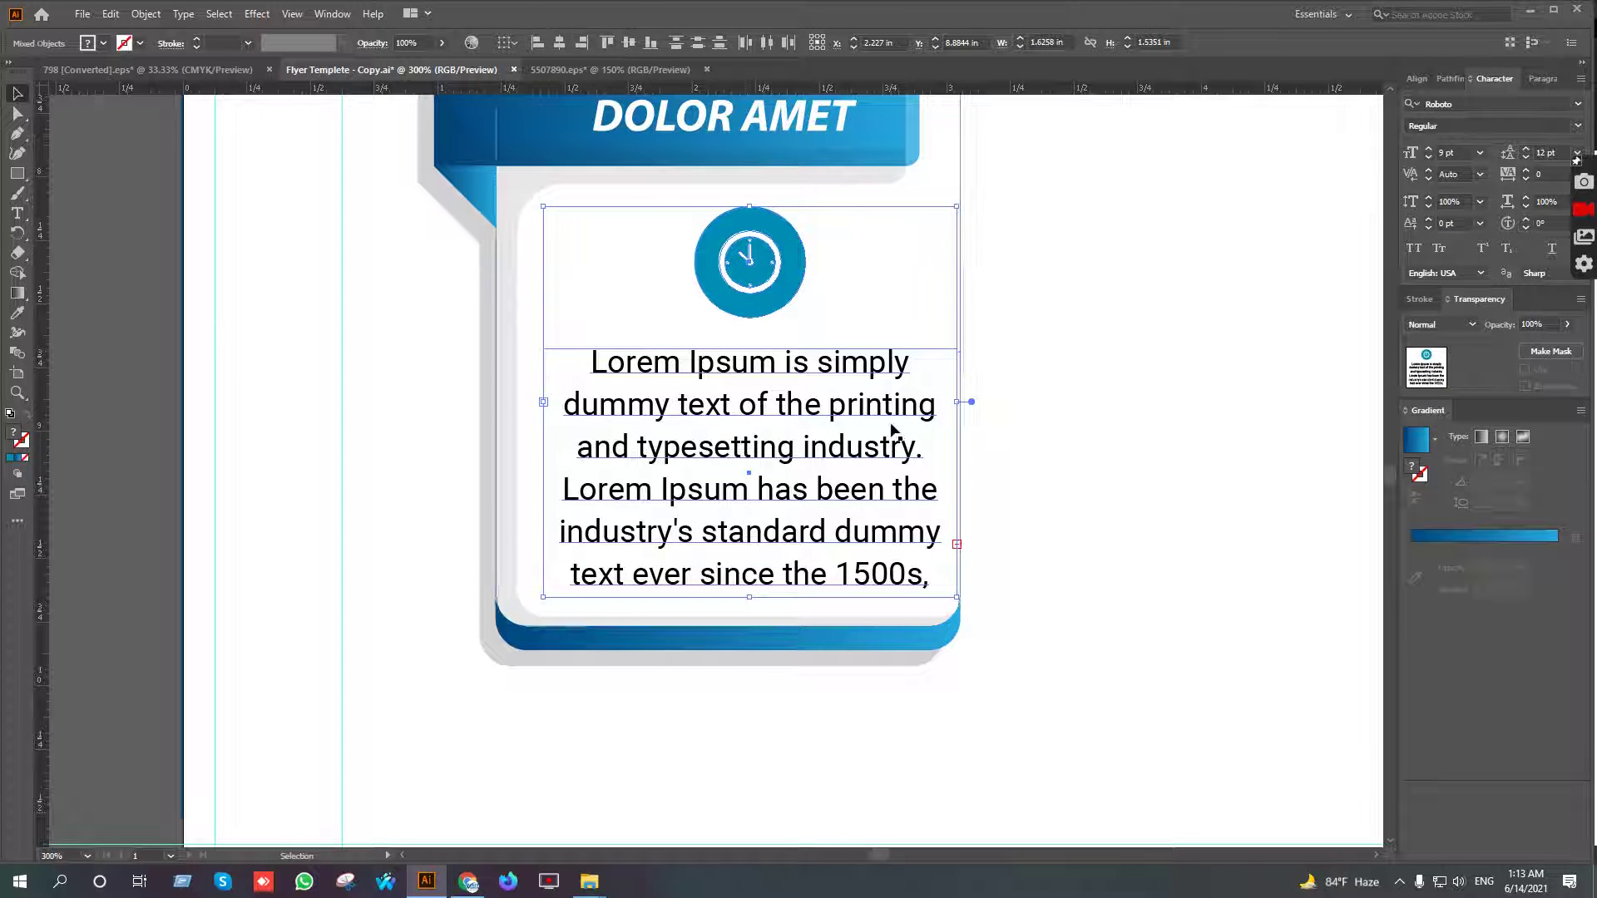
# Nudge the clock icon and body text together to the left until they sit centered in the card's white area
pyautogui.press('Left')
pyautogui.press('Left')
pyautogui.press('Left')
pyautogui.press('Left')
pyautogui.press('Left')
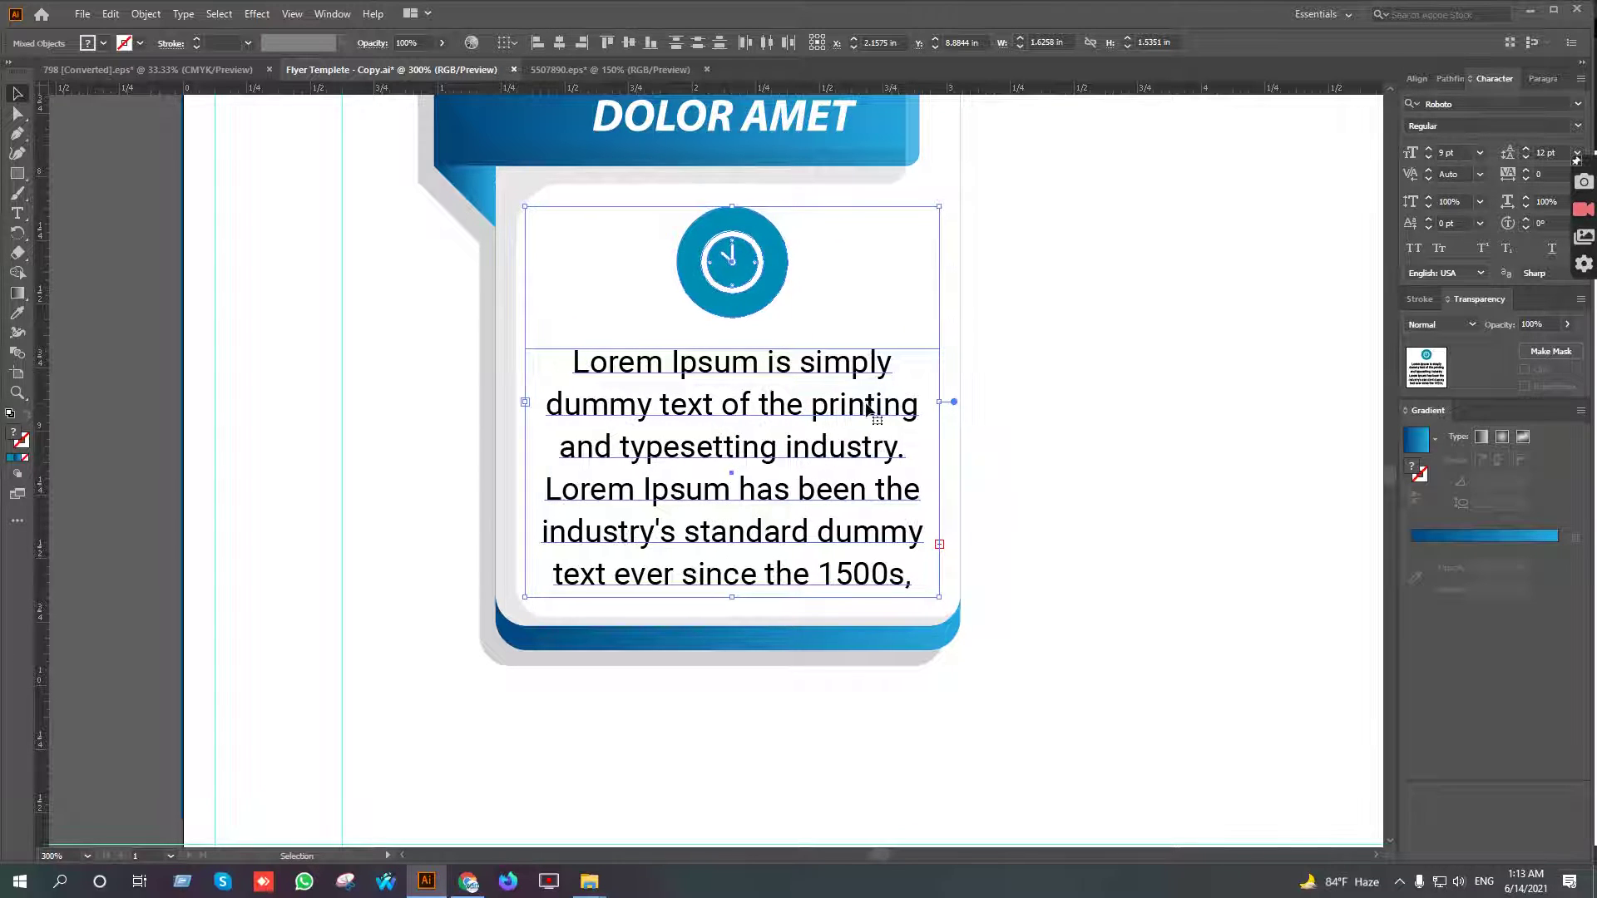
pyautogui.press('Right')
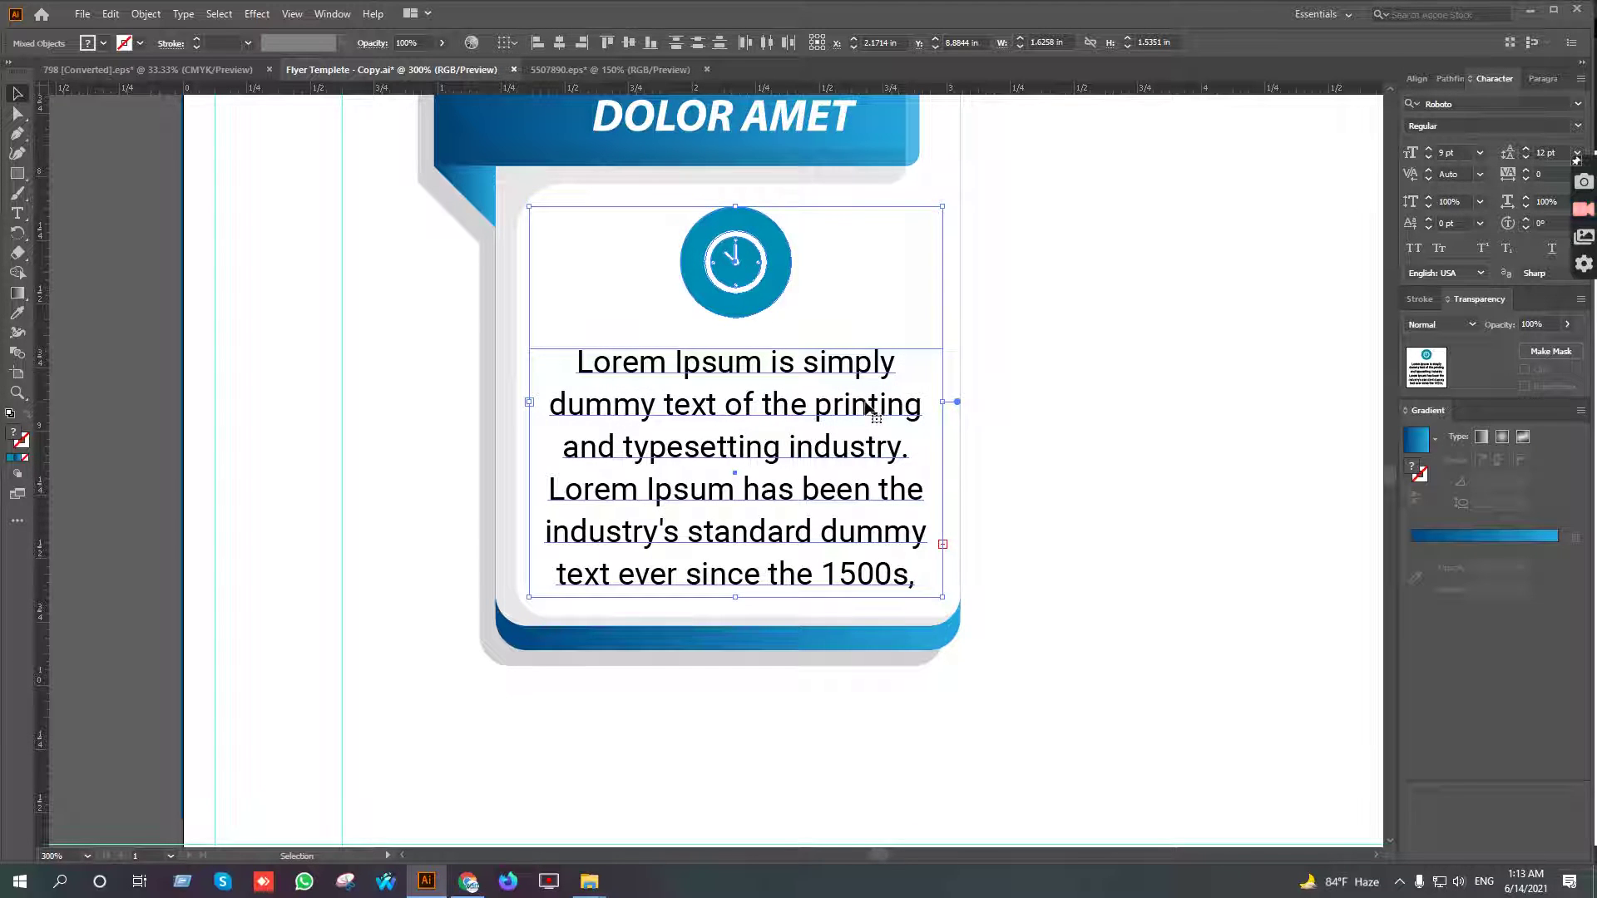
# Shift the clock icon and body text one last nudge left within the card and deselect them
pyautogui.press('Left')
pyautogui.click(1101, 441)
pyautogui.scroll(-1, 913, 447)
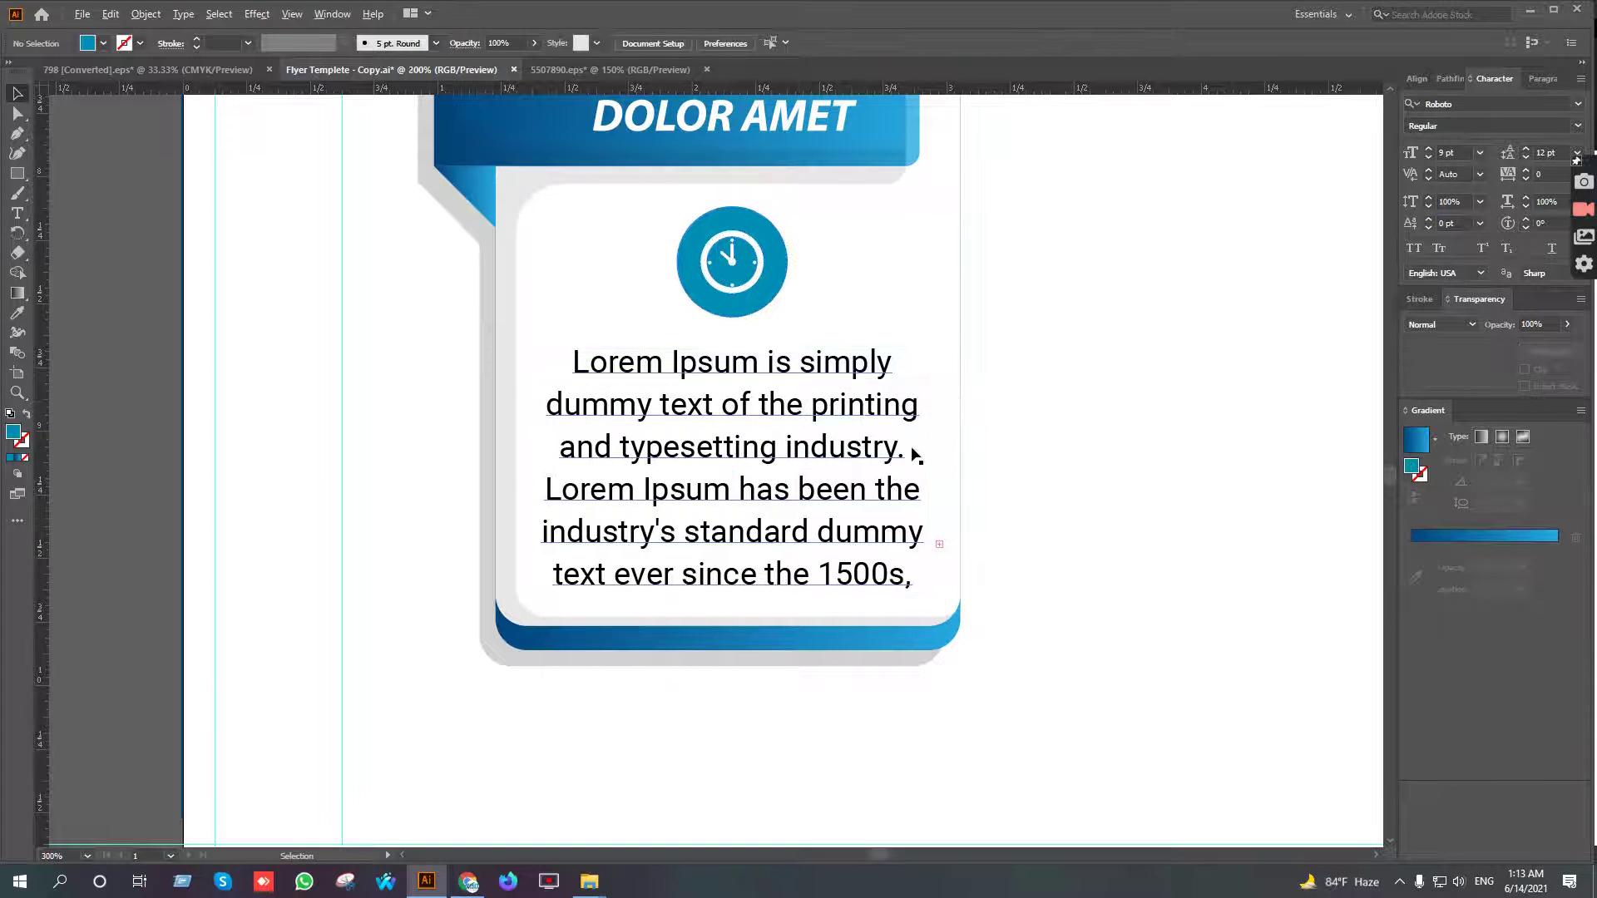
pyautogui.scroll(-4, 914, 453)
pyautogui.scroll(3, 779, 592)
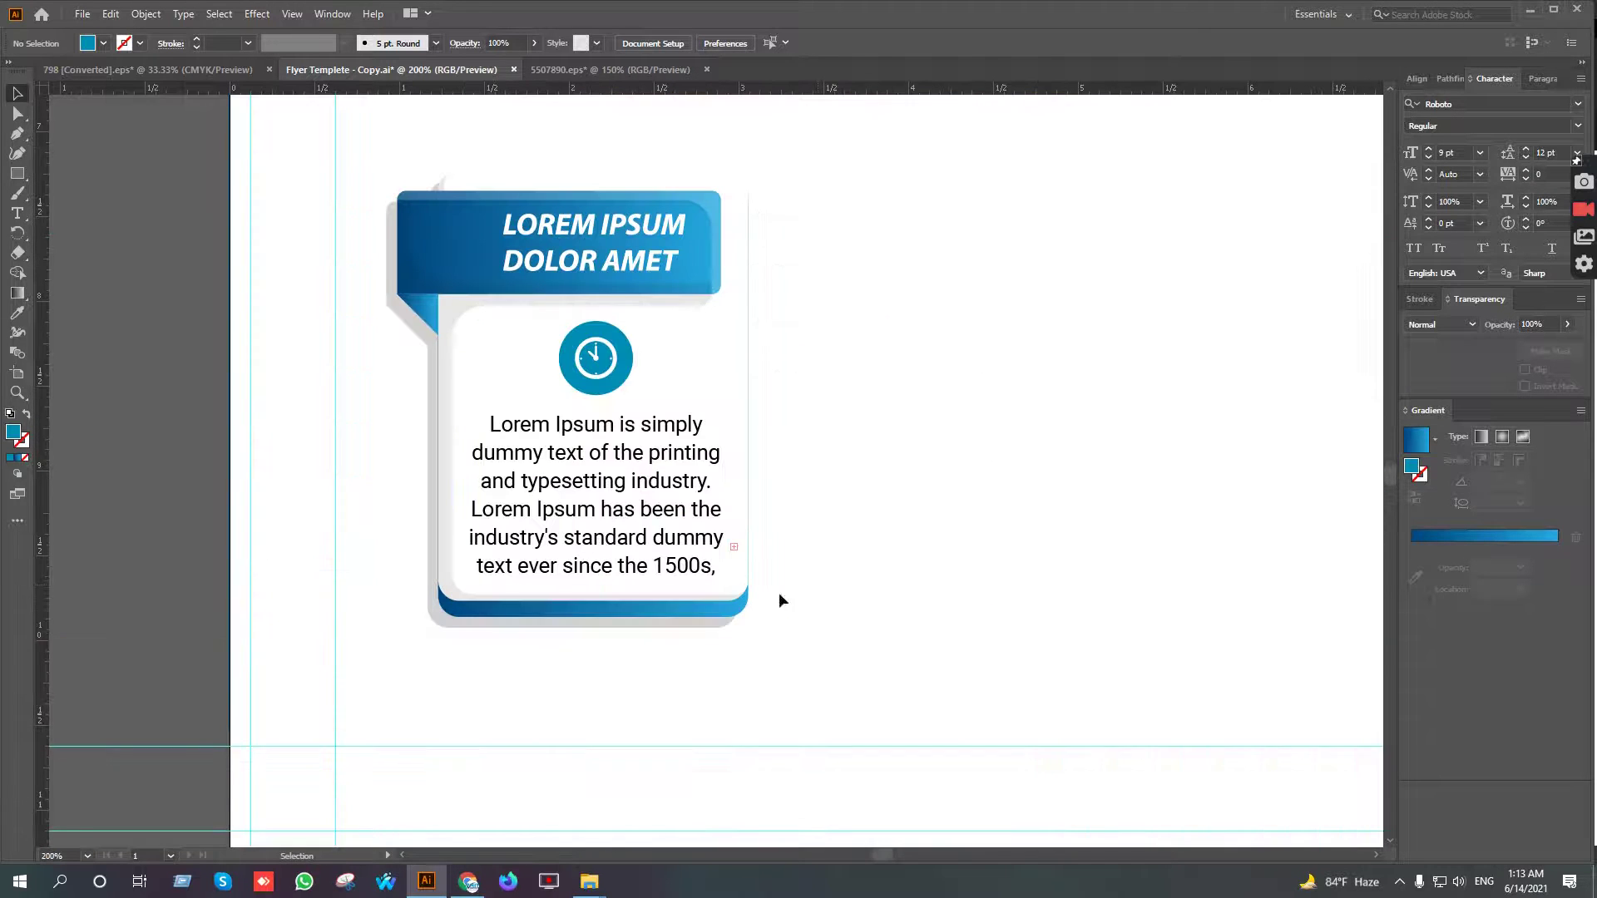
# Remove "the 1500s," and the overflowing text after it so the card's body text ends with "text ever since"
pyautogui.click(721, 539)
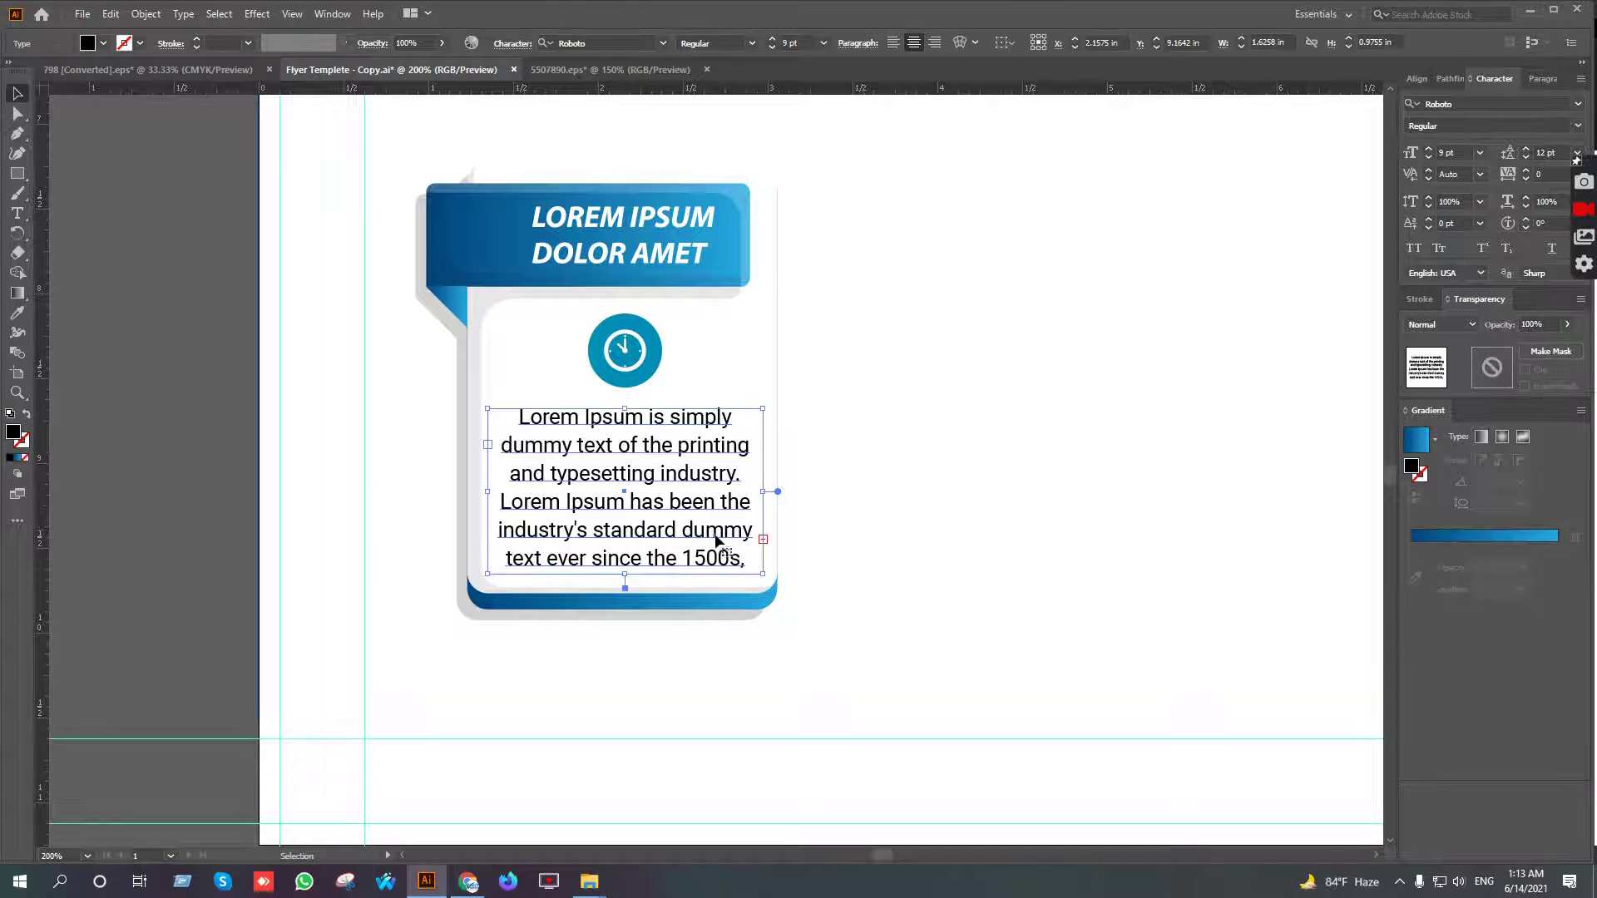
pyautogui.click(17, 213)
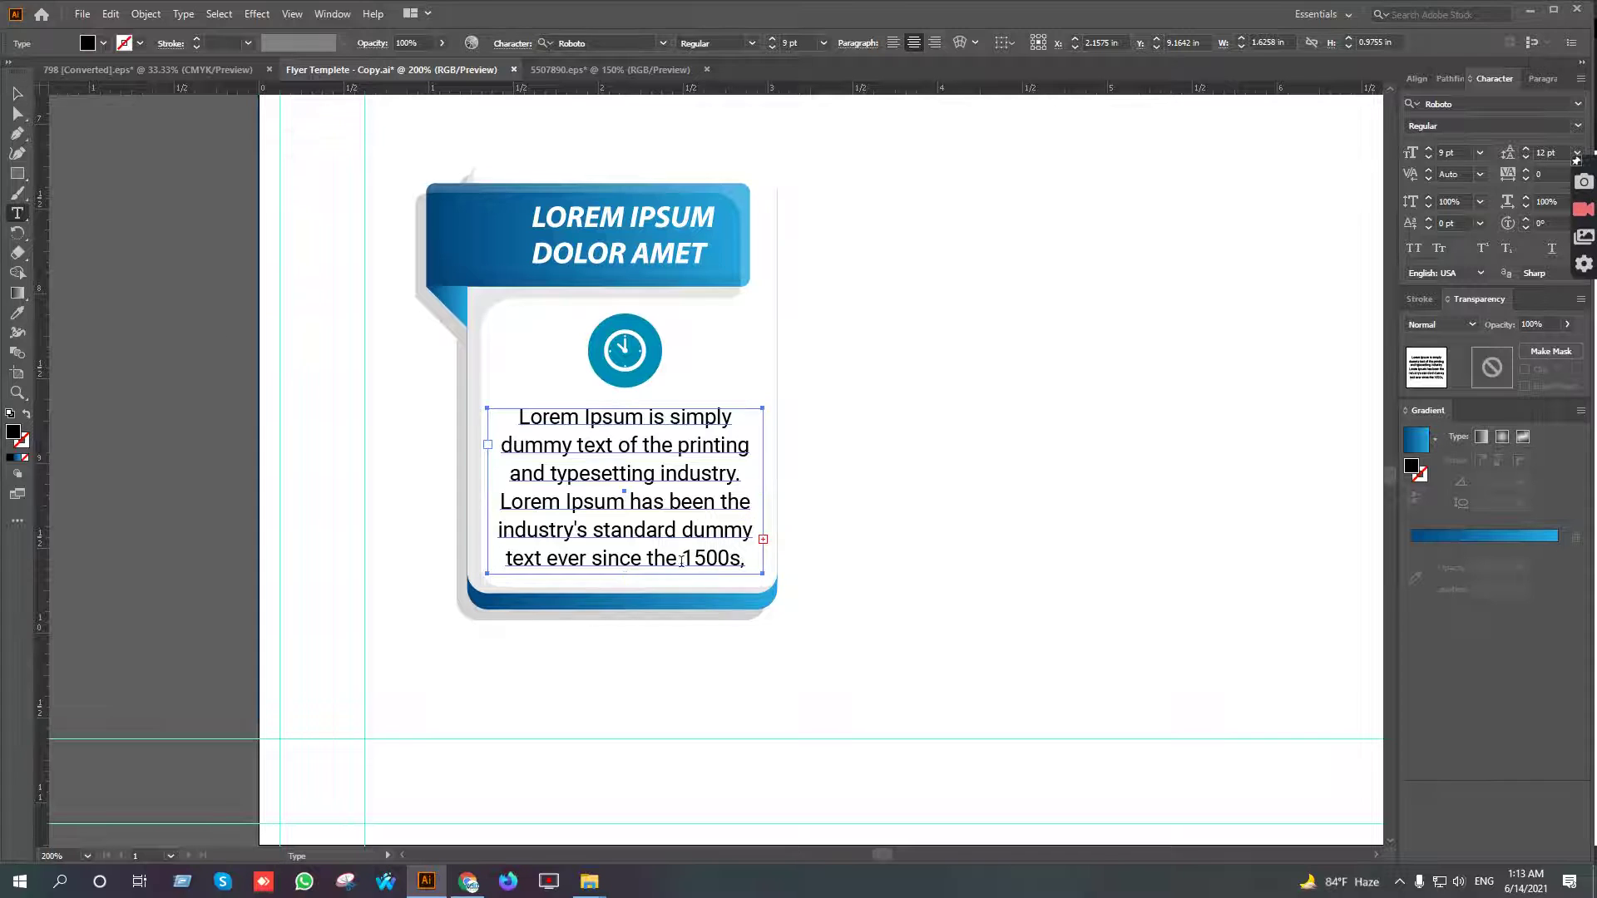
pyautogui.moveTo(647, 557); pyautogui.dragTo(781, 552)
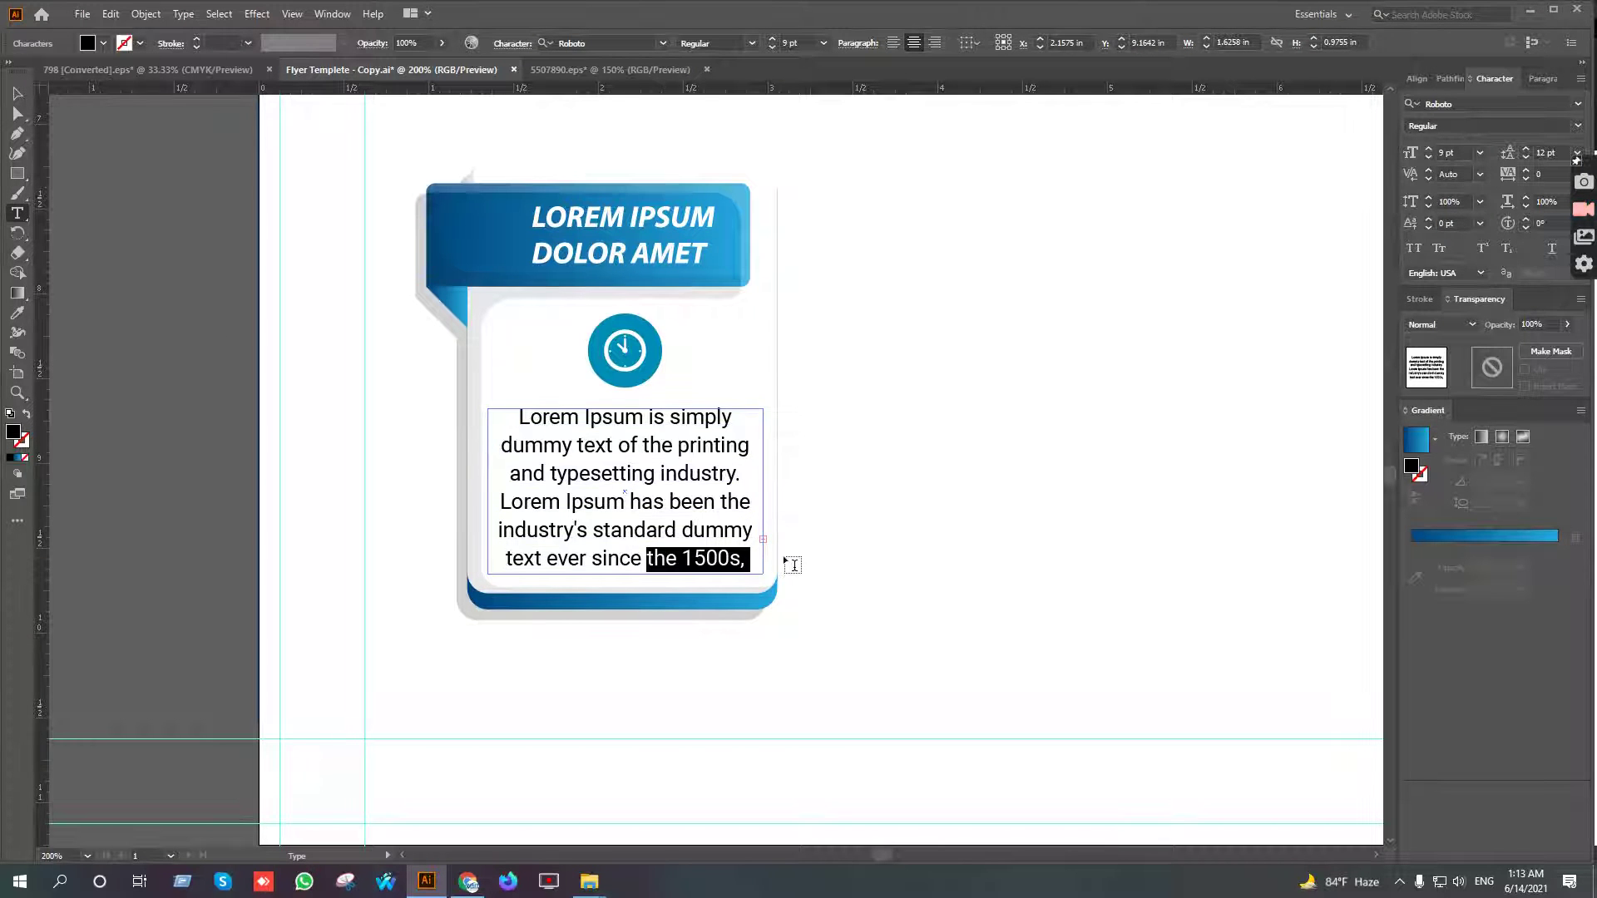
pyautogui.write('when')
pyautogui.moveTo(679, 554); pyautogui.dragTo(766, 550)
pyautogui.press('BackSpace')
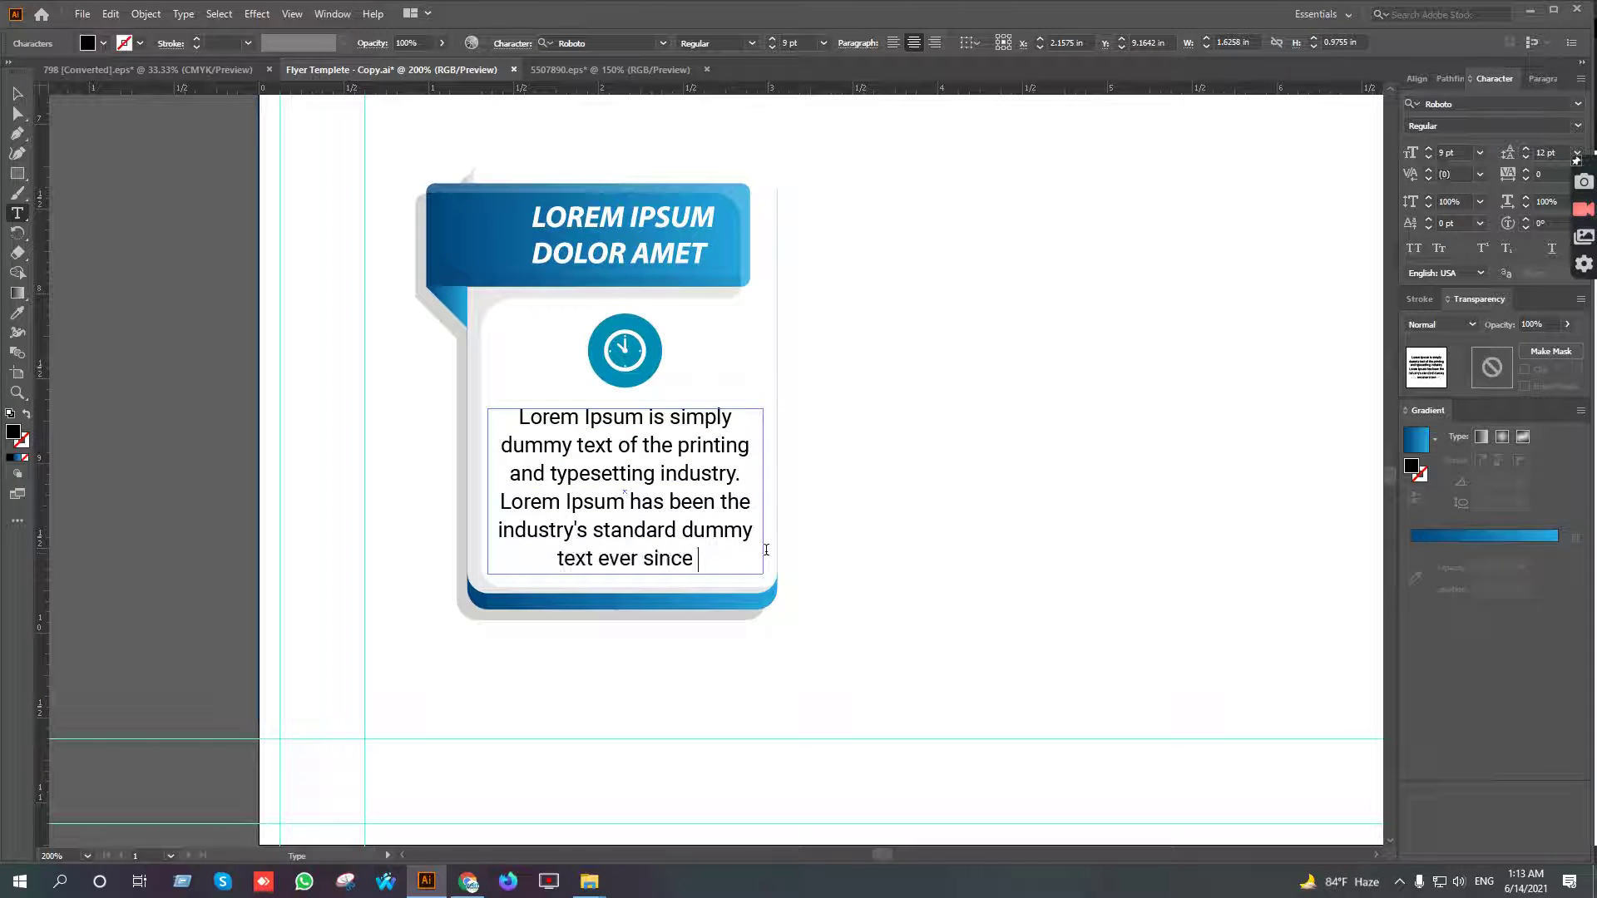
pyautogui.press('Escape')
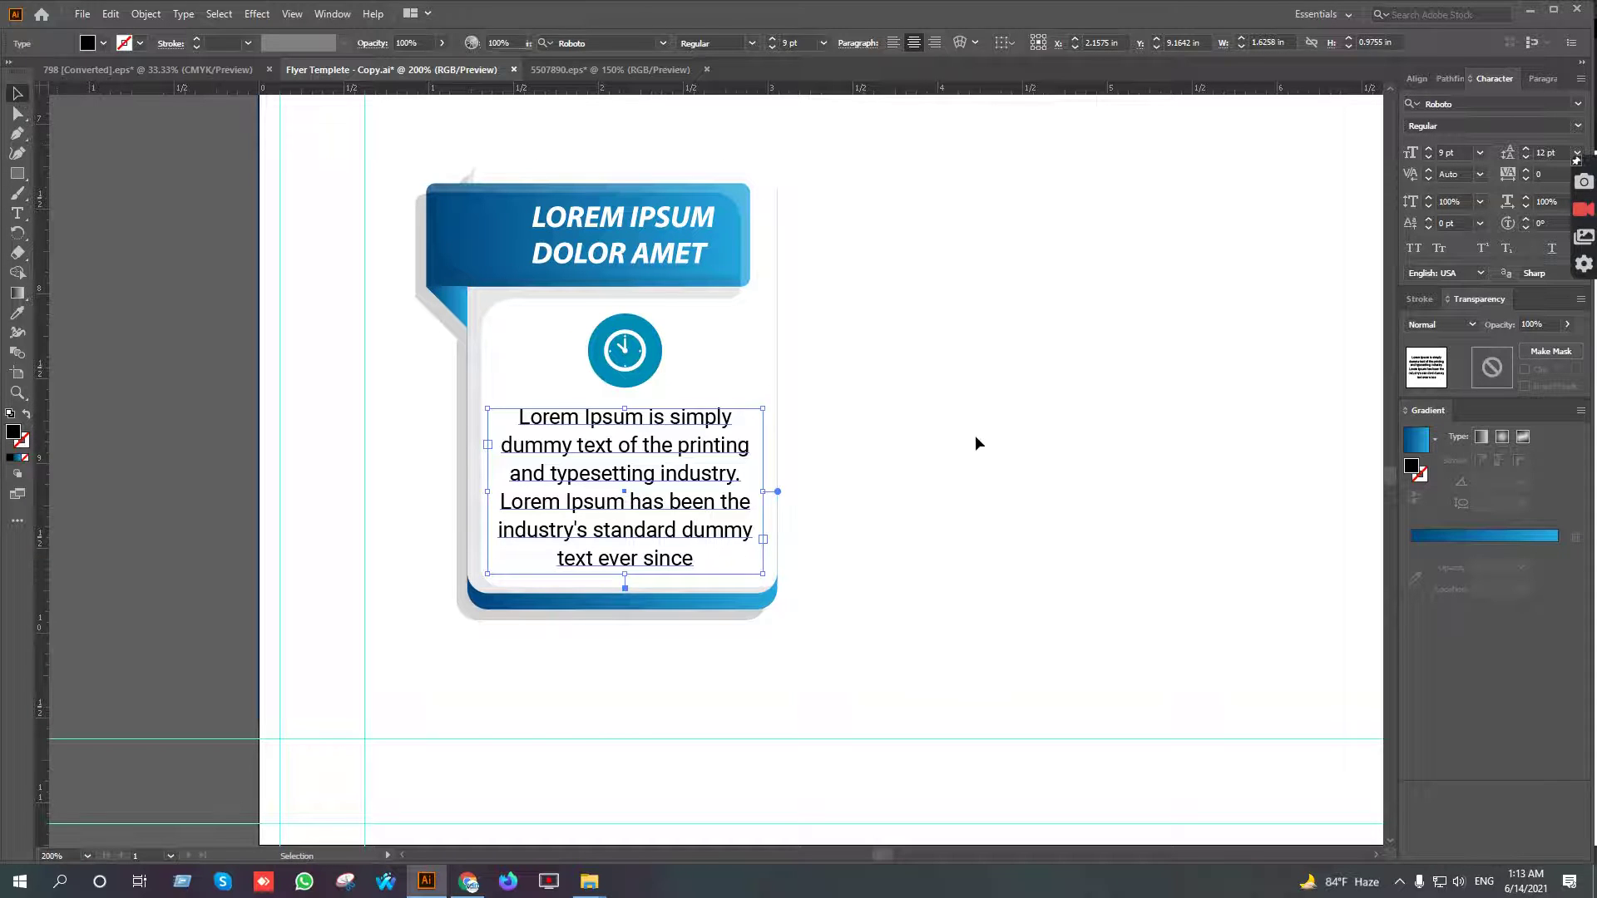
pyautogui.click(974, 436)
# Group the finished card and duplicate it twice to the right, forming an evenly spaced row of three cards
pyautogui.scroll(1, 980, 544)
pyautogui.scroll(-1, 979, 541)
pyautogui.moveTo(537, 270); pyautogui.dragTo(902, 667)
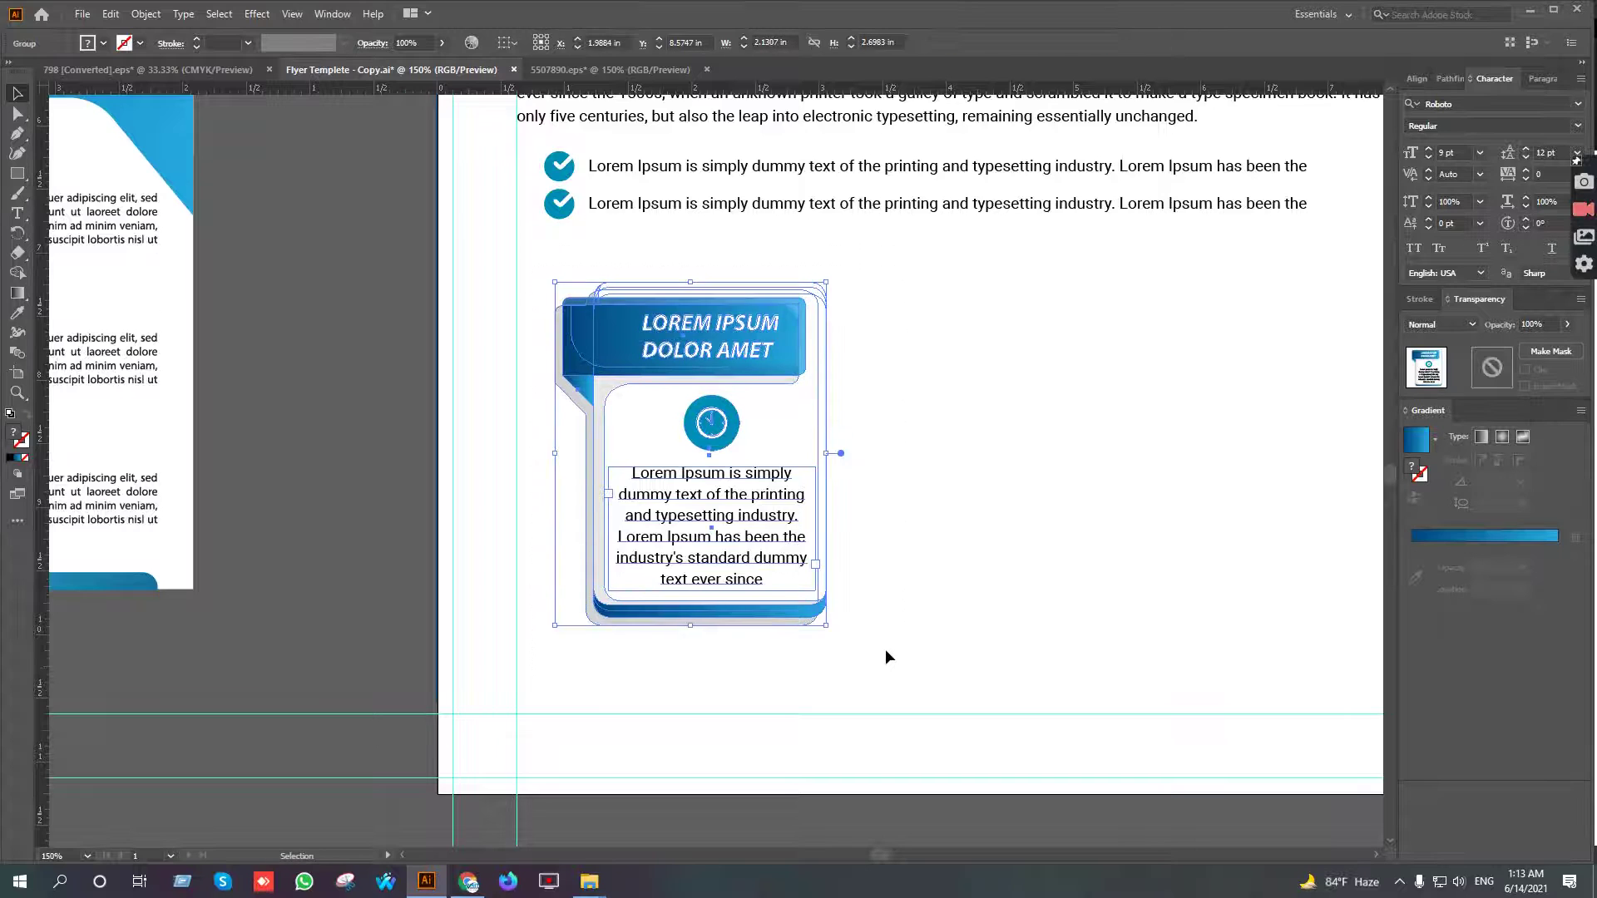
pyautogui.scroll(-1, 885, 649)
pyautogui.moveTo(747, 548)
pyautogui.mouseDown()
pyautogui.moveTo(585, 522)
pyautogui.moveTo(757, 520)
pyautogui.mouseUp()
pyautogui.hotkey('ctrl', 'd')
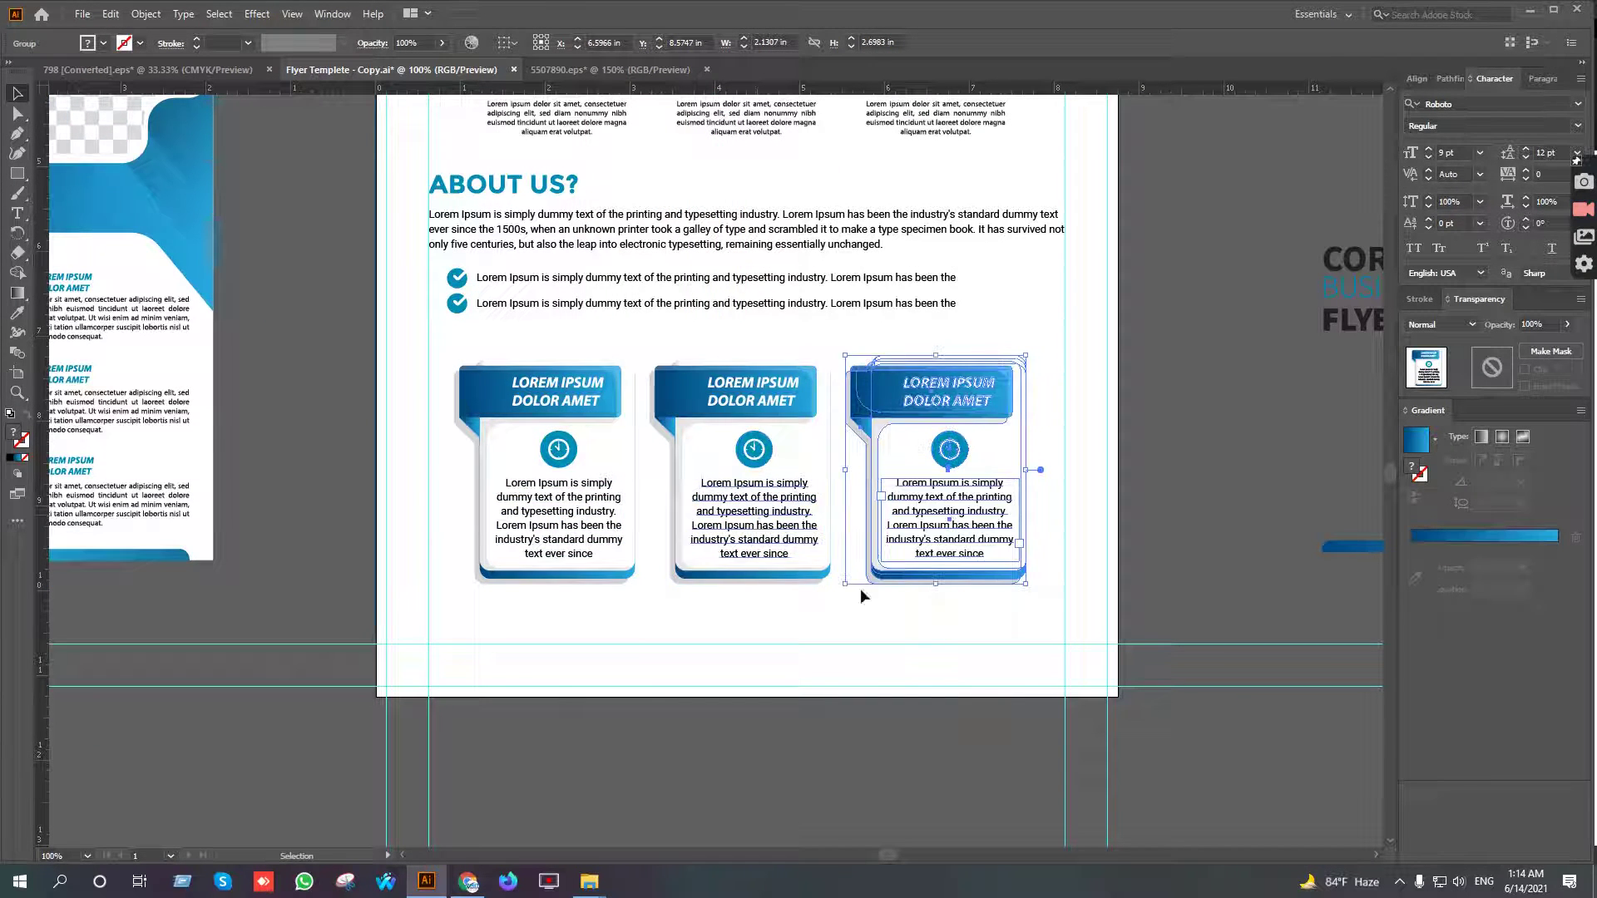
pyautogui.click(1127, 507)
# Ungroup the third card and delete its clock icon
pyautogui.moveTo(948, 543); pyautogui.dragTo(826, 540)
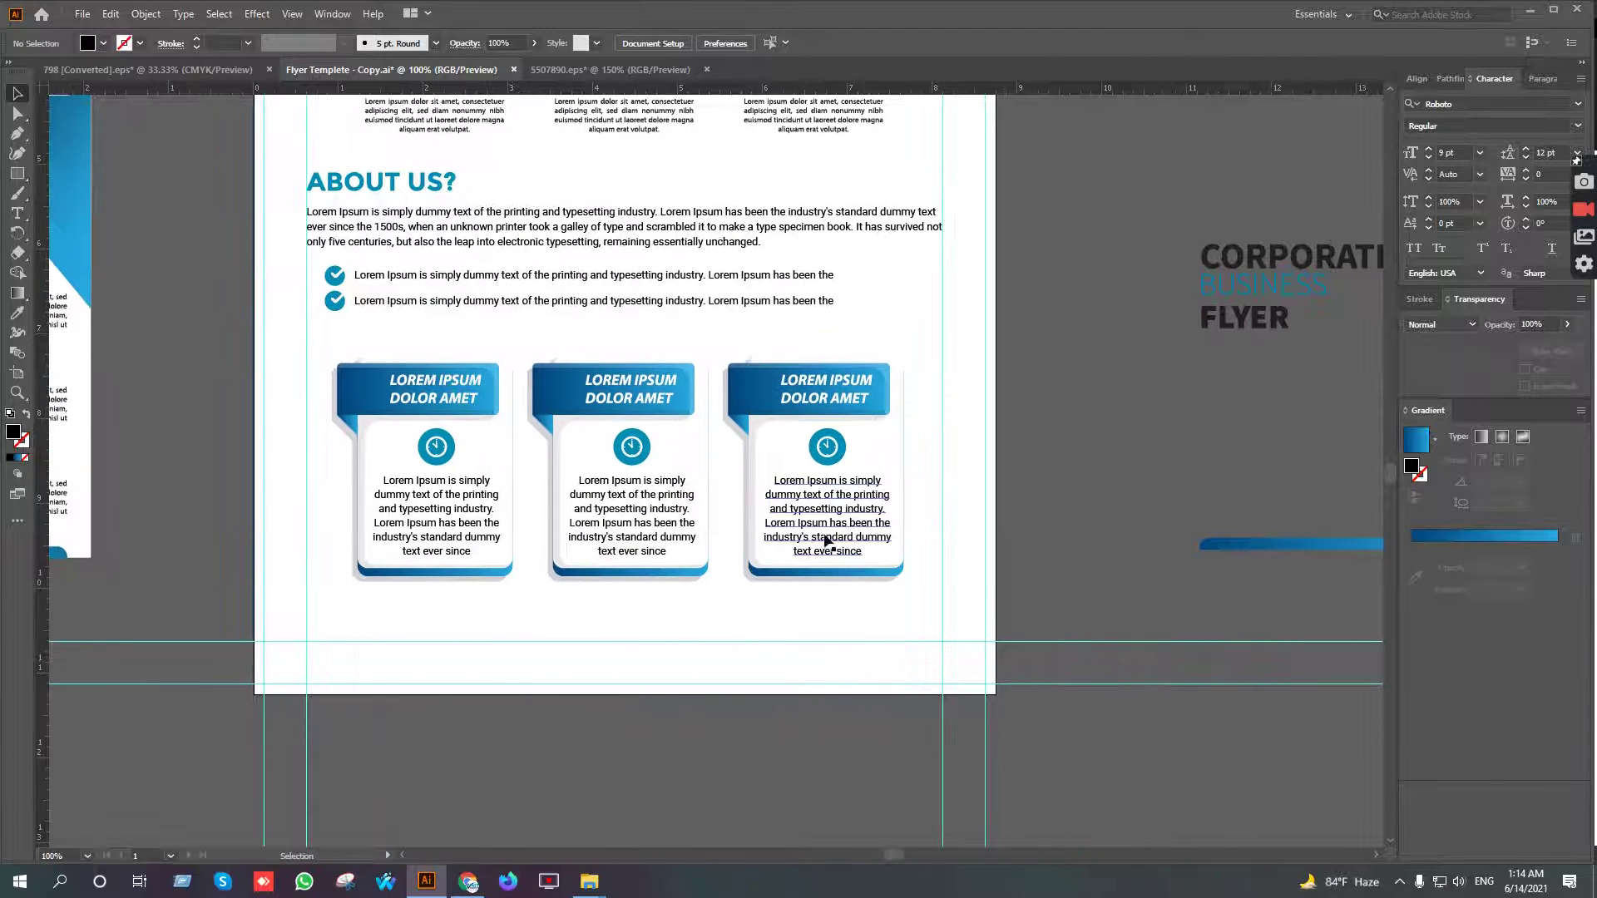
pyautogui.rightClick(841, 441)
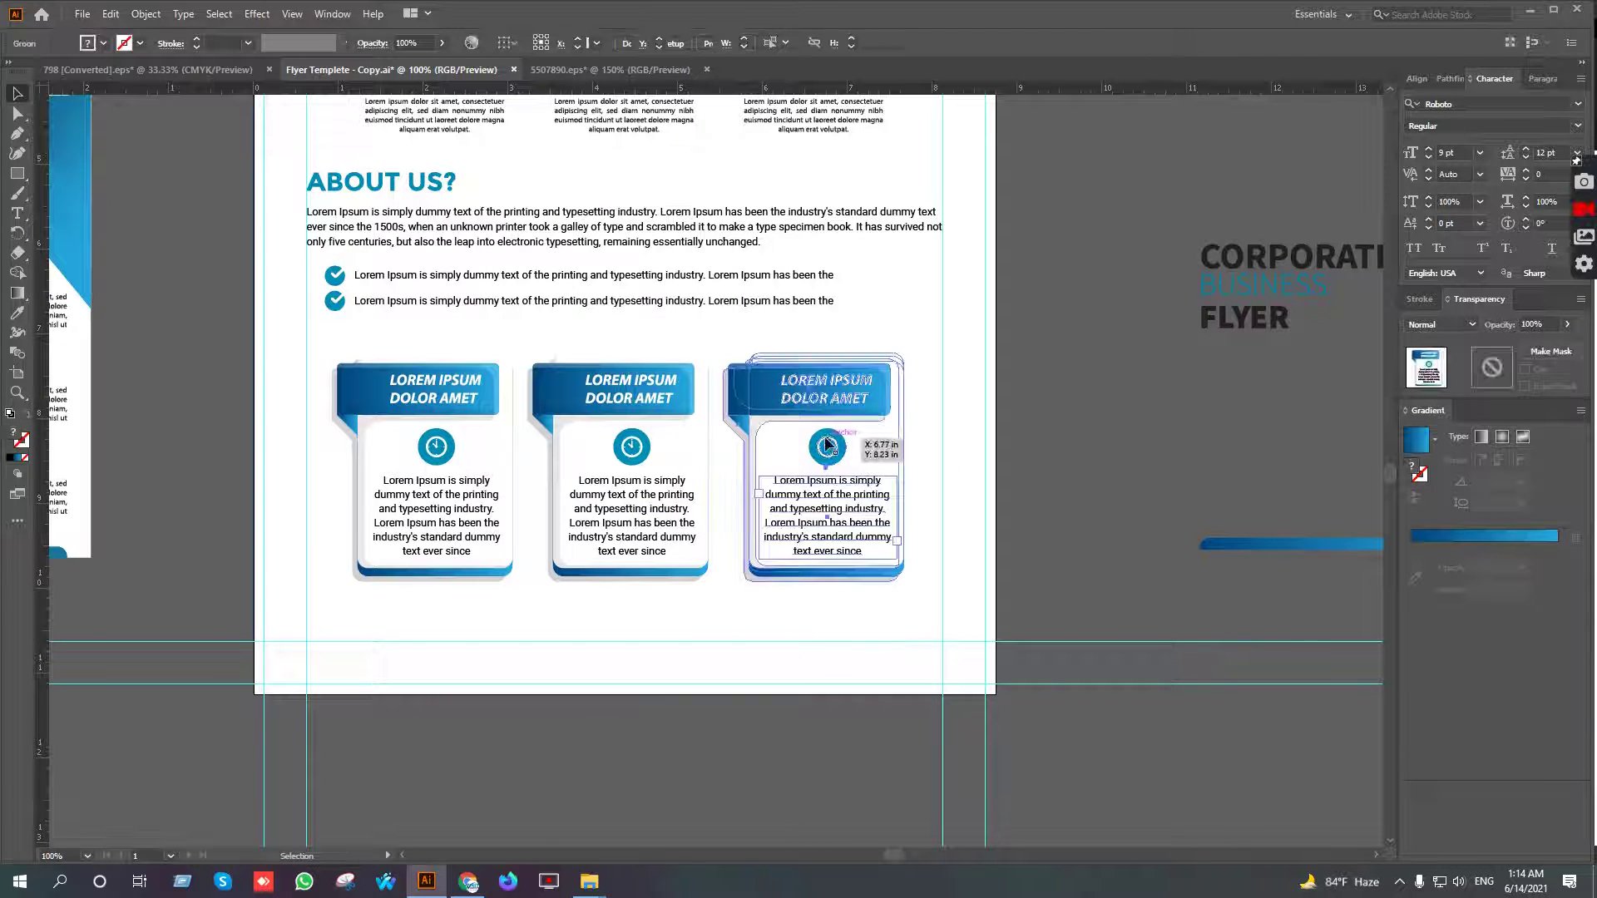
pyautogui.click(897, 577)
pyautogui.click(1055, 510)
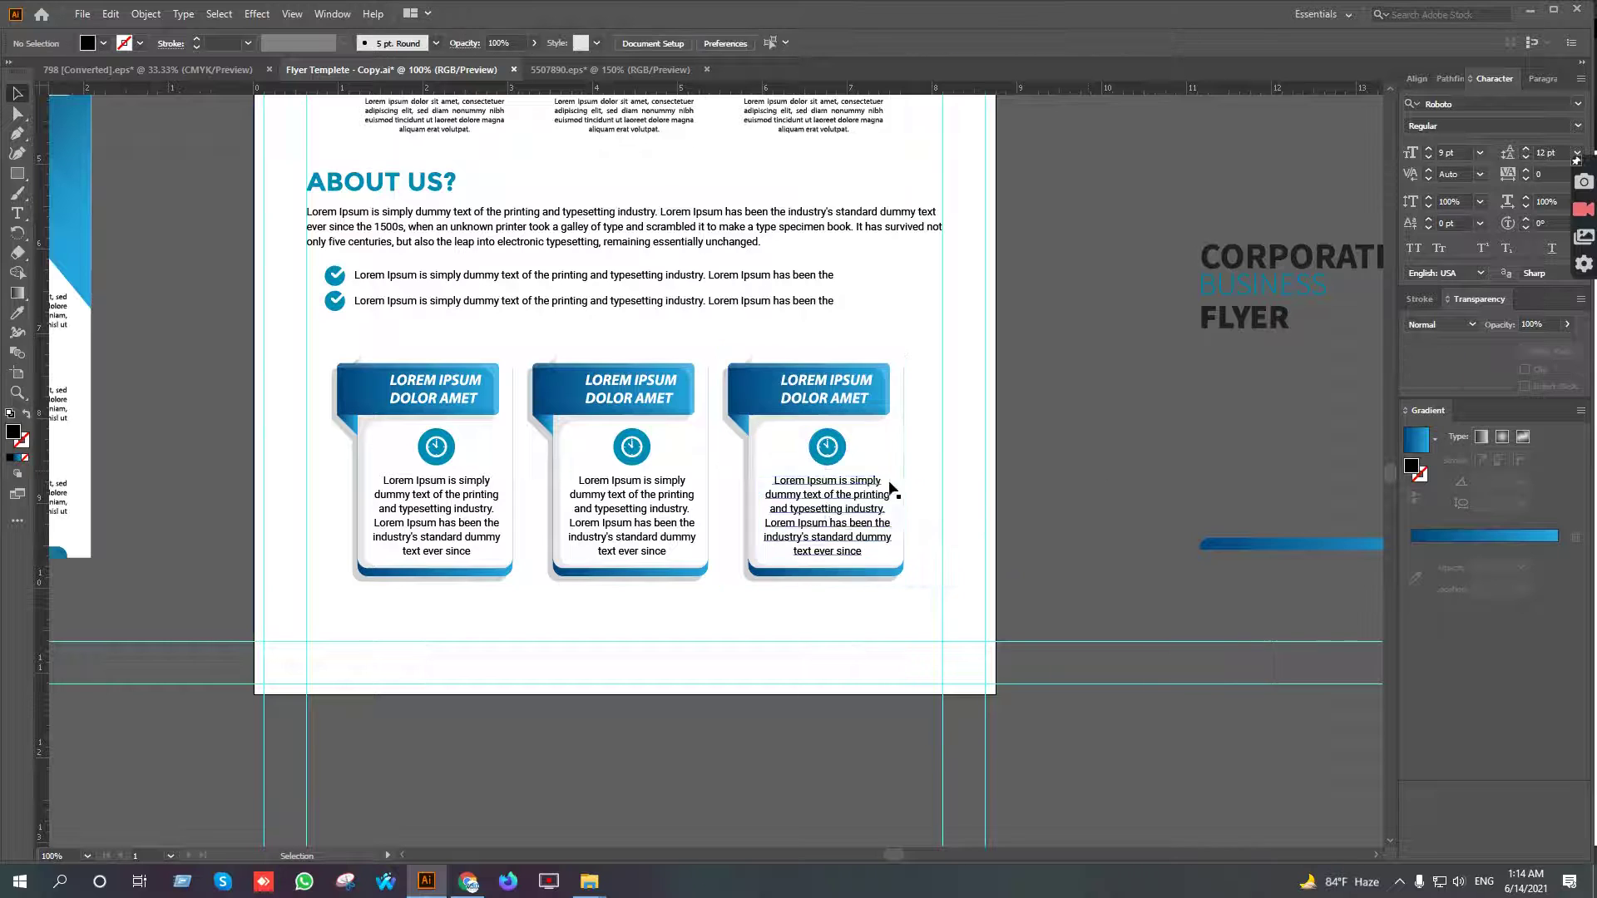
pyautogui.click(826, 446)
pyautogui.press('Delete')
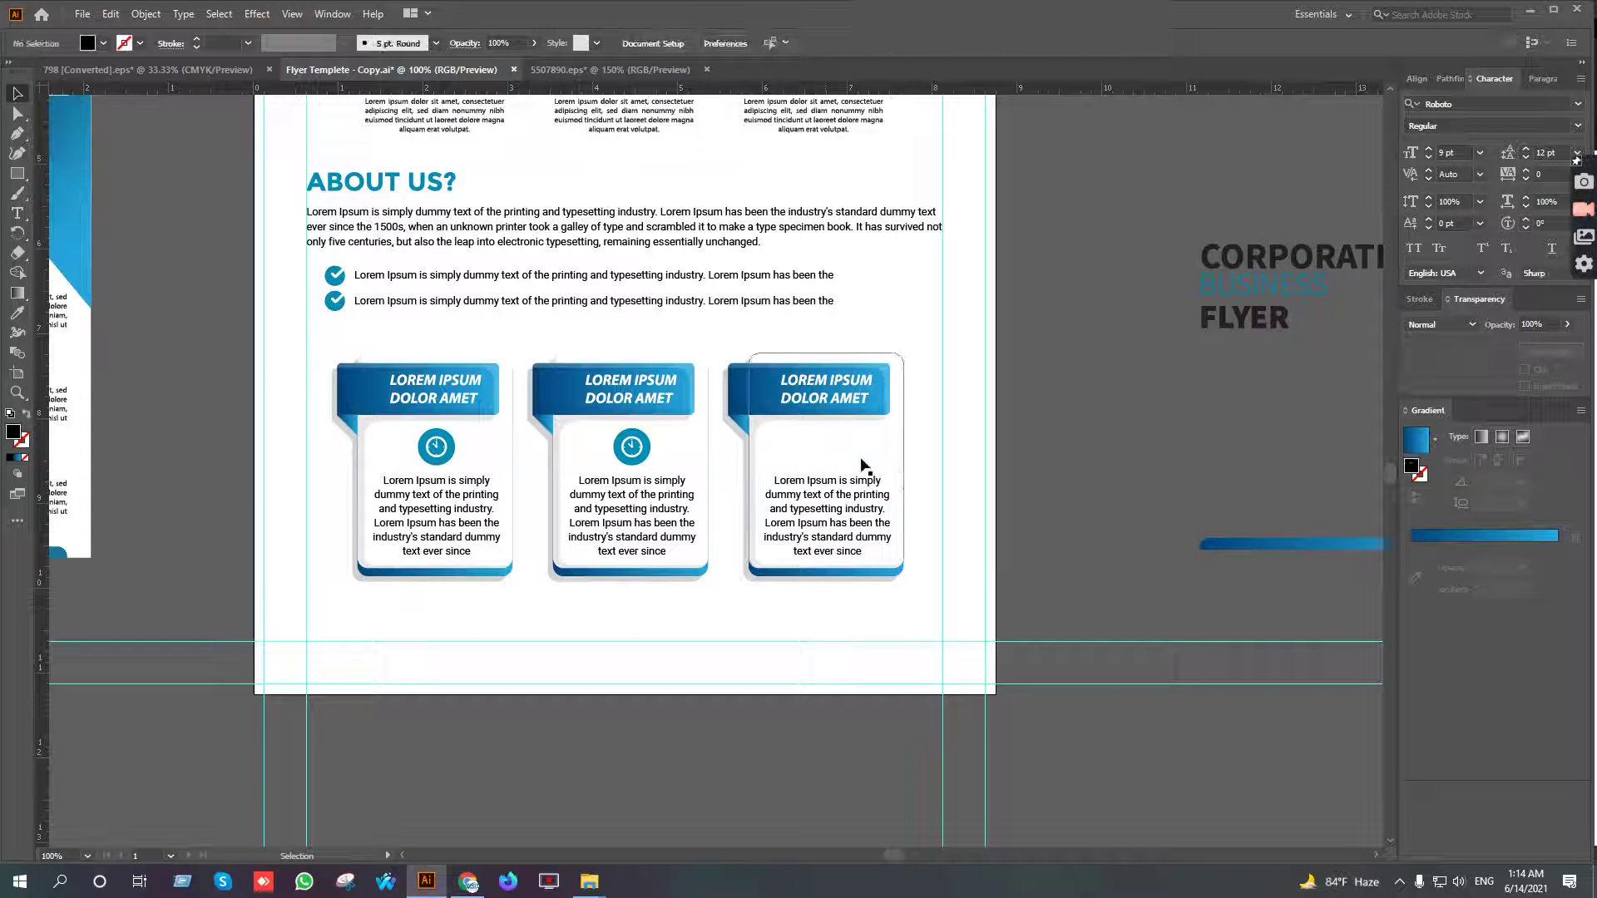
# Separate the lightbulb icon below the artboard from its label, group it with its circle, and move it above the third card's text
pyautogui.moveTo(1327, 440); pyautogui.dragTo(1280, 330)
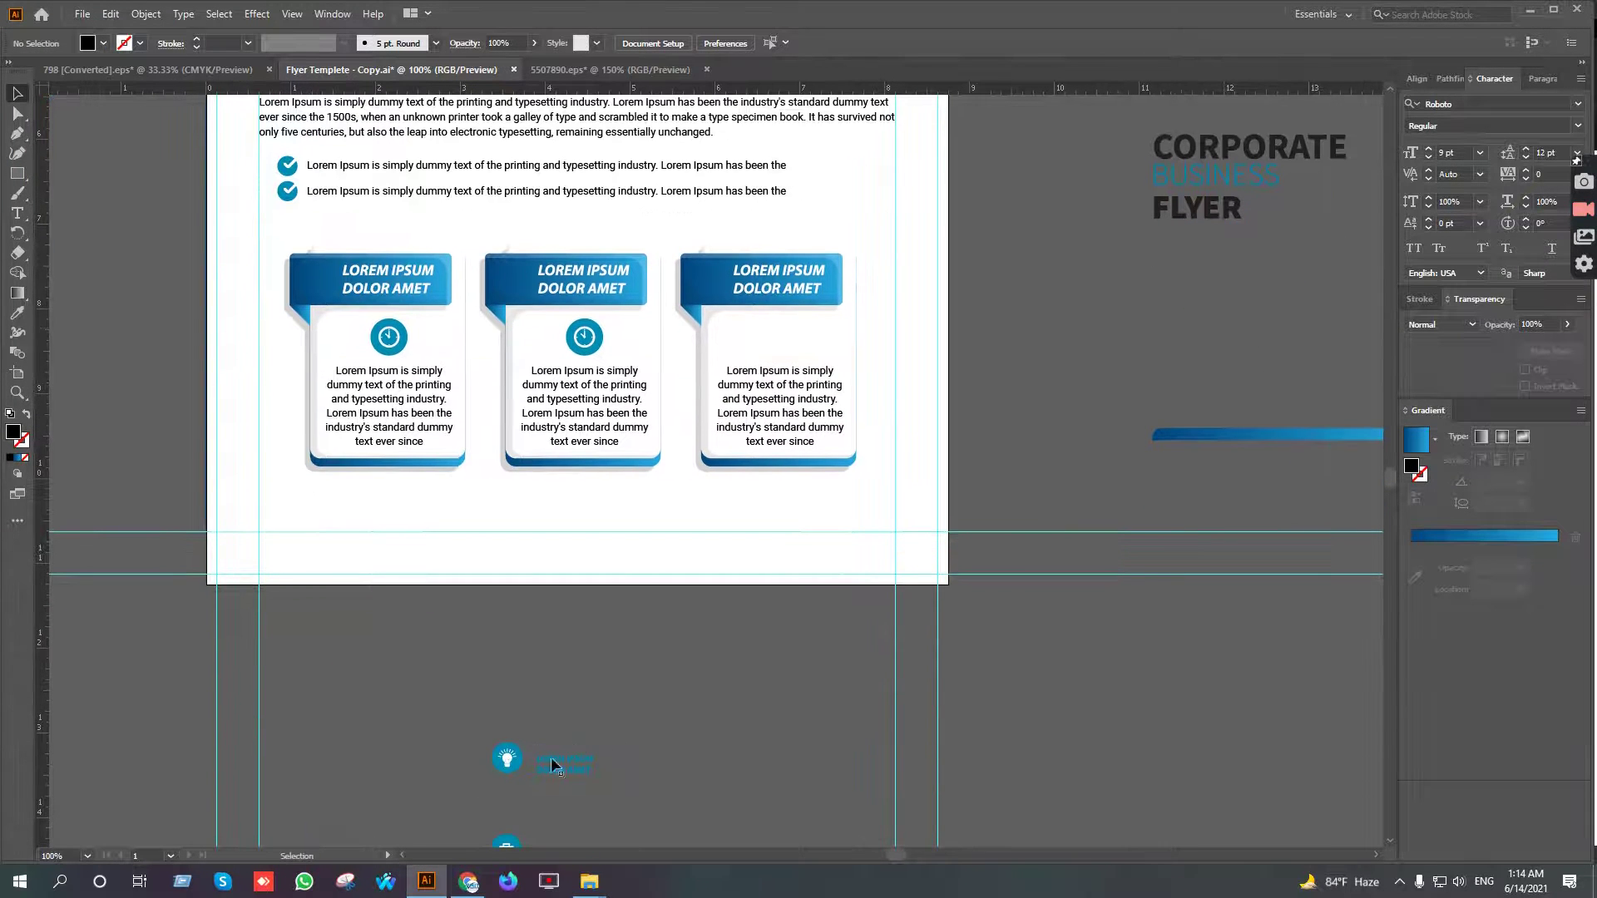
pyautogui.rightClick(509, 759)
pyautogui.click(557, 610)
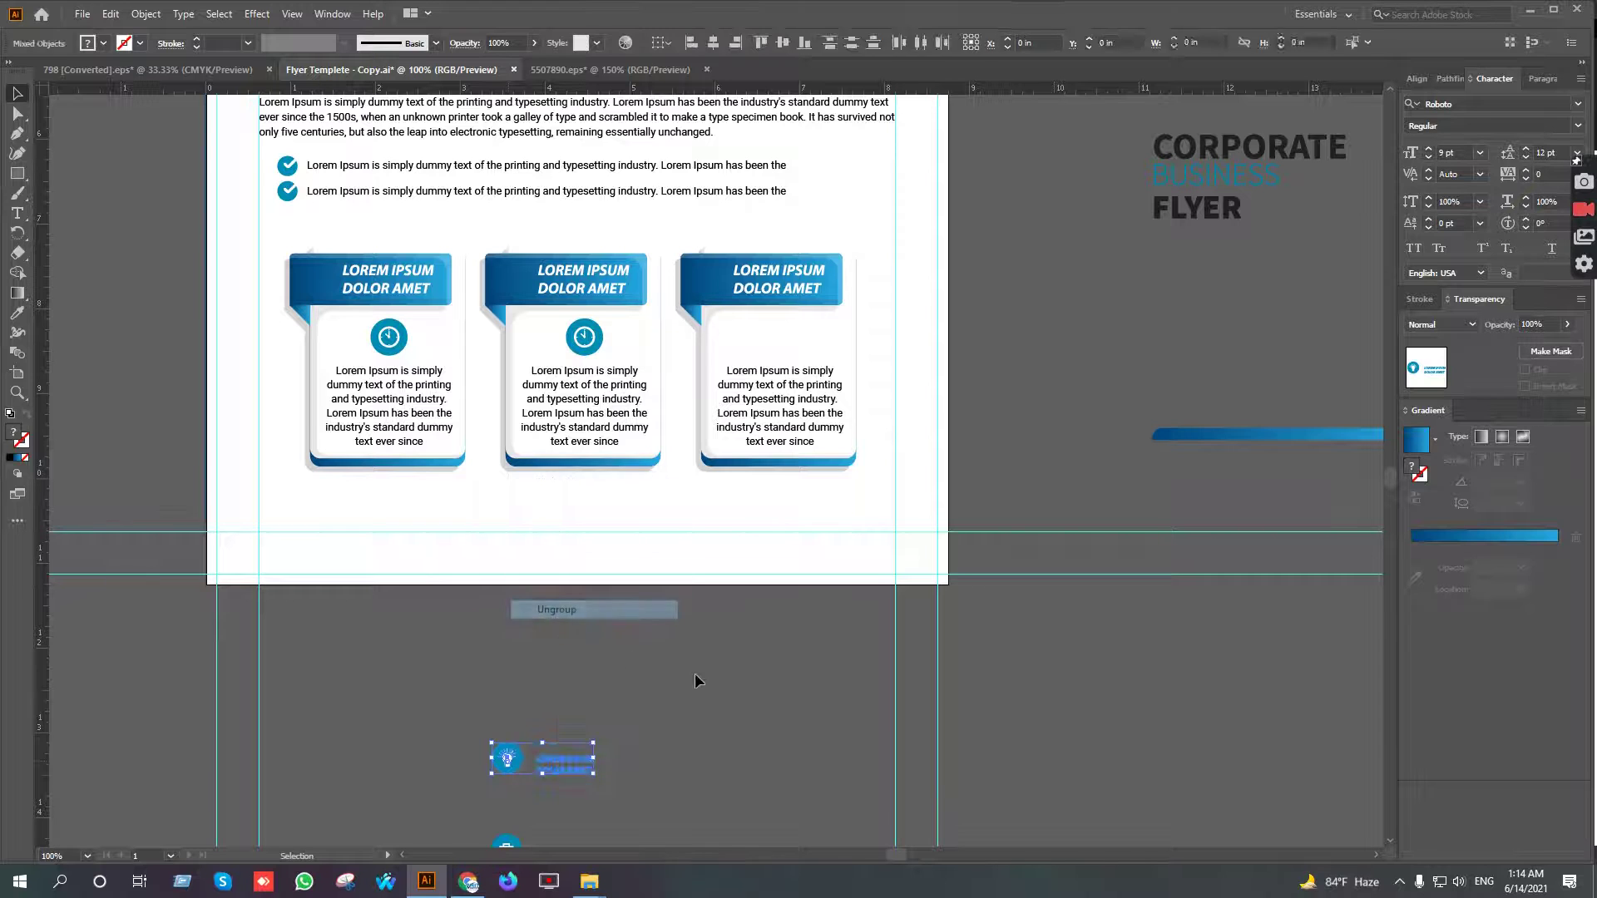
pyautogui.moveTo(510, 764); pyautogui.dragTo(583, 679)
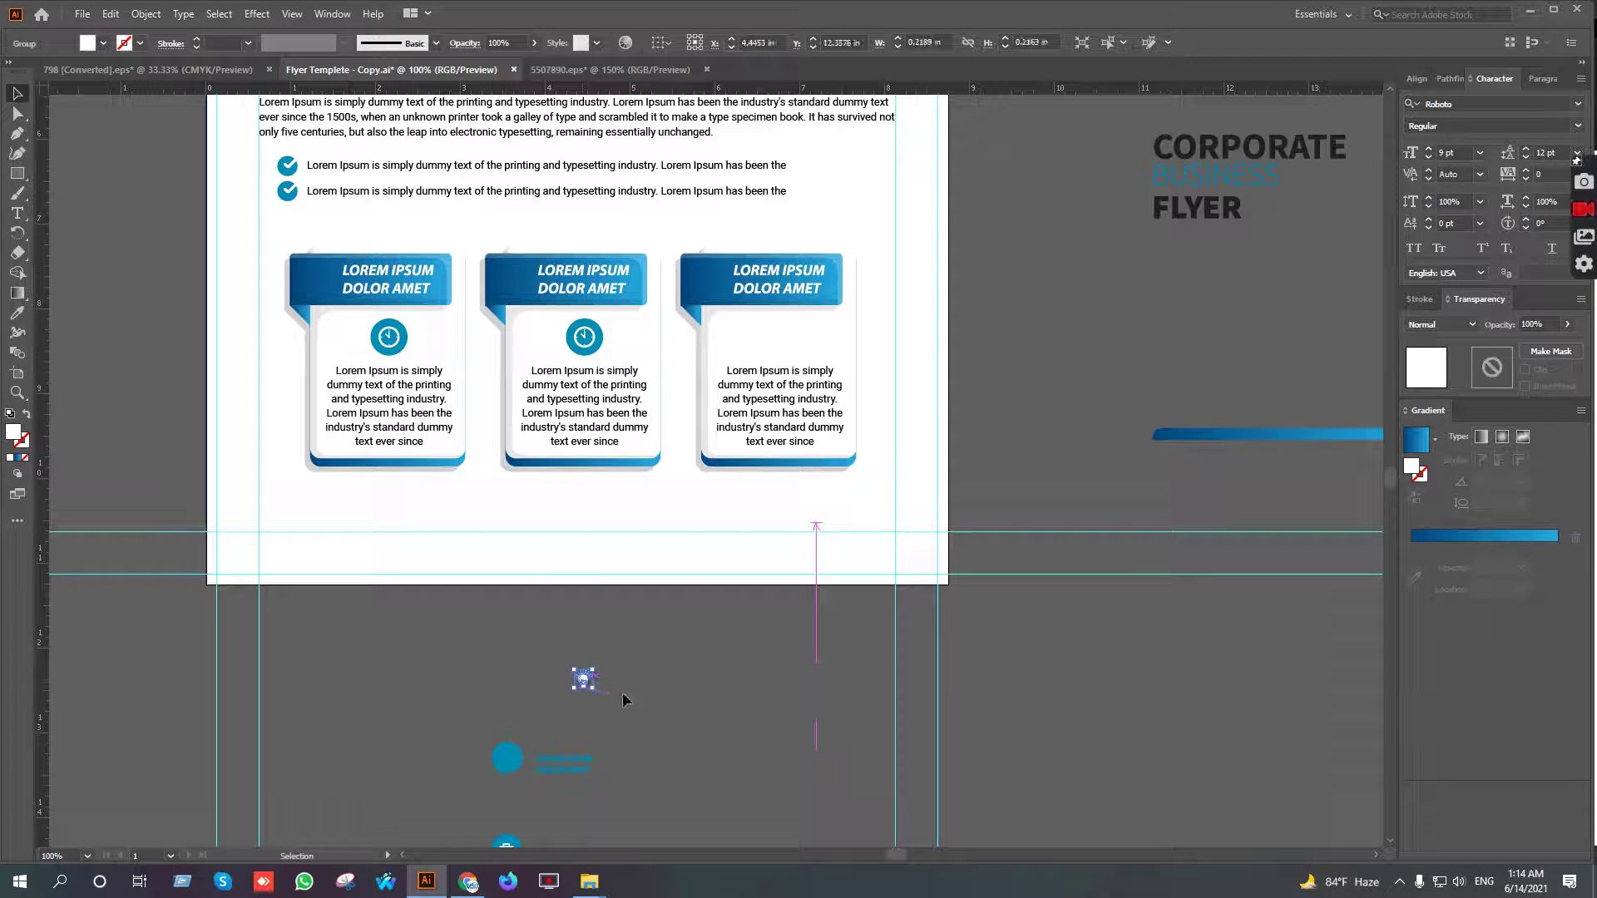
pyautogui.hotkey('ctrl', 'z')
pyautogui.keyDown('shift'); pyautogui.click(522, 776); pyautogui.keyUp('shift')
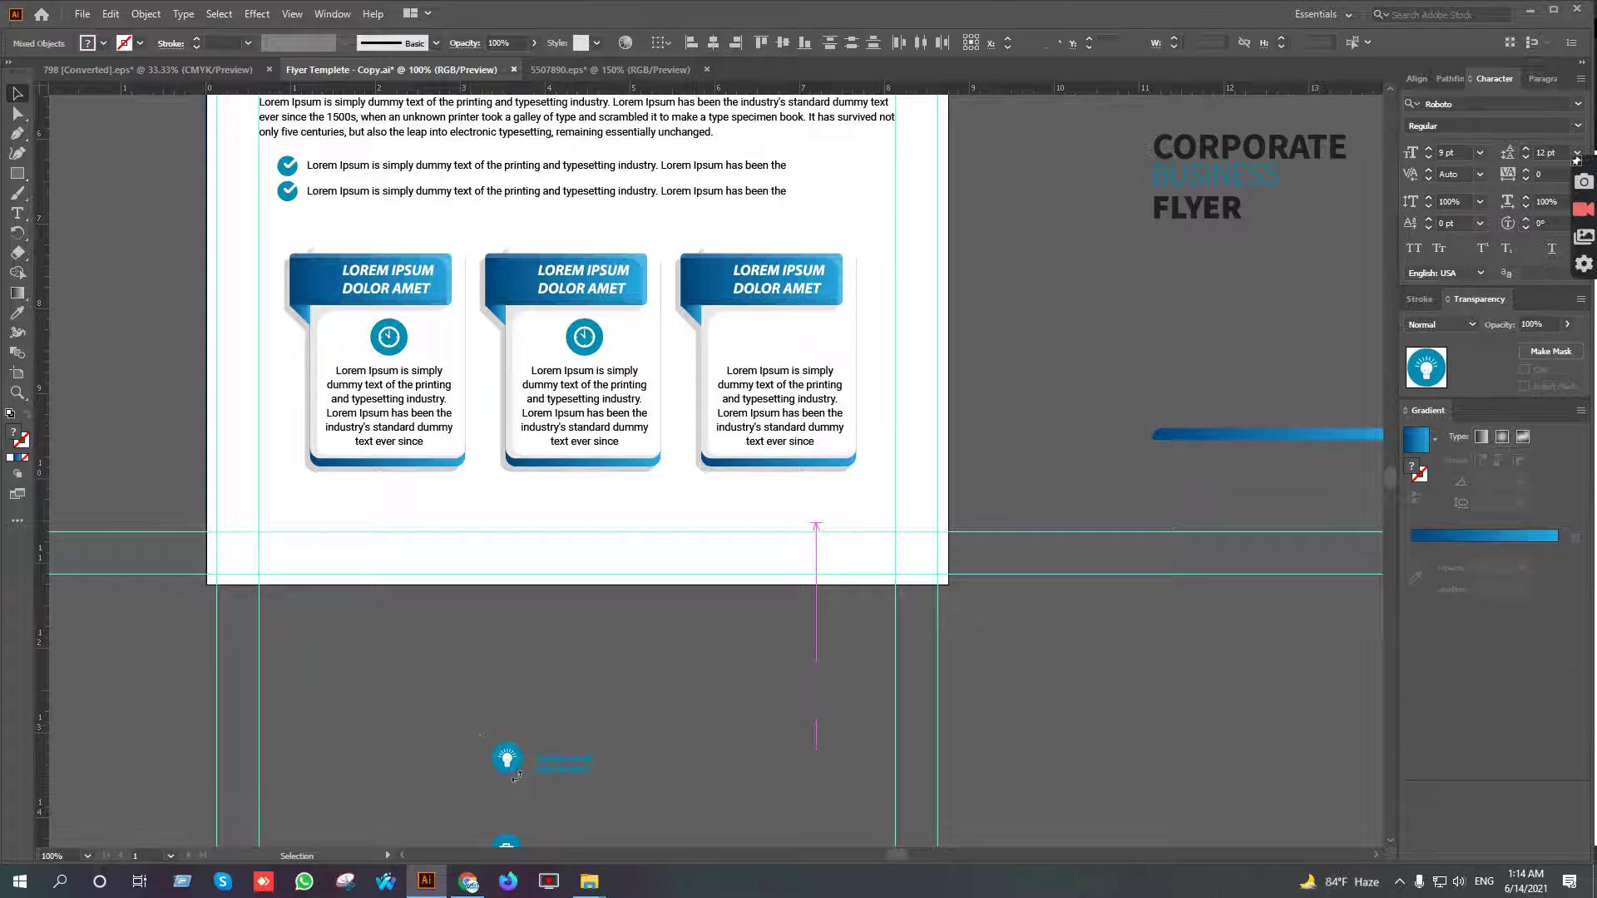
pyautogui.hotkey('ctrl', 'g')
pyautogui.moveTo(522, 769); pyautogui.dragTo(777, 339)
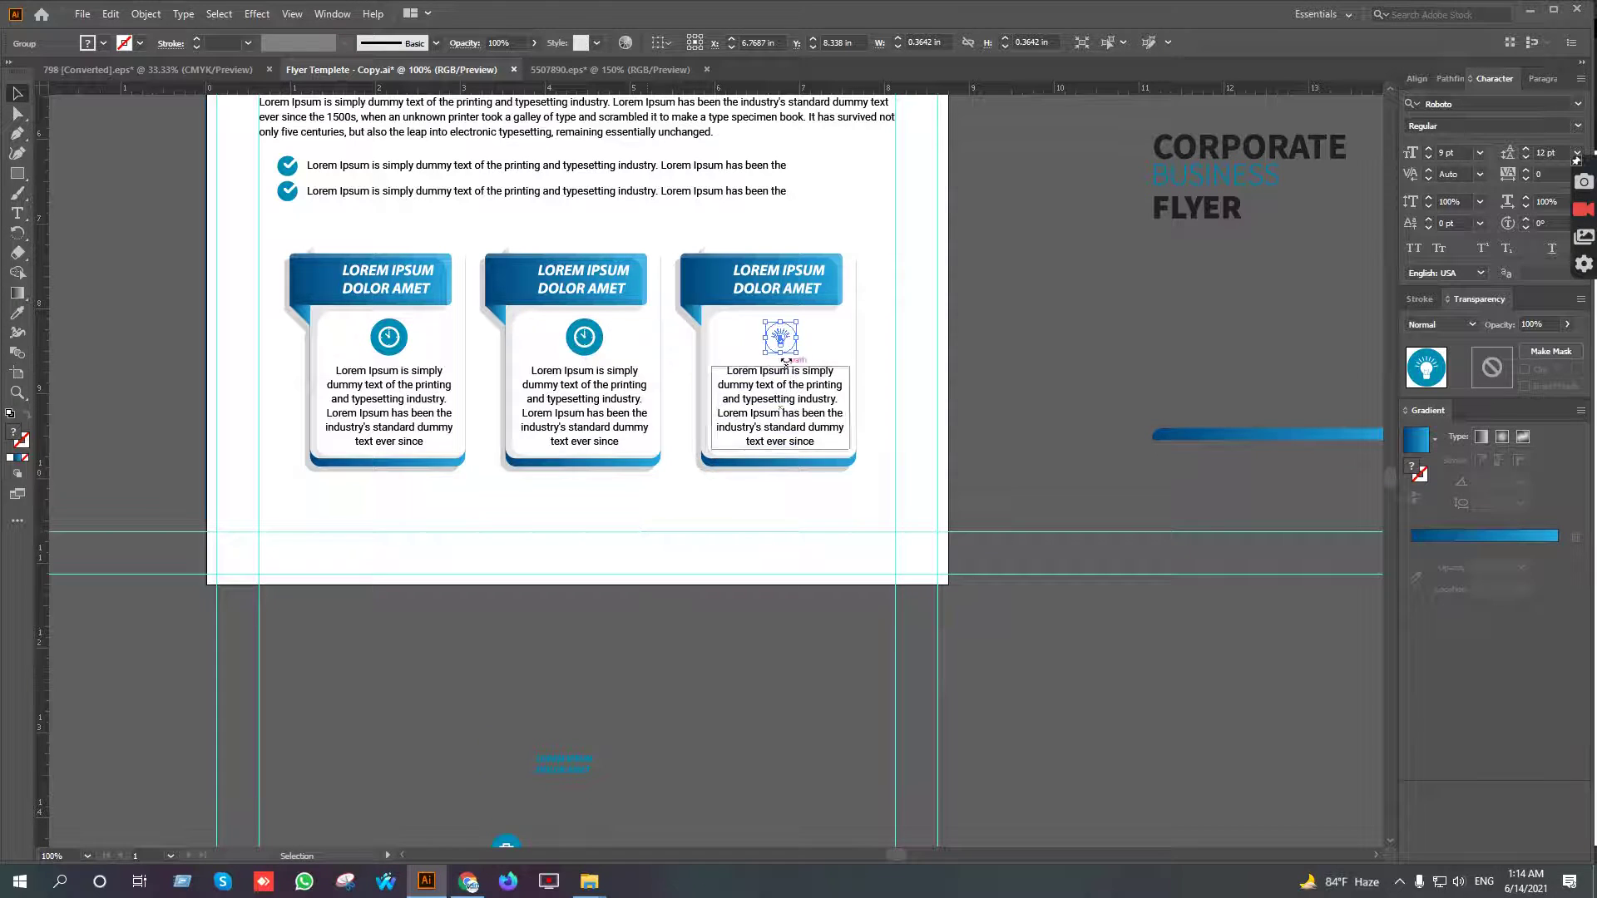
pyautogui.rightClick(778, 333)
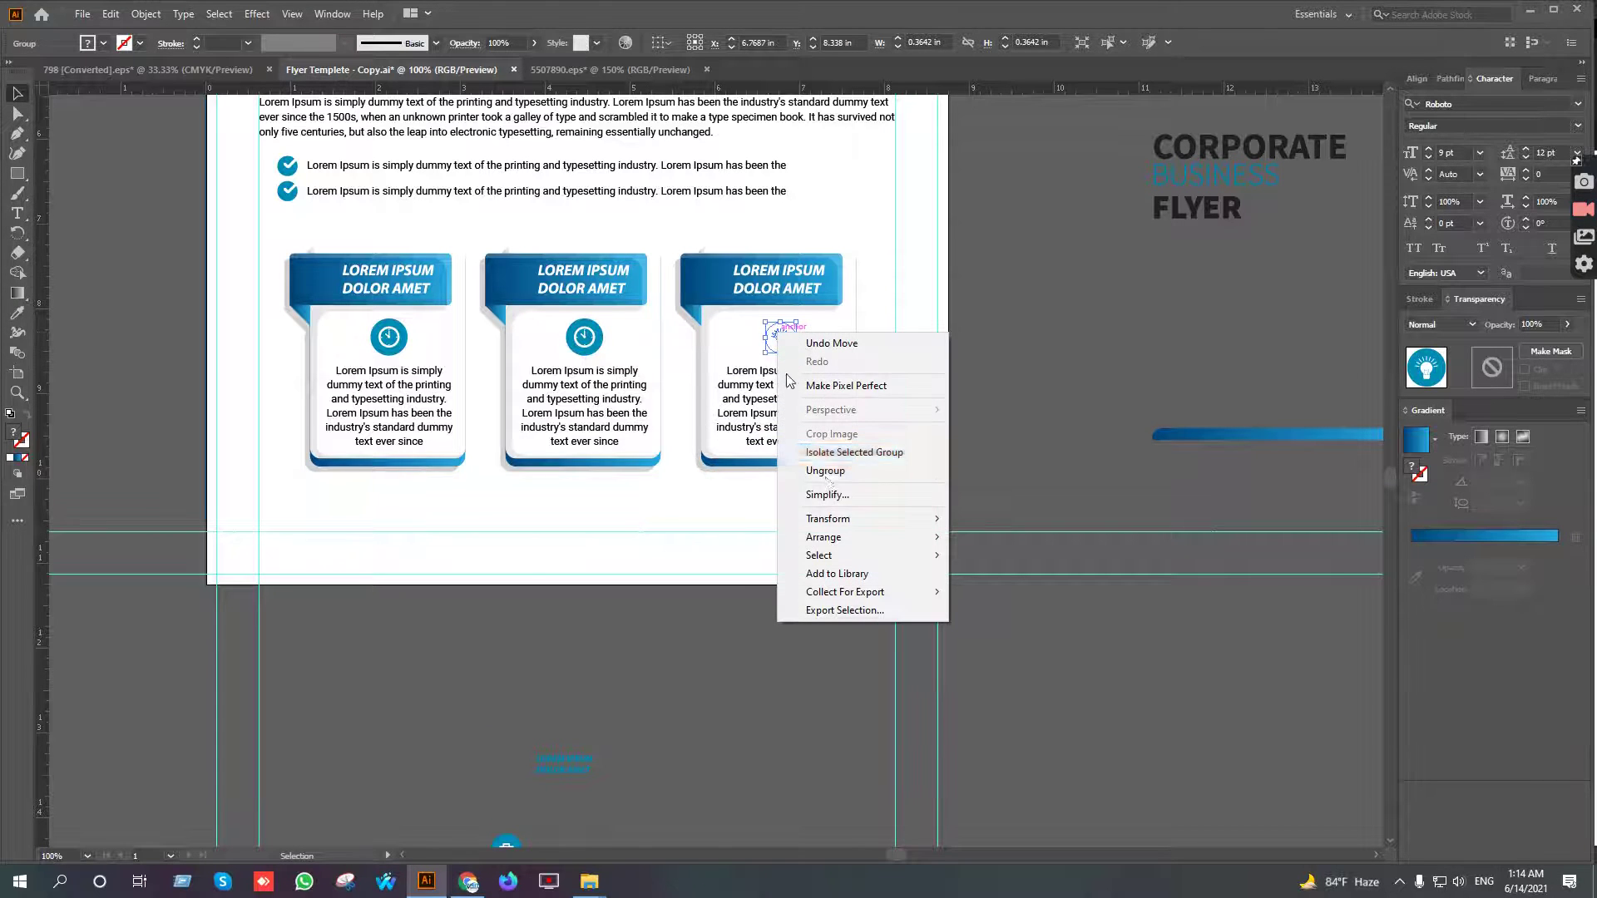
pyautogui.click(823, 470)
pyautogui.hotkey('ctrl', 'z')
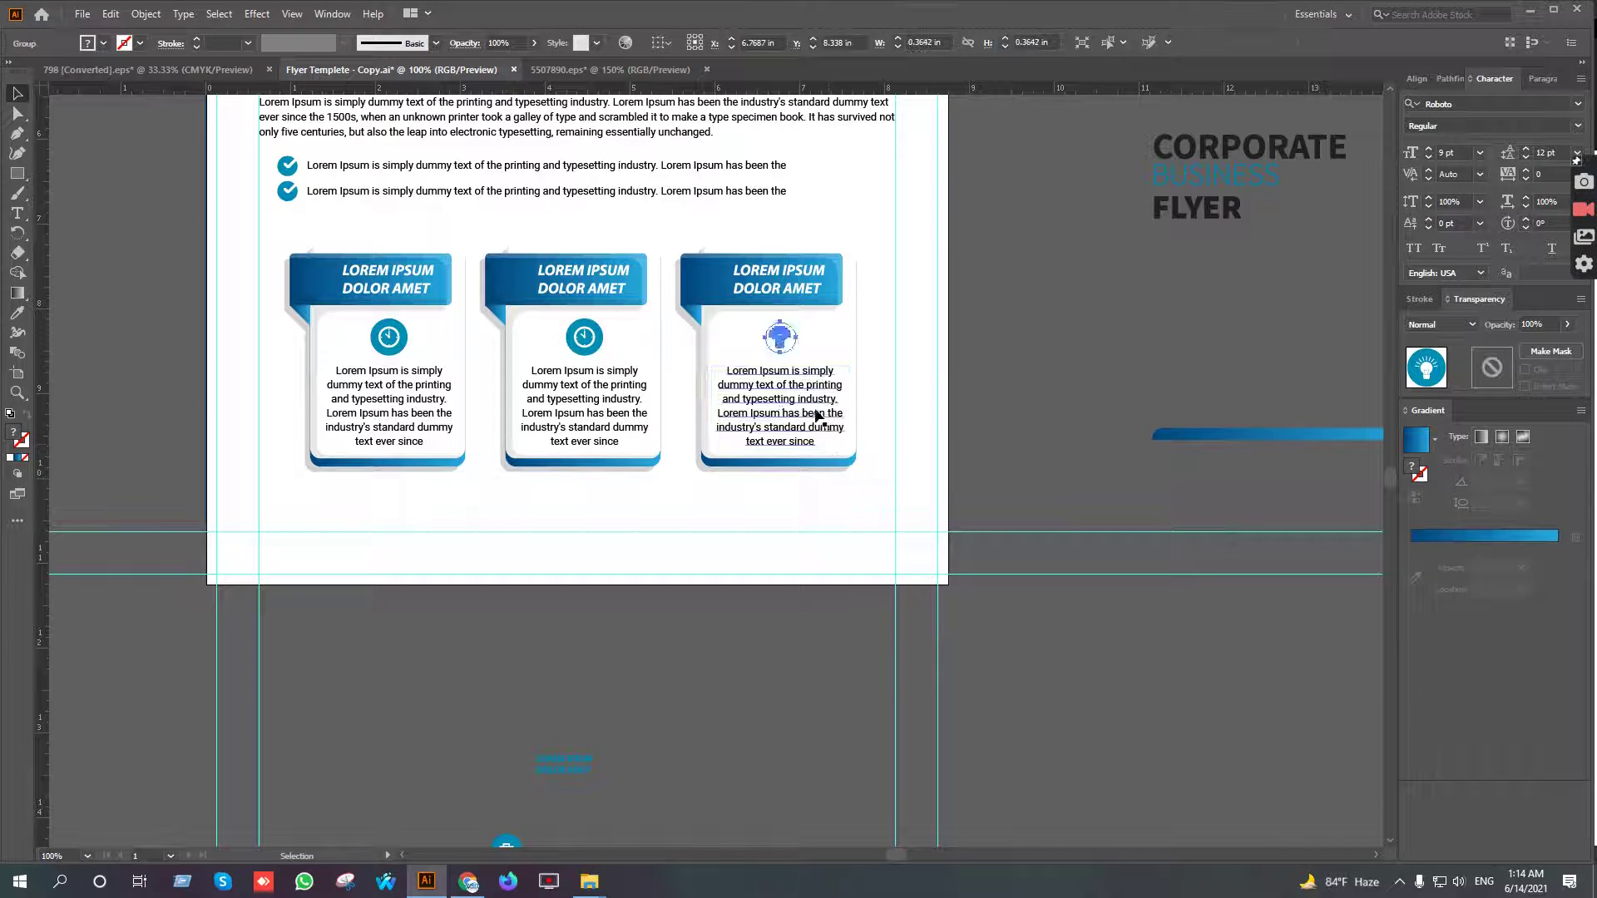
# Bring the lightbulb icon to the front of the third card and enlarge it proportionally to about 0.436 in
pyautogui.rightClick(796, 333)
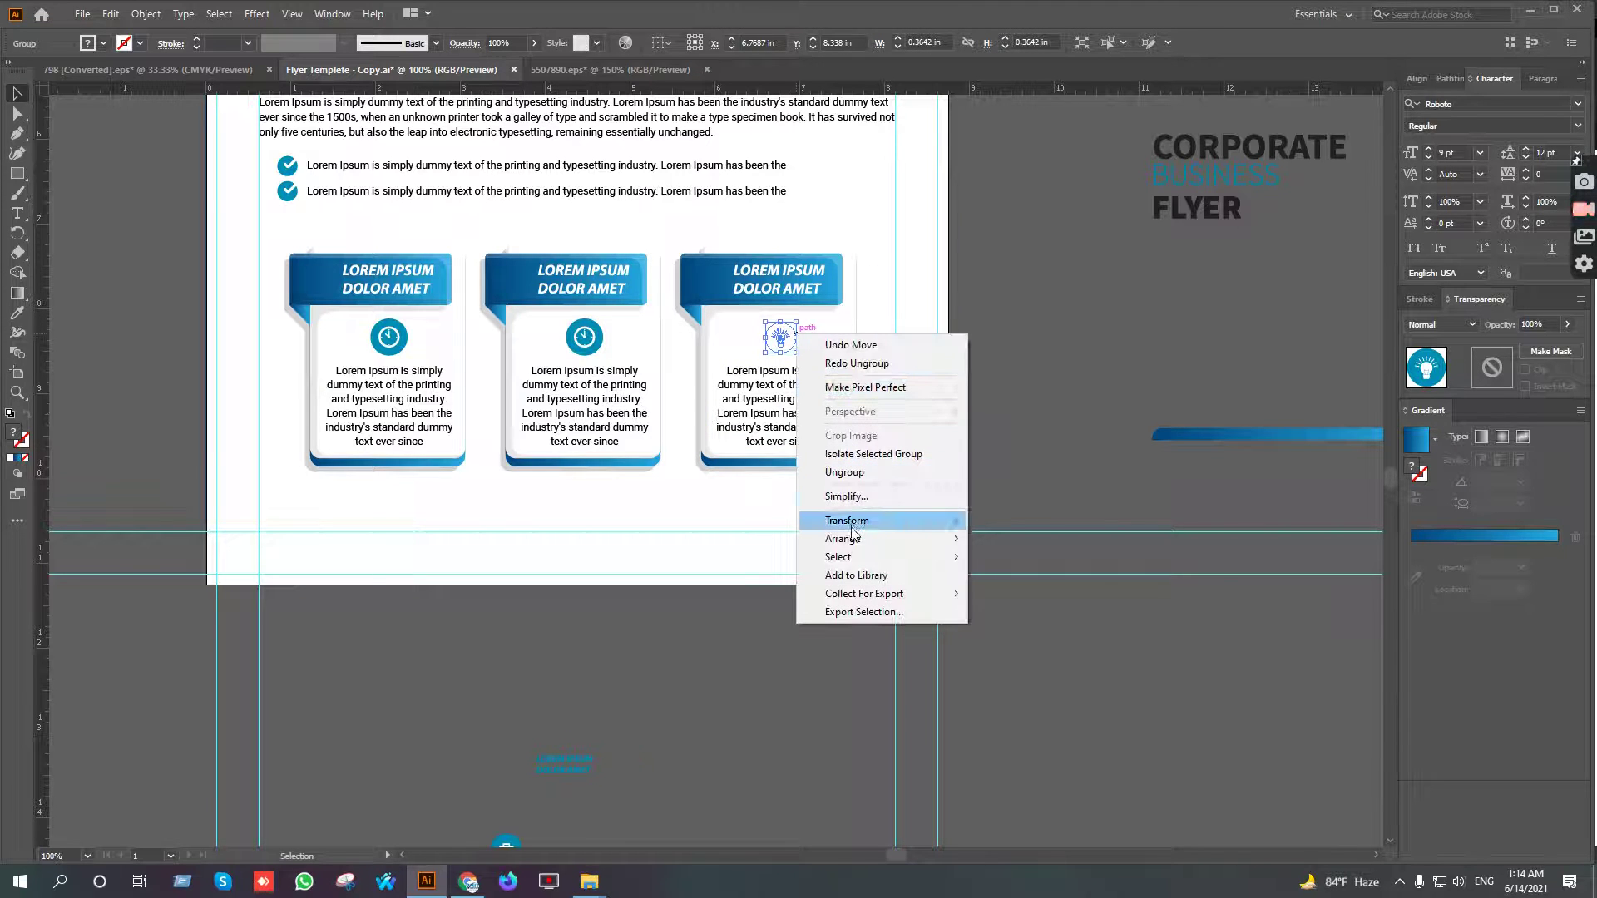
pyautogui.click(1011, 538)
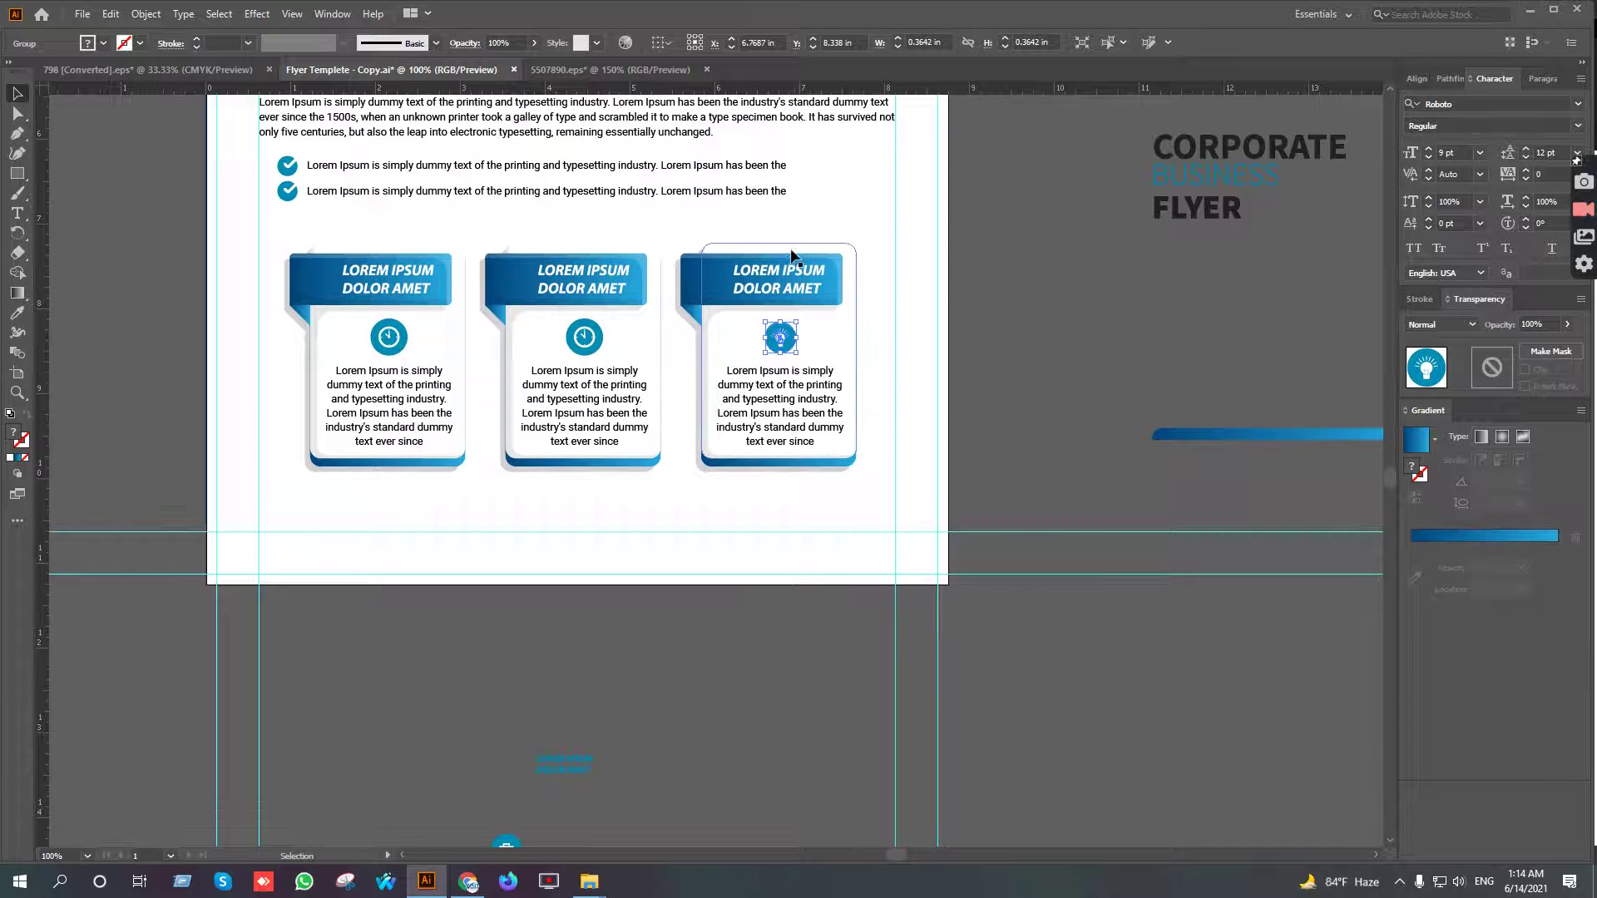
pyautogui.scroll(3, 825, 356)
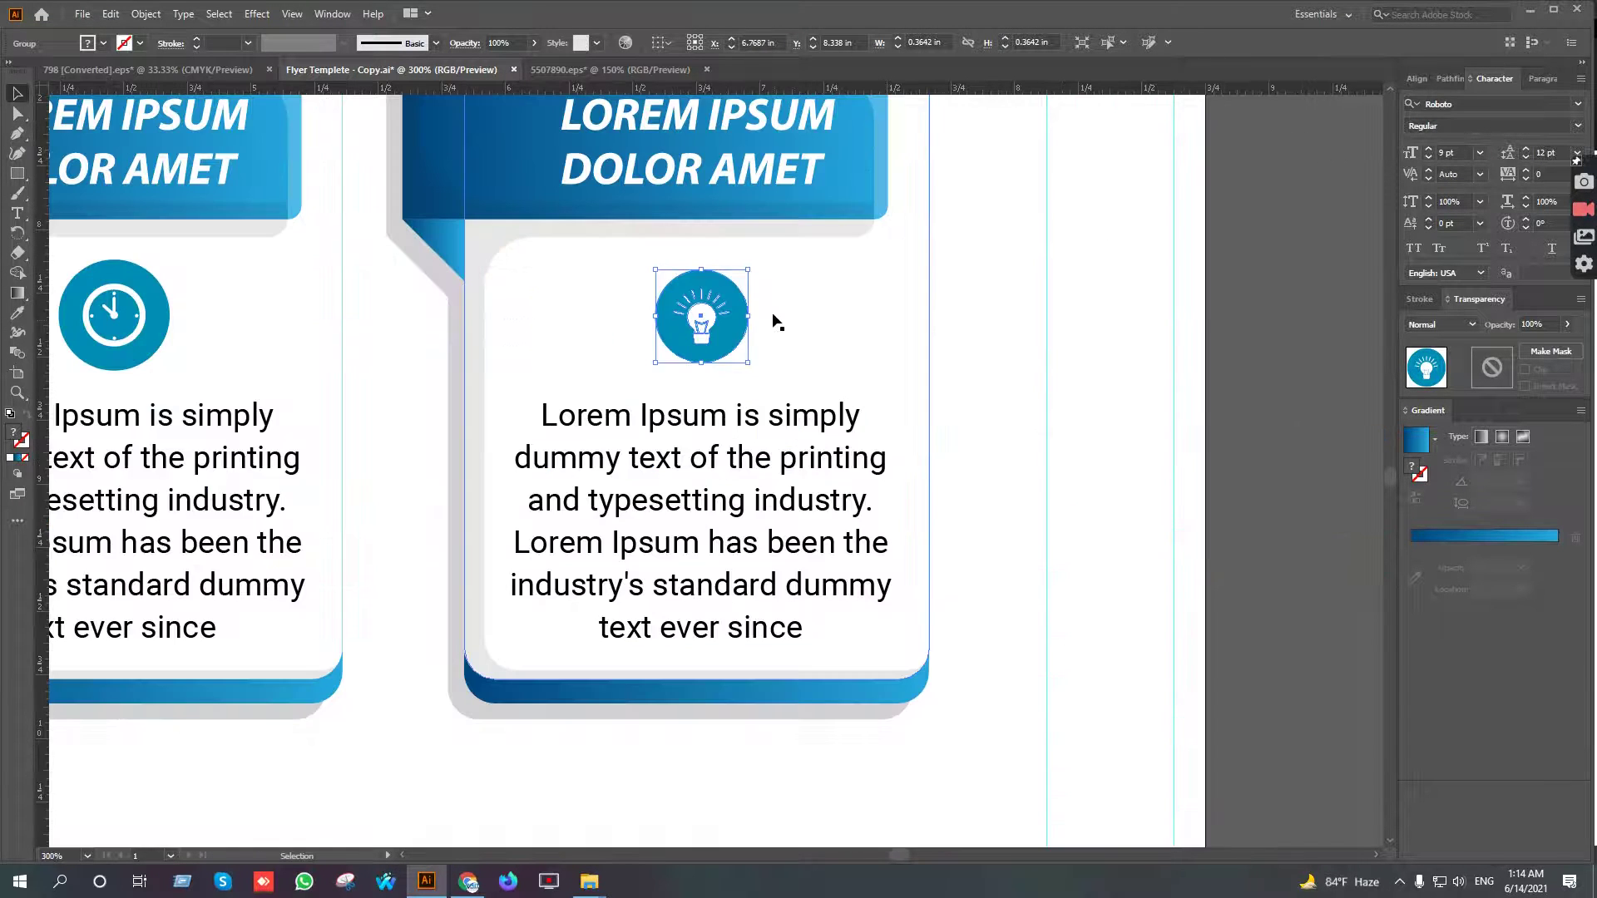
pyautogui.click(772, 257)
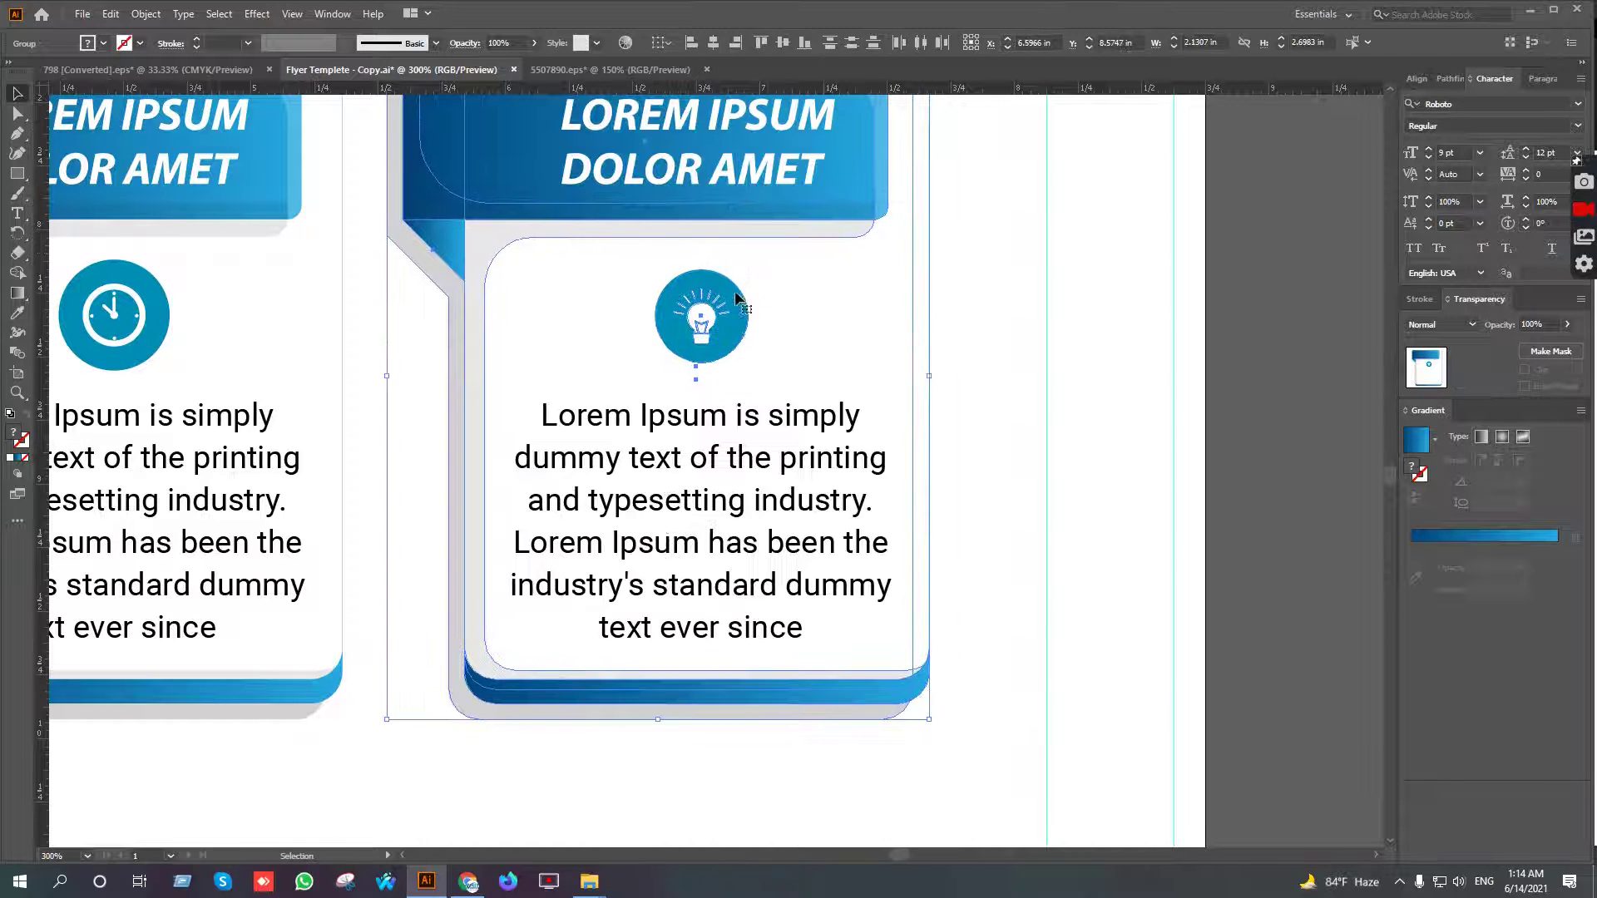
pyautogui.click(895, 371)
pyautogui.click(715, 329)
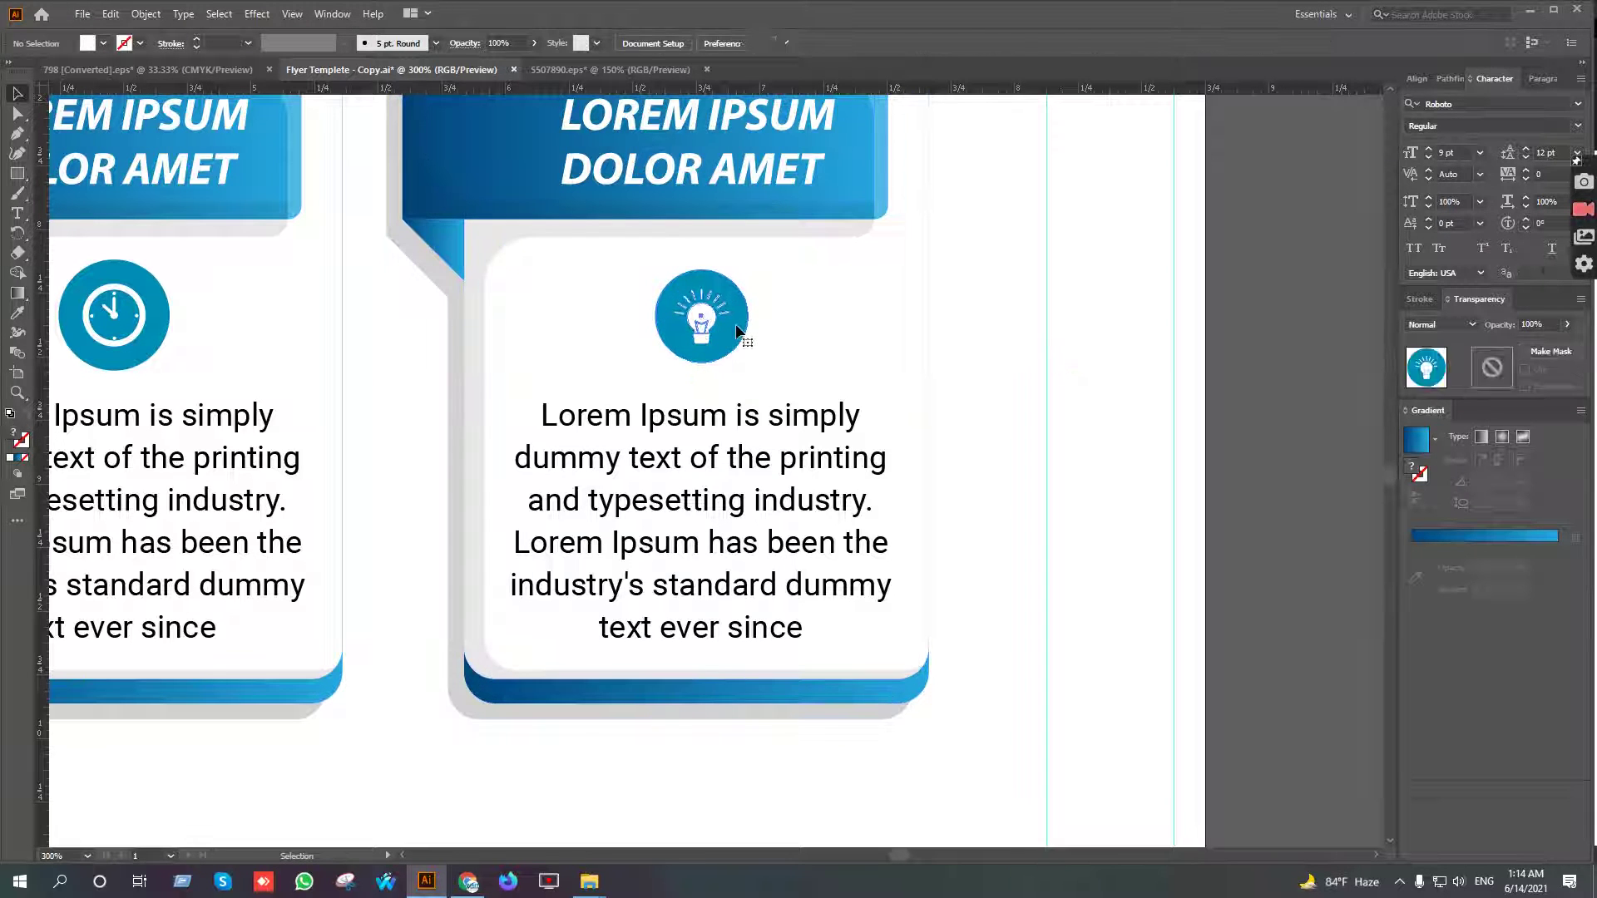
pyautogui.moveTo(751, 271); pyautogui.dragTo(758, 254)
pyautogui.scroll(-2, 878, 430)
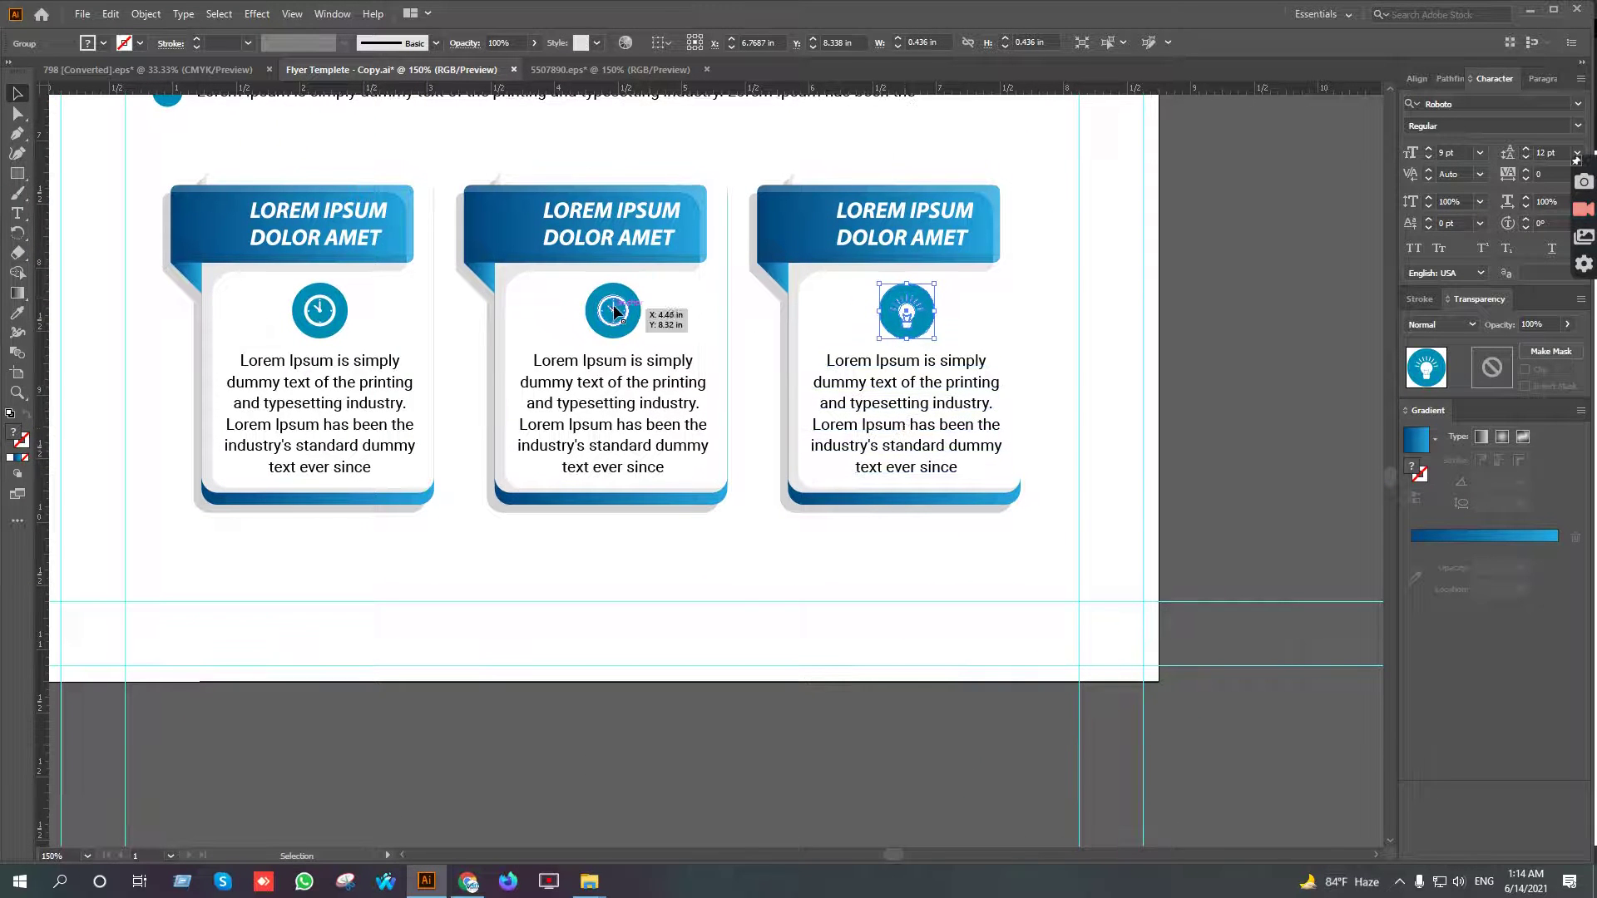
# Ungroup the middle card and delete its clock icon
pyautogui.rightClick(616, 308)
pyautogui.click(680, 447)
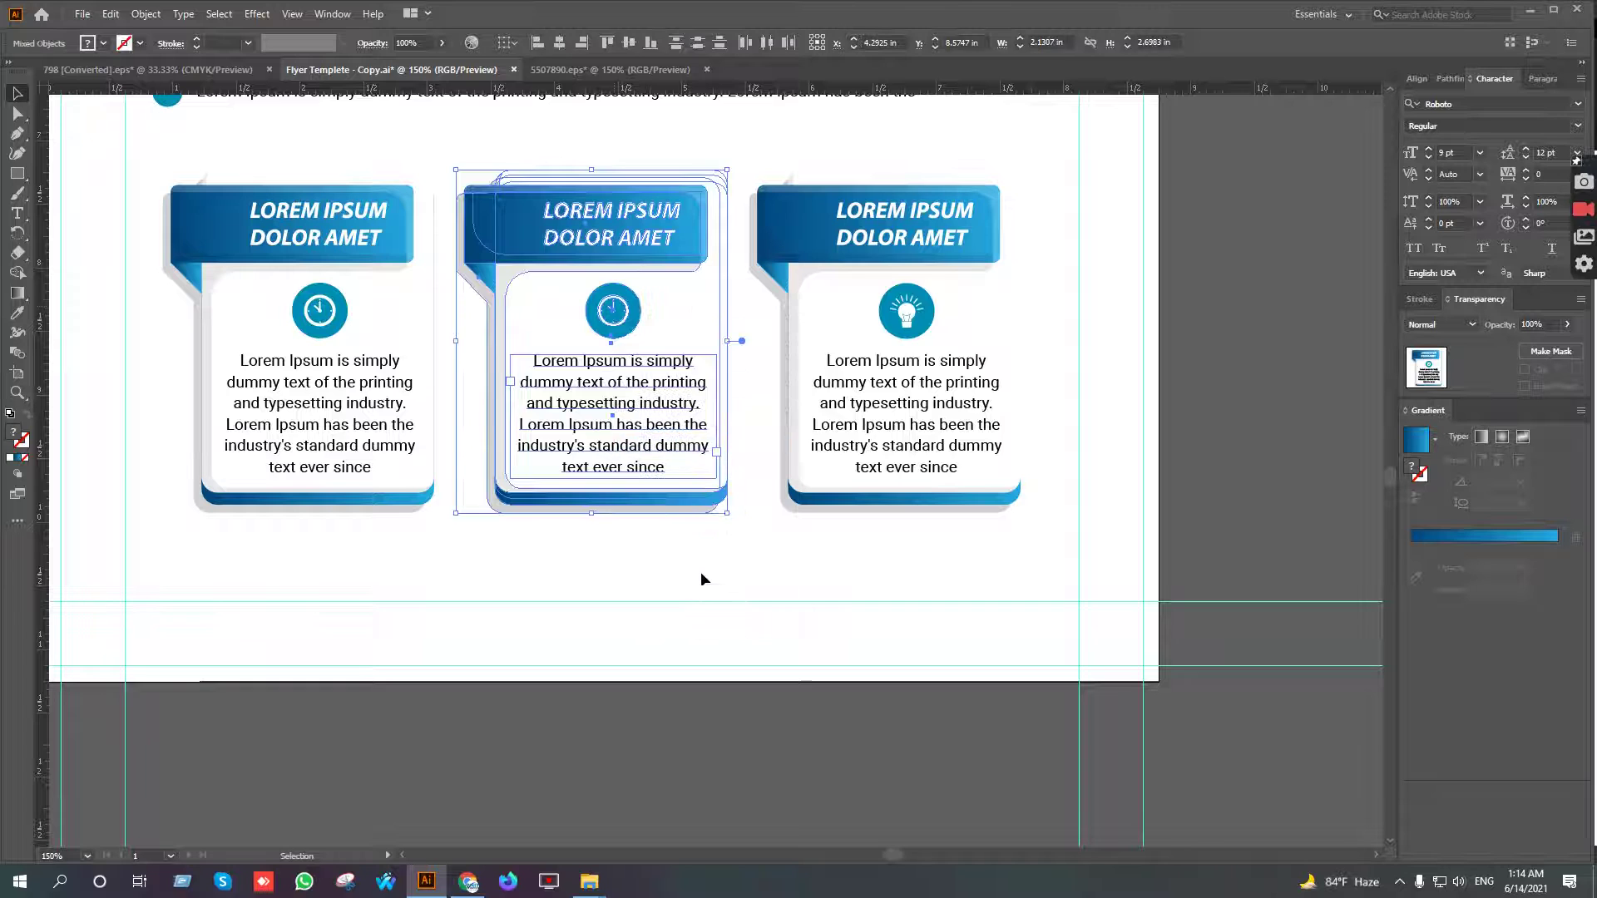
pyautogui.click(700, 574)
pyautogui.moveTo(669, 578); pyautogui.dragTo(749, 485)
pyautogui.click(696, 221)
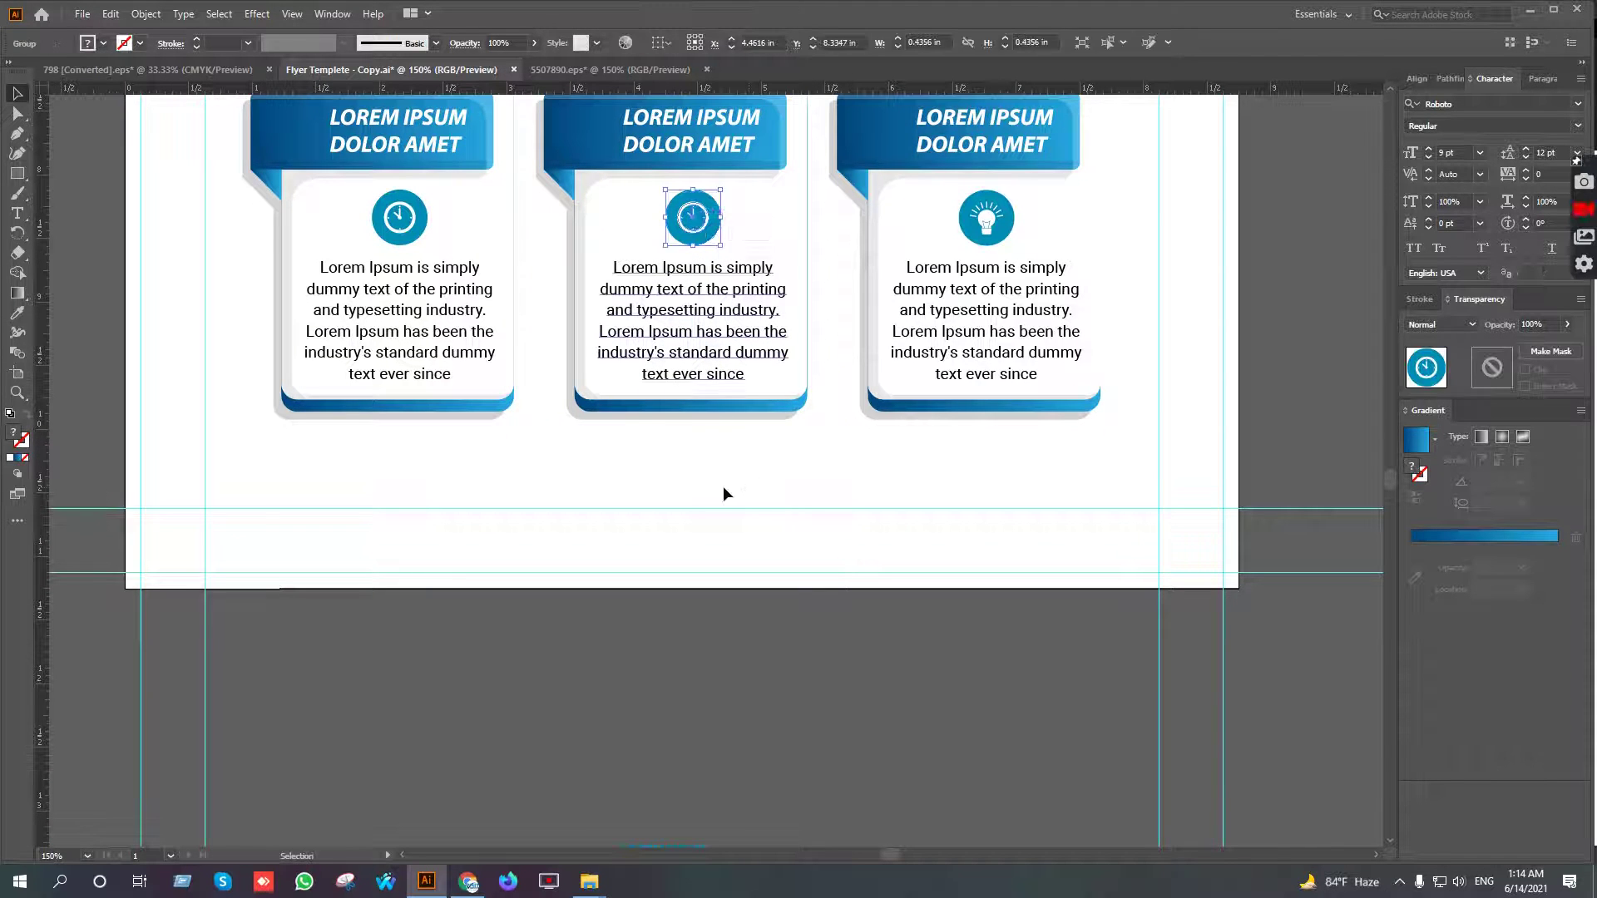
pyautogui.press('Delete')
# Ungroup the briefcase icon from its label below the artboard and group the briefcase with its circle
pyautogui.scroll(-3, 663, 592)
pyautogui.scroll(-2, 662, 596)
pyautogui.moveTo(624, 708); pyautogui.dragTo(617, 670)
pyautogui.rightClick(610, 657)
pyautogui.click(655, 503)
pyautogui.hotkey('ctrl', 'g')
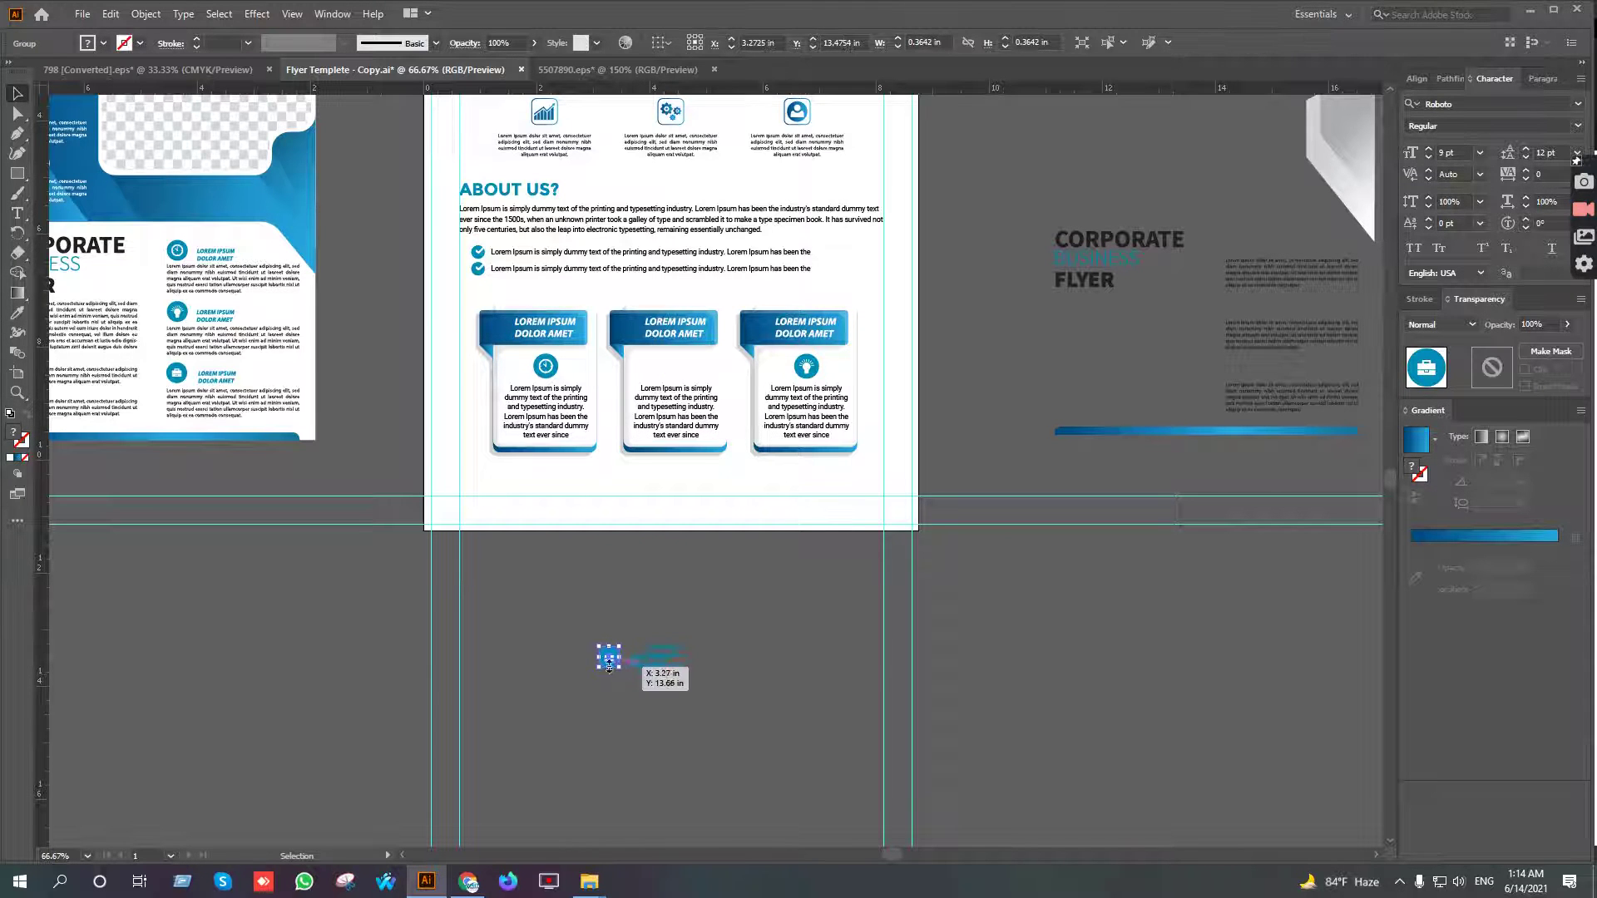
# Move the briefcase icon above the middle card's body text and bring it to the front
pyautogui.scroll(4, 617, 671)
pyautogui.moveTo(612, 663); pyautogui.dragTo(767, 314)
pyautogui.scroll(-3, 749, 292)
pyautogui.scroll(2, 767, 312)
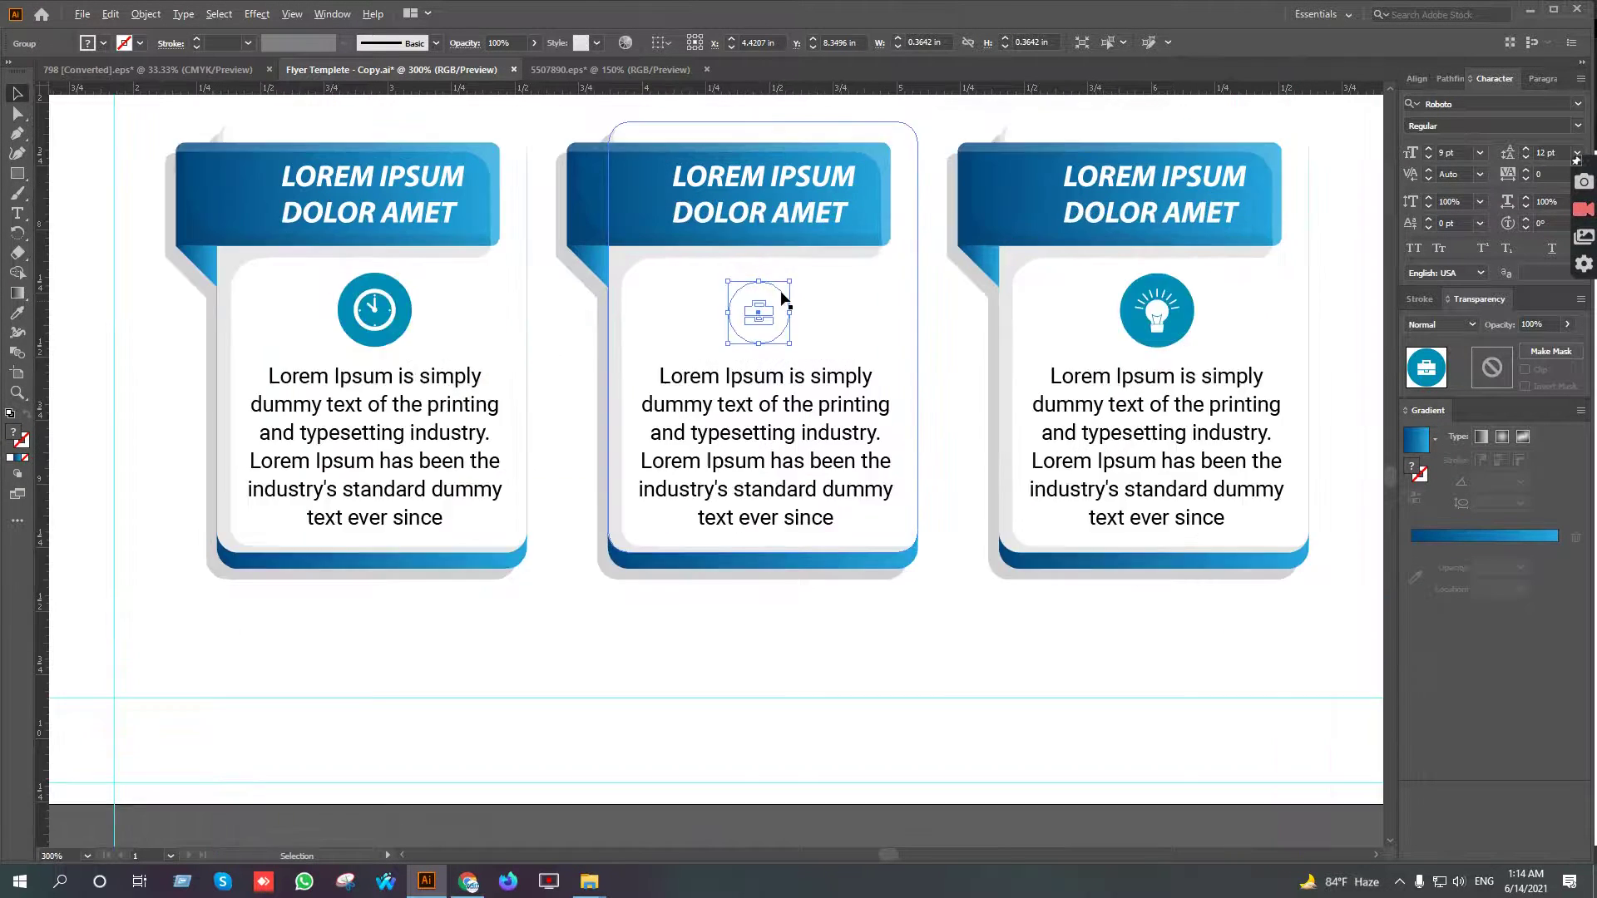
pyautogui.rightClick(757, 301)
pyautogui.click(942, 503)
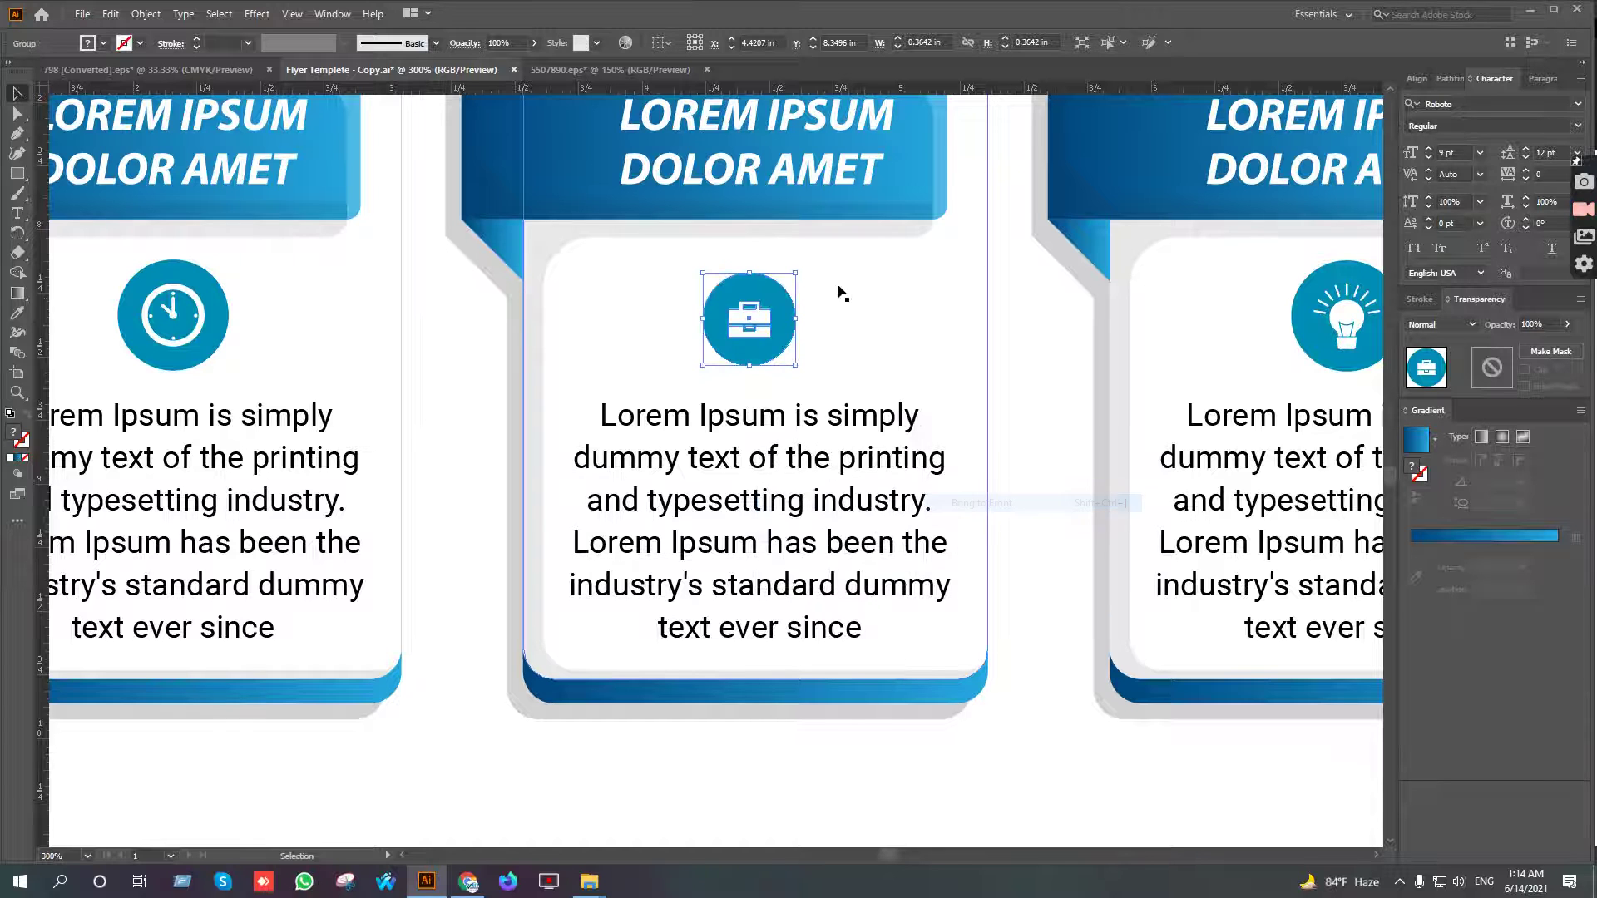
# Enlarge the briefcase icon proportionally to about 0.438 in and nudge it slightly right and up into place
pyautogui.moveTo(796, 272); pyautogui.dragTo(823, 264)
pyautogui.press('Right')
pyautogui.press('Right')
pyautogui.press('Up')
pyautogui.hotkey('ctrl', '-')
pyautogui.hotkey('ctrl', '-')
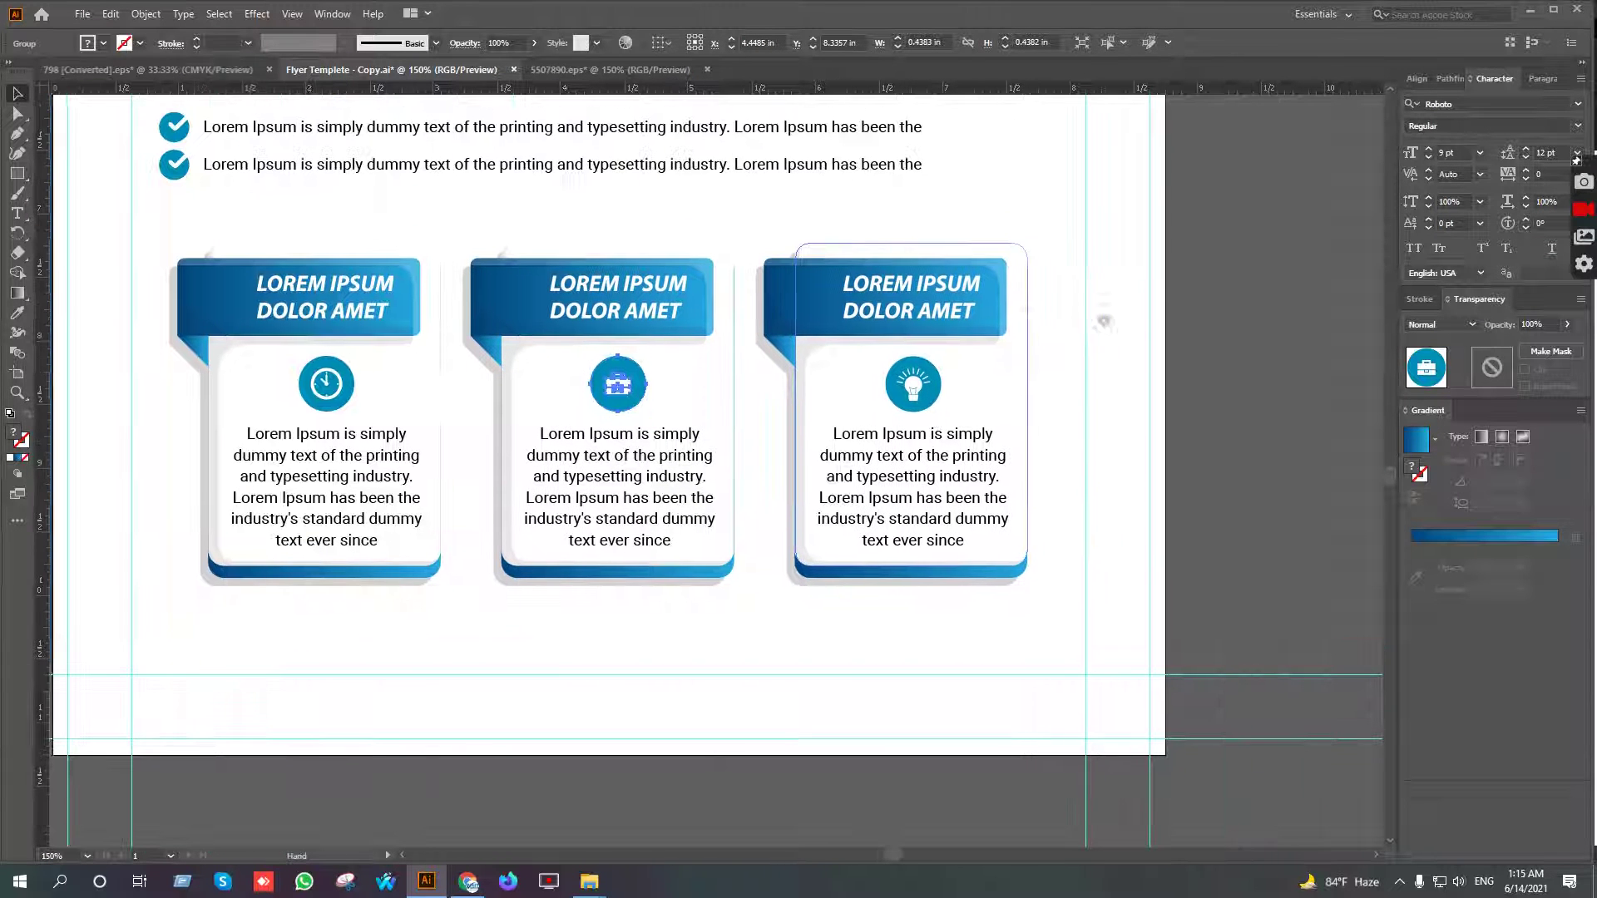
# Group each of the three cards separately with its own heading, icon and body text
pyautogui.click(782, 270)
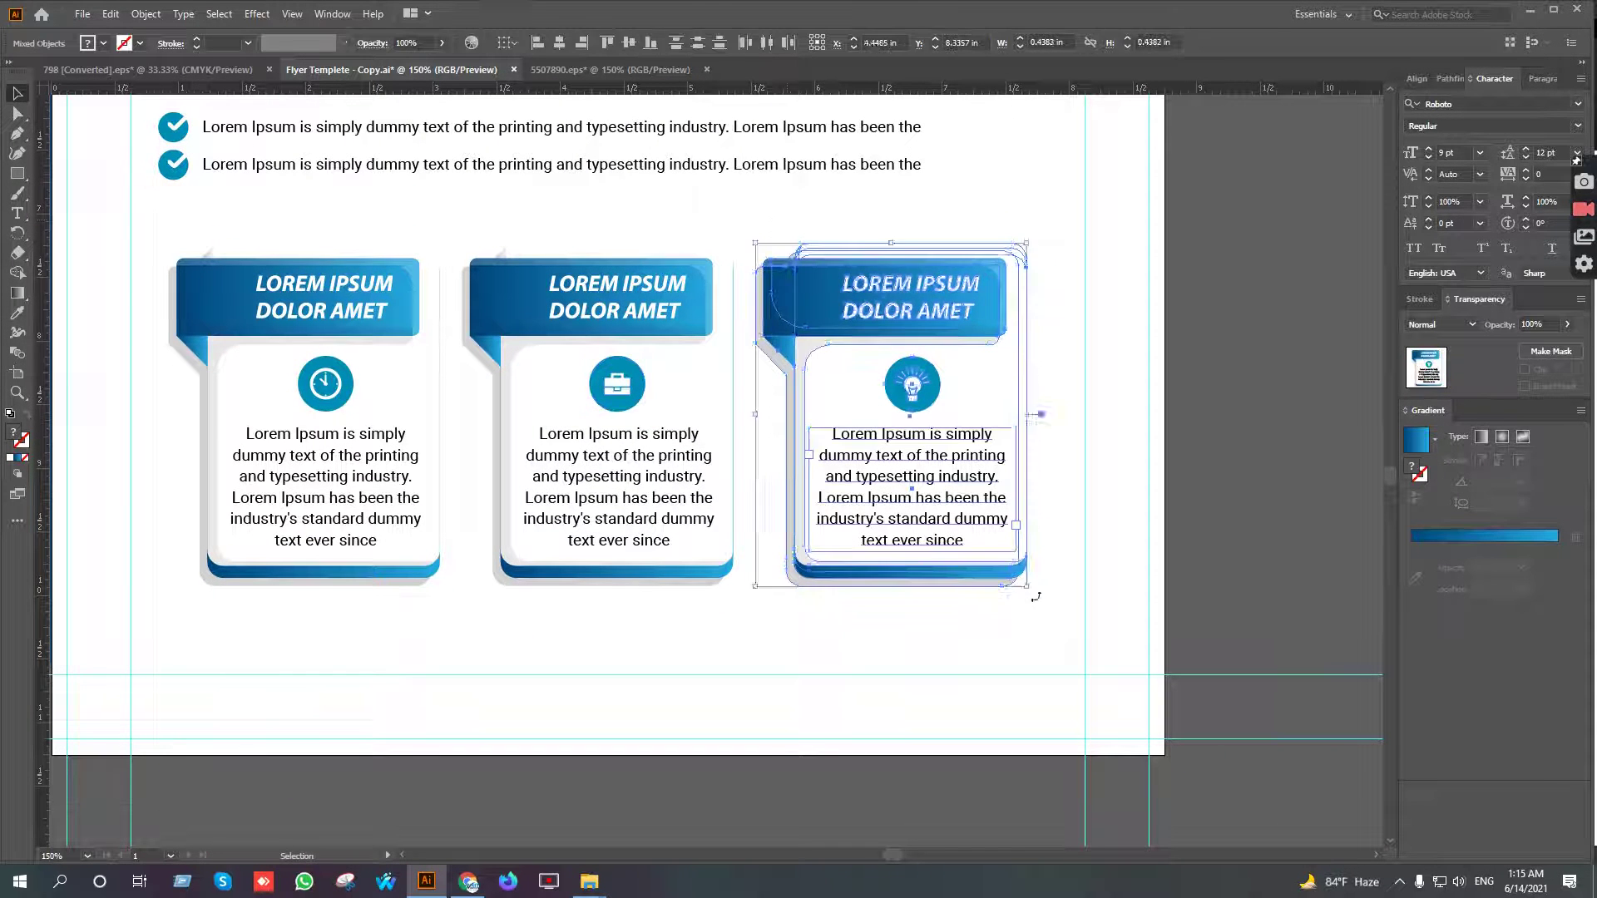
pyautogui.moveTo(491, 224); pyautogui.dragTo(727, 624)
pyautogui.press('v')
pyautogui.moveTo(189, 210); pyautogui.dragTo(417, 606)
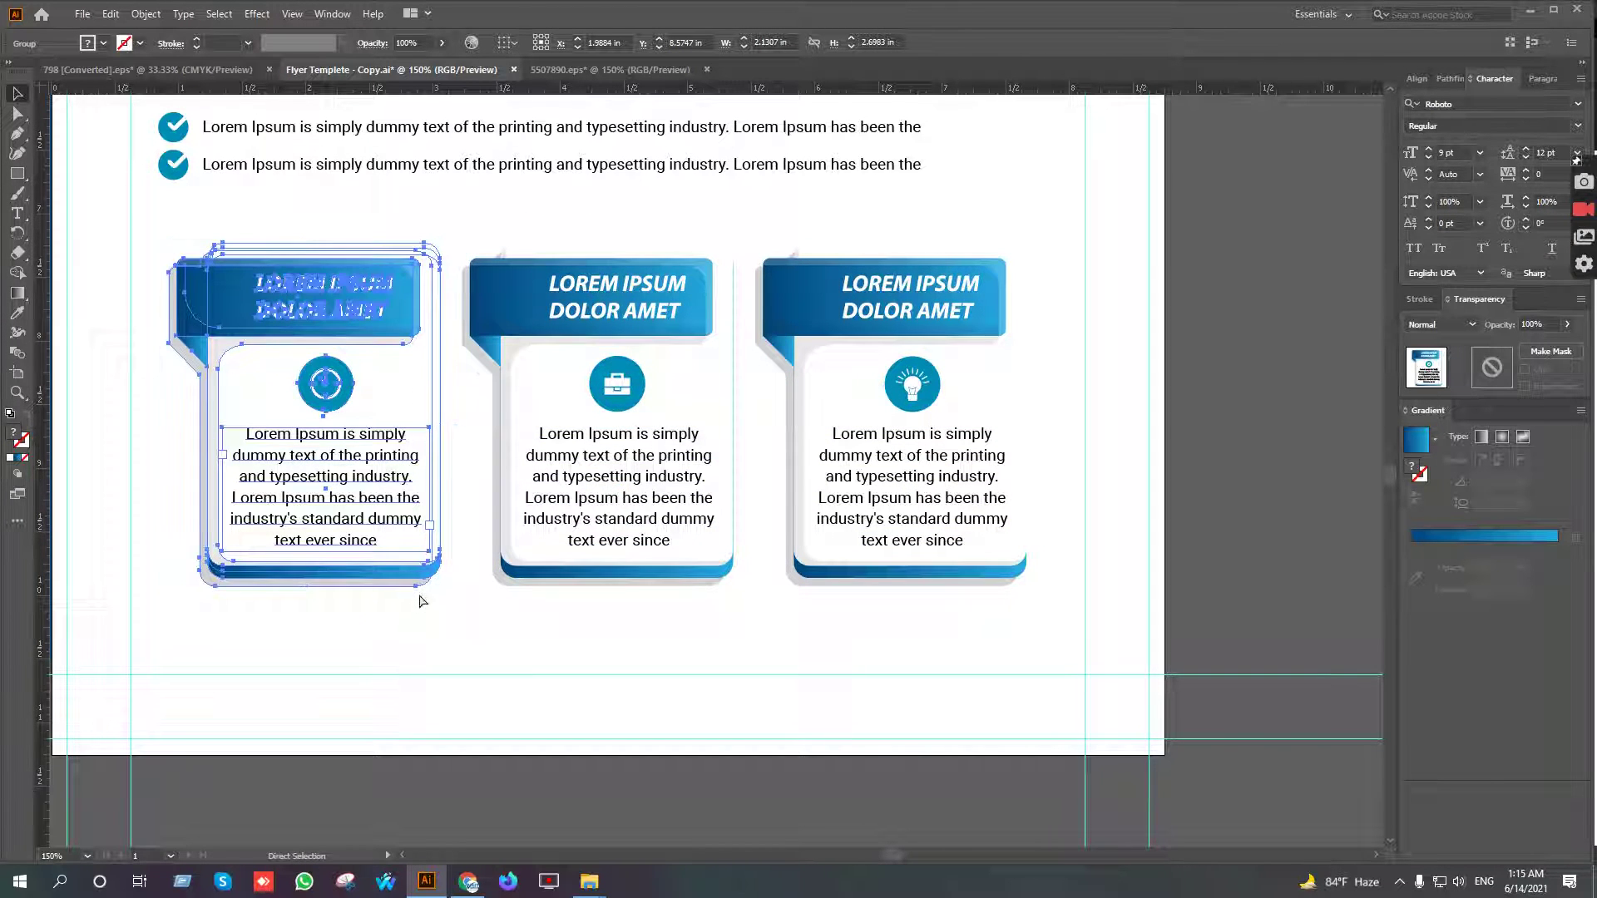
pyautogui.click(593, 625)
# Centre the three grouped infographic cards horizontally on the artboard
pyautogui.scroll(-1, 592, 625)
pyautogui.moveTo(593, 626); pyautogui.dragTo(682, 628)
pyautogui.moveTo(359, 373); pyautogui.dragTo(1007, 615)
pyautogui.press('a')
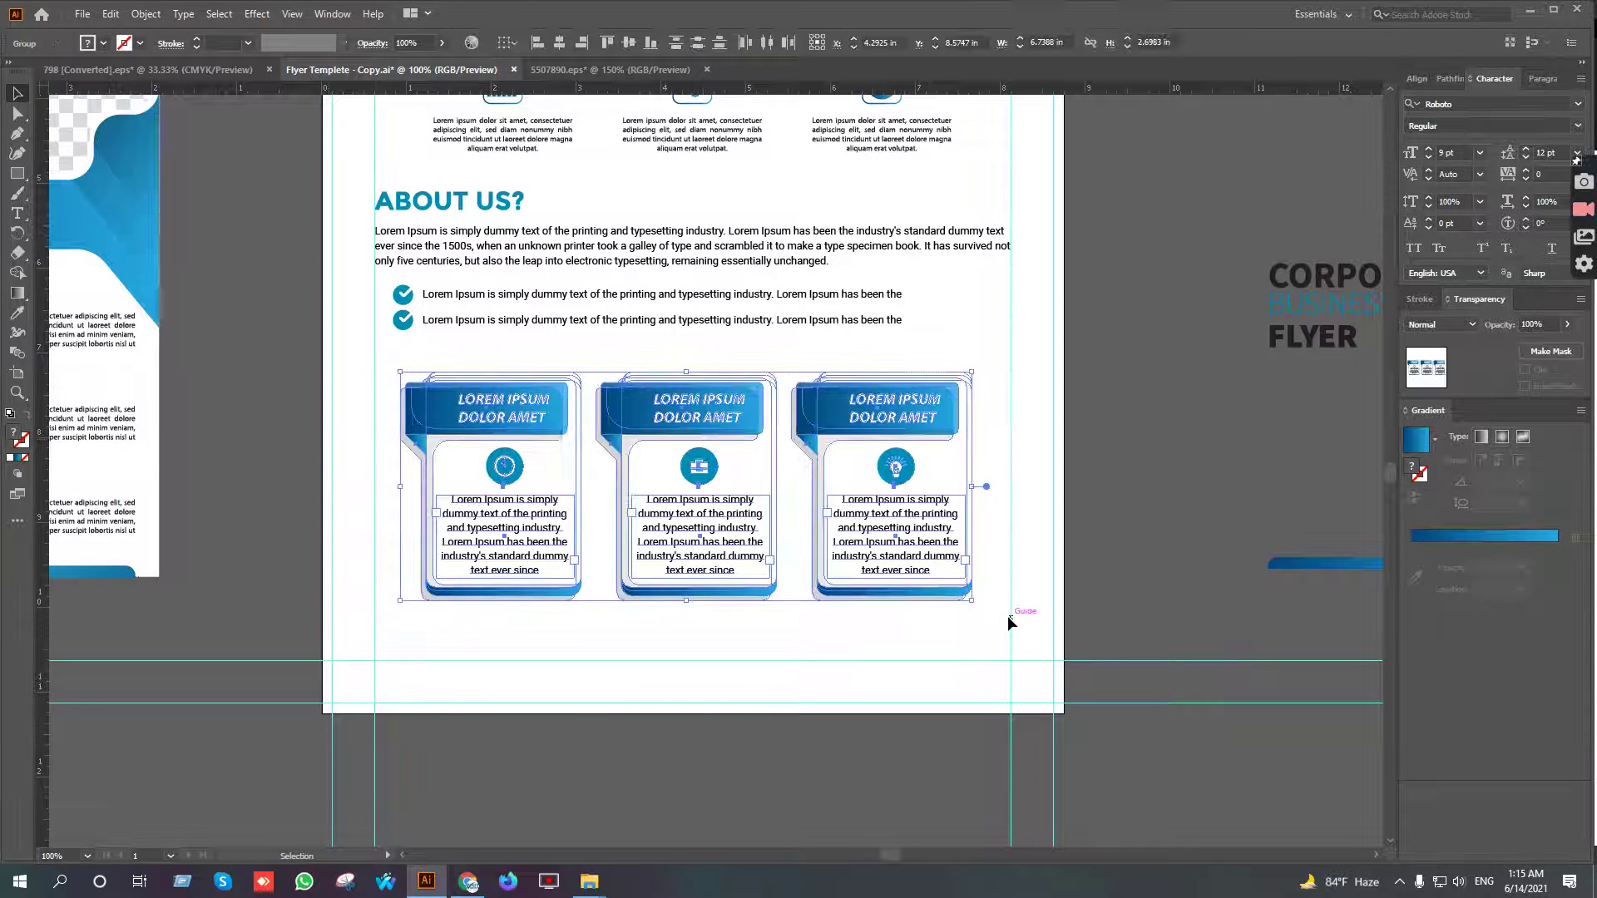
pyautogui.press('v')
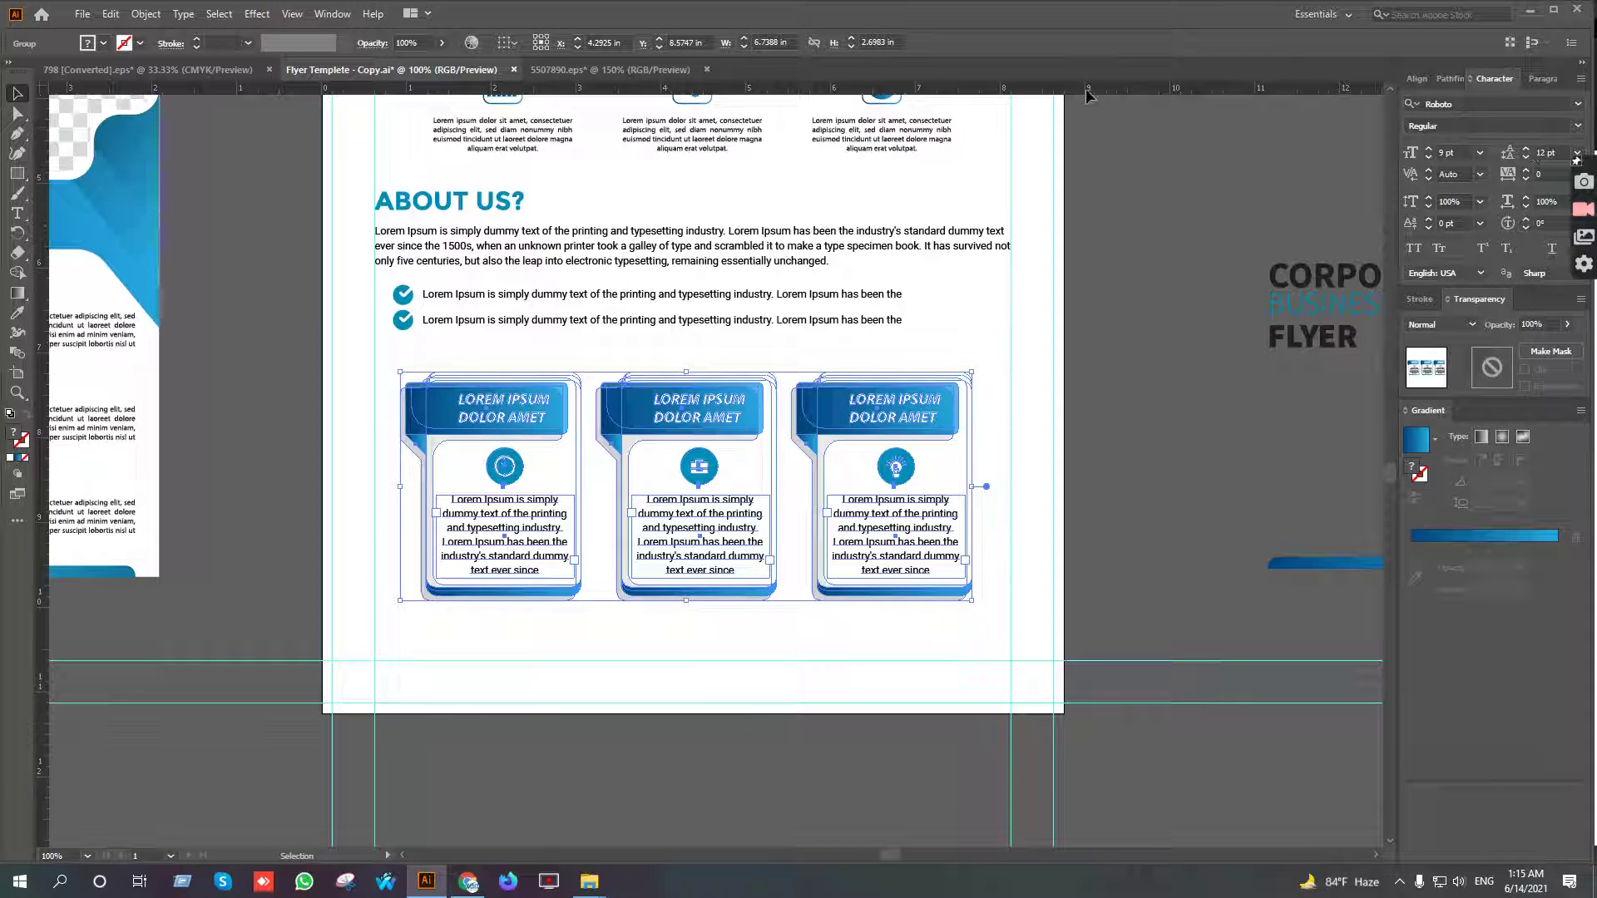
pyautogui.click(1416, 78)
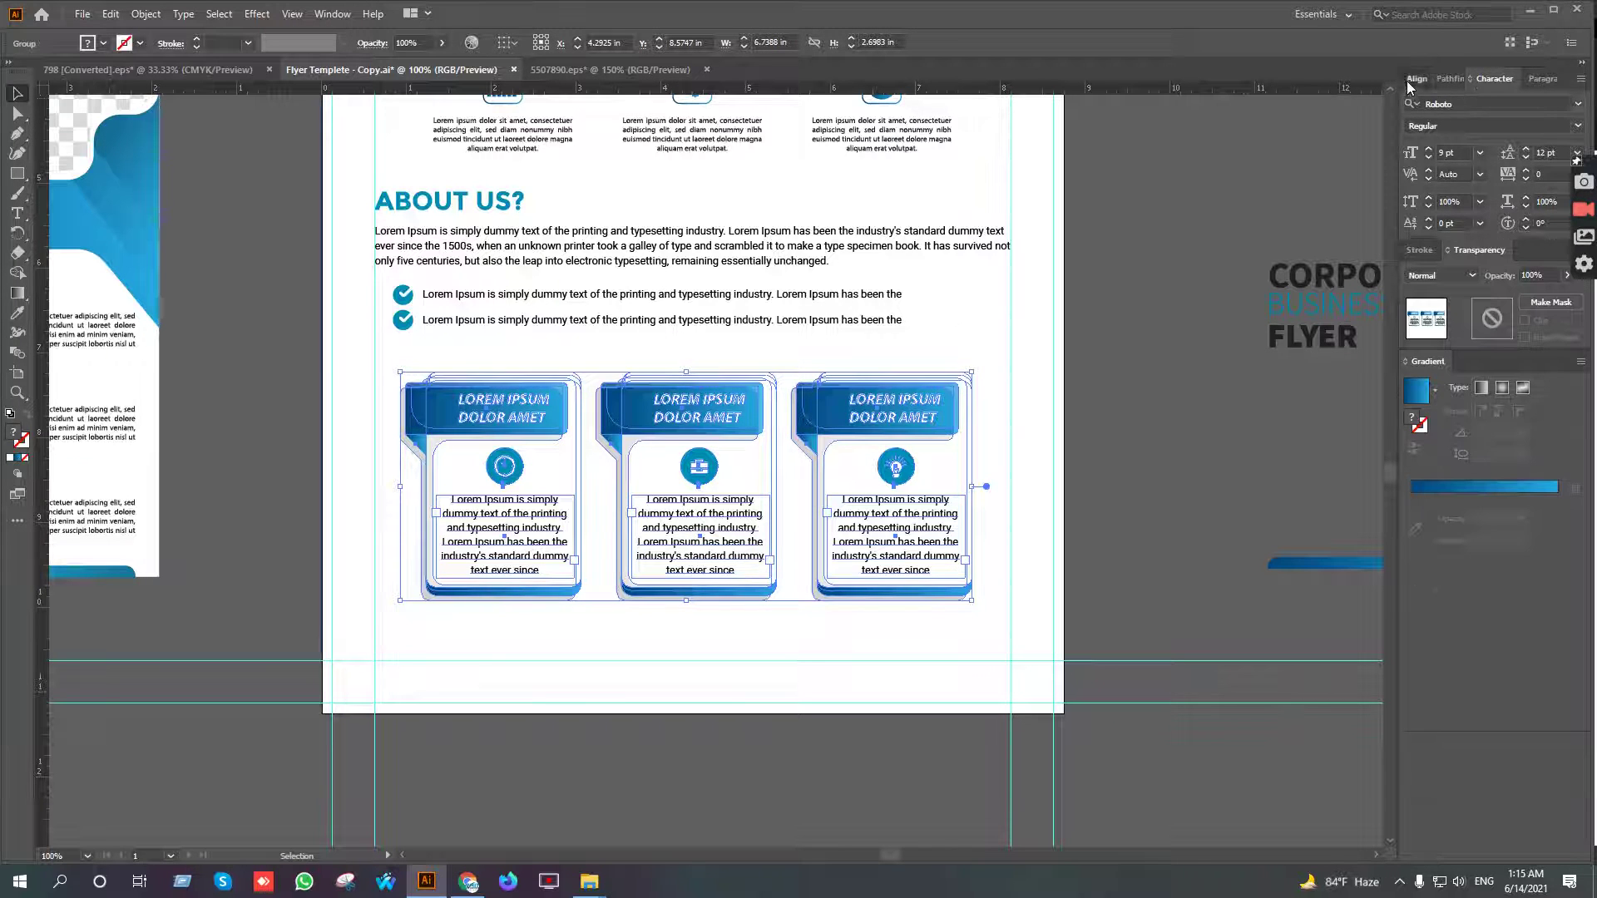
pyautogui.click(1563, 221)
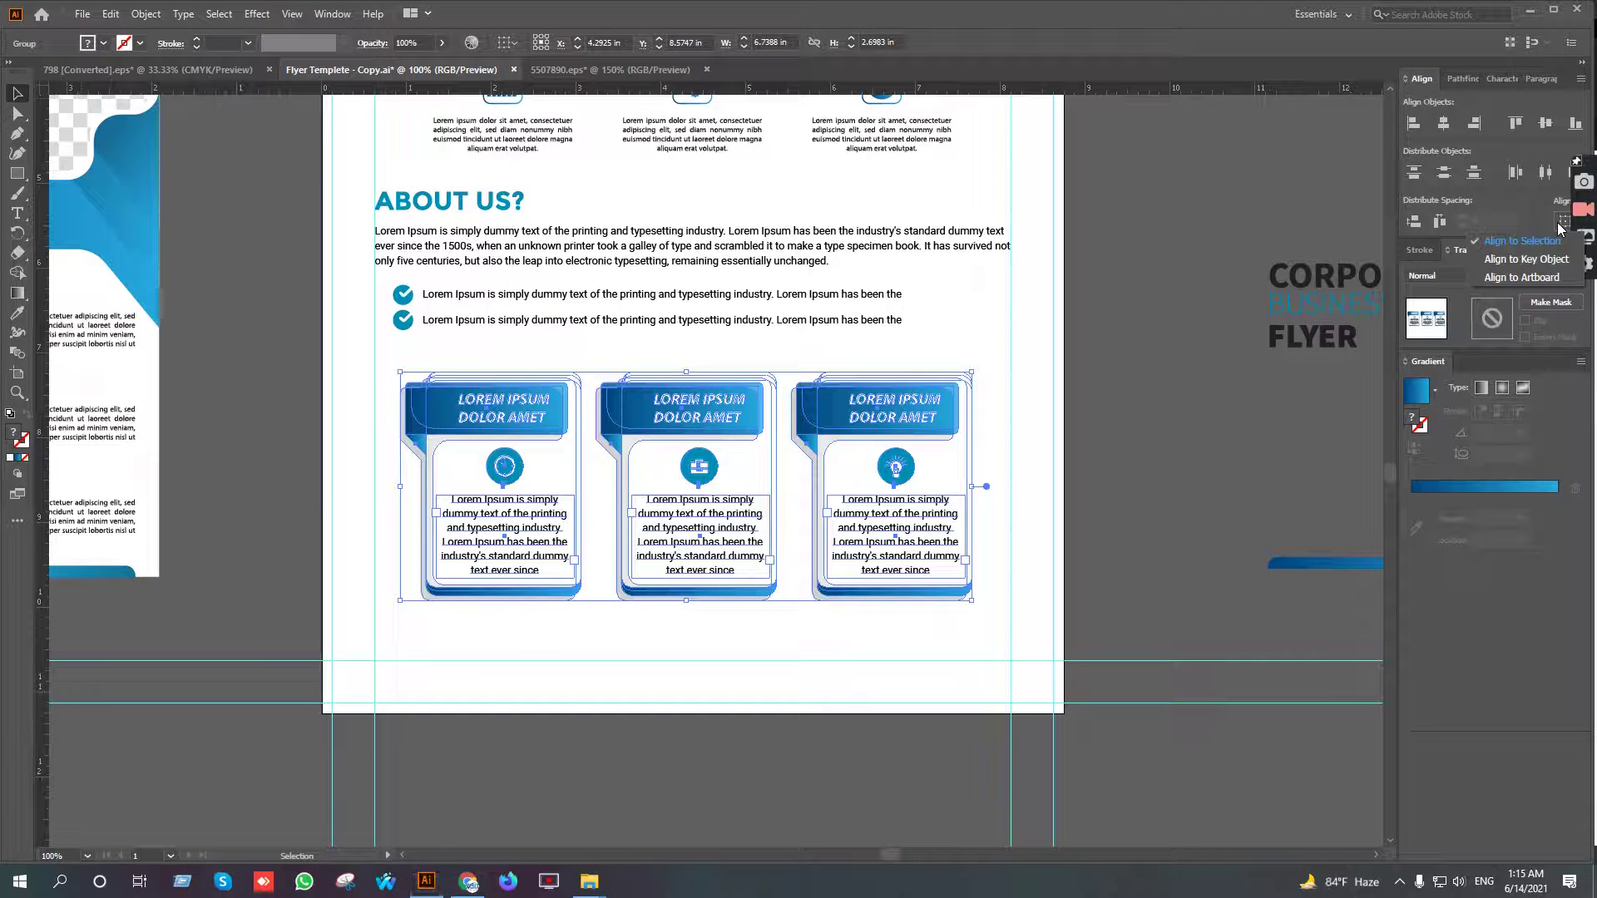
pyautogui.click(1506, 280)
pyautogui.click(1445, 129)
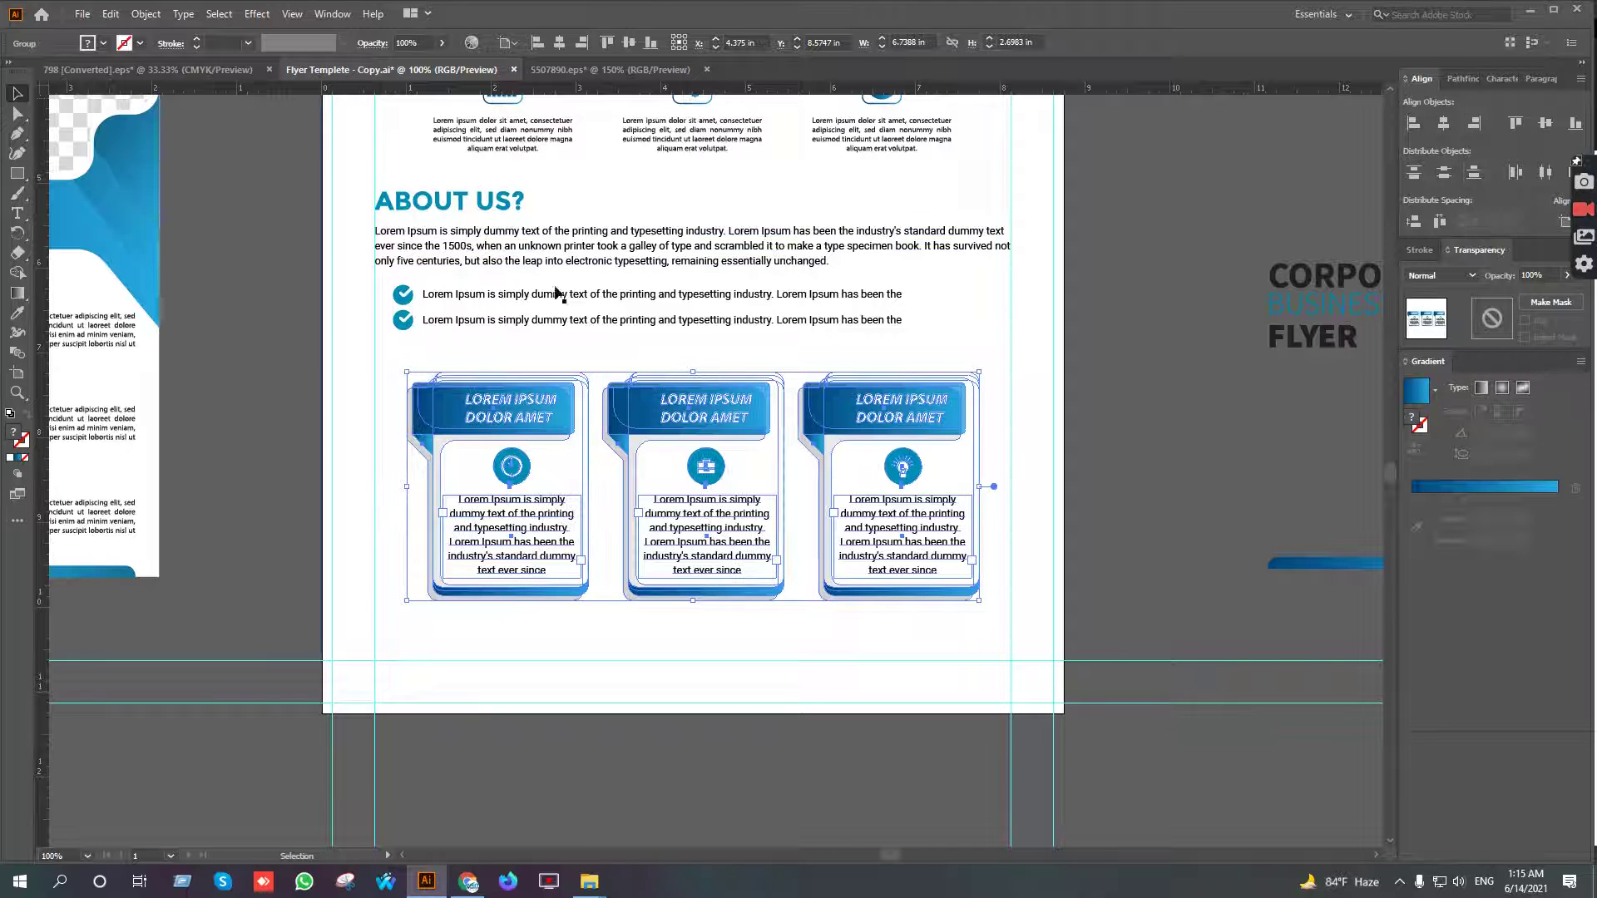
pyautogui.click(1092, 467)
# Move the spare blue gradient bar onto the flyer and snap it into the artboard's bottom-left corner
pyautogui.scroll(-1, 1030, 546)
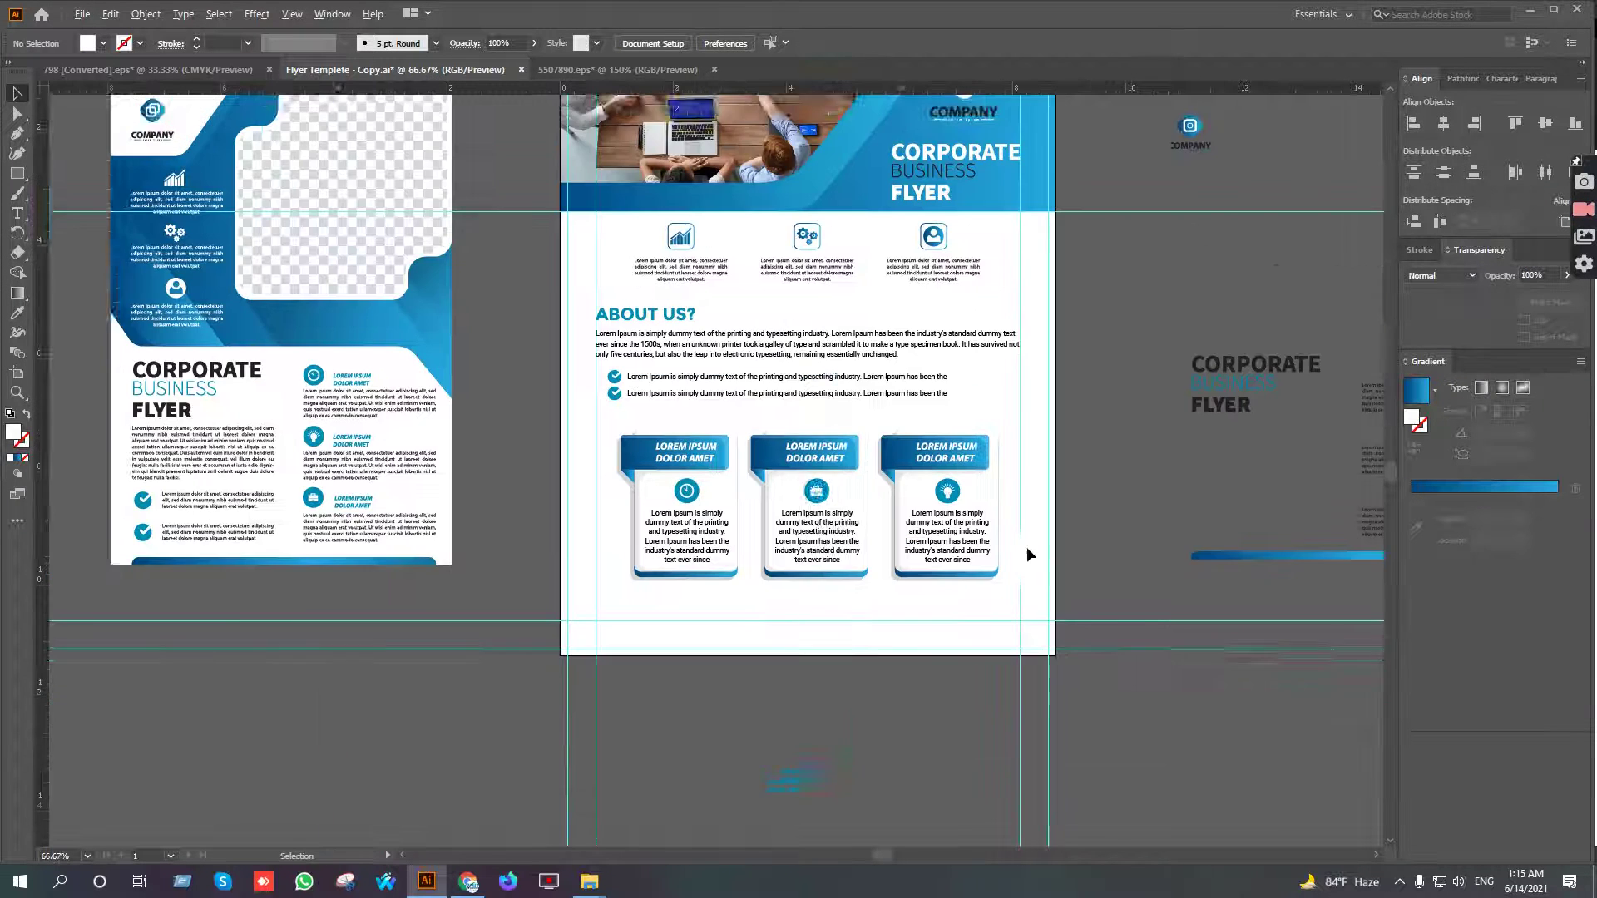
pyautogui.moveTo(1030, 547); pyautogui.dragTo(978, 501)
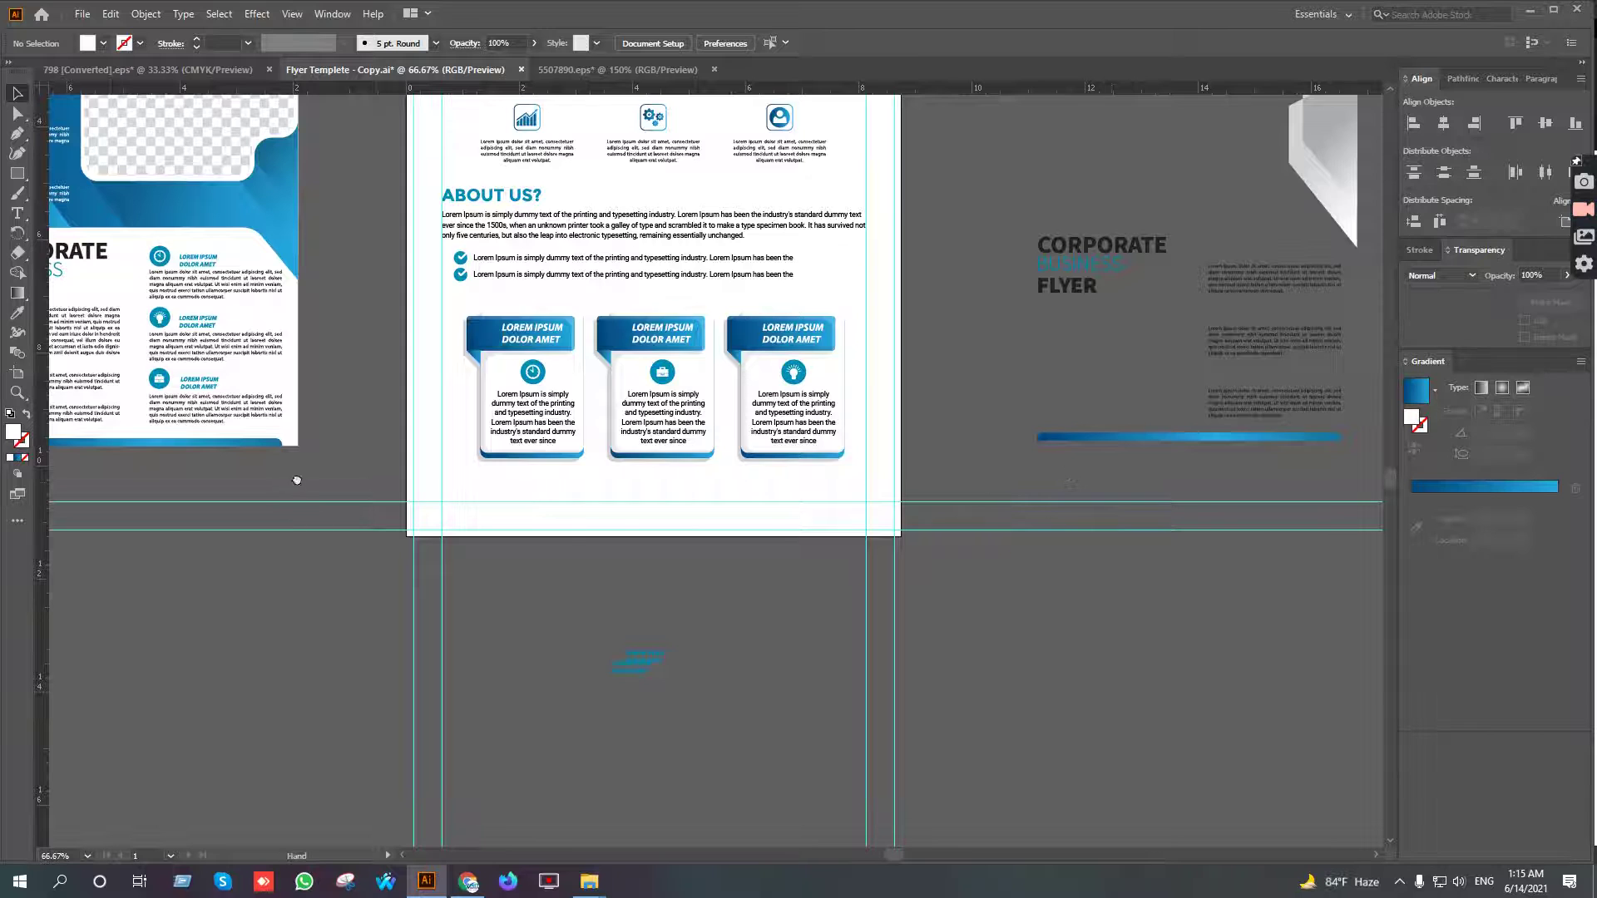
pyautogui.moveTo(297, 481); pyautogui.dragTo(370, 448)
pyautogui.moveTo(1215, 482); pyautogui.dragTo(1075, 449)
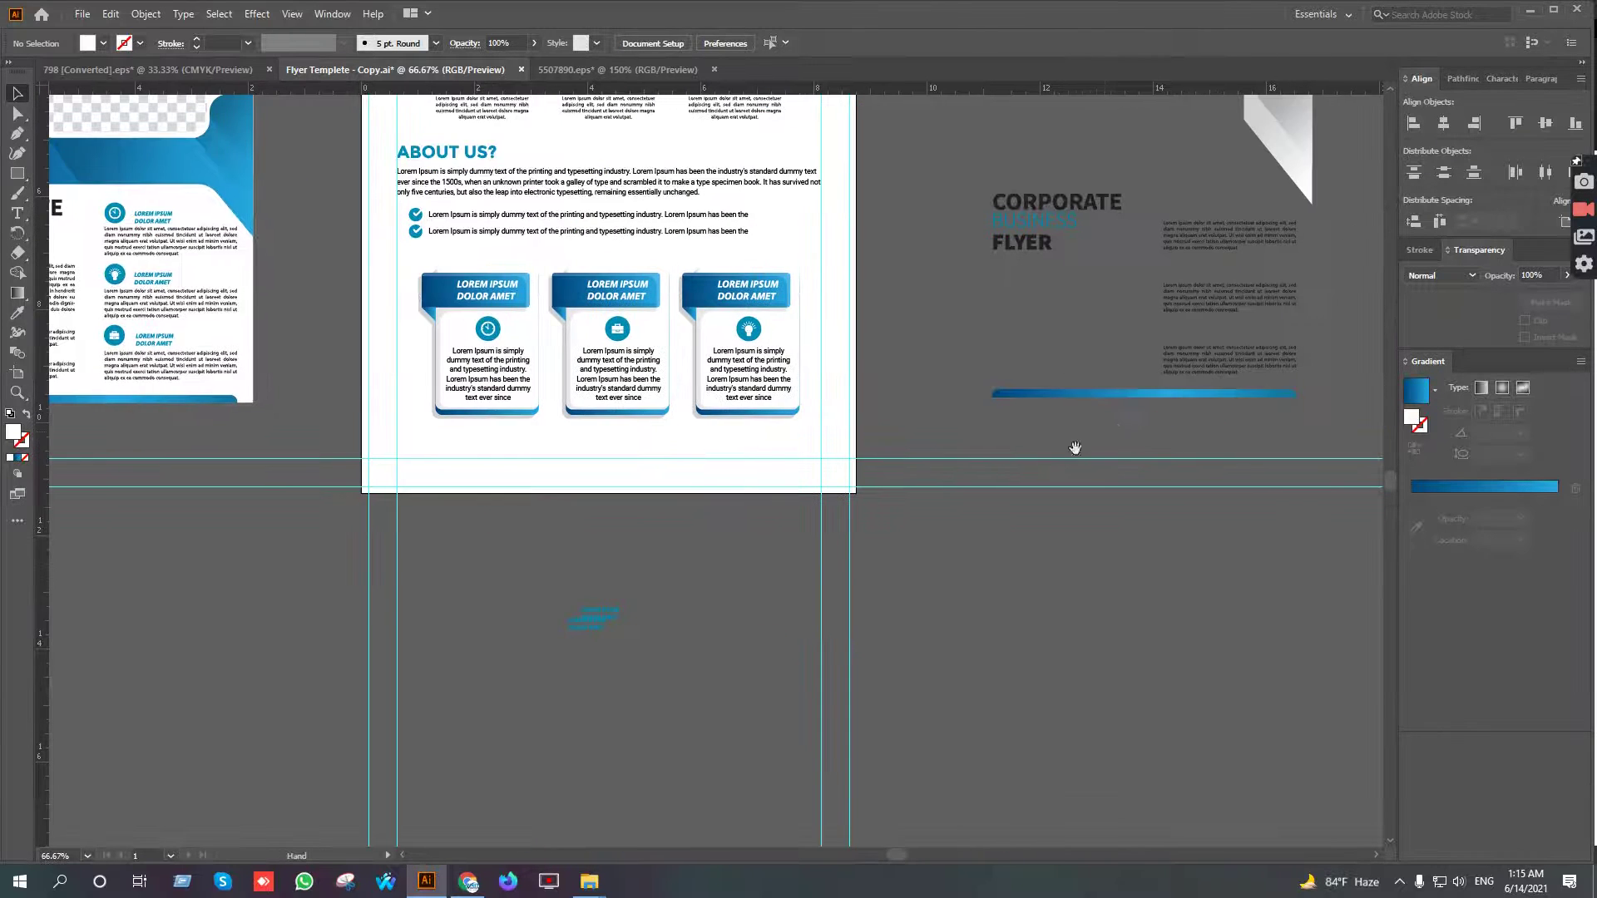
pyautogui.moveTo(1114, 395); pyautogui.dragTo(485, 484)
pyautogui.scroll(10, 346, 491)
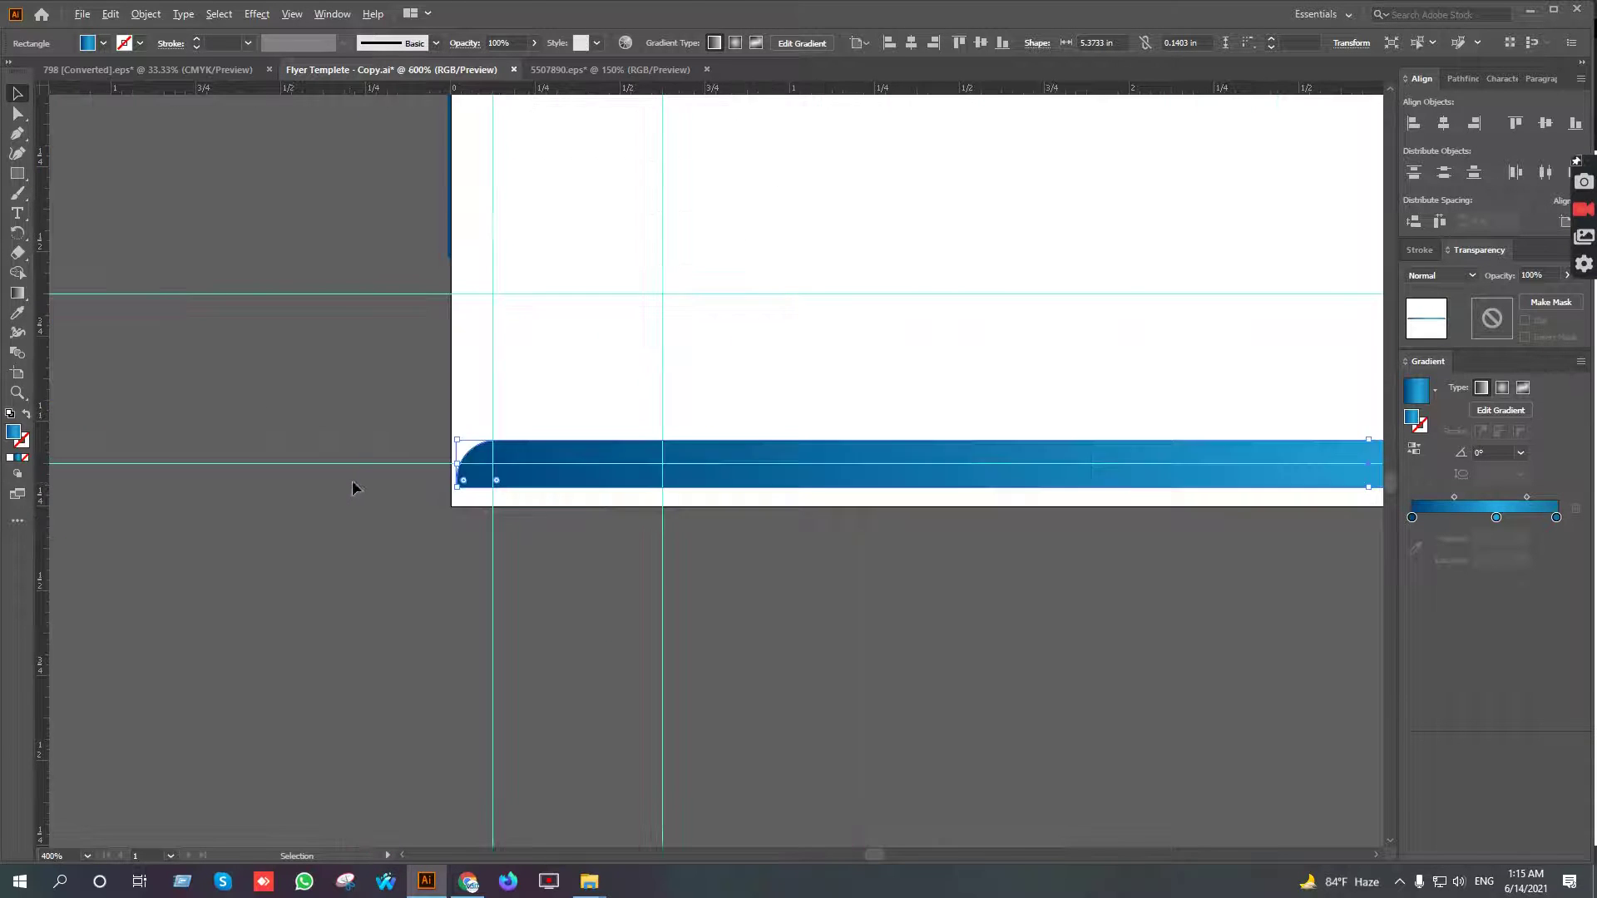
pyautogui.moveTo(1123, 424); pyautogui.dragTo(732, 388)
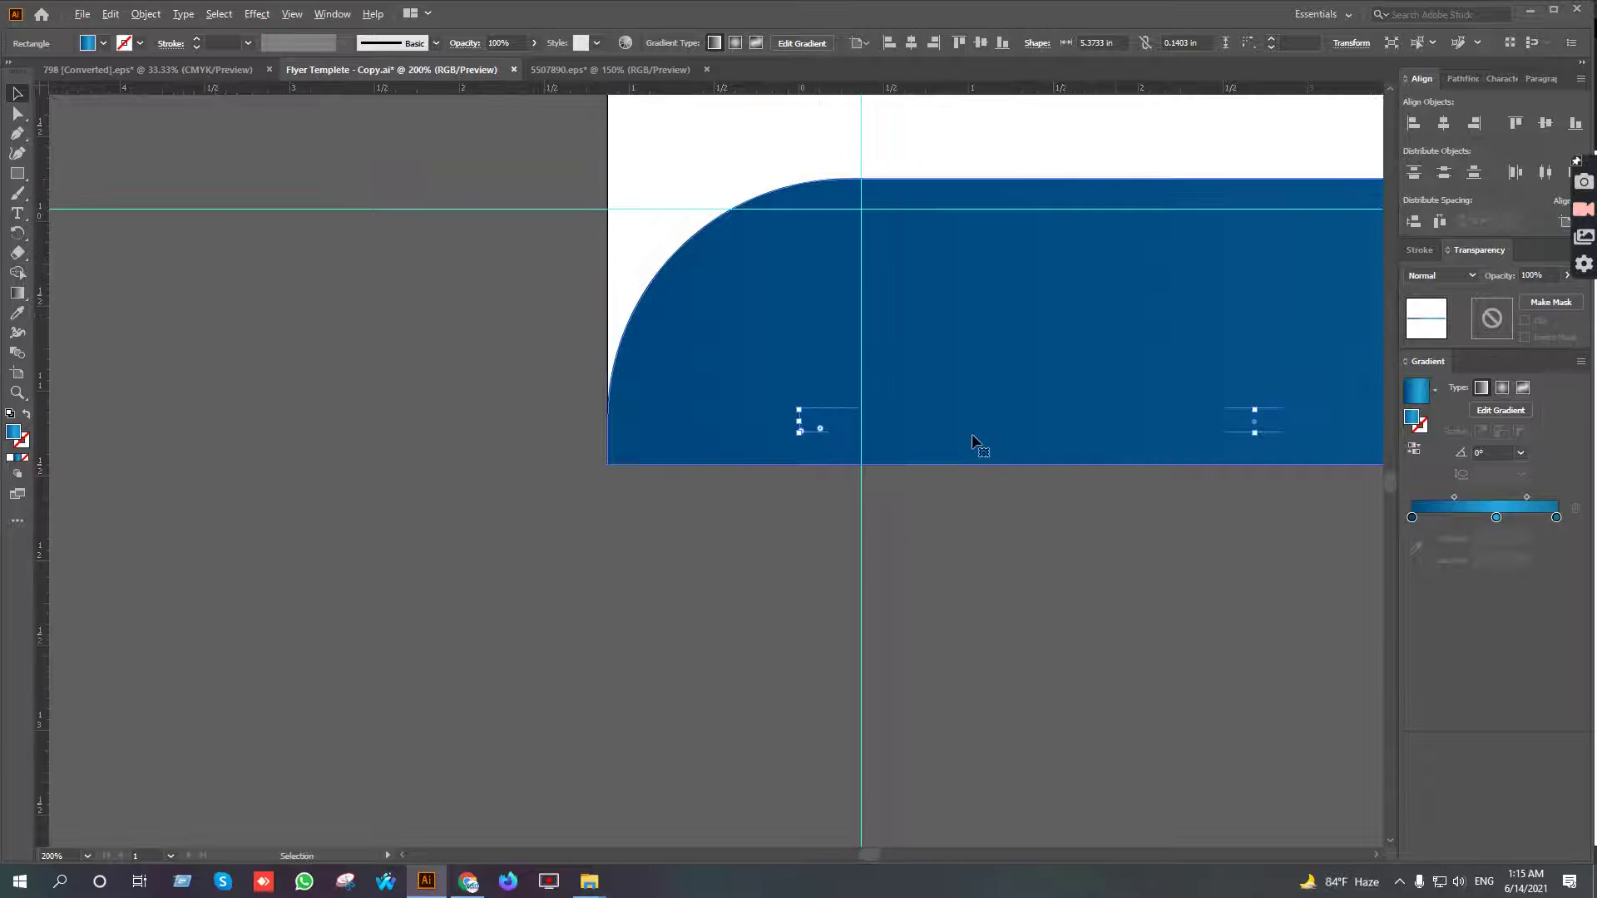
# Stretch the gradient bar's right end to the flyer's right edge, making it 8.75 in wide
pyautogui.scroll(-10, 972, 433)
pyautogui.hscroll(8, 574, 416)
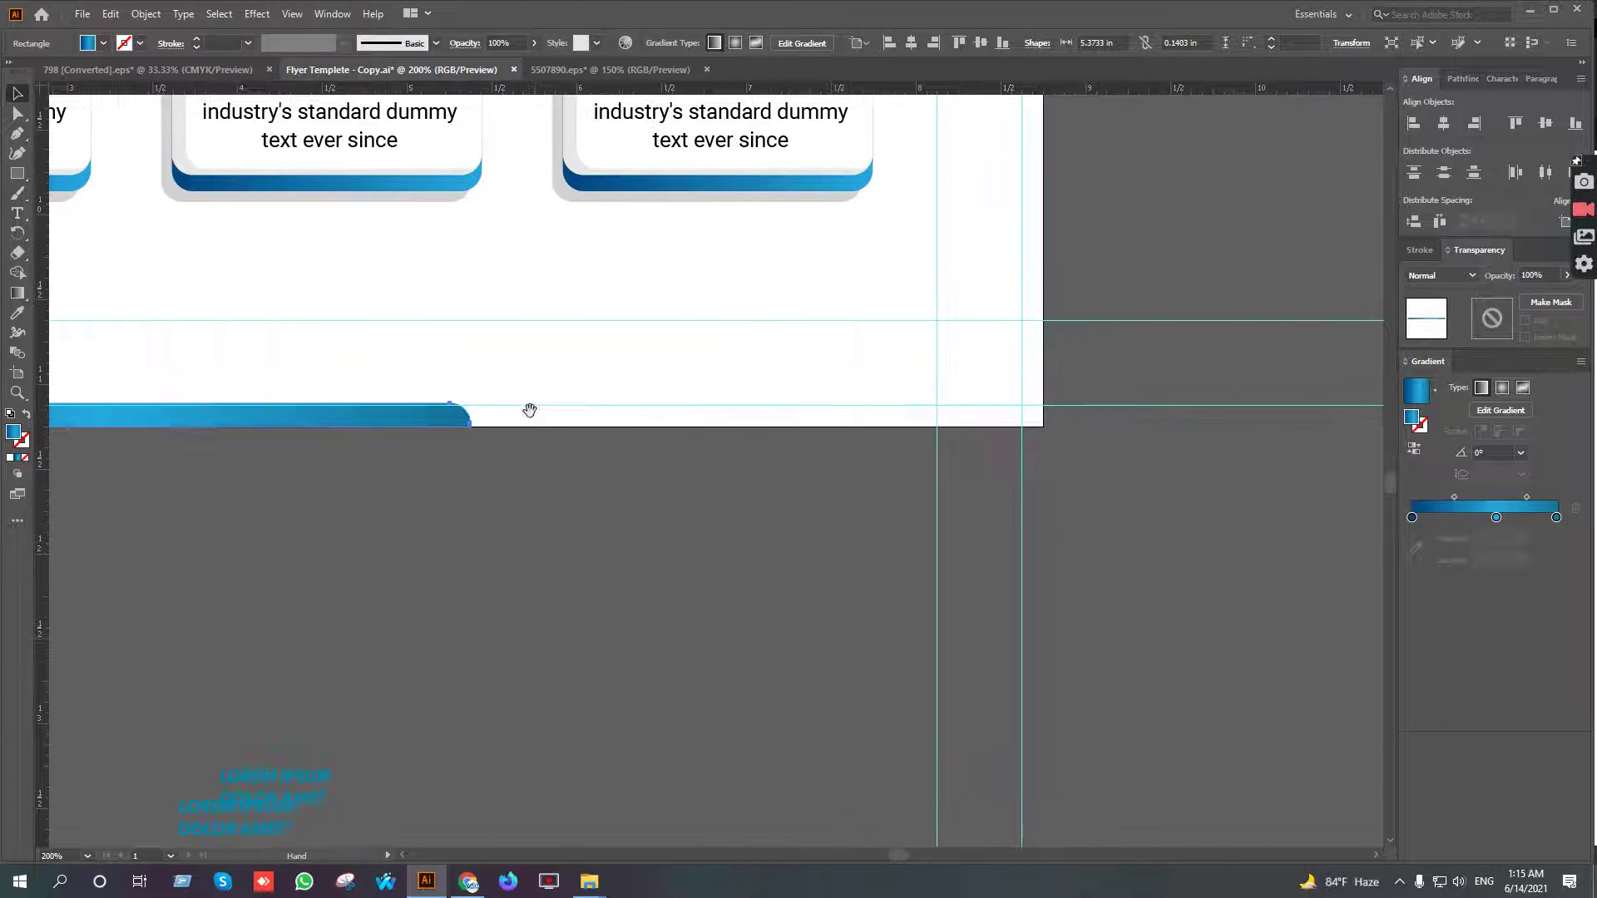
pyautogui.moveTo(472, 414); pyautogui.dragTo(1045, 408)
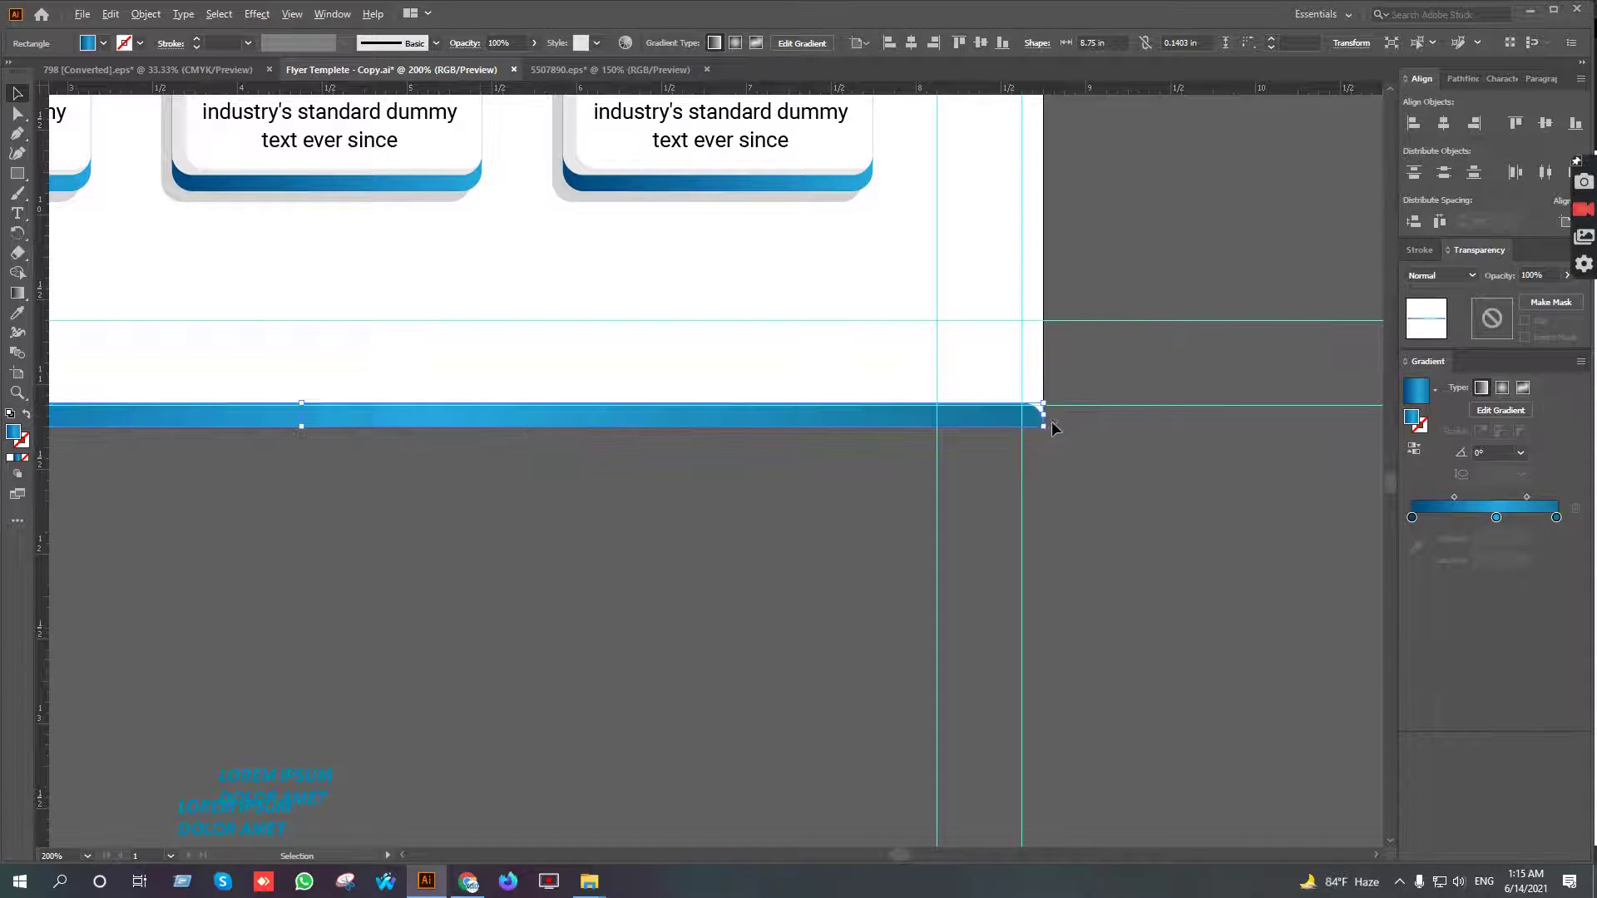
# Raise the gradient bar's top edge to make a footer band about 0.92 in high, and deselect it
pyautogui.scroll(5, 1052, 422)
pyautogui.scroll(-4, 1030, 415)
pyautogui.moveTo(777, 469); pyautogui.dragTo(1209, 532)
pyautogui.scroll(-2, 1005, 515)
pyautogui.scroll(-2, 671, 477)
pyautogui.scroll(4, 709, 501)
pyautogui.moveTo(710, 502); pyautogui.dragTo(711, 424)
pyautogui.hotkey('ctrl', 'z')
pyautogui.moveTo(711, 503); pyautogui.dragTo(710, 240)
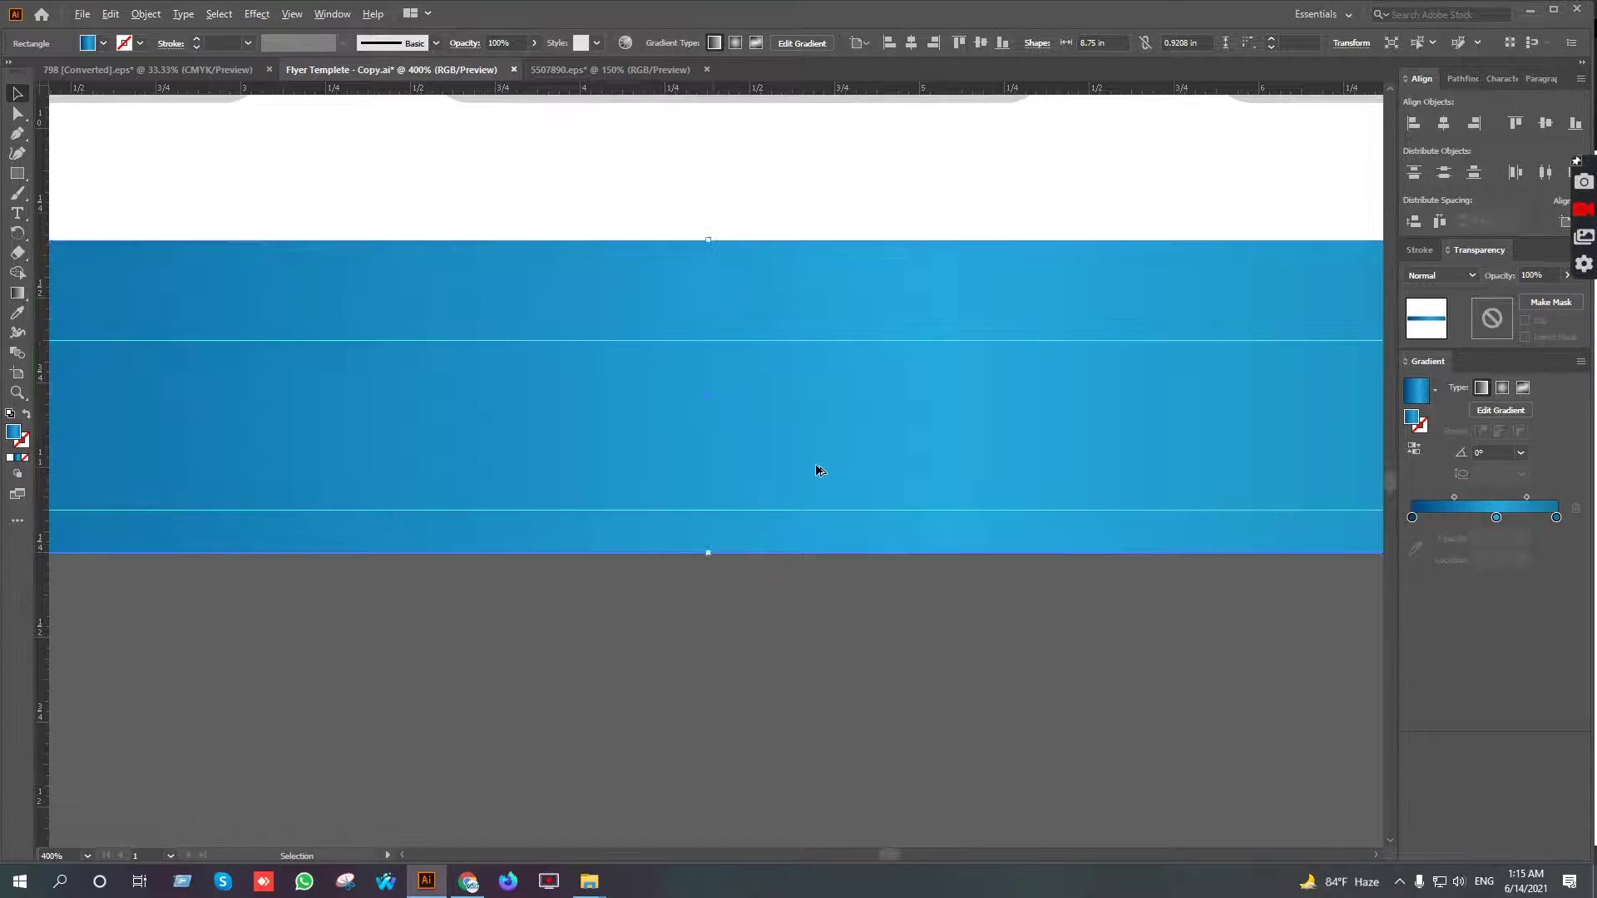
pyautogui.scroll(-3, 816, 465)
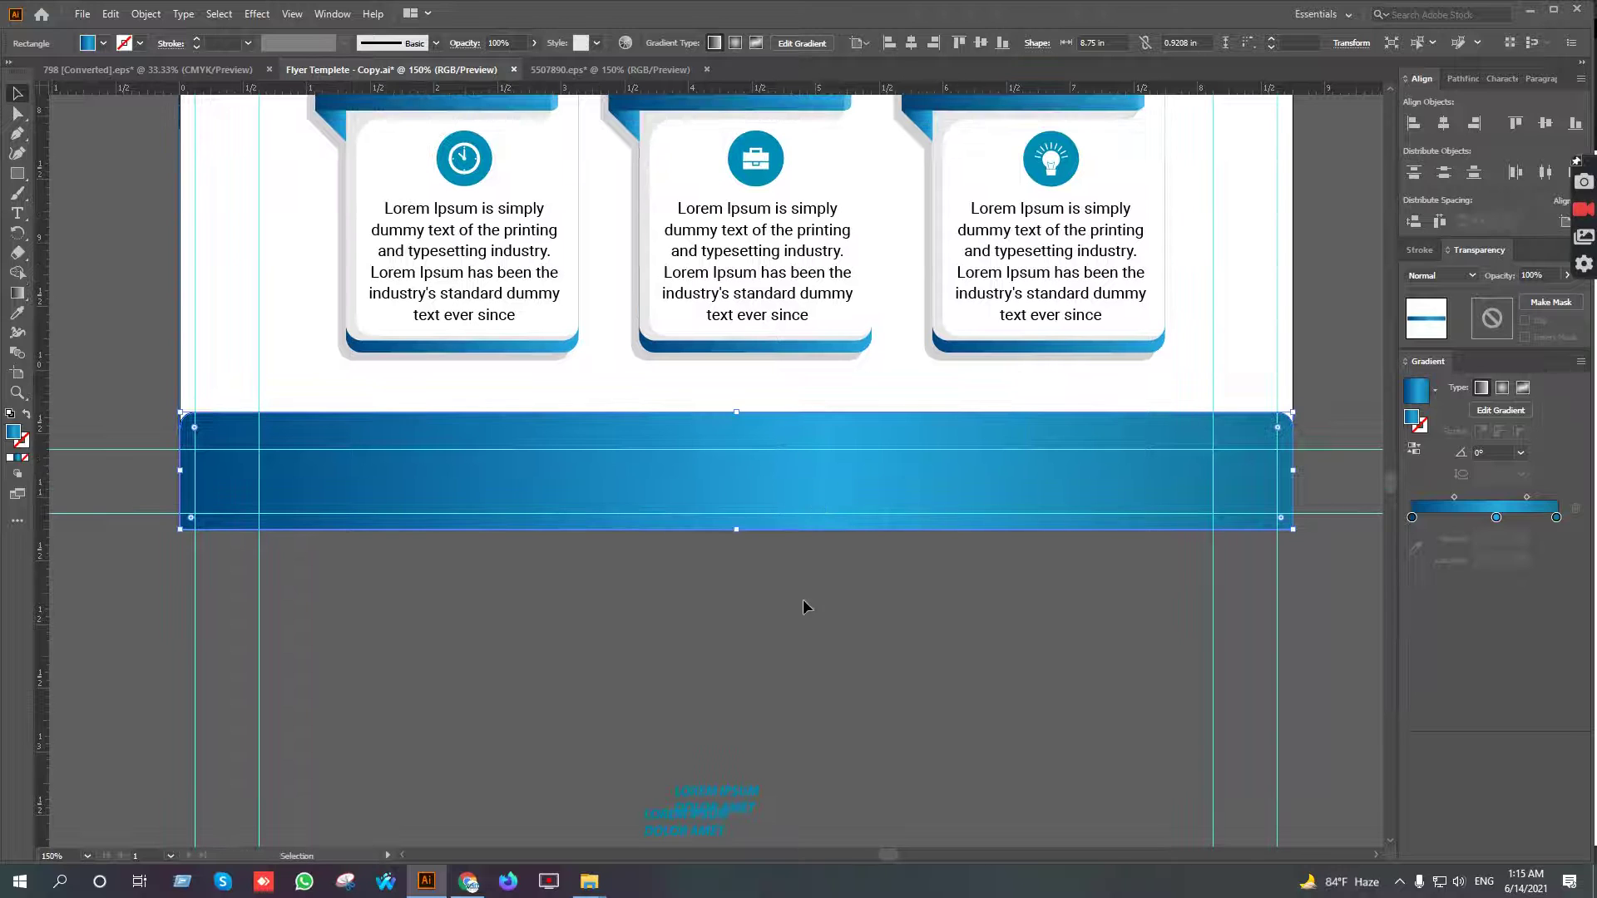
pyautogui.click(801, 598)
pyautogui.scroll(-3, 832, 615)
pyautogui.moveTo(931, 657); pyautogui.dragTo(988, 726)
pyautogui.scroll(-1, 983, 721)
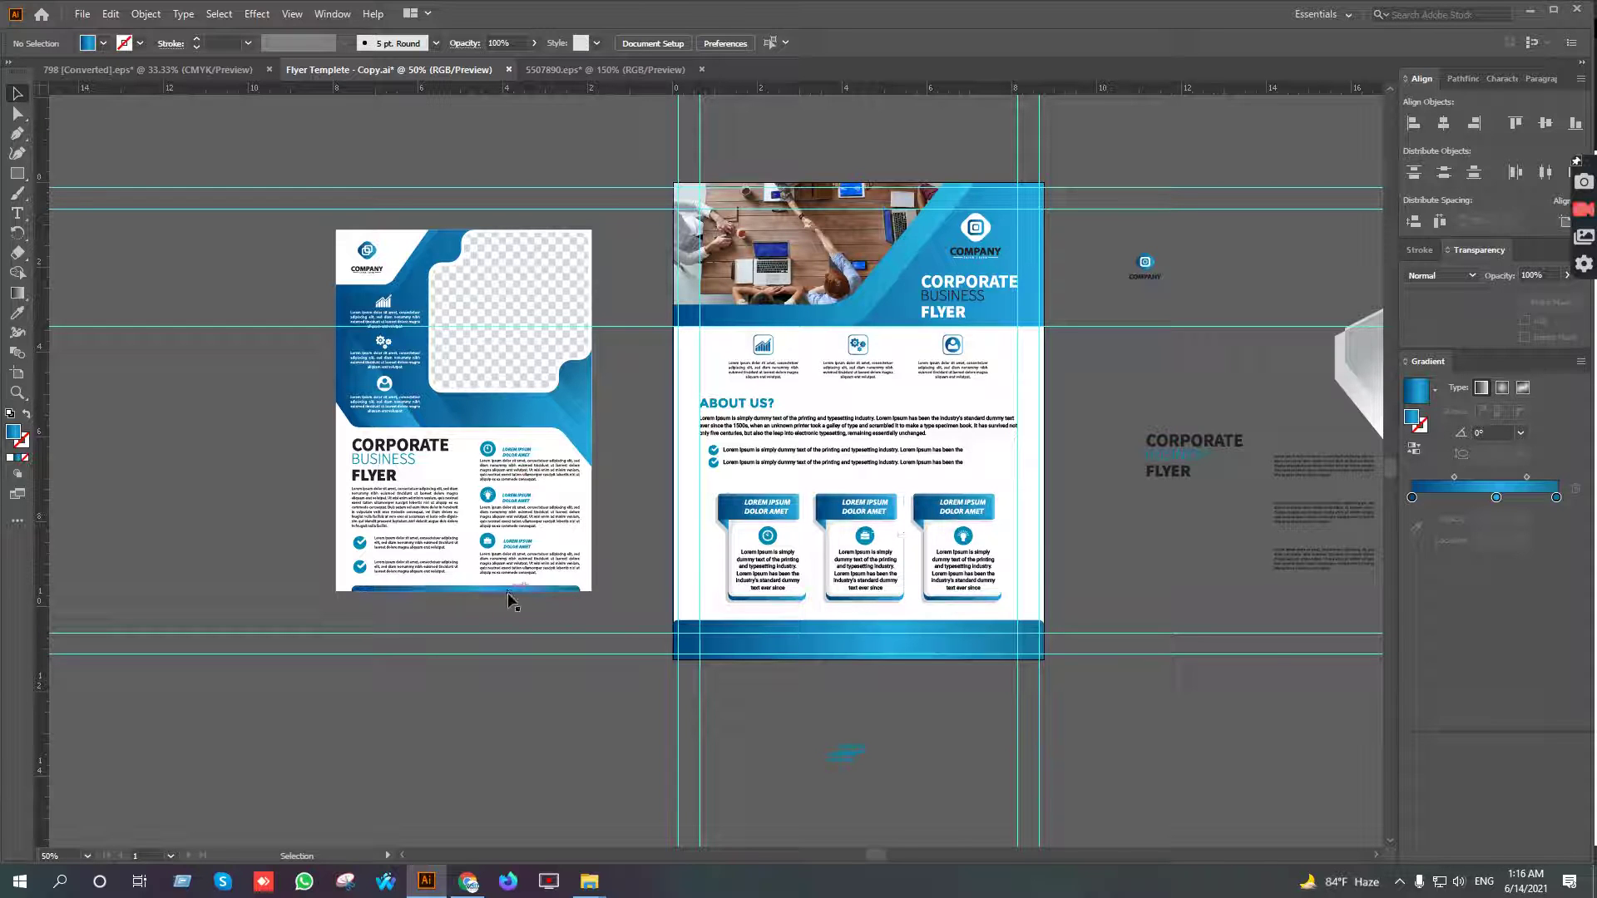
pyautogui.moveTo(1009, 727); pyautogui.dragTo(956, 663)
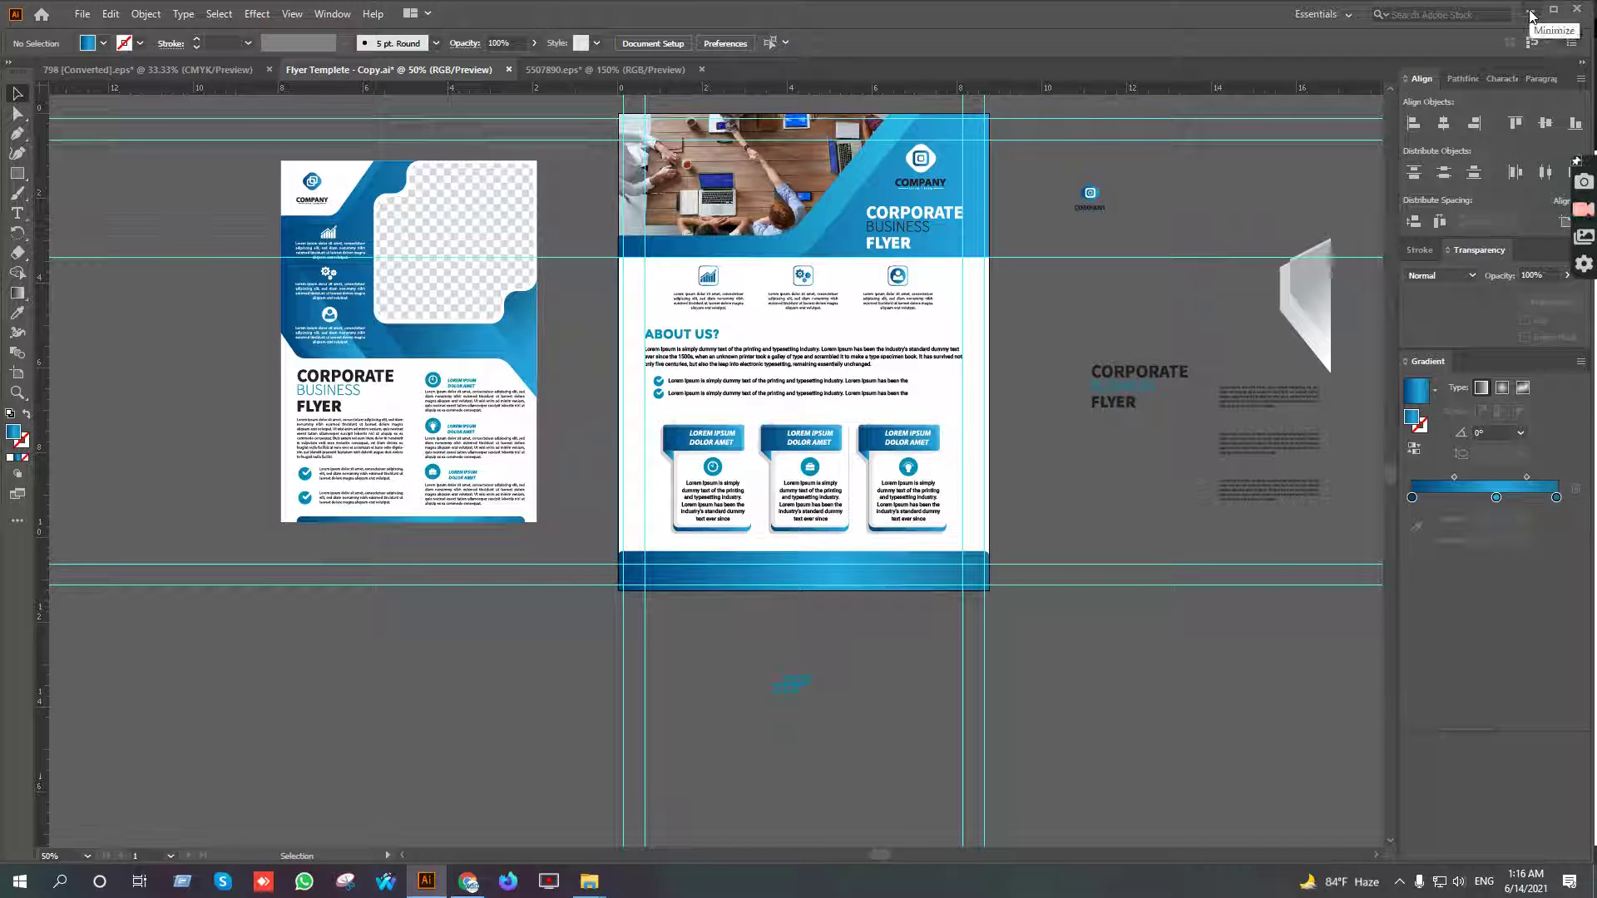
# Switch to File Explorer and open the Business Flyer folder inside Collect
pyautogui.moveTo(589, 880)
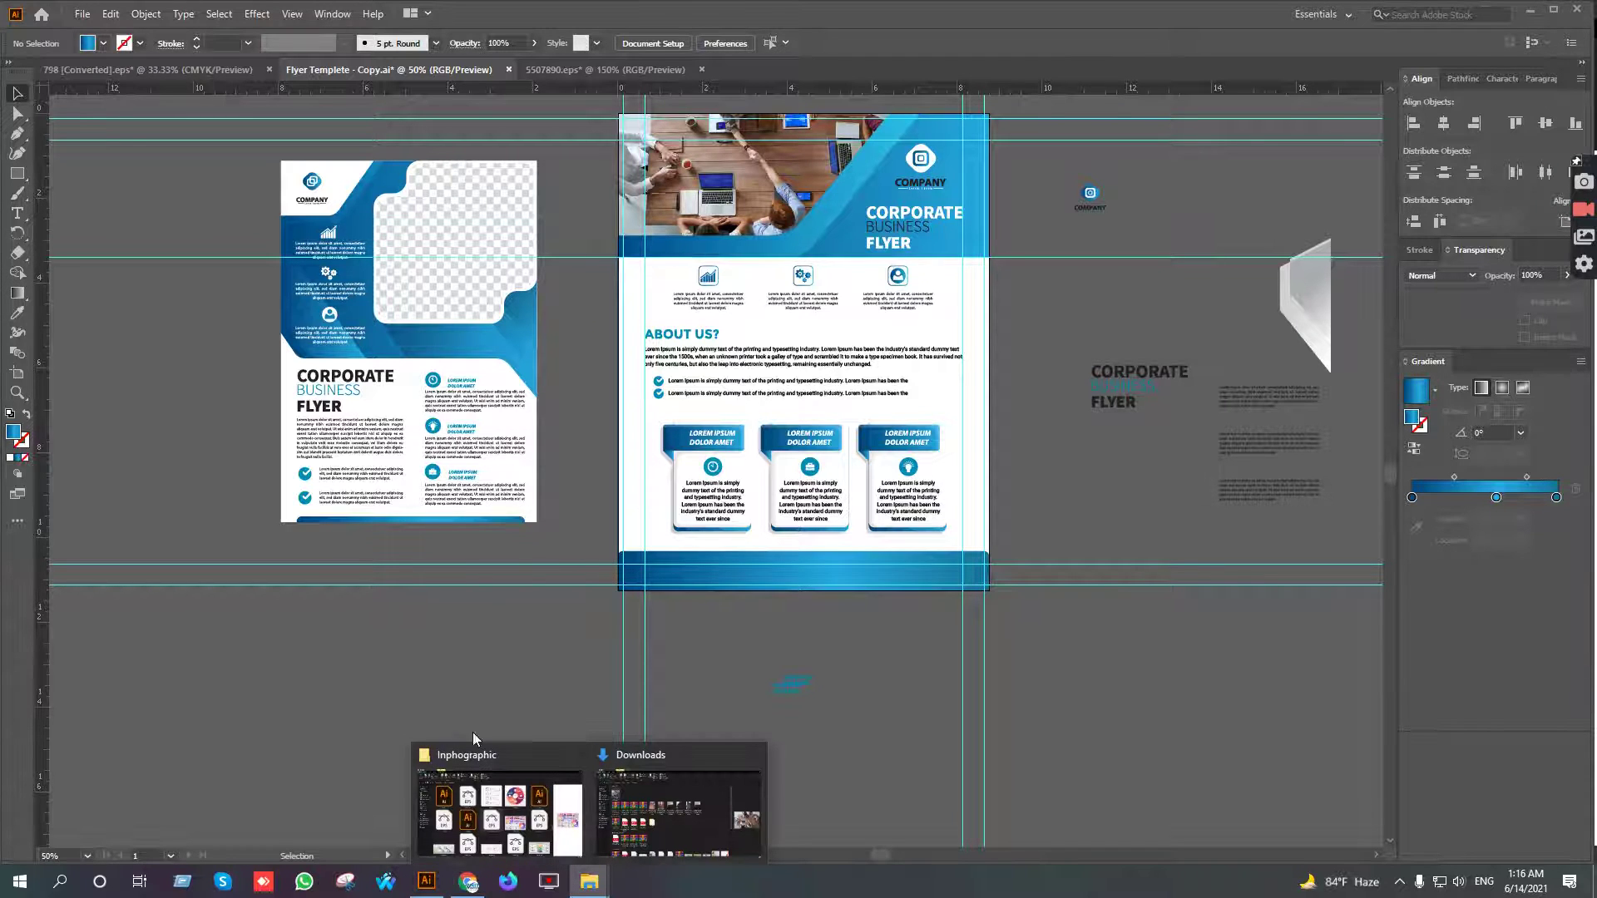
pyautogui.click(497, 819)
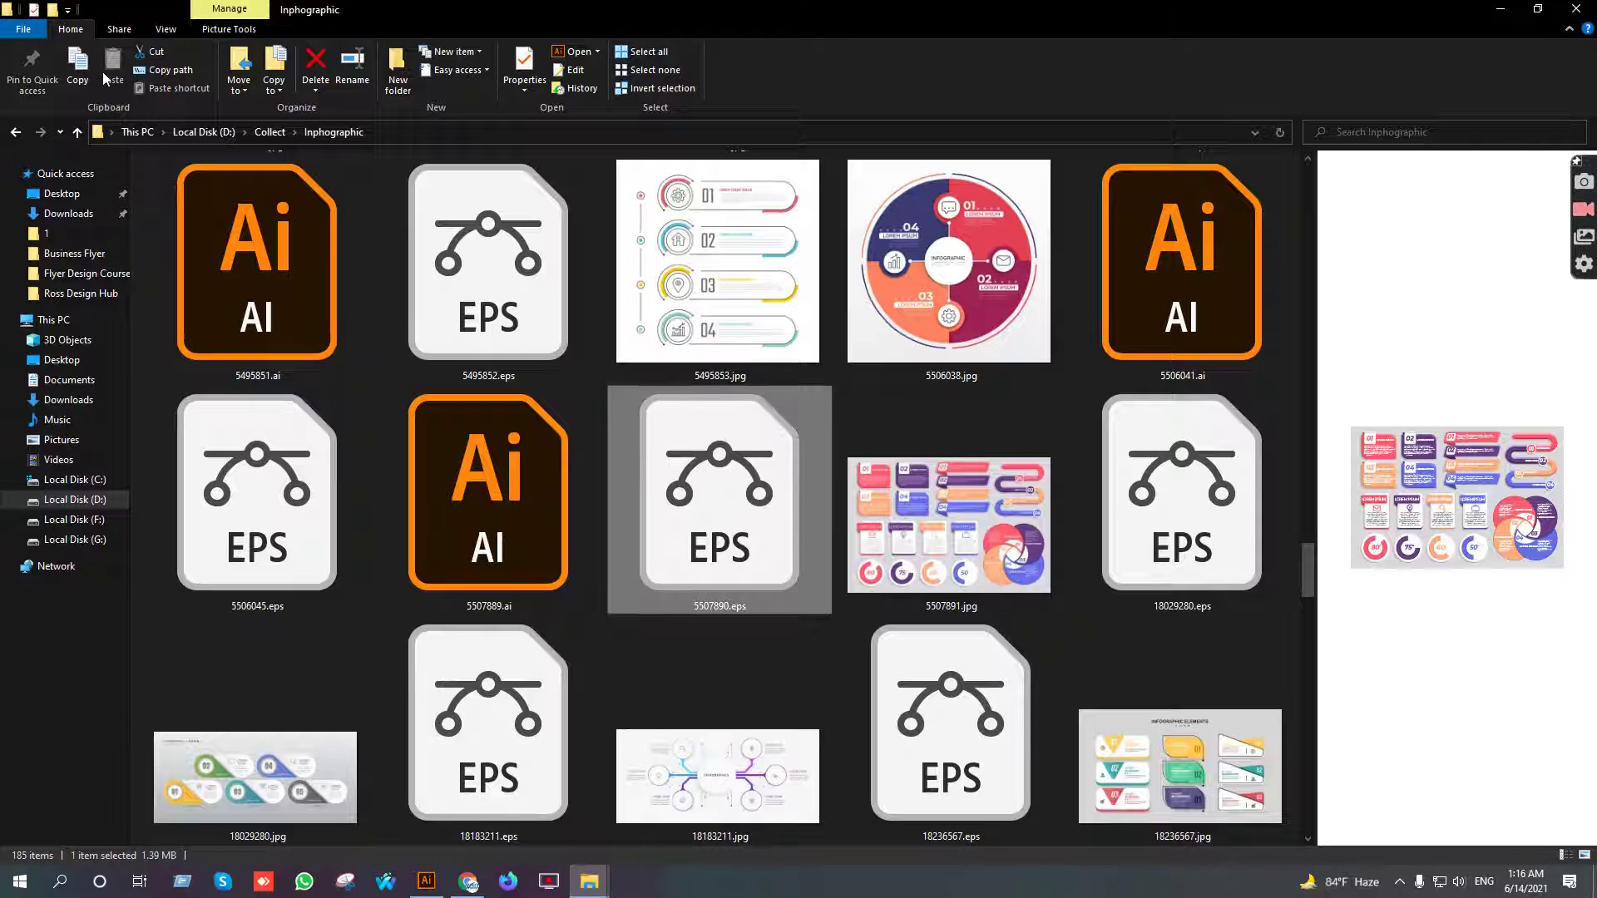
pyautogui.click(76, 133)
pyautogui.doubleClick(196, 204)
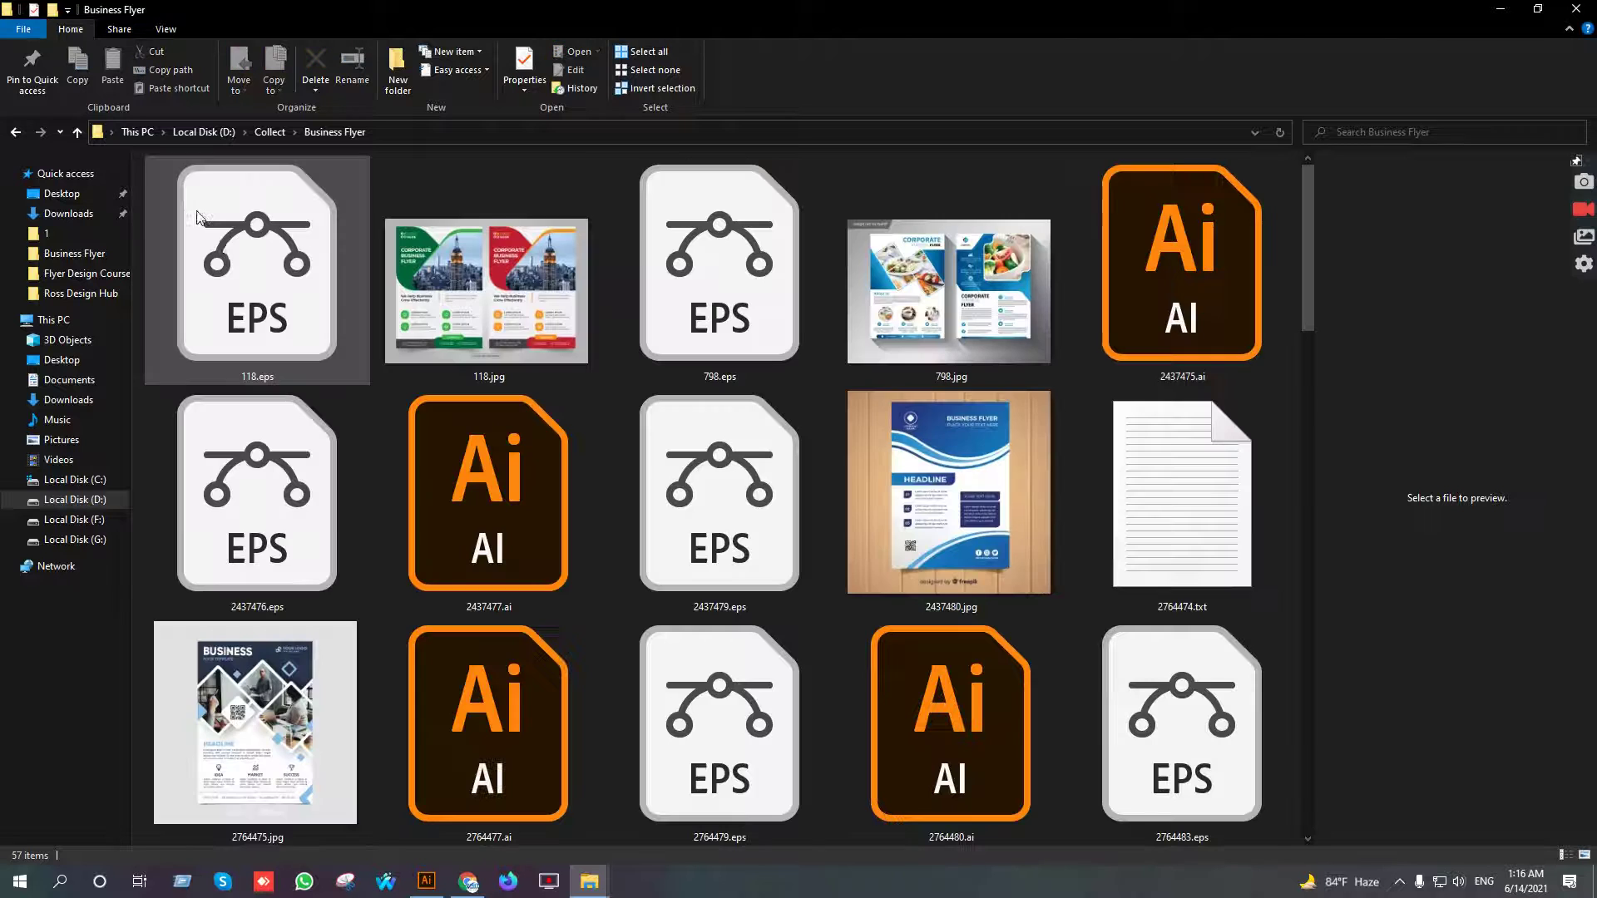
# Browse the flyer templates, open 2896449.eps in Illustrator and dismiss the missing fonts notice
pyautogui.click(336, 286)
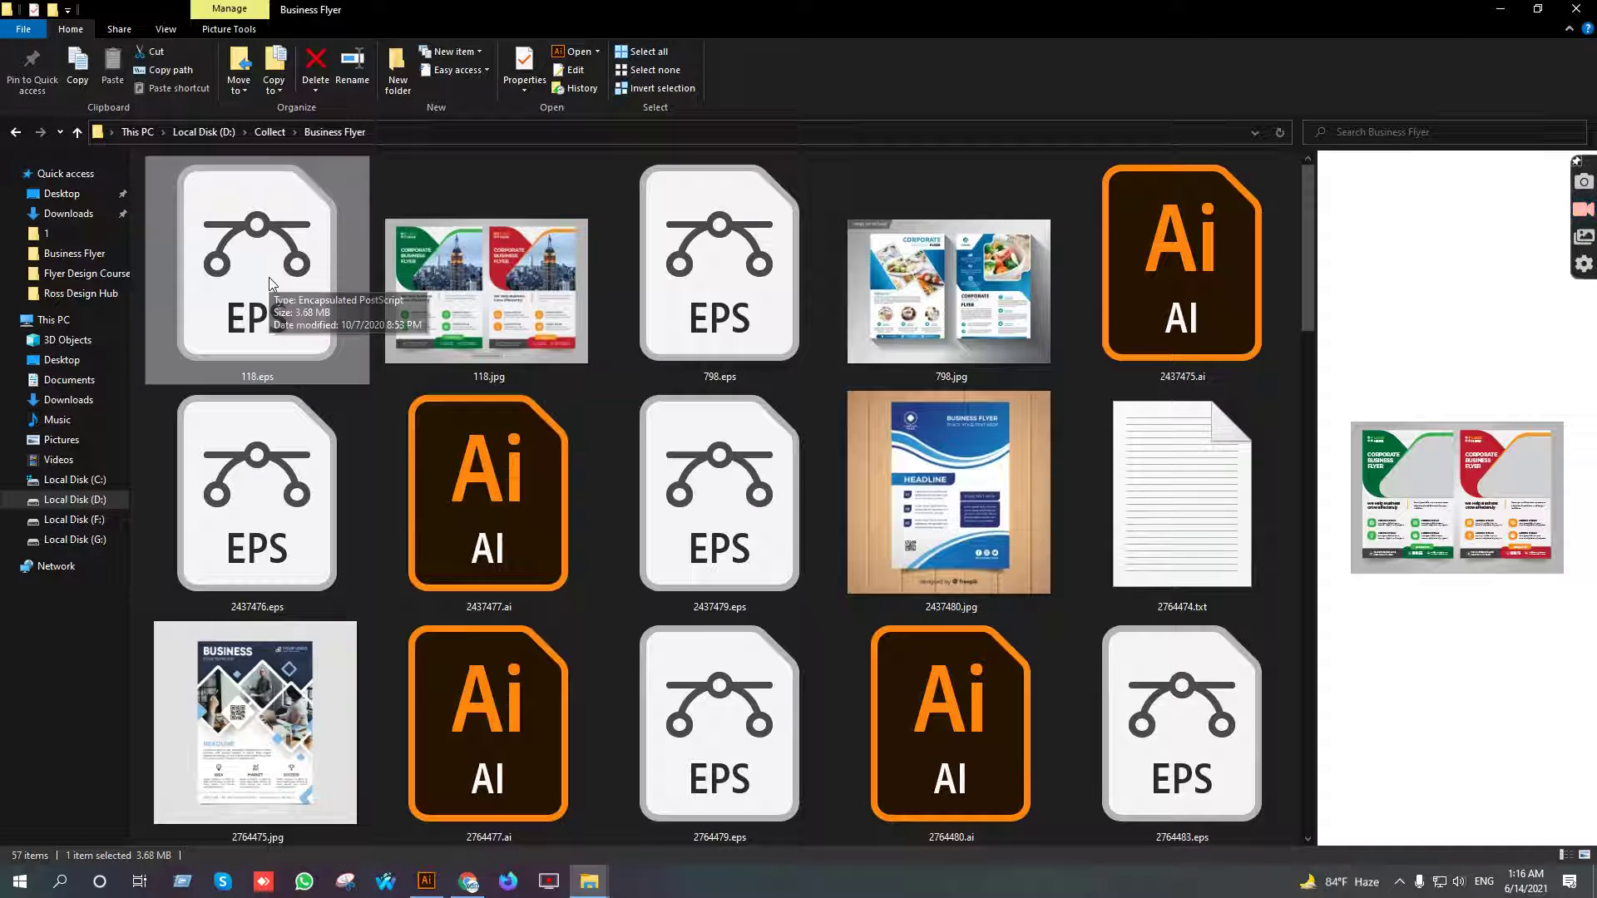
pyautogui.scroll(-3, 574, 412)
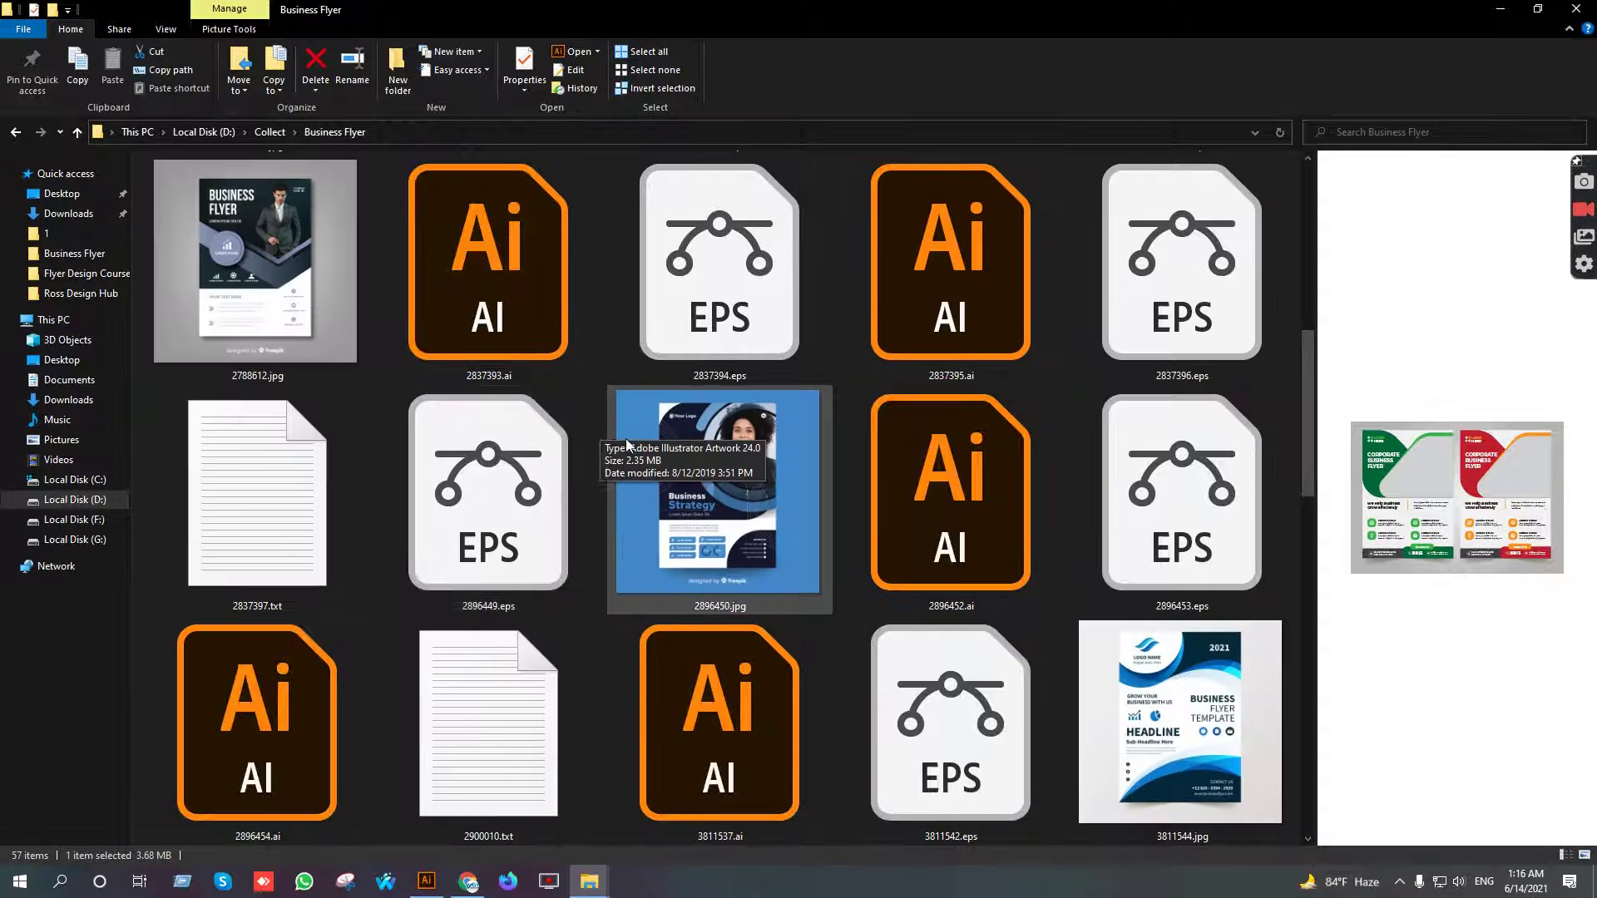
pyautogui.click(817, 544)
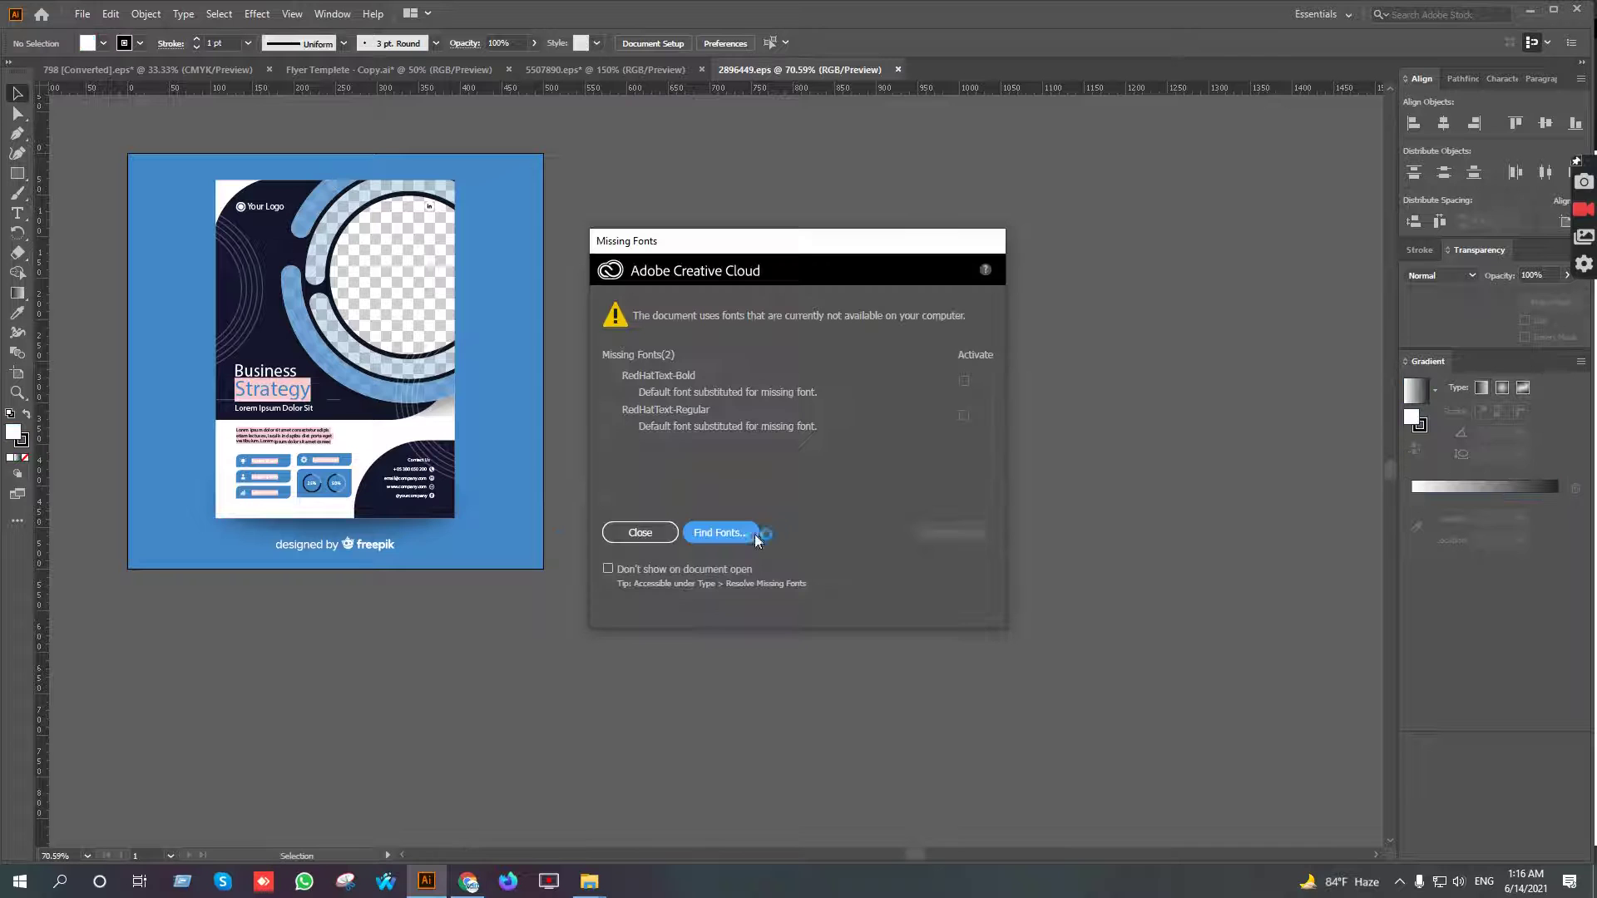
pyautogui.press('Escape')
# Examine the Contact Us block and its icons in 2896449.eps, and close that file
pyautogui.scroll(4, 412, 484)
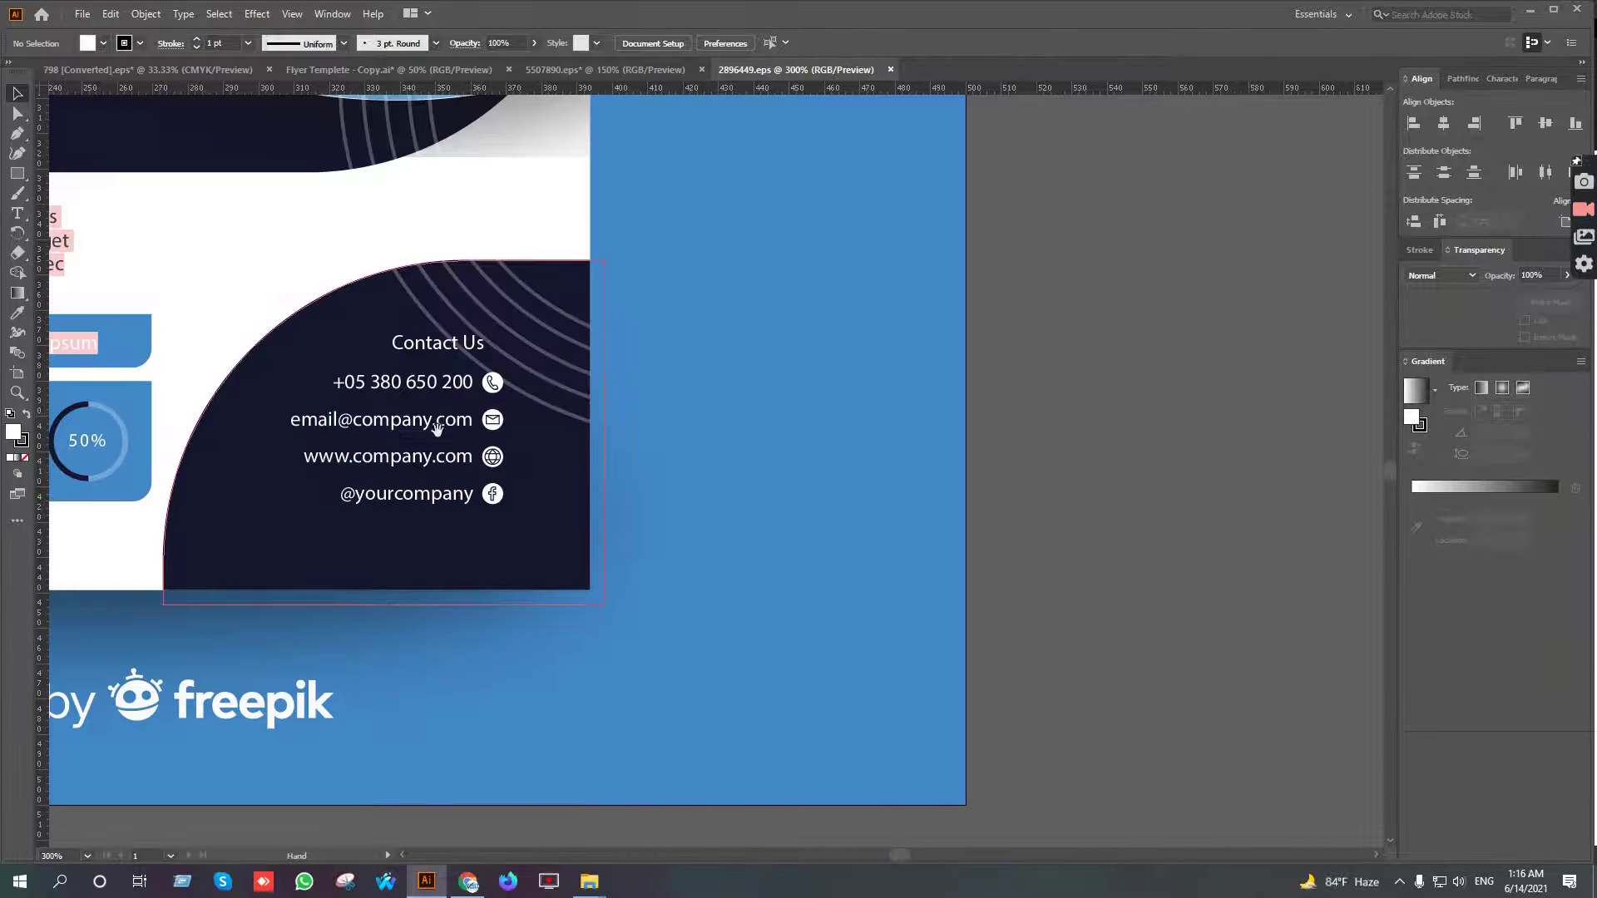
pyautogui.moveTo(437, 428); pyautogui.dragTo(580, 492)
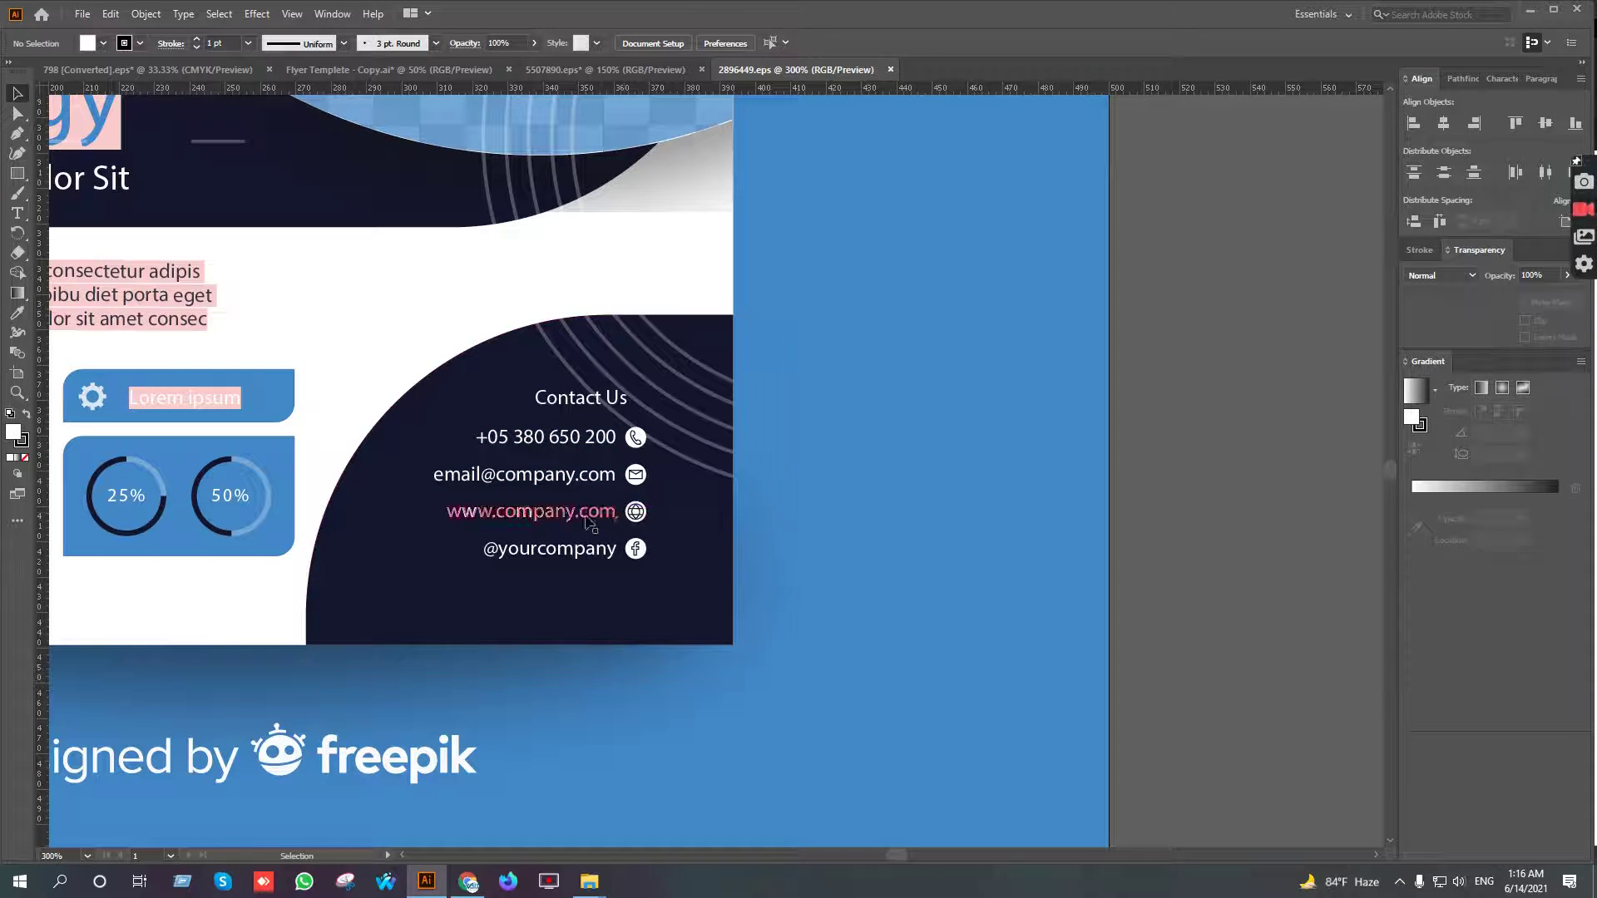
pyautogui.hscroll(-5, 586, 522)
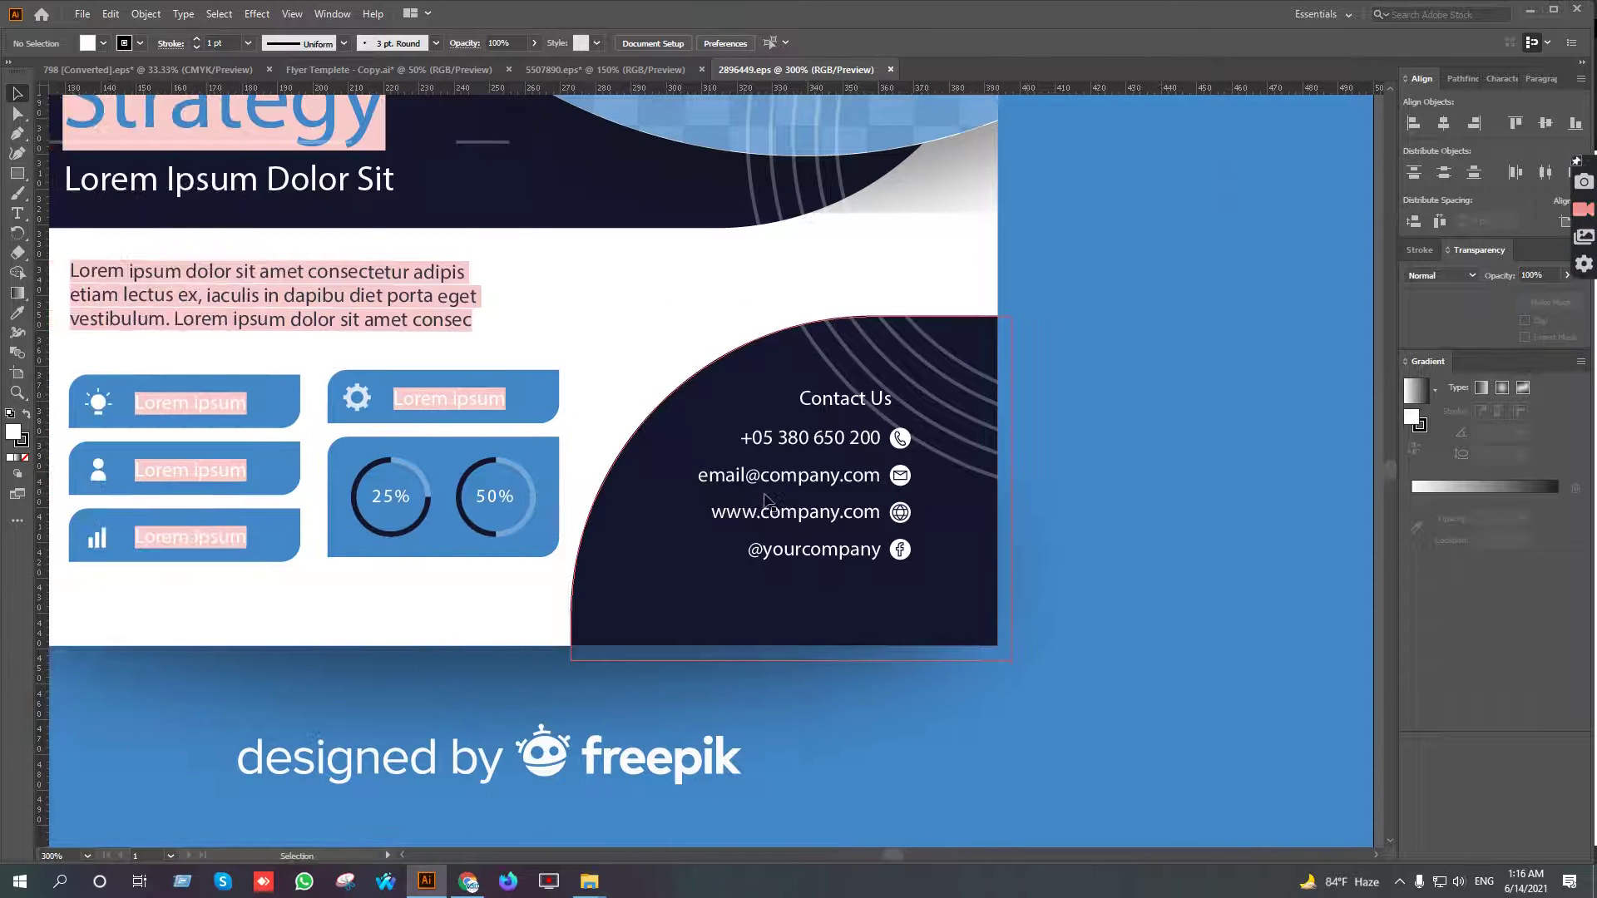
pyautogui.click(891, 70)
# Close 5507890.eps without saving its changes
pyautogui.click(676, 72)
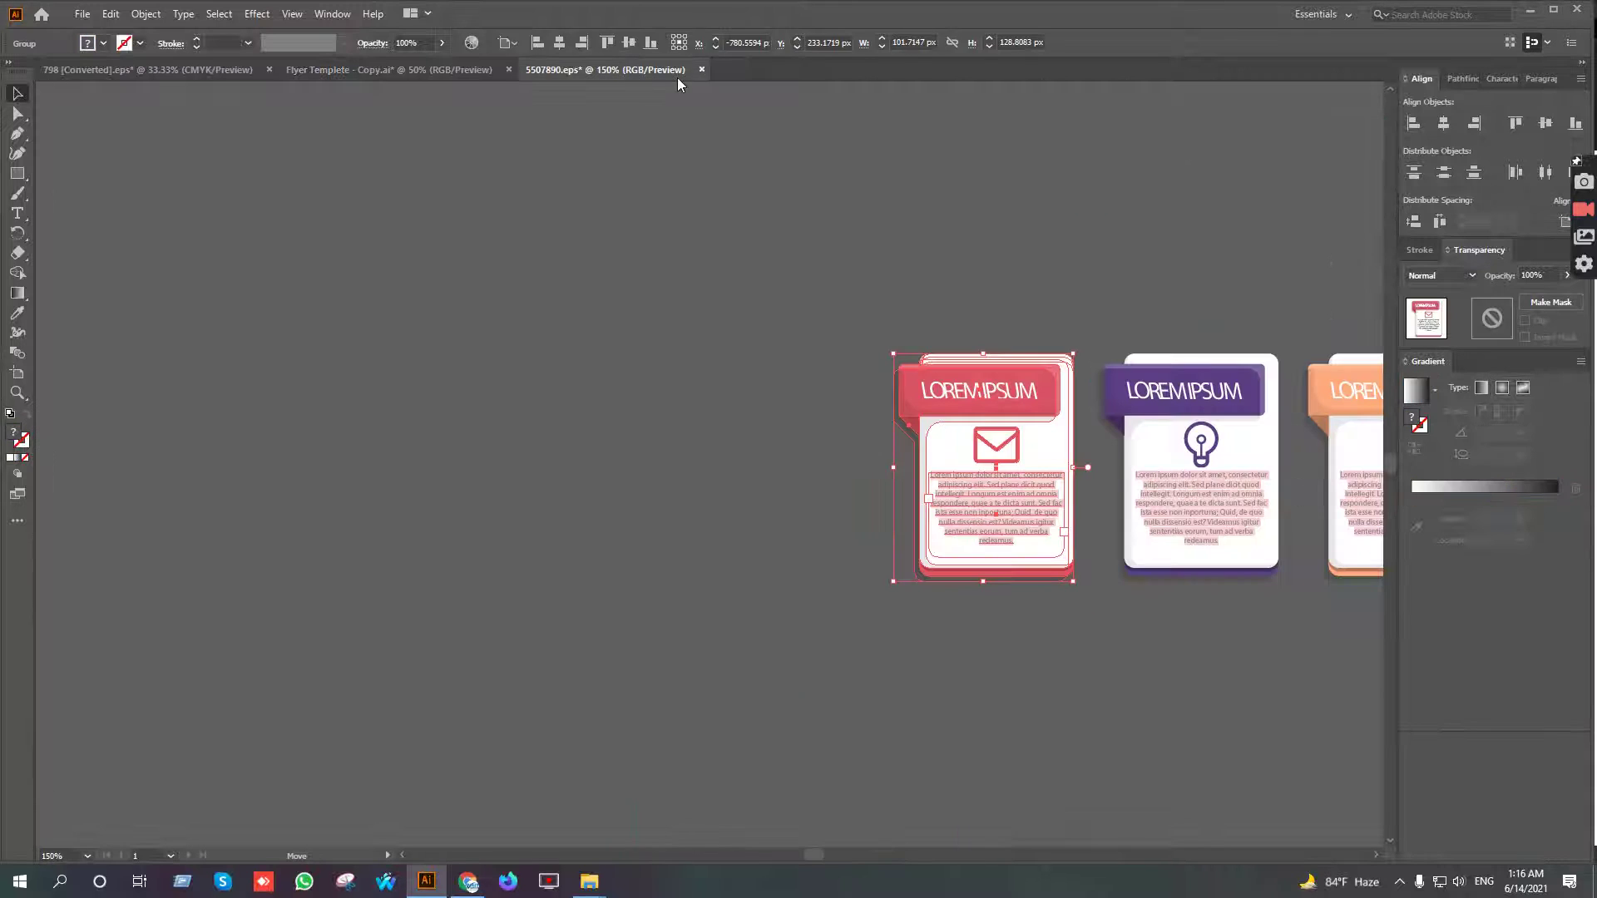
pyautogui.click(703, 69)
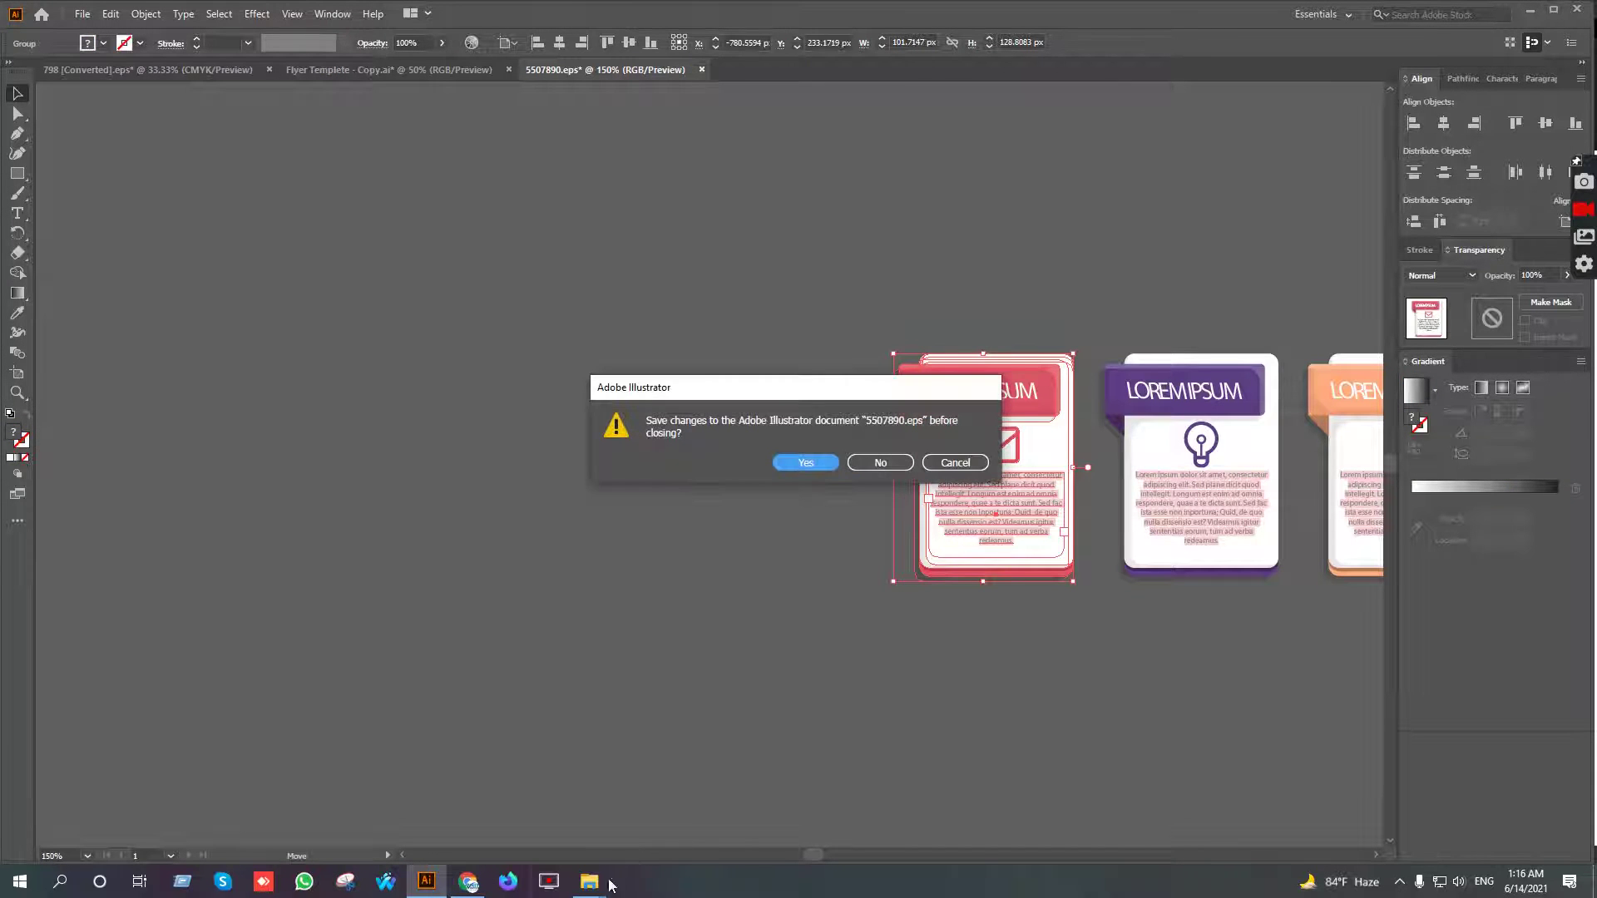
pyautogui.click(869, 464)
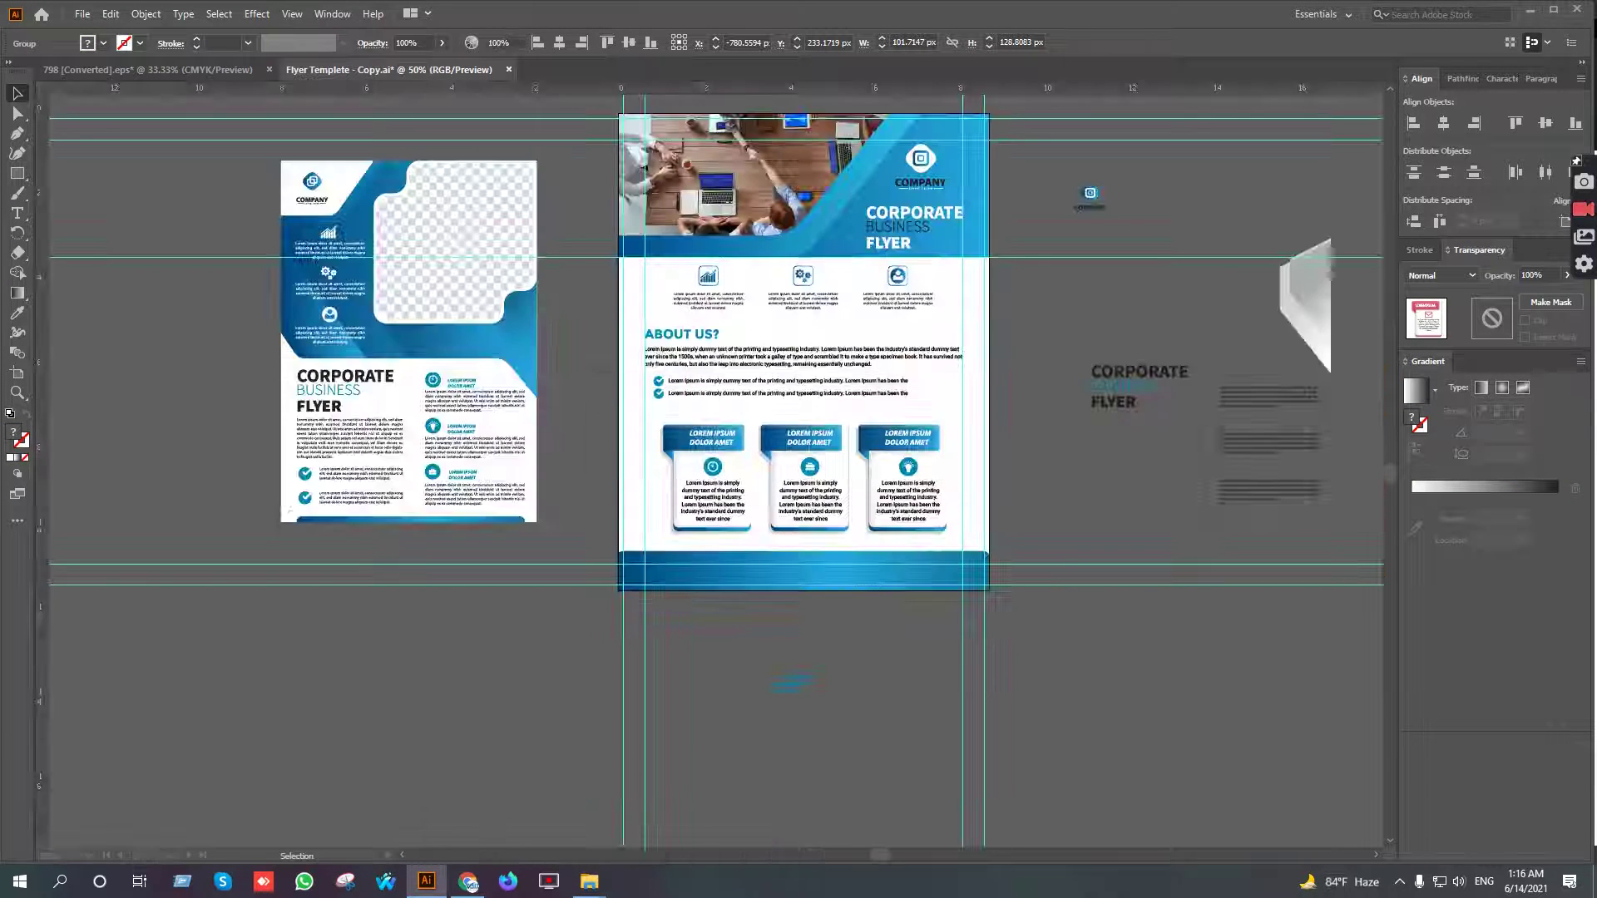
# Open 4947794.eps from the Business Flyer folder in Illustrator and dismiss the missing fonts notice
pyautogui.moveTo(589, 882)
pyautogui.click(499, 807)
pyautogui.scroll(-5, 875, 586)
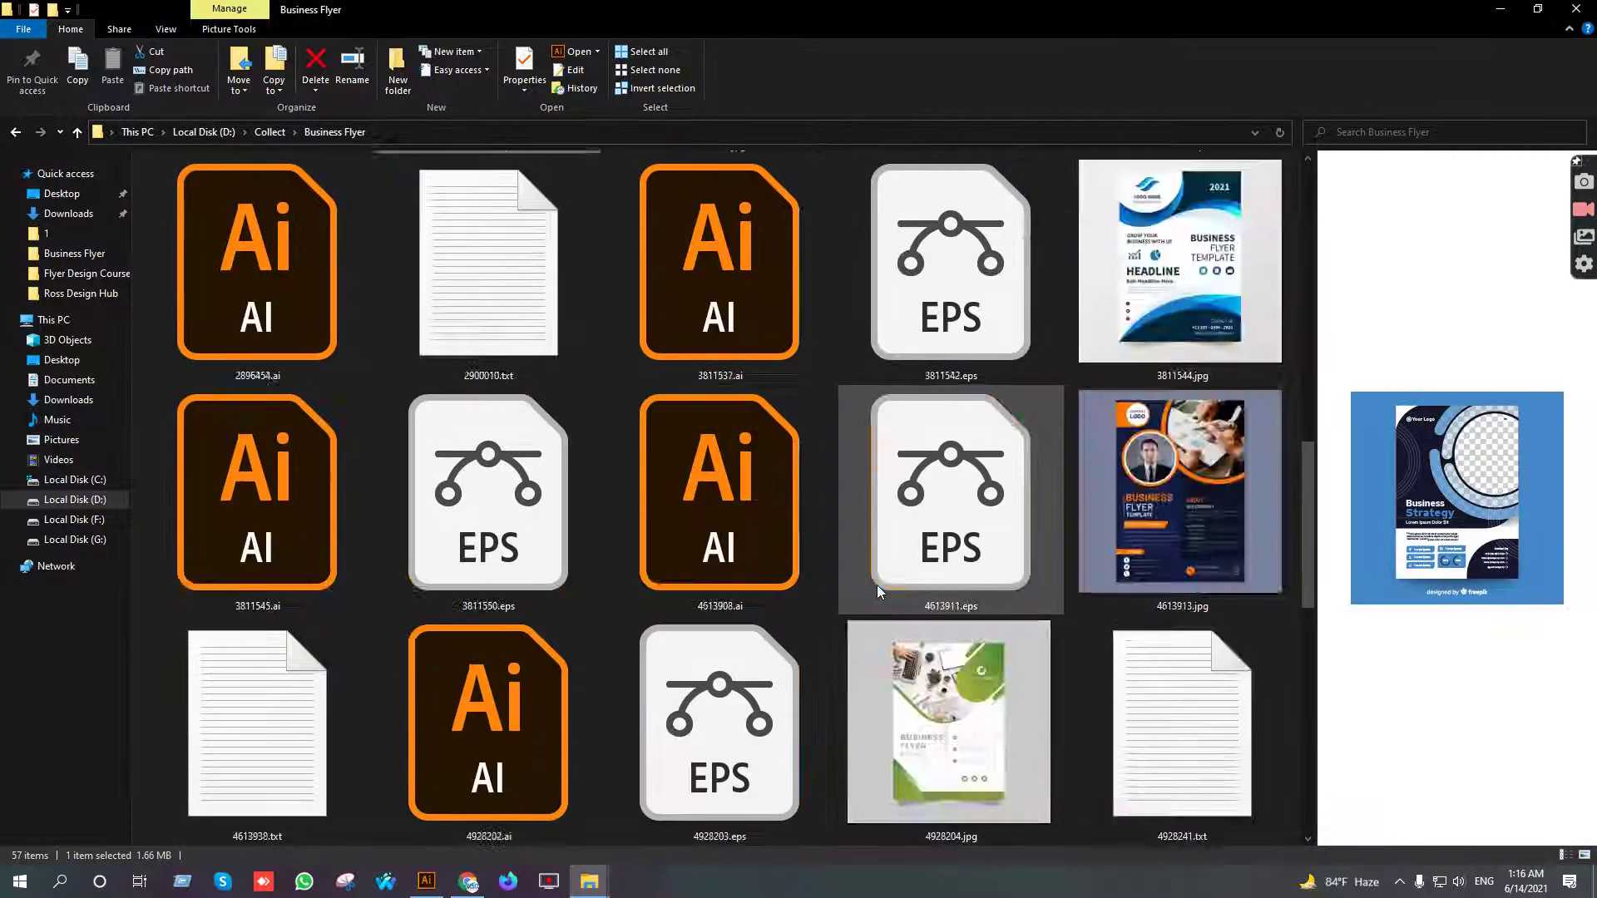
pyautogui.click(1178, 487)
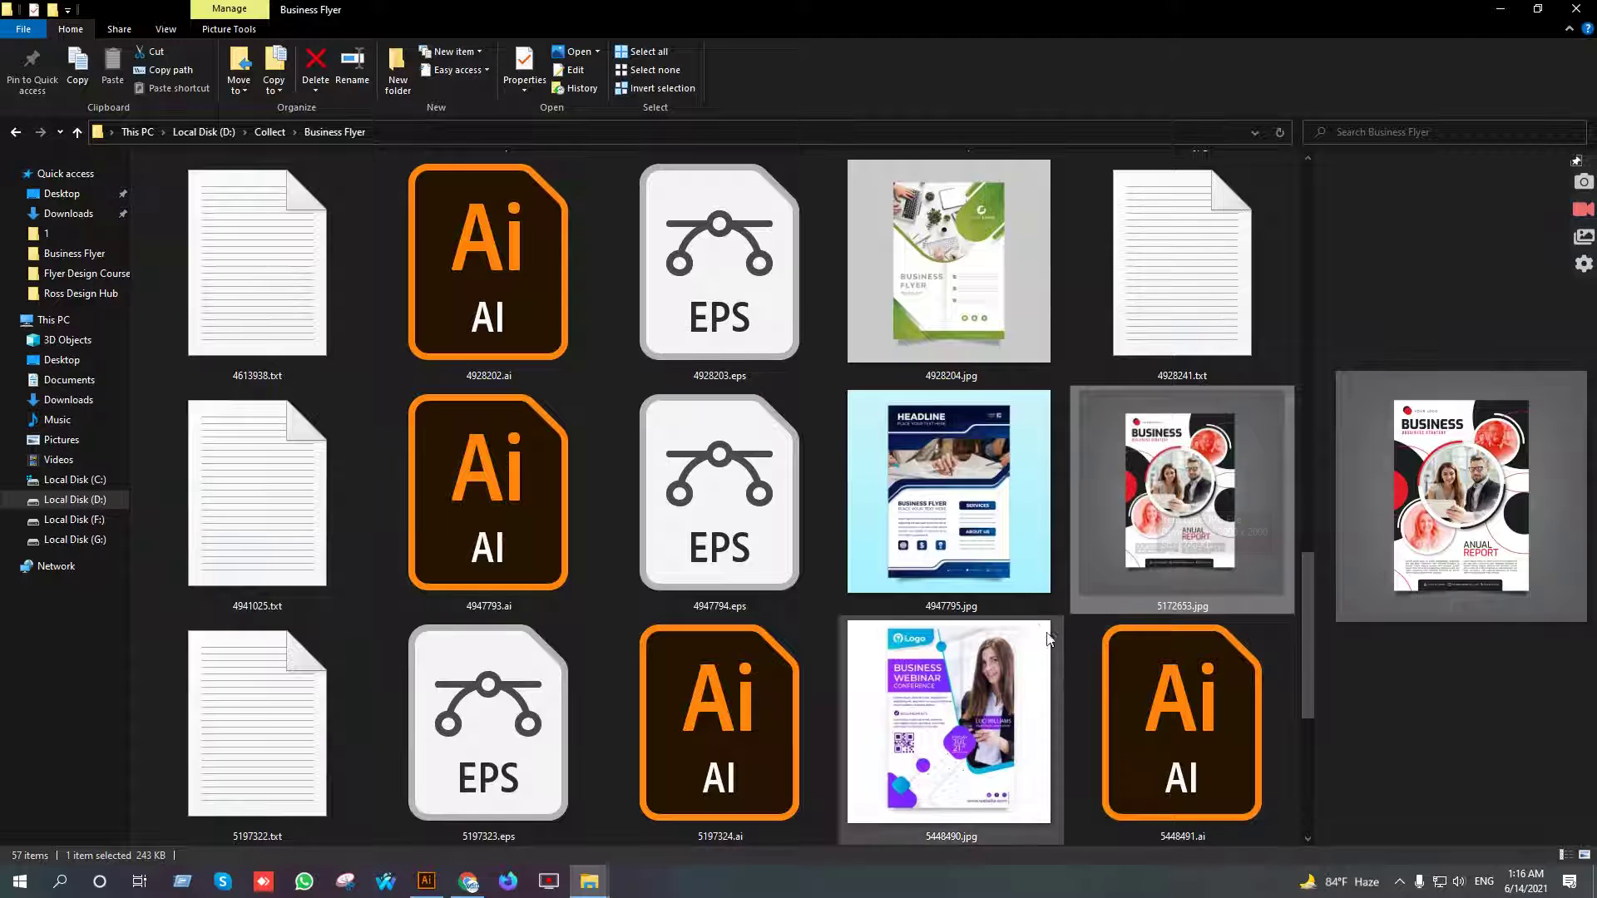
pyautogui.click(981, 539)
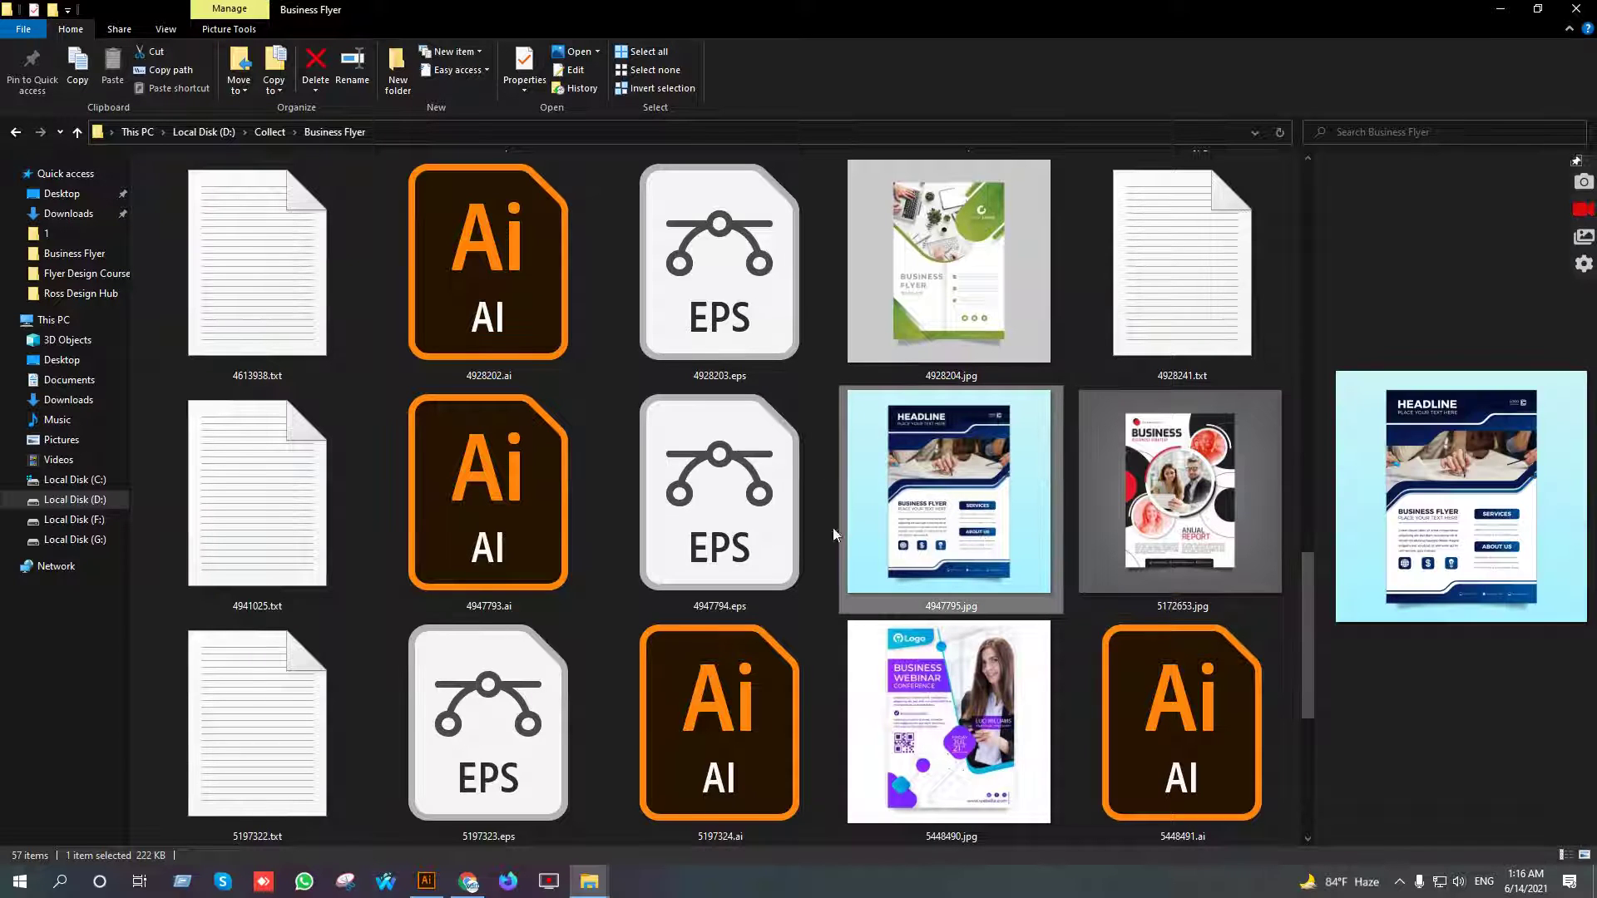
pyautogui.click(760, 496)
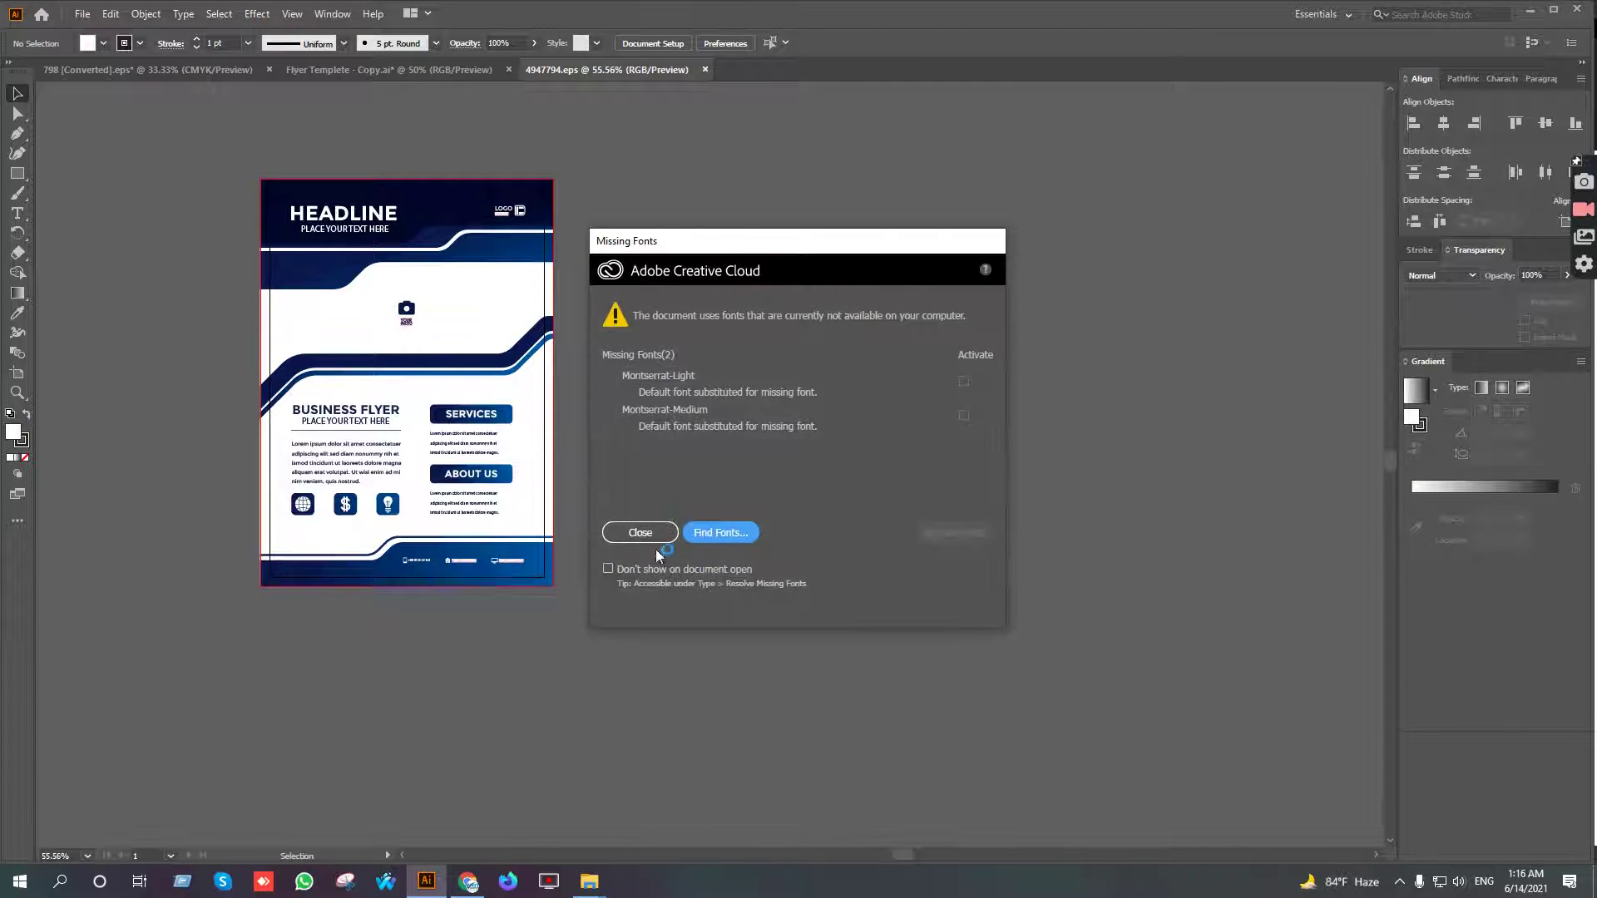
pyautogui.click(639, 532)
# Ungroup the main artwork of 4947794.eps to get at the contact details in its blue footer
pyautogui.scroll(5, 456, 574)
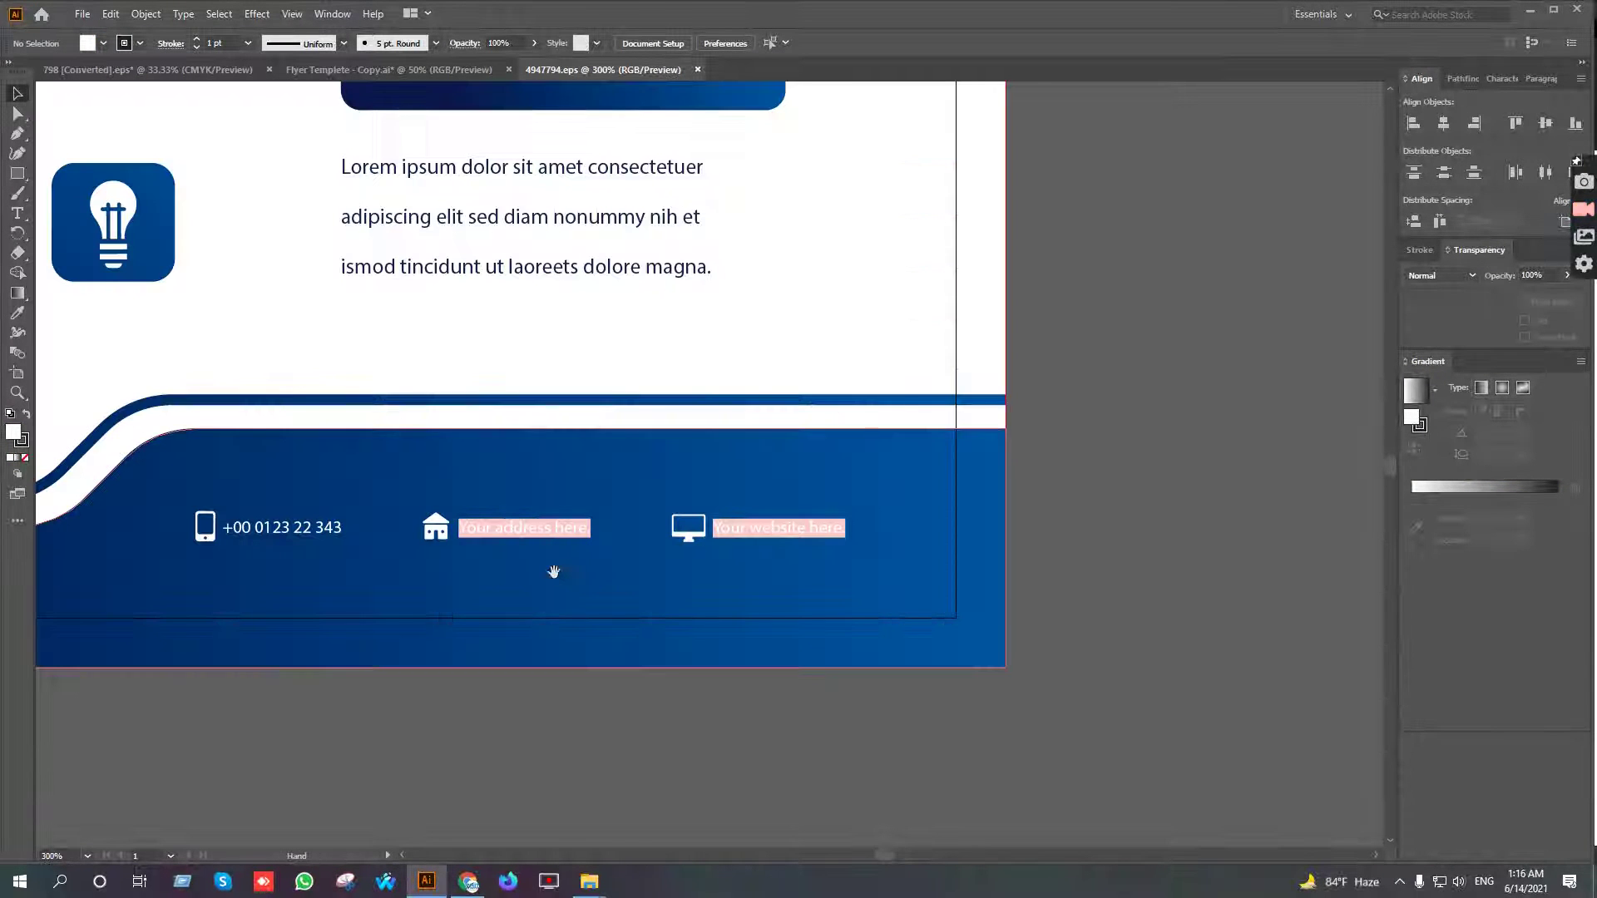
pyautogui.moveTo(554, 573); pyautogui.dragTo(720, 599)
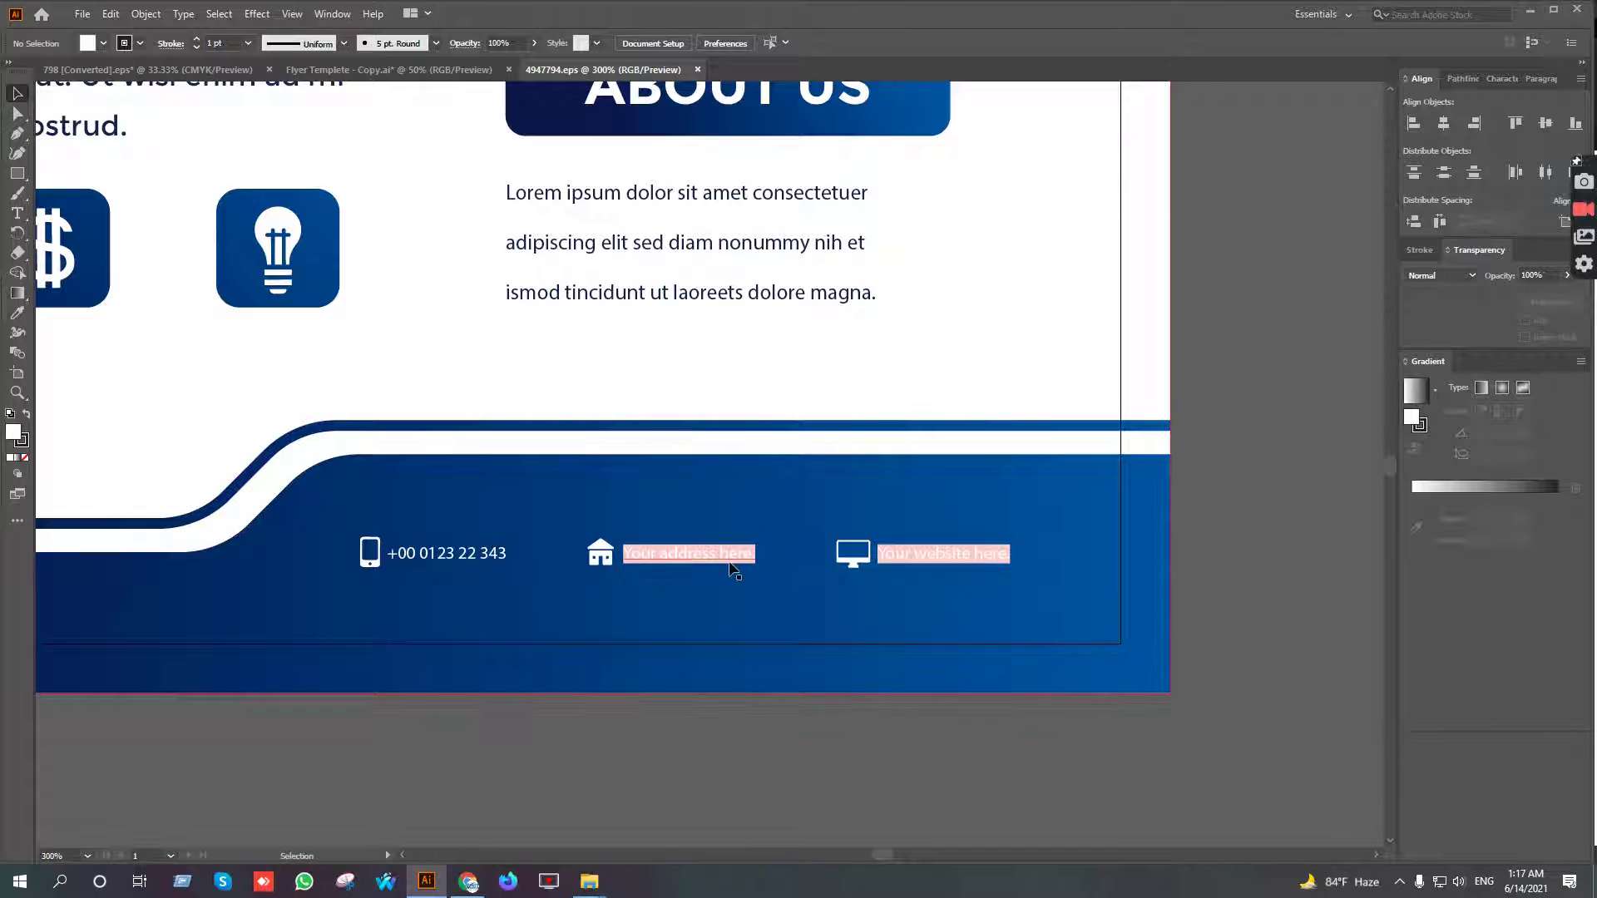
pyautogui.click(894, 567)
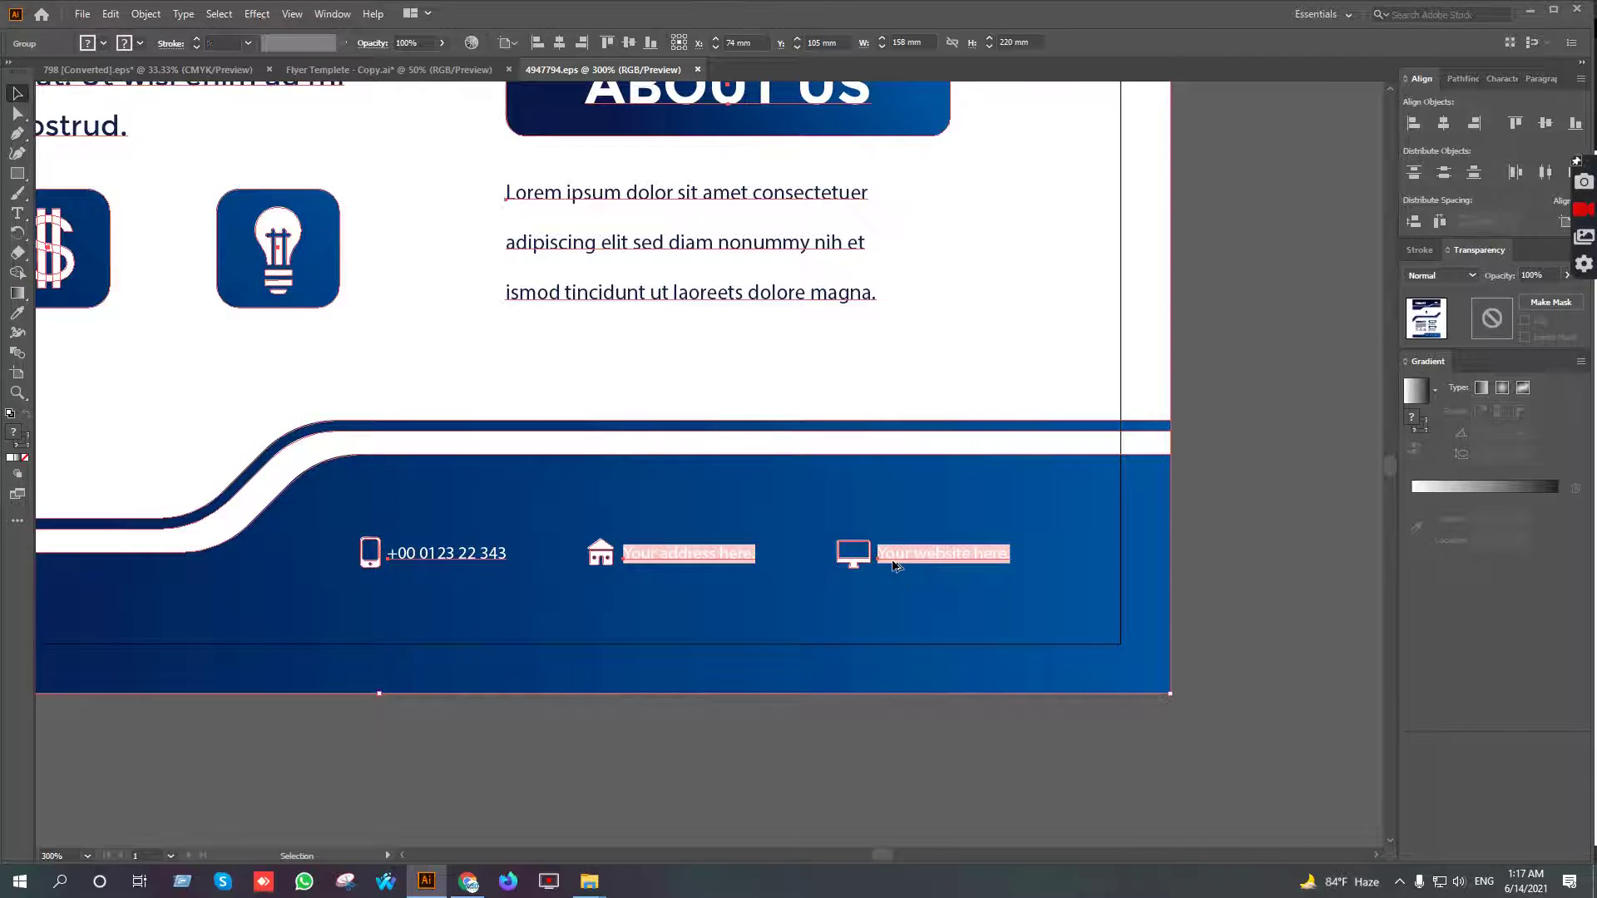
pyautogui.scroll(-1, 894, 564)
pyautogui.rightClick(867, 506)
pyautogui.click(943, 649)
pyautogui.click(980, 697)
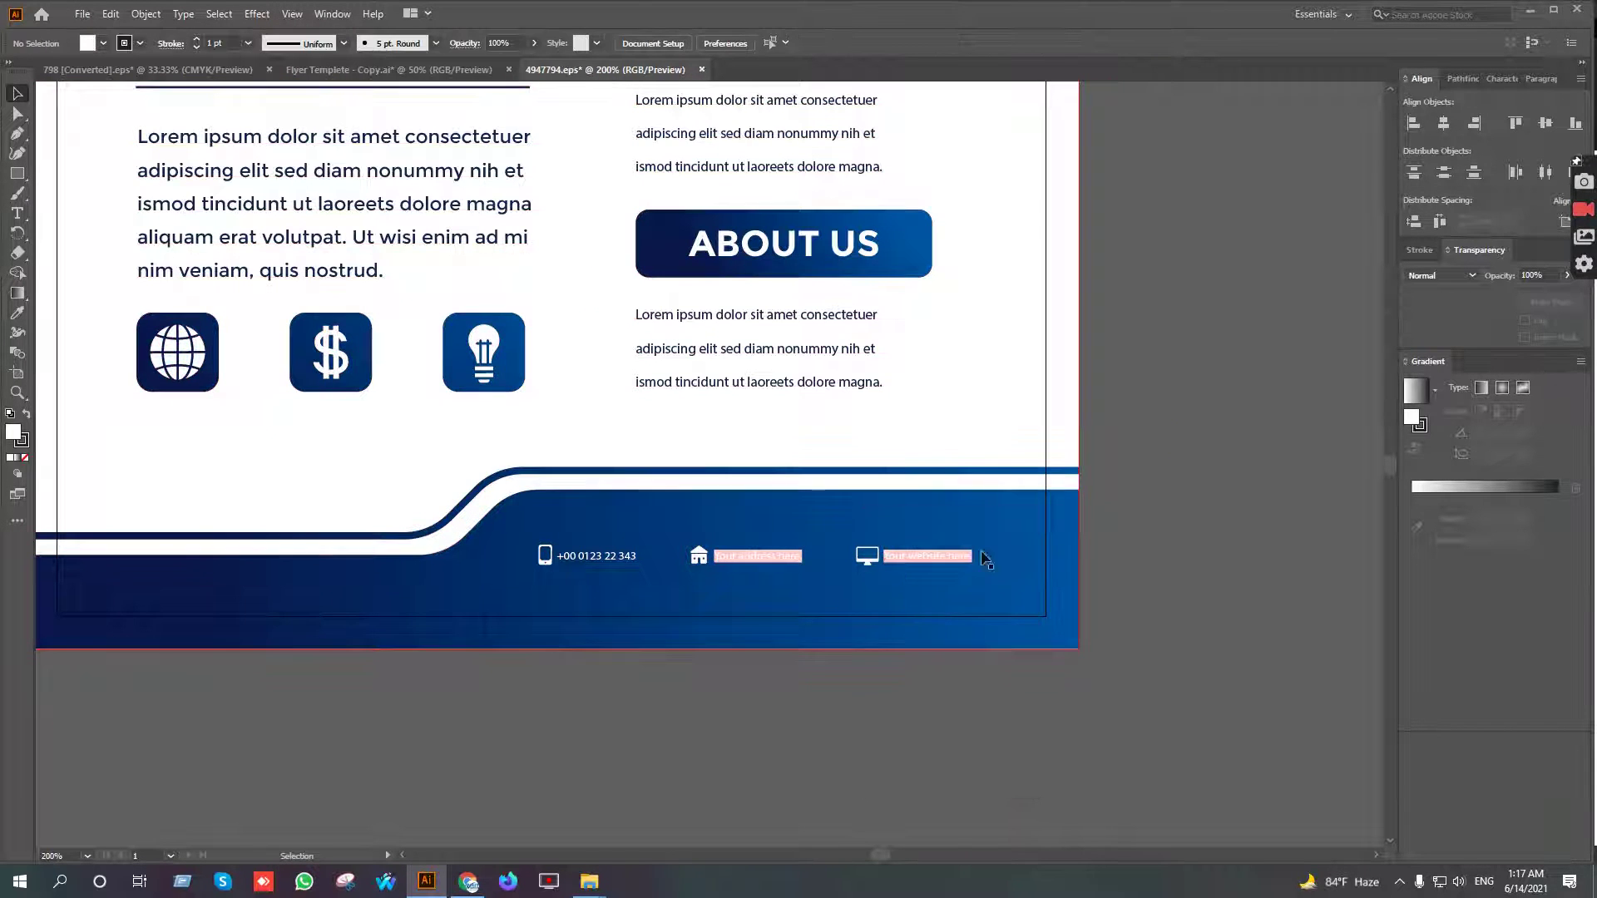
# Ungroup the nested artwork around the footer's contact icons and text until the contact row is separate
pyautogui.click(901, 561)
pyautogui.rightClick(901, 554)
pyautogui.click(948, 692)
pyautogui.click(913, 557)
pyautogui.rightClick(910, 555)
pyautogui.click(957, 694)
pyautogui.click(919, 556)
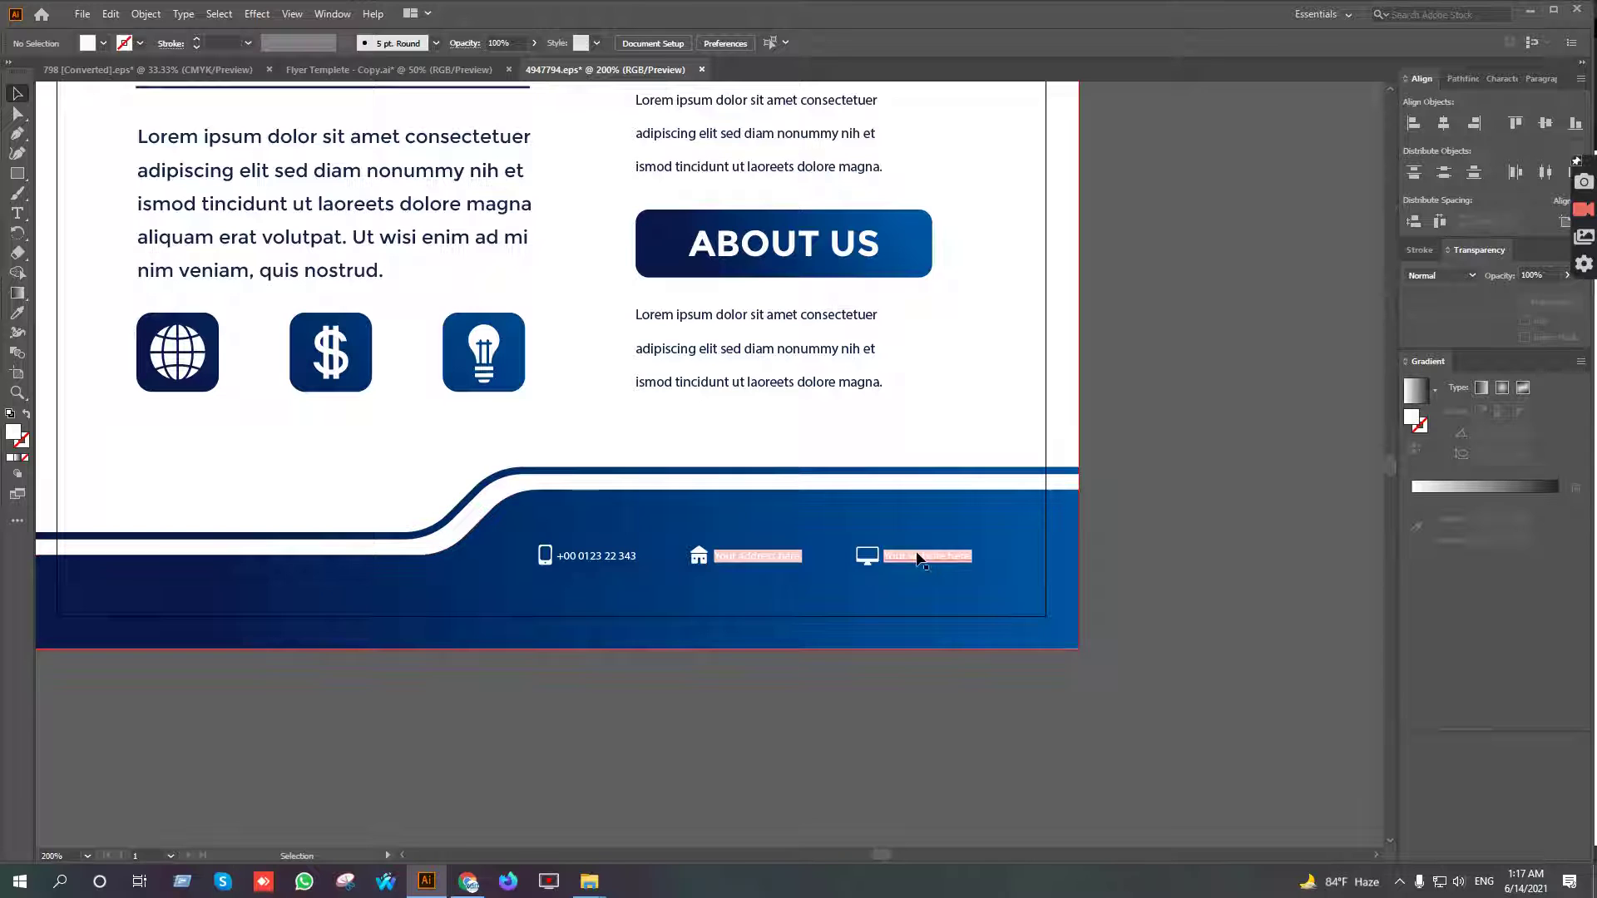
# Copy the phone, address and website icon row from 4947794.eps into the Flyer Templete document, below the flyer's footer
pyautogui.moveTo(811, 485); pyautogui.dragTo(331, 70)
pyautogui.moveTo(856, 623); pyautogui.dragTo(942, 601)
pyautogui.scroll(5, 872, 663)
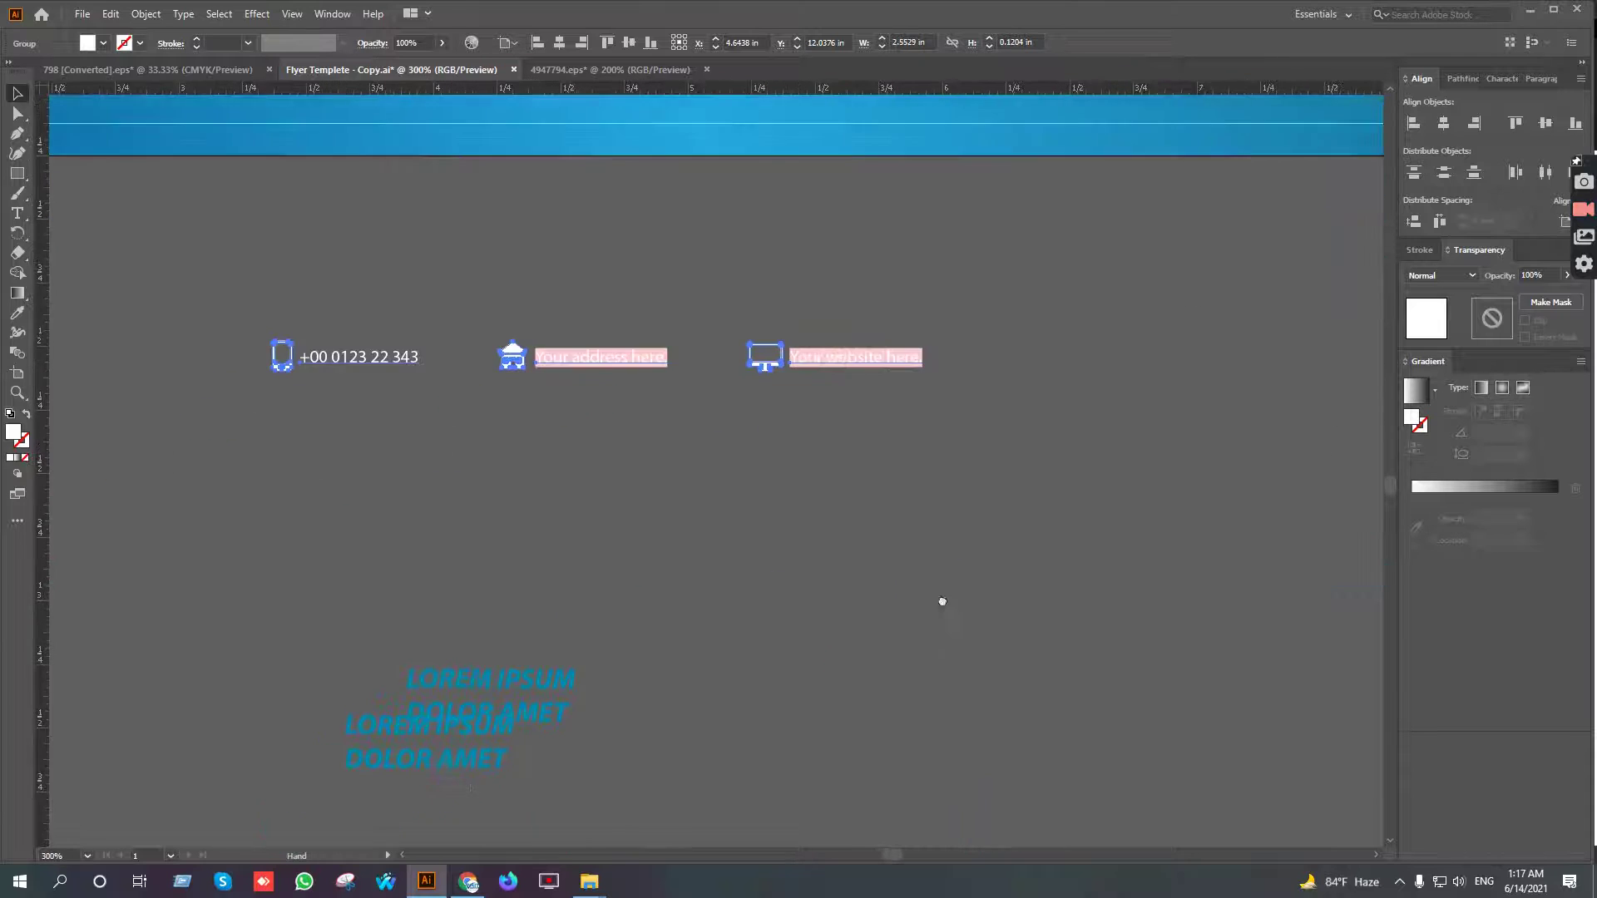
# Ungroup the copied contact row until the address and website texts are separate from their icons
pyautogui.rightClick(782, 356)
pyautogui.click(832, 497)
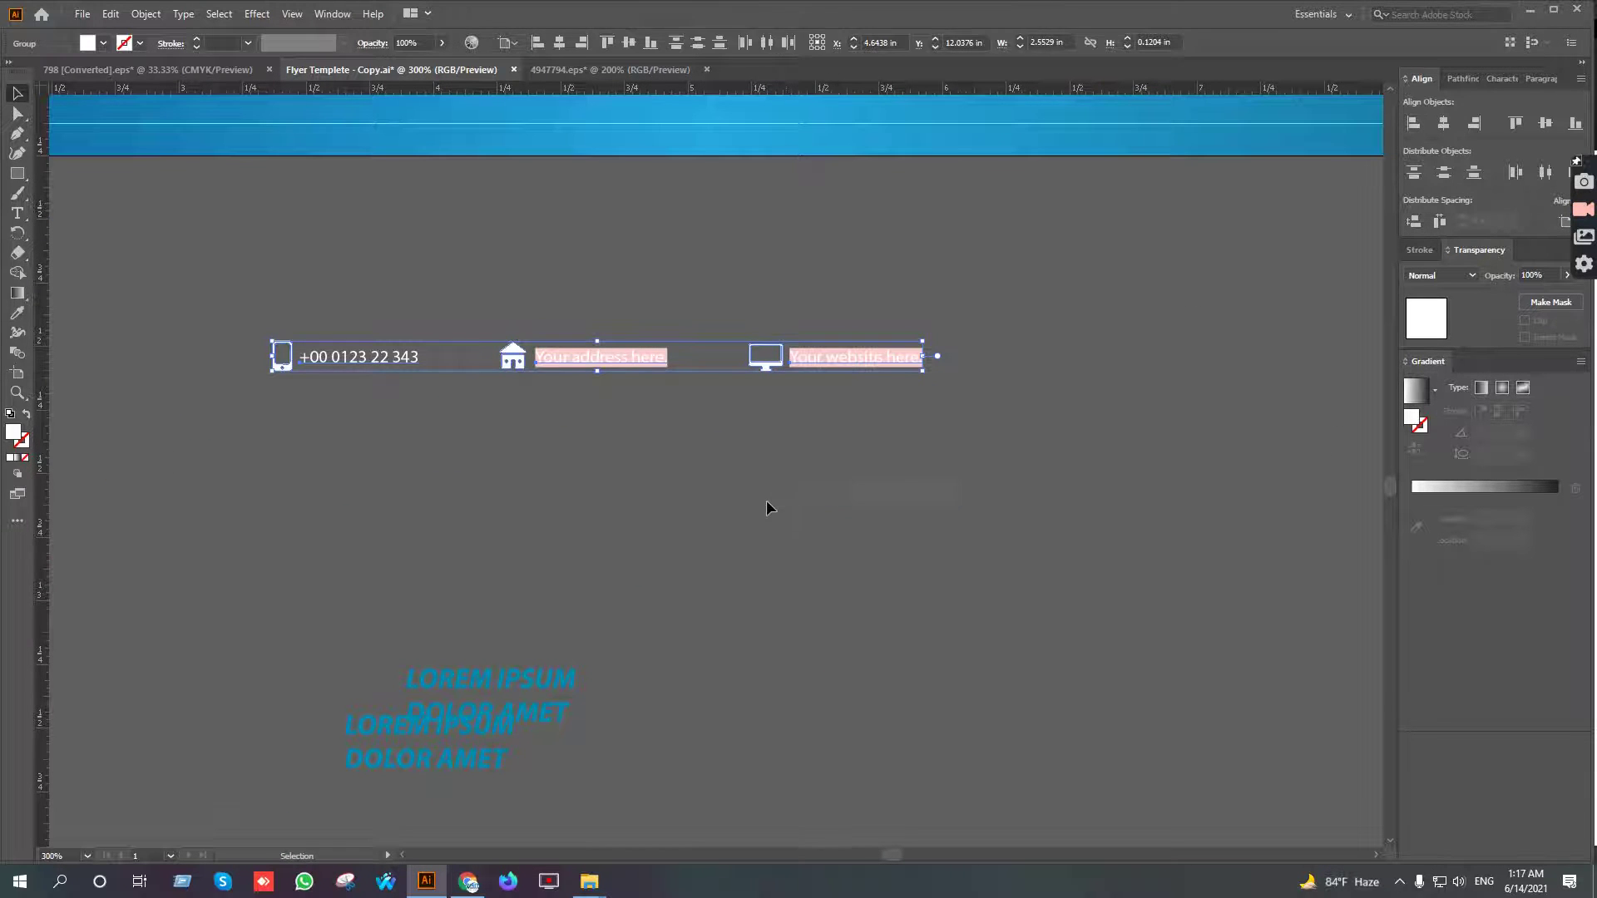
pyautogui.scroll(1, 820, 421)
pyautogui.moveTo(867, 342); pyautogui.dragTo(1028, 442)
pyautogui.click(1021, 435)
pyautogui.rightClick(1021, 434)
pyautogui.click(1082, 573)
pyautogui.click(674, 446)
pyautogui.rightClick(673, 447)
pyautogui.click(731, 585)
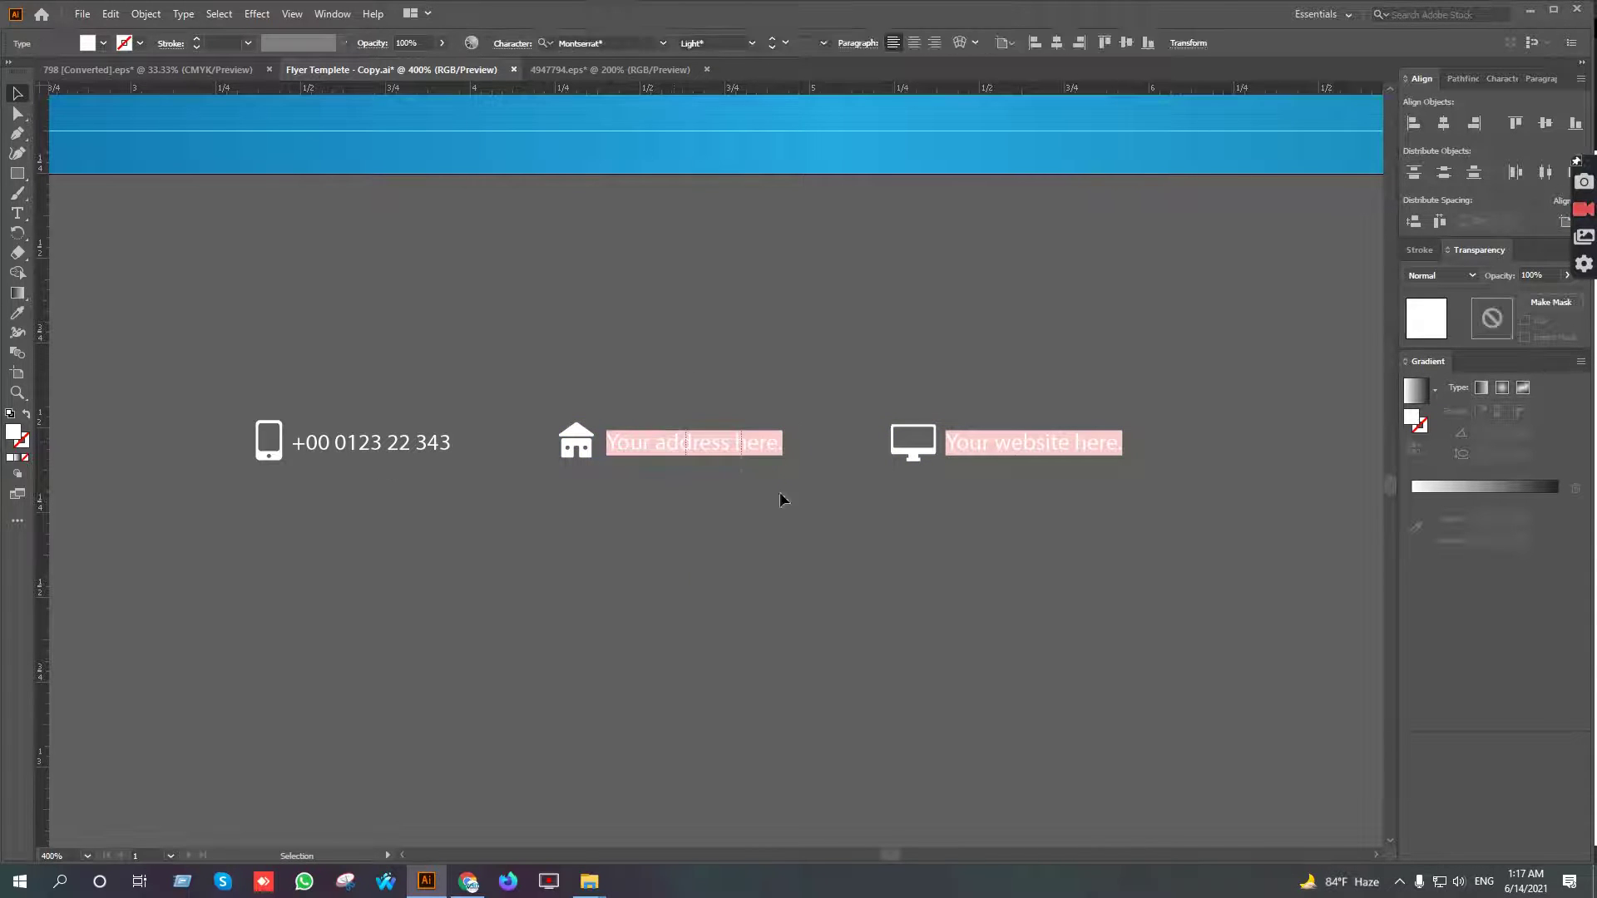
# Set the font of the address and website texts to Roboto Regular
pyautogui.keyDown('shift'); pyautogui.click(1020, 446); pyautogui.keyUp('shift')
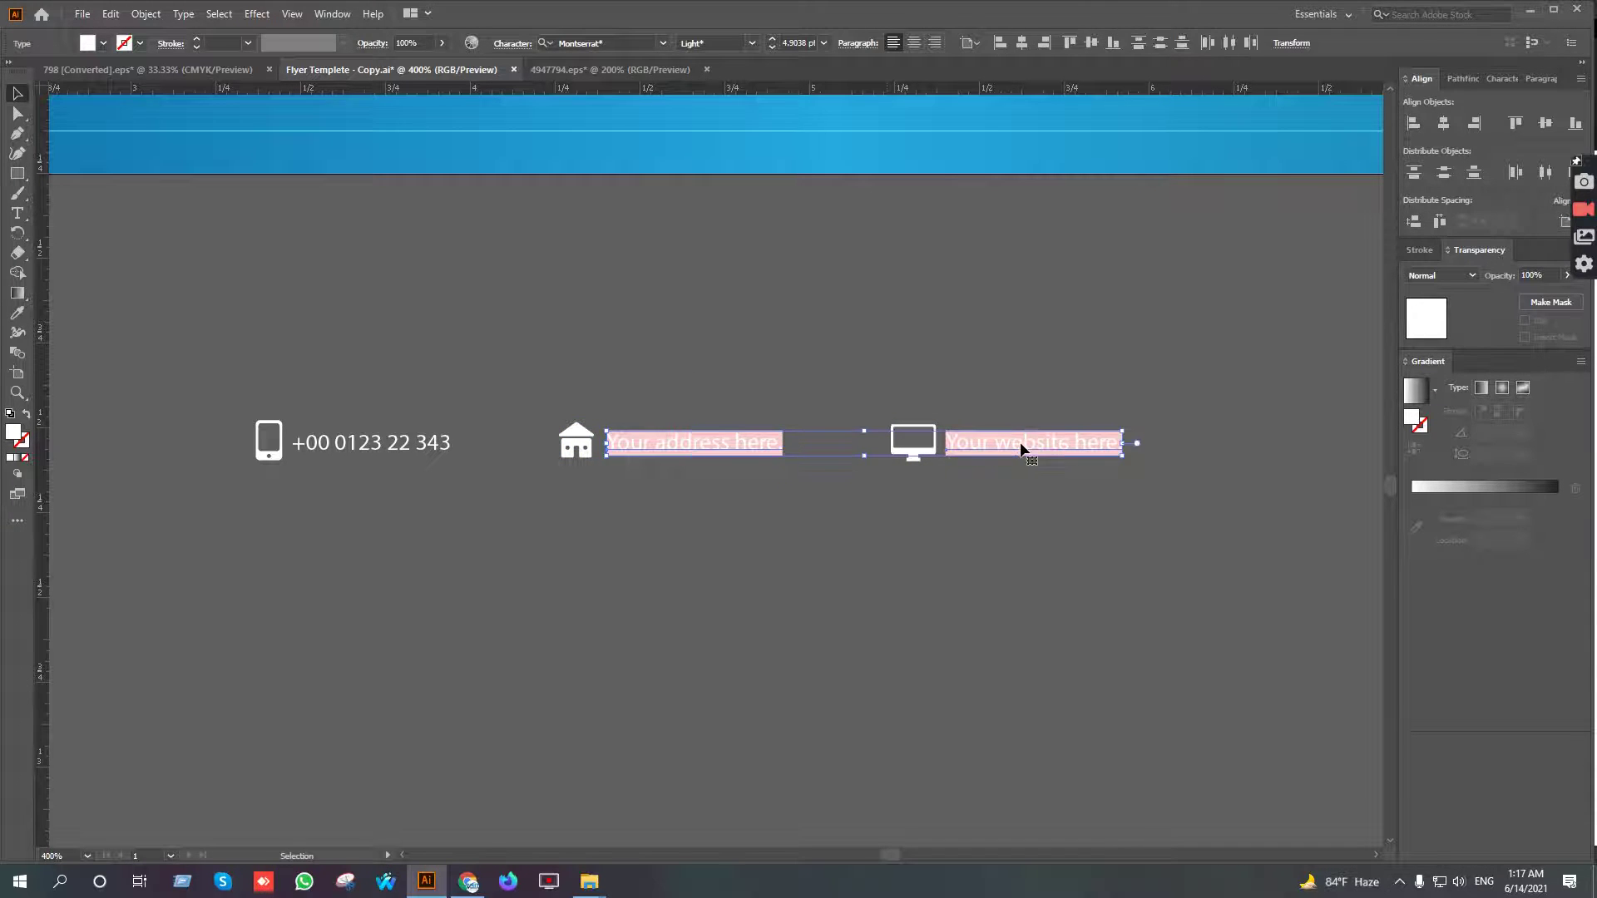
pyautogui.click(619, 38)
pyautogui.write('robo')
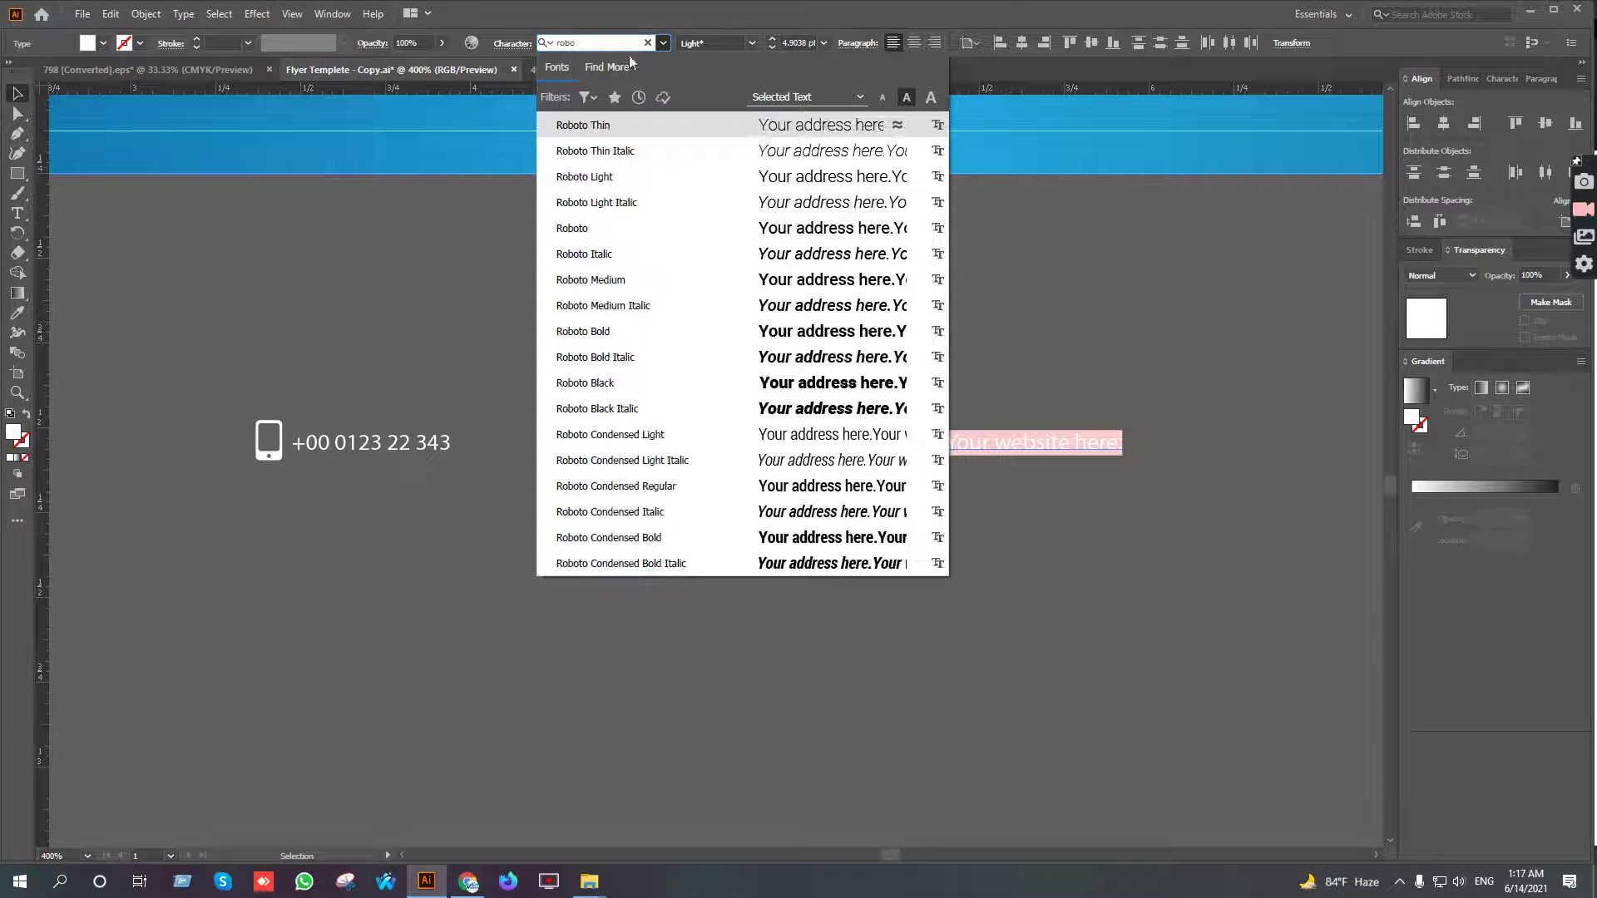
pyautogui.click(574, 227)
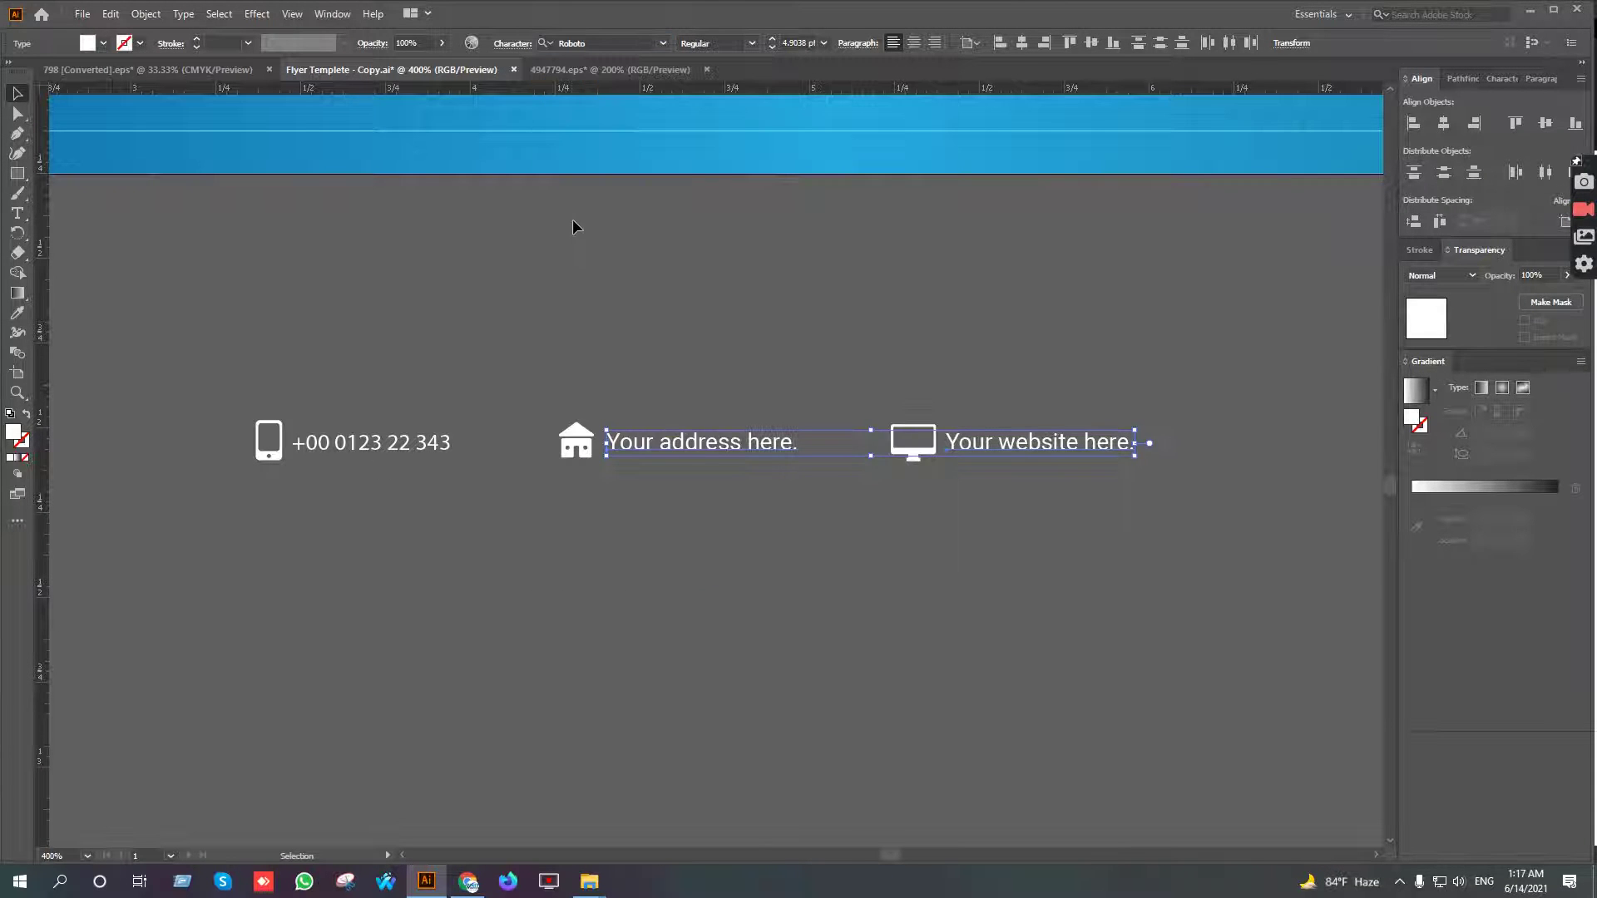
# Match the phone number's text style to the "Your address here." text with the Eyedropper
pyautogui.click(488, 415)
pyautogui.click(423, 450)
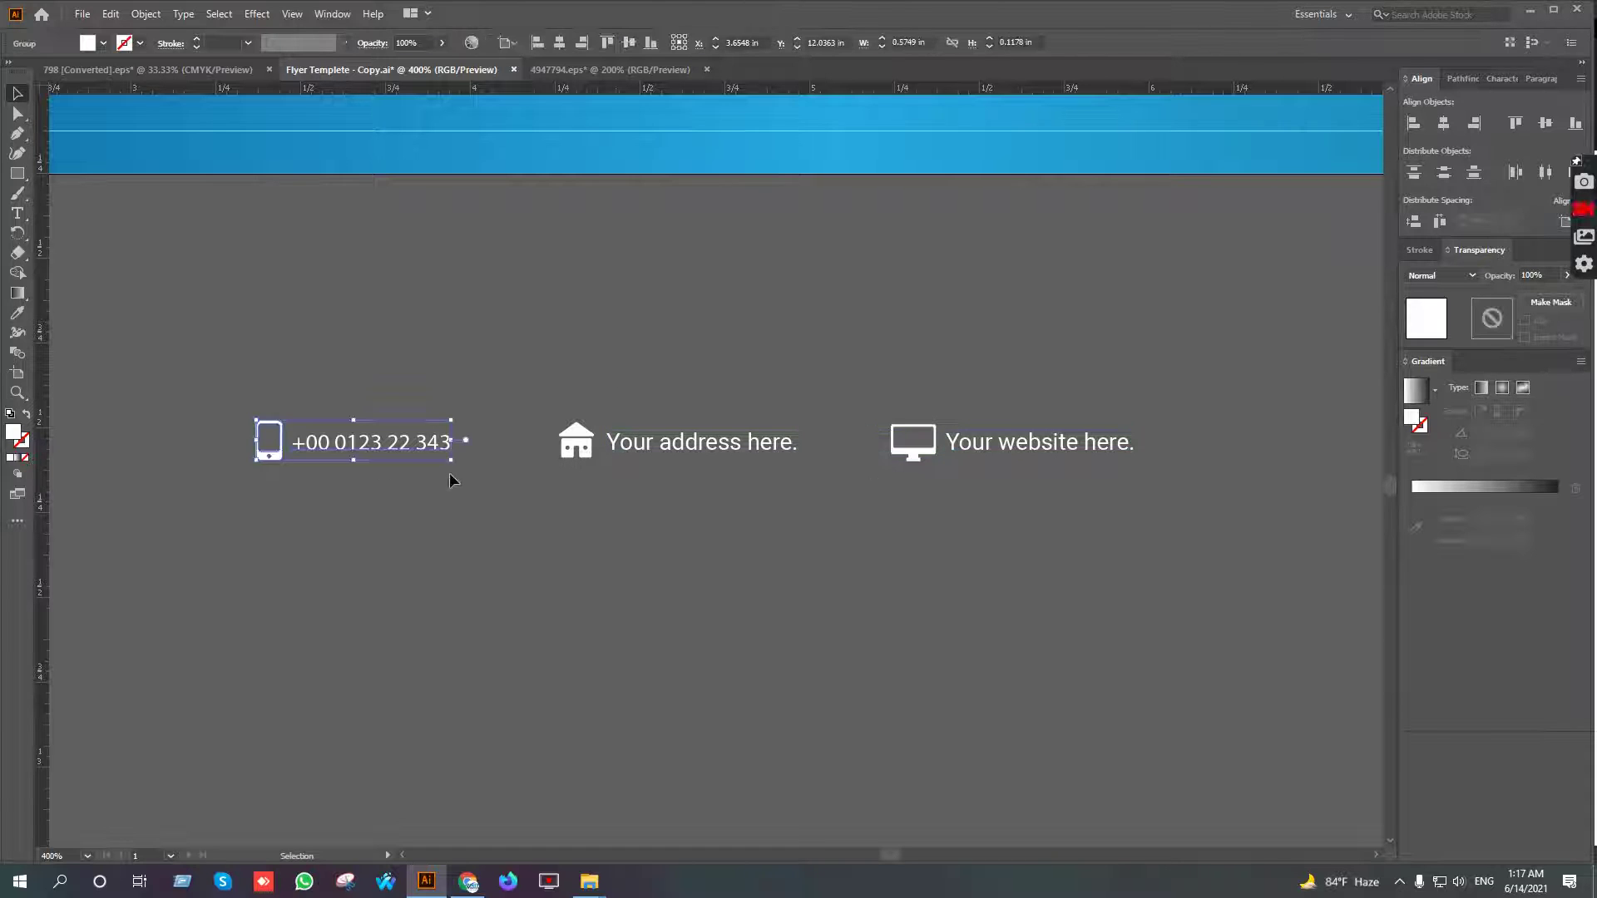
pyautogui.press('i')
pyautogui.click(717, 439)
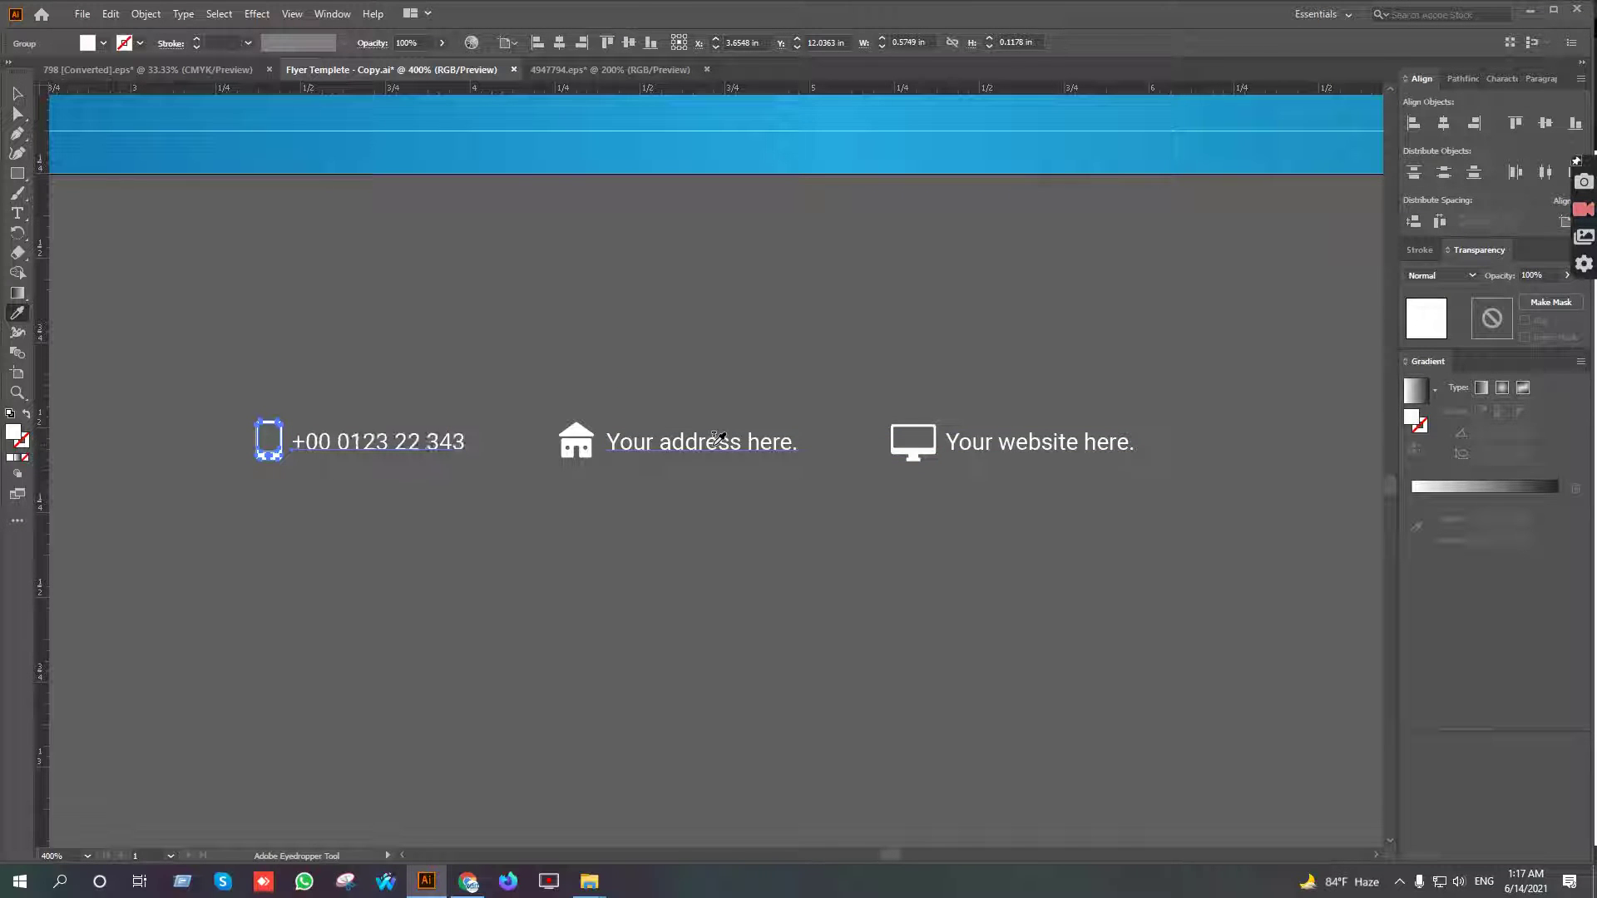
pyautogui.press('v')
pyautogui.click(884, 507)
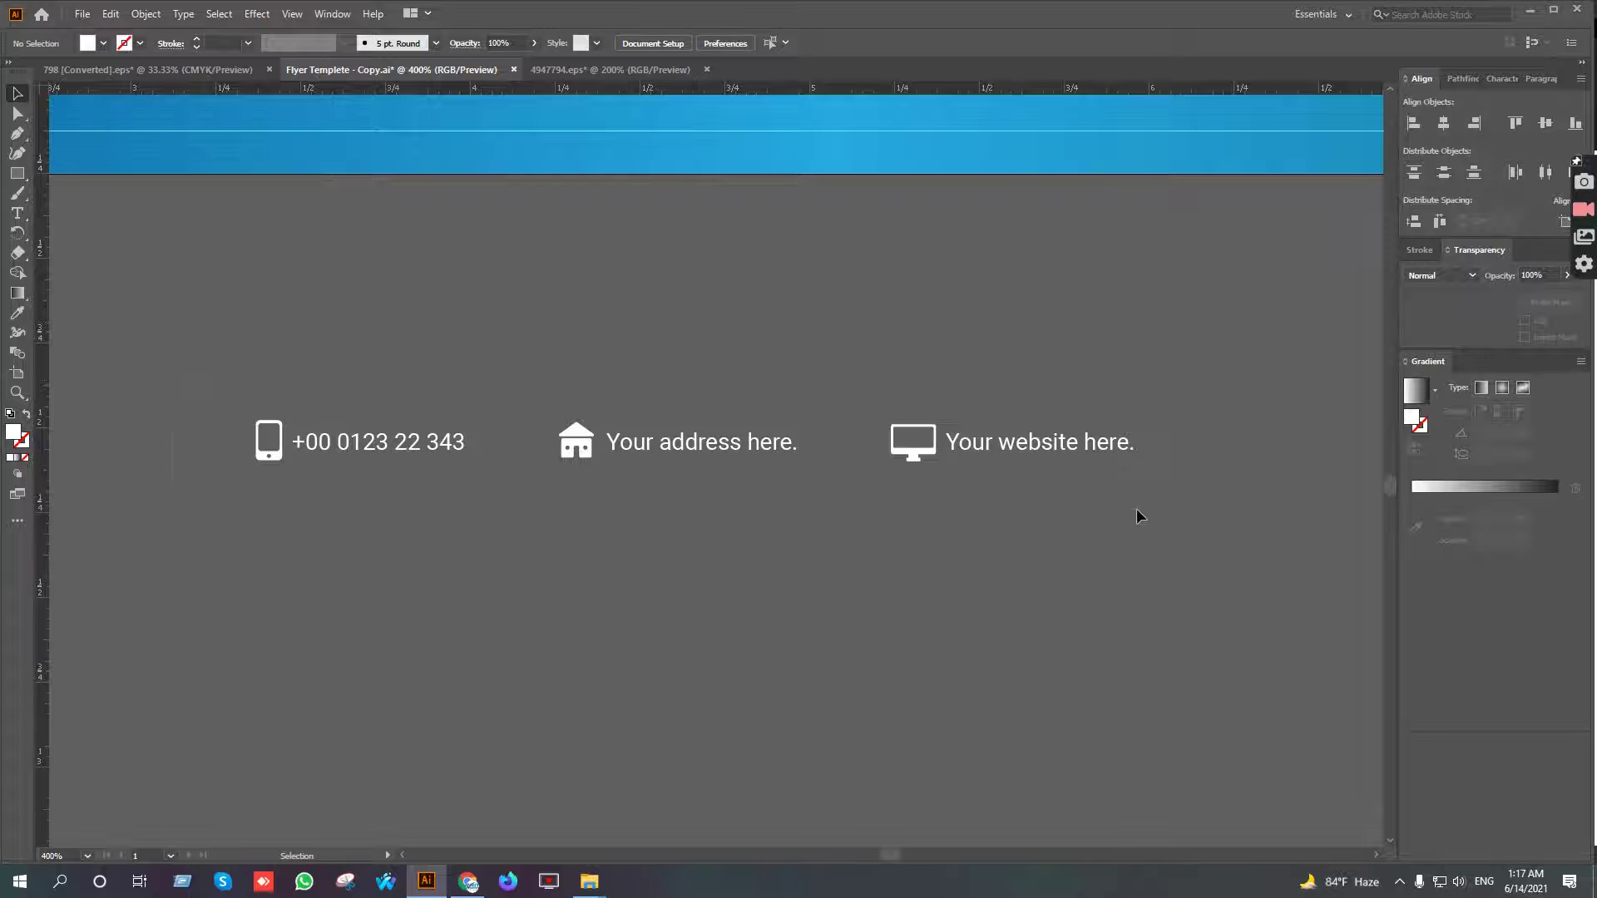
# Group the three contact items, move them onto the blue footer band and scale the group to about 4.55 in wide
pyautogui.moveTo(173, 378); pyautogui.dragTo(1137, 509)
pyautogui.hotkey('ctrl', 'g')
pyautogui.scroll(-2, 805, 533)
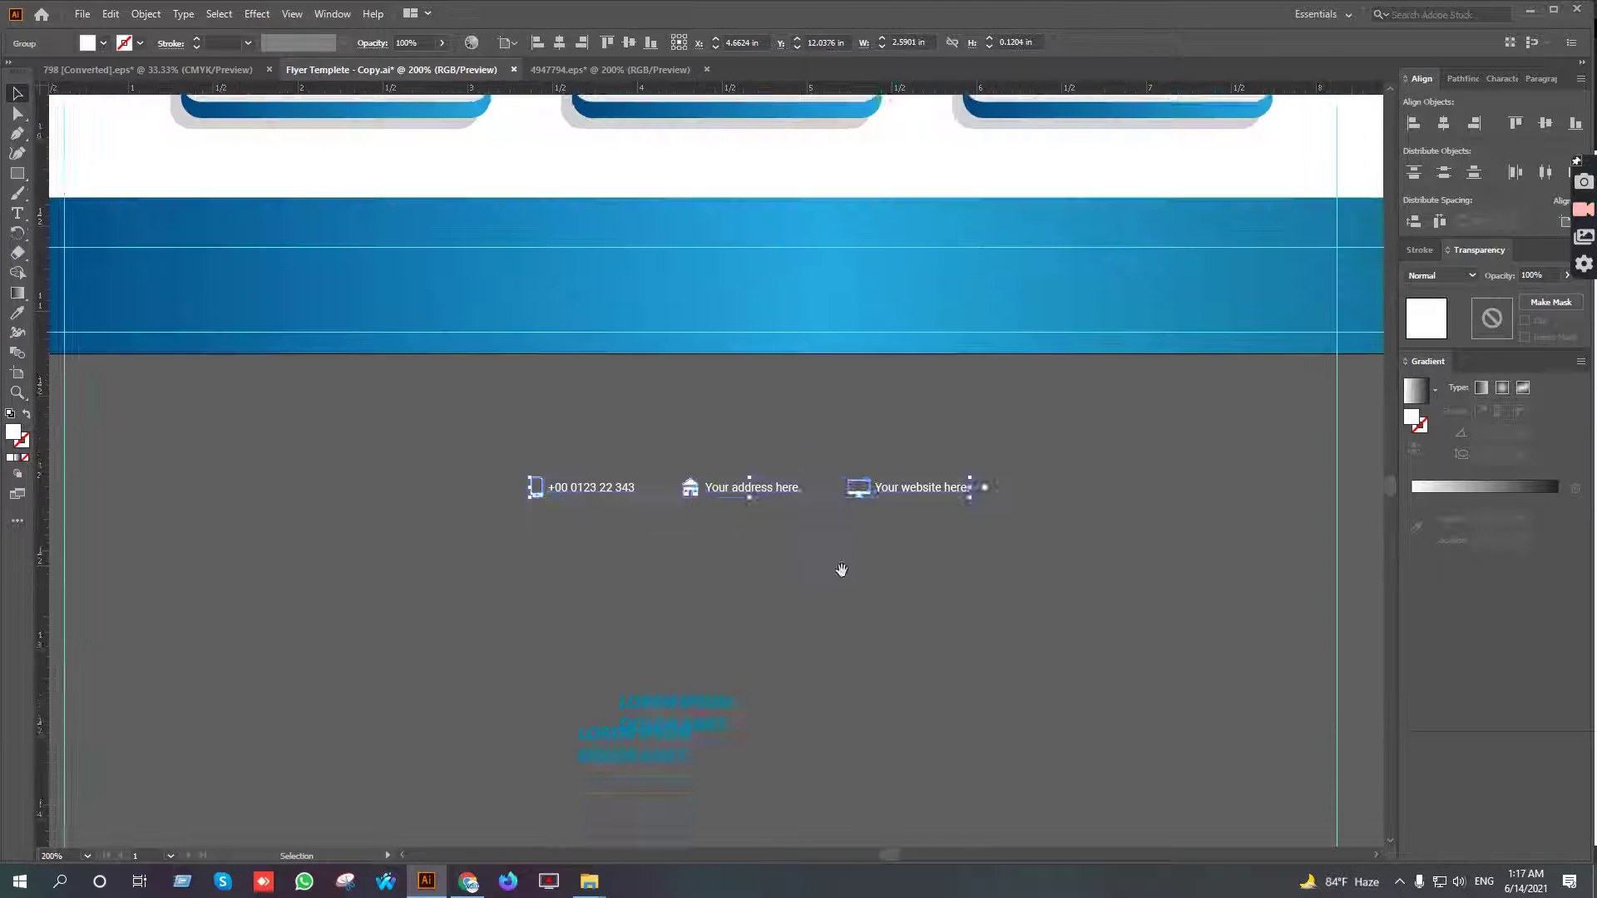
pyautogui.moveTo(841, 570); pyautogui.dragTo(813, 665)
pyautogui.moveTo(751, 621); pyautogui.dragTo(734, 392)
pyautogui.moveTo(944, 374); pyautogui.dragTo(1112, 318)
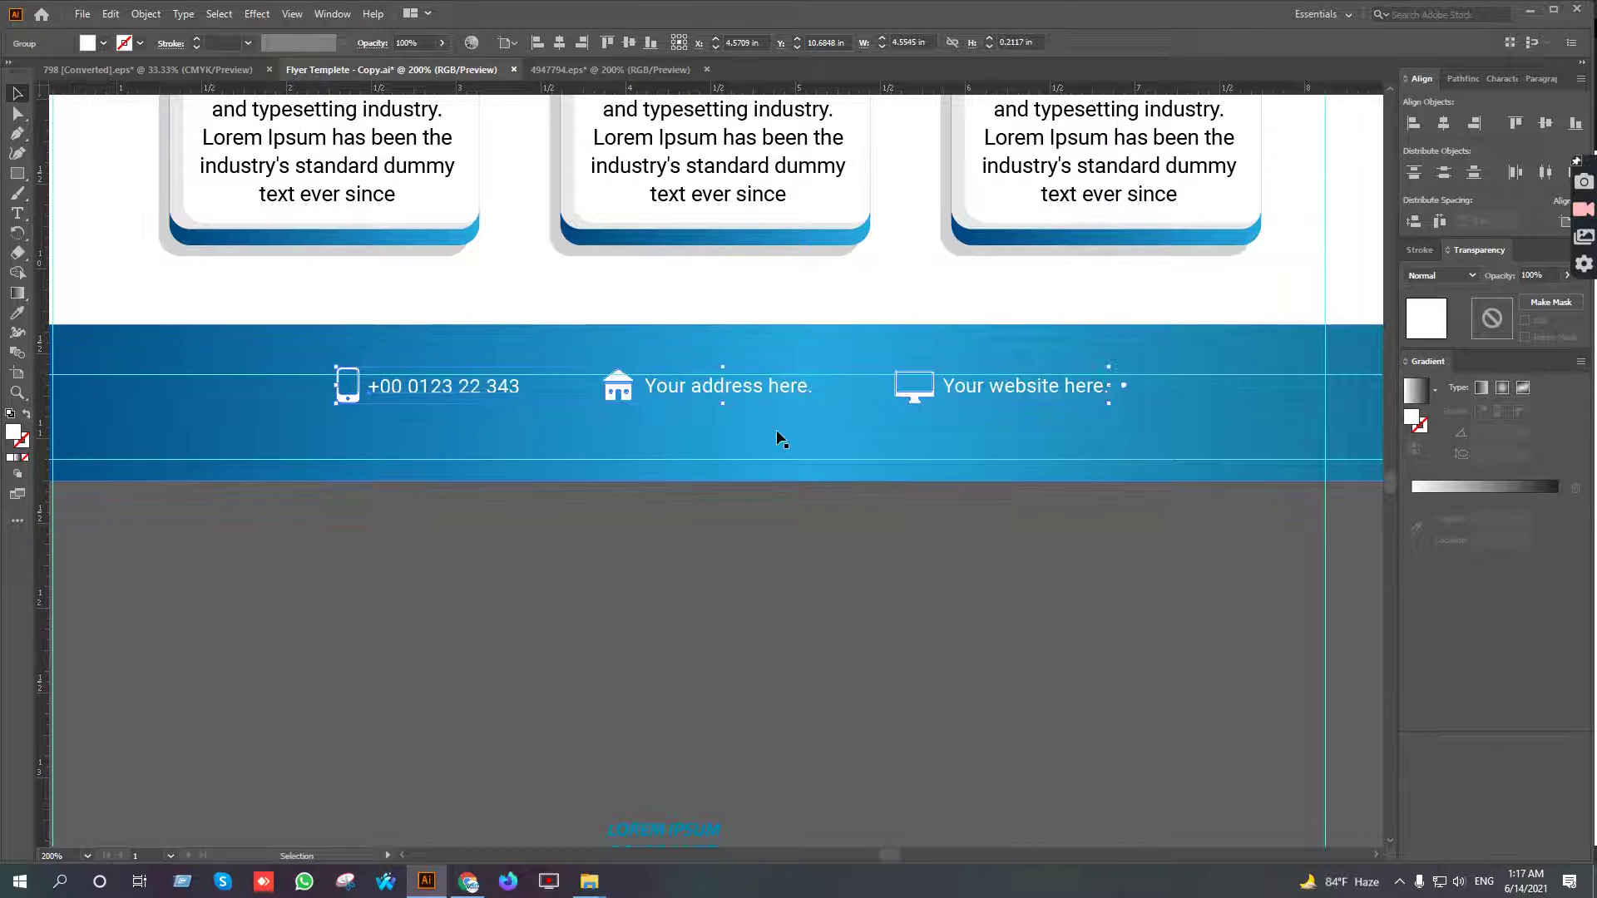
# Centre the contact group horizontally on the flyer and nudge it slightly down within the footer band
pyautogui.click(562, 42)
pyautogui.press('Down')
pyautogui.press('Down')
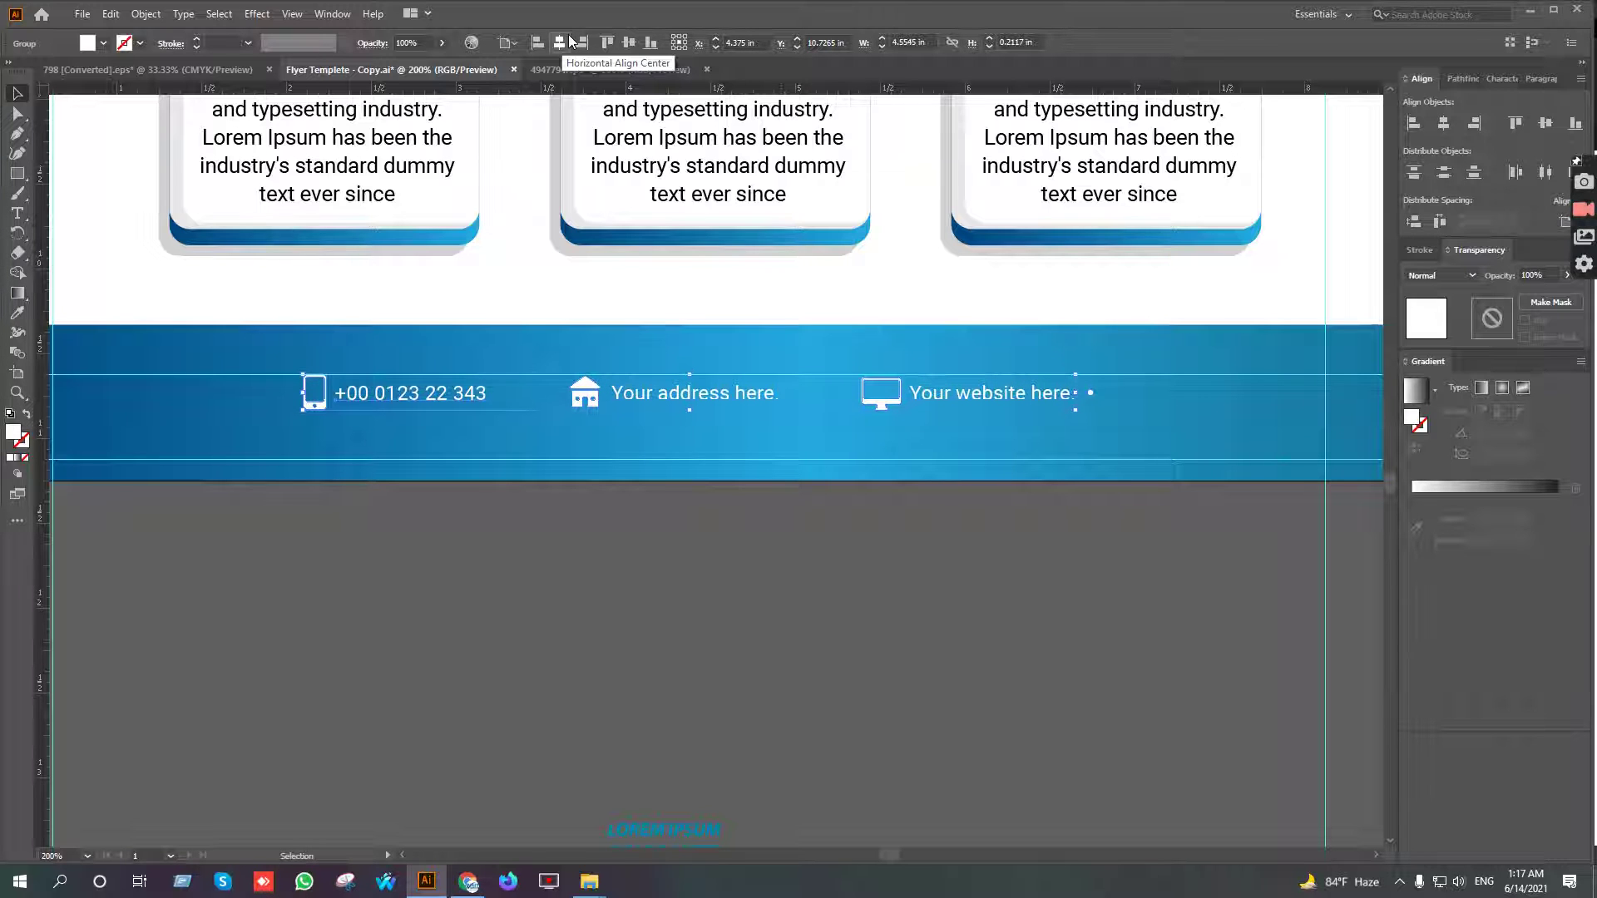
pyautogui.click(779, 602)
# Enlarge the contact group proportionally from its centre to about 6.18 in wide
pyautogui.scroll(-2, 779, 603)
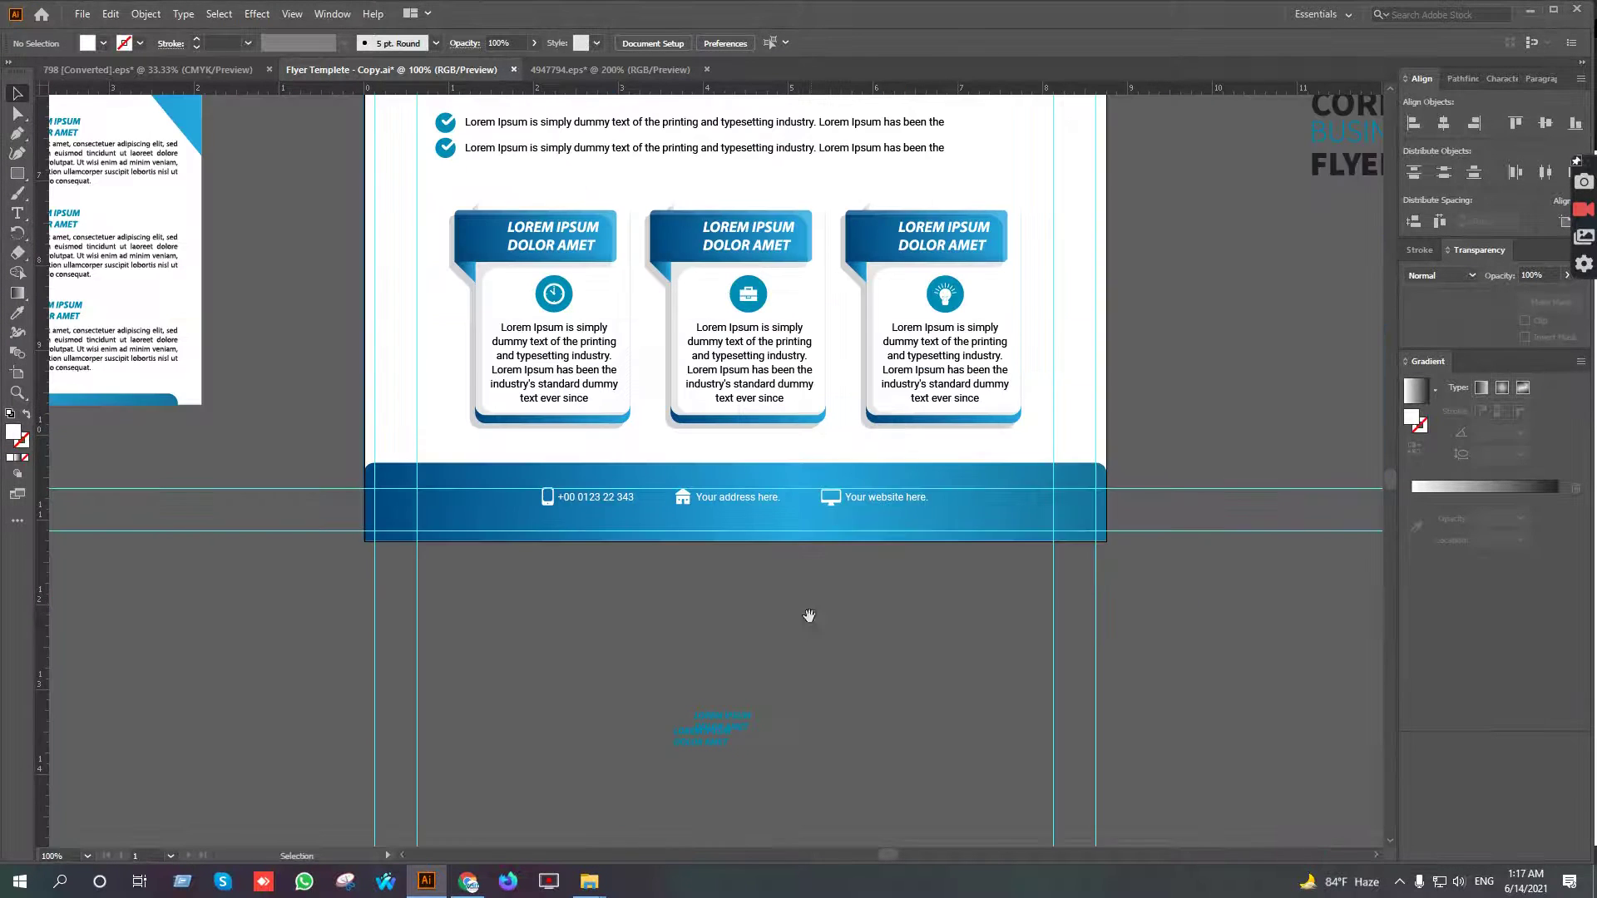
pyautogui.click(922, 509)
pyautogui.scroll(1, 922, 510)
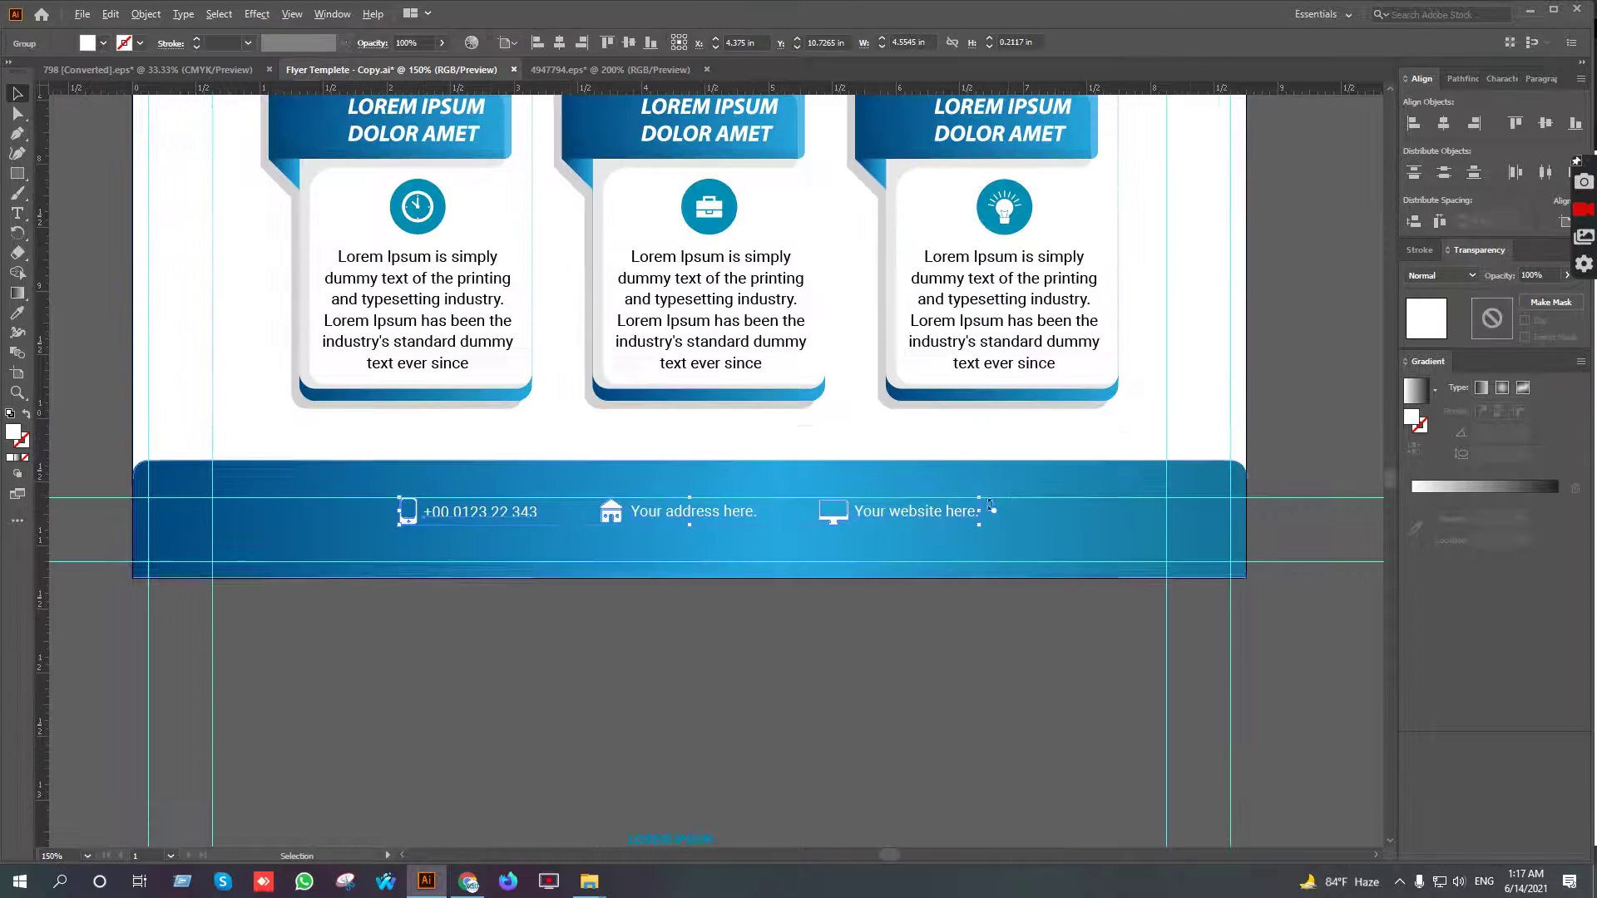
pyautogui.moveTo(981, 498); pyautogui.dragTo(1083, 460)
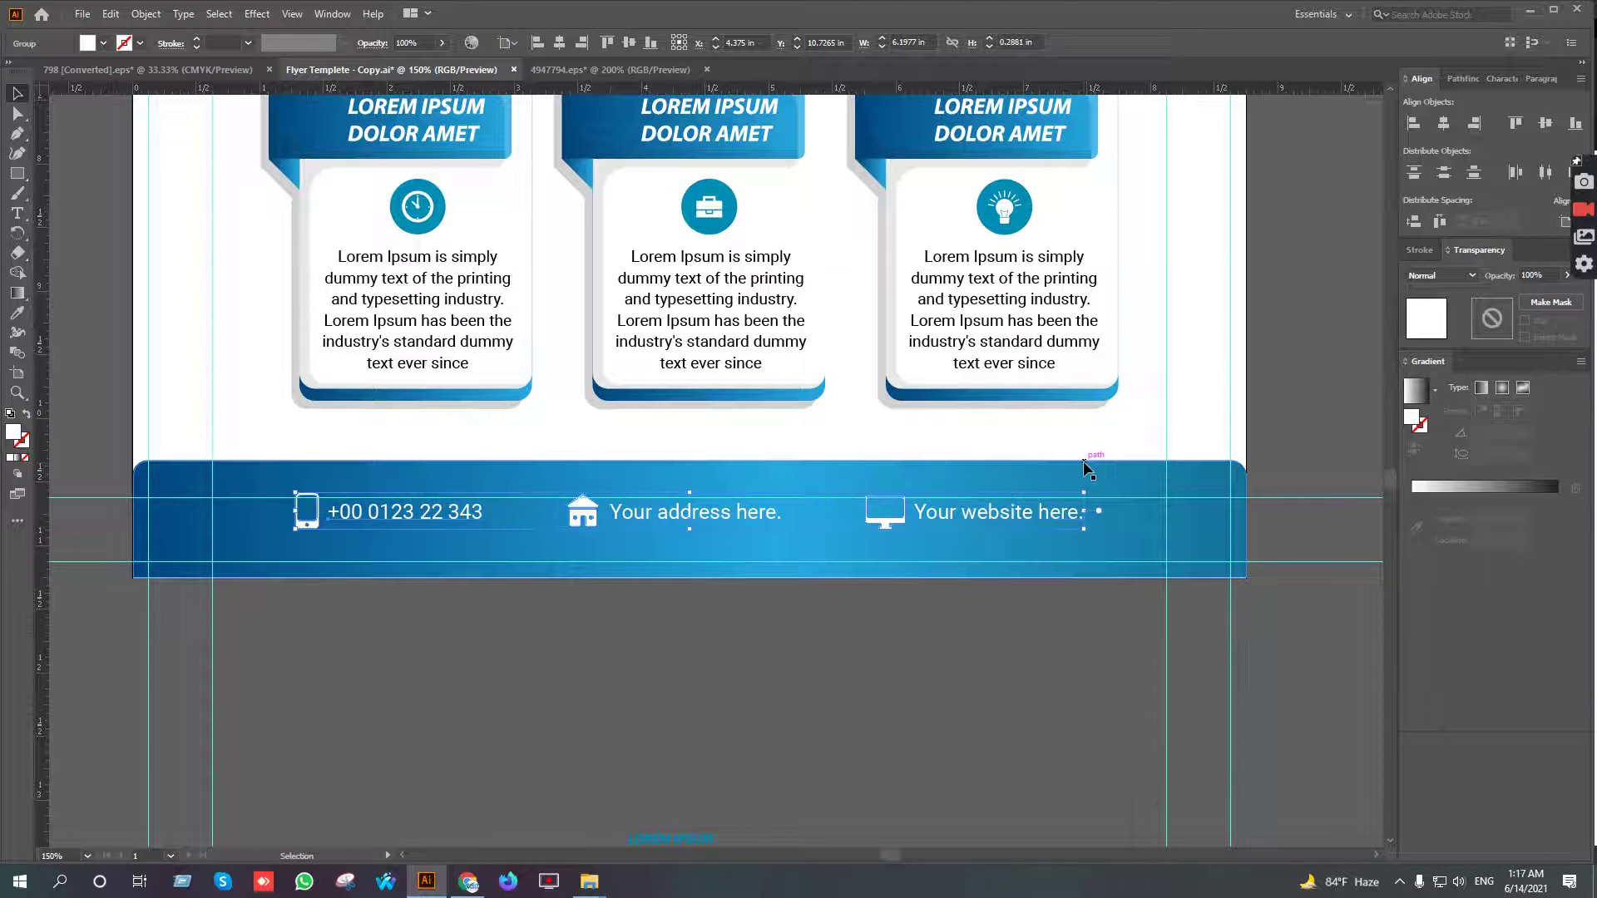
# Lower the footer band's upper edge slightly and nudge the contact group up within the band
pyautogui.click(749, 464)
pyautogui.scroll(2, 748, 463)
pyautogui.moveTo(695, 461); pyautogui.dragTo(697, 483)
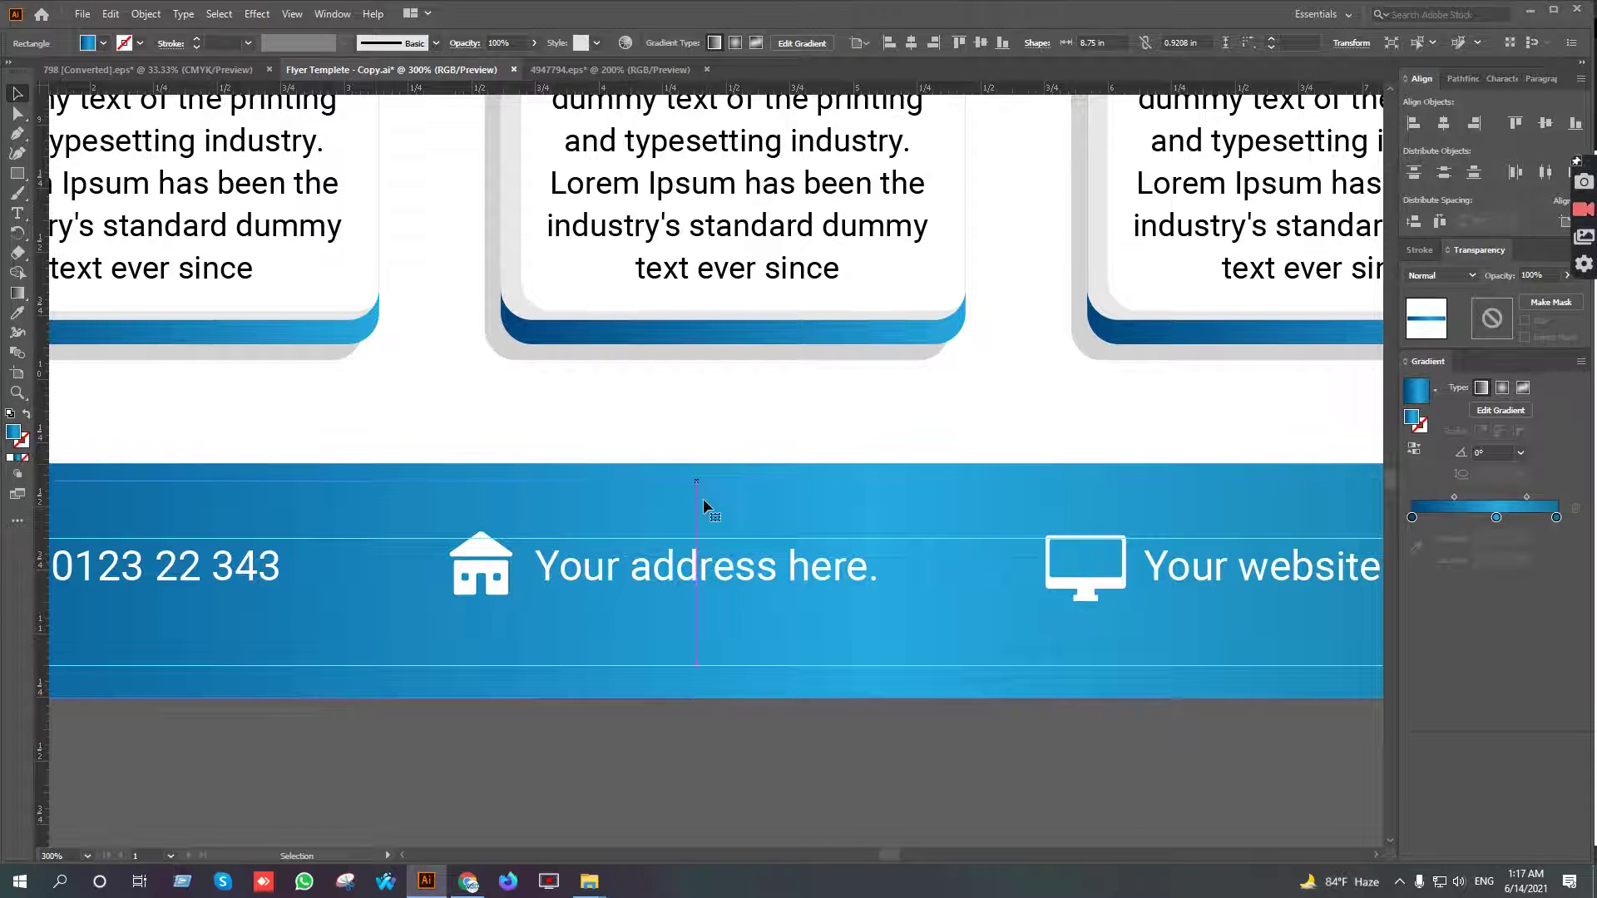
pyautogui.click(723, 573)
pyautogui.press('Up')
pyautogui.press('Up')
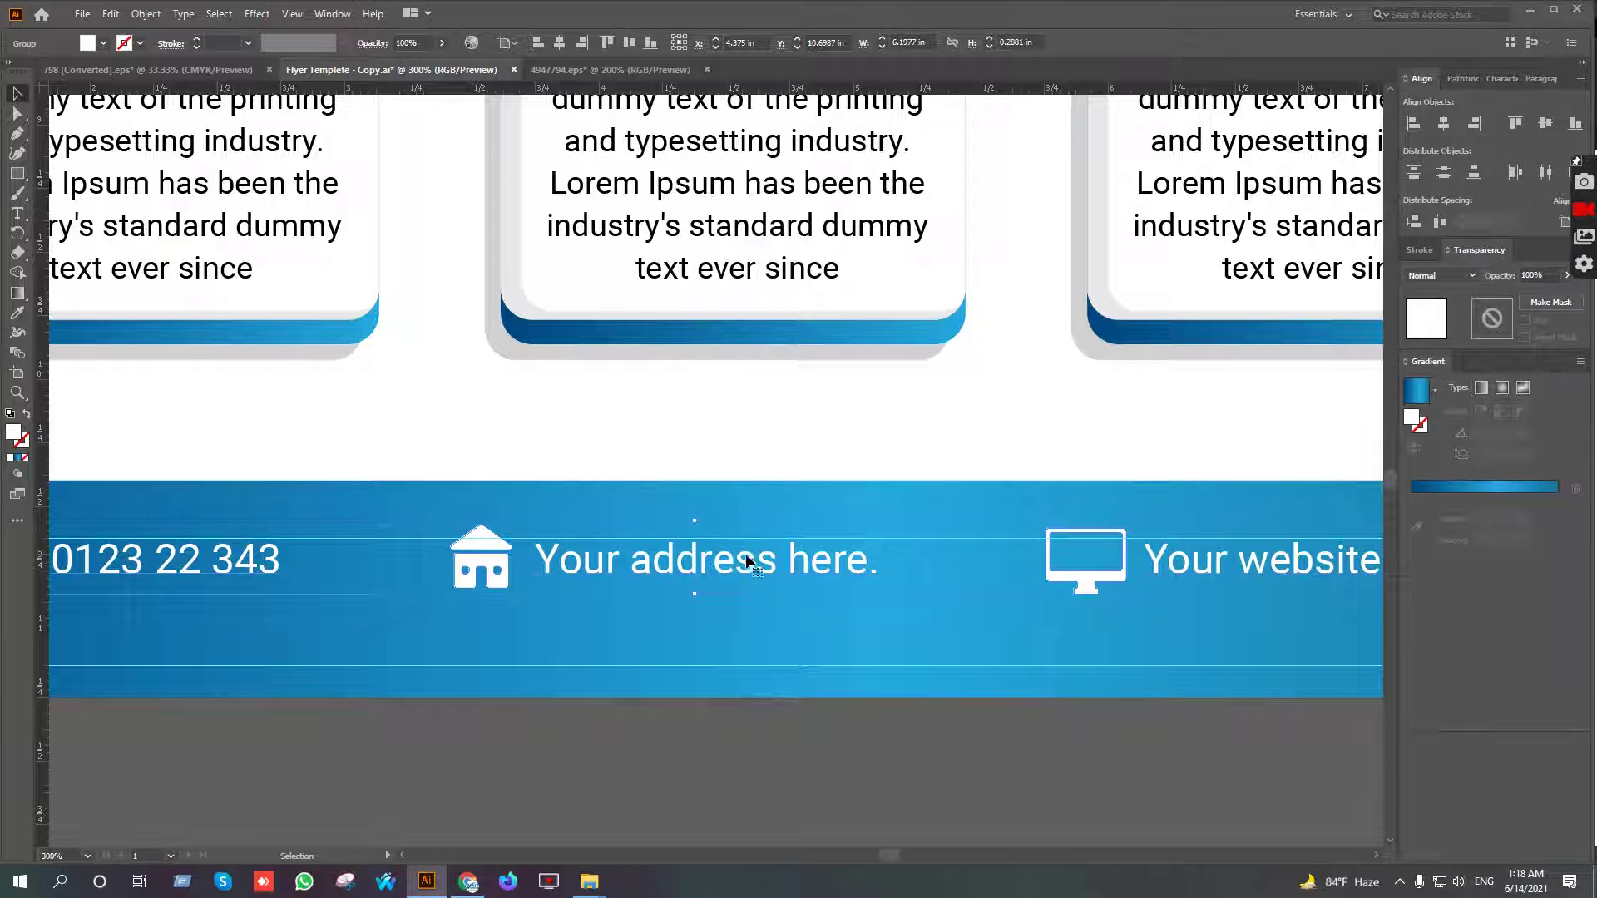
pyautogui.scroll(-1, 733, 623)
pyautogui.moveTo(781, 687); pyautogui.dragTo(802, 631)
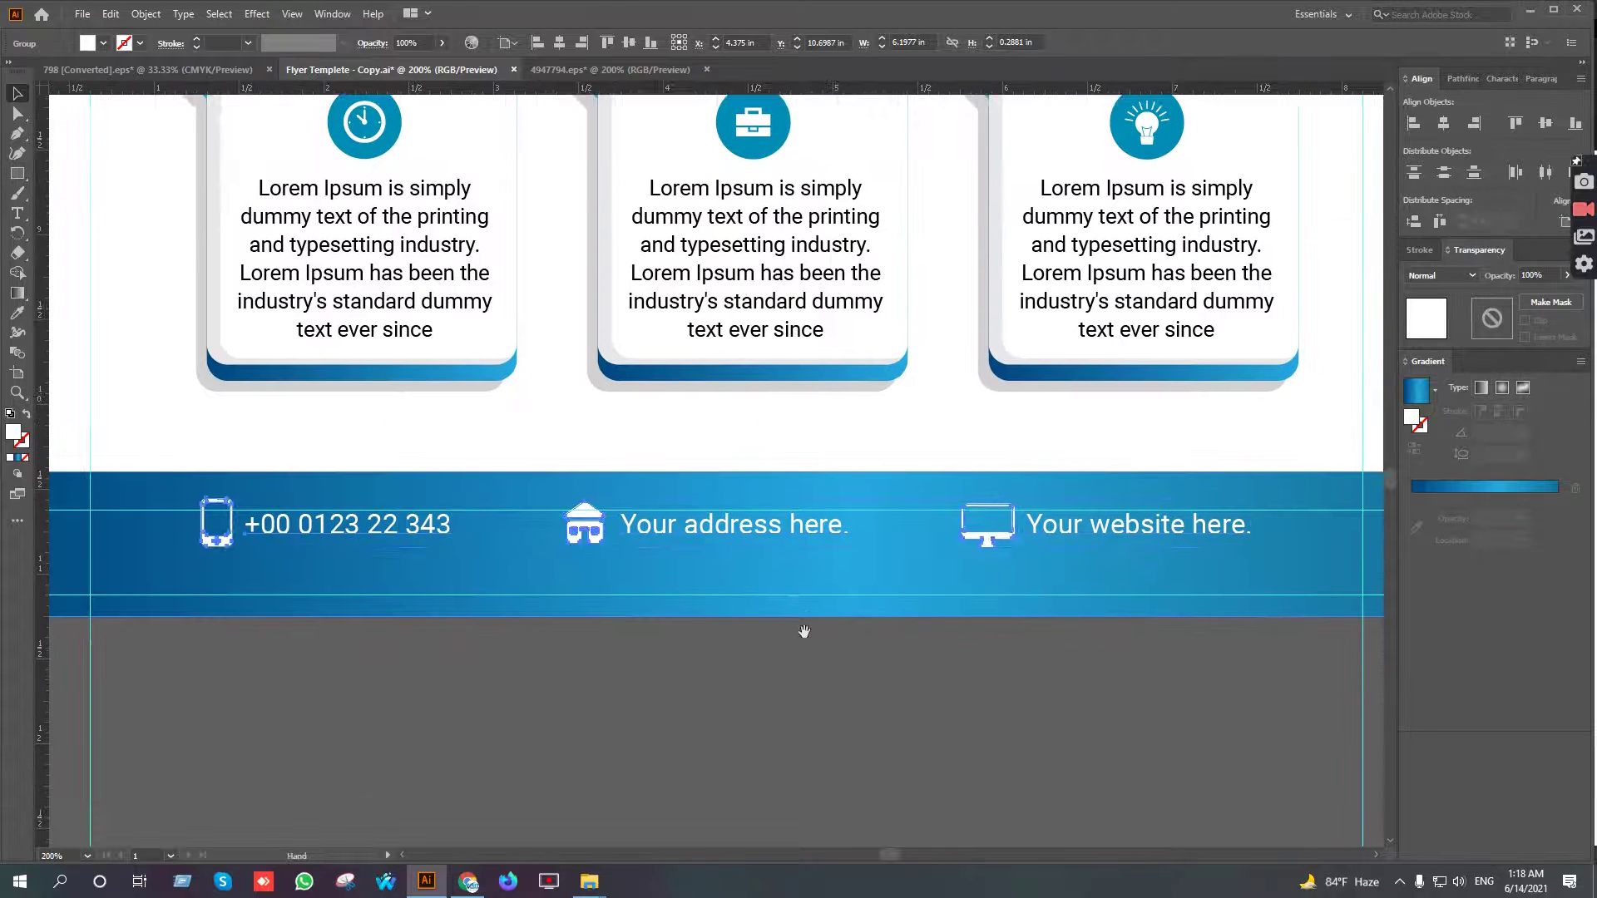
pyautogui.click(776, 746)
# Delete the leftover logo, texts and shapes beside the flyer and the stray heading texts below it
pyautogui.scroll(-2, 780, 732)
pyautogui.scroll(-1, 852, 727)
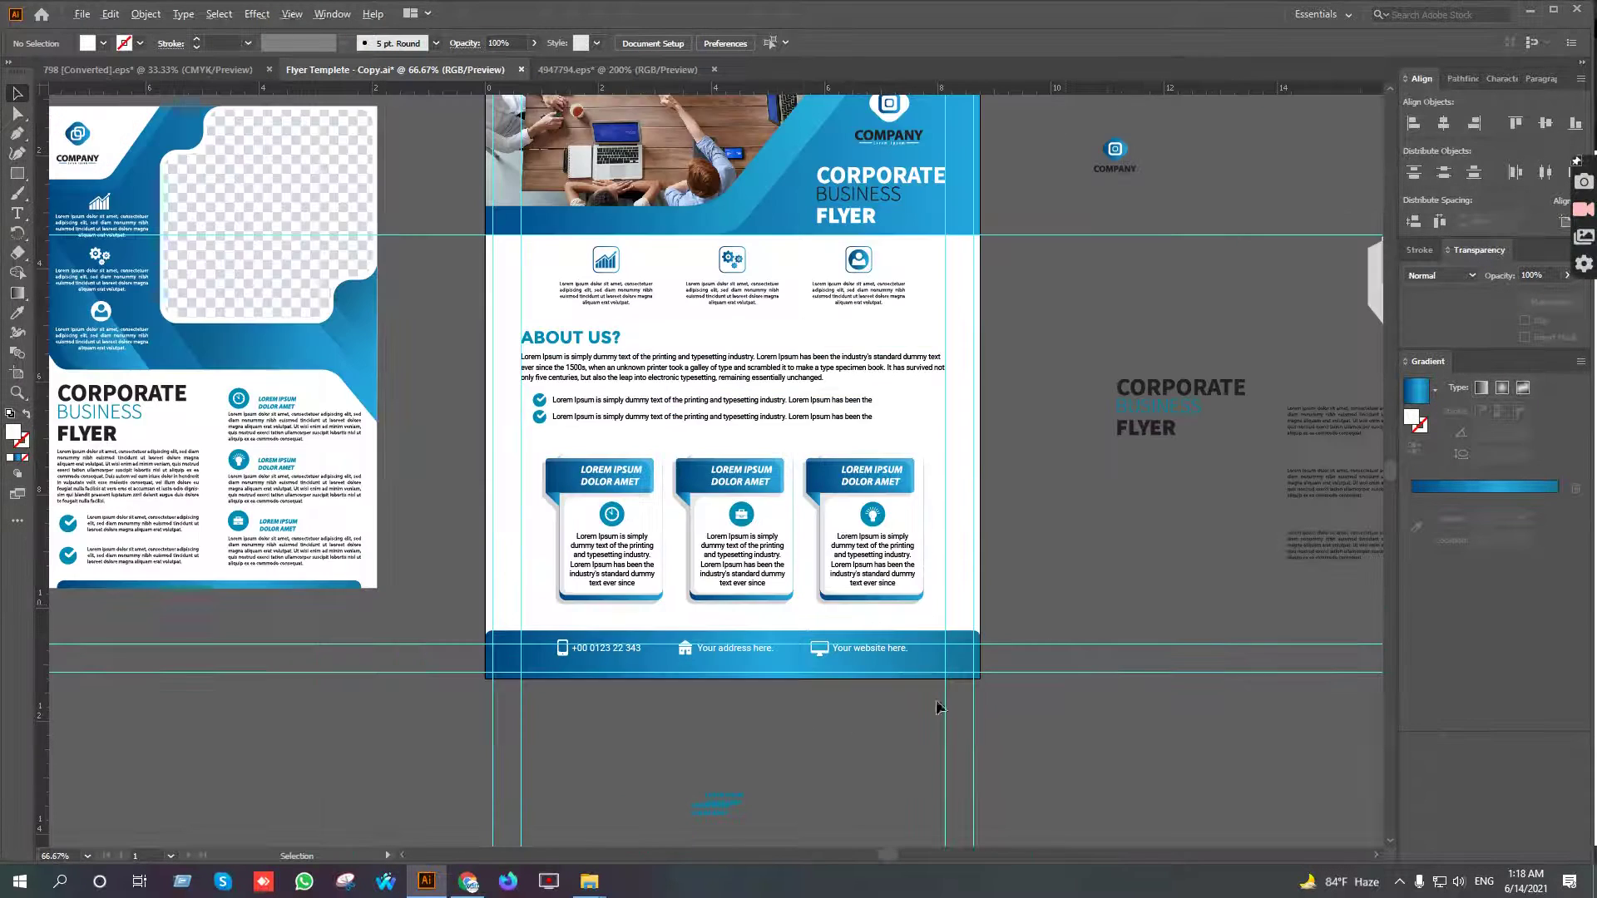
pyautogui.scroll(-2, 1002, 605)
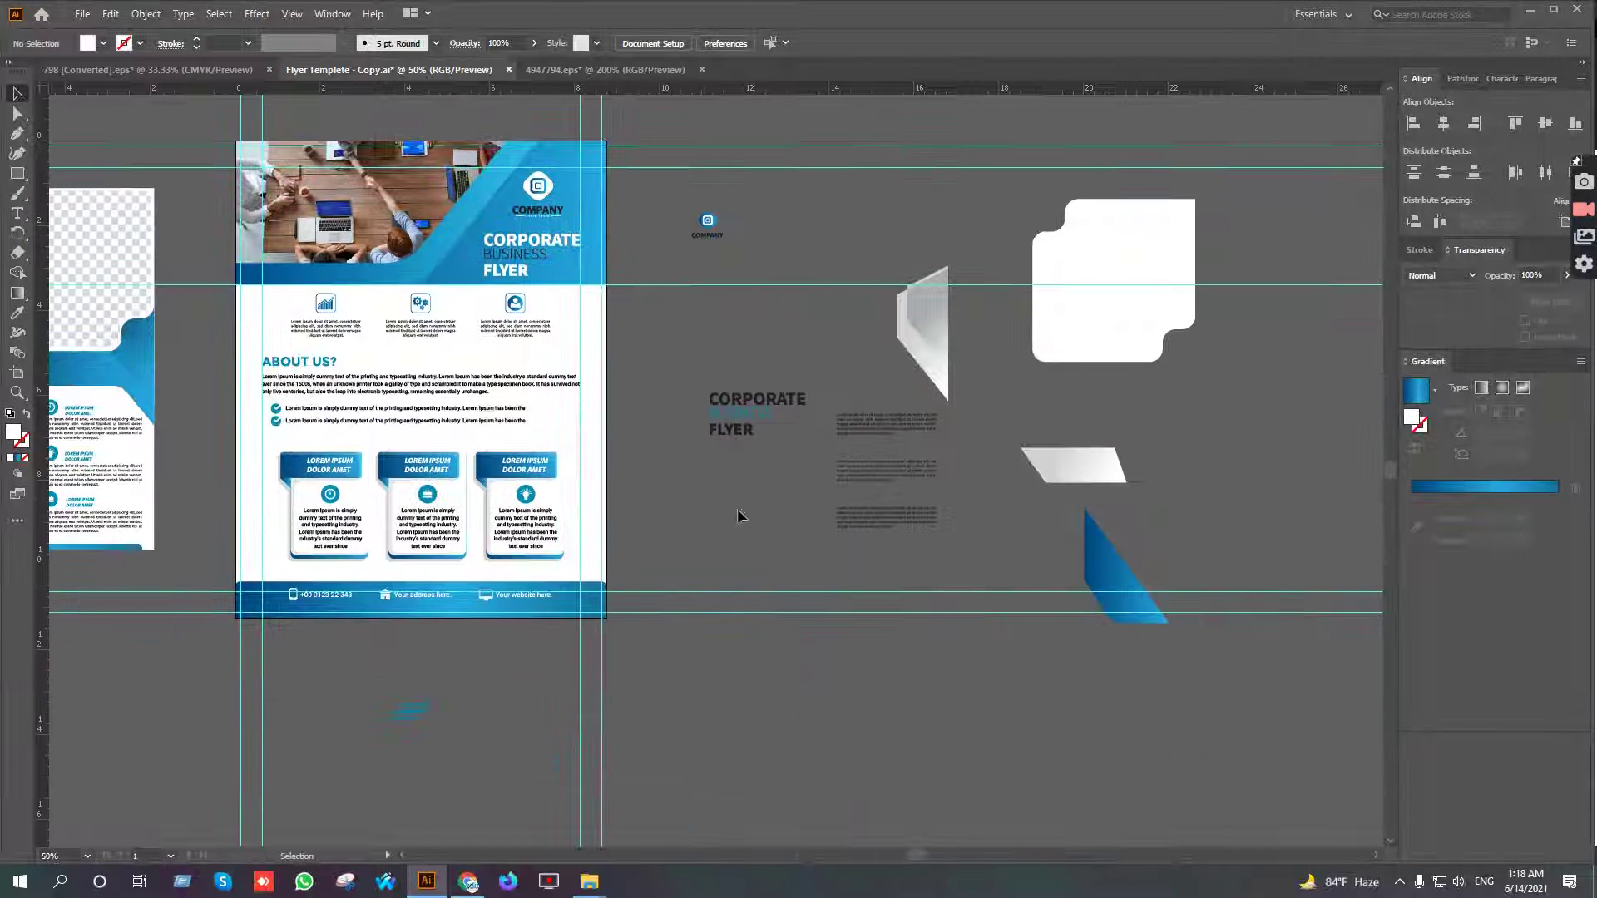
pyautogui.moveTo(1172, 682); pyautogui.dragTo(707, 274)
pyautogui.press('Delete')
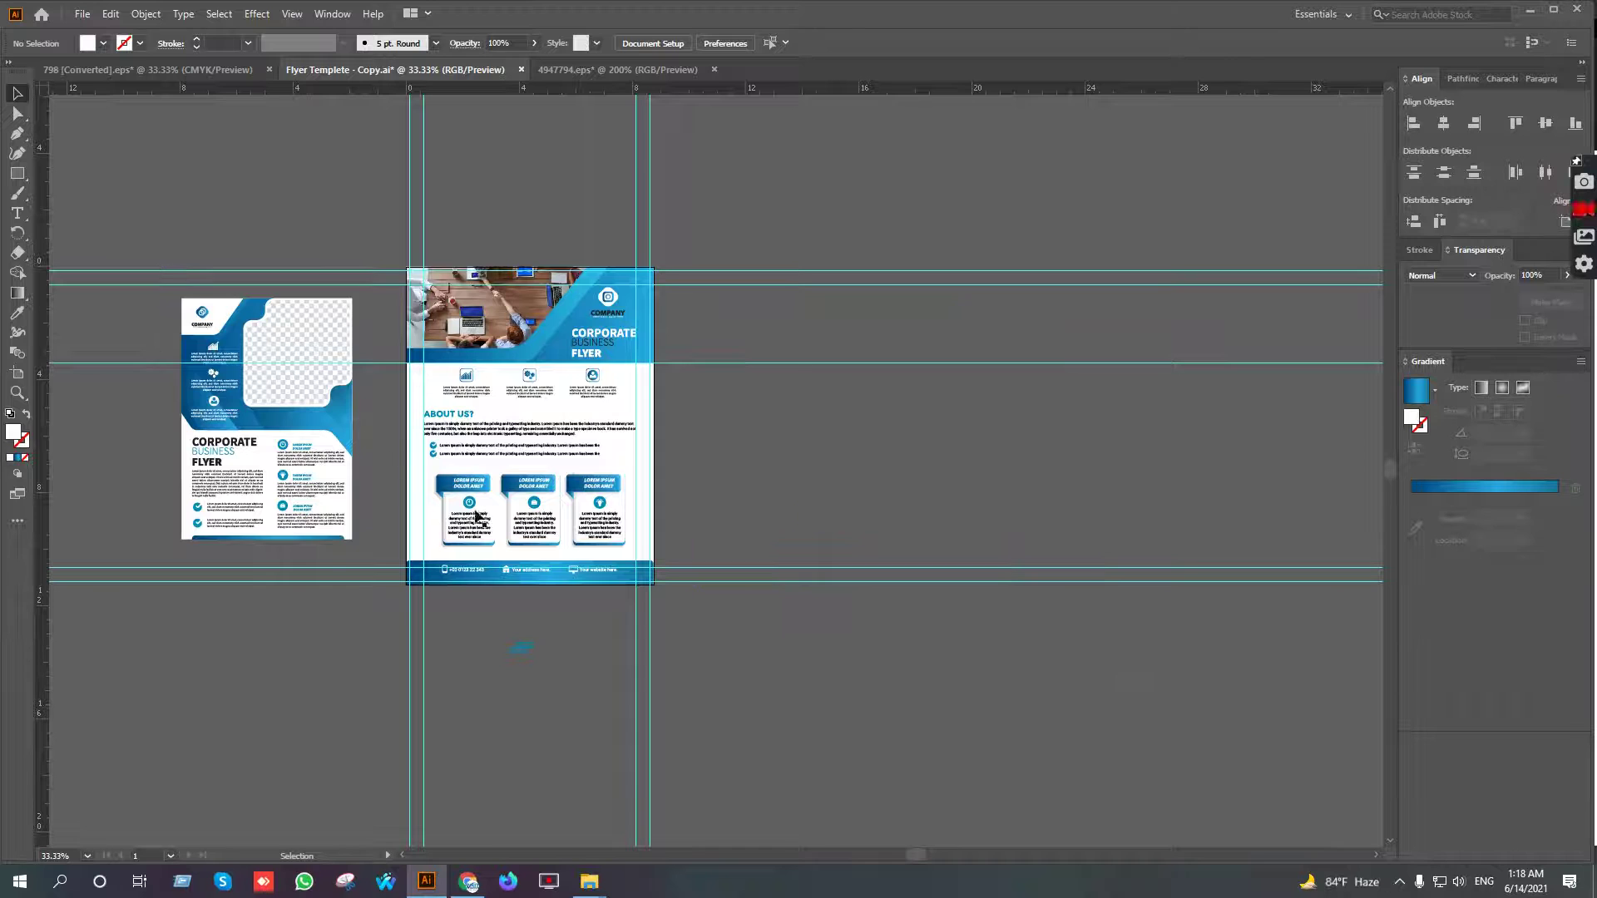
pyautogui.moveTo(533, 679); pyautogui.dragTo(664, 742)
pyautogui.press('Delete')
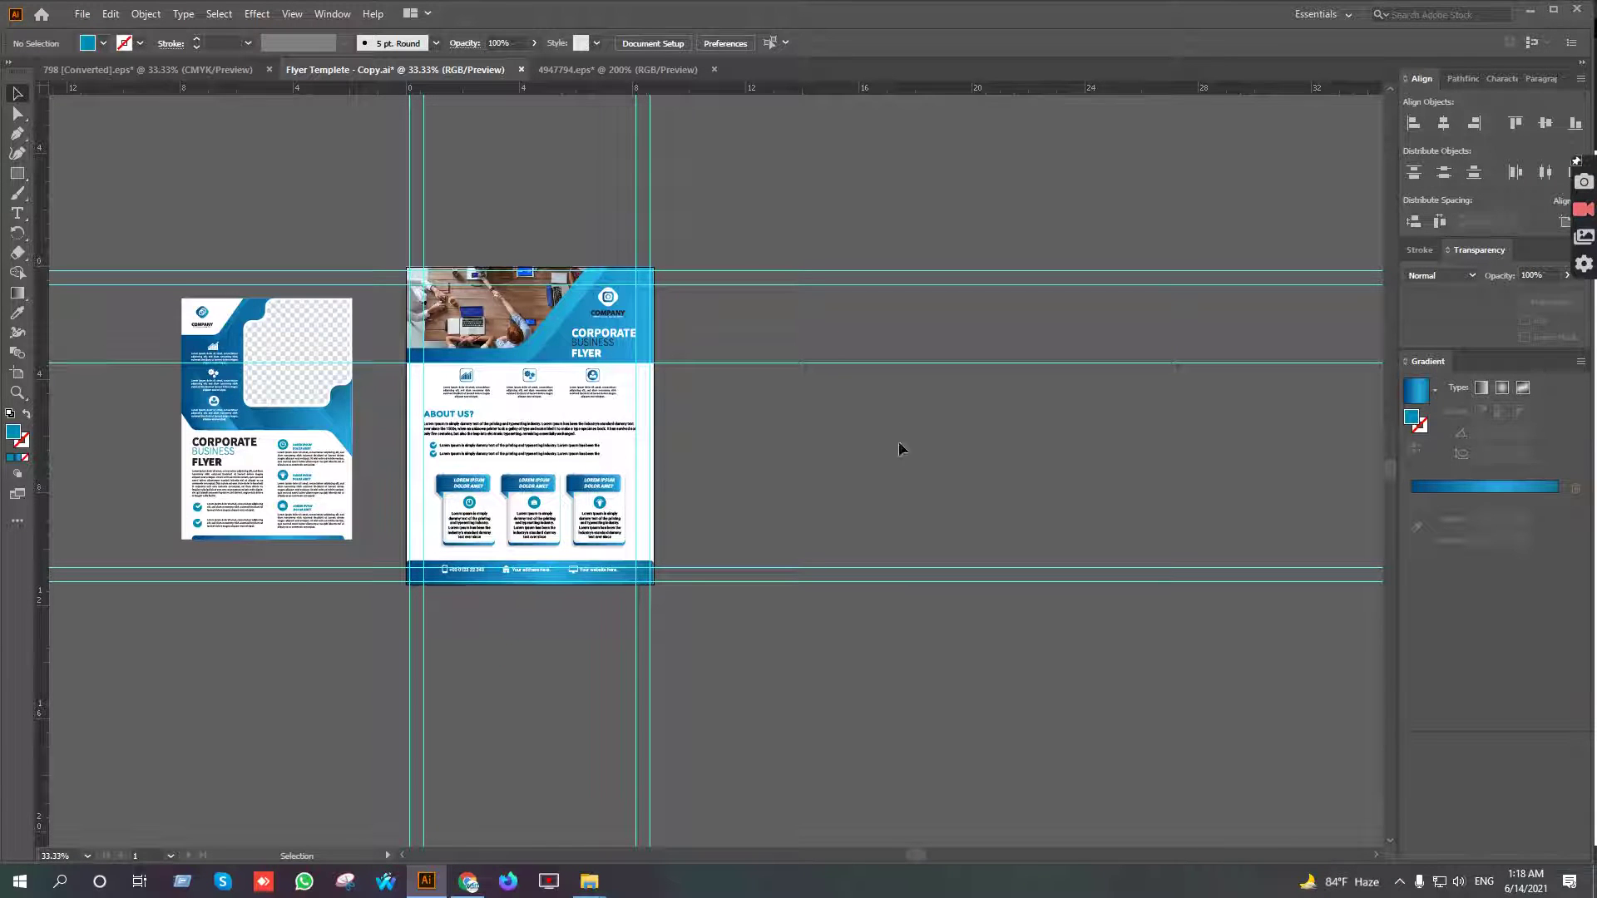
# Delete the reference flyer design standing beside the finished flyer
pyautogui.scroll(-1, 956, 583)
pyautogui.scroll(1, 545, 413)
pyautogui.hscroll(-5, 544, 413)
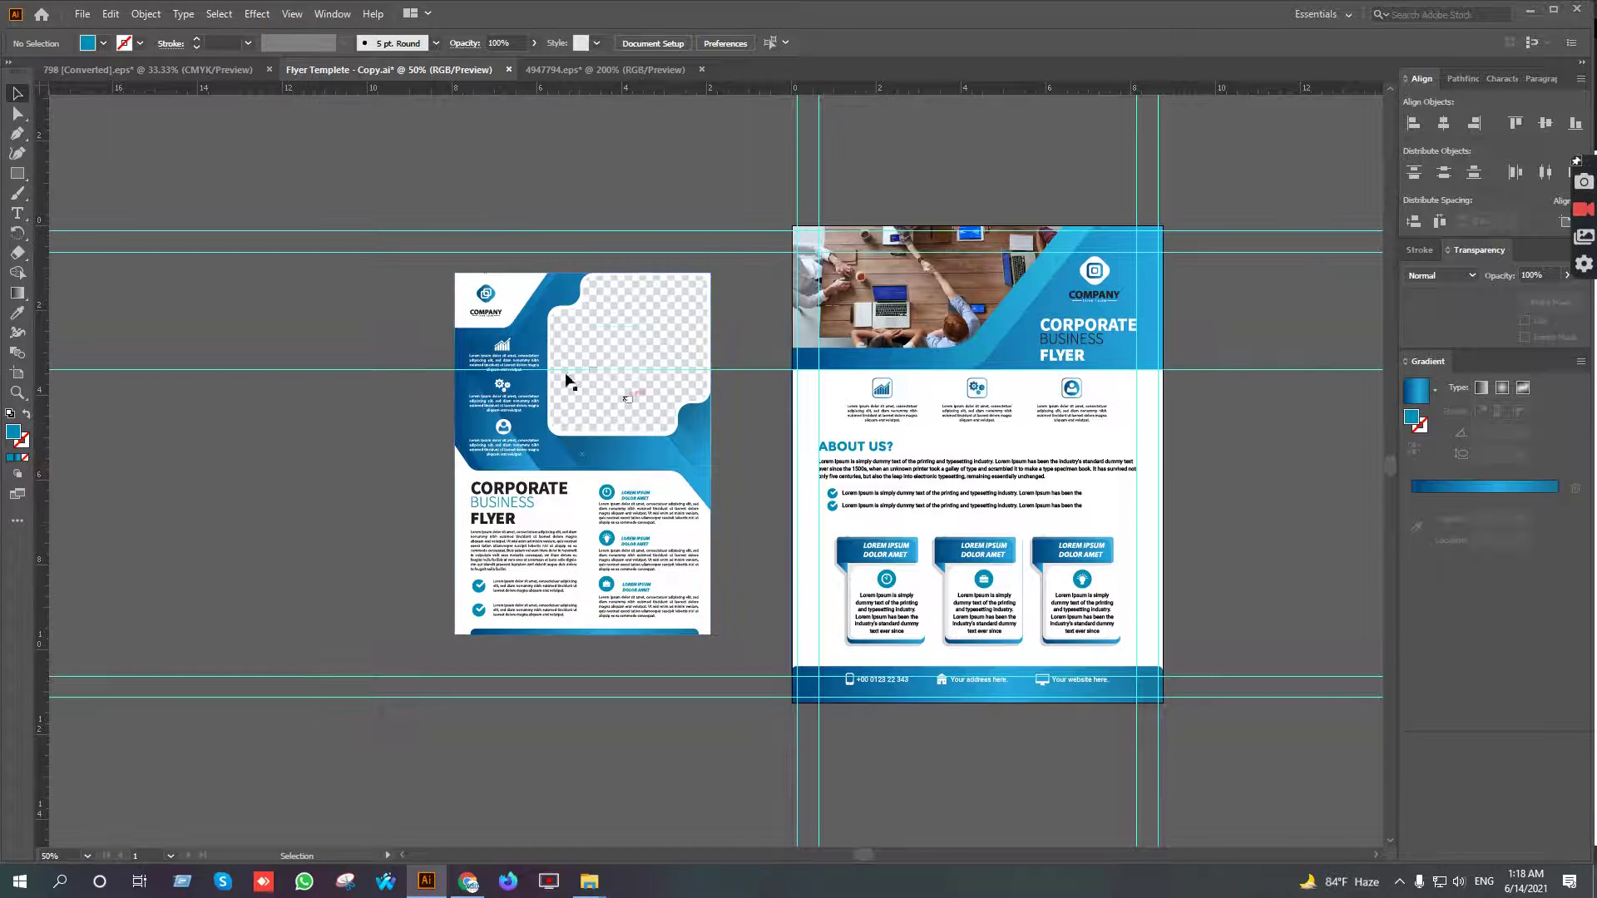
pyautogui.moveTo(417, 248); pyautogui.dragTo(717, 656)
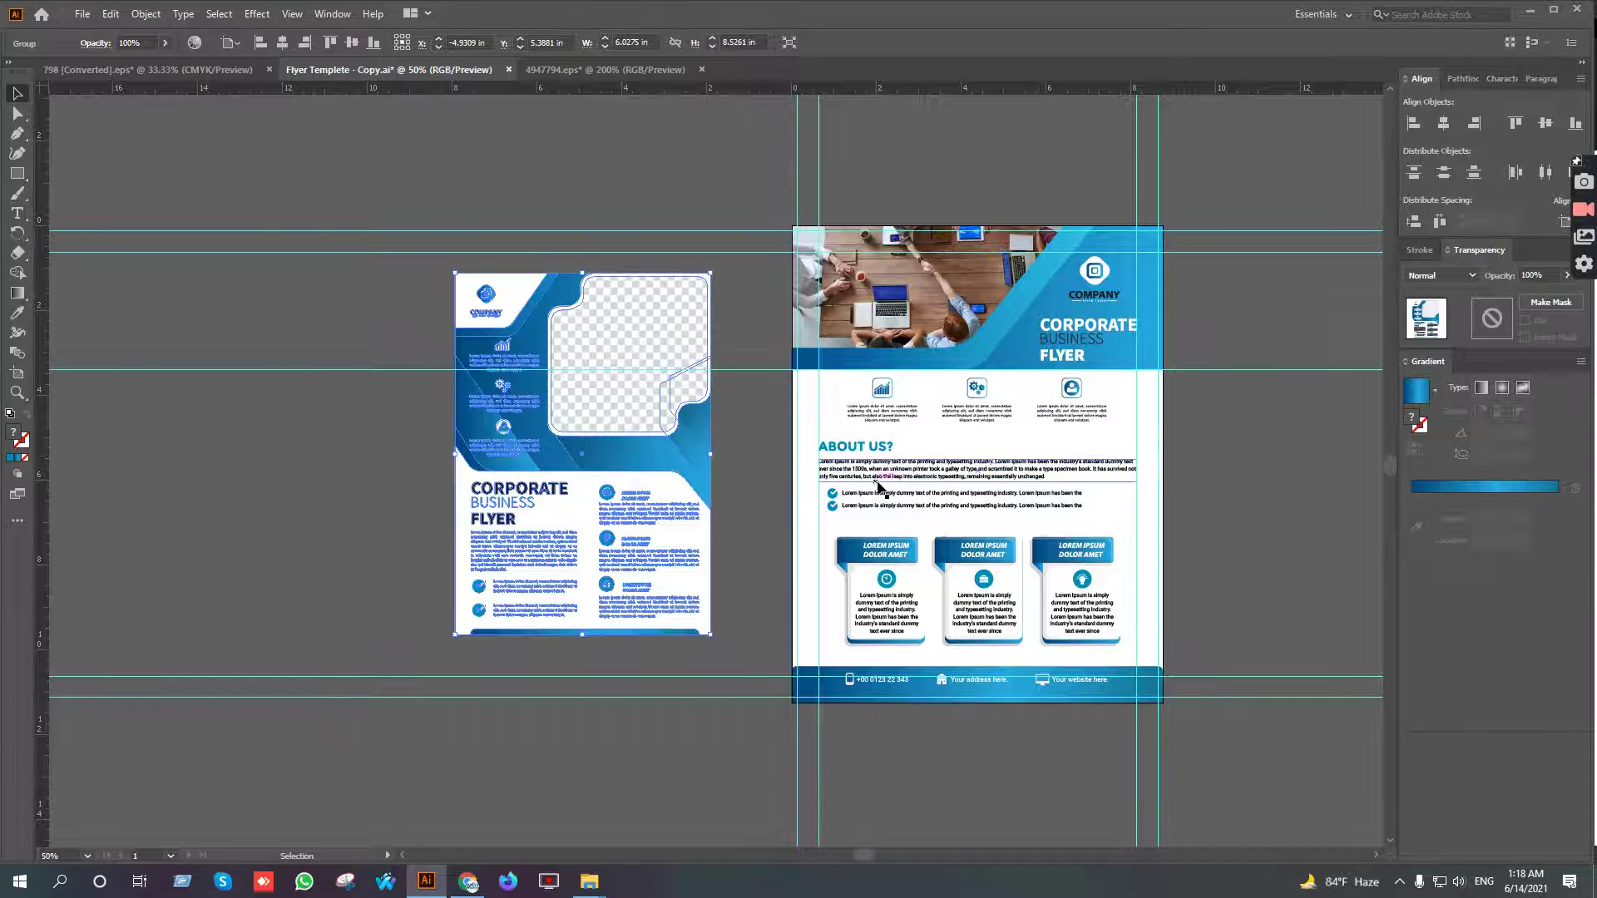
pyautogui.moveTo(1087, 463); pyautogui.dragTo(989, 425)
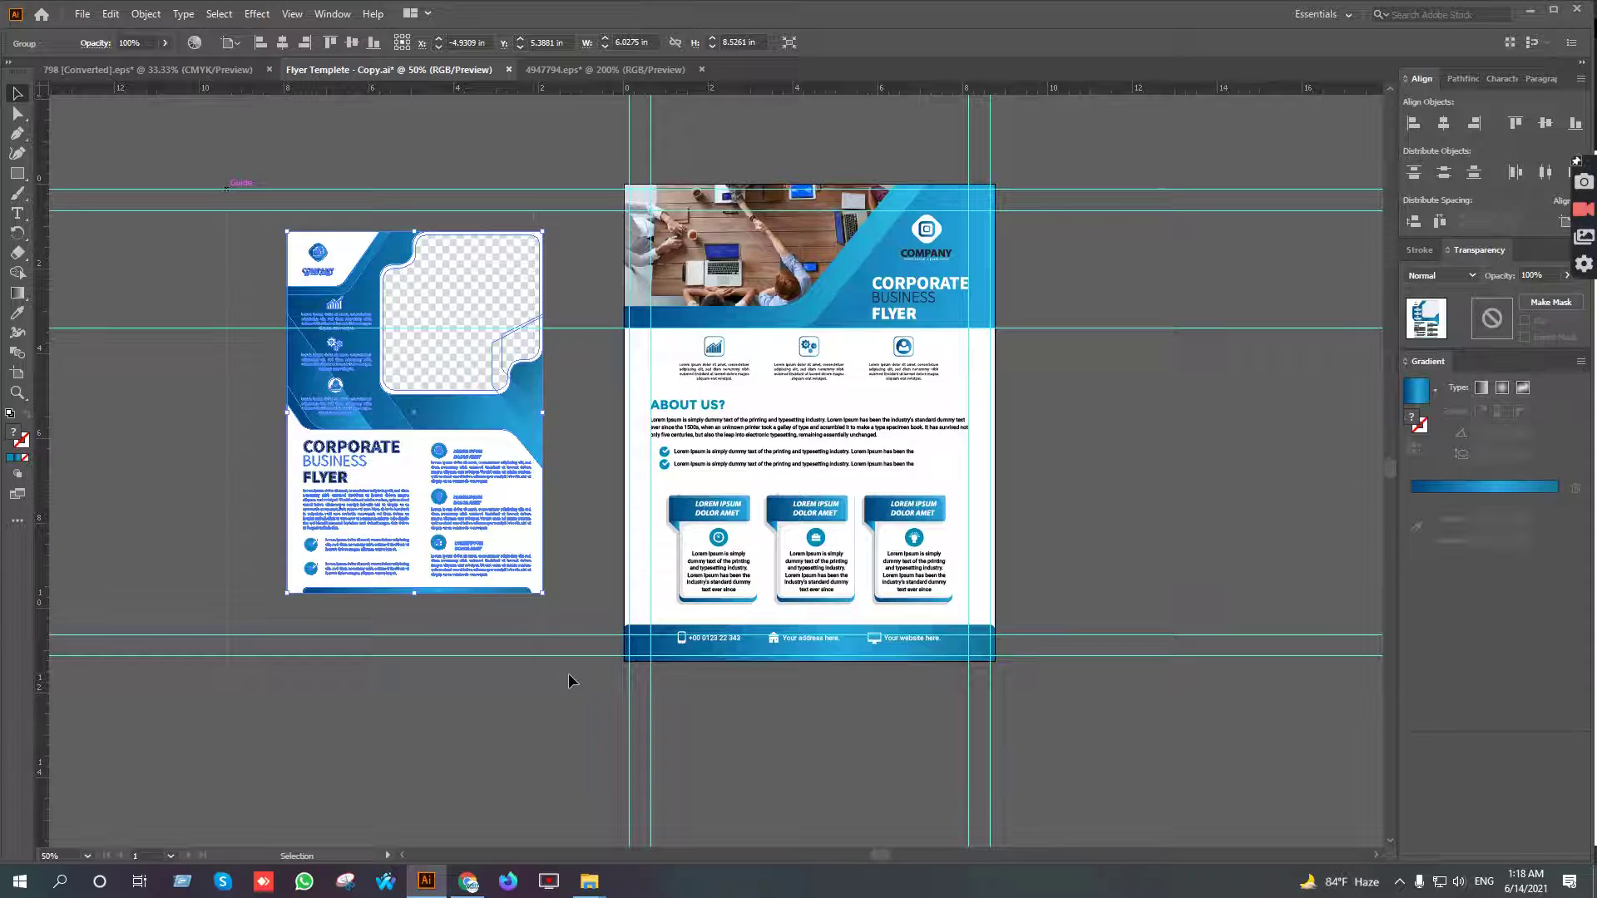
pyautogui.press('Delete')
pyautogui.moveTo(1116, 395); pyautogui.dragTo(1087, 453)
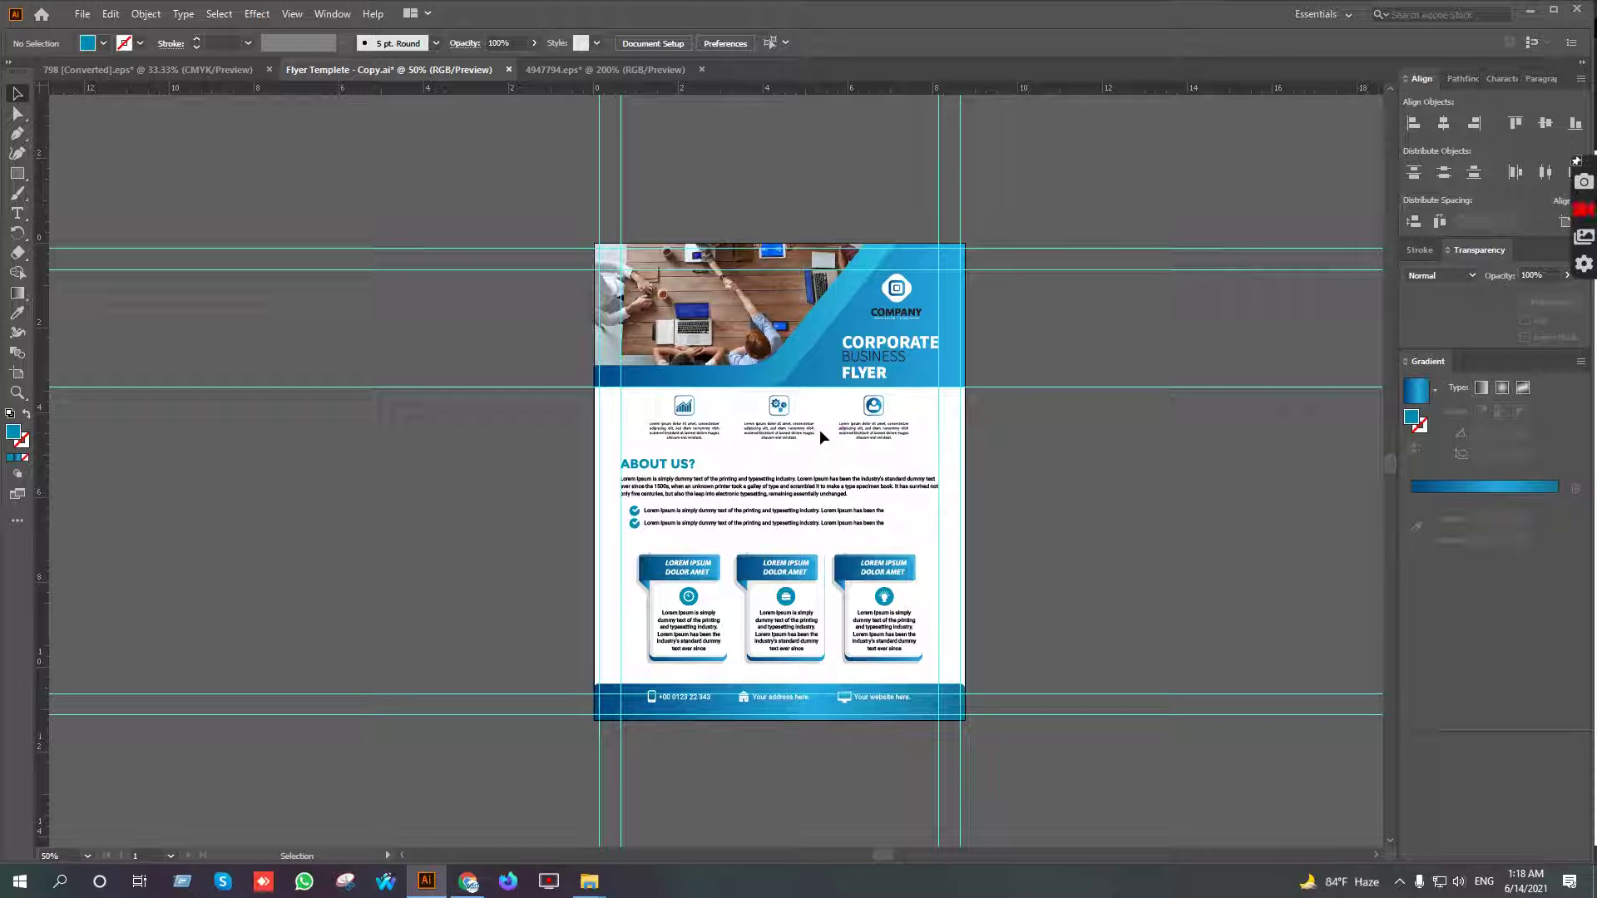
pyautogui.moveTo(1049, 455); pyautogui.dragTo(945, 422)
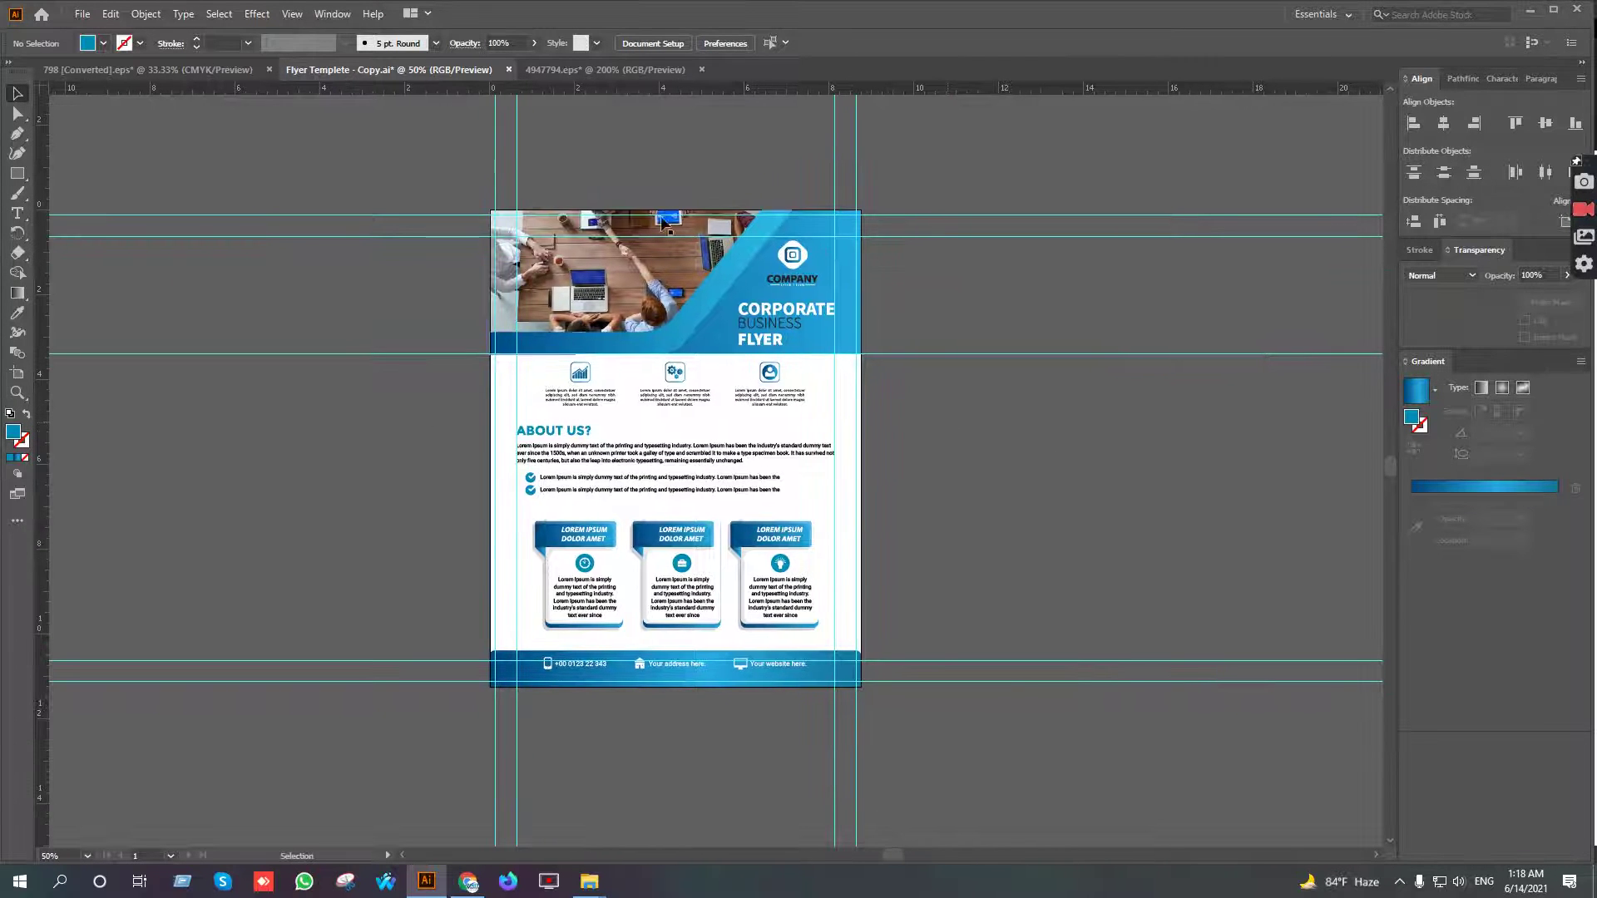
# Group all of the flyer artwork and place a duplicate of the group beside the artboard, to its left
pyautogui.moveTo(457, 211); pyautogui.dragTo(878, 661)
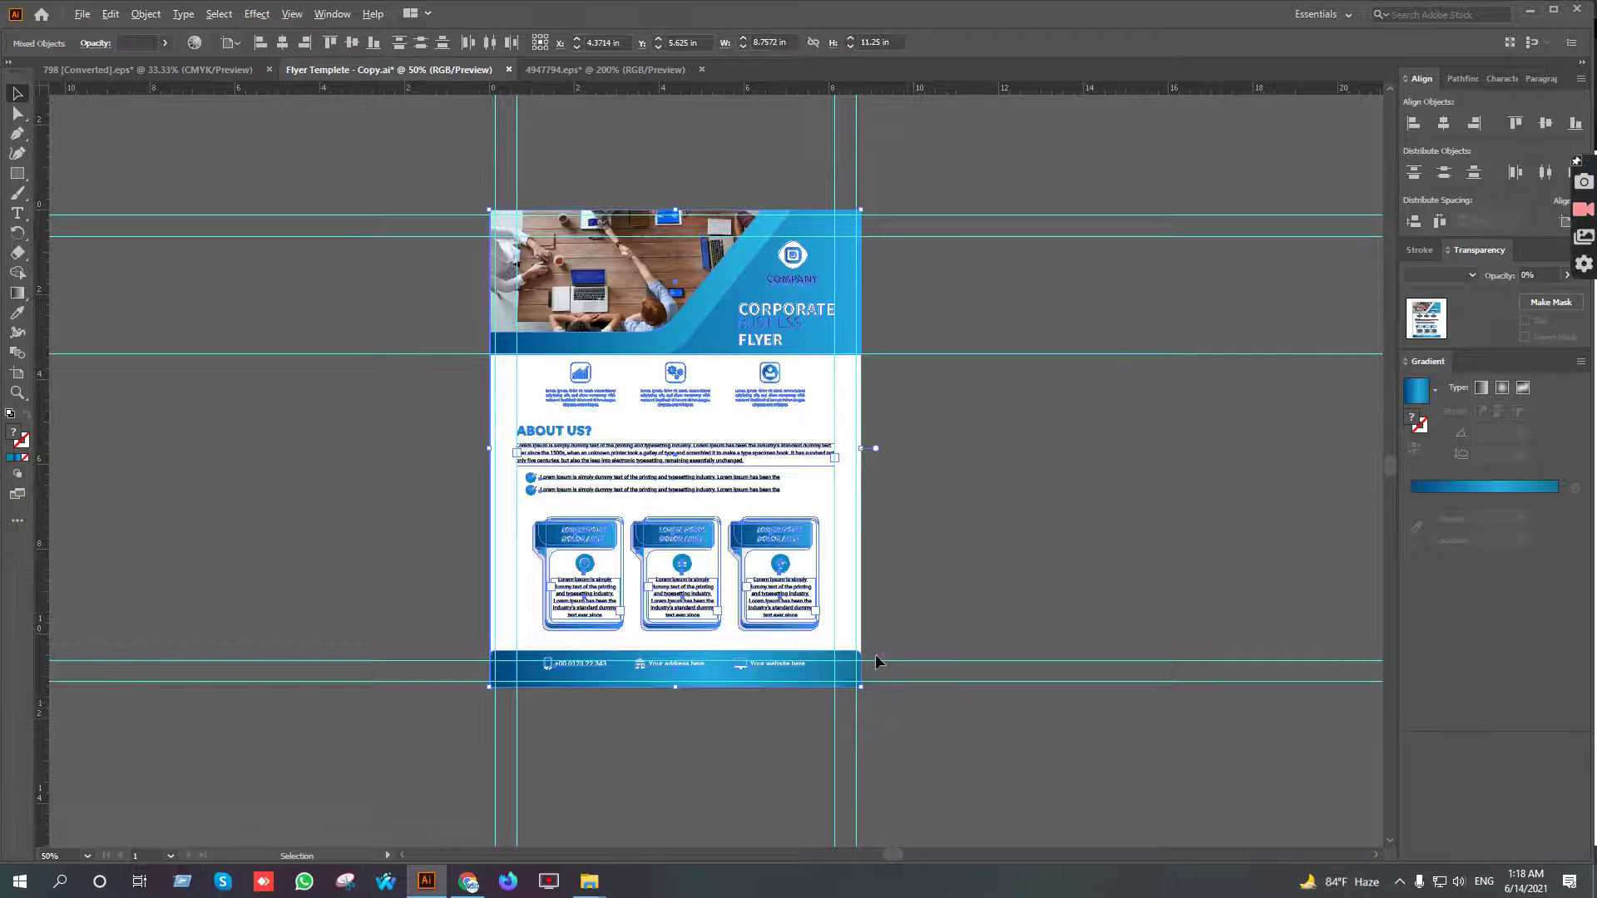
pyautogui.scroll(-2, 877, 661)
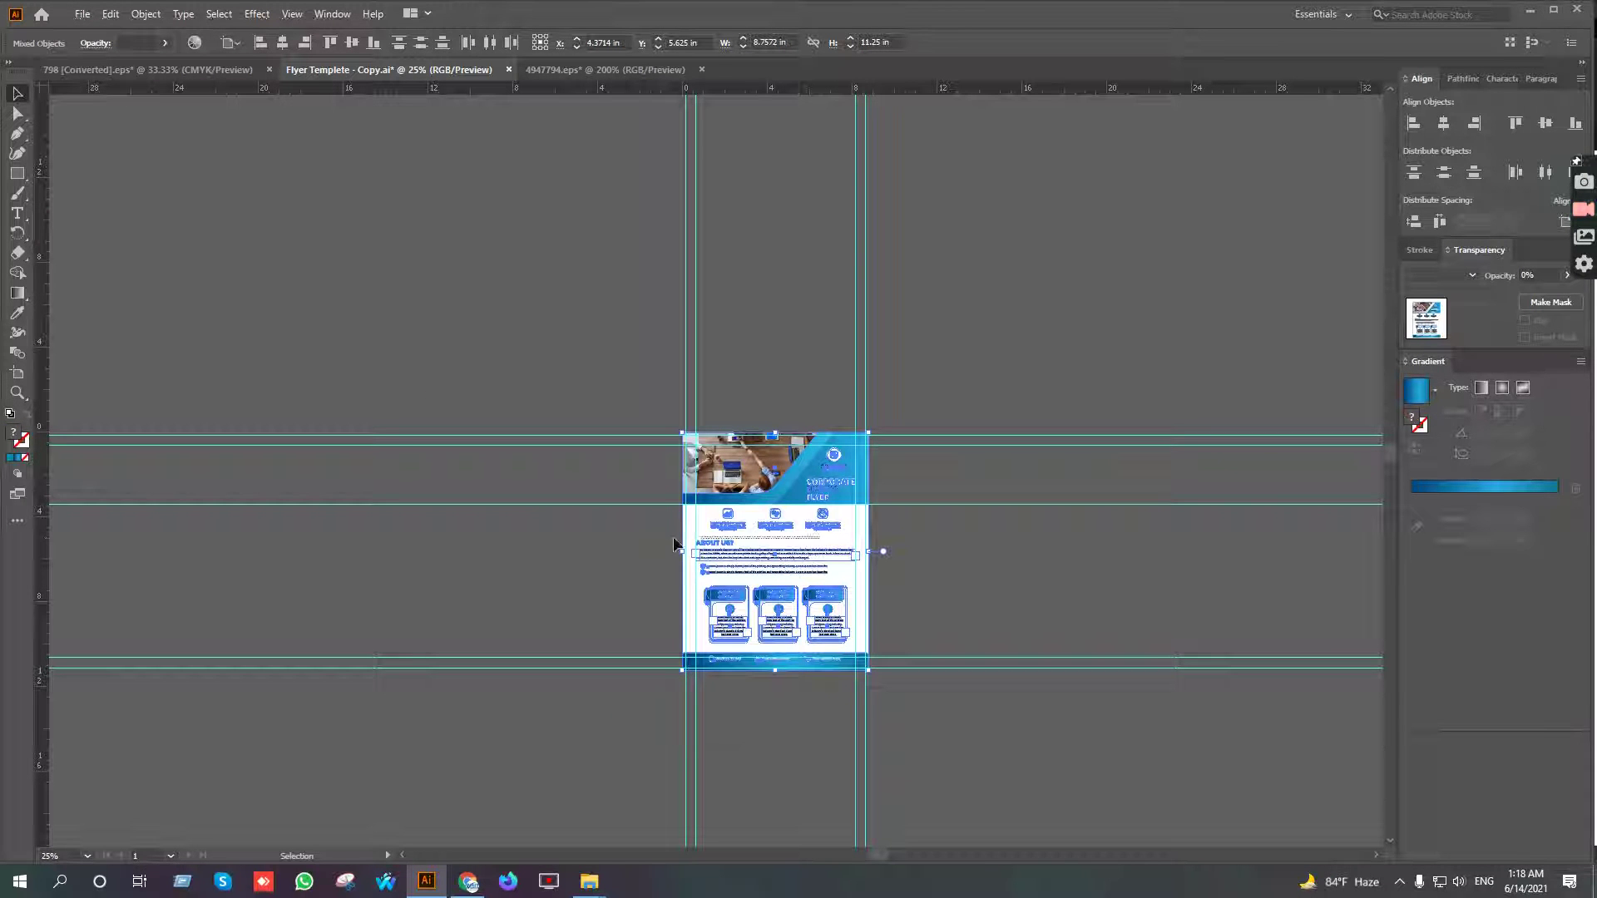
pyautogui.click(566, 544)
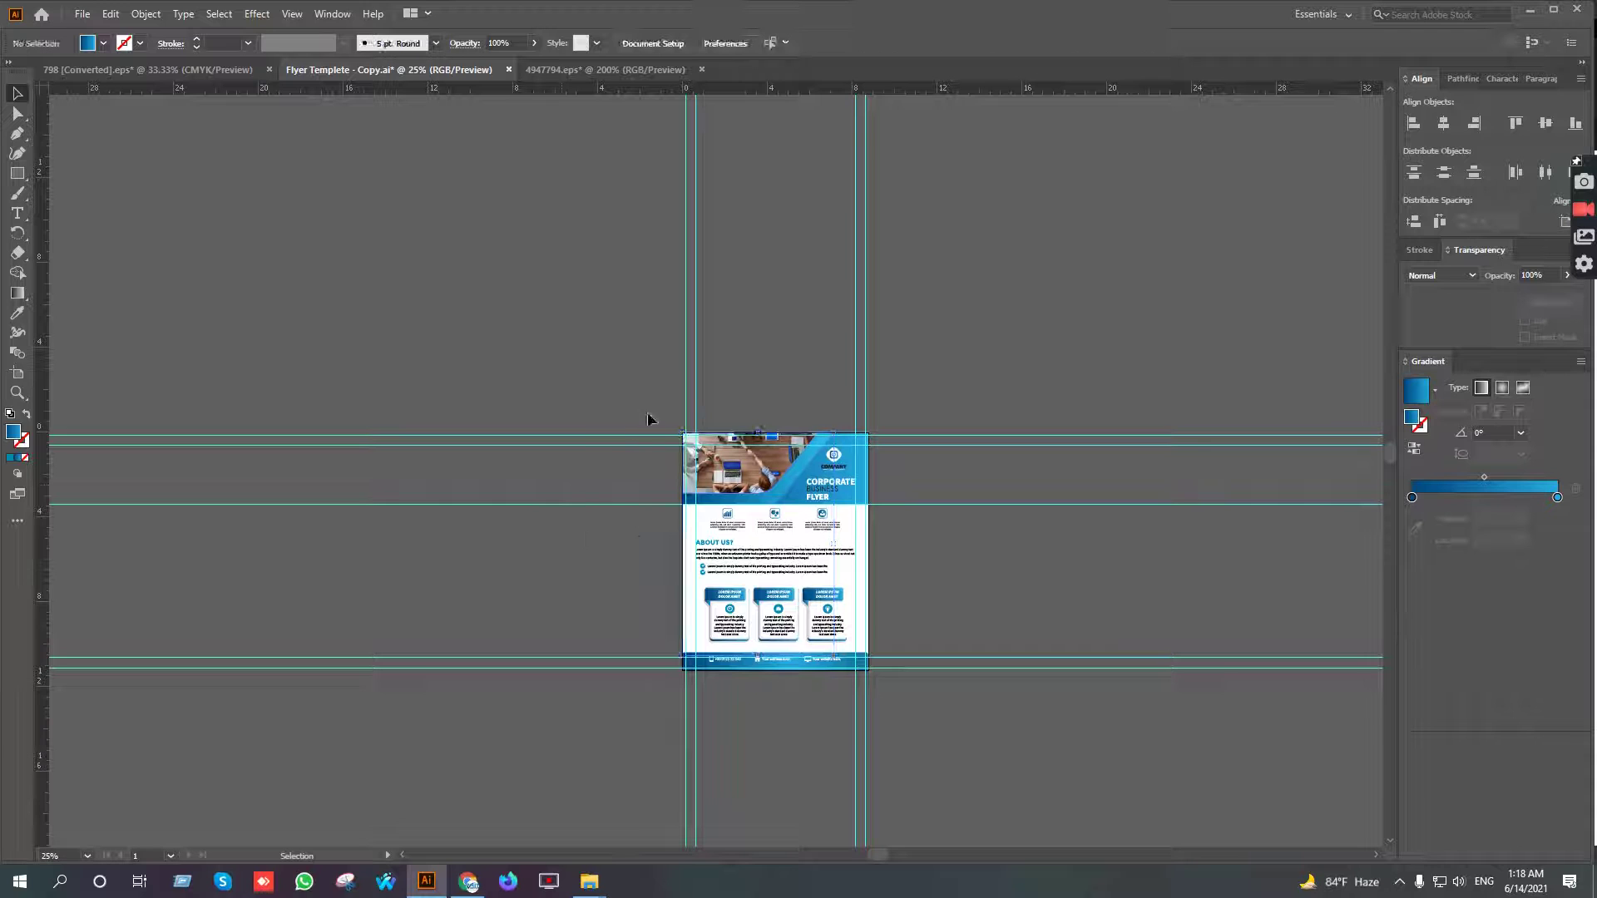
pyautogui.moveTo(905, 714); pyautogui.dragTo(906, 715)
pyautogui.hotkey('ctrl', 'g')
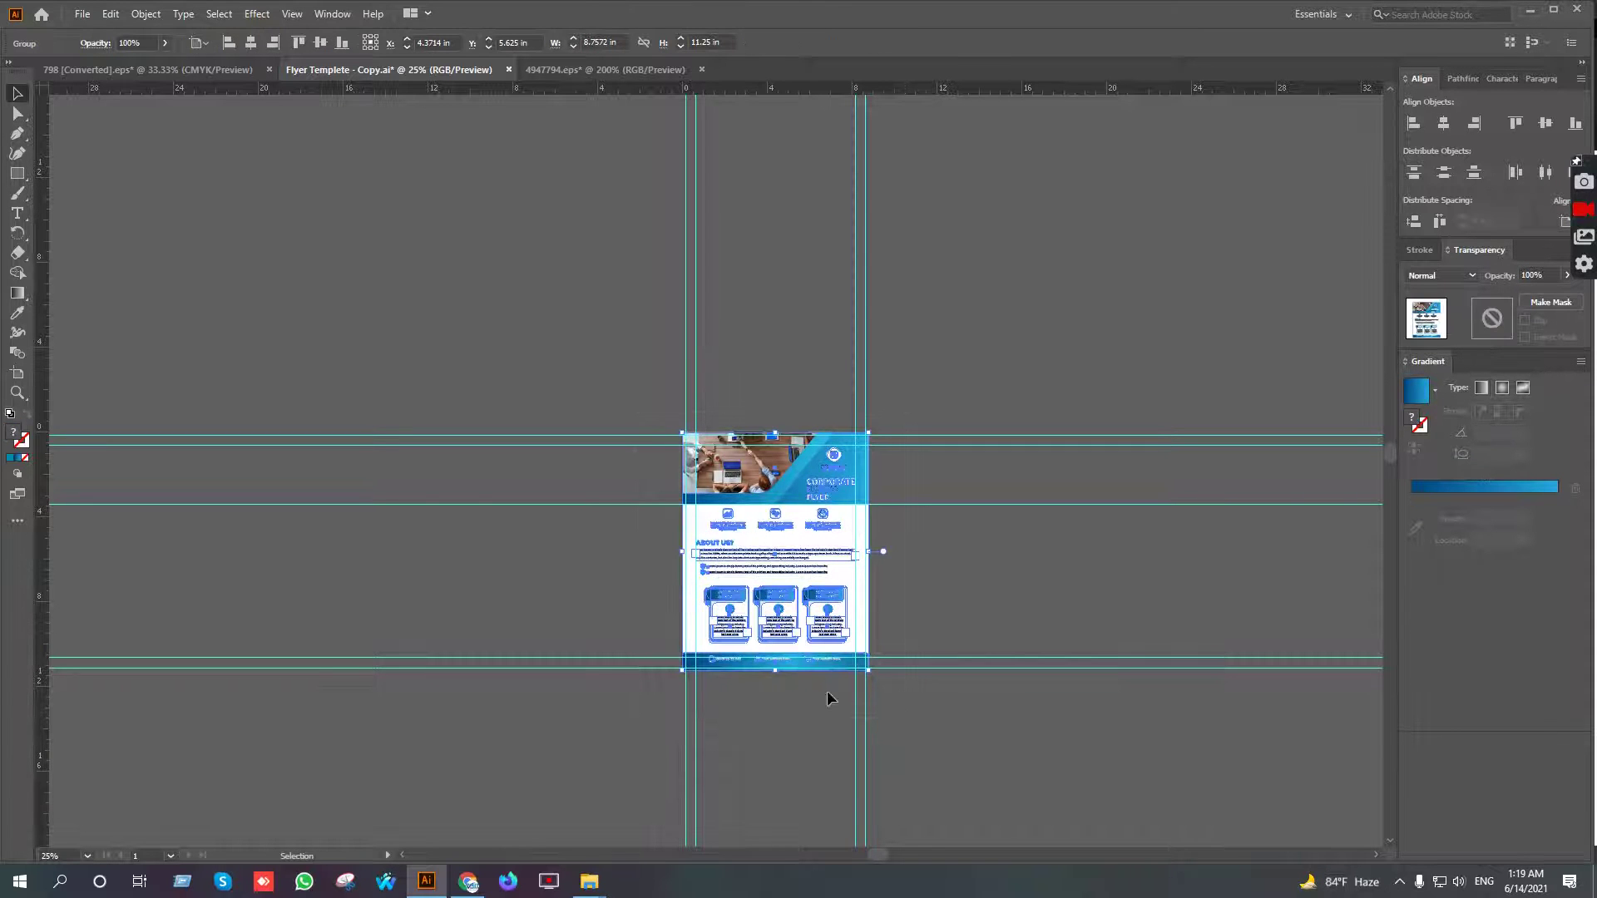
pyautogui.scroll(2, 828, 692)
pyautogui.moveTo(846, 278); pyautogui.dragTo(438, 275)
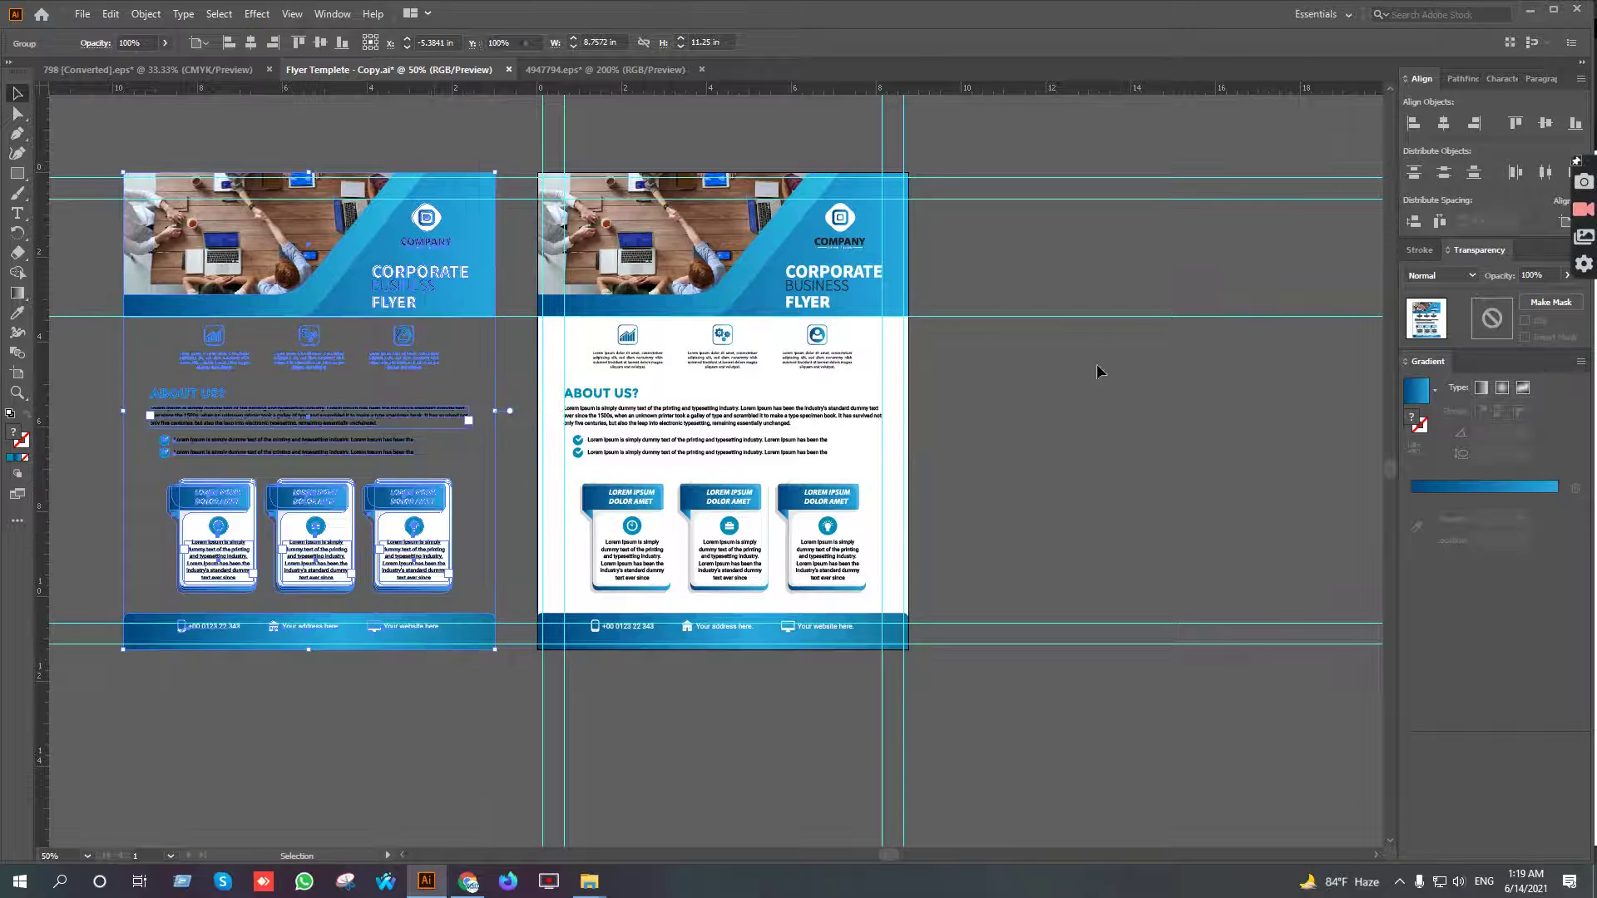
pyautogui.moveTo(1073, 401); pyautogui.dragTo(1051, 406)
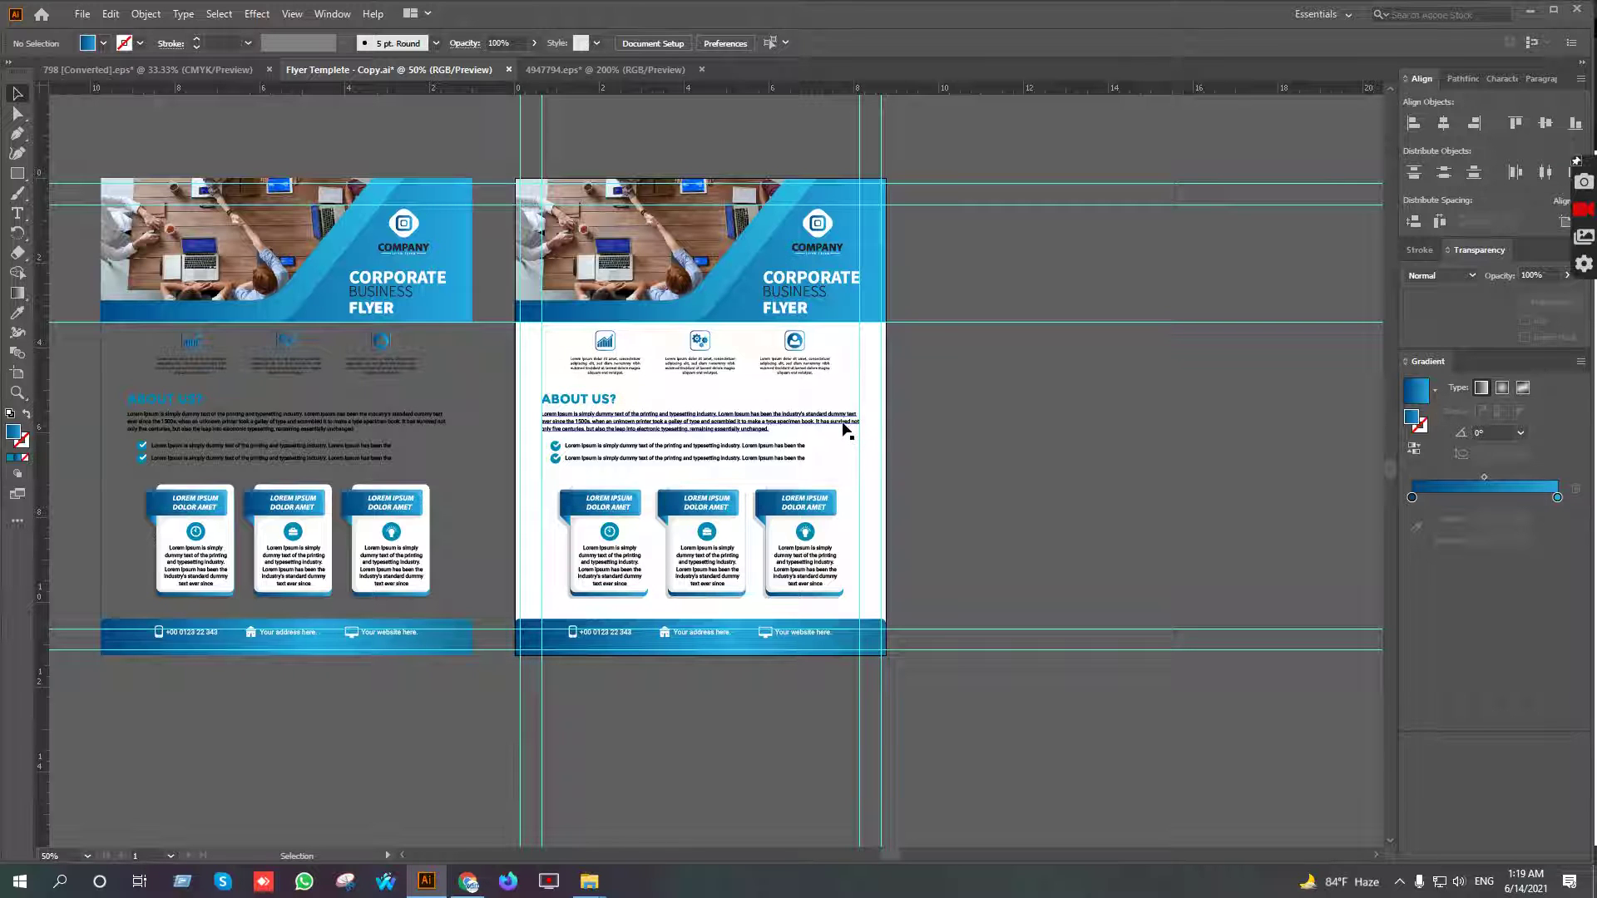
pyautogui.scroll(2, 733, 434)
pyautogui.moveTo(663, 423)
pyautogui.mouseDown()
pyautogui.moveTo(830, 427)
pyautogui.moveTo(652, 449)
pyautogui.mouseUp()
pyautogui.click(770, 490)
pyautogui.scroll(-1, 771, 491)
pyautogui.rightClick(651, 449)
pyautogui.click(723, 571)
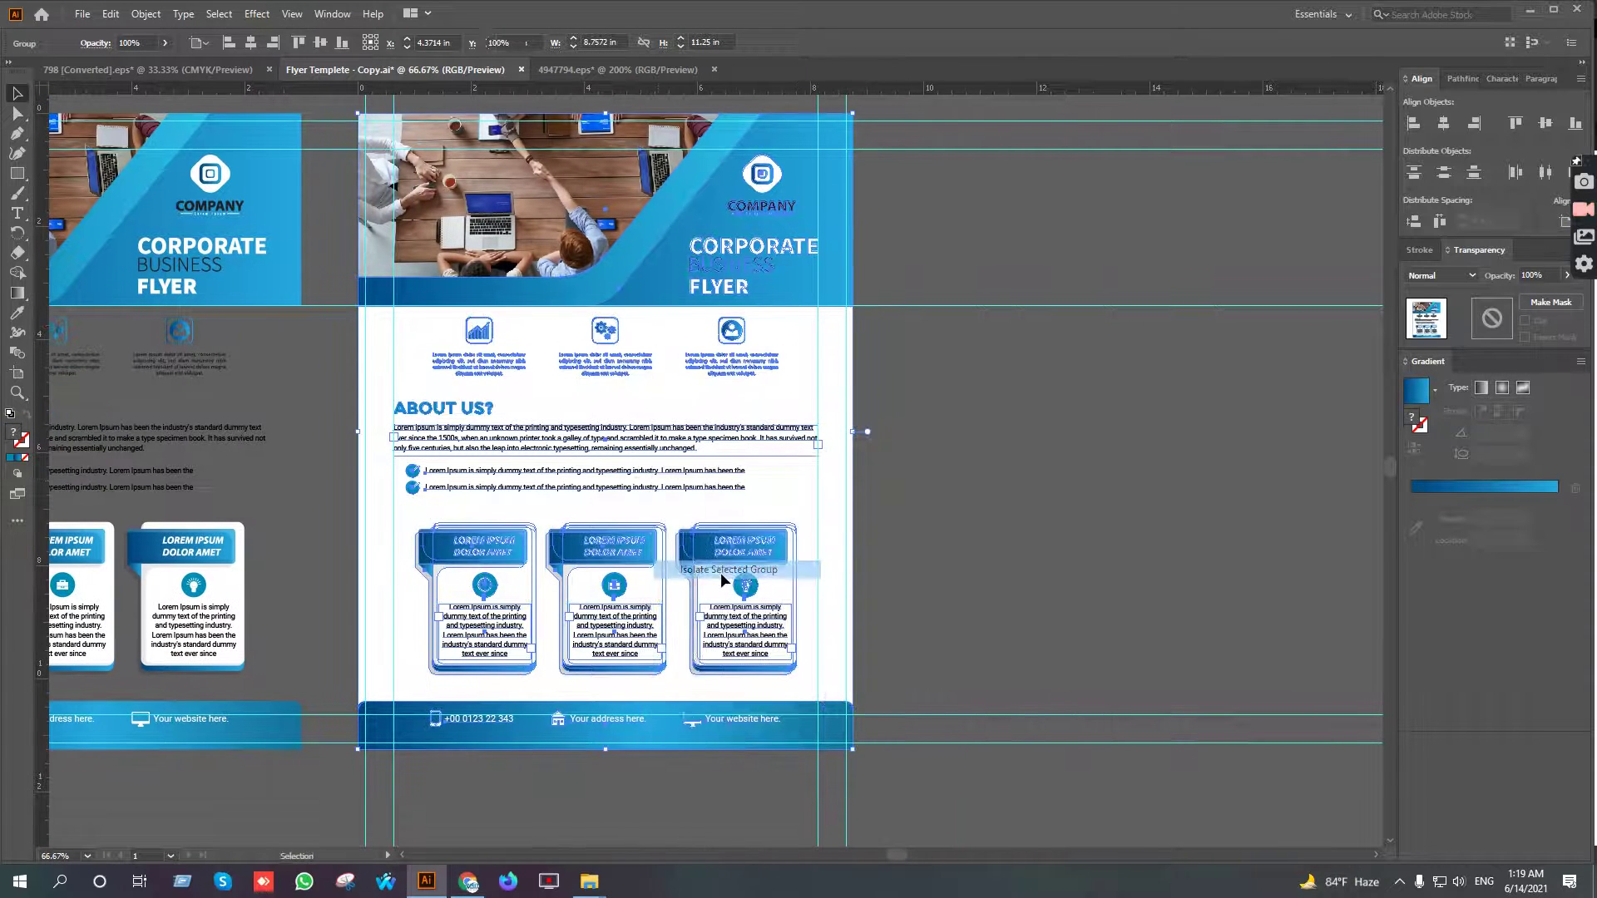
pyautogui.click(736, 563)
pyautogui.doubleClick(866, 314)
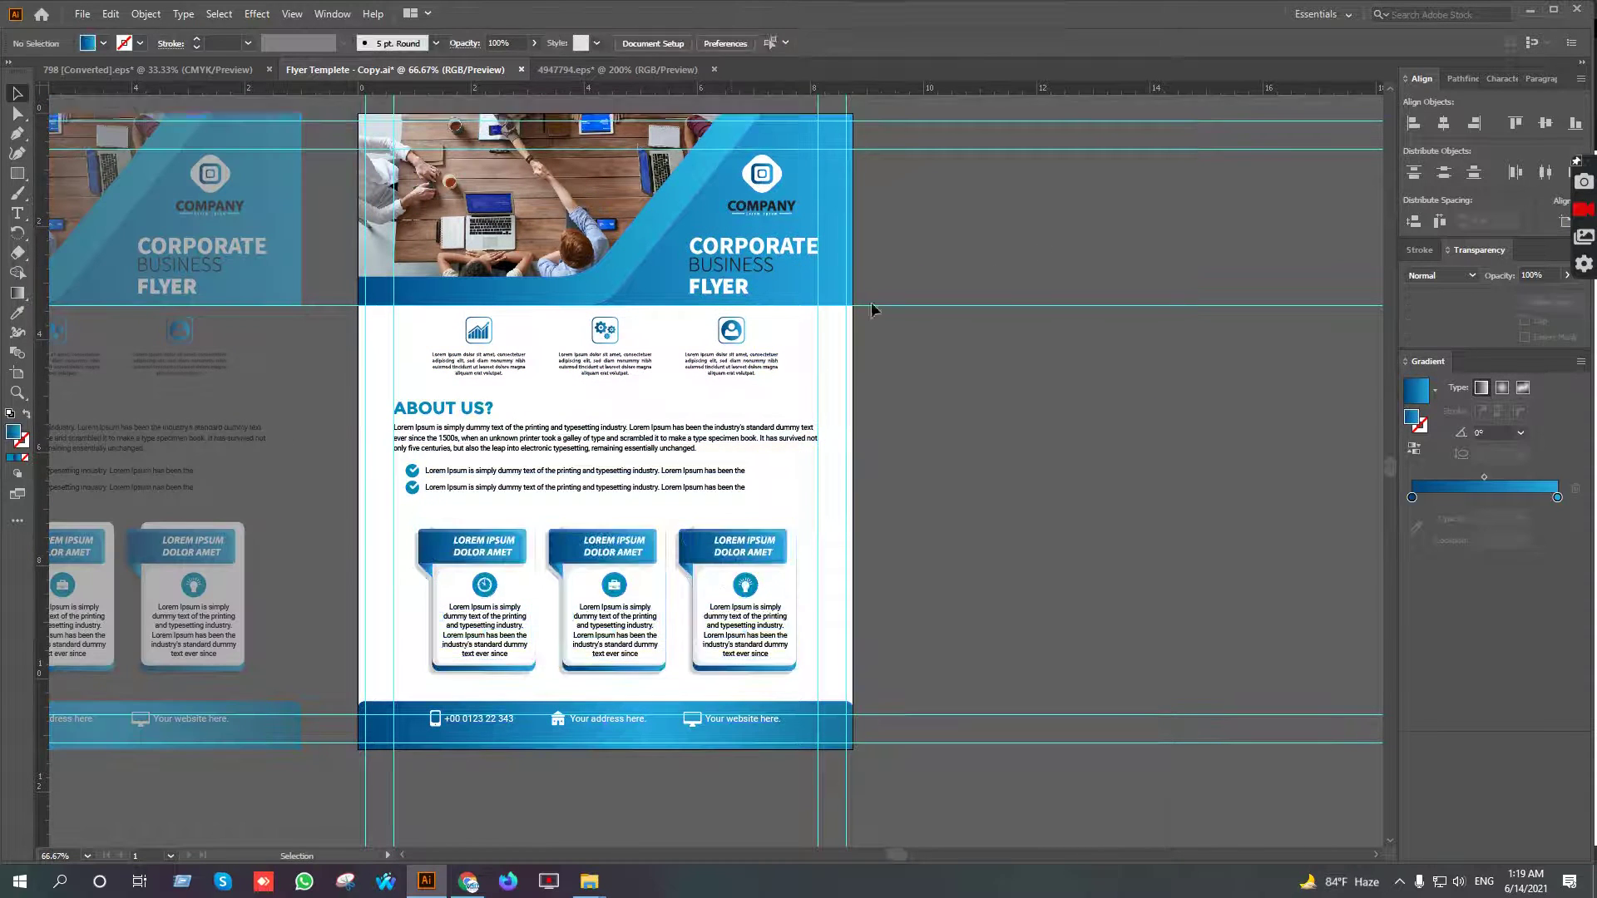
# Ungroup the flyer artwork that sits on the artboard and deselect it
pyautogui.click(537, 439)
pyautogui.rightClick(536, 435)
pyautogui.click(585, 574)
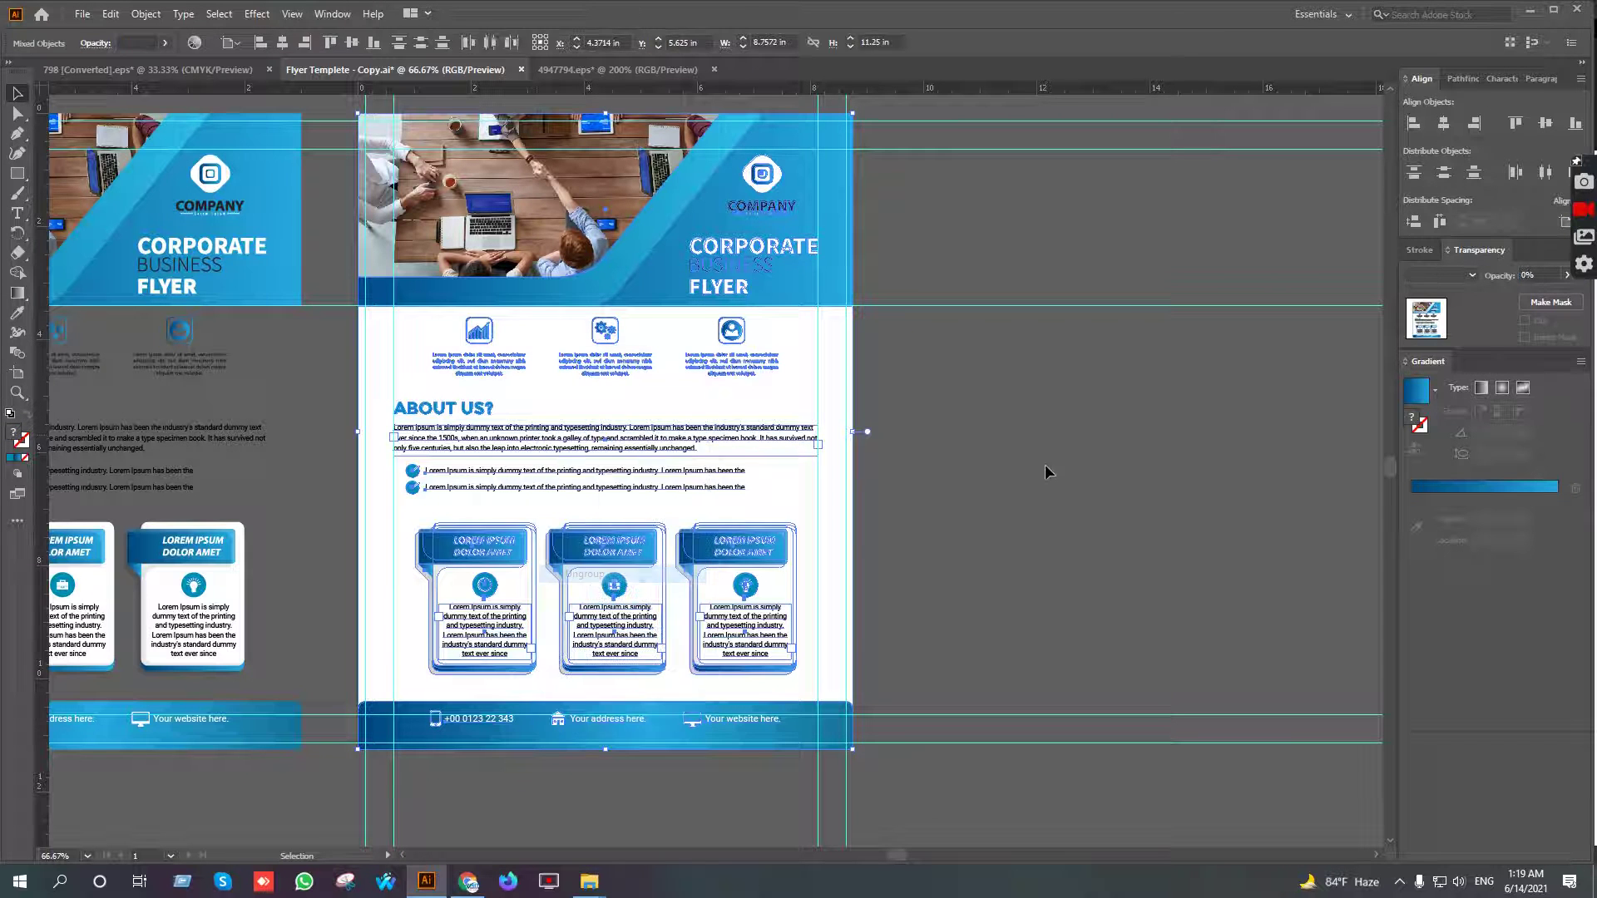
pyautogui.click(1044, 467)
# Move the two checkmark lines and the About Us heading with its paragraph off the artboard, to its right
pyautogui.click(503, 481)
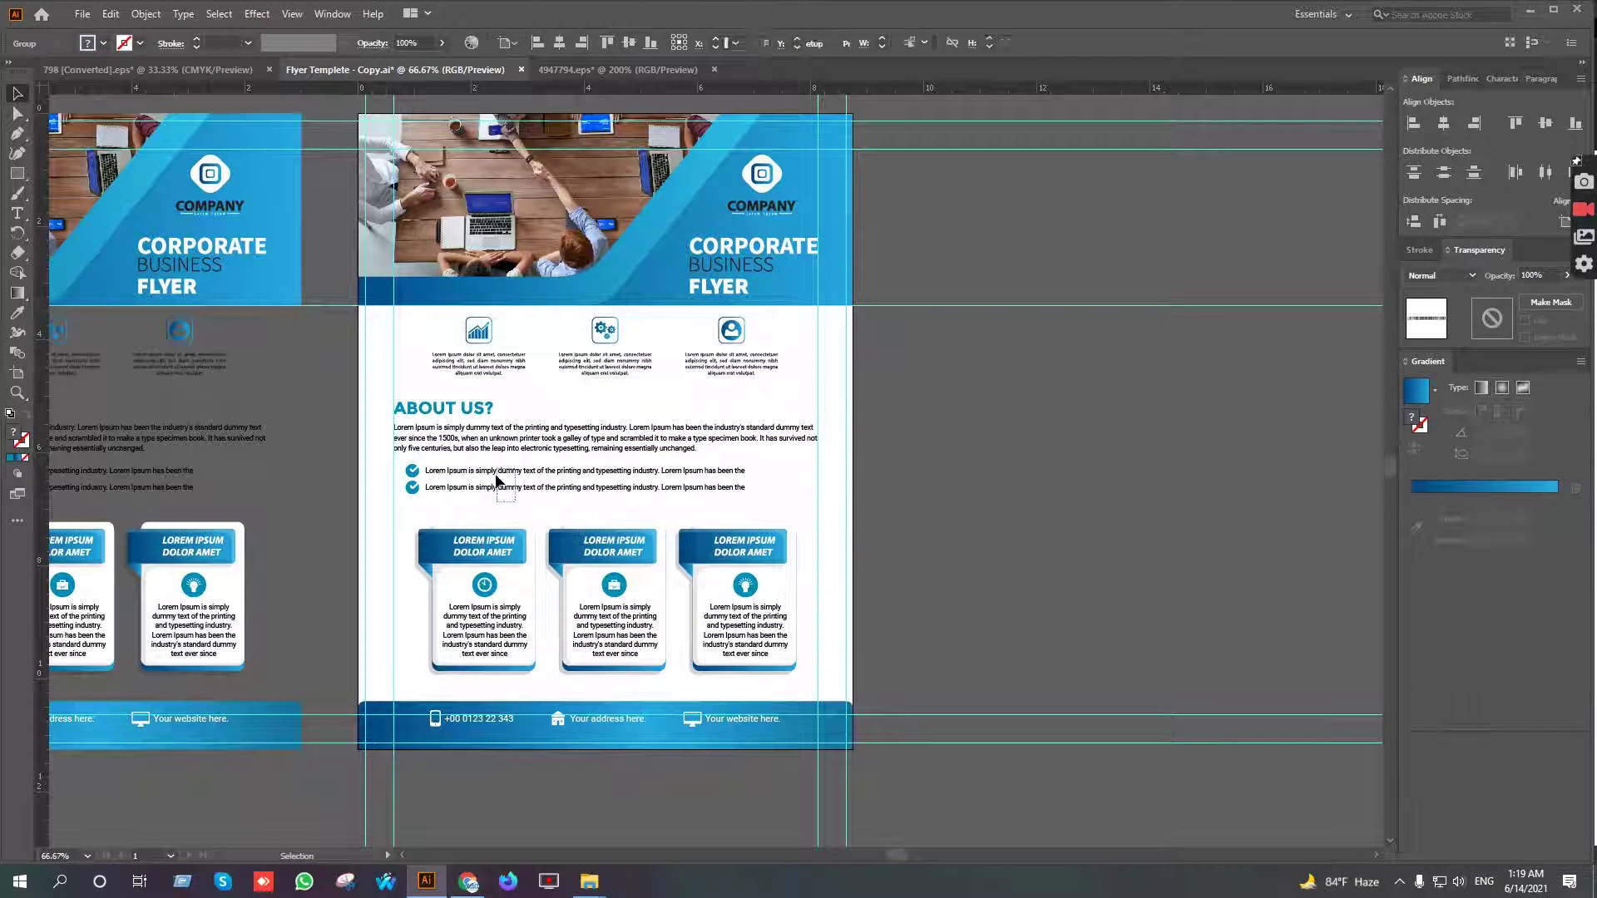
pyautogui.moveTo(503, 481); pyautogui.dragTo(1118, 454)
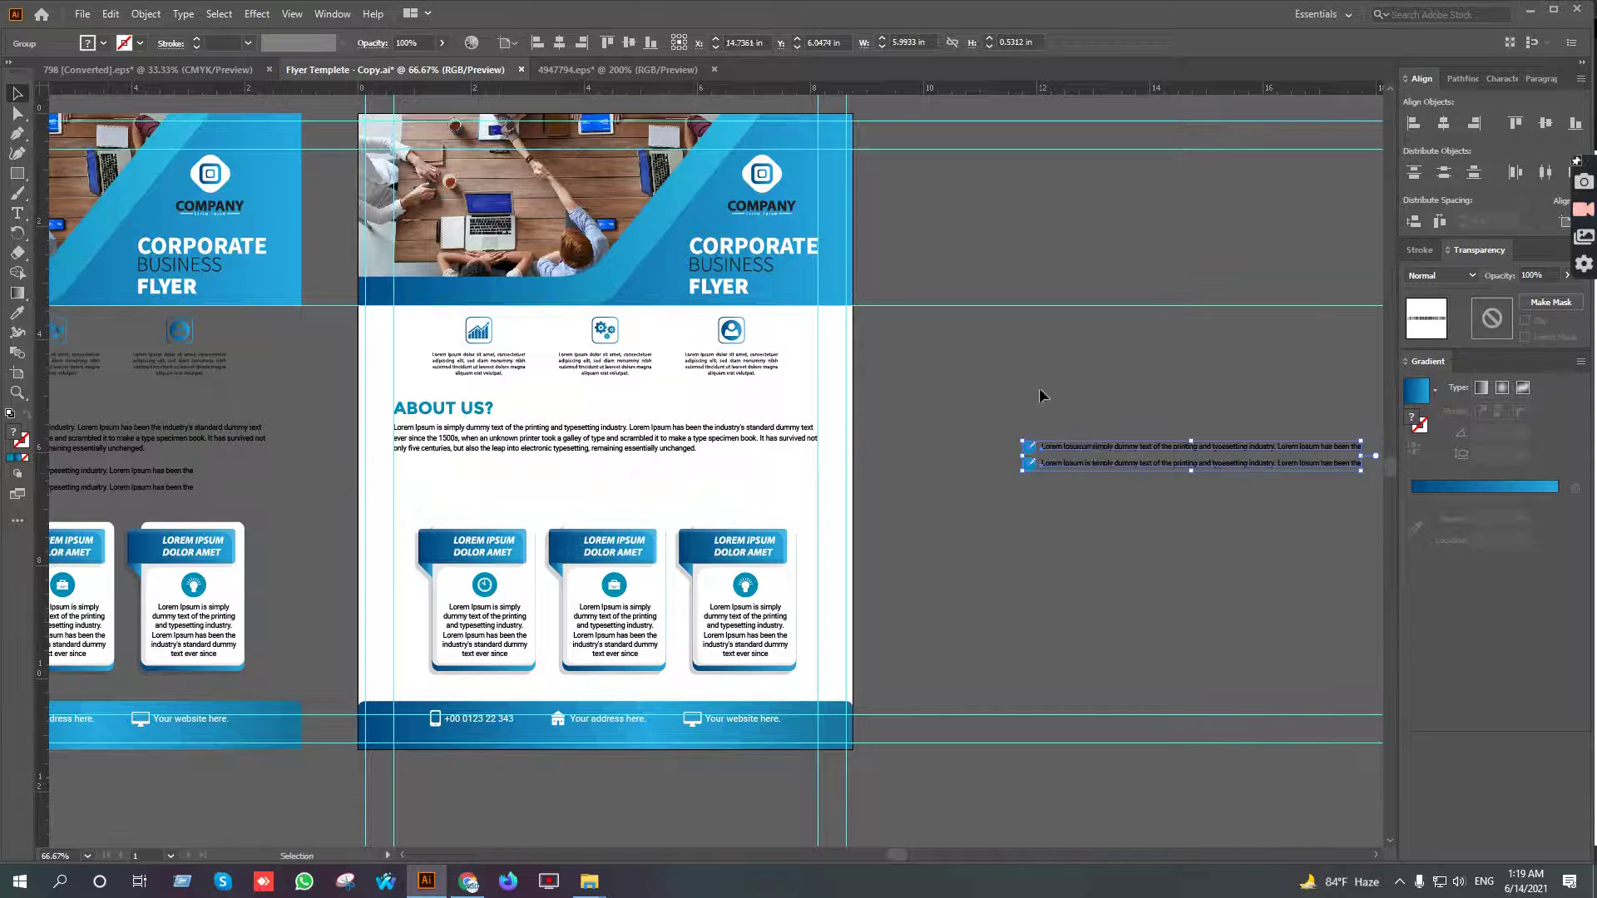
pyautogui.click(991, 360)
pyautogui.moveTo(990, 360); pyautogui.dragTo(1005, 425)
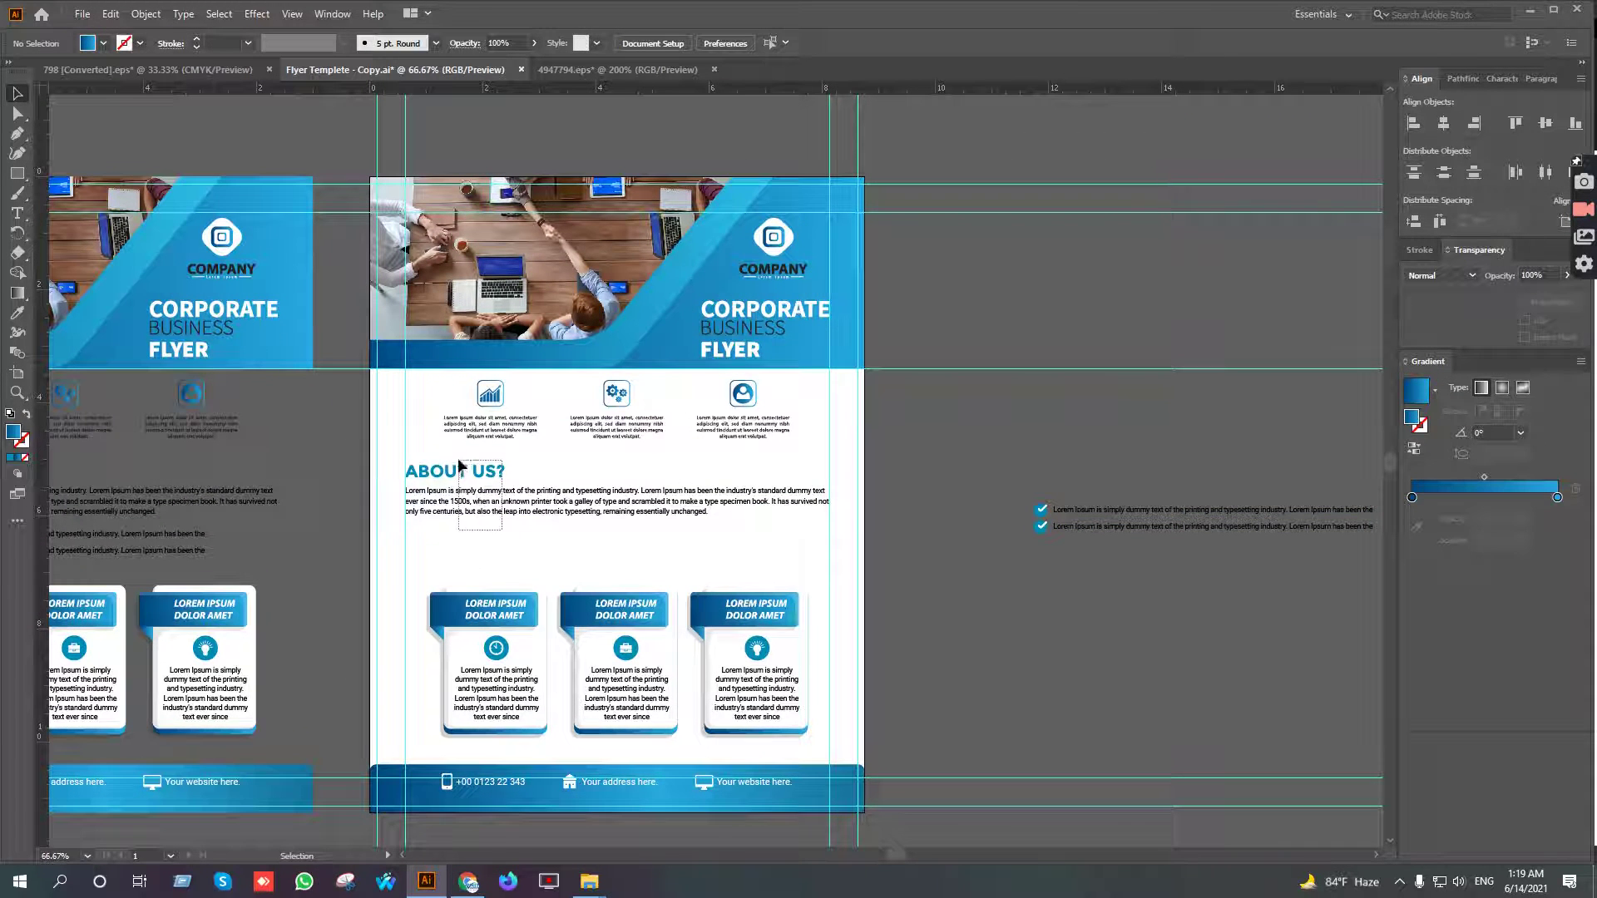
pyautogui.click(499, 472)
pyautogui.moveTo(499, 472); pyautogui.dragTo(1082, 605)
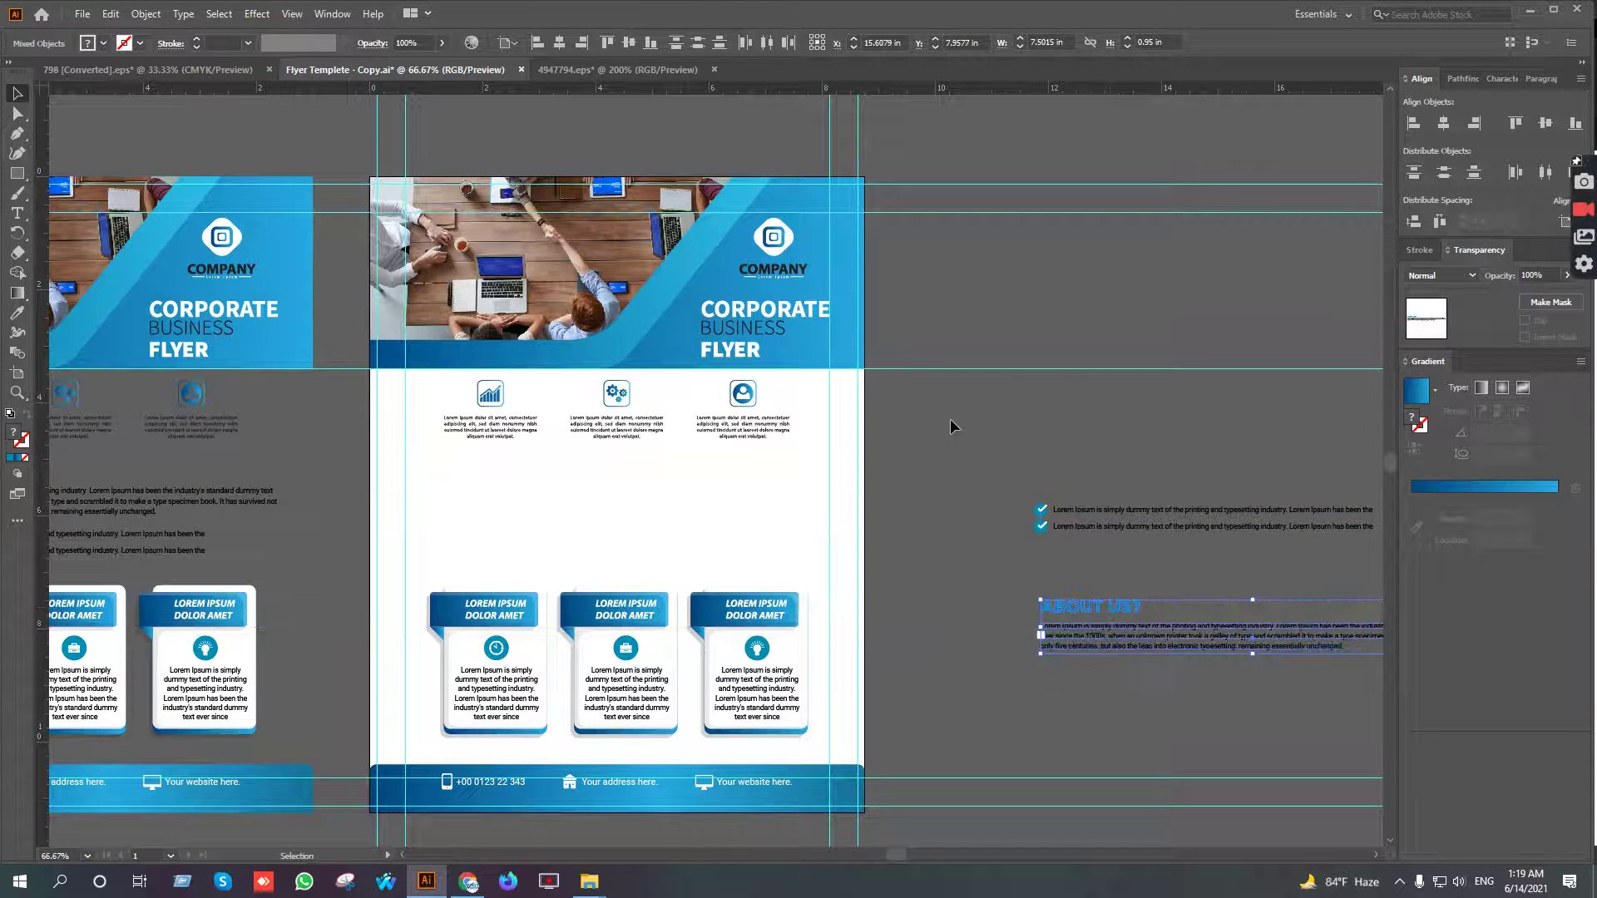
pyautogui.click(949, 418)
# Move the Corporate Business Flyer title out of the blue header onto the empty canvas right of the artboard
pyautogui.moveTo(811, 343); pyautogui.dragTo(998, 402)
pyautogui.rightClick(998, 401)
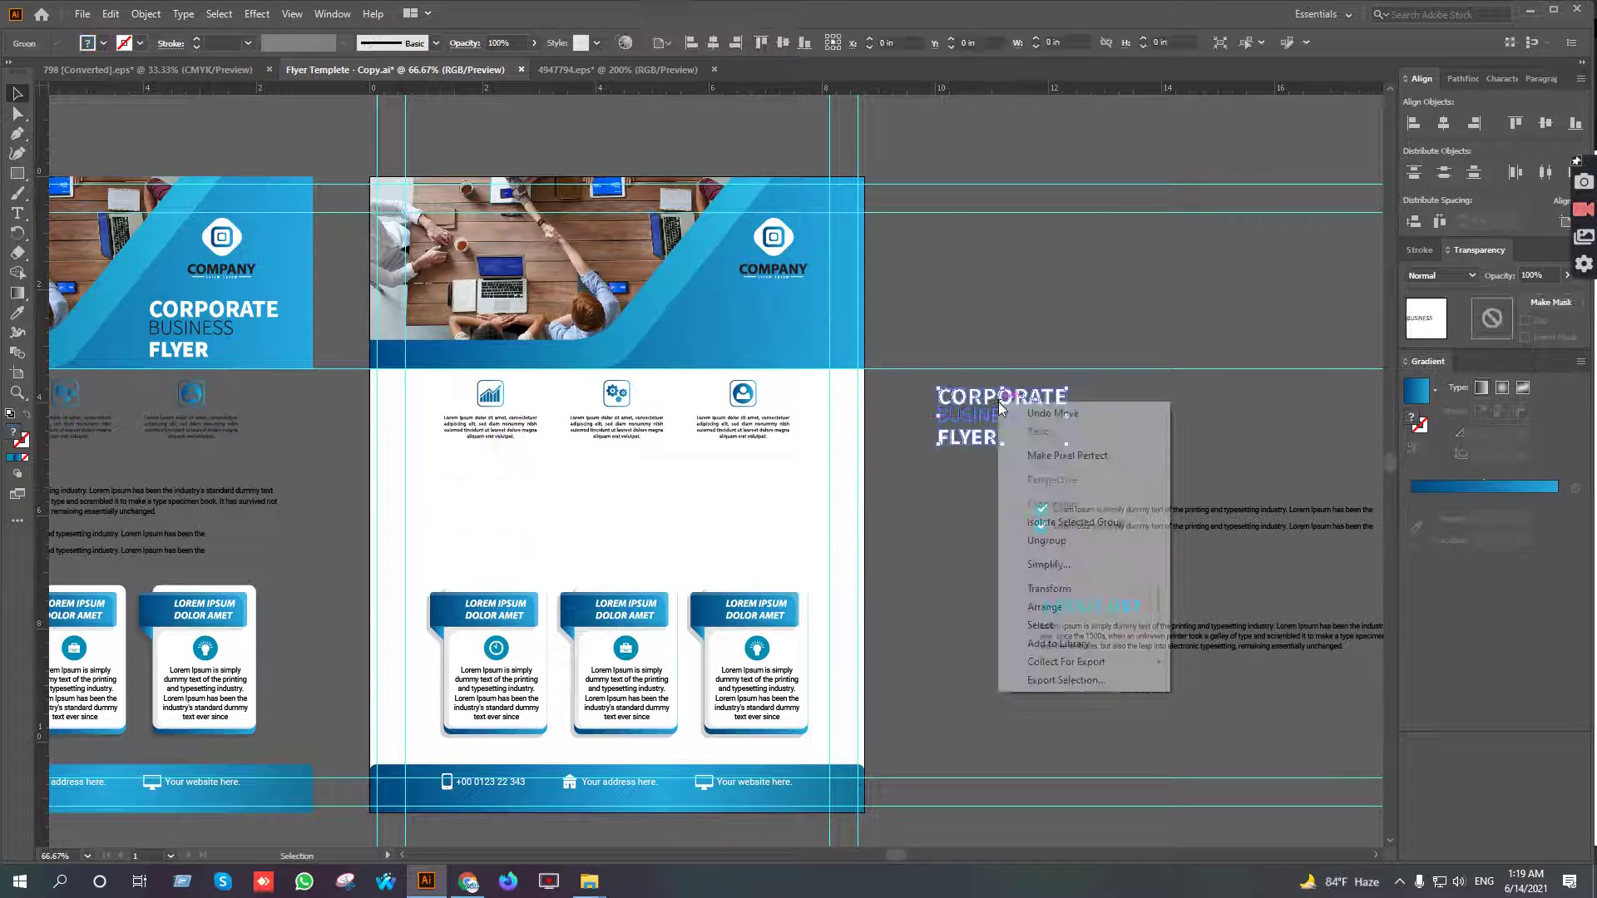
pyautogui.press('Escape')
pyautogui.click(1070, 379)
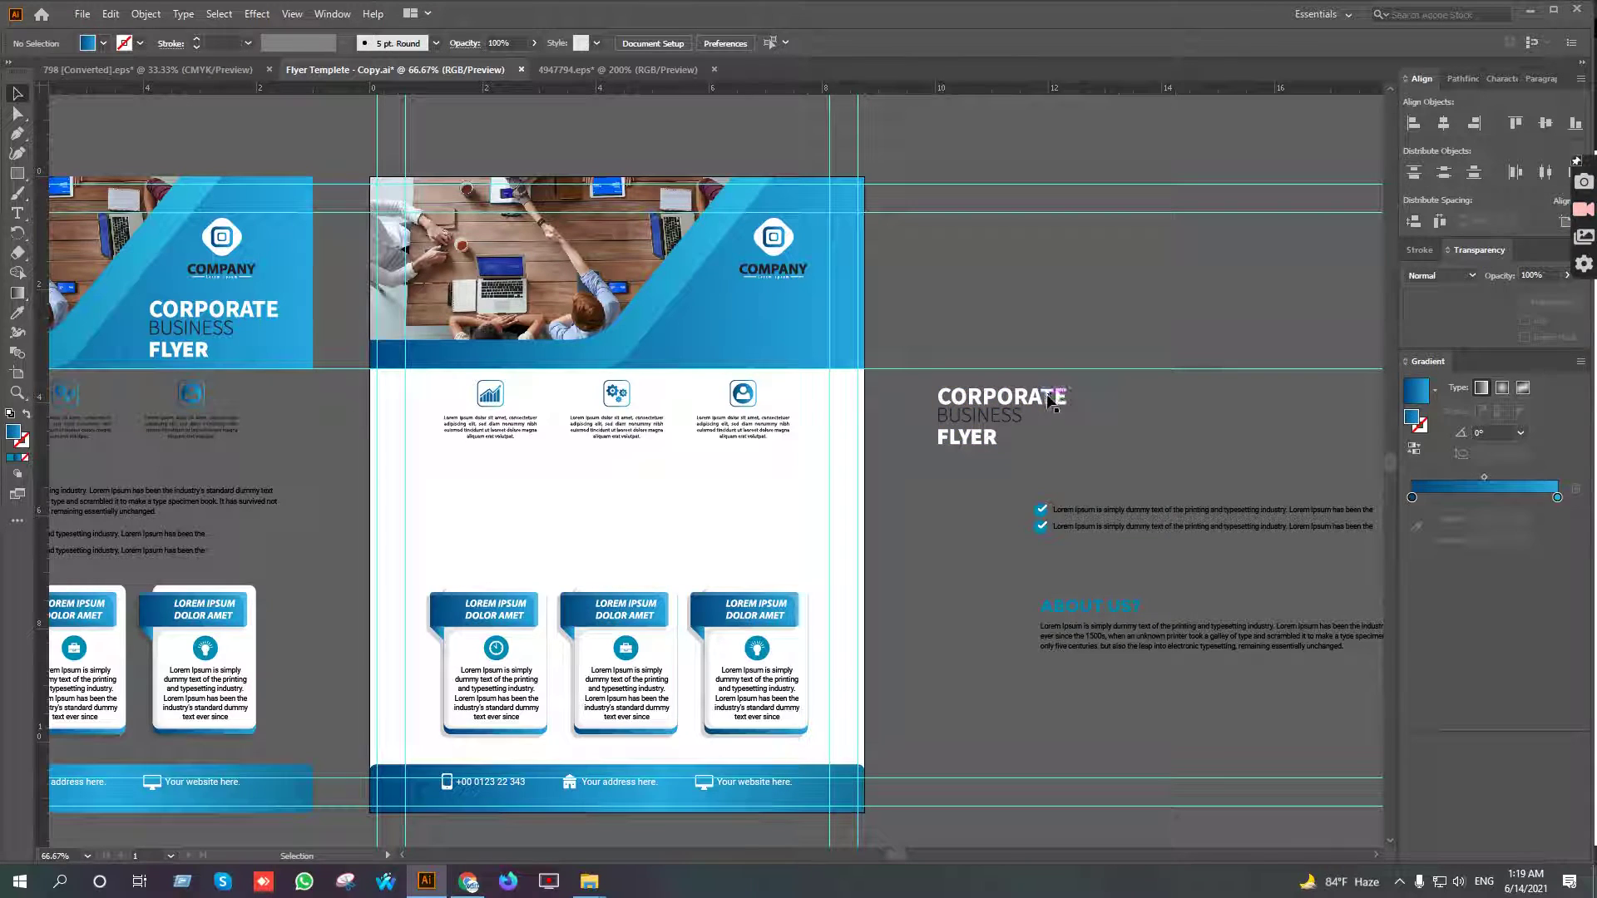
# Recolor CORPORATE and FLYER with the dark fill of BUSINESS, and give BUSINESS the header's blue gradient
pyautogui.click(1053, 402)
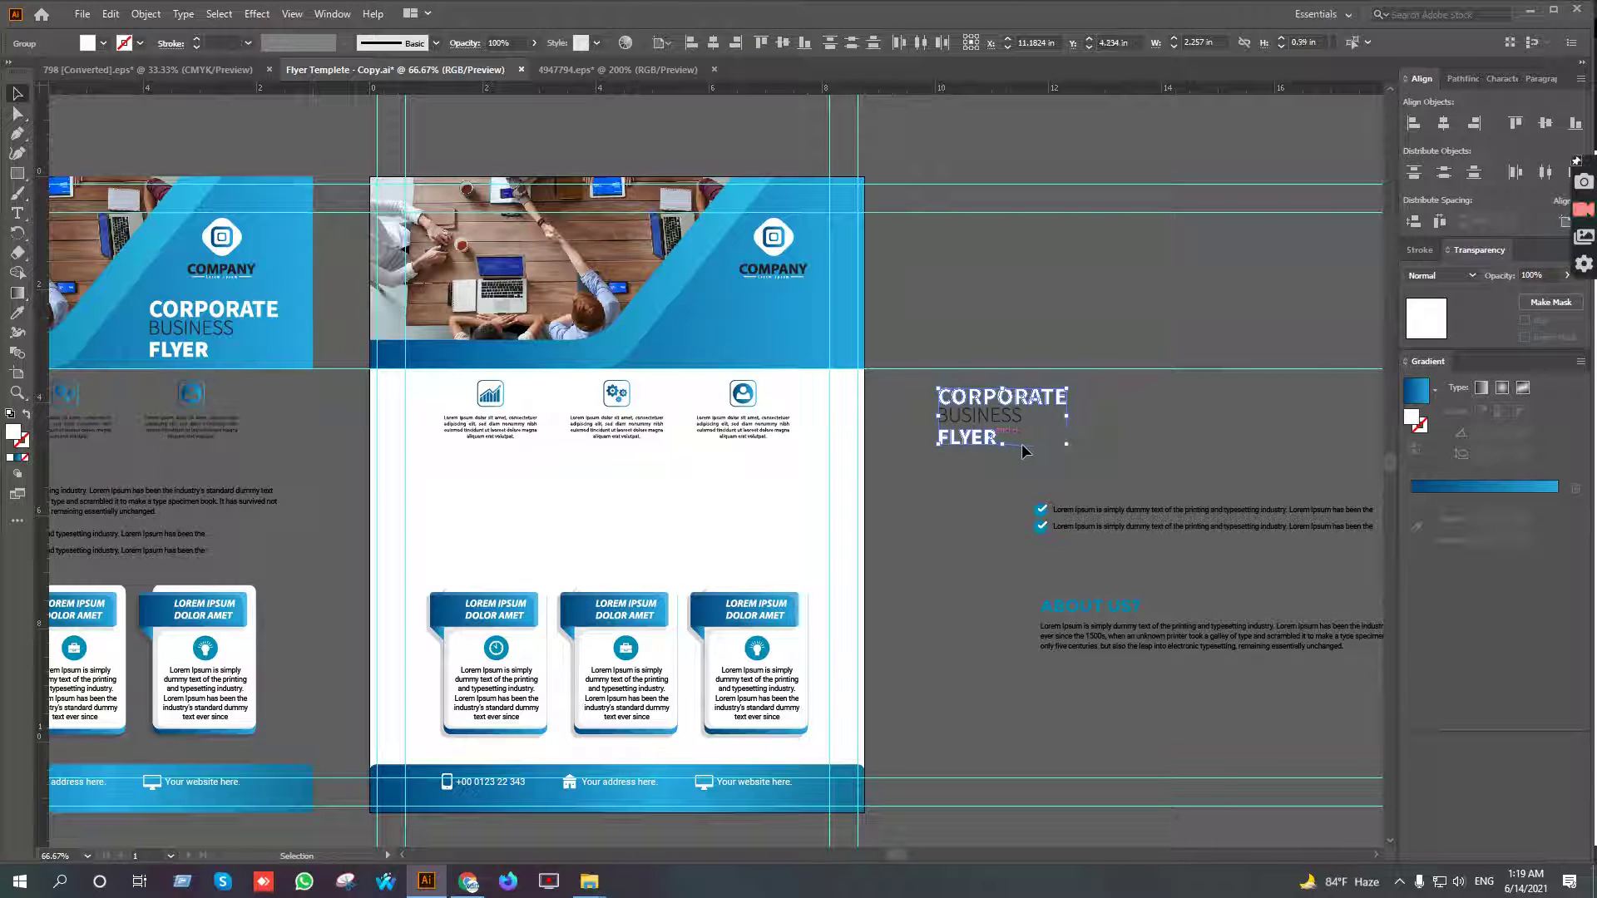
pyautogui.press('i')
pyautogui.scroll(3, 995, 424)
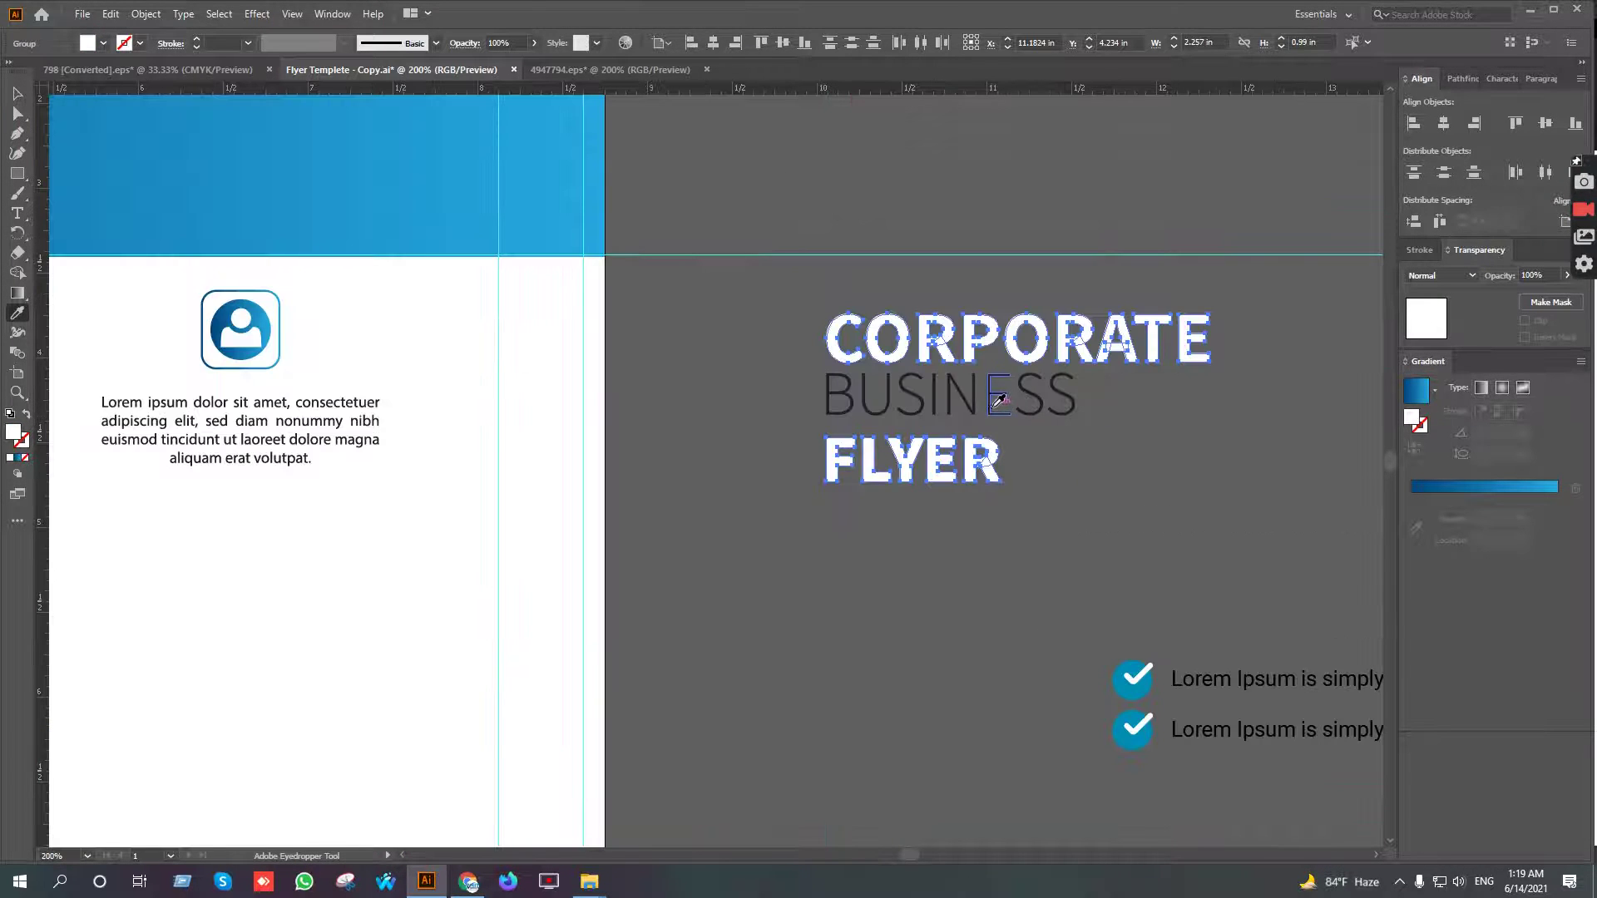
pyautogui.click(998, 400)
pyautogui.keyDown('ctrl'); pyautogui.click(1012, 405); pyautogui.keyUp('ctrl')
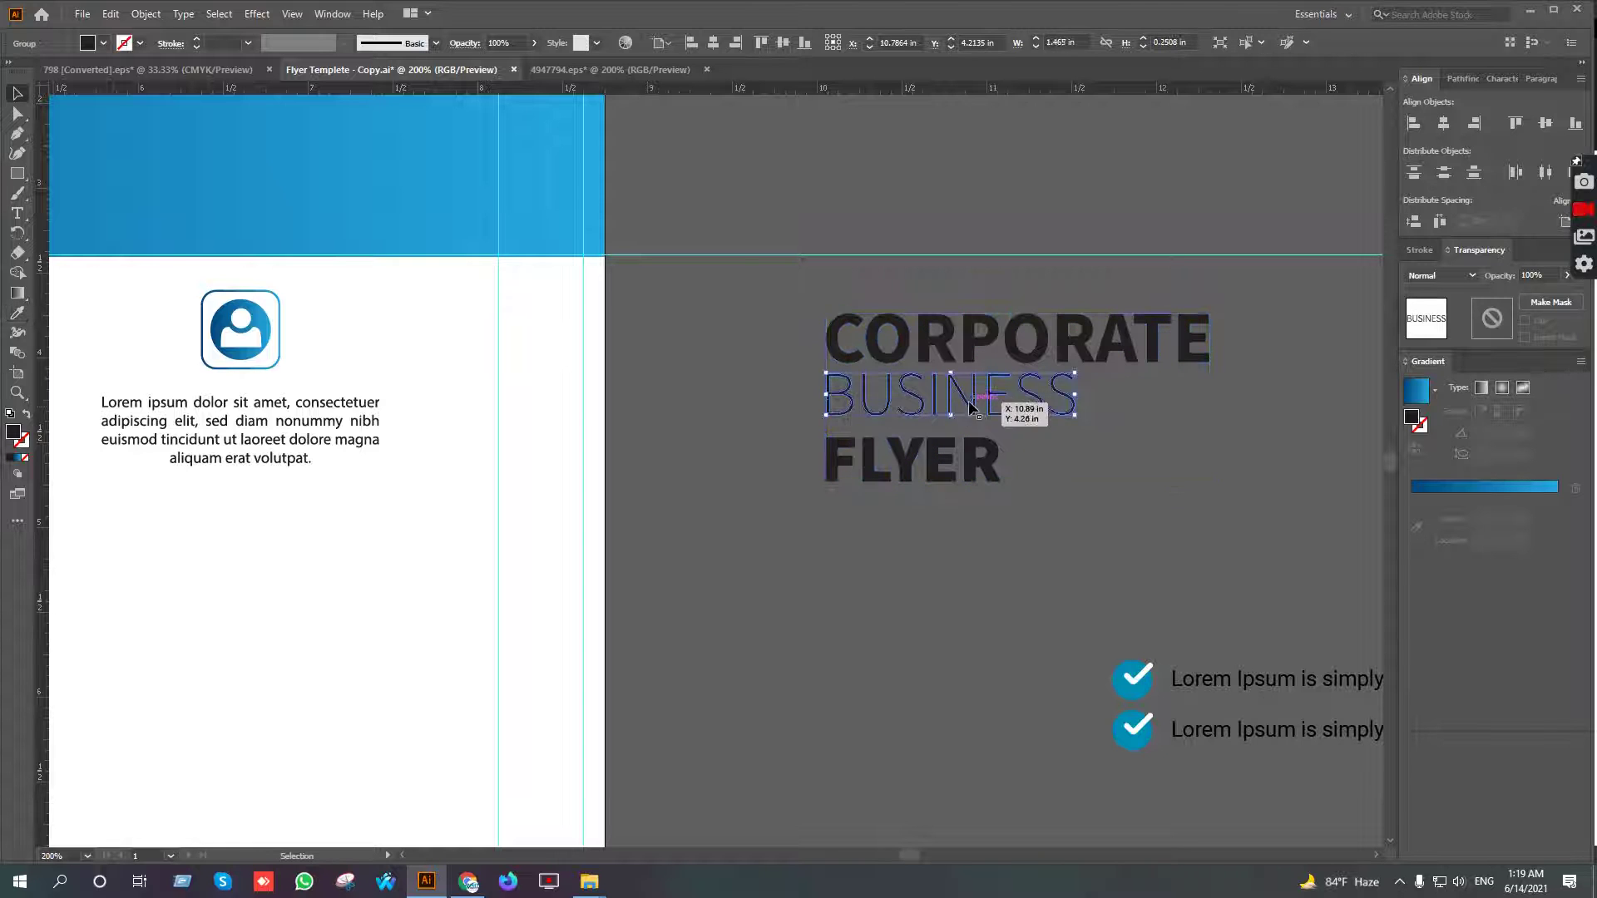
pyautogui.click(556, 127)
pyautogui.press('v')
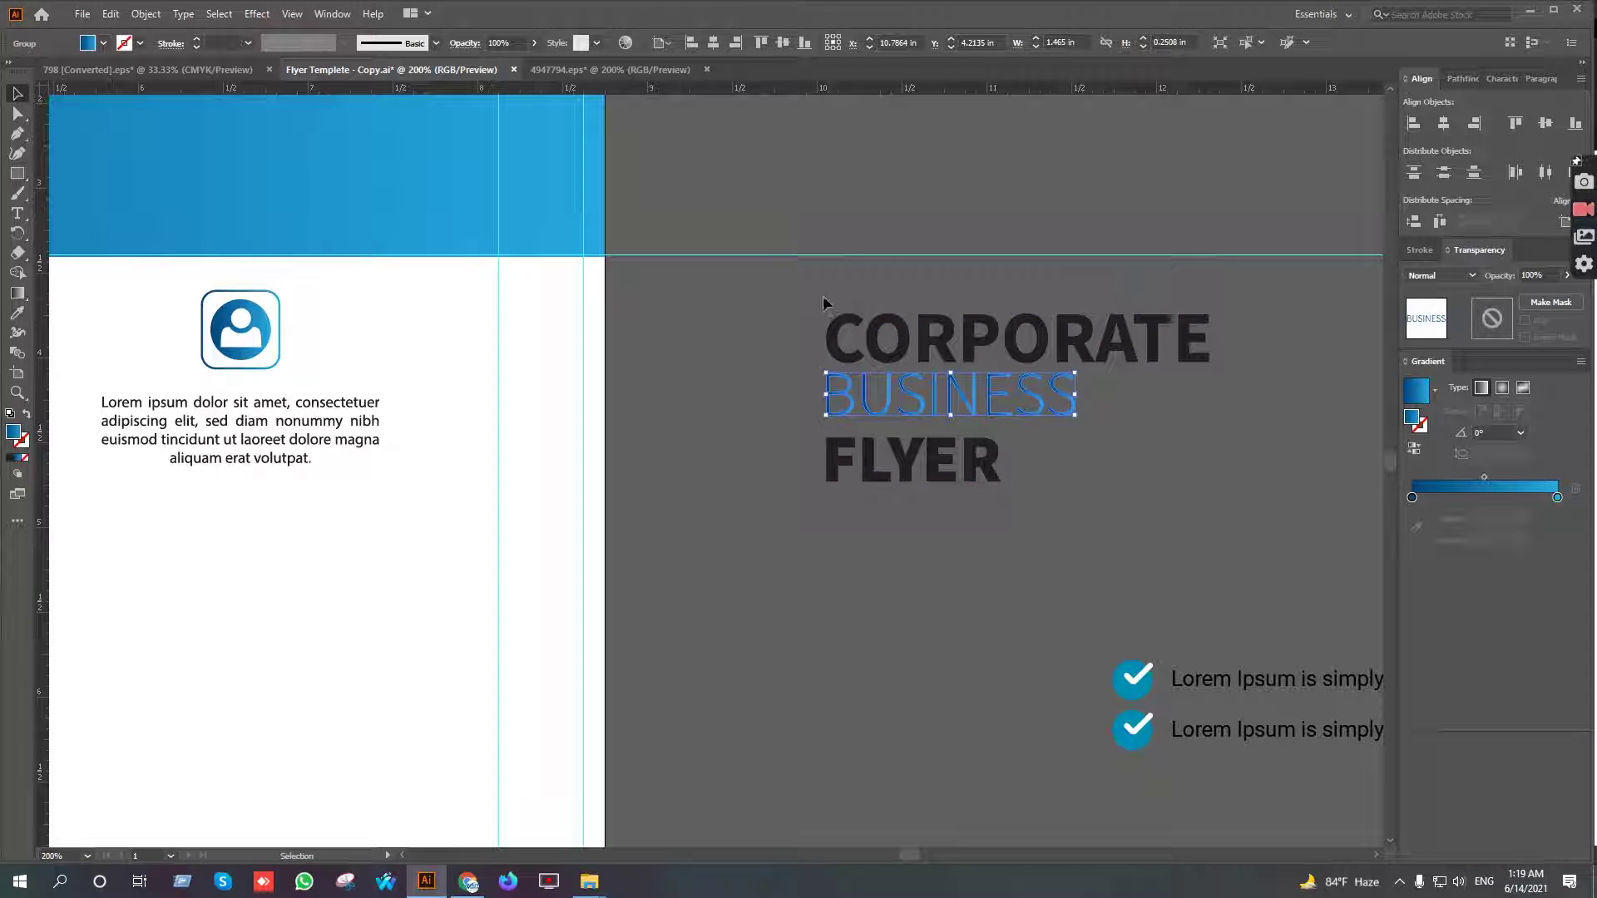
pyautogui.click(788, 293)
# Right-align the three title lines and move the title to the left half of the blank area below the icons
pyautogui.click(912, 482)
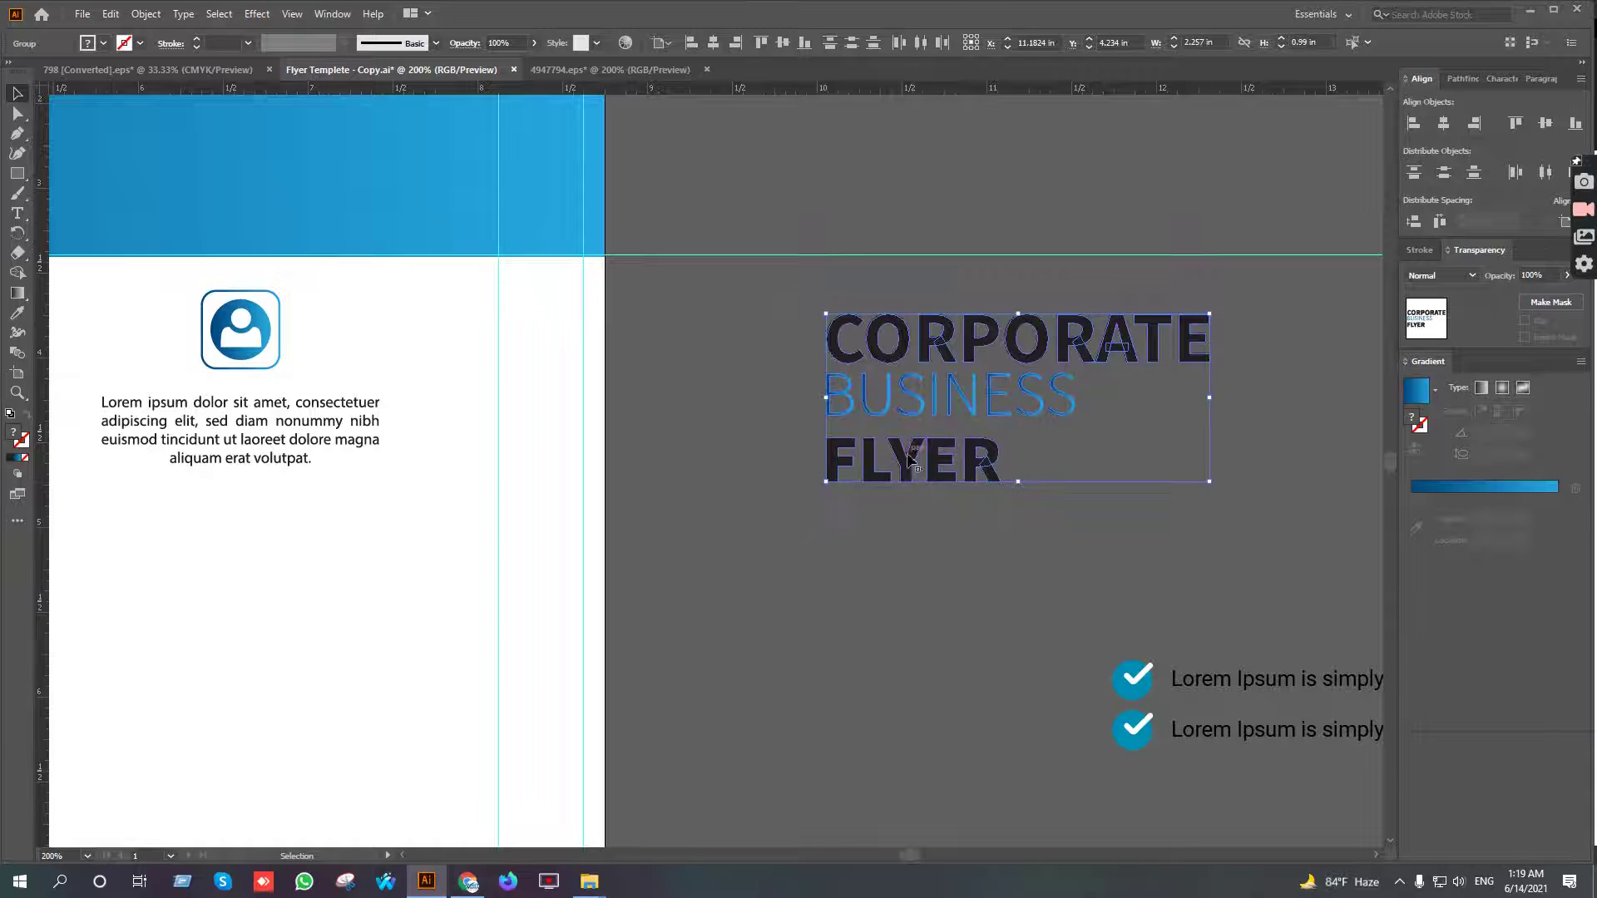
pyautogui.click(735, 43)
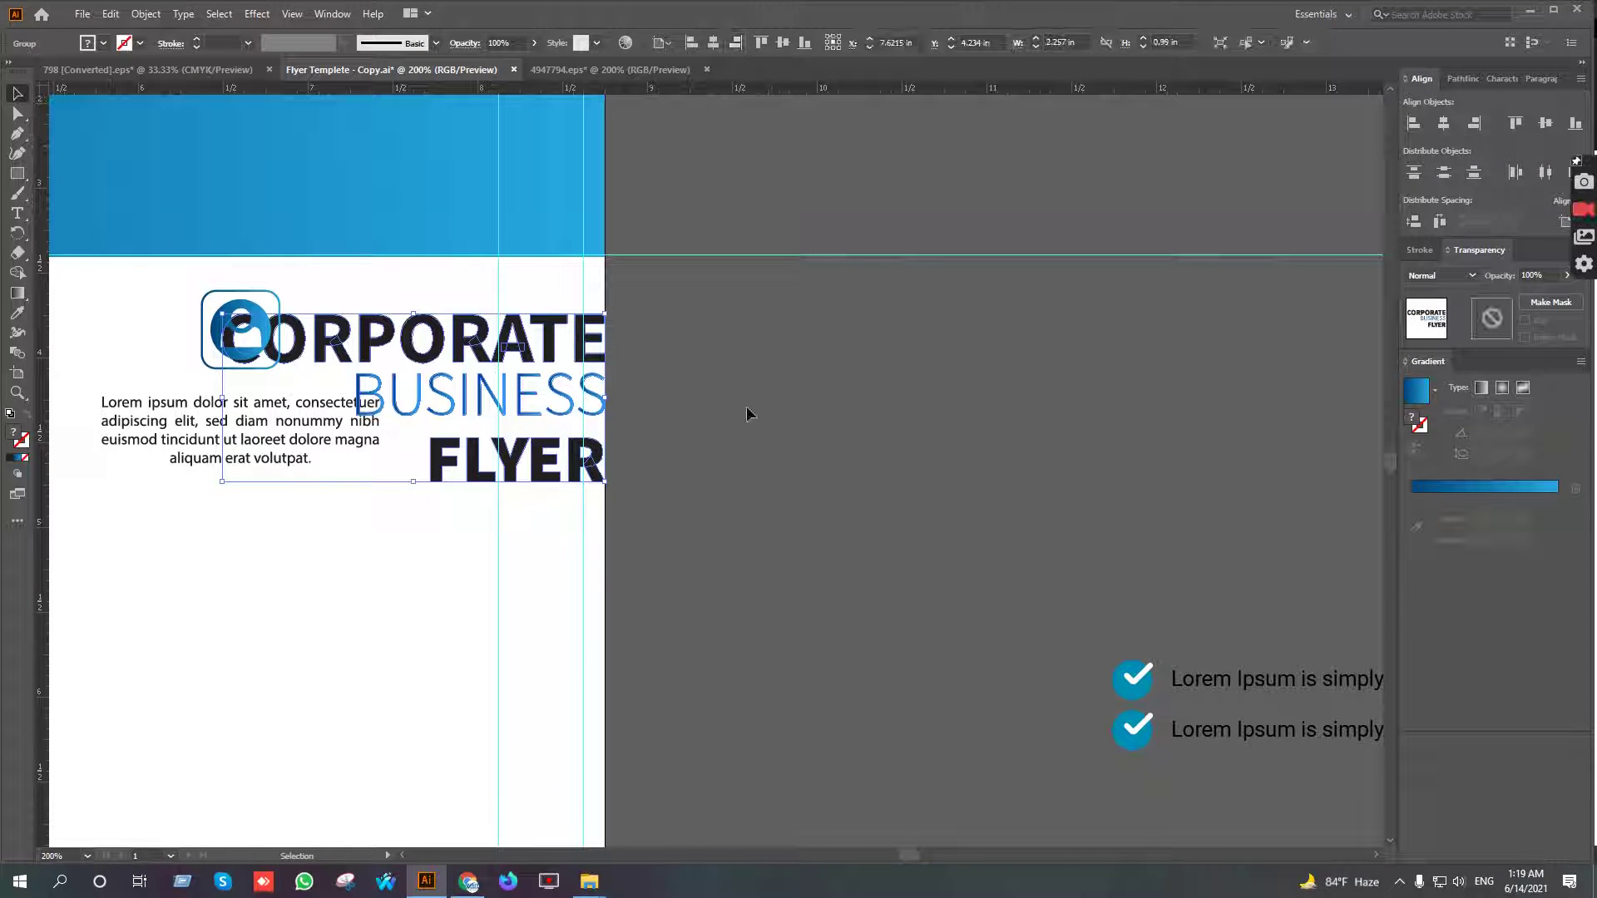
pyautogui.hotkey('ctrl', '1')
pyautogui.hotkey('ctrl', '-')
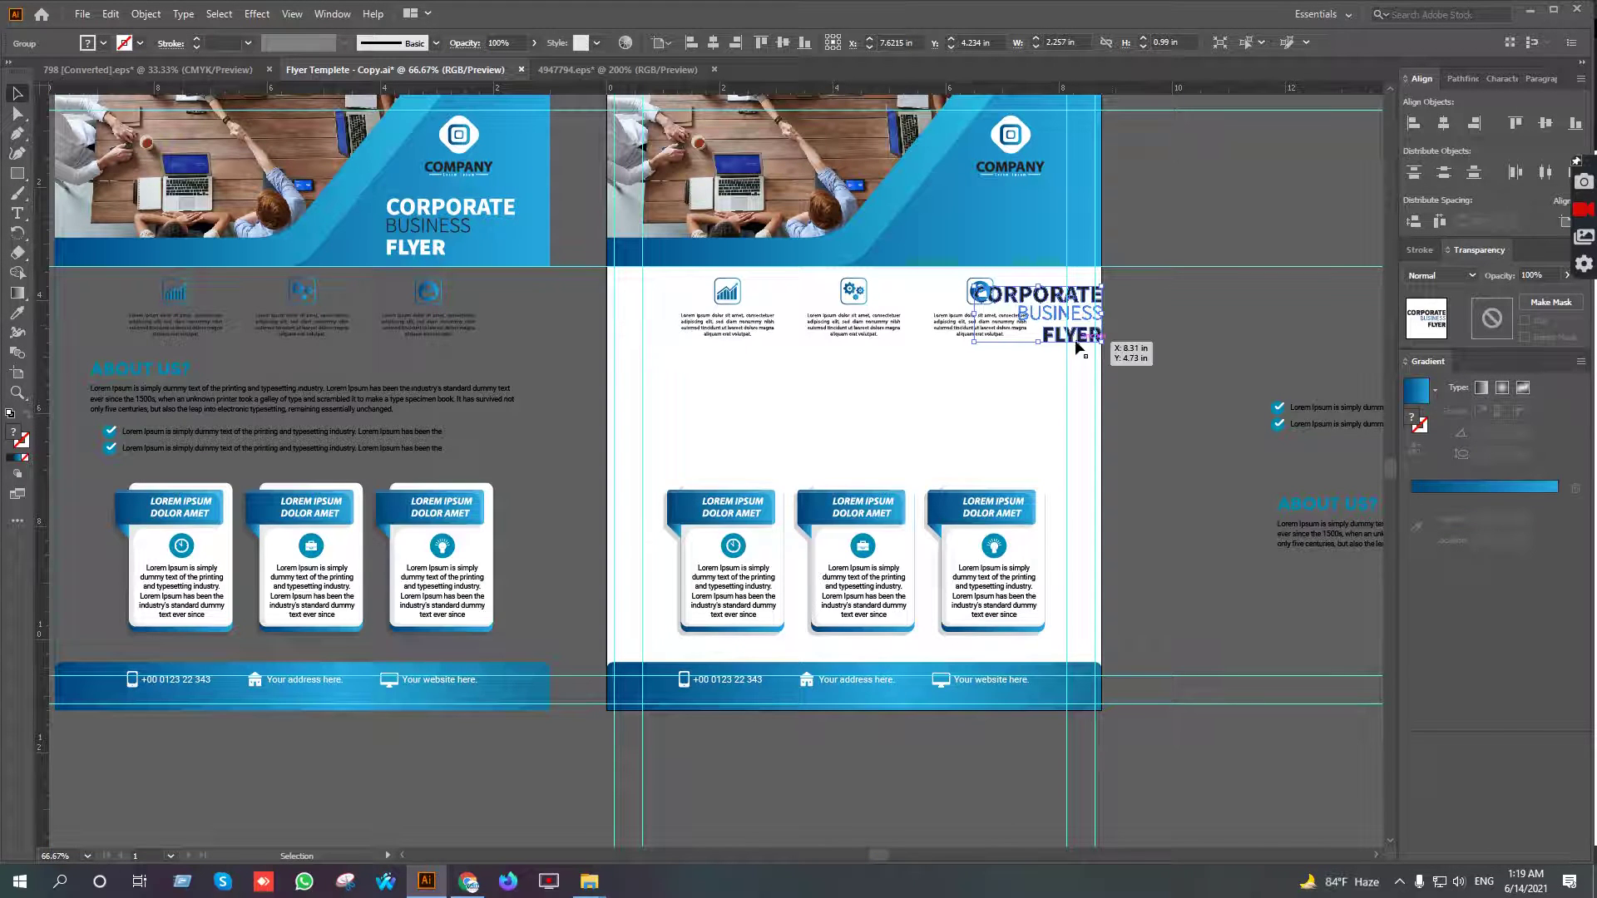
pyautogui.moveTo(1080, 334); pyautogui.dragTo(788, 386)
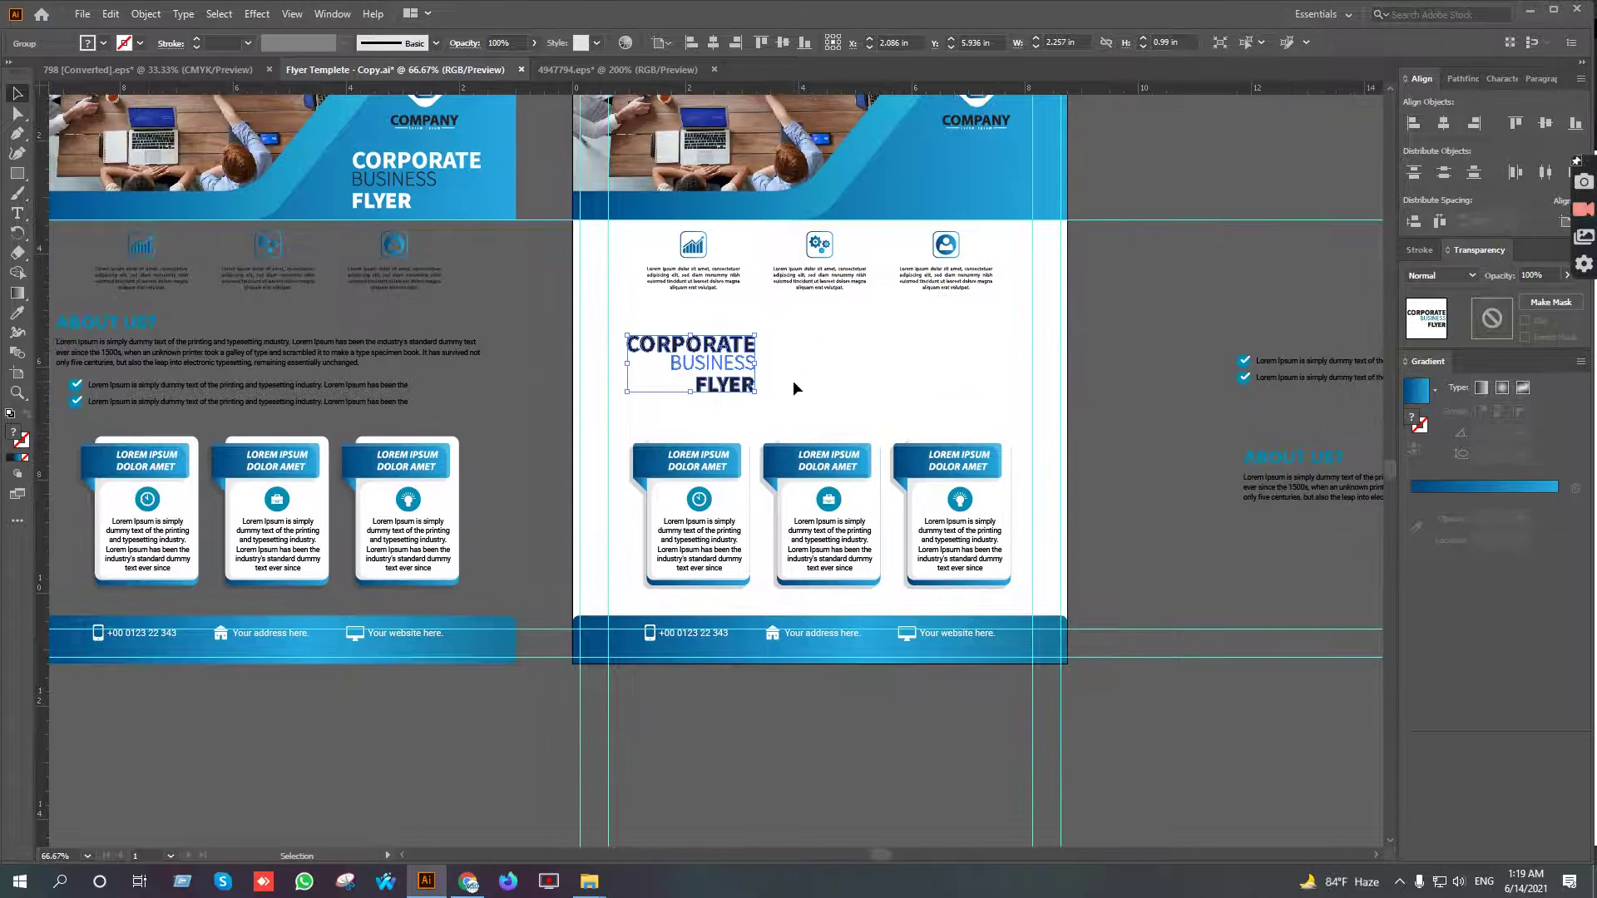
# Draw a stroked vertical line about 1.87 in tall to the right of the title and expand it into a shape
pyautogui.moveTo(16, 173); pyautogui.dragTo(92, 254)
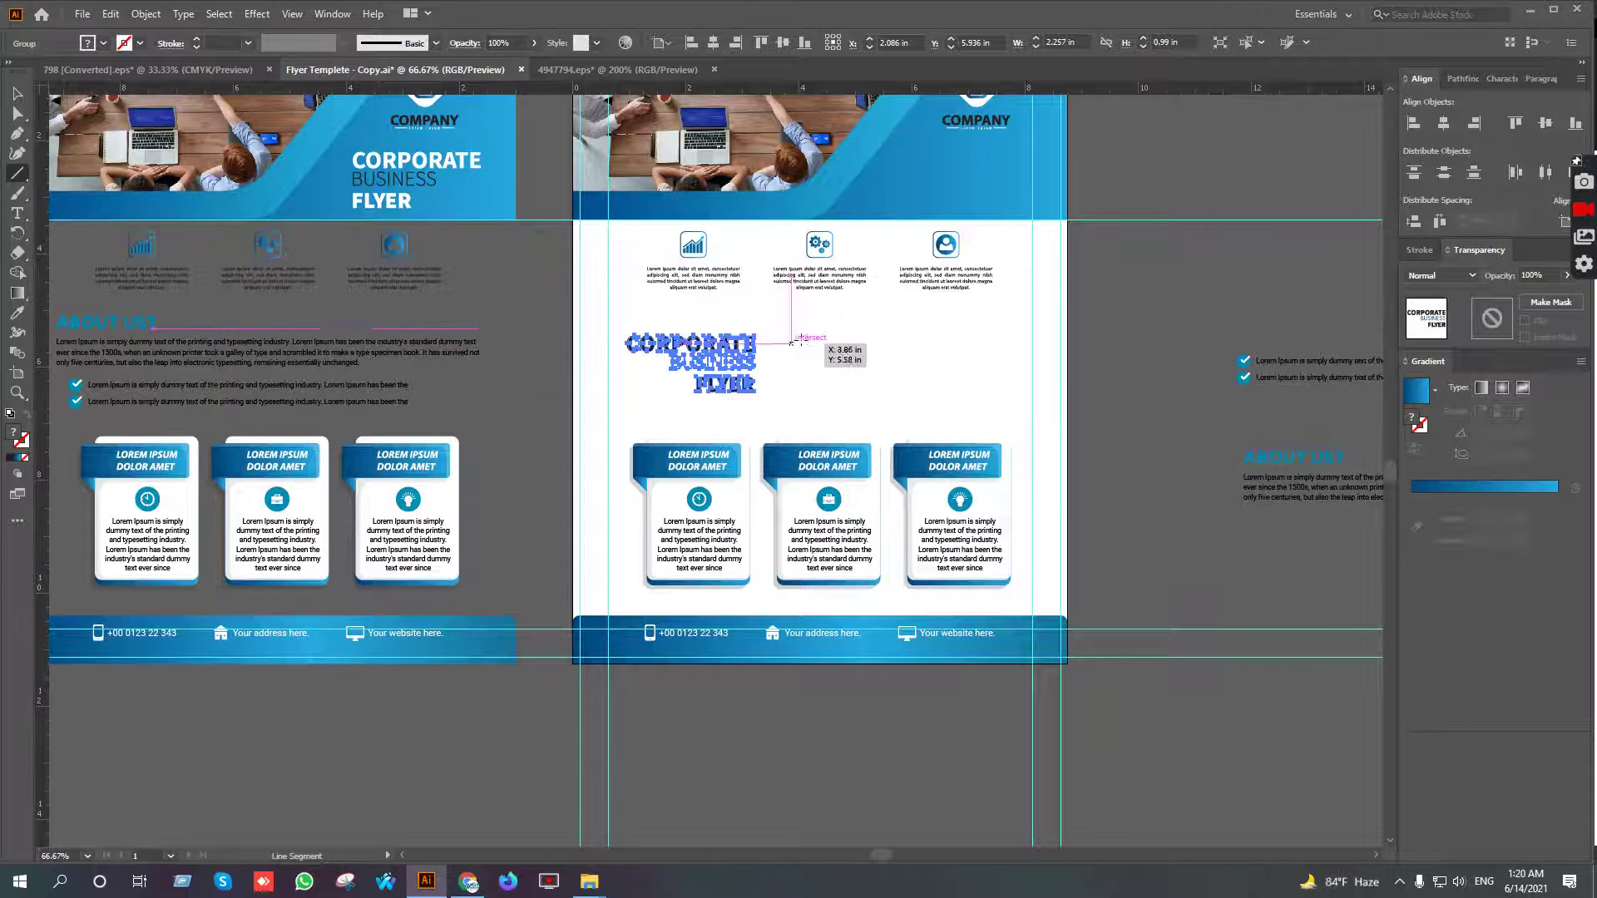
pyautogui.moveTo(807, 313); pyautogui.dragTo(815, 418)
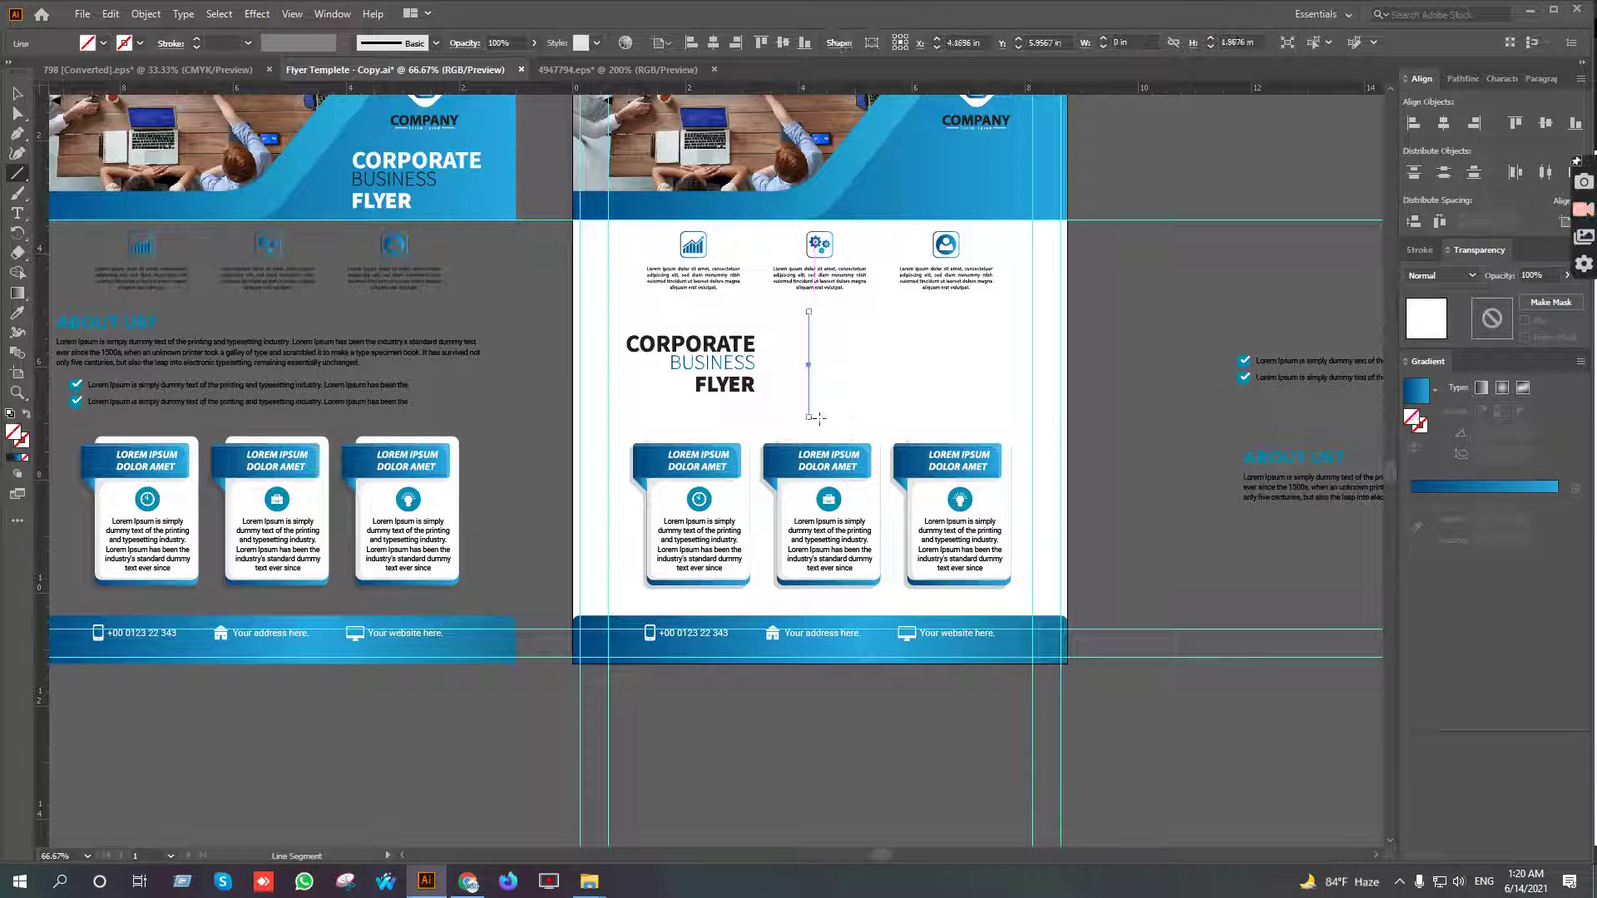
pyautogui.click(196, 37)
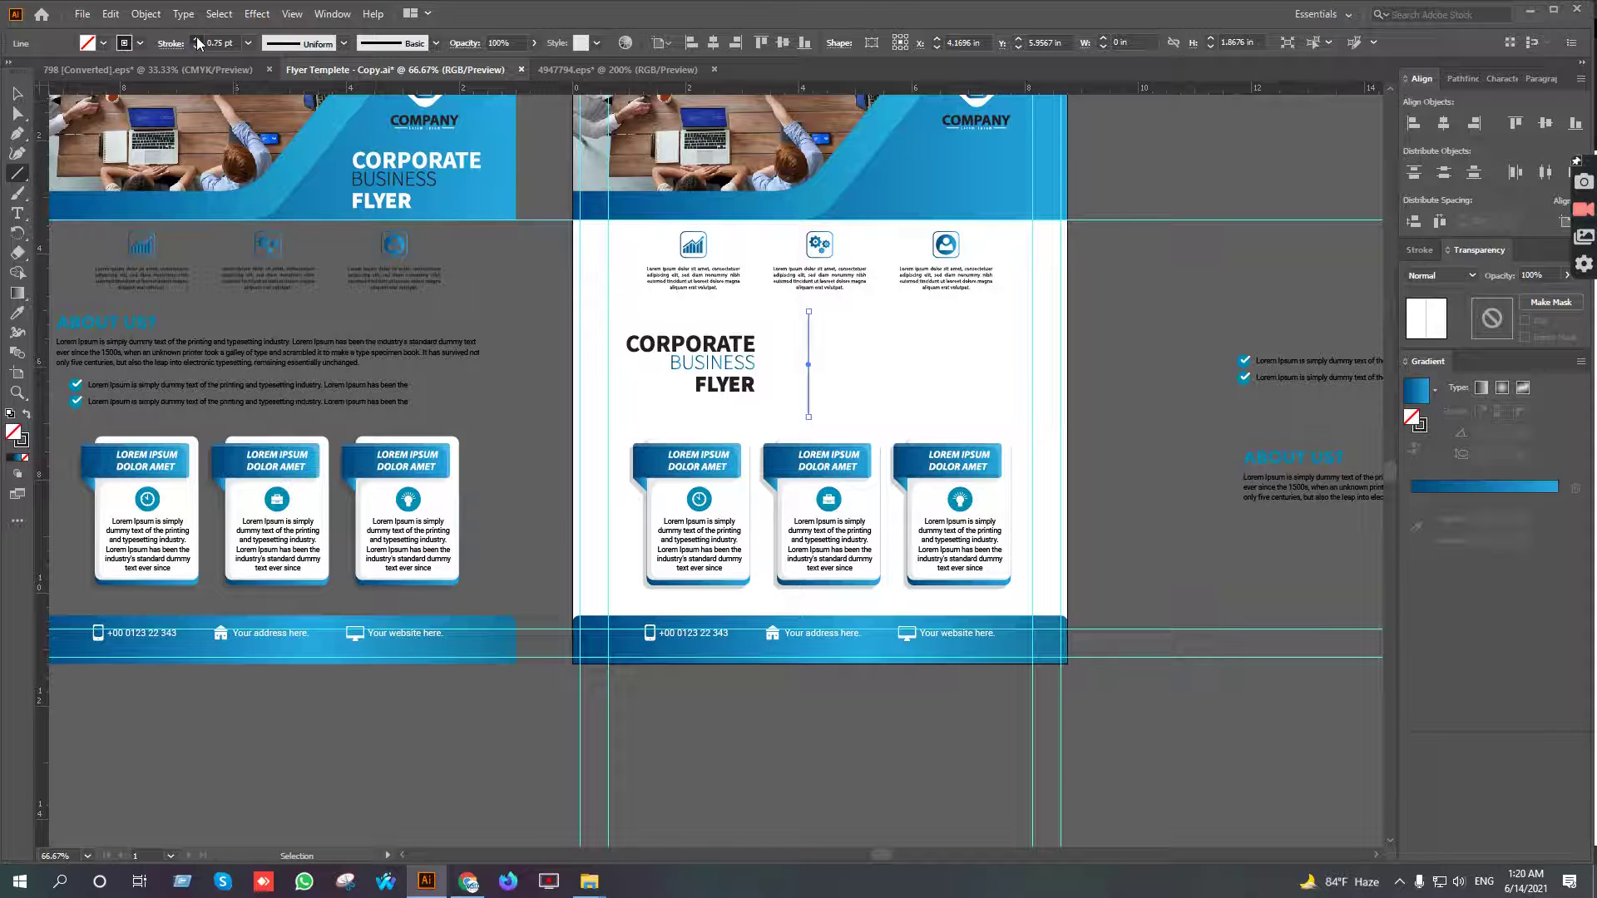
pyautogui.click(147, 15)
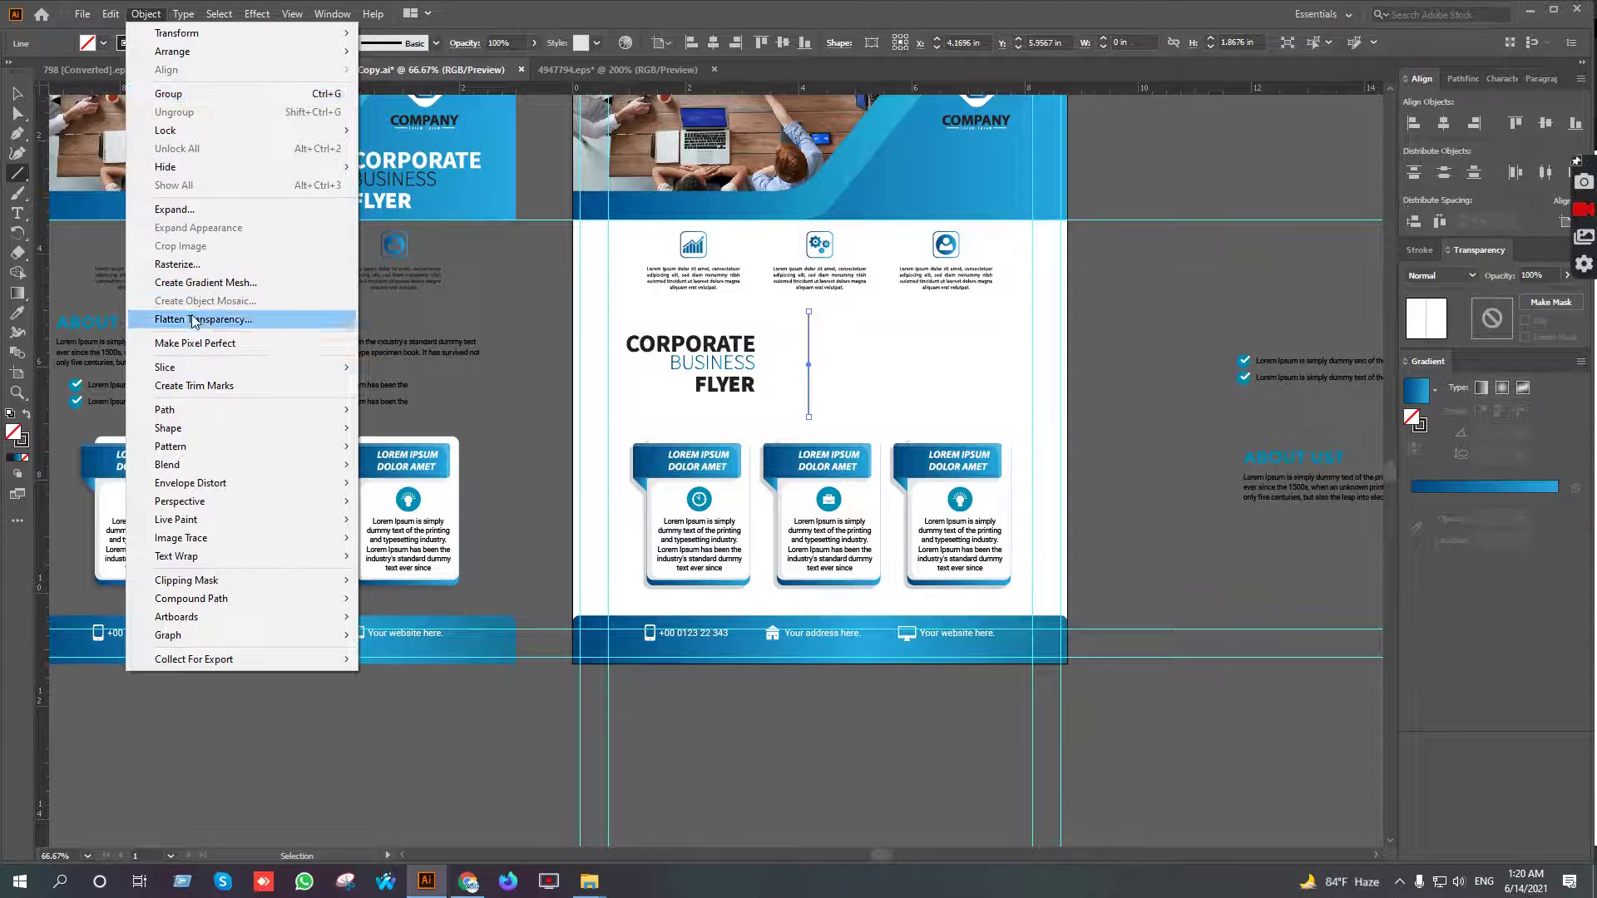
pyautogui.click(188, 210)
pyautogui.click(474, 536)
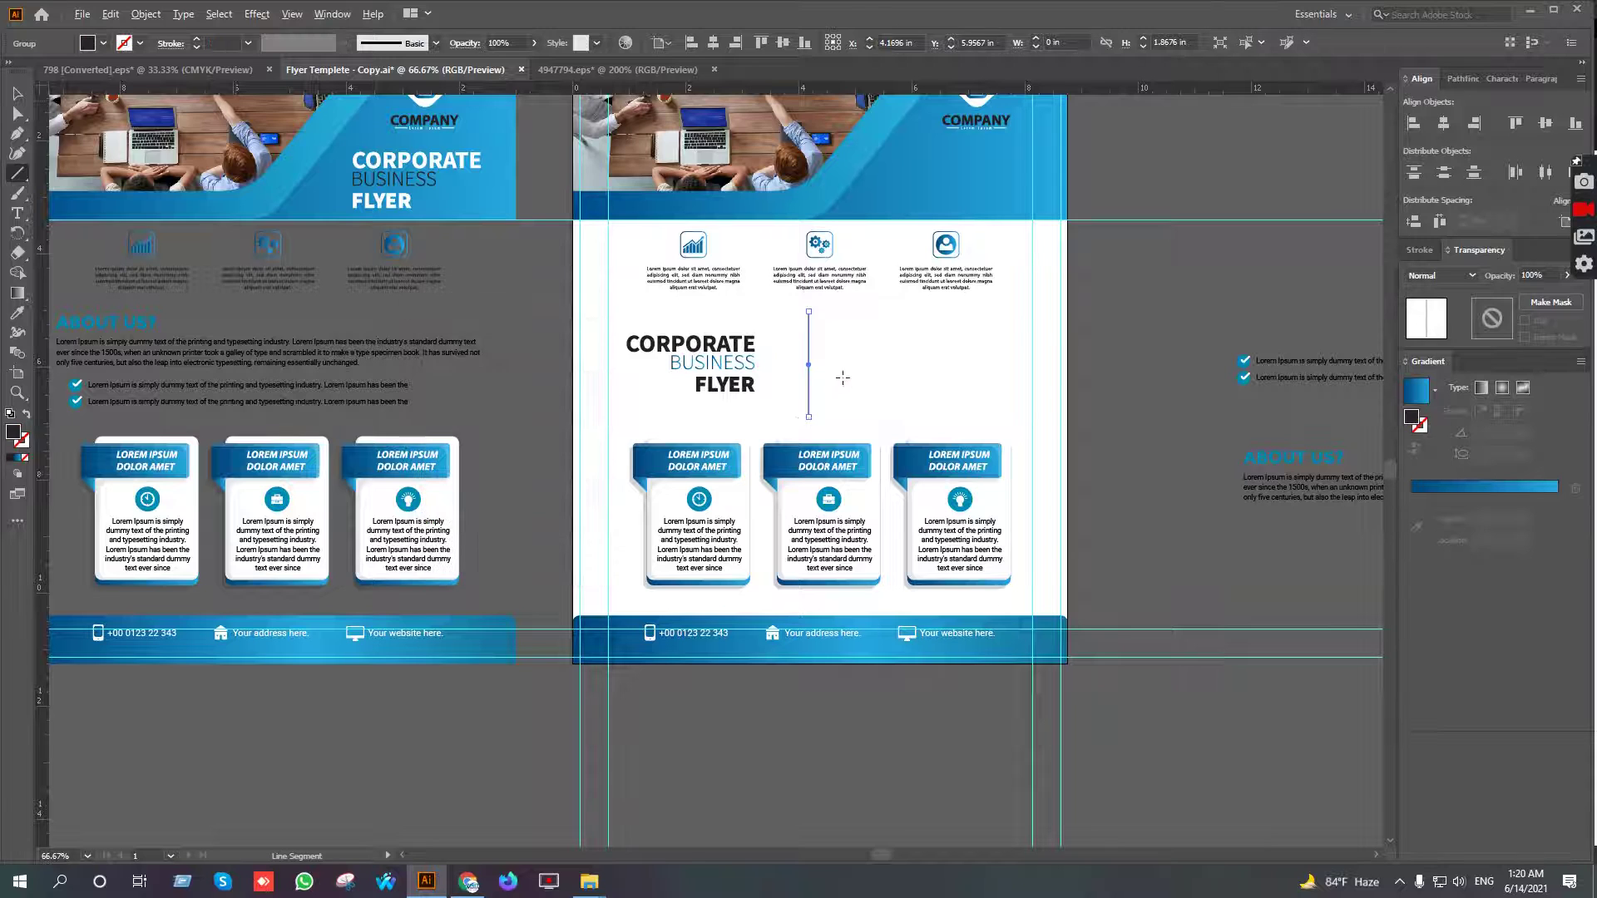
# Try to recolor the divider line by sampling the fill of the middle card's ribbon with the Eyedropper
pyautogui.scroll(2, 840, 375)
pyautogui.press('i')
pyautogui.click(904, 530)
pyautogui.press('v')
pyautogui.click(963, 375)
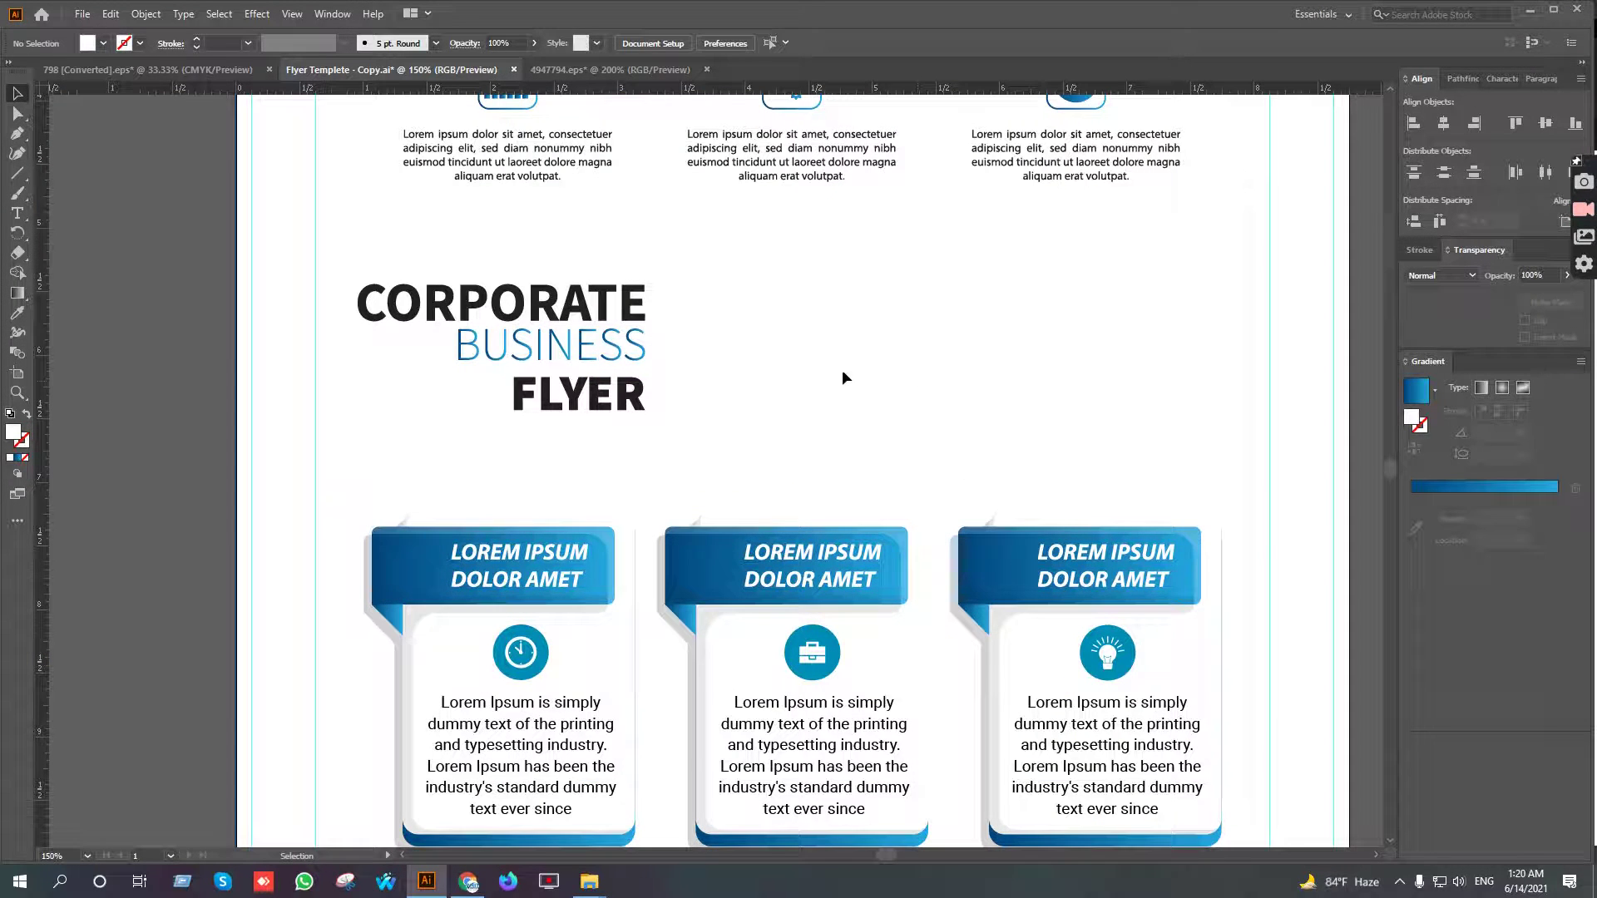
# Apply the header's blue gradient fill to the vertical divider line with the Eyedropper
pyautogui.moveTo(746, 383); pyautogui.dragTo(736, 388)
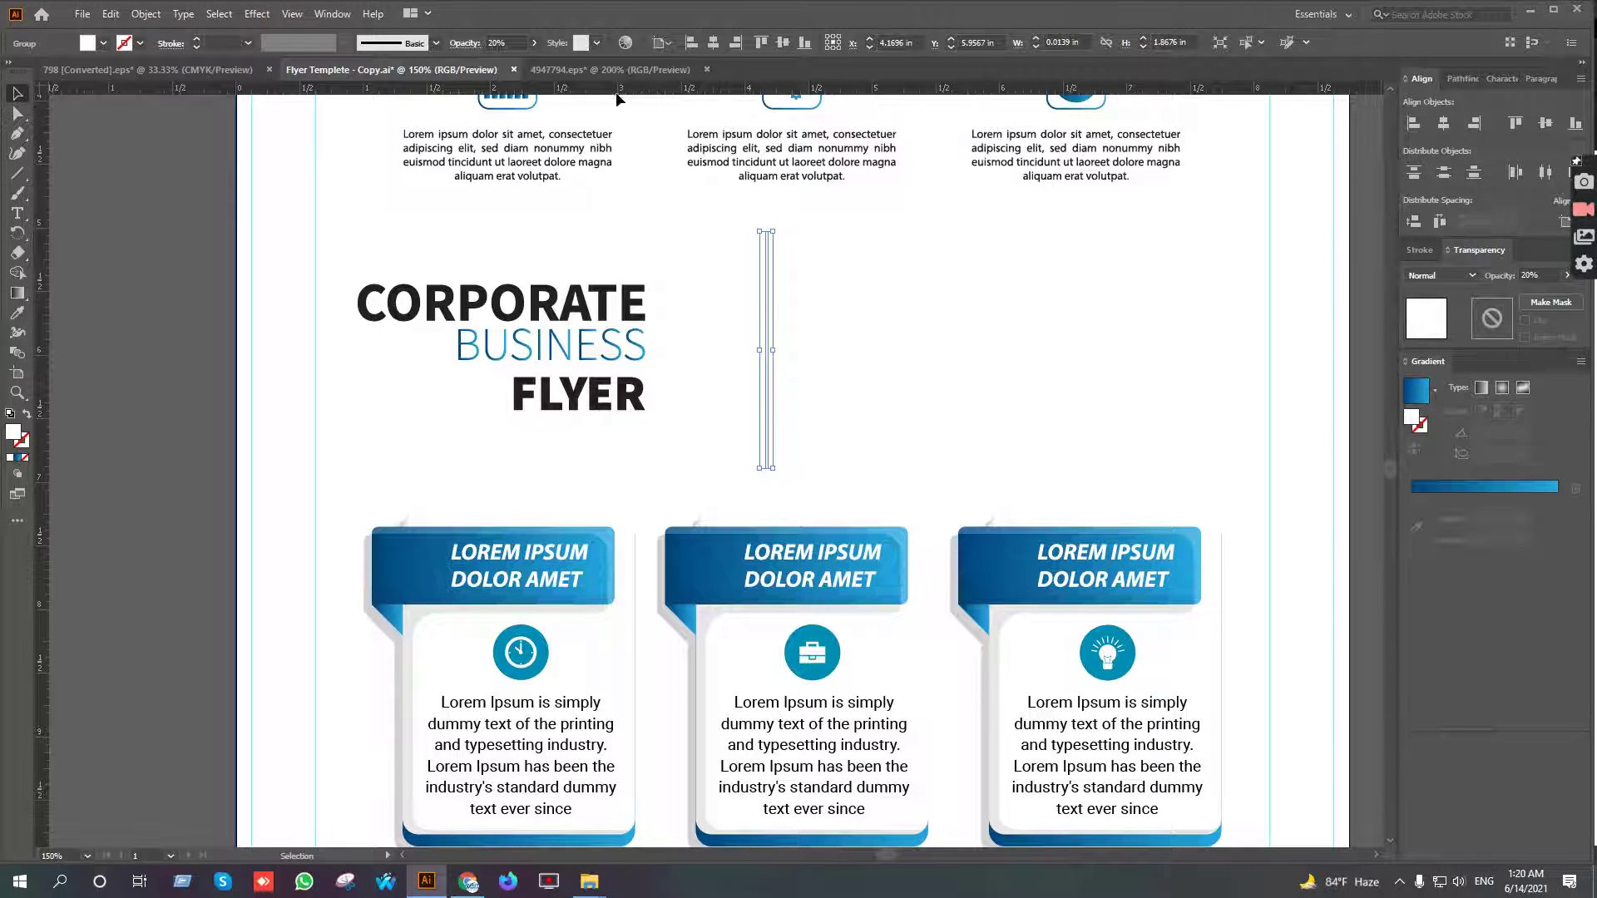
pyautogui.click(155, 17)
pyautogui.click(184, 234)
pyautogui.scroll(5, 813, 717)
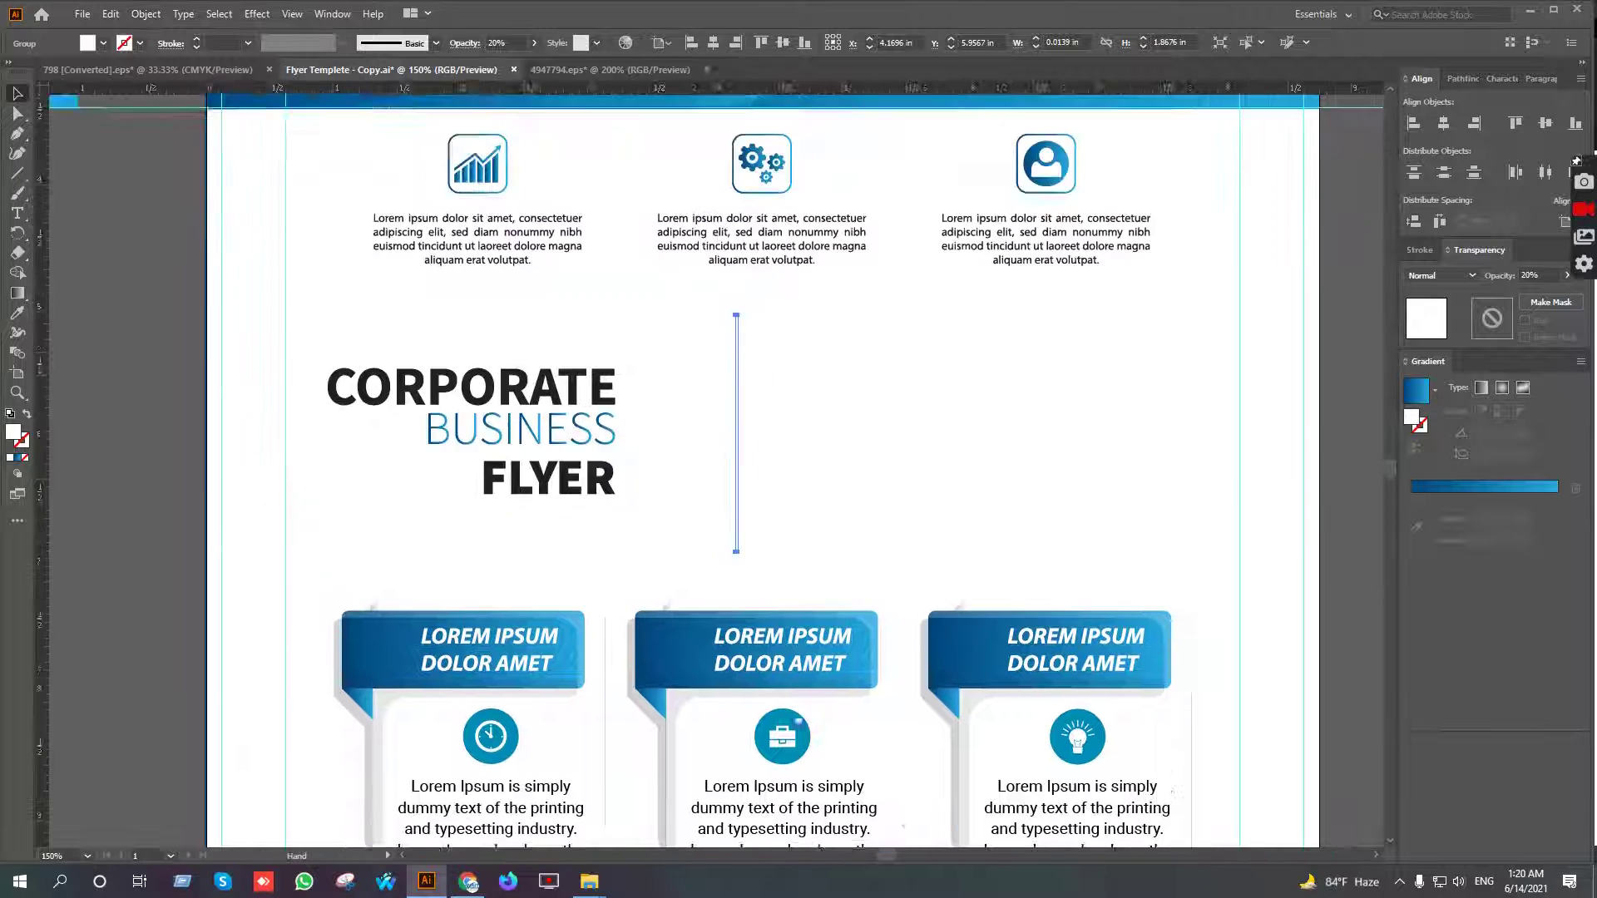
pyautogui.press('i')
pyautogui.click(956, 250)
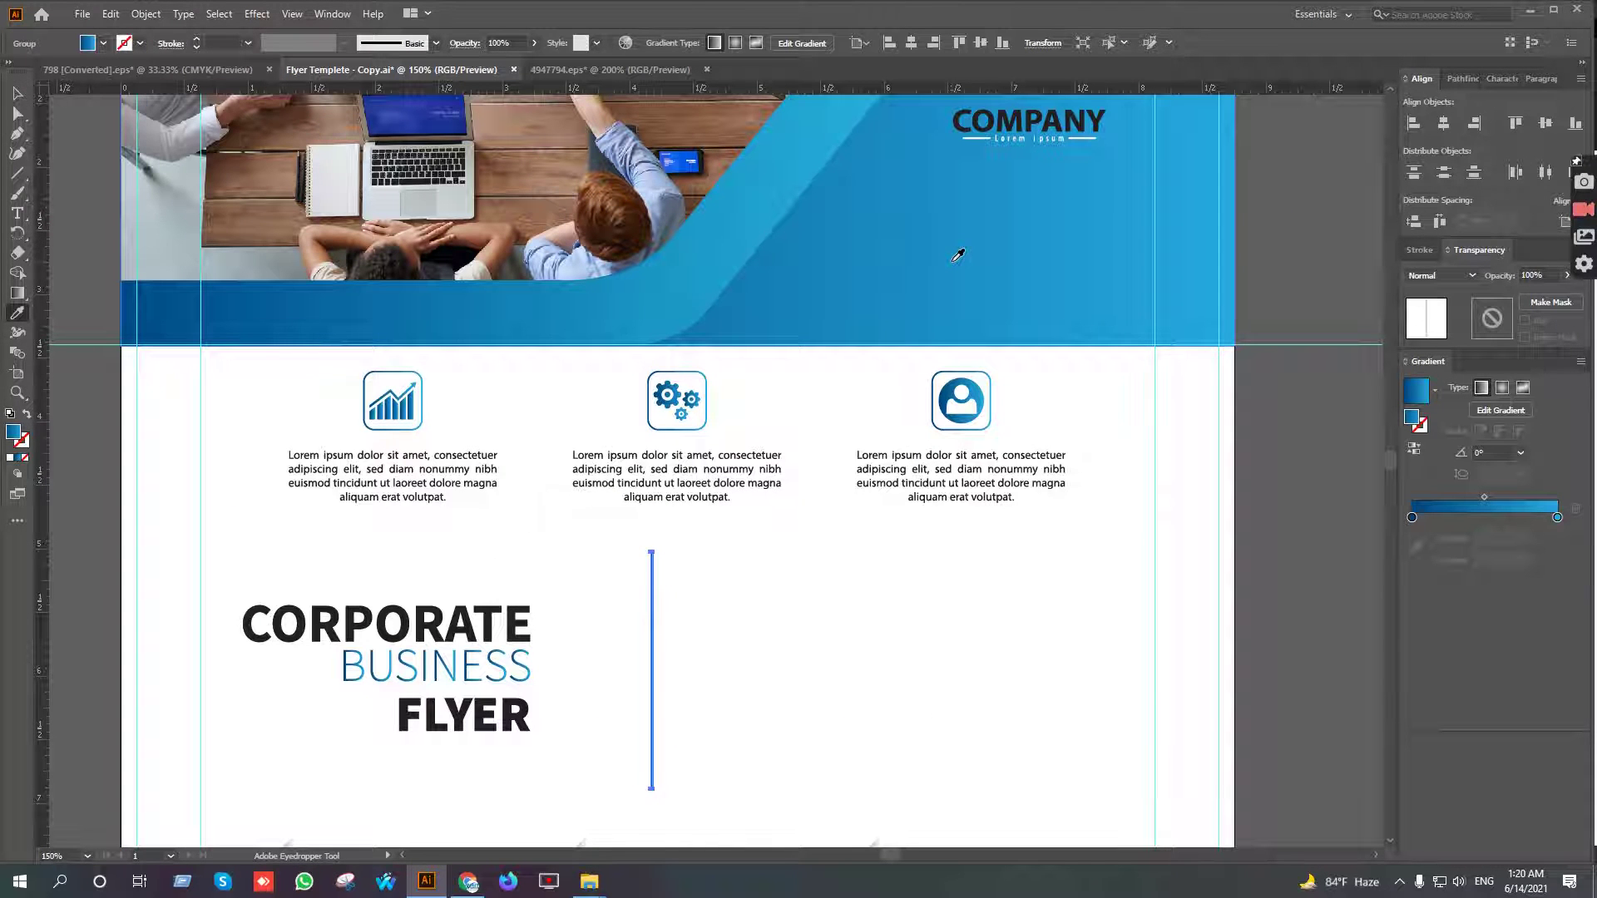
pyautogui.press('v')
pyautogui.click(726, 740)
pyautogui.moveTo(766, 755); pyautogui.dragTo(801, 571)
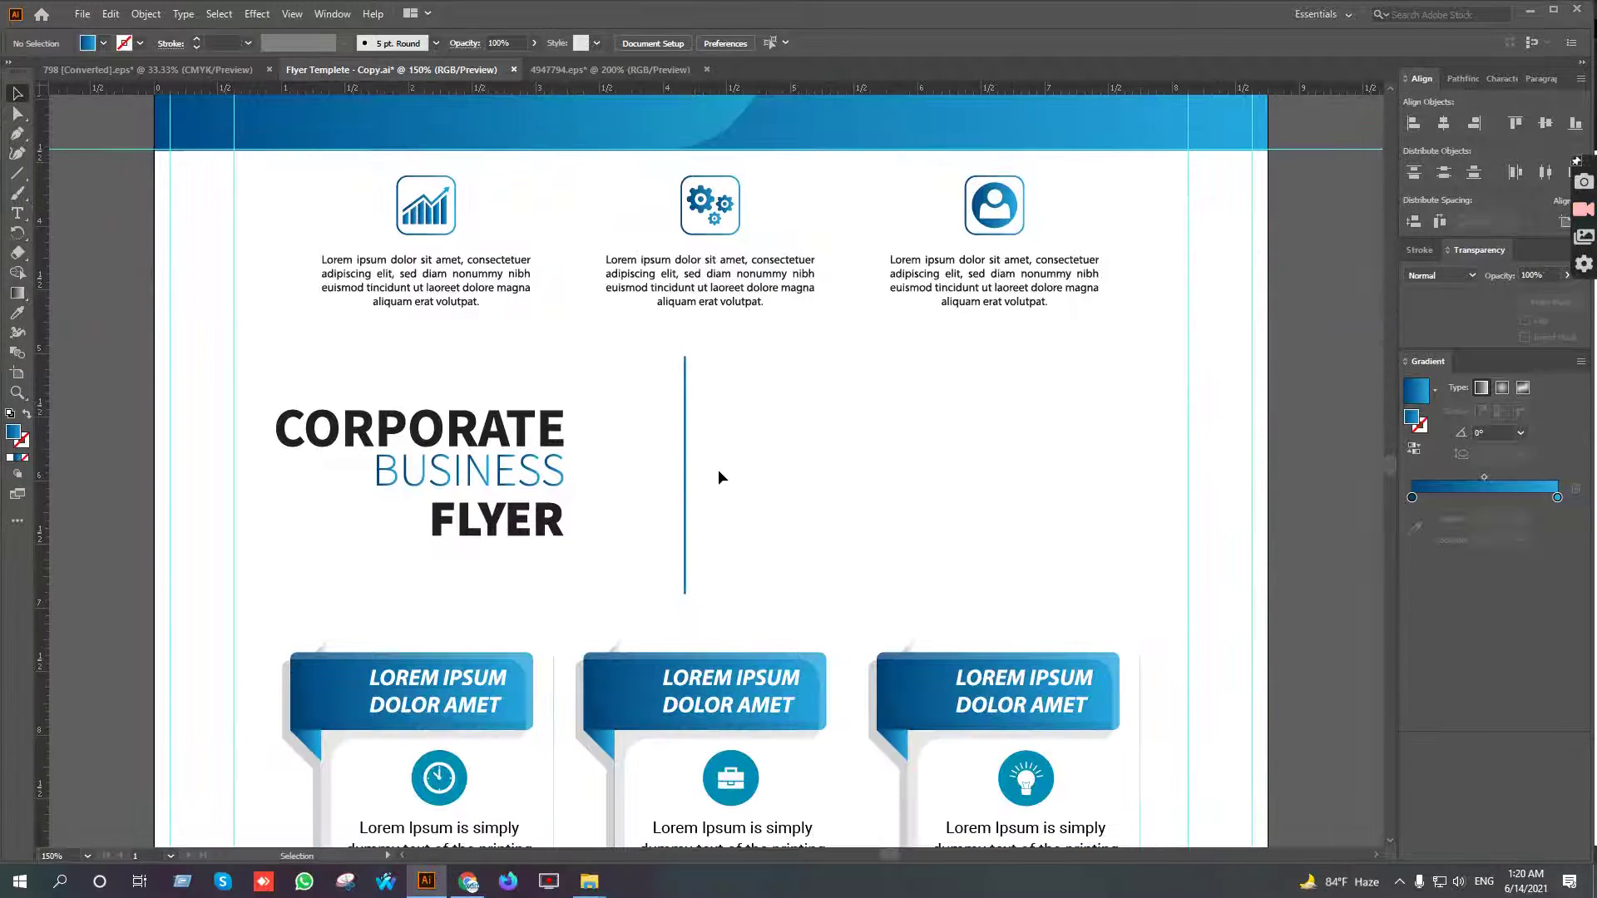
# Center the divider line horizontally on the artboard and nudge the title slightly to the right
pyautogui.moveTo(734, 437); pyautogui.dragTo(666, 475)
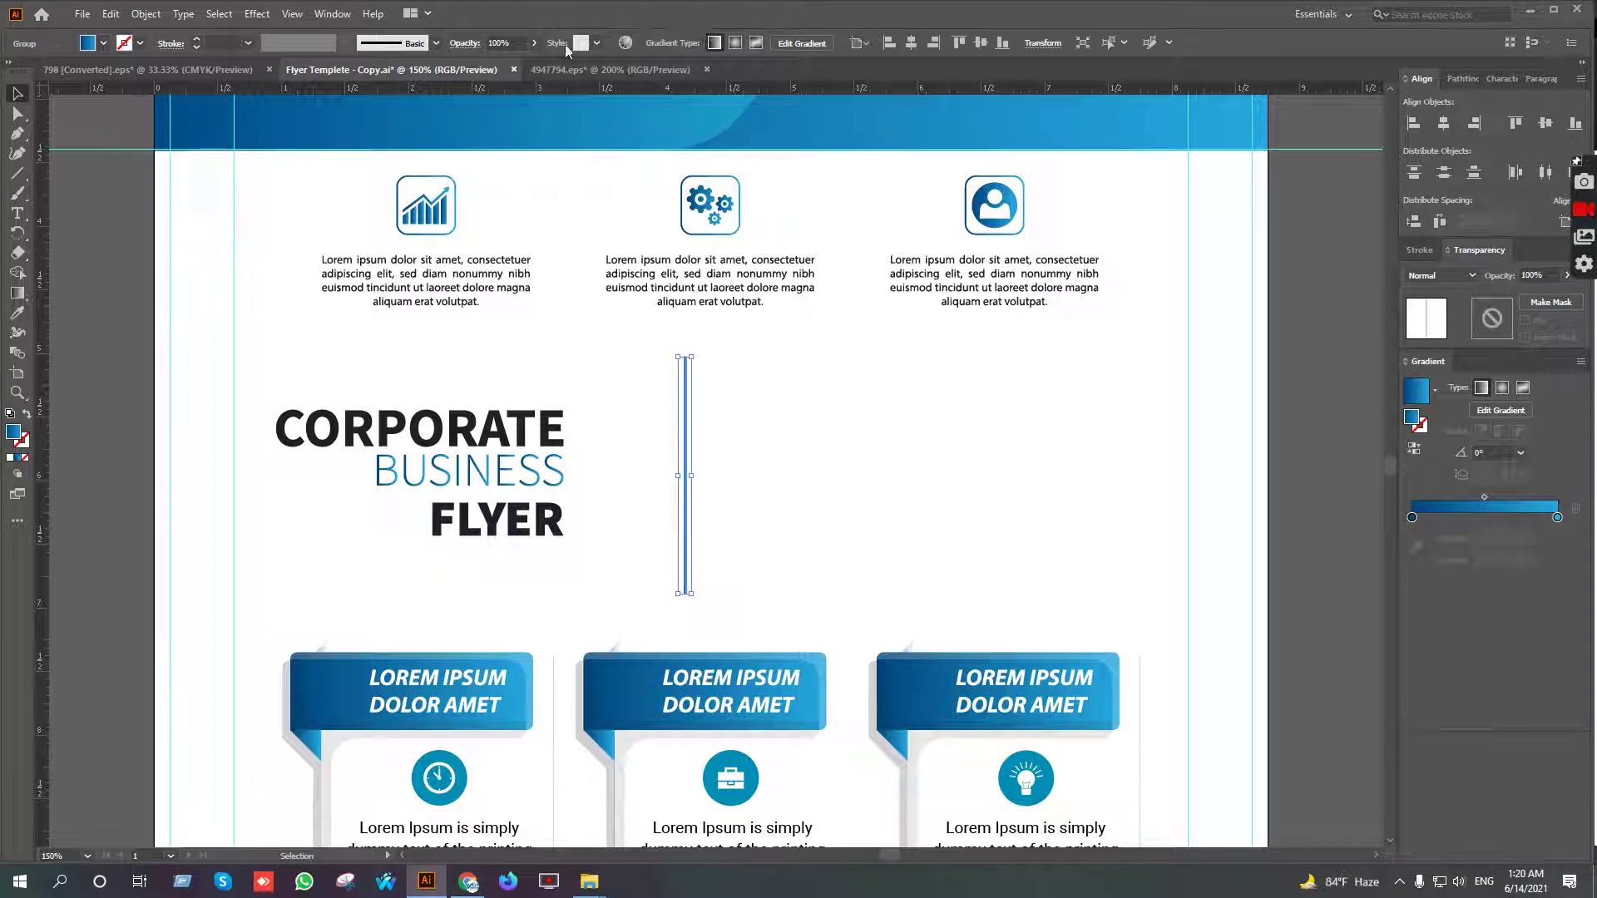
pyautogui.click(909, 47)
pyautogui.click(820, 496)
pyautogui.moveTo(454, 381); pyautogui.dragTo(542, 520)
pyautogui.hotkey('shift', 'Right')
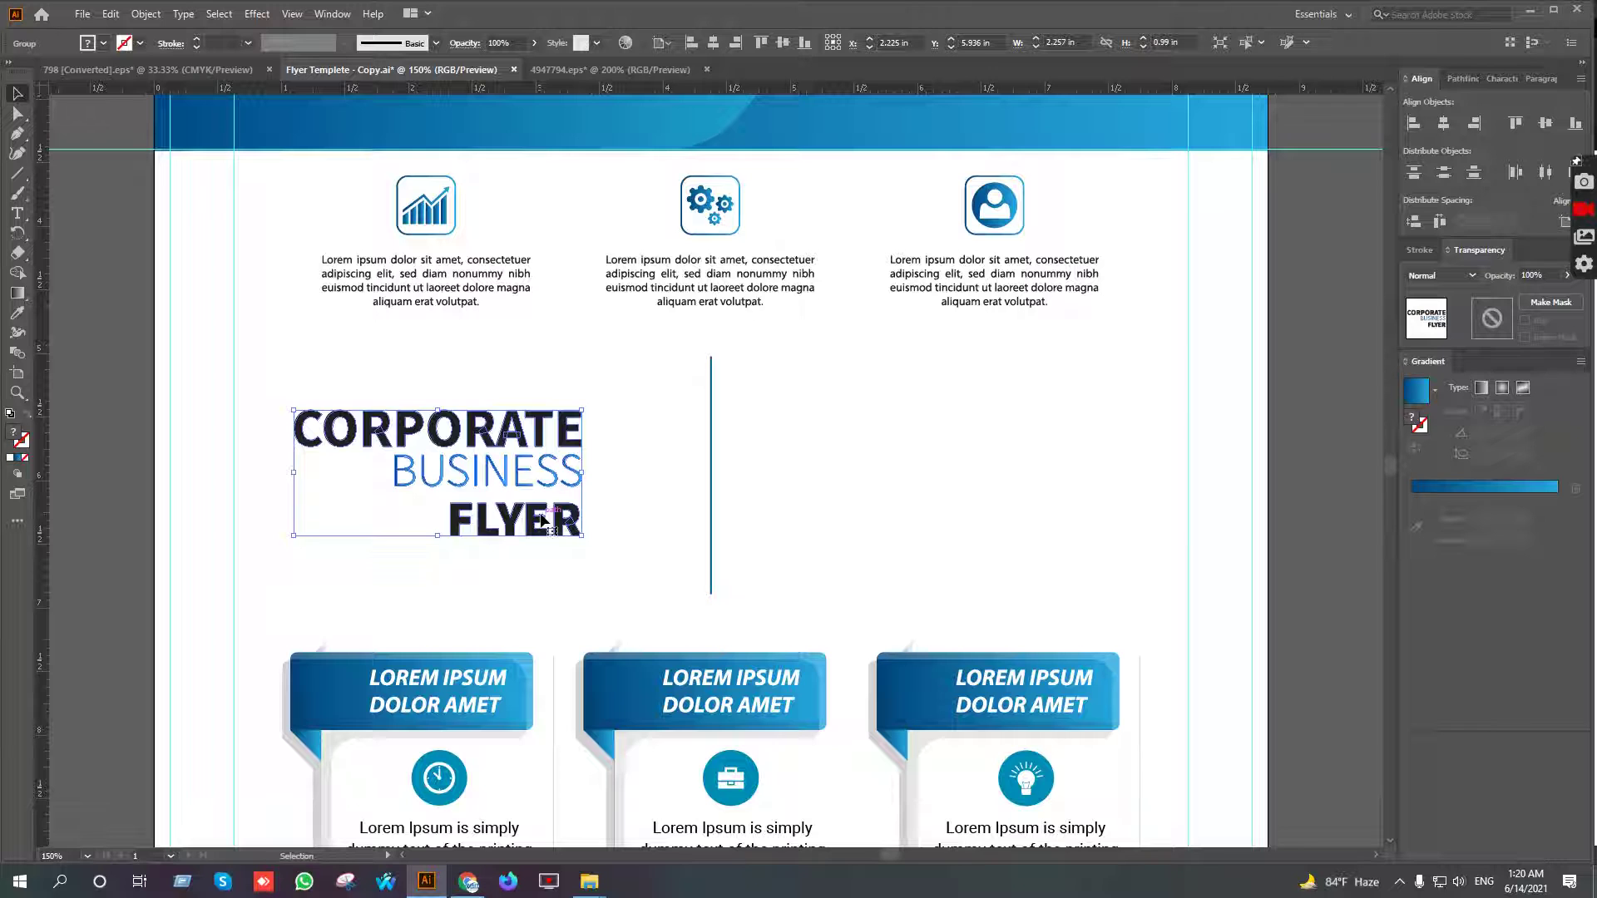
# Nudge the title further right so it sits closer to the vertical divider line
pyautogui.hotkey('shift', 'Right')
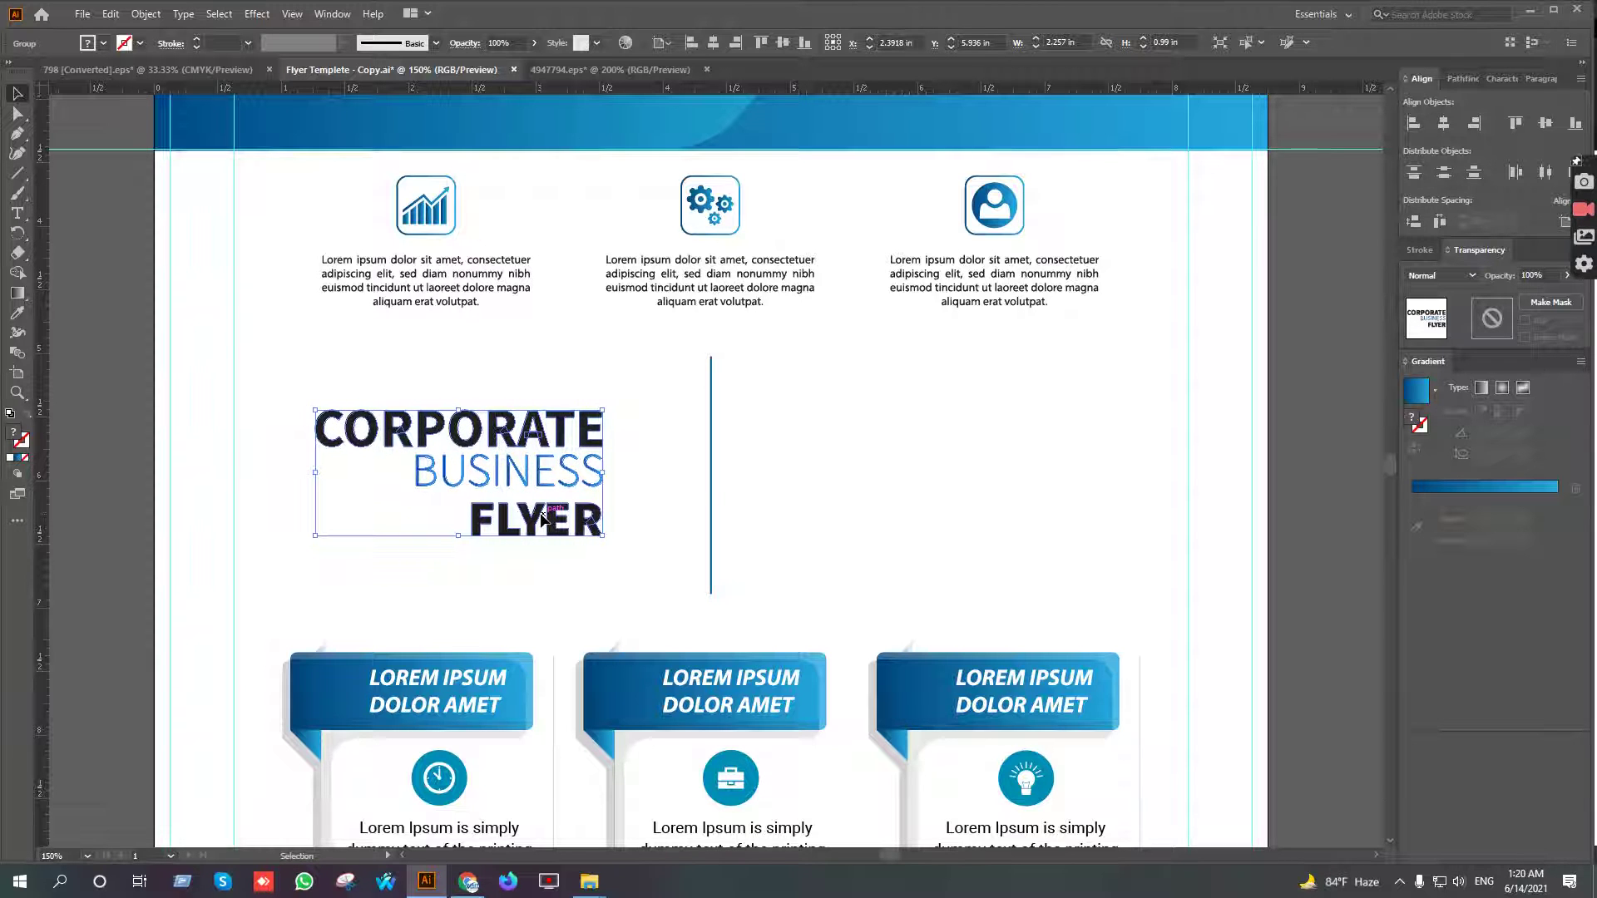
pyautogui.hotkey('shift', 'Right')
pyautogui.hotkey('shift', 'Right')
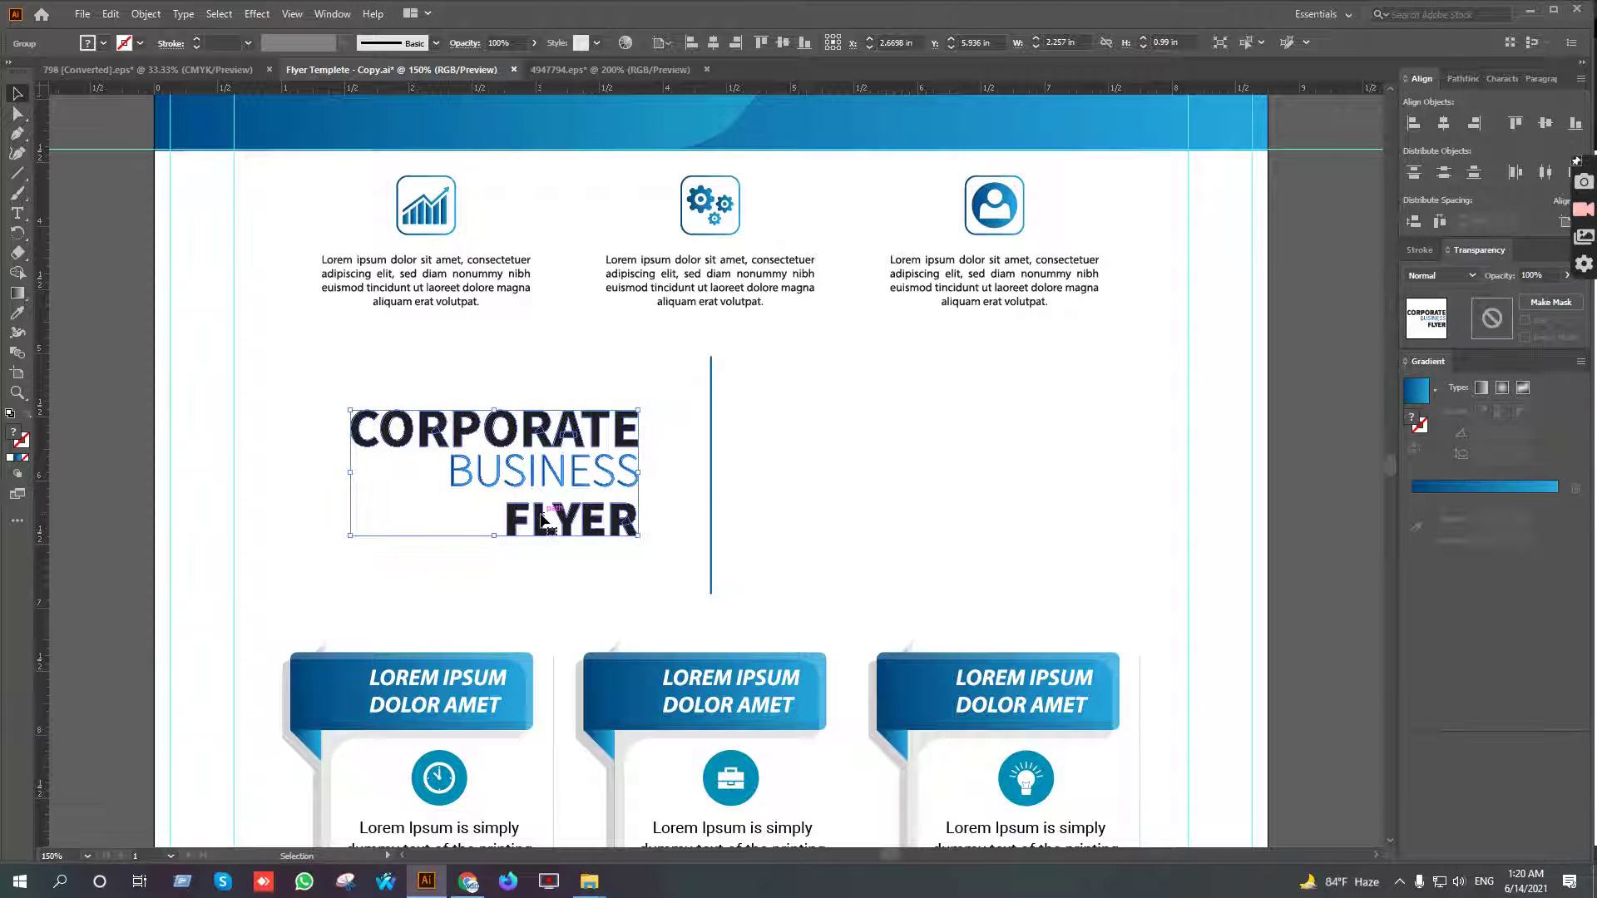
# Delete the "ABOUT US!" heading lying outside the artboard
pyautogui.click(893, 453)
pyautogui.scroll(-2, 892, 453)
pyautogui.moveTo(892, 457); pyautogui.dragTo(722, 447)
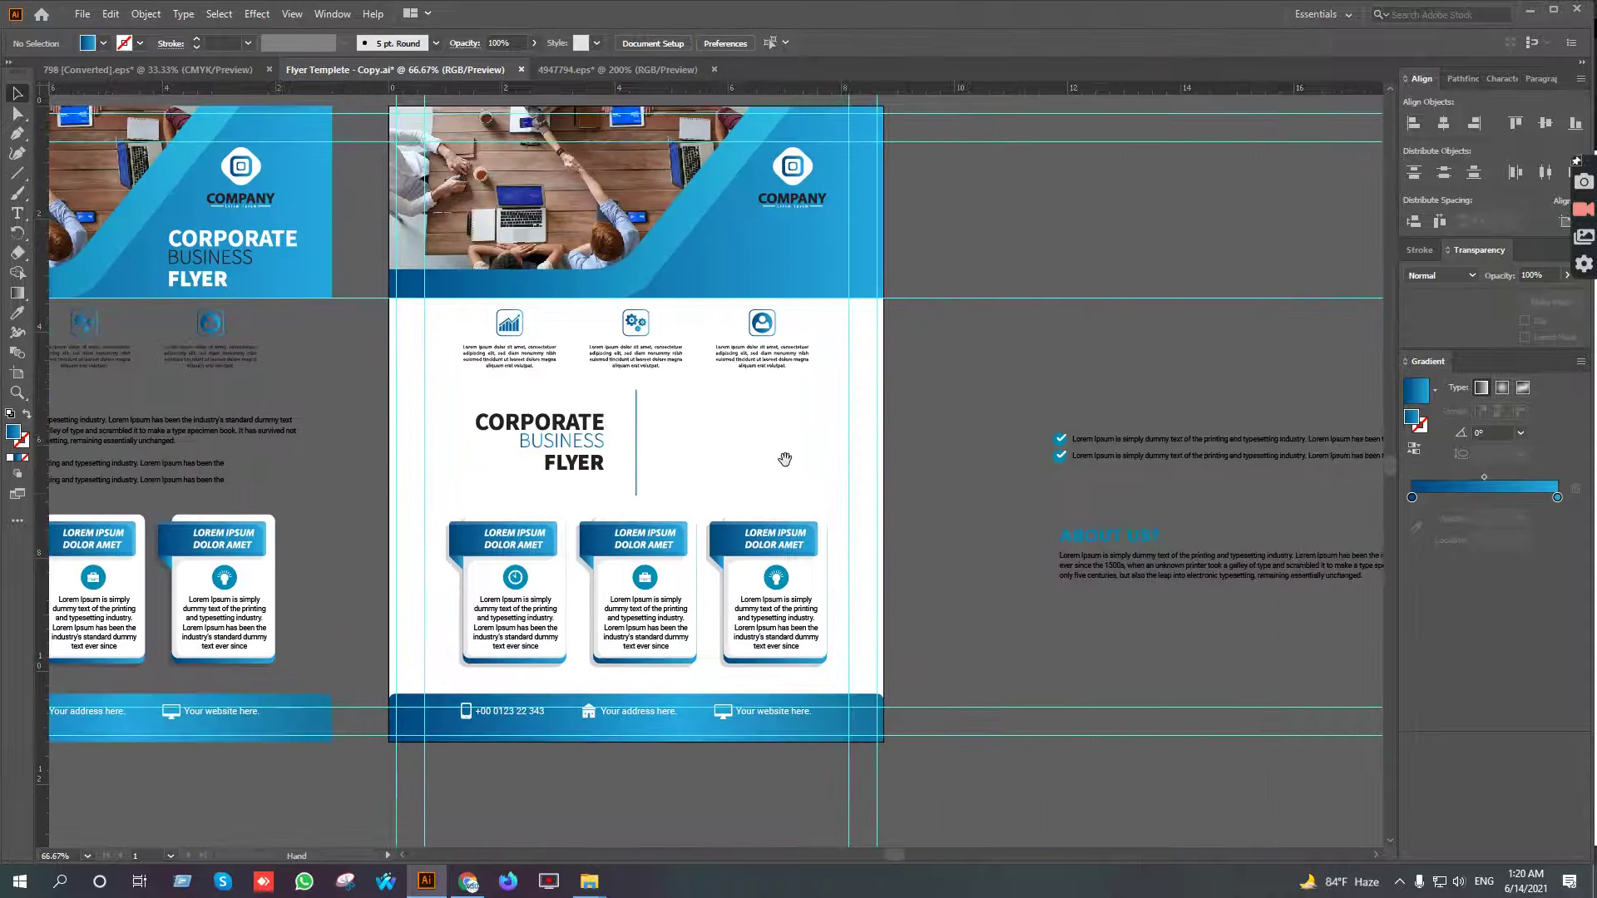
pyautogui.click(1089, 541)
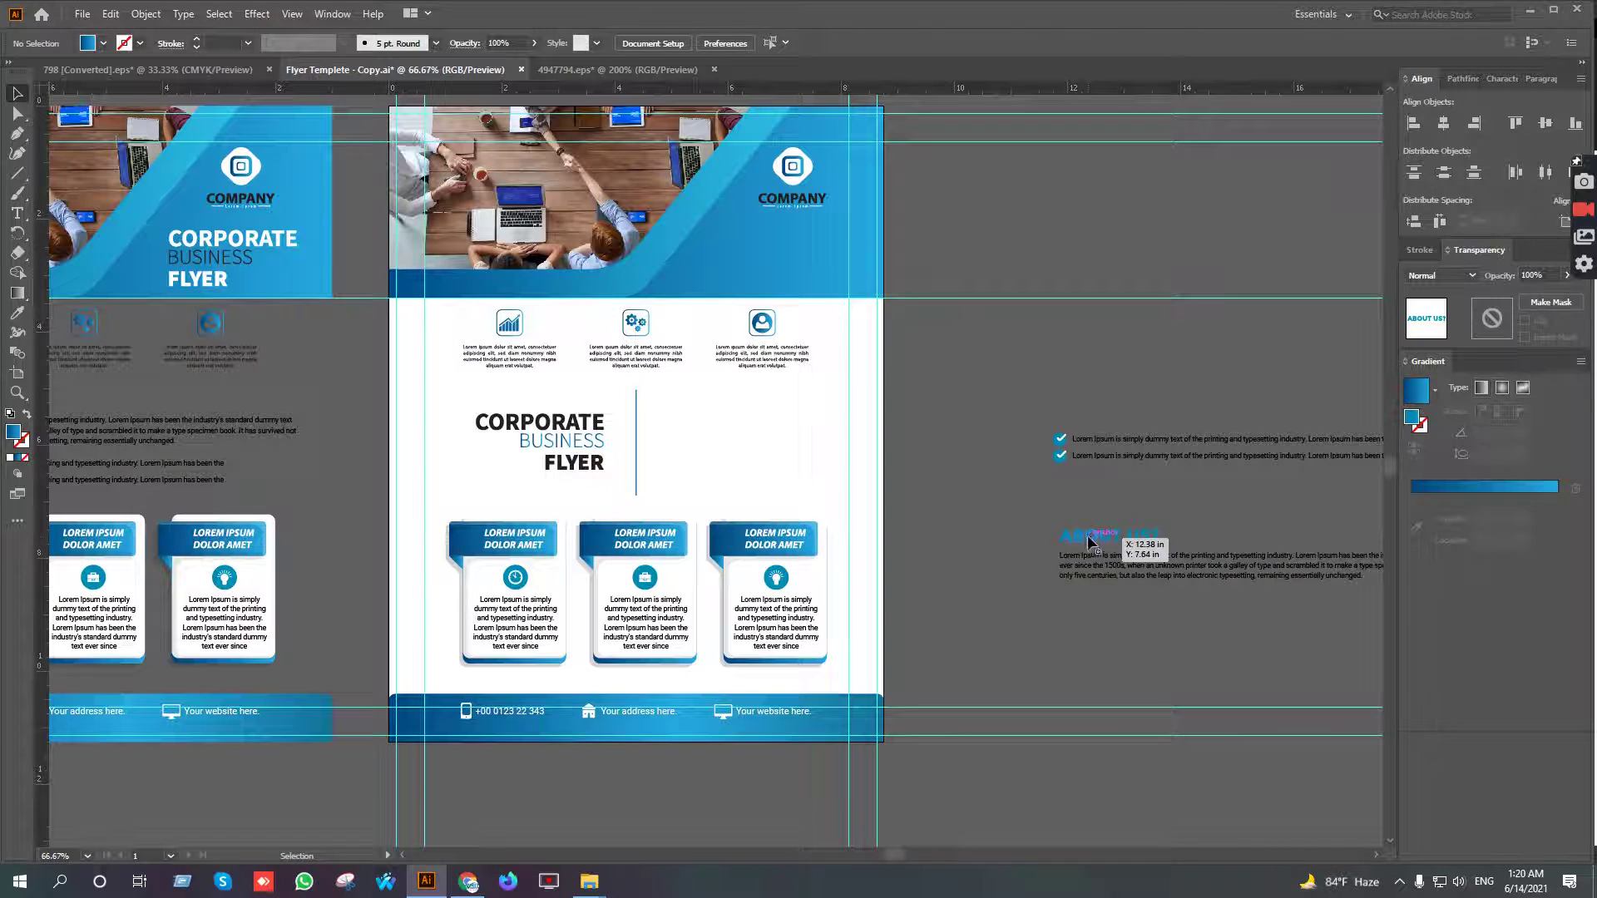
pyautogui.press('Delete')
# Place the body paragraph just right of the divider line with a small gap, and nudge the title closer to the line
pyautogui.moveTo(1098, 556); pyautogui.dragTo(672, 393)
pyautogui.scroll(3, 752, 450)
pyautogui.moveTo(739, 449); pyautogui.dragTo(754, 400)
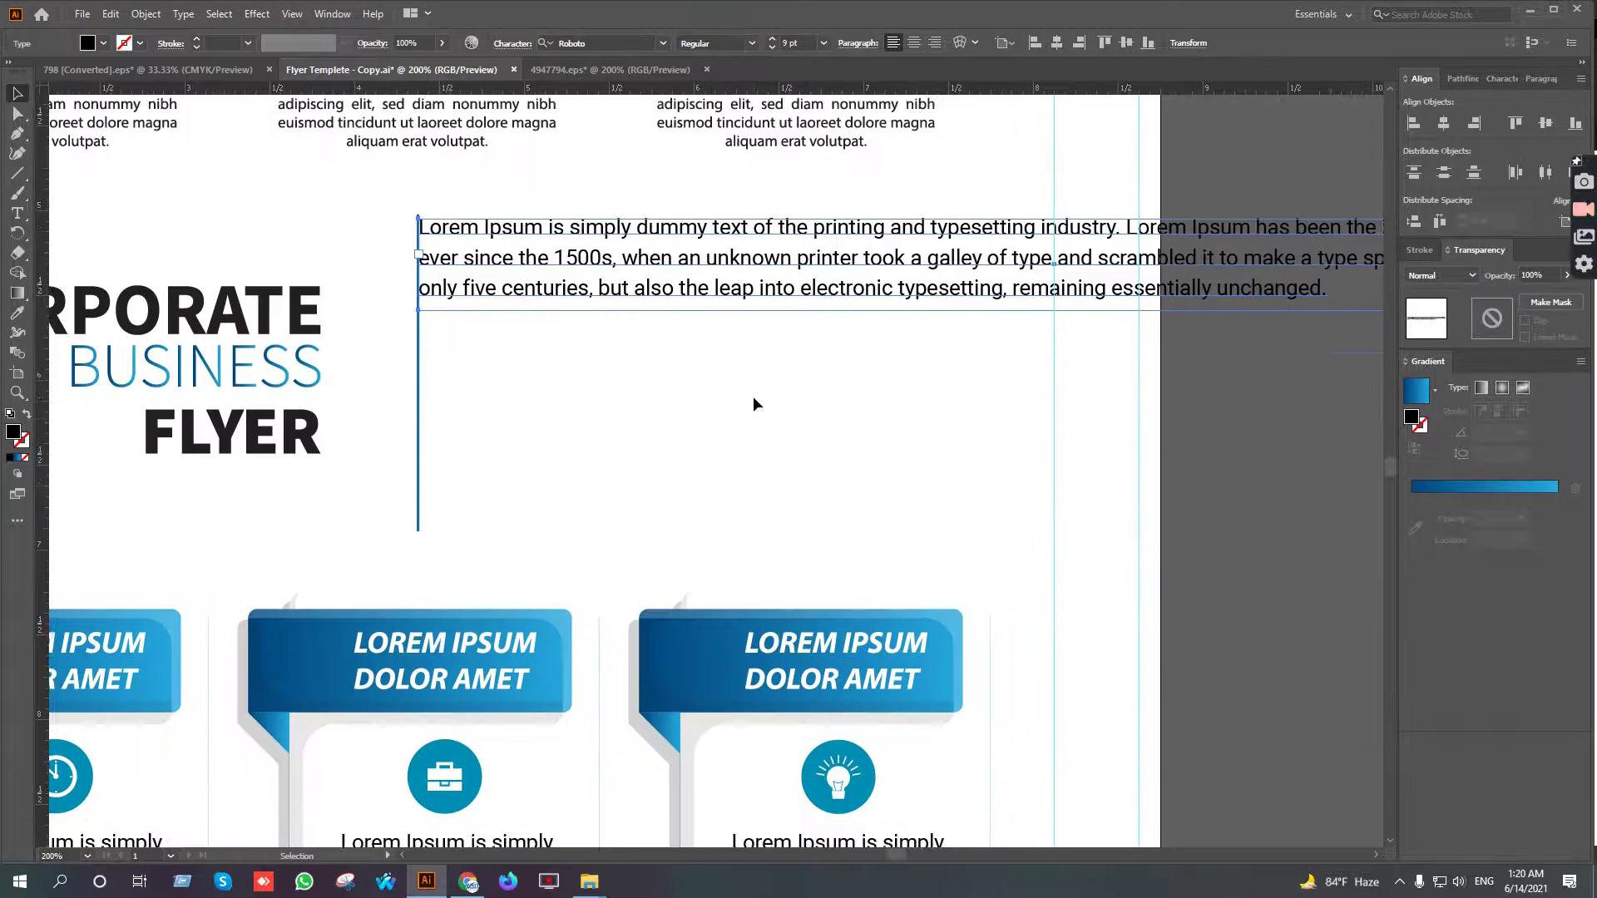
pyautogui.press('Right')
pyautogui.press('Right')
pyautogui.press('Right')
pyautogui.press('Right')
pyautogui.press('Right')
pyautogui.press('Right')
pyautogui.press('Right')
pyautogui.press('Right')
pyautogui.press('Right')
pyautogui.press('Right')
pyautogui.press('Right')
pyautogui.press('Right')
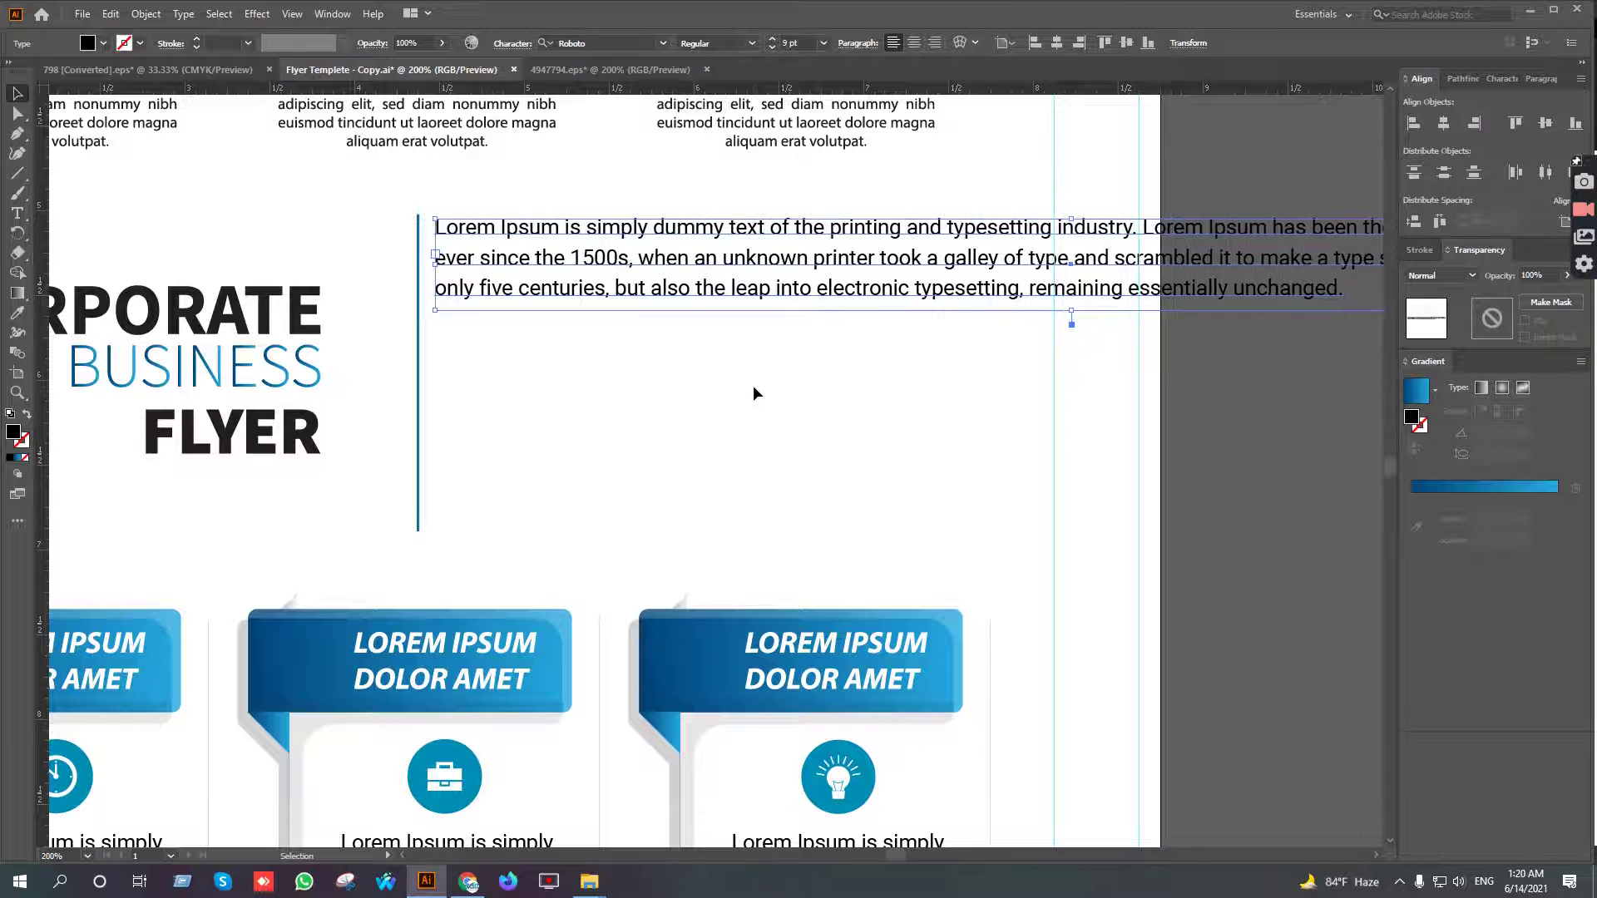
pyautogui.press('Right')
pyautogui.press('Right')
pyautogui.press('Right')
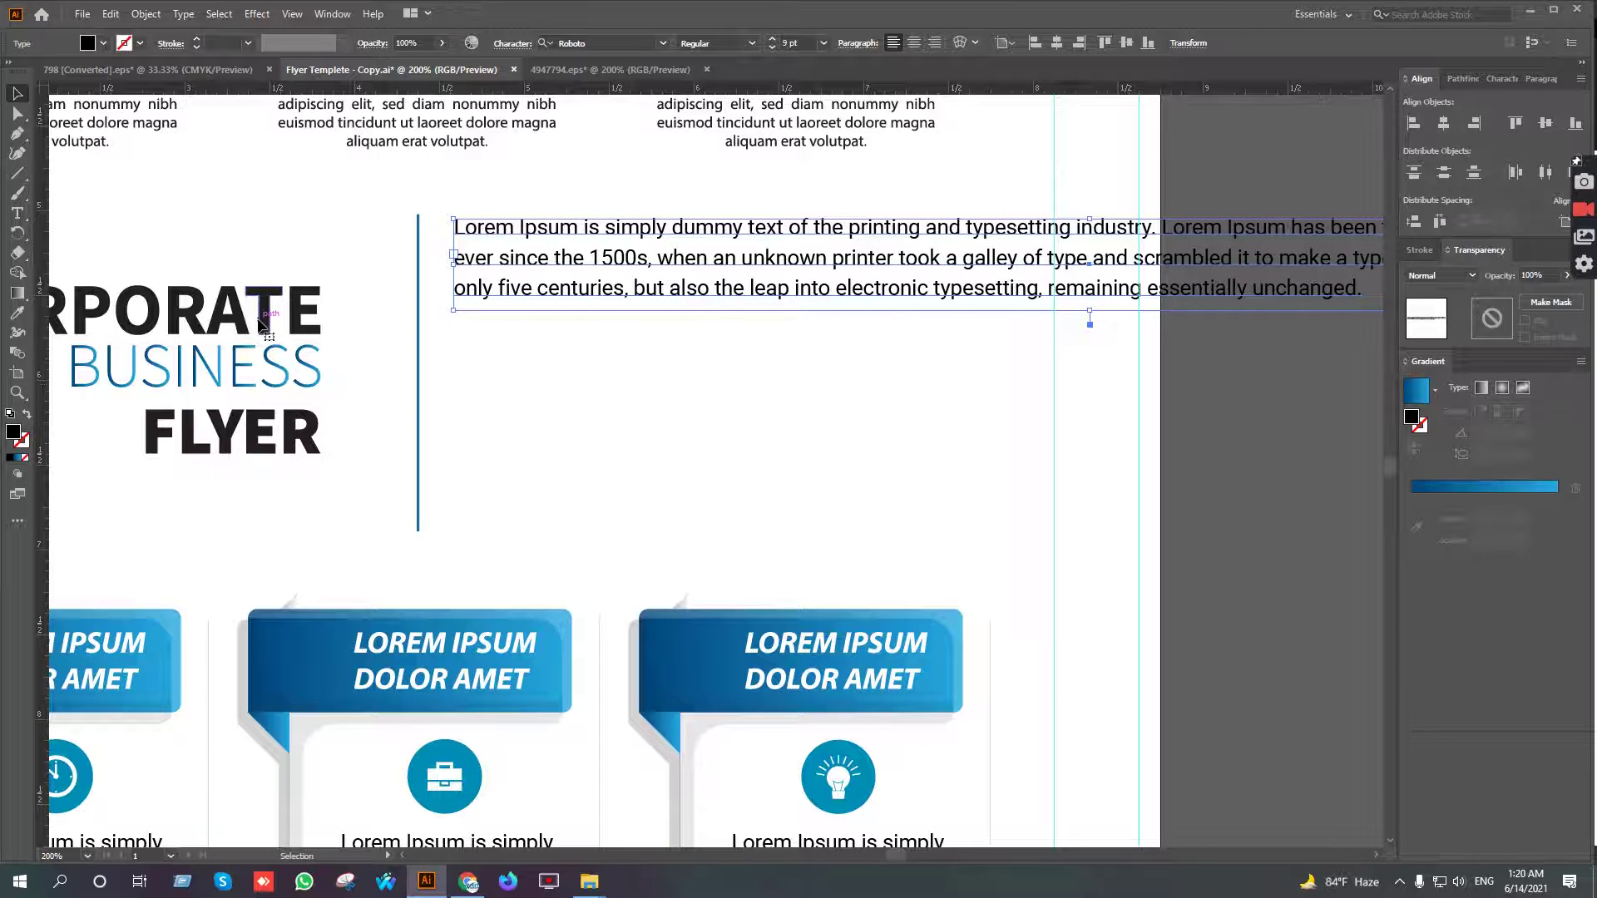
pyautogui.click(263, 326)
pyautogui.hotkey('shift', 'Right')
# Make the paragraph's text frame taller and narrow it to end at the inner right margin guide
pyautogui.click(707, 304)
pyautogui.moveTo(1092, 314); pyautogui.dragTo(1098, 488)
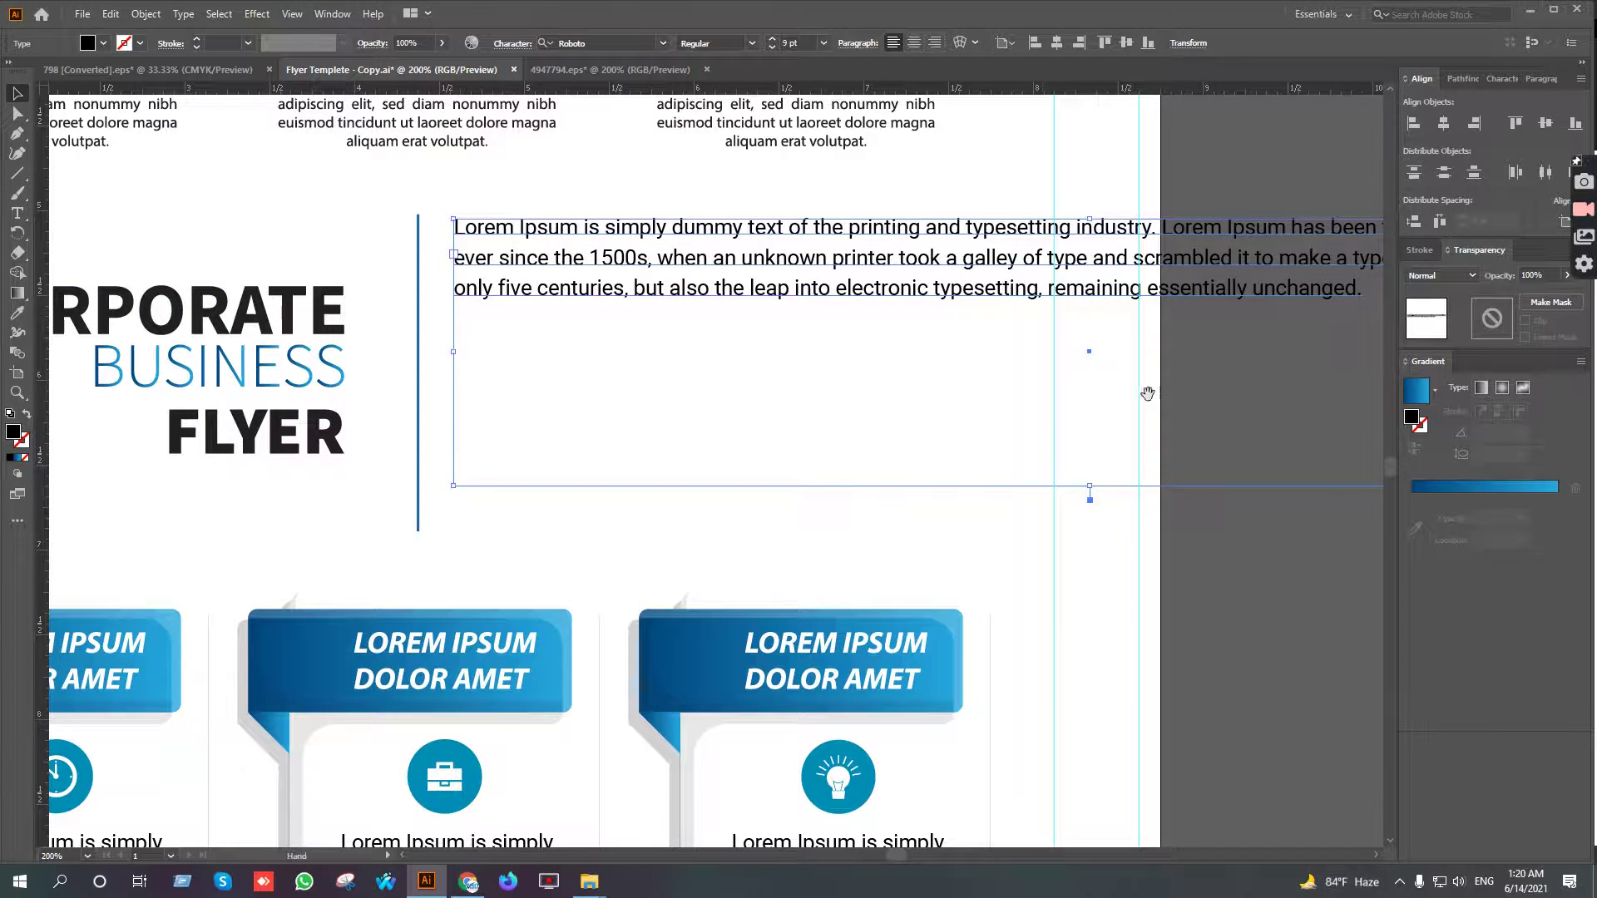
pyautogui.moveTo(1148, 393); pyautogui.dragTo(757, 411)
pyautogui.scroll(-1, 757, 411)
pyautogui.moveTo(1198, 382); pyautogui.dragTo(693, 378)
pyautogui.hscroll(-2, 598, 435)
# Remove the paragraph's text after "galley of type and scrambled" and shorten its frame to fit the four remaining lines
pyautogui.click(16, 213)
pyautogui.moveTo(607, 355); pyautogui.dragTo(781, 412)
pyautogui.press('BackSpace')
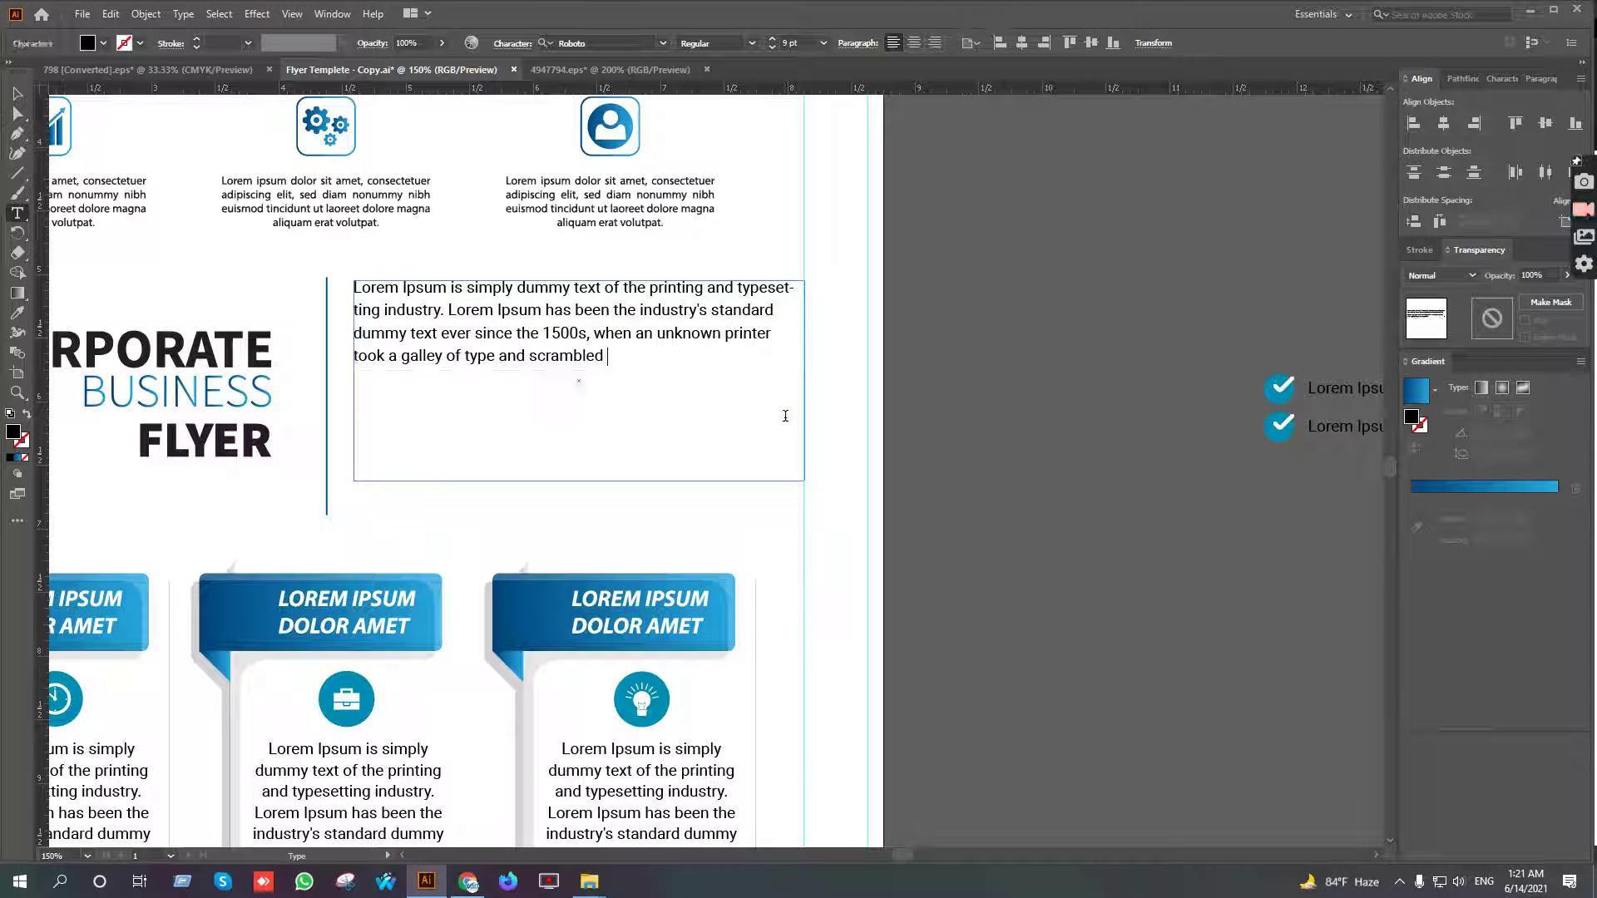
pyautogui.click(18, 92)
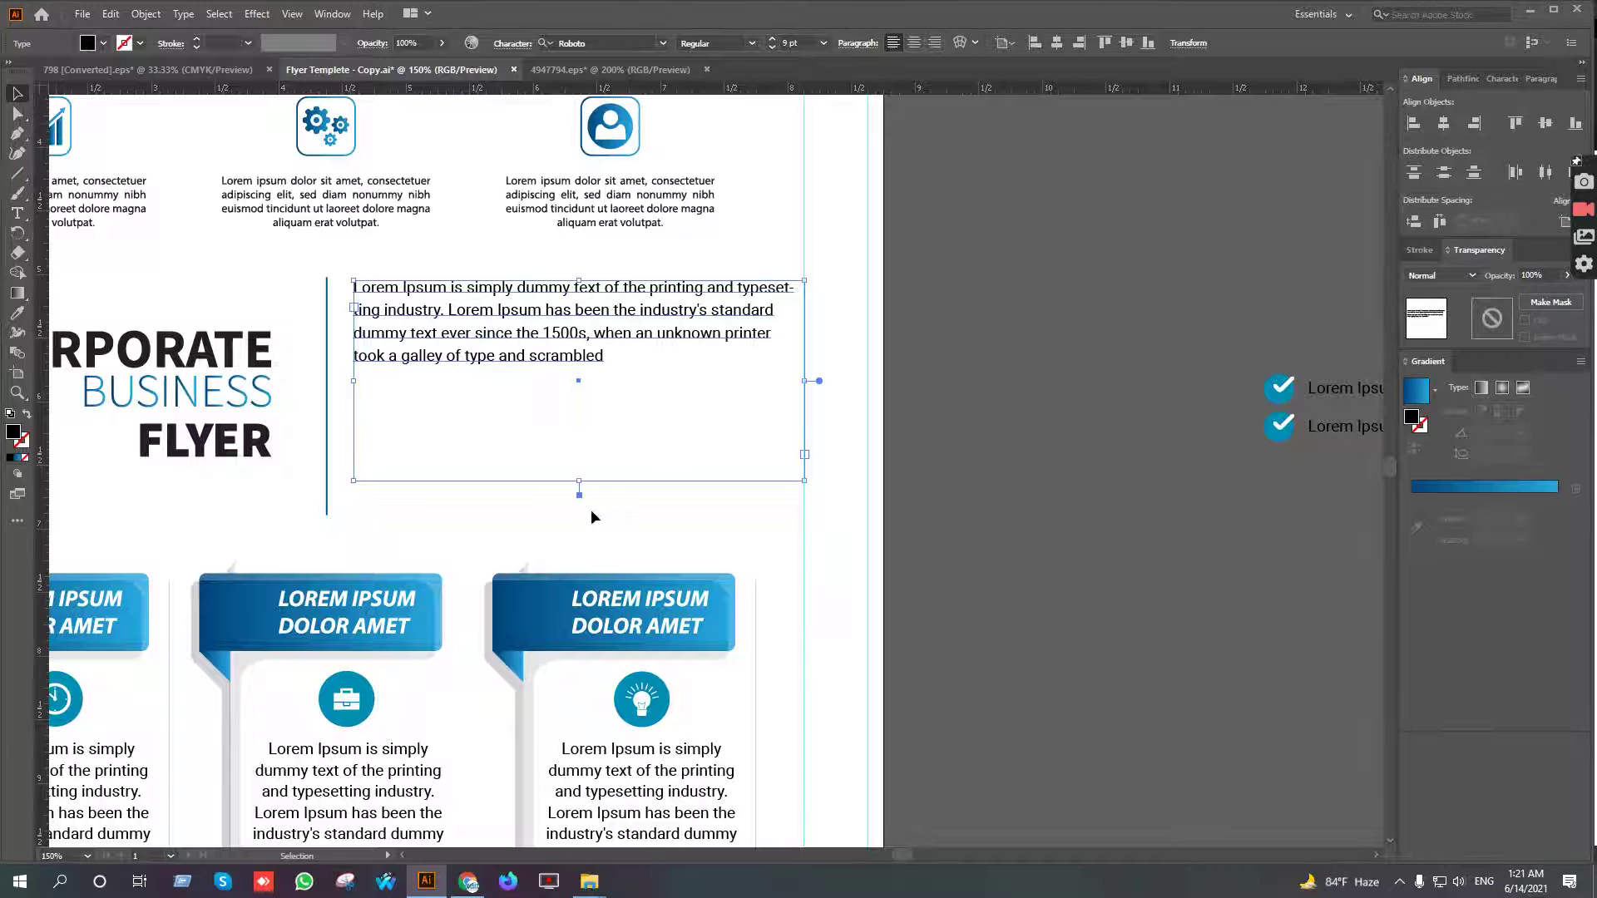
pyautogui.moveTo(577, 480); pyautogui.dragTo(760, 462)
pyautogui.click(612, 481)
# Ungroup the two check-marked text rows beside the artboard and move the lower row down to widen the gap
pyautogui.scroll(-1, 844, 468)
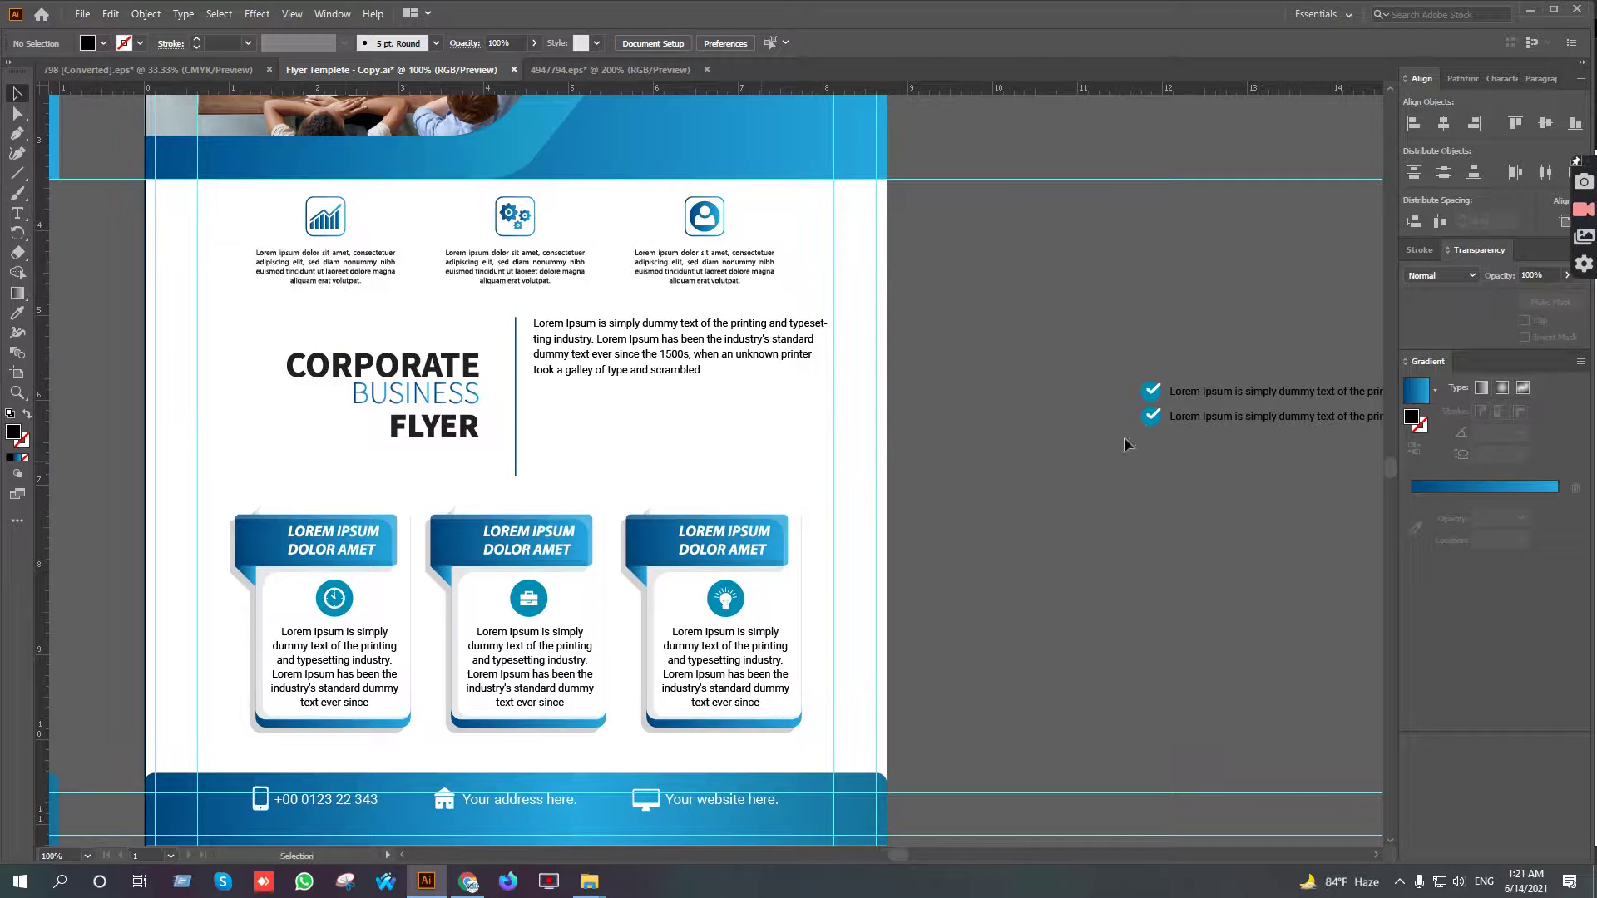
pyautogui.moveTo(1210, 431); pyautogui.dragTo(747, 417)
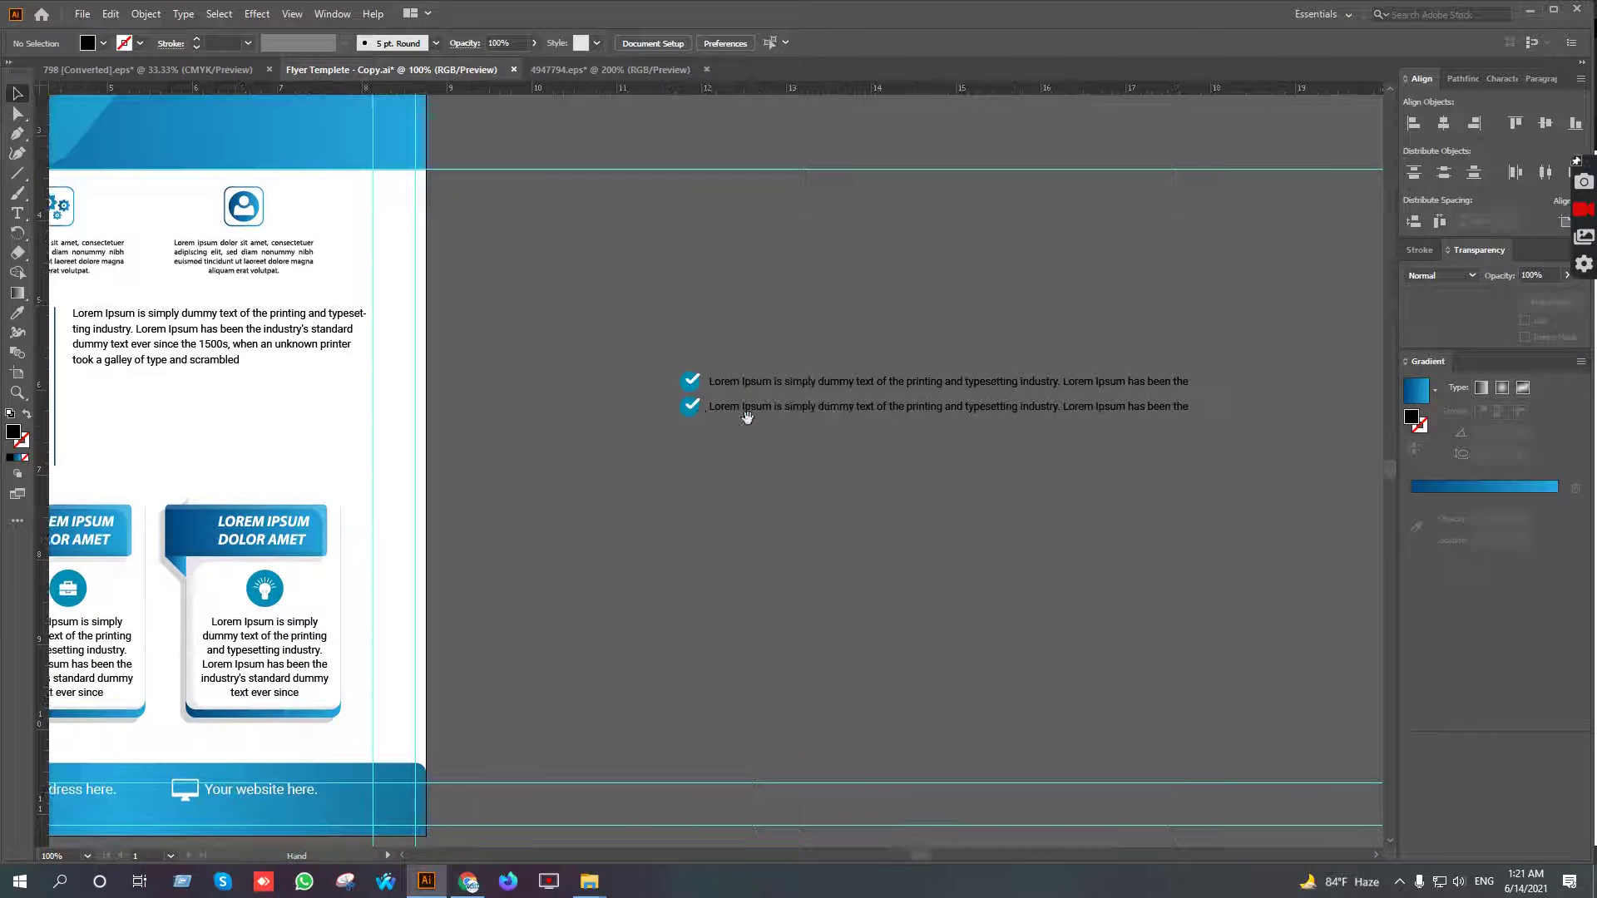
pyautogui.rightClick(790, 406)
pyautogui.click(841, 524)
pyautogui.click(826, 453)
pyautogui.scroll(2, 825, 450)
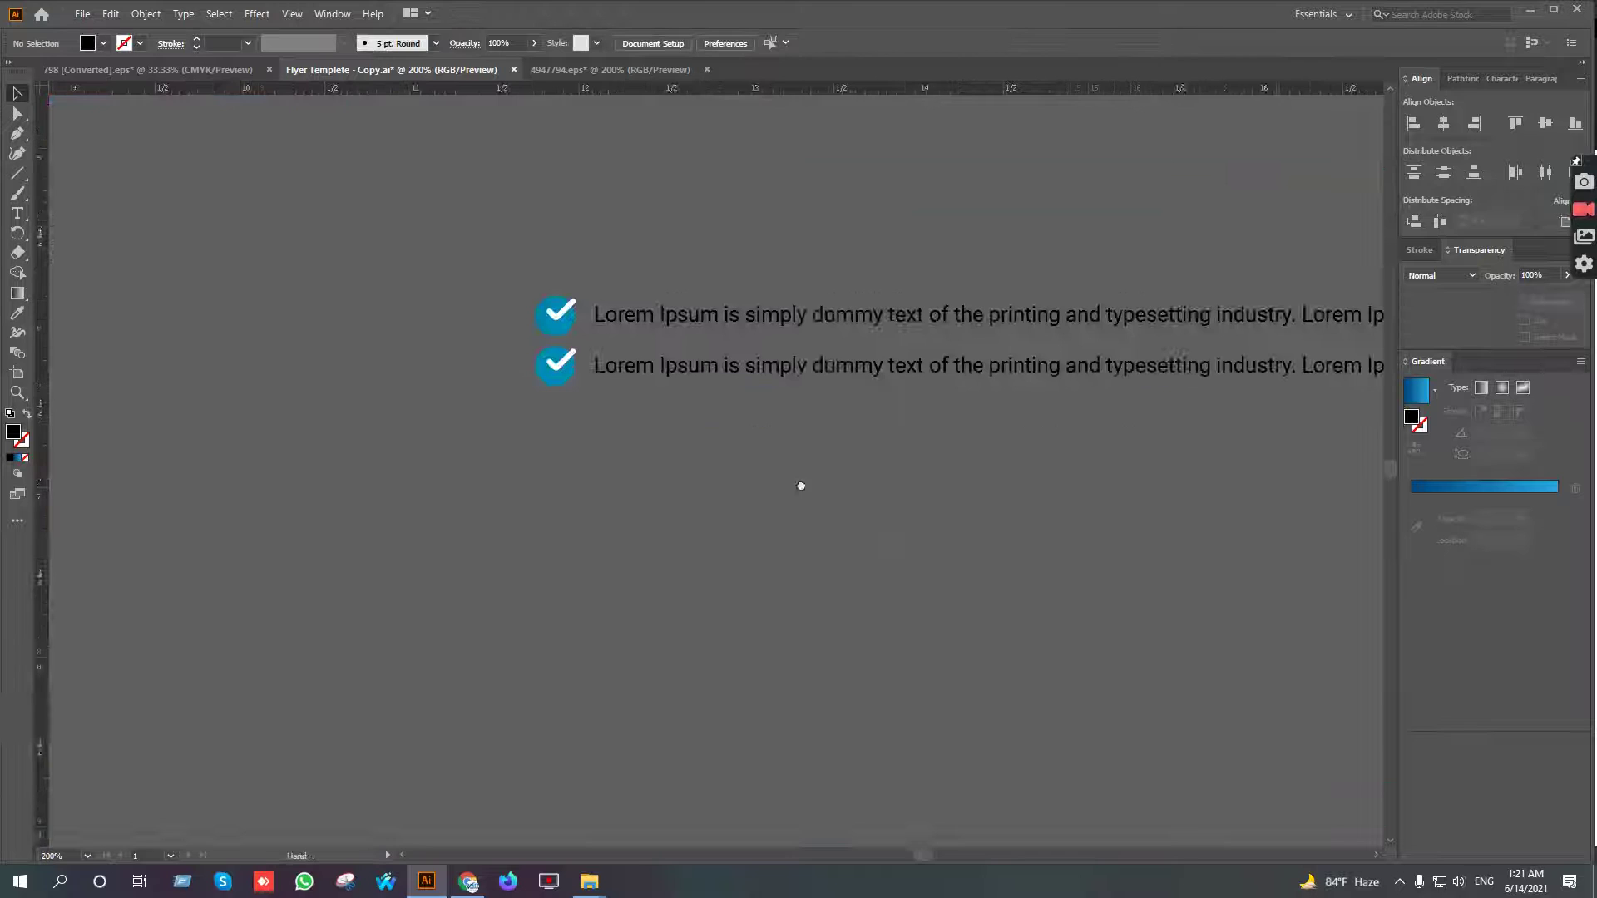
pyautogui.moveTo(477, 325); pyautogui.dragTo(480, 325)
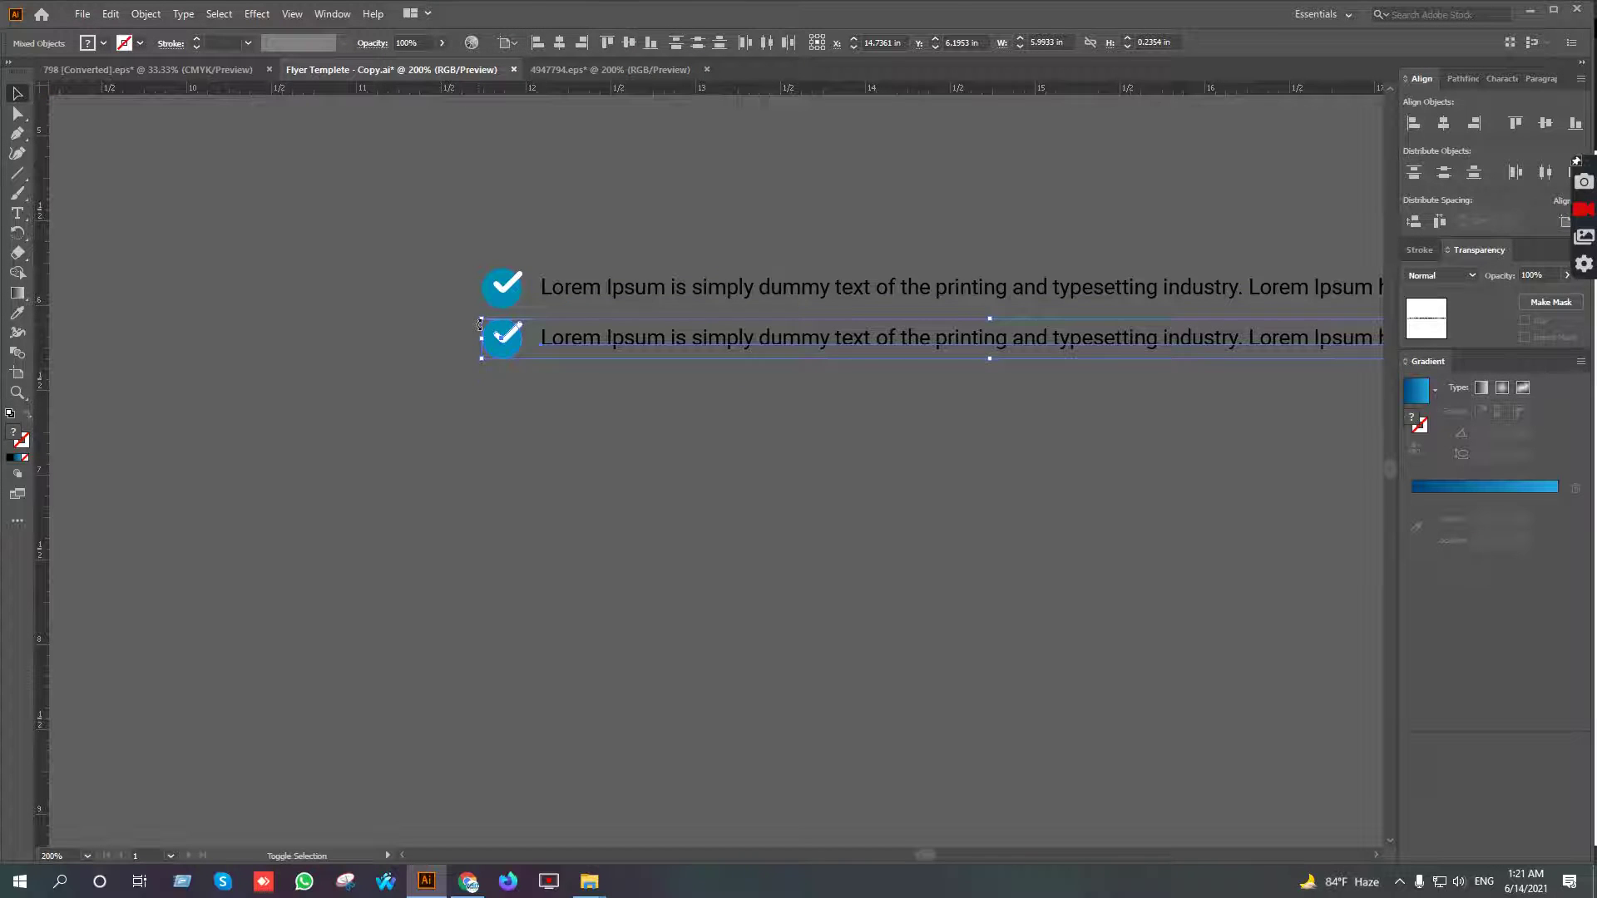
pyautogui.hotkey('shift', 'Down')
pyautogui.hotkey('shift', 'Down')
# Break both check-marked texts onto a second line after "printing and"
pyautogui.hscroll(3, 118, 203)
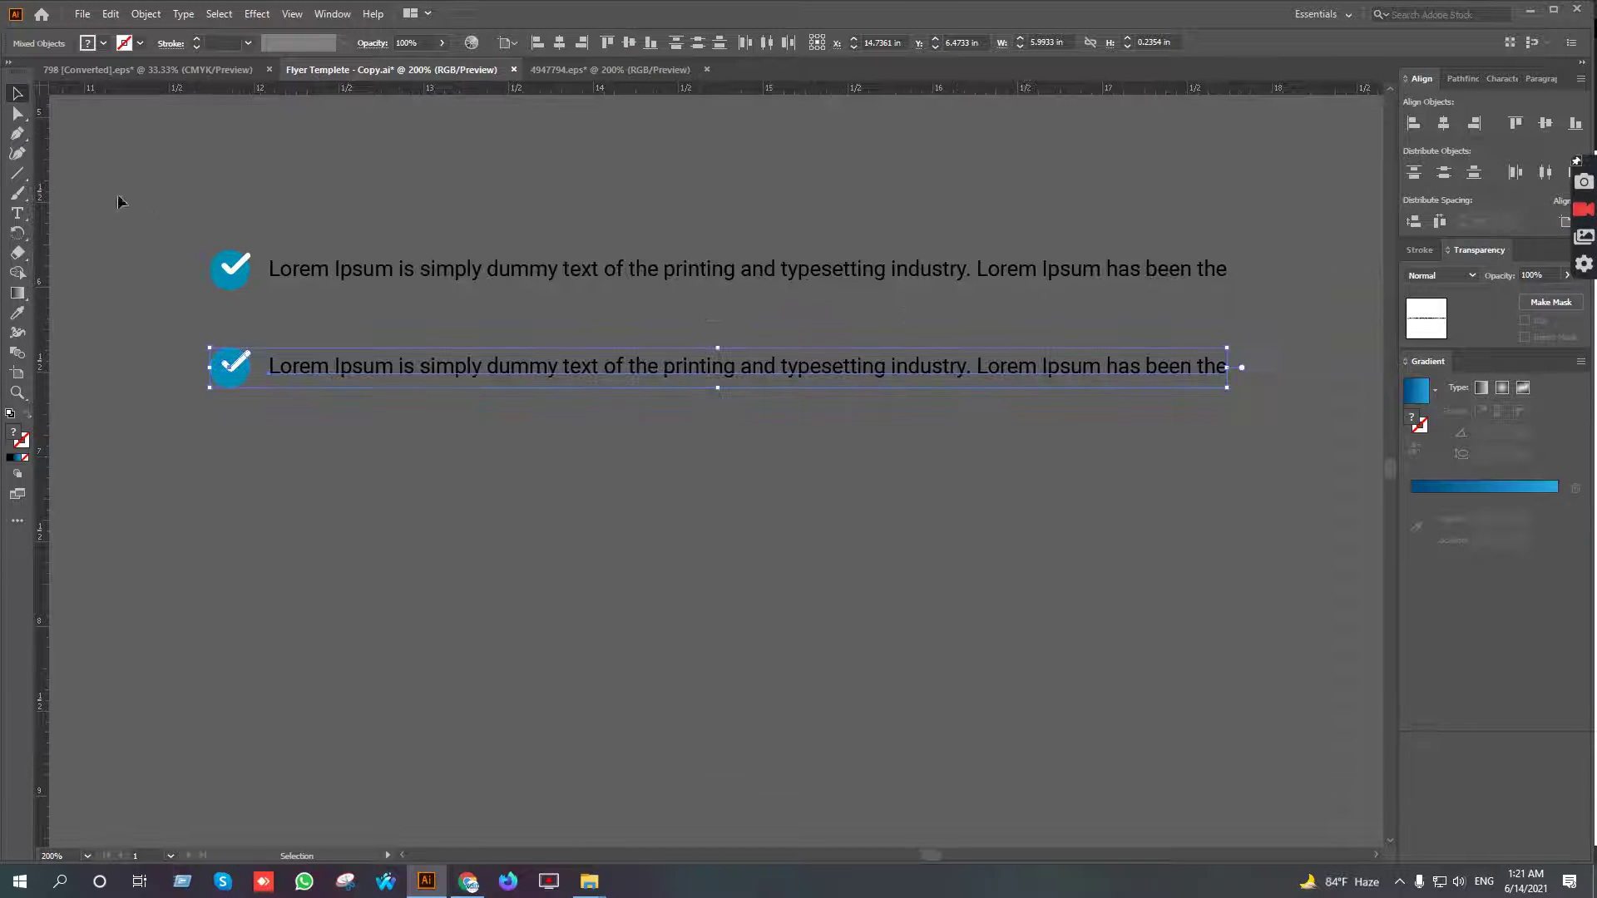
pyautogui.click(18, 212)
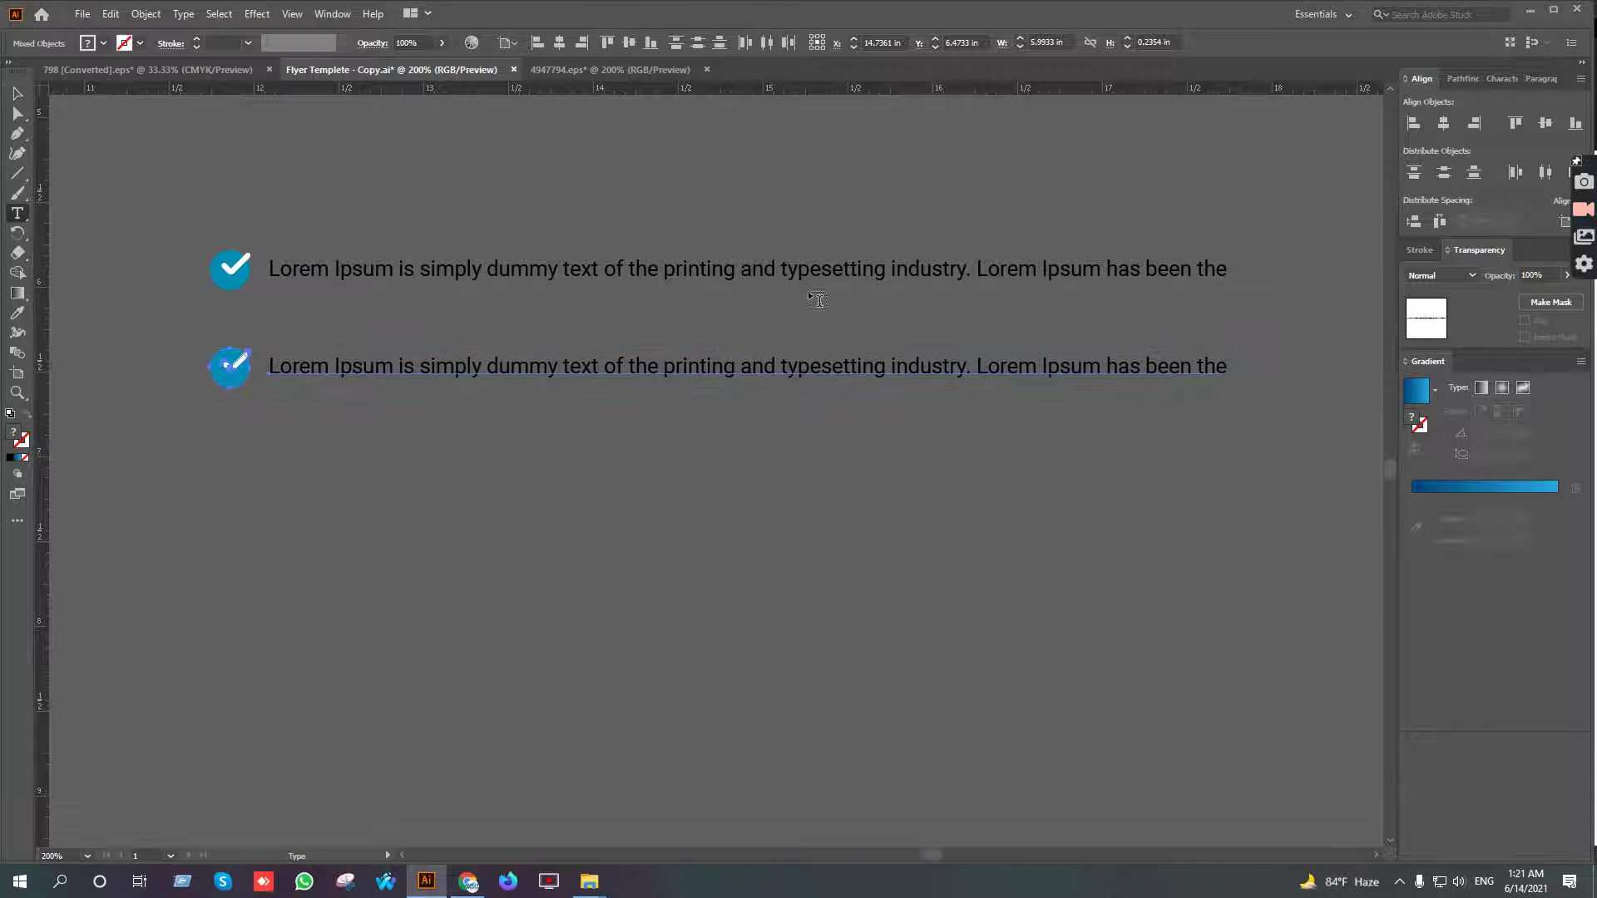
pyautogui.click(746, 268)
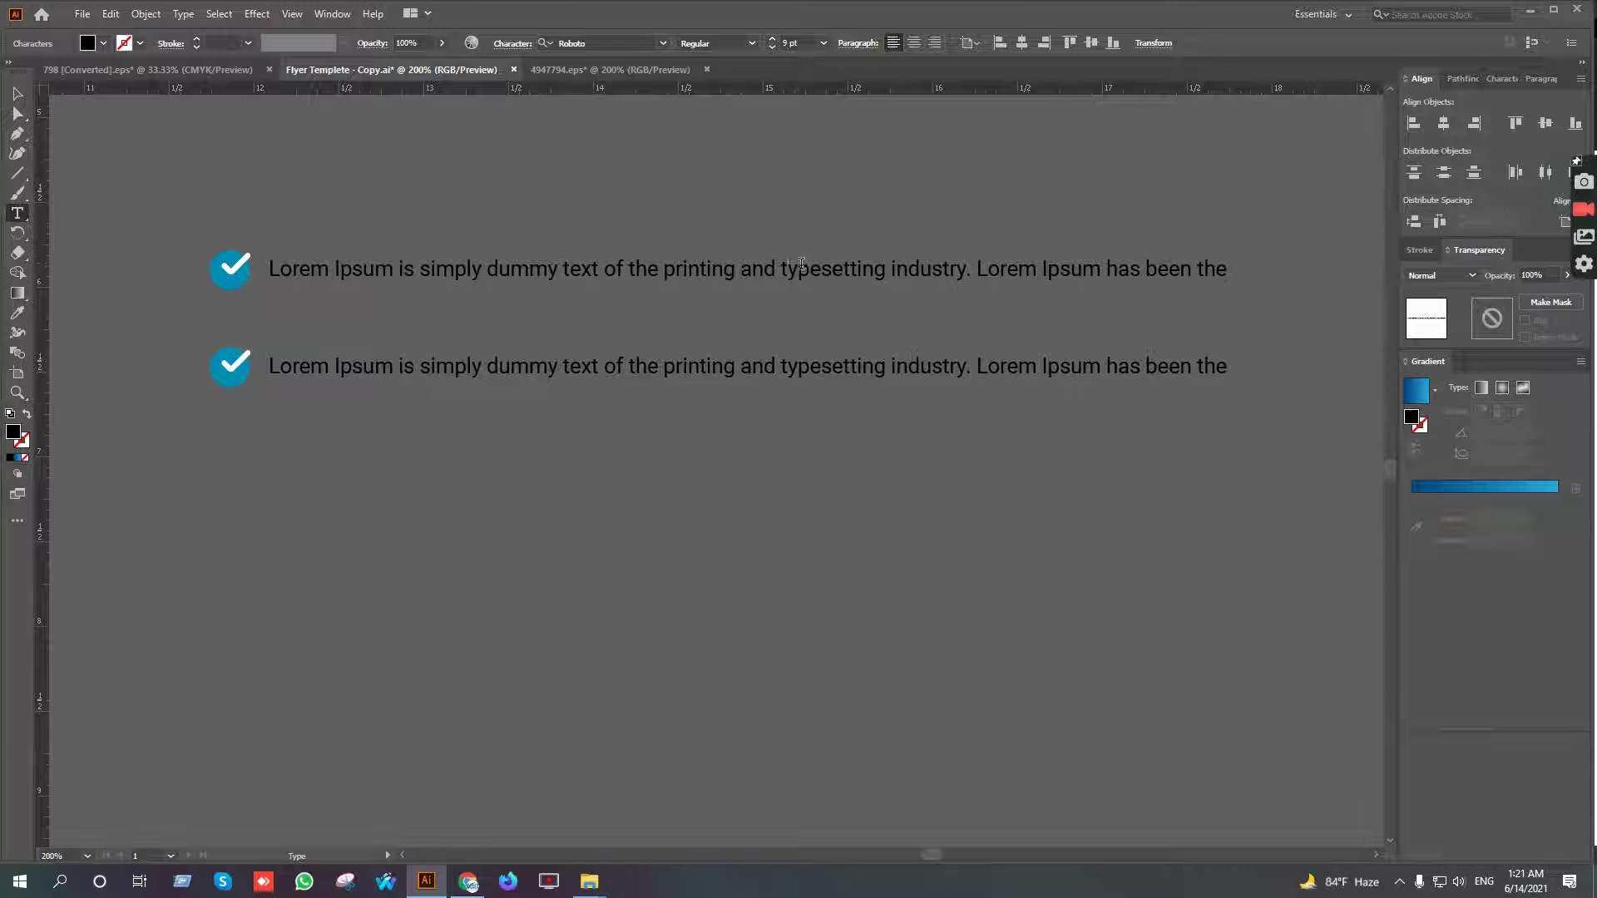
pyautogui.press('Return')
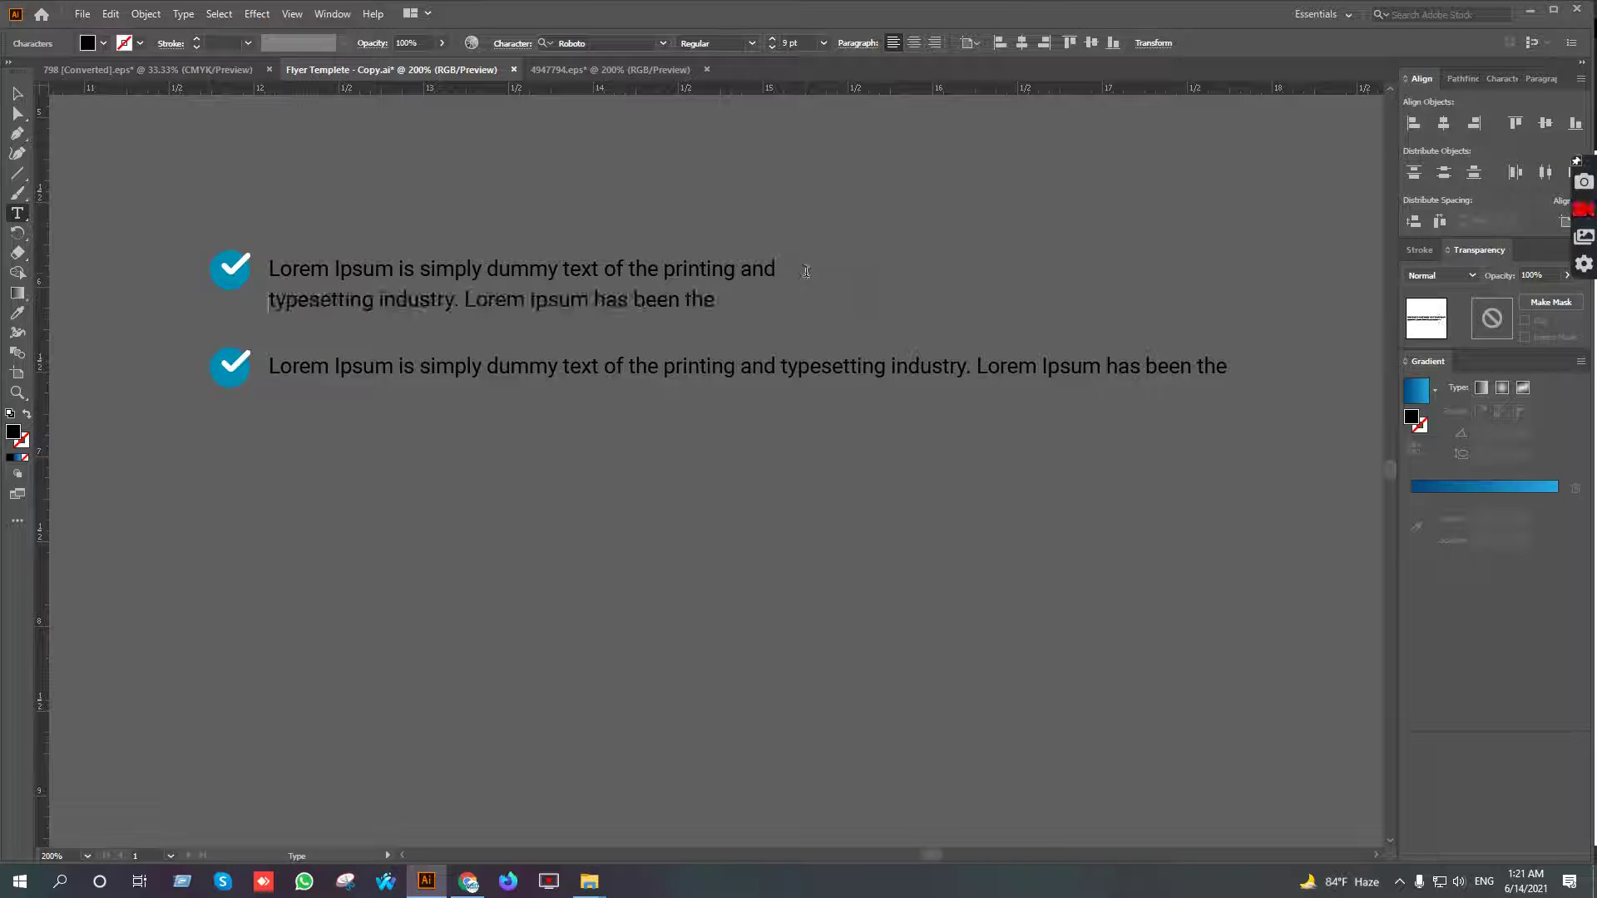
pyautogui.press('Escape')
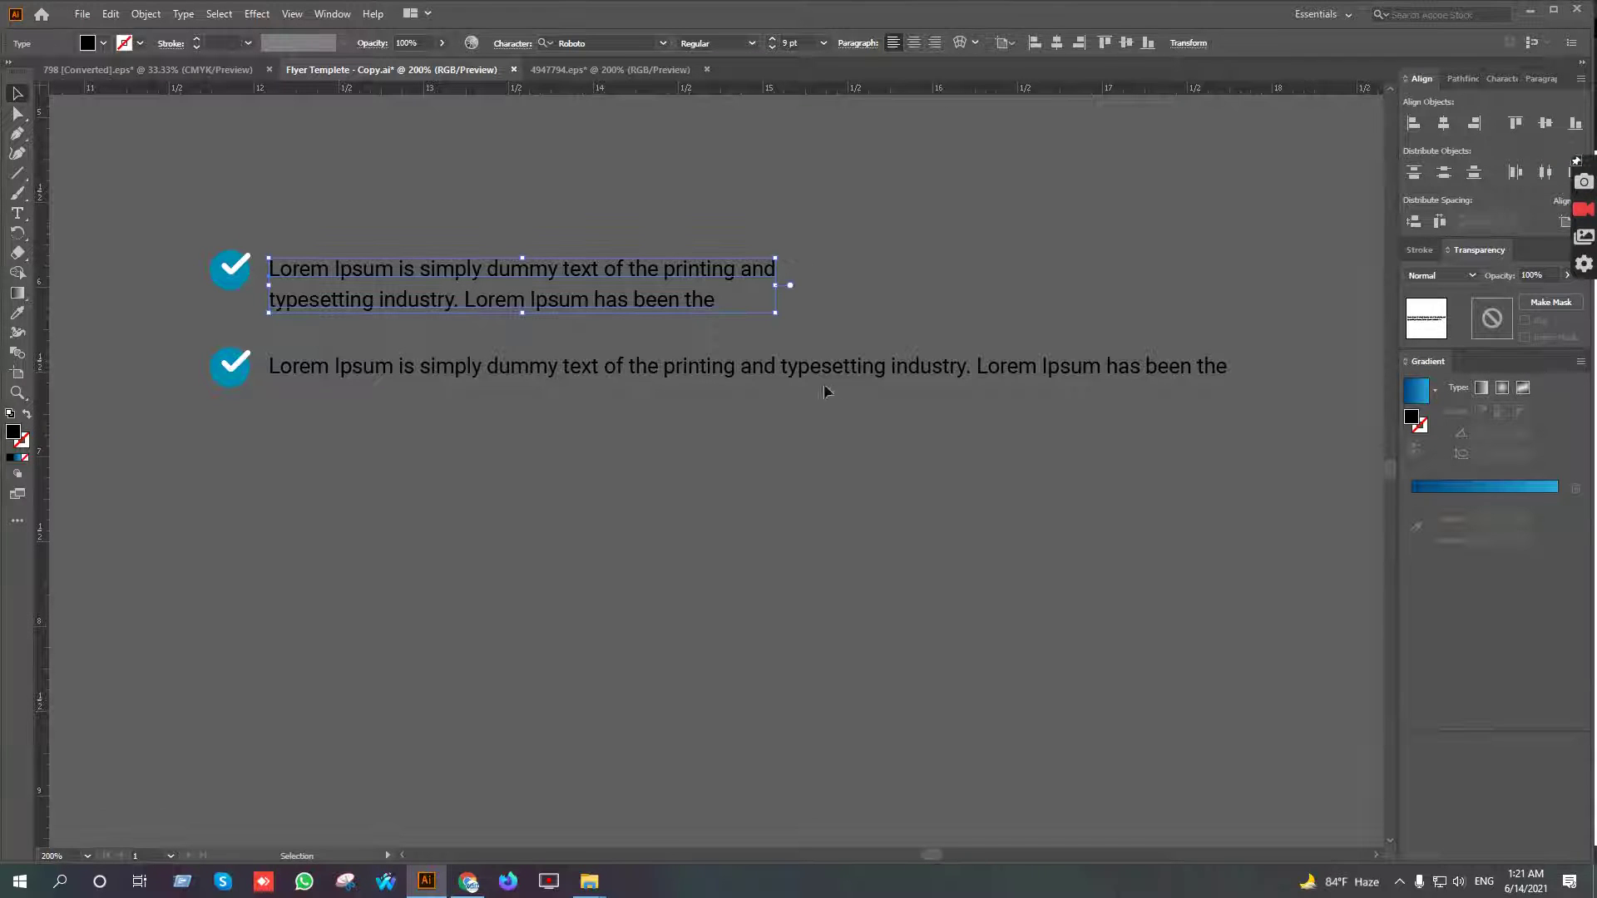
pyautogui.click(24, 218)
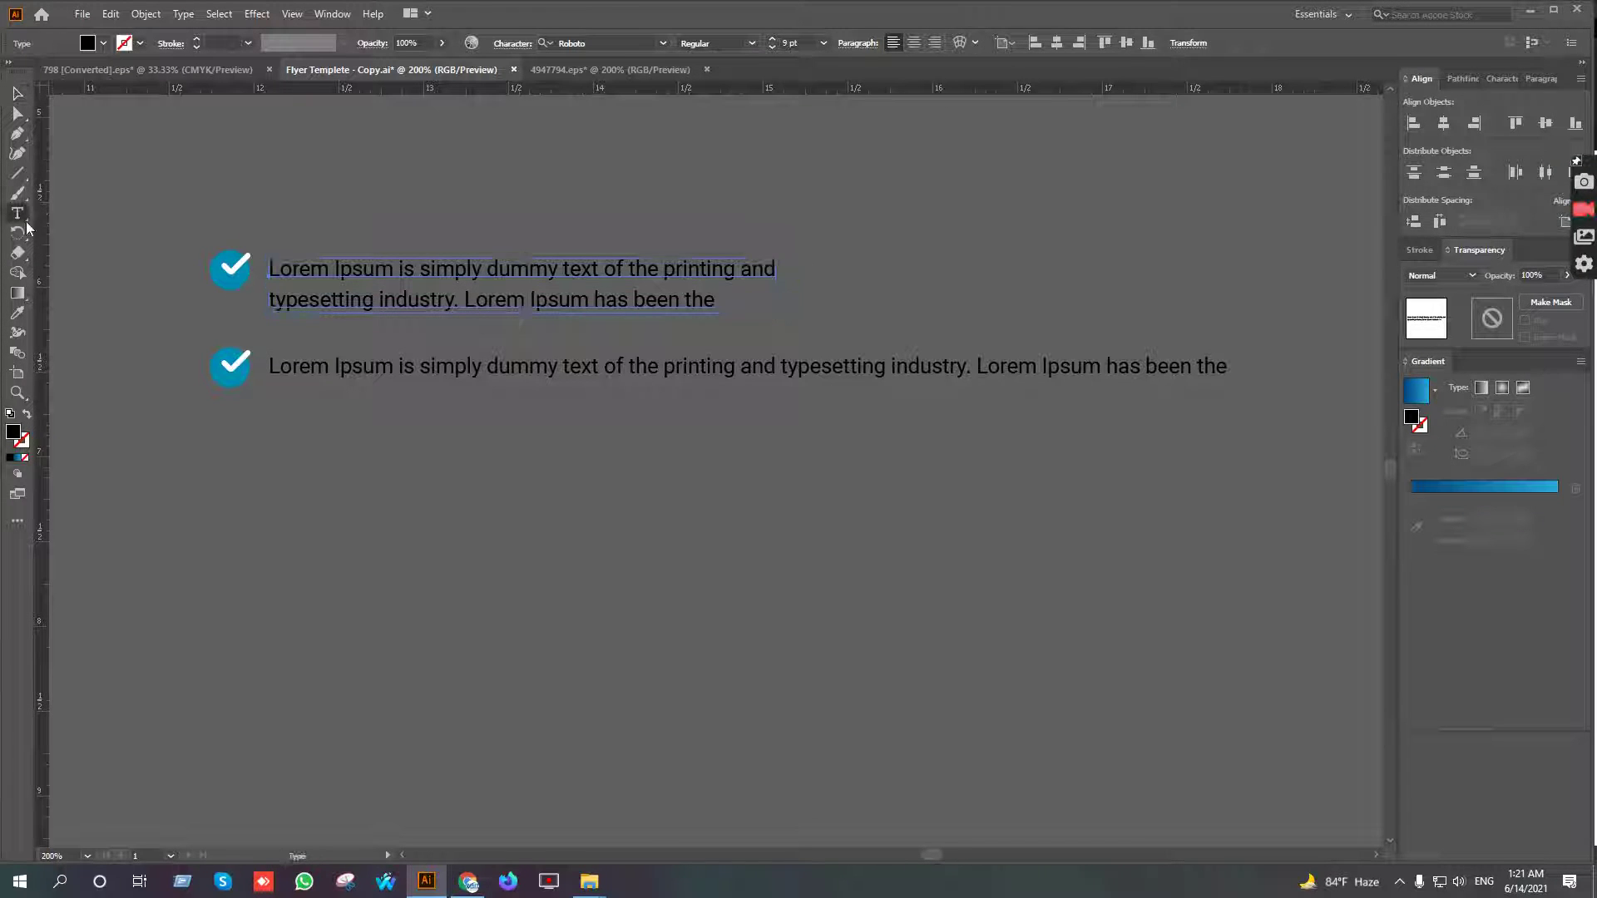
pyautogui.click(805, 364)
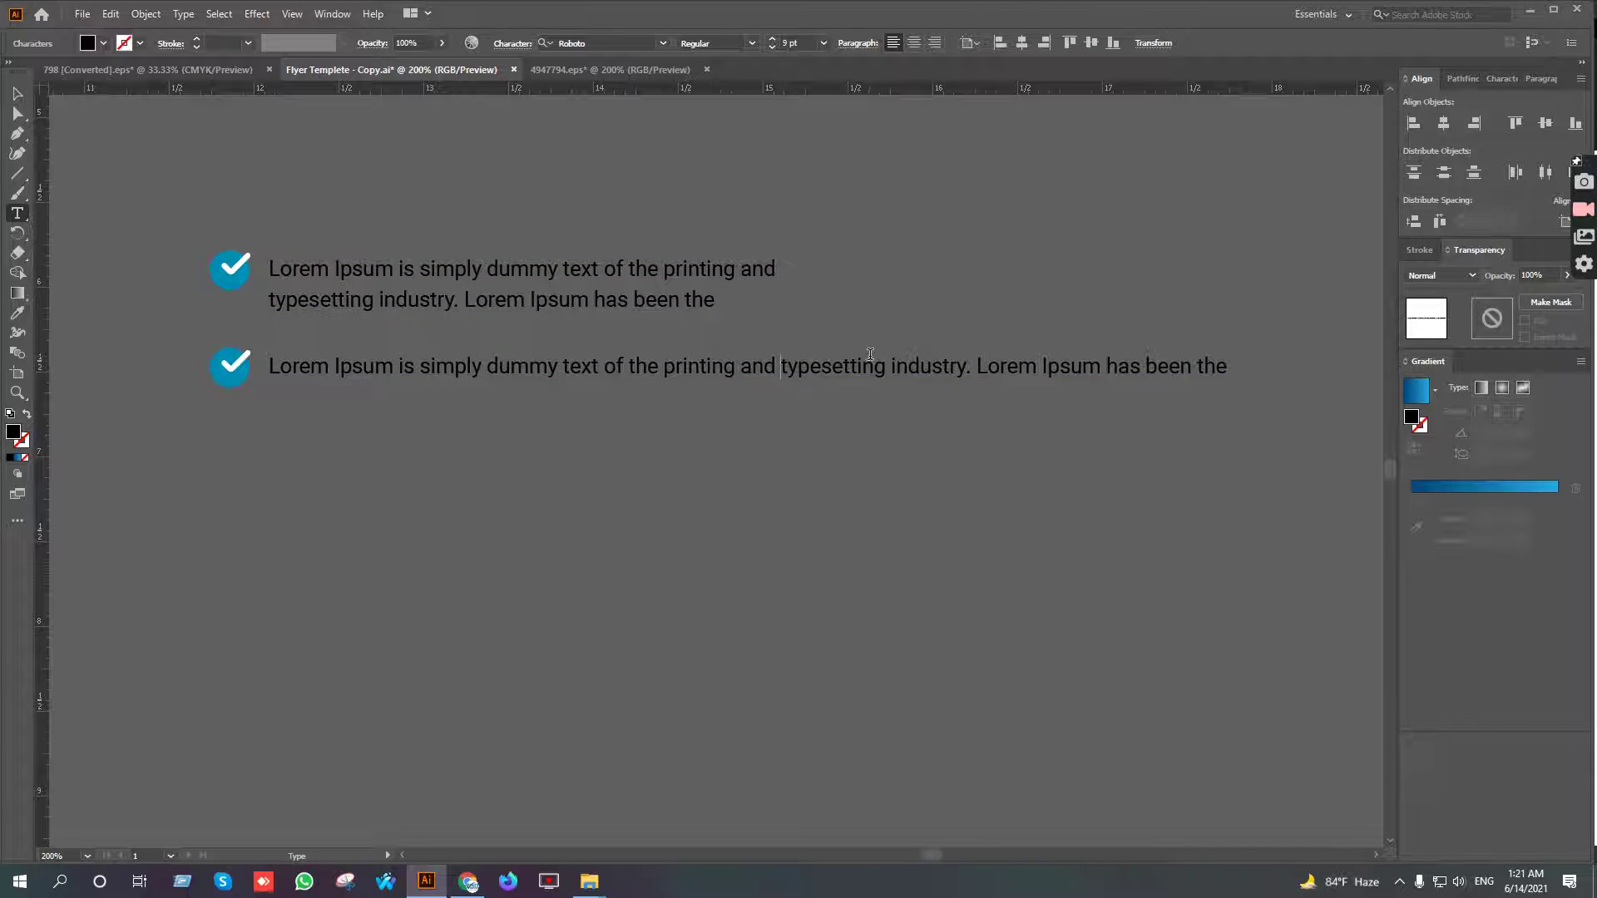
pyautogui.press('Return')
pyautogui.click(17, 93)
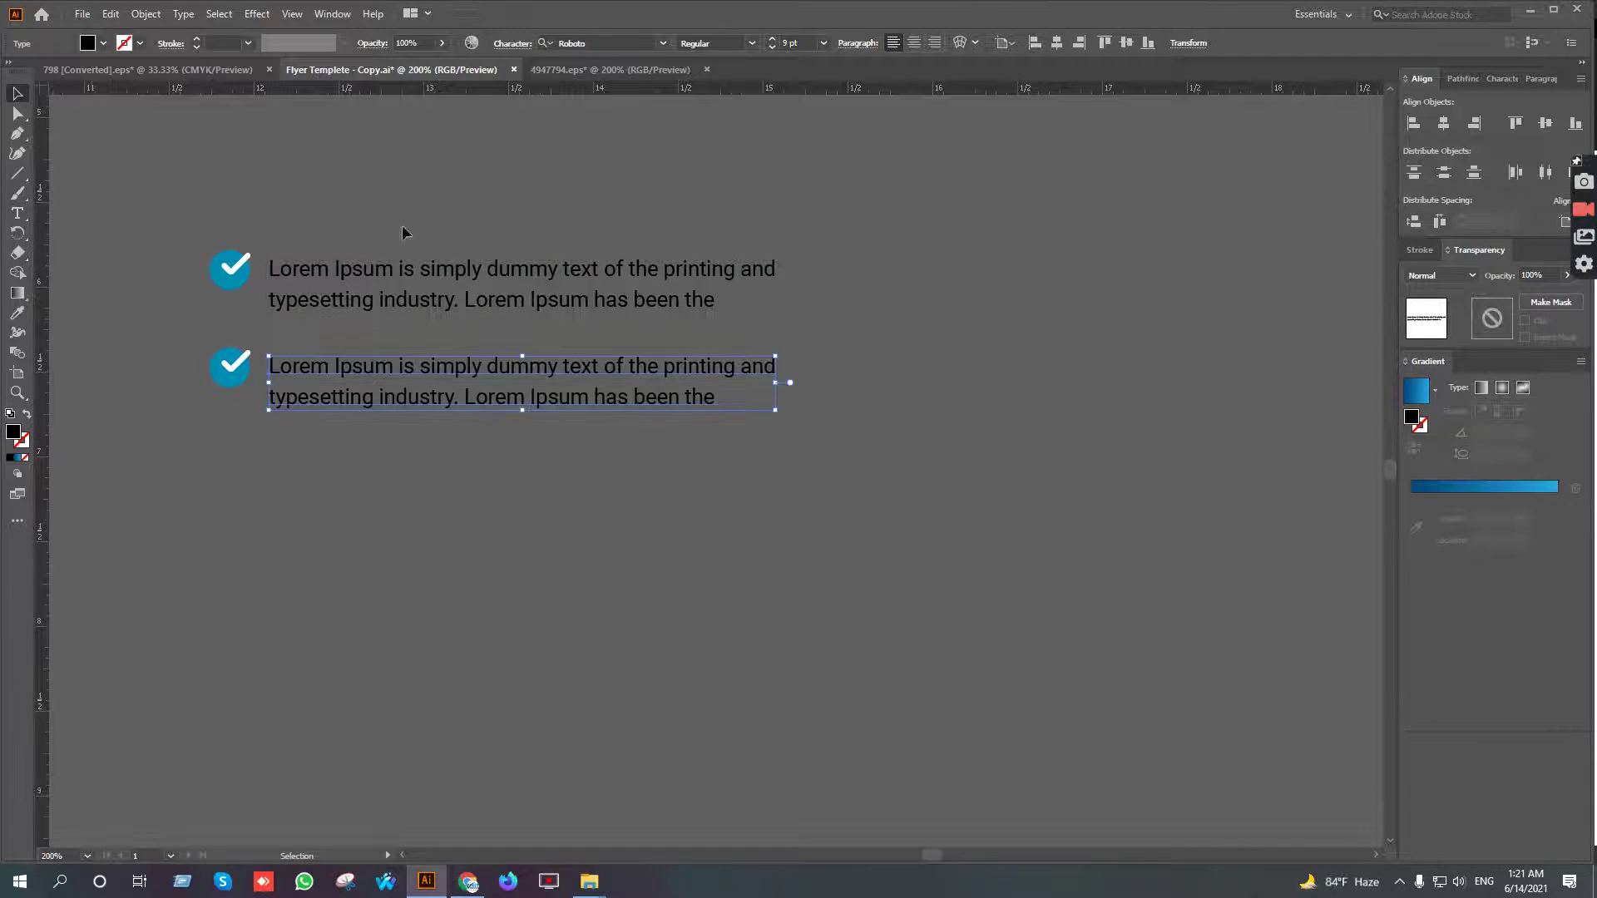
# Align the check icon vertically with the center of its two-line text in each row, and group each row
pyautogui.click(404, 232)
pyautogui.moveTo(149, 234); pyautogui.dragTo(421, 279)
pyautogui.click(583, 337)
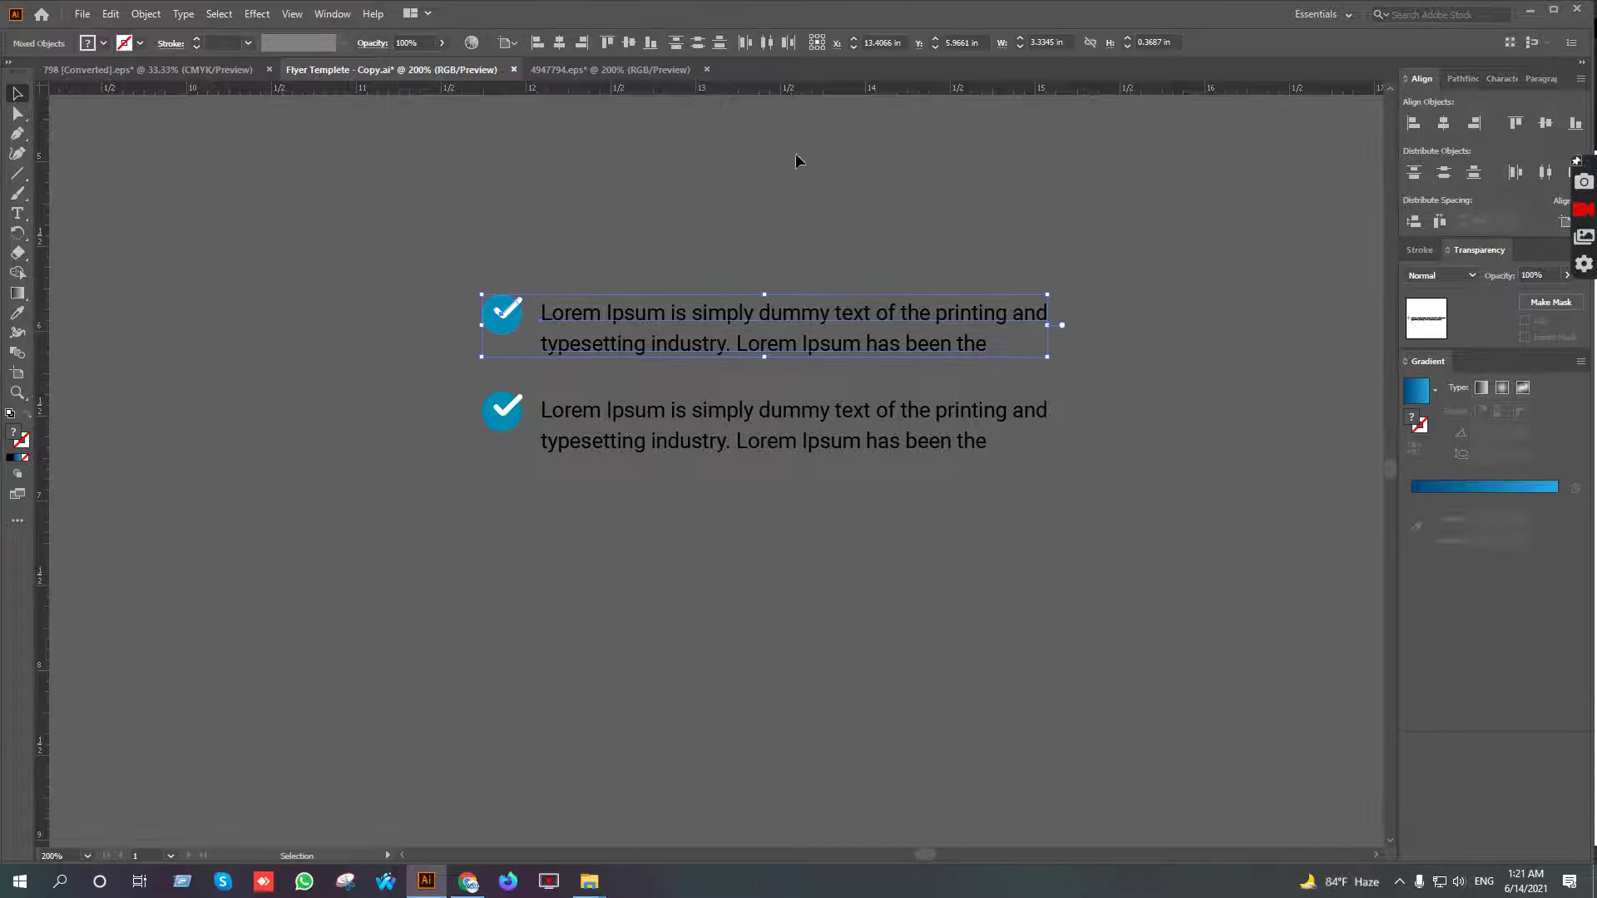
pyautogui.click(509, 42)
pyautogui.click(540, 74)
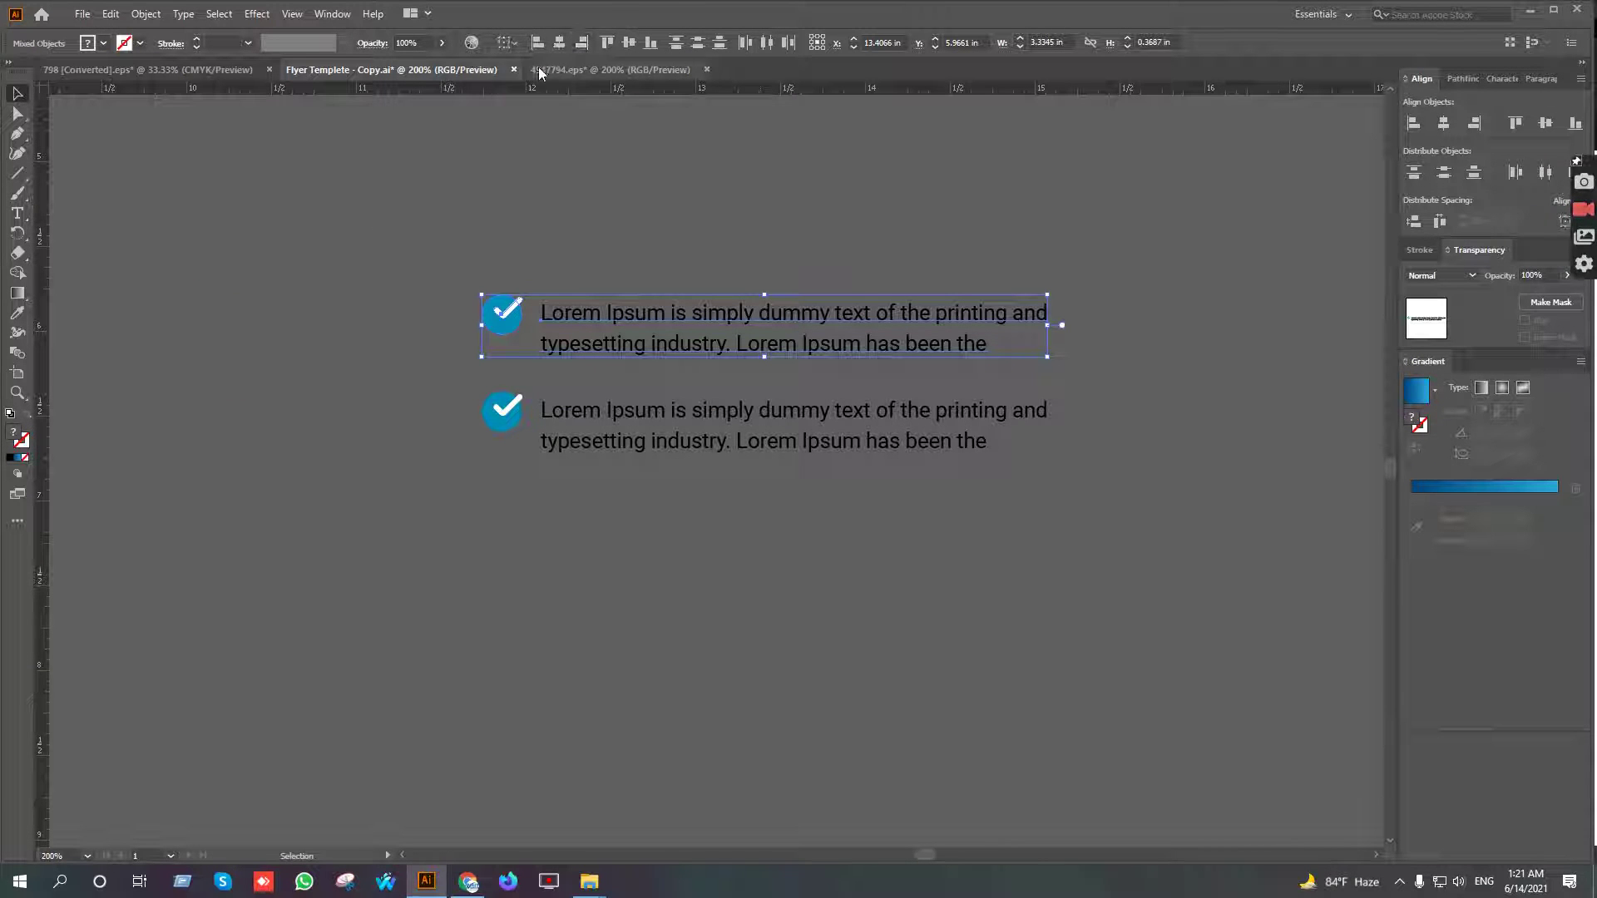
pyautogui.click(614, 48)
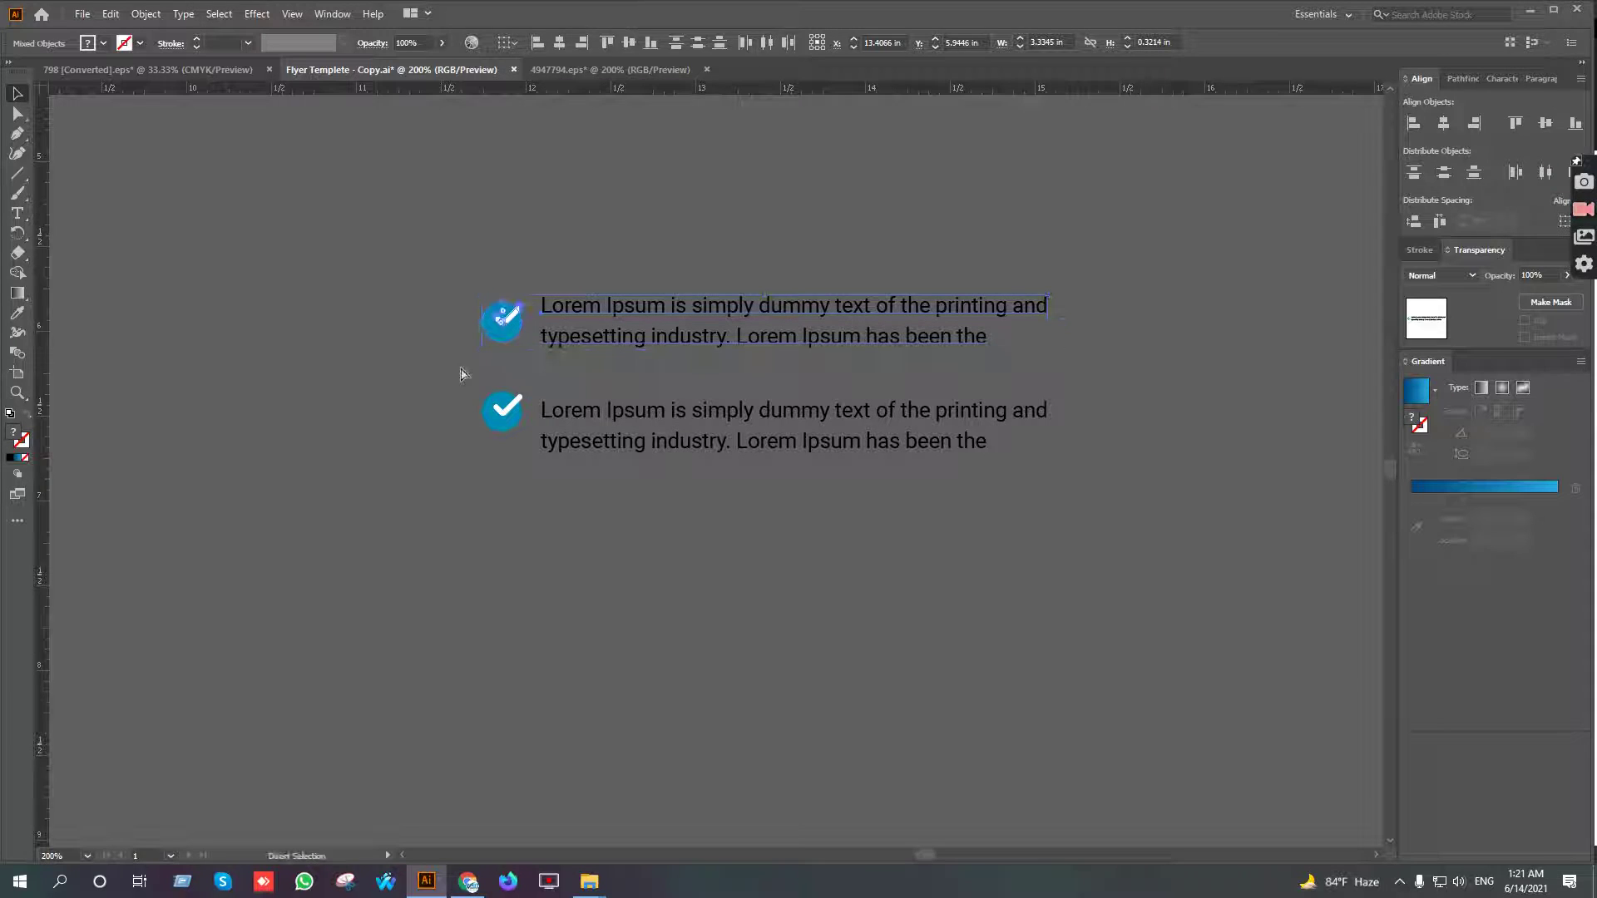
pyautogui.hotkey('ctrl', 'g')
pyautogui.moveTo(427, 388); pyautogui.dragTo(584, 436)
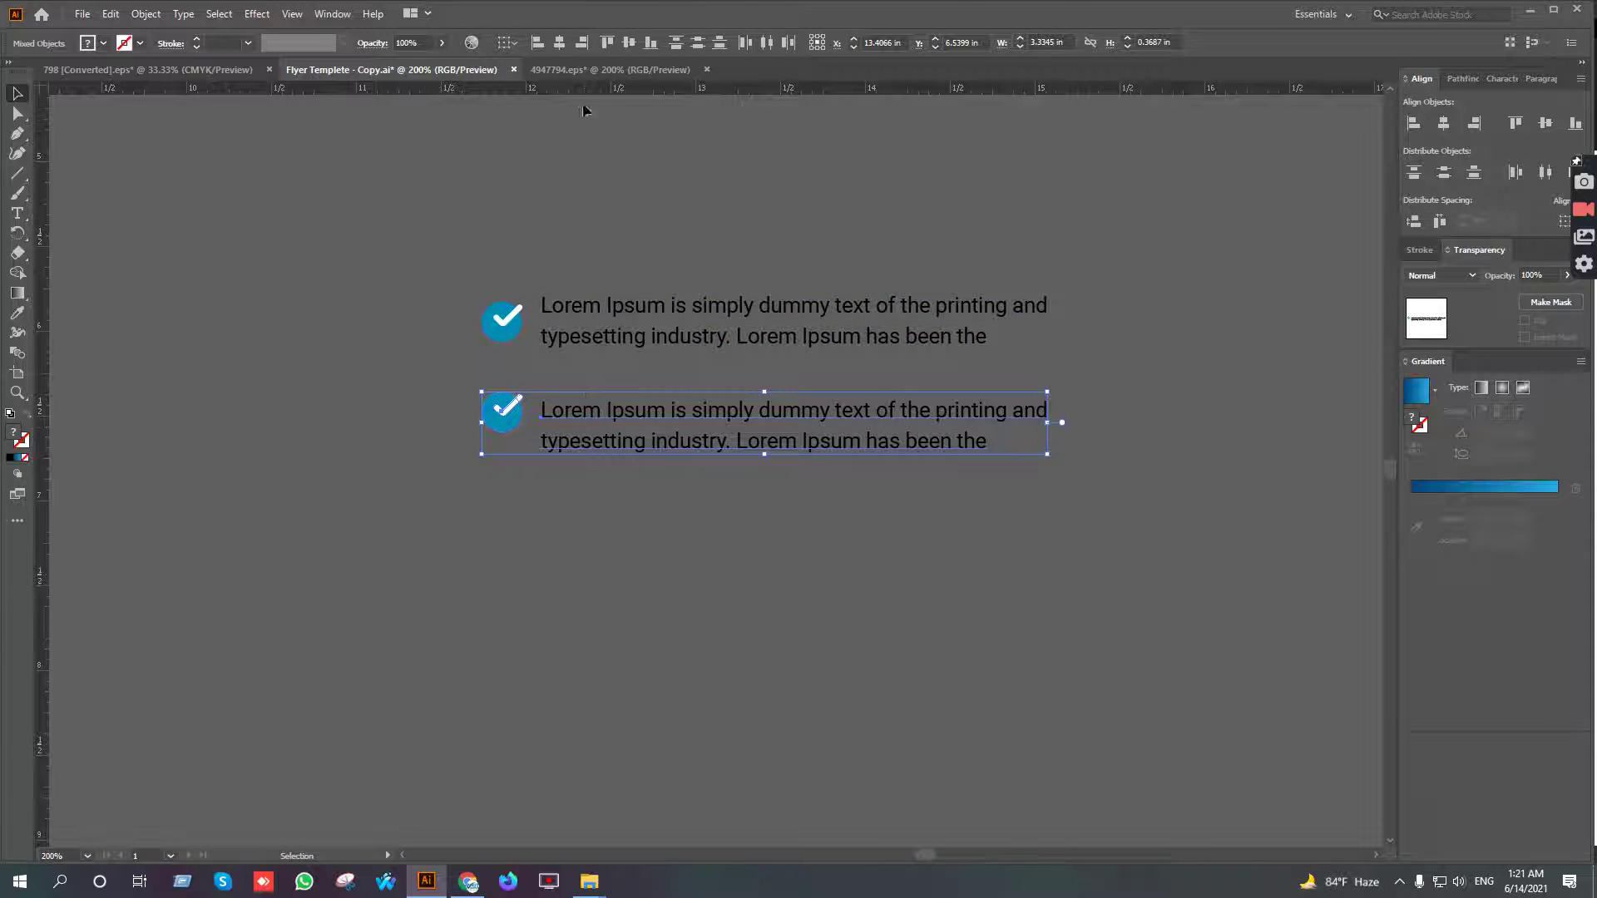
pyautogui.click(623, 44)
pyautogui.hotkey('ctrl', 'g')
# Move both check-marked rows onto the flyer, beneath the paragraph beside the divider line
pyautogui.scroll(-2, 620, 327)
pyautogui.moveTo(462, 344); pyautogui.dragTo(716, 386)
pyautogui.keyDown('shift'); pyautogui.click(932, 376); pyautogui.keyUp('shift')
pyautogui.moveTo(933, 378); pyautogui.dragTo(538, 409)
pyautogui.moveTo(538, 410); pyautogui.dragTo(736, 400)
pyautogui.click(865, 420)
pyautogui.scroll(1, 608, 406)
pyautogui.scroll(1, 736, 408)
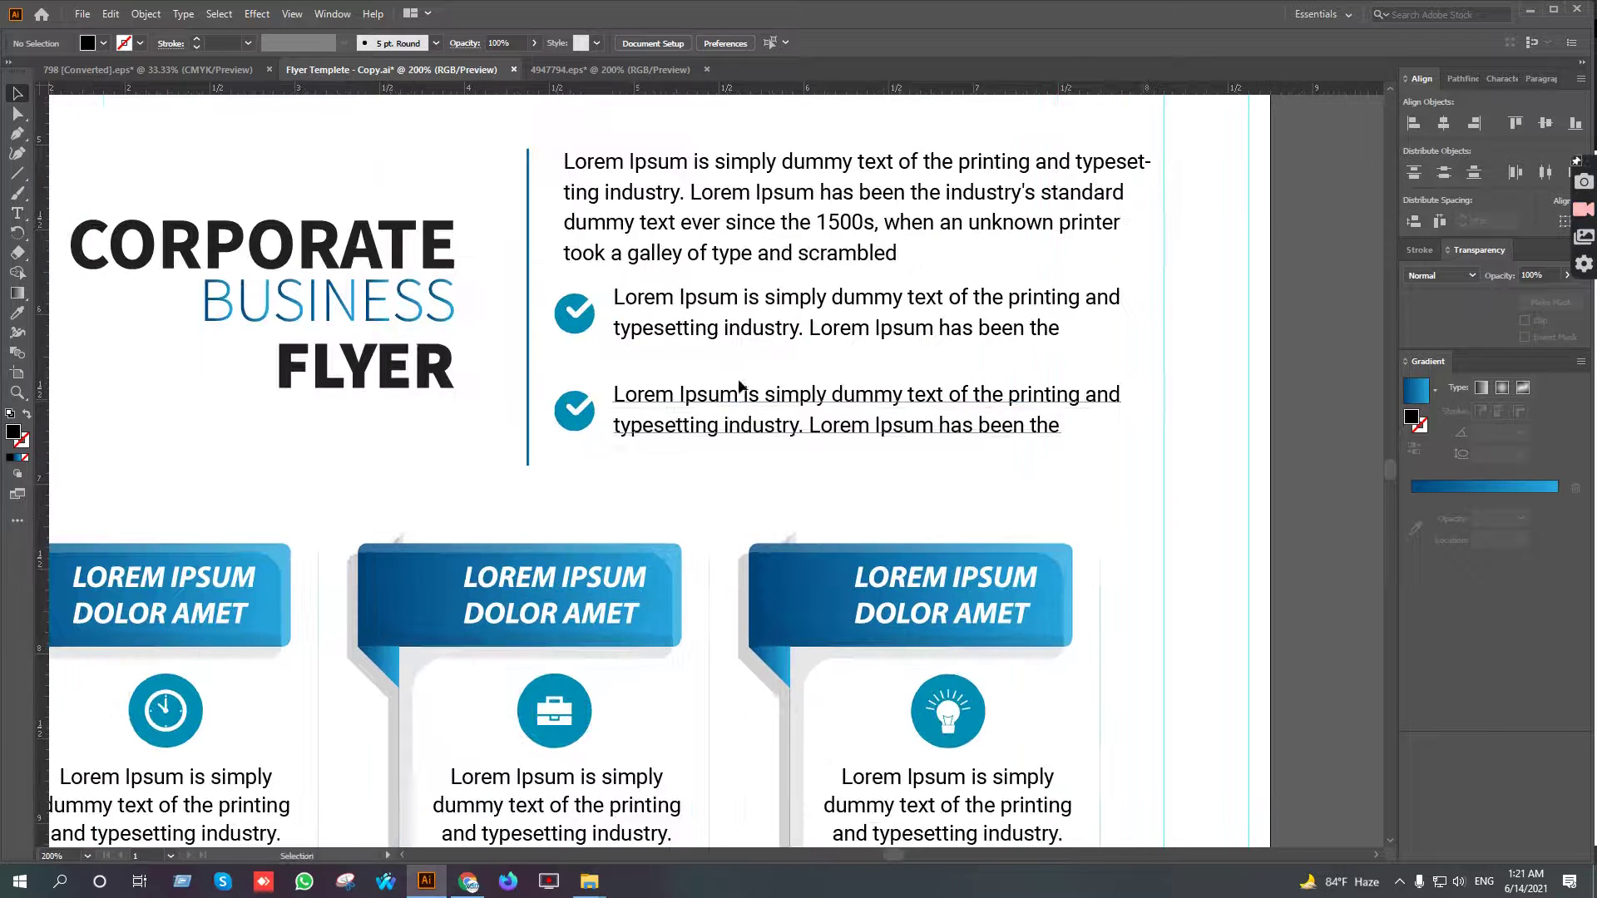
# Nudge the upper check-marked row down, closer to the lower row and clear of the paragraph
pyautogui.rightClick(739, 331)
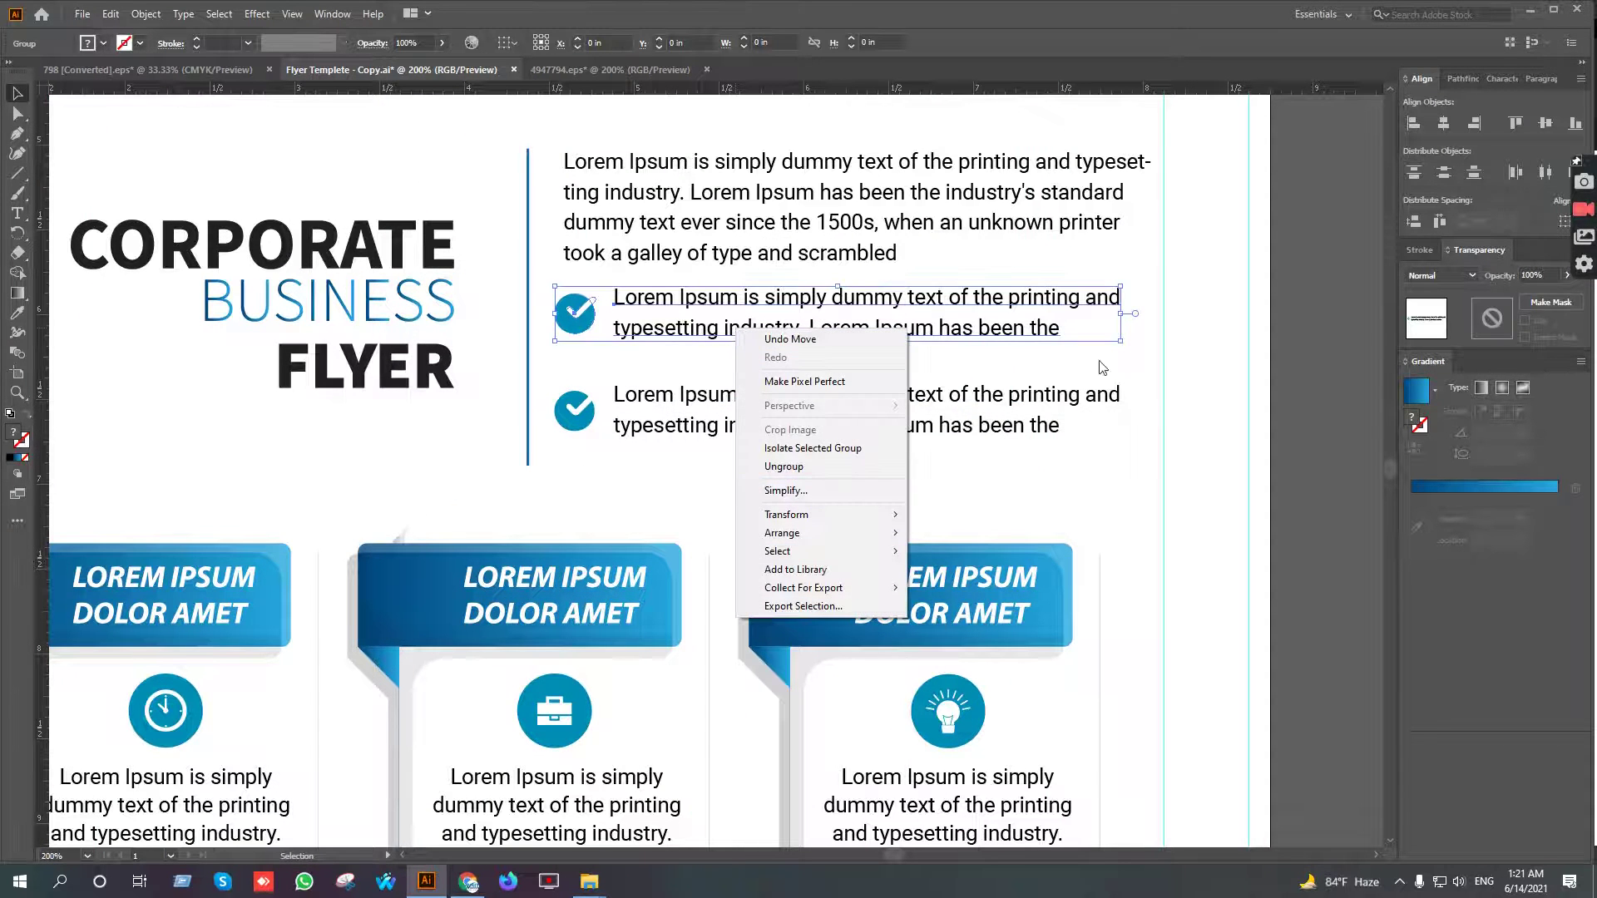
pyautogui.click(1125, 376)
pyautogui.click(1033, 333)
pyautogui.hotkey('shift', 'Down')
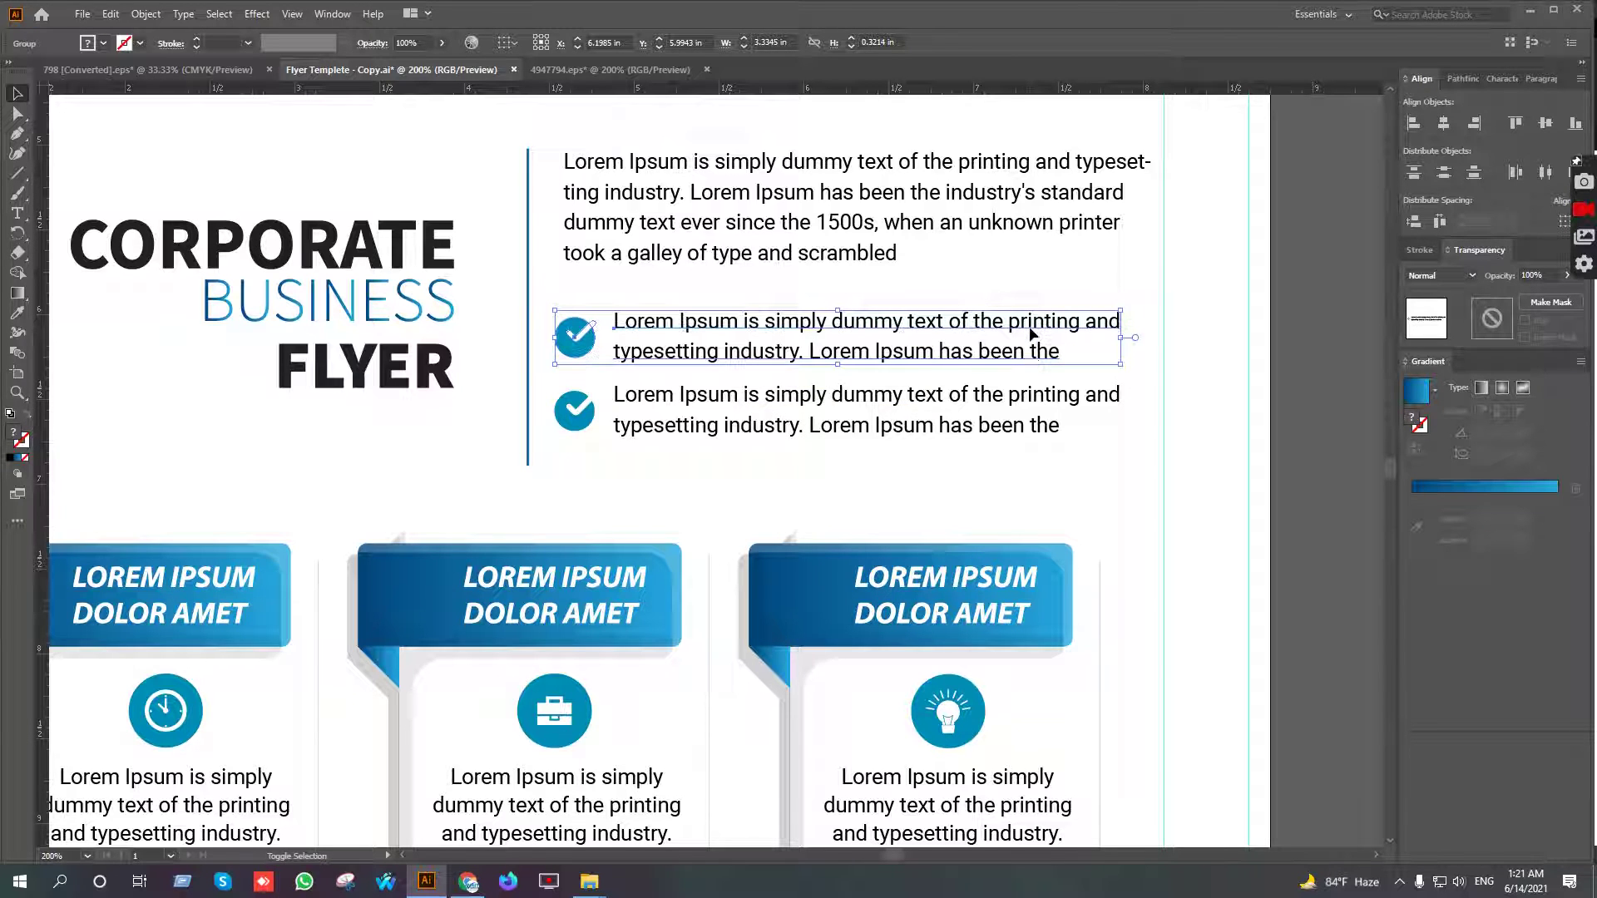
pyautogui.press('Up')
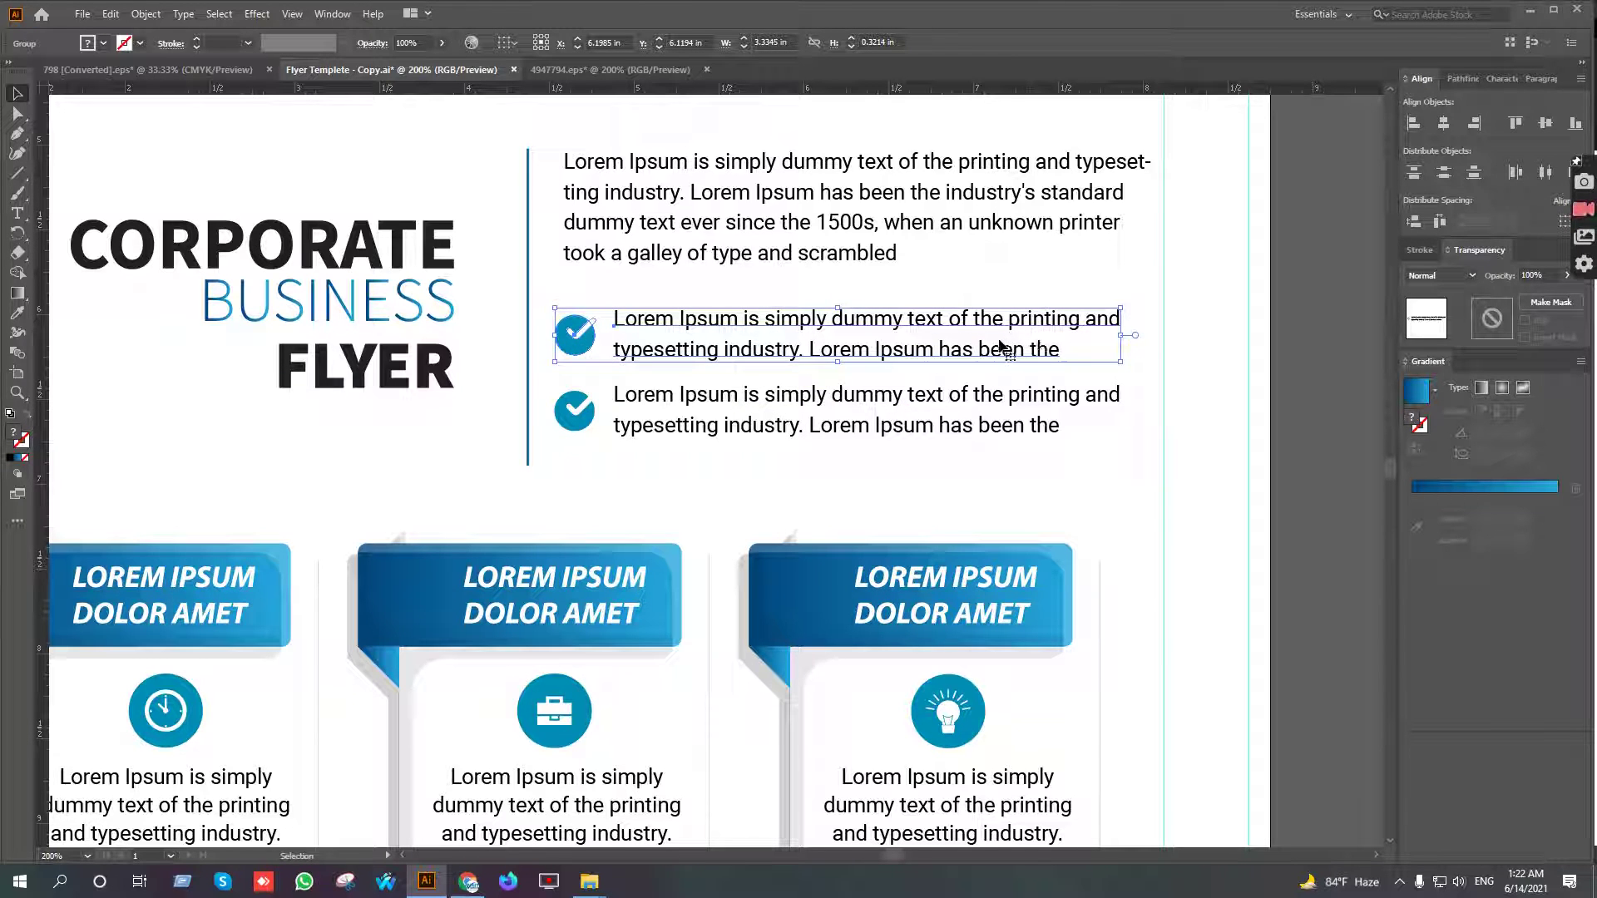
# Left-align the paragraph with the two check-marked rows and nudge the whole text block slightly down
pyautogui.moveTo(871, 462); pyautogui.dragTo(732, 158)
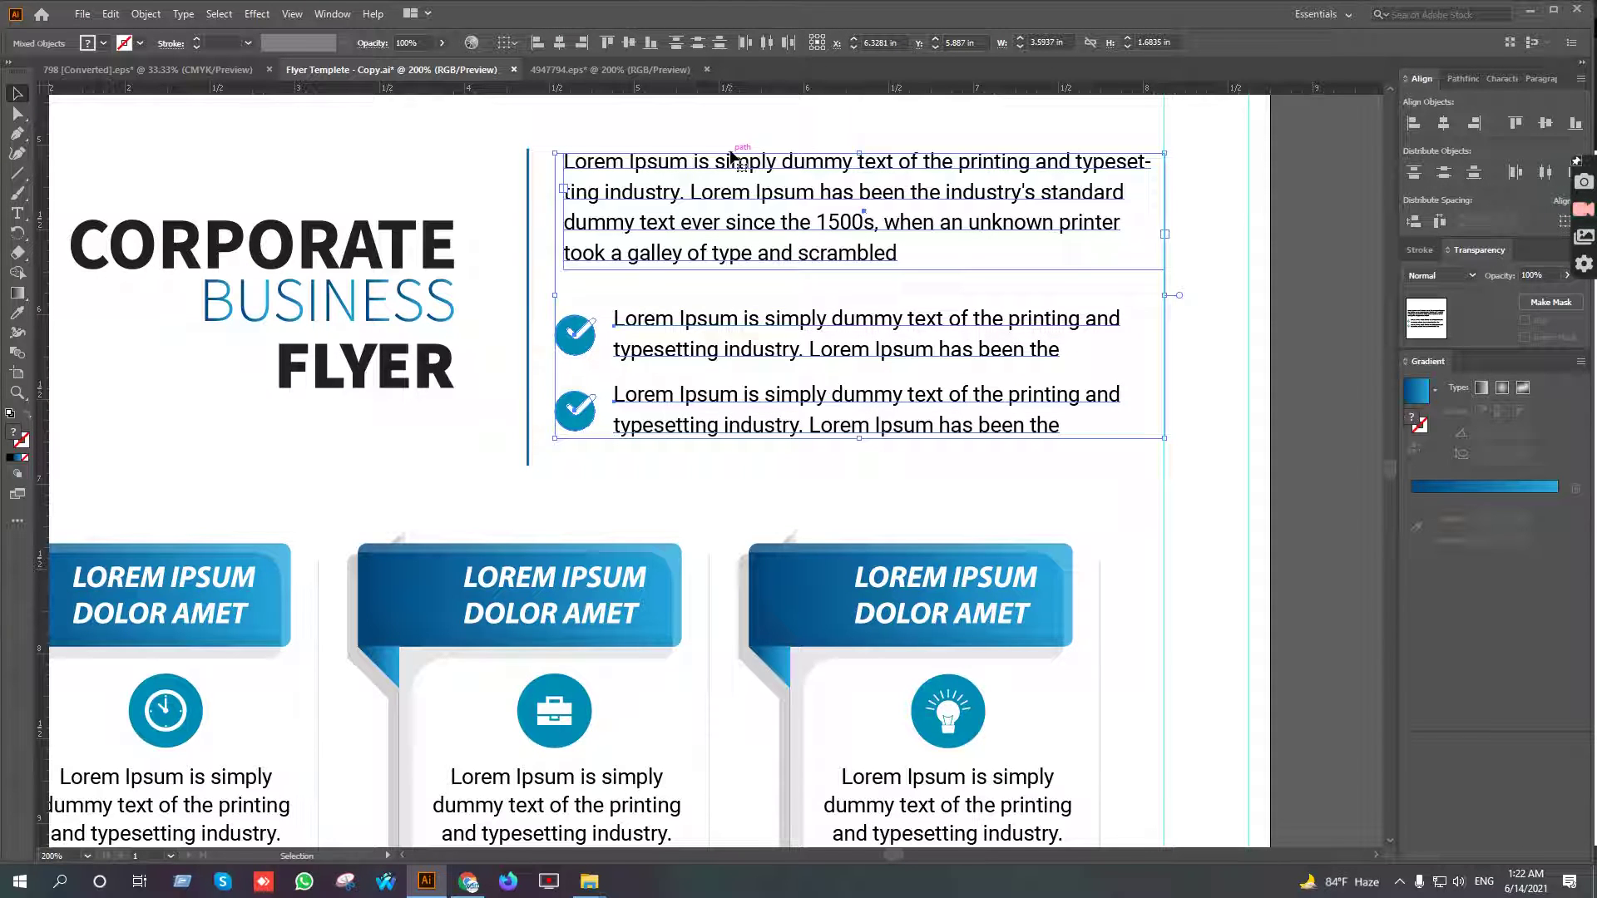
pyautogui.click(538, 46)
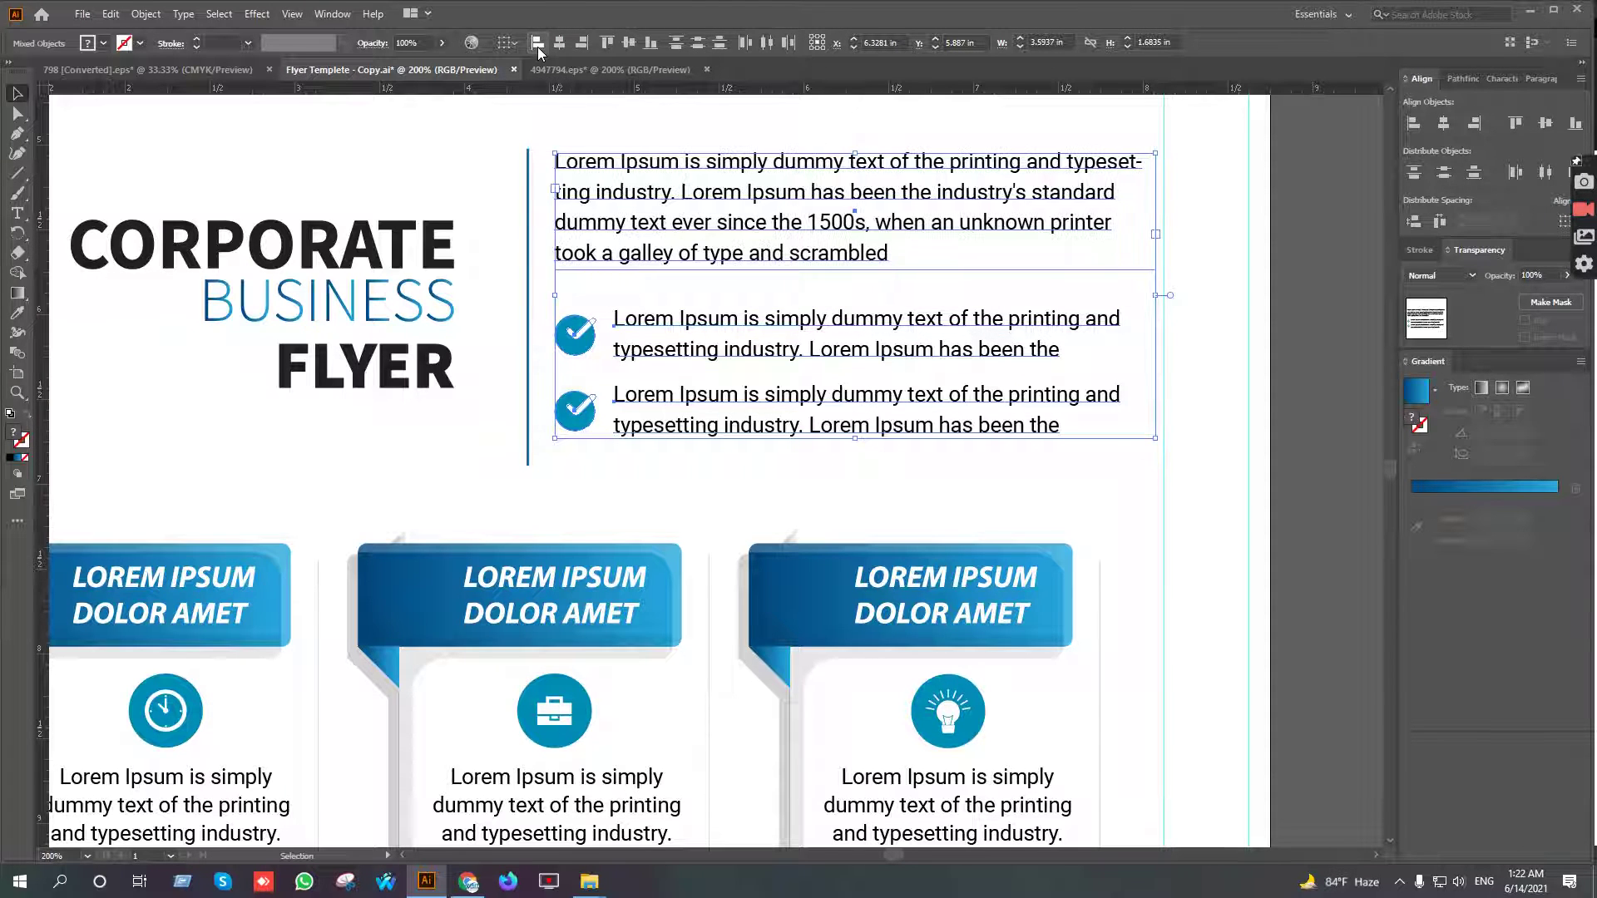
pyautogui.press('Down')
pyautogui.press('Down')
pyautogui.press('Down')
pyautogui.press('Down')
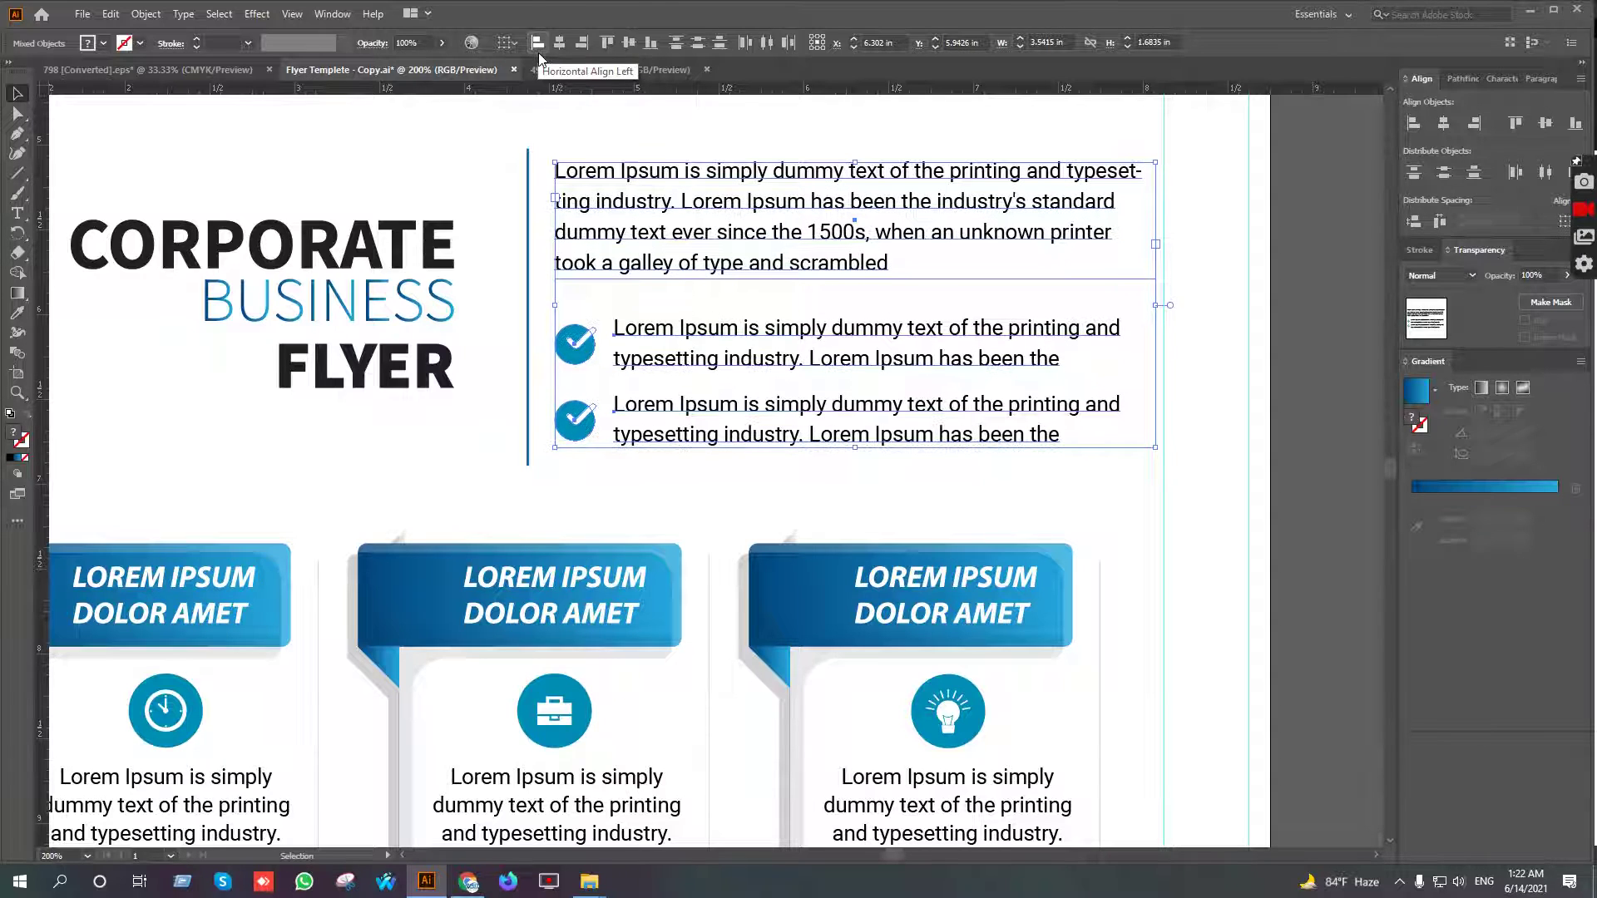
pyautogui.press('Up')
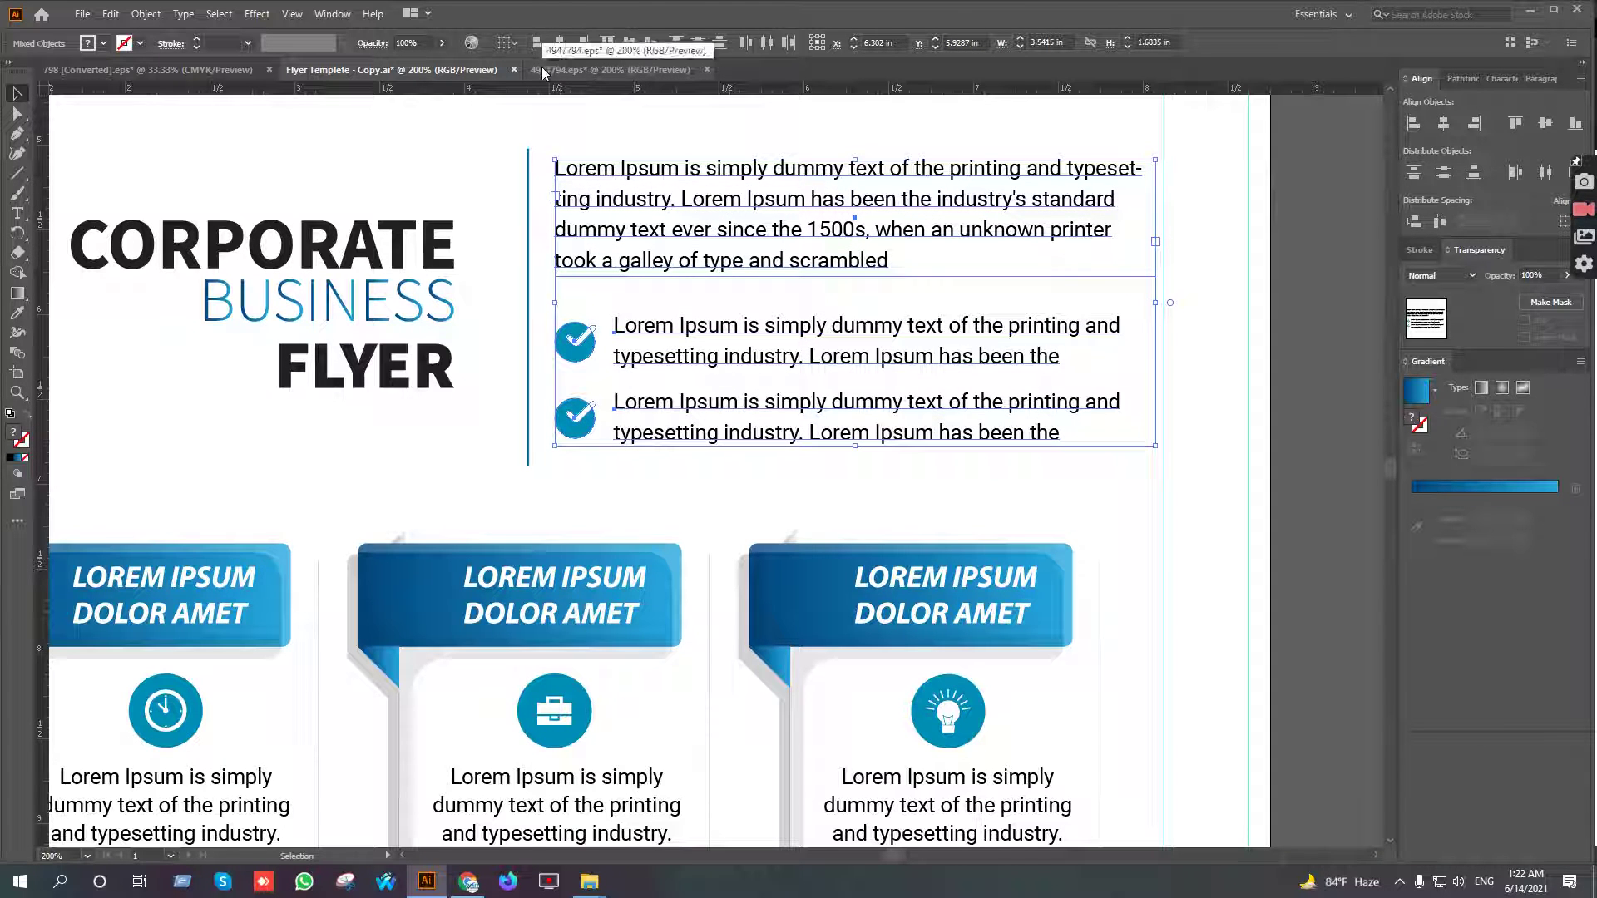
# Align the title, divider line and text block vertically to a common center
pyautogui.moveTo(293, 171); pyautogui.dragTo(875, 422)
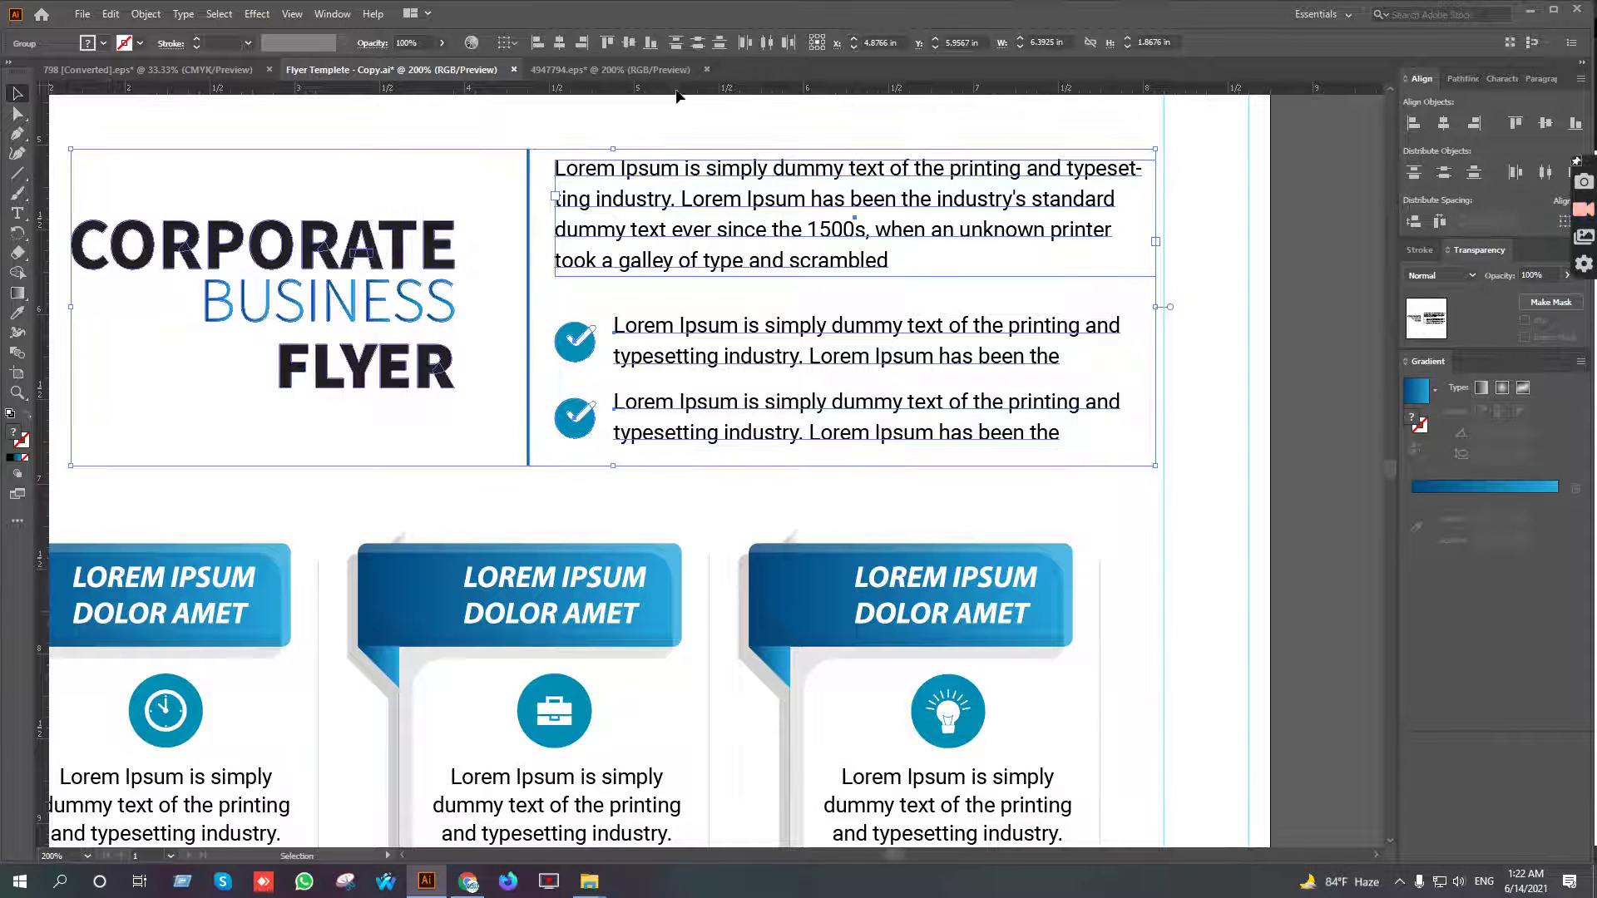
pyautogui.click(629, 41)
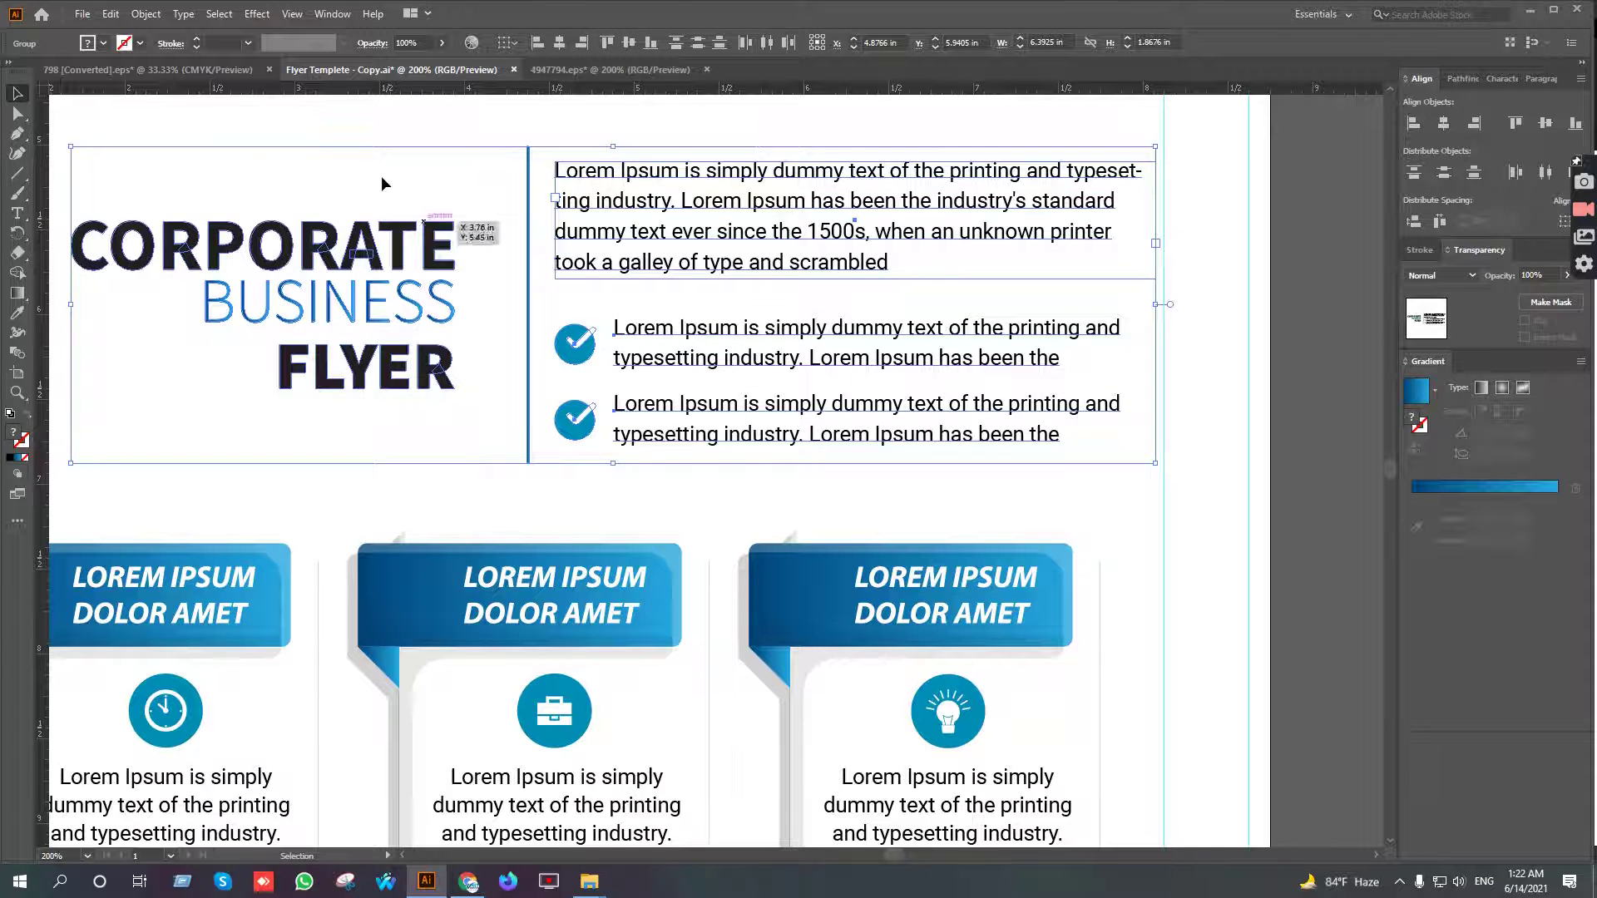
pyautogui.click(425, 176)
pyautogui.scroll(-1, 878, 493)
pyautogui.moveTo(783, 451); pyautogui.dragTo(927, 462)
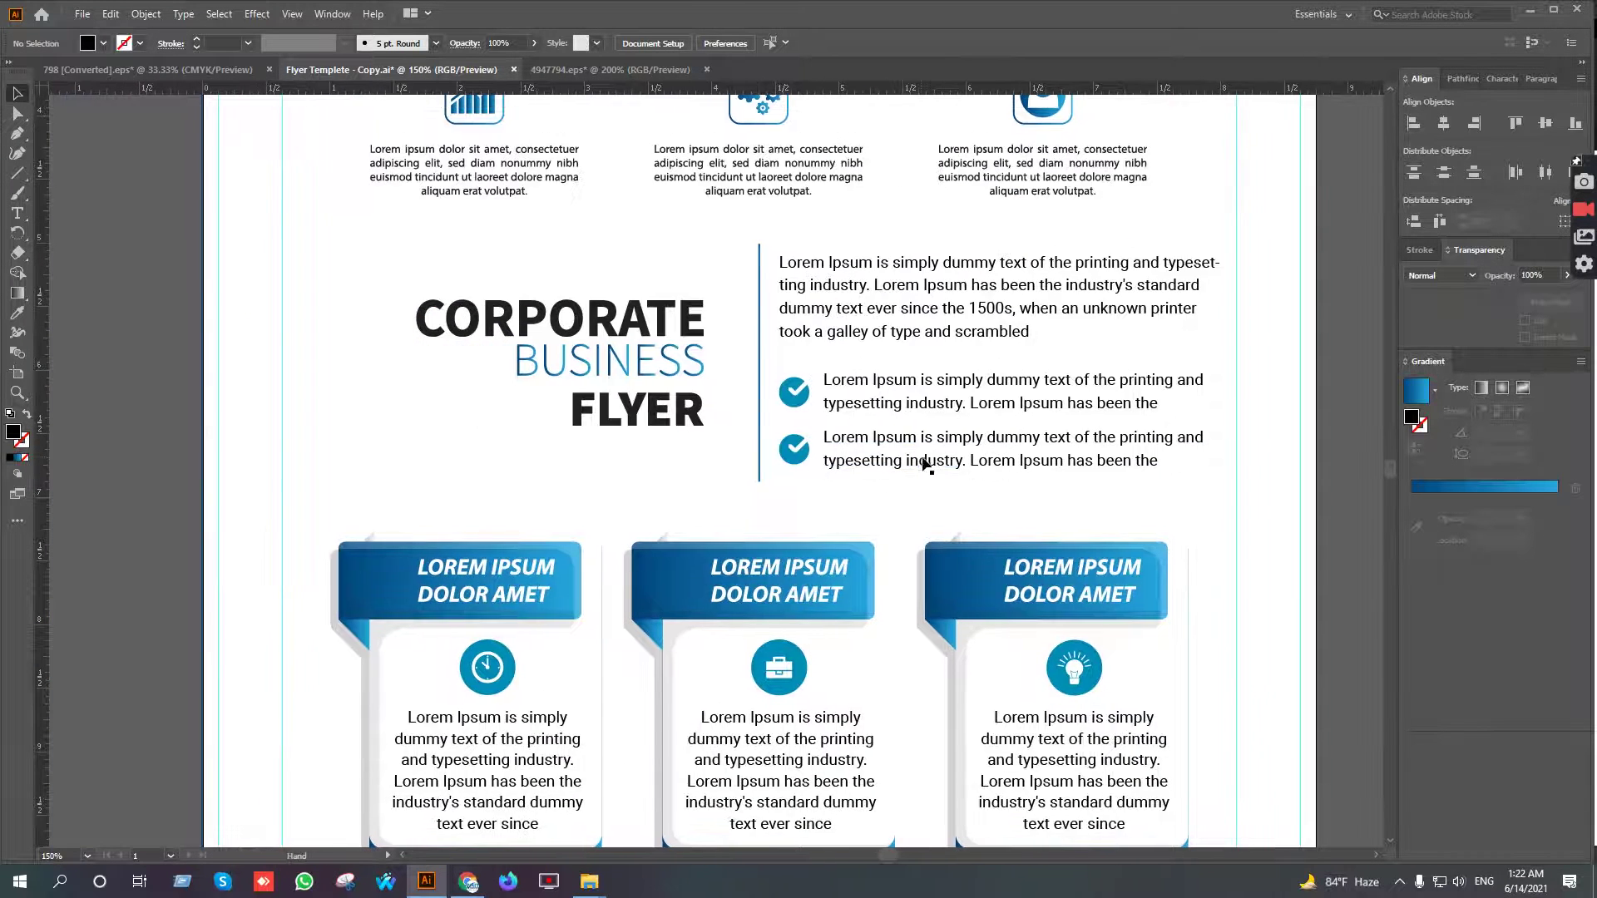
pyautogui.scroll(-1, 927, 461)
pyautogui.moveTo(1210, 477); pyautogui.dragTo(1149, 456)
# Draw a black rectangle over the title and text section, fitted between the inner margin guides at 7.5 in wide and about 2.31 in high
pyautogui.moveTo(15, 176); pyautogui.dragTo(117, 171)
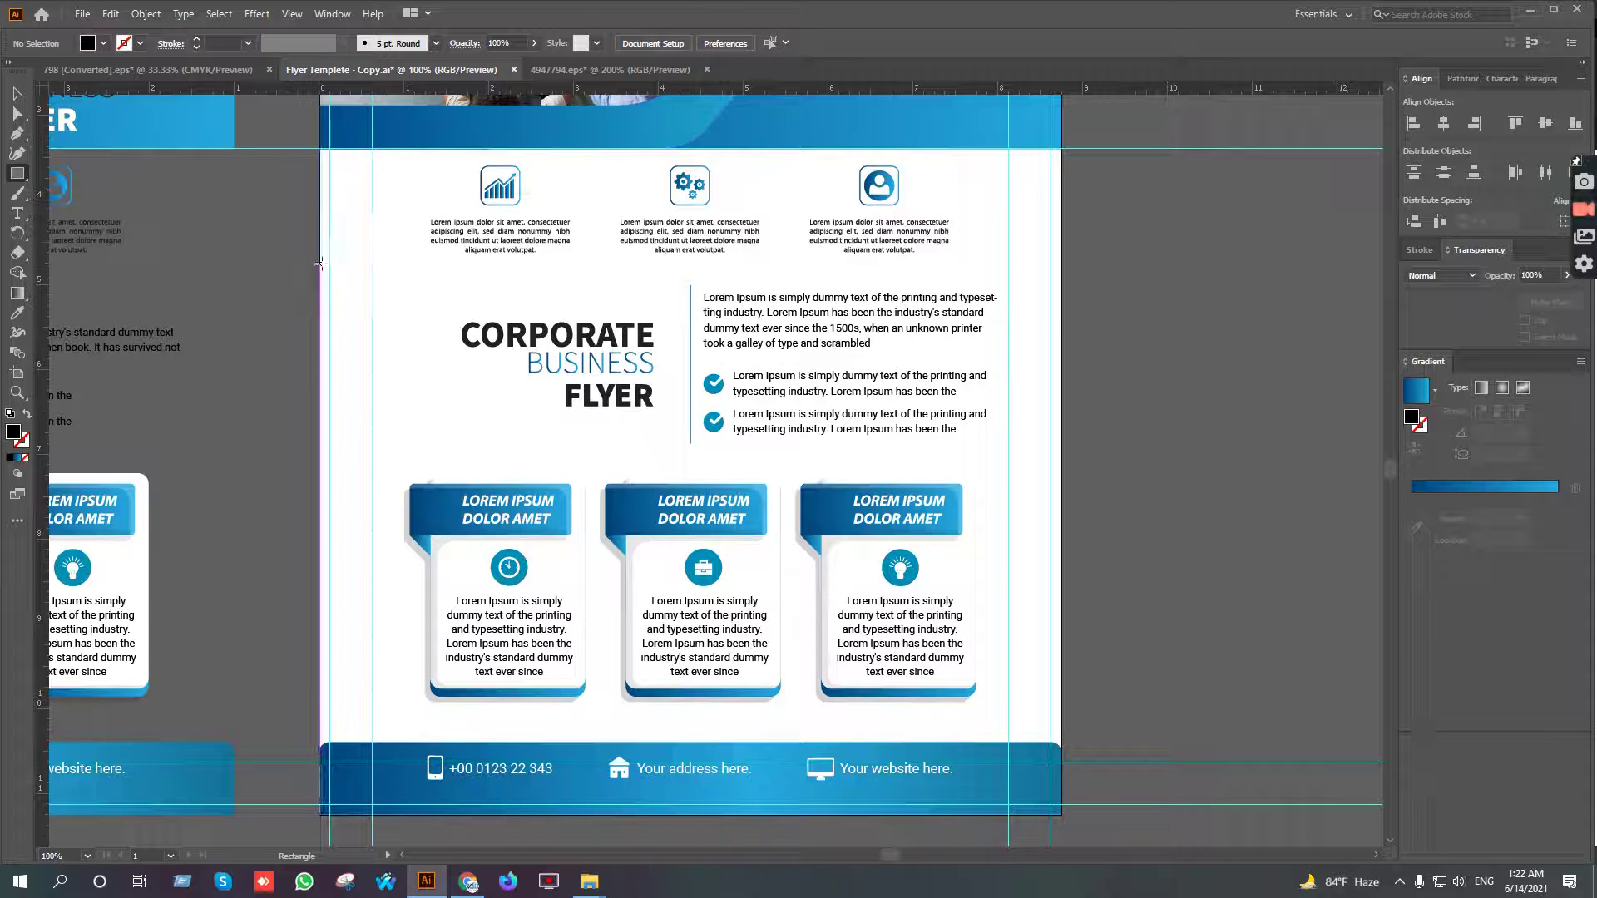
pyautogui.moveTo(360, 277)
pyautogui.mouseDown()
pyautogui.moveTo(1056, 474)
pyautogui.moveTo(1008, 468)
pyautogui.mouseUp()
pyautogui.press('v')
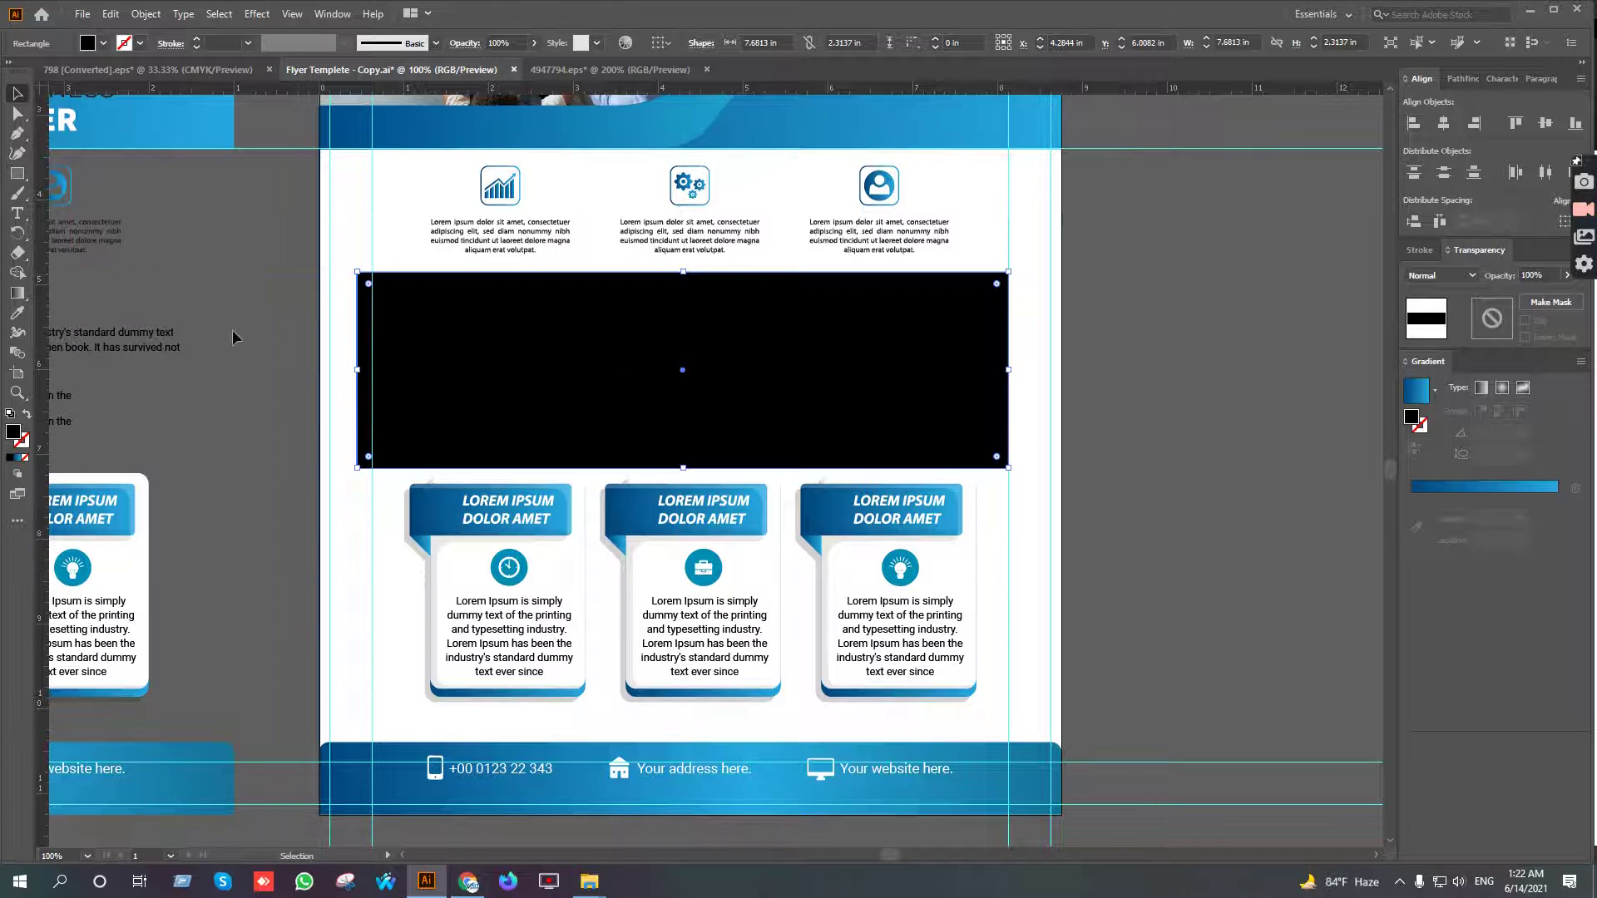
pyautogui.scroll(2, 370, 374)
pyautogui.moveTo(347, 372); pyautogui.dragTo(376, 372)
pyautogui.scroll(-2, 463, 393)
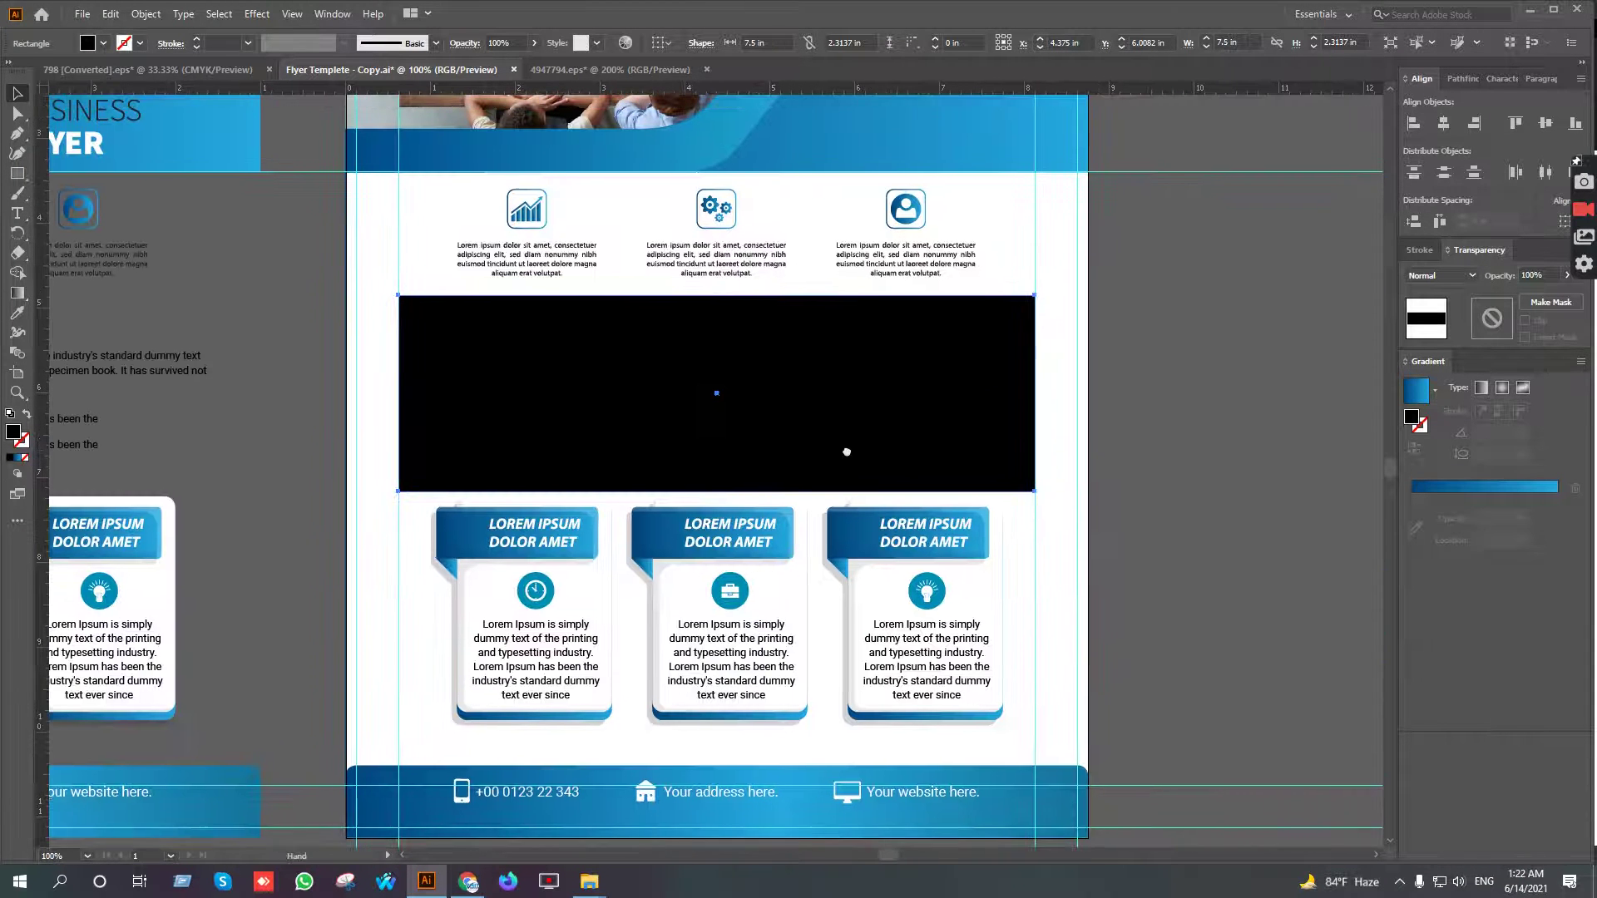
# Remove the rectangle's fill and give it a 0.75 pt stroke
pyautogui.click(88, 44)
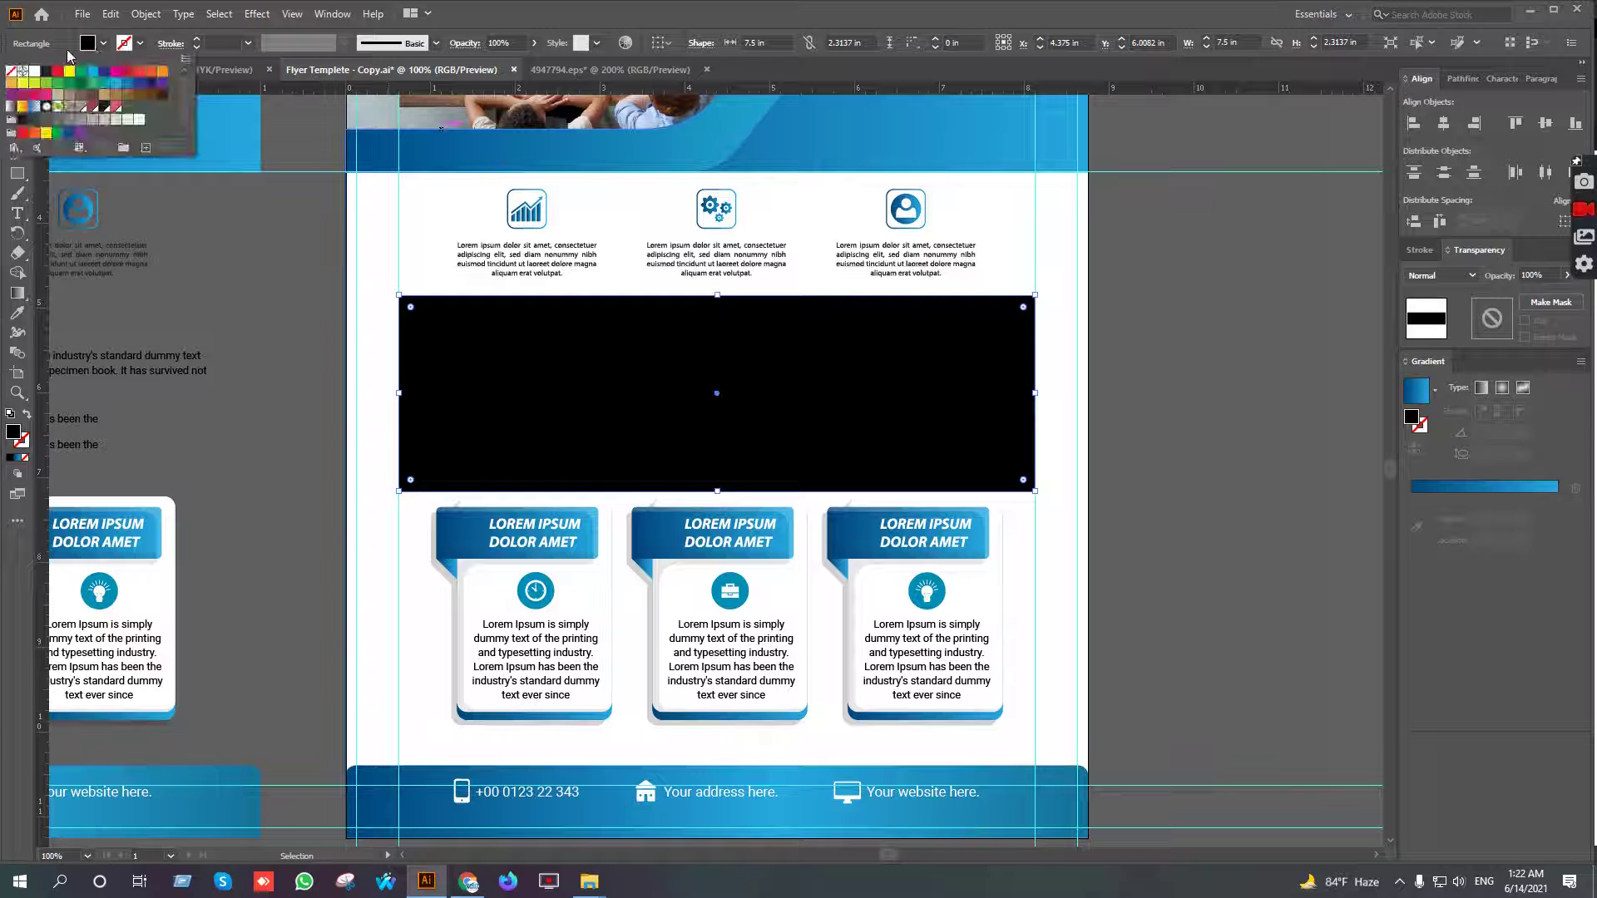
pyautogui.click(11, 72)
pyautogui.click(197, 39)
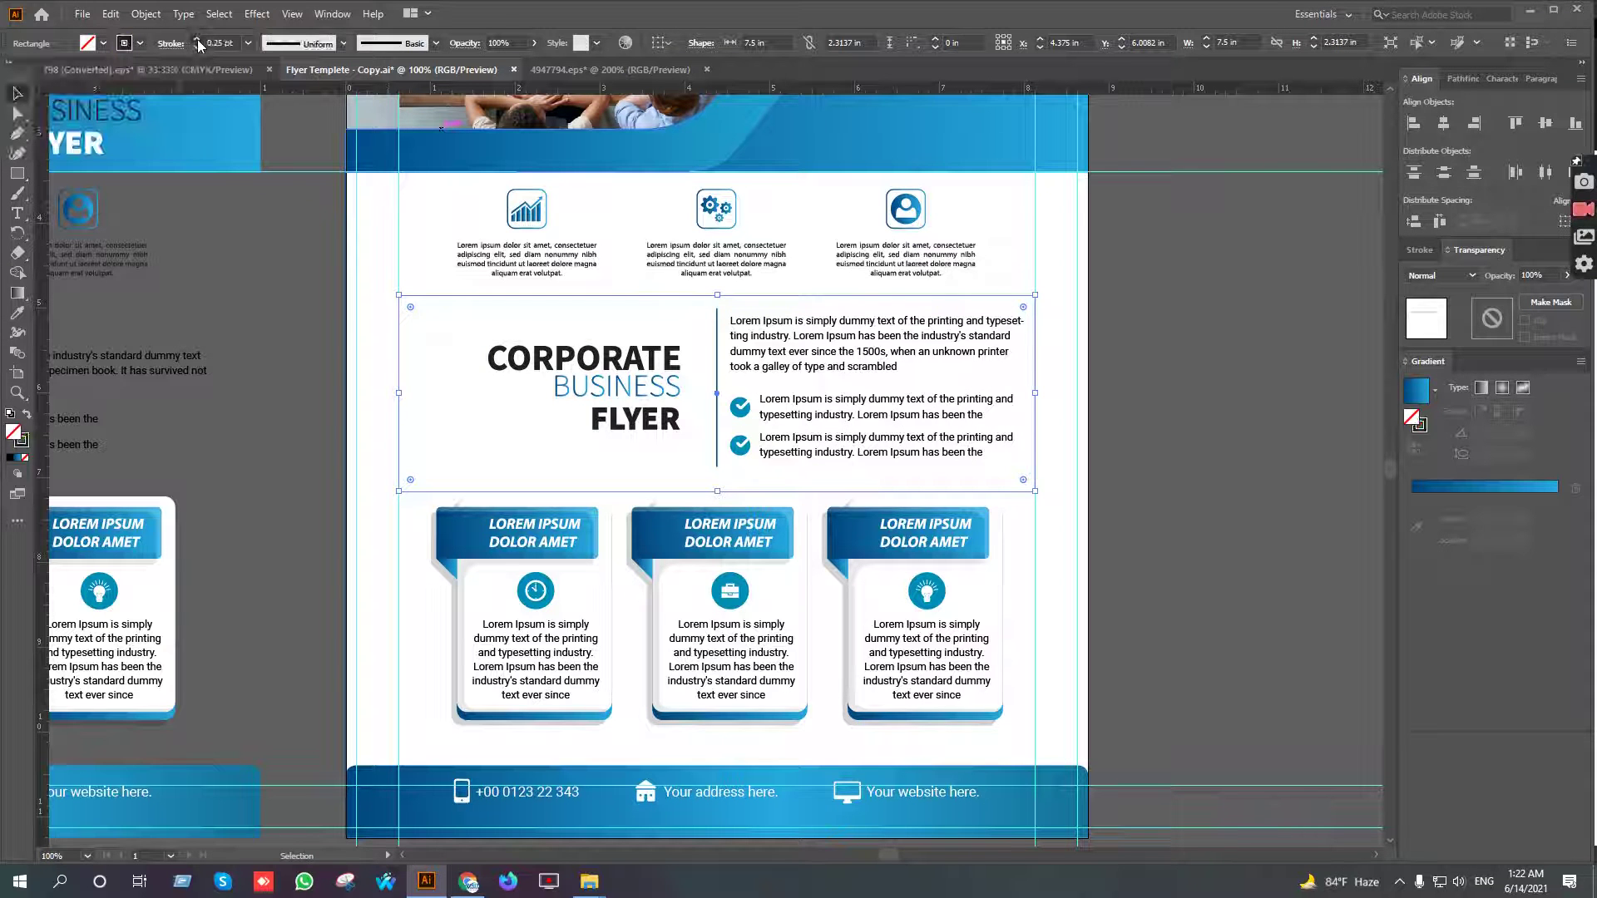
pyautogui.click(1212, 388)
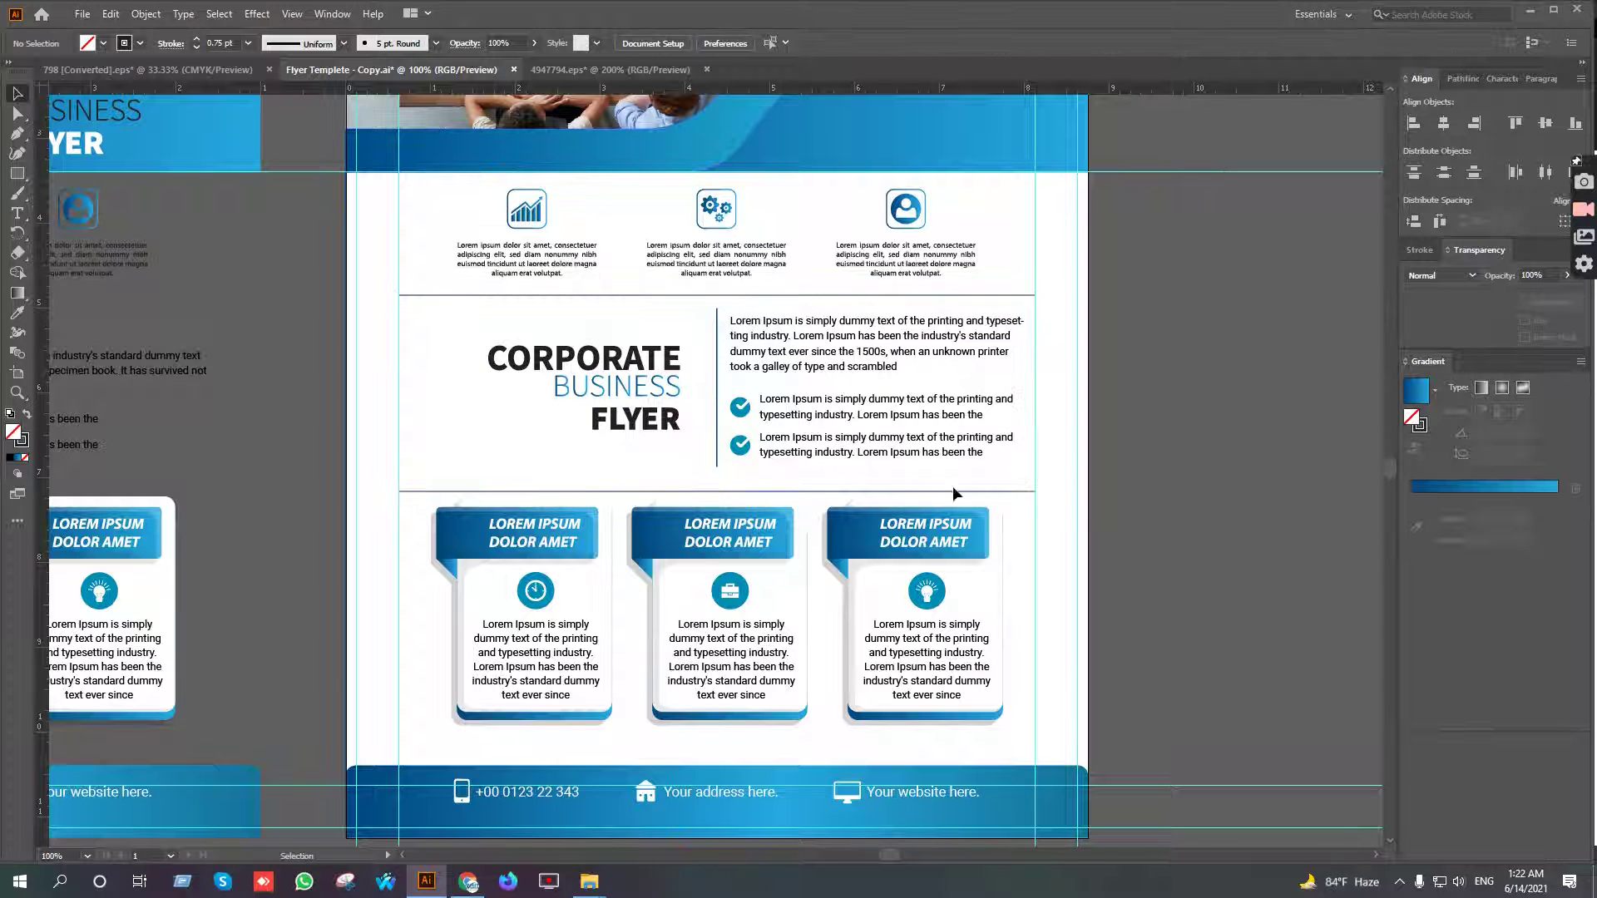
pyautogui.scroll(1, 766, 507)
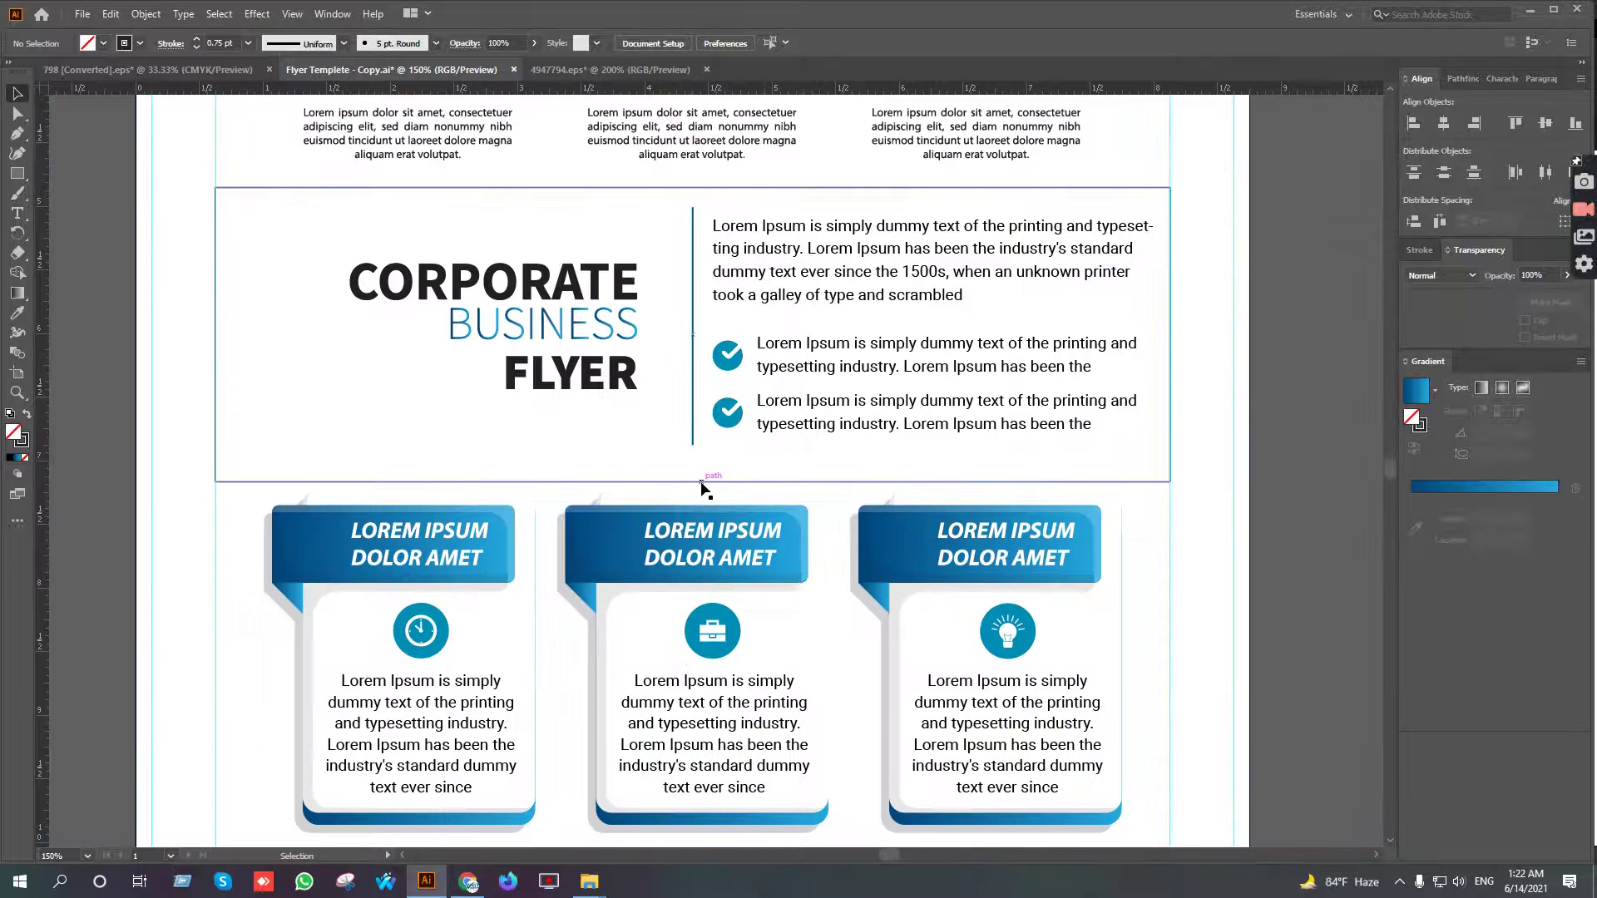
pyautogui.click(701, 484)
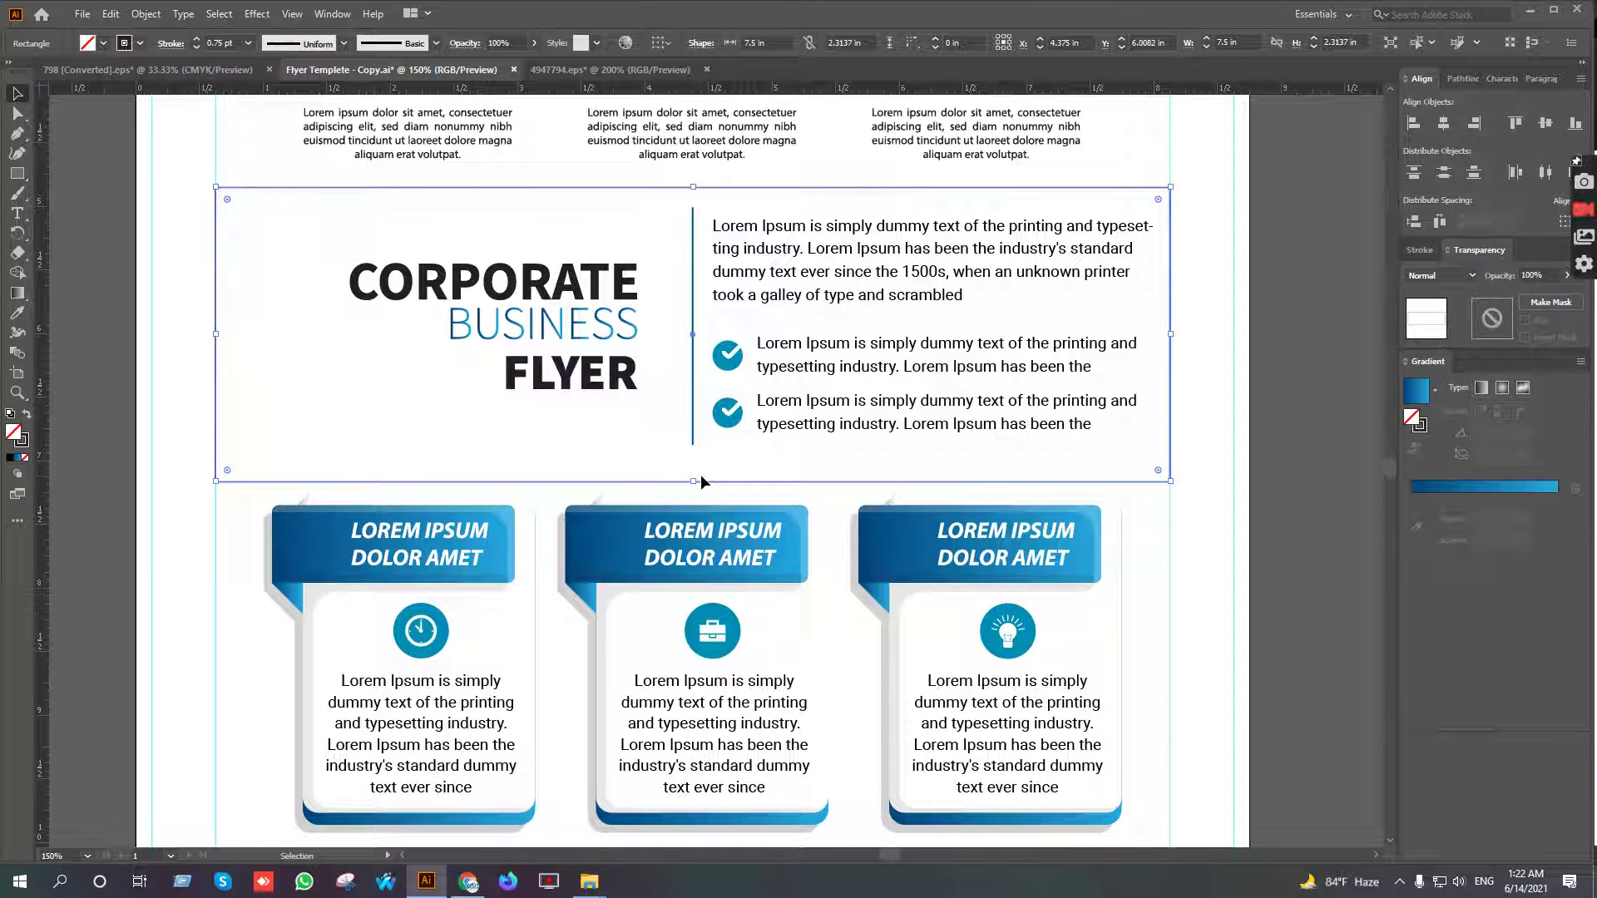
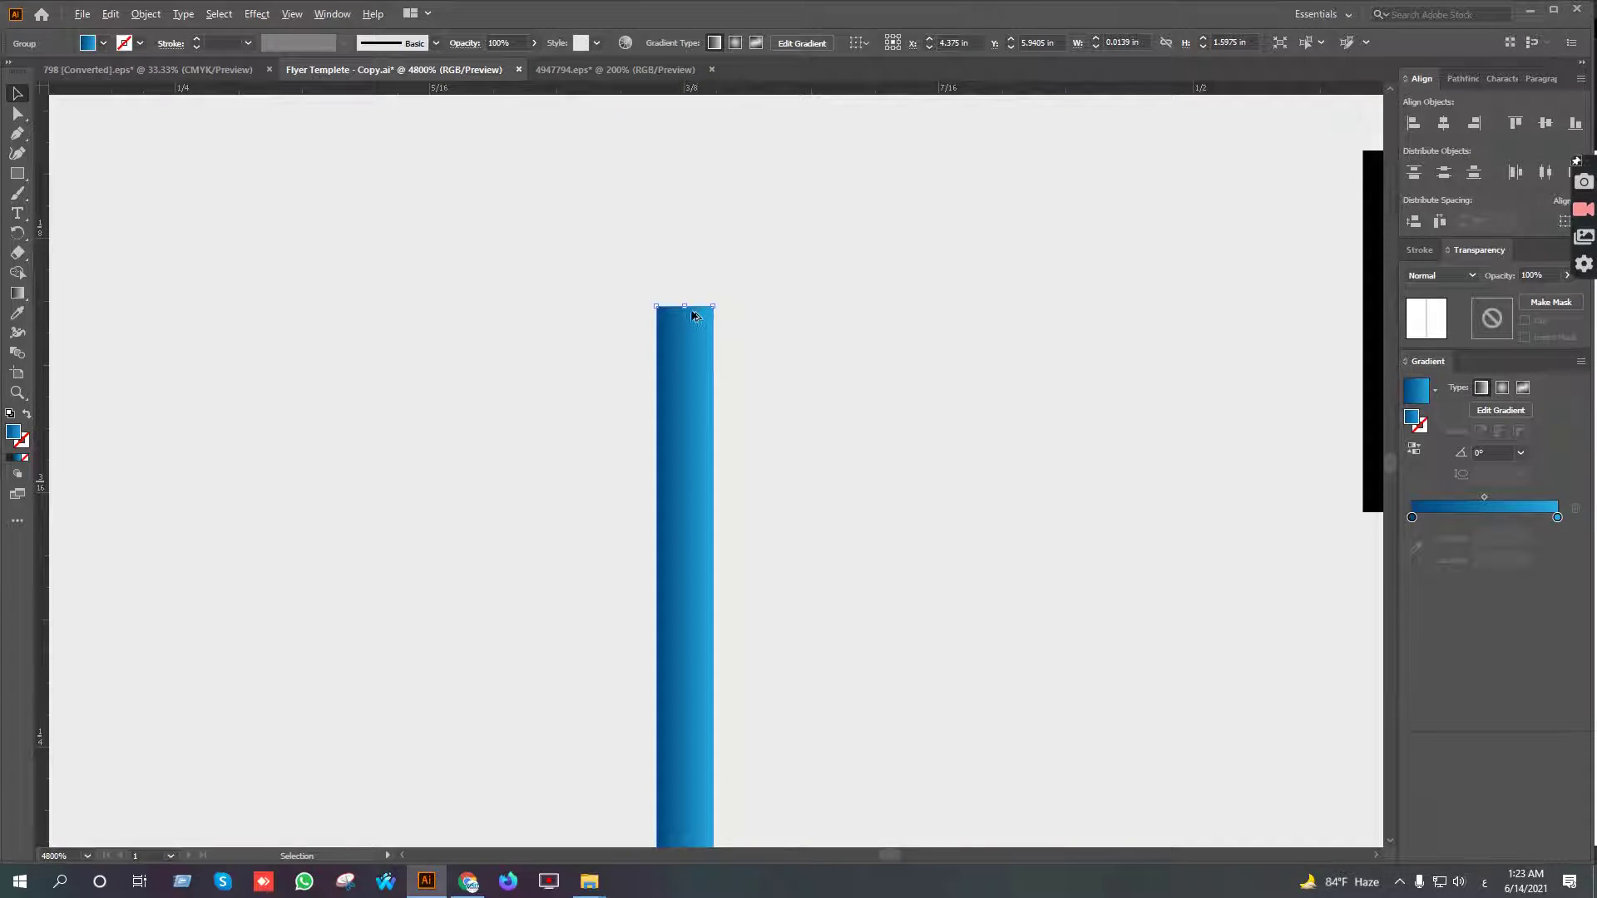
# Shorten the divider line between title and text evenly at both ends to about 1.05 in high
pyautogui.moveTo(687, 308); pyautogui.dragTo(752, 777)
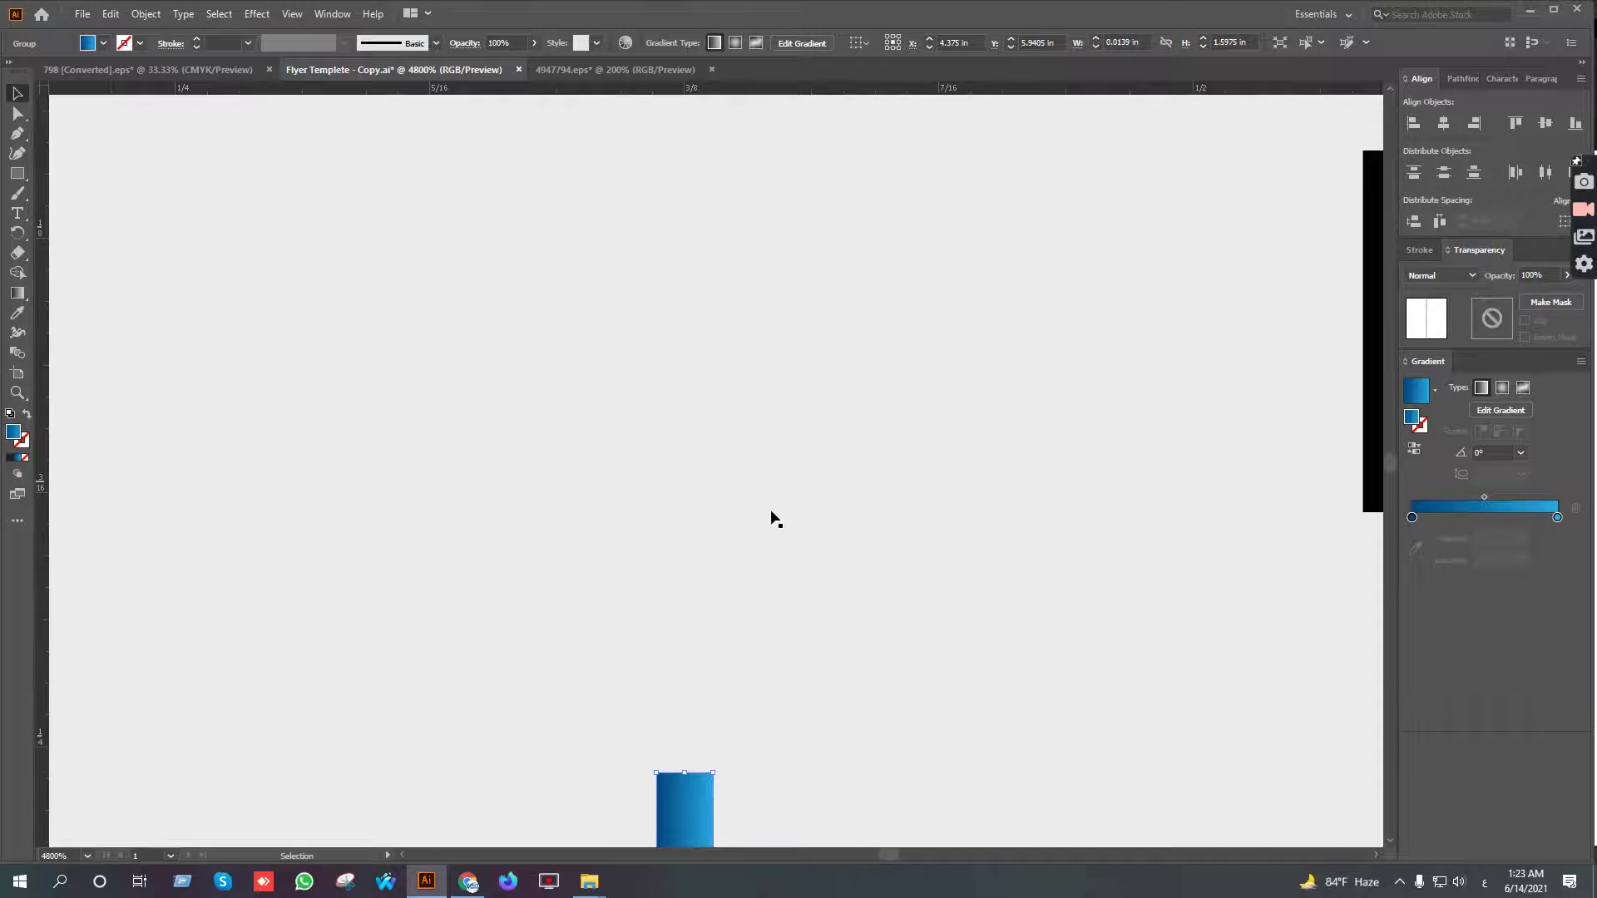
pyautogui.scroll(-8, 773, 519)
pyautogui.scroll(-5, 773, 519)
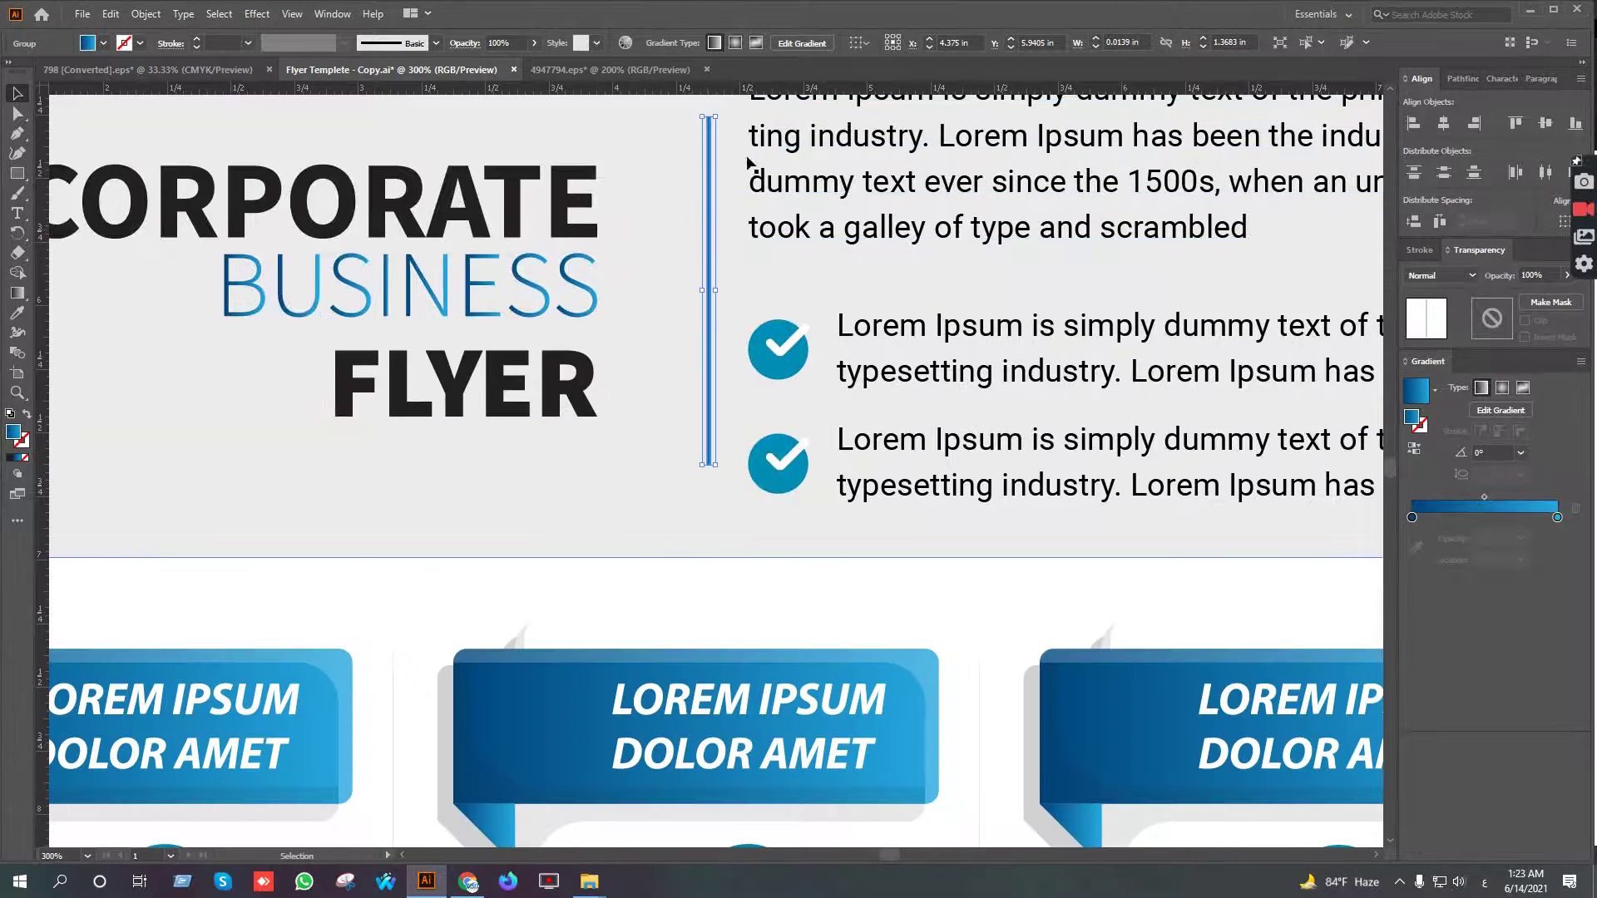
pyautogui.scroll(7, 721, 113)
pyautogui.moveTo(608, 140); pyautogui.dragTo(608, 463)
pyautogui.scroll(-9, 687, 421)
pyautogui.moveTo(795, 485); pyautogui.dragTo(702, 426)
pyautogui.click(1054, 382)
pyautogui.moveTo(1054, 383); pyautogui.dragTo(1125, 383)
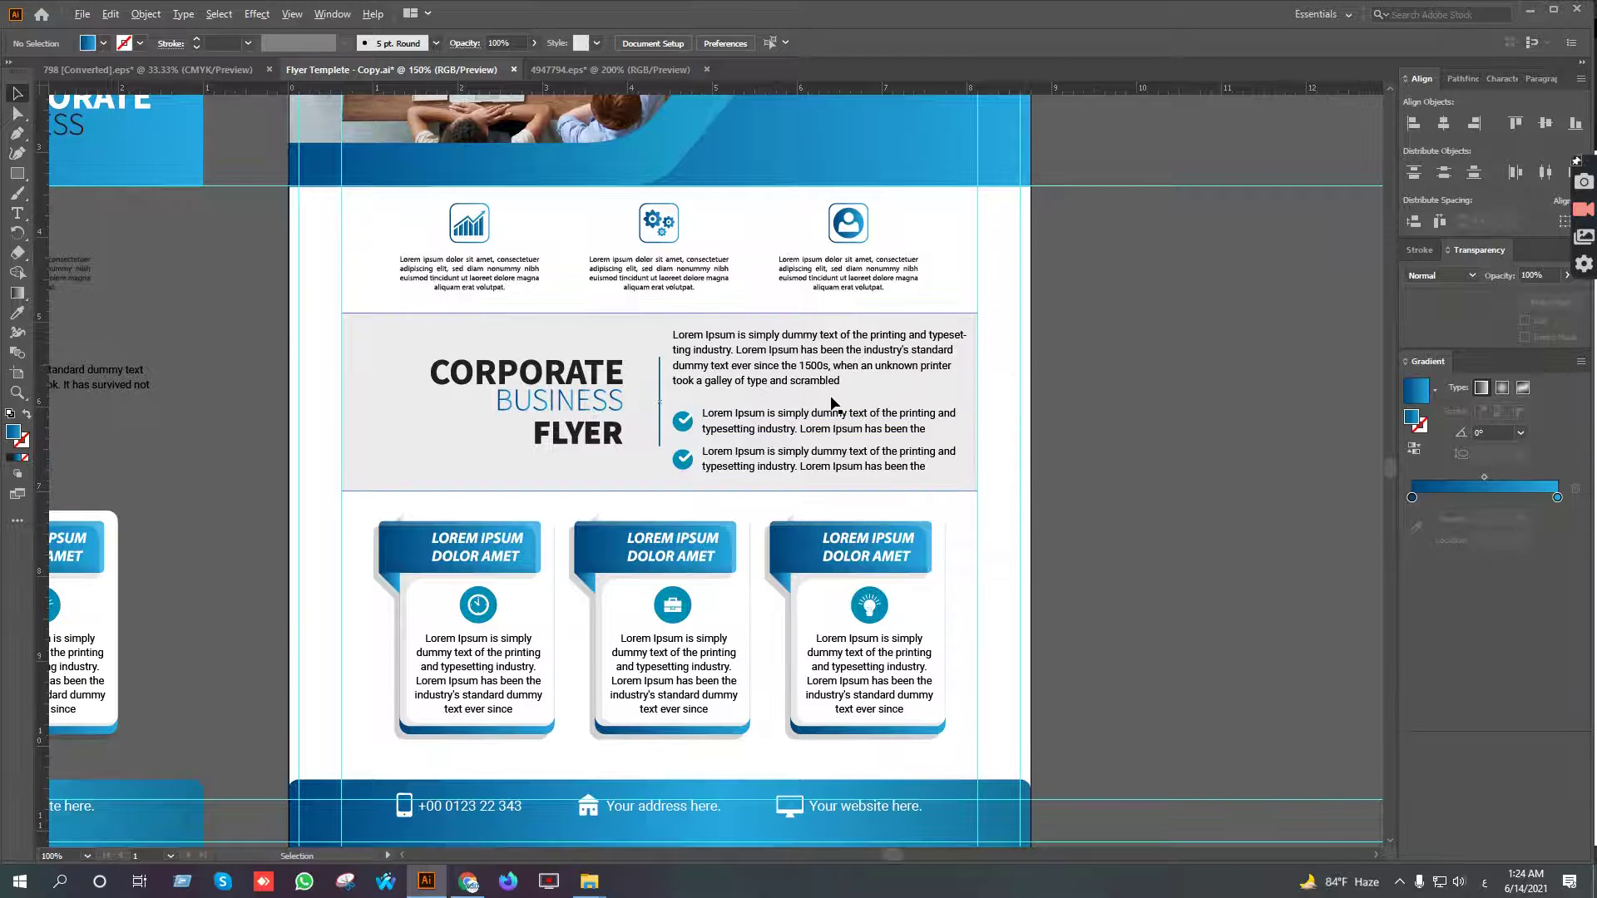
# Nudge the CORPORATE BUSINESS FLYER title horizontally toward the divider line, leaving a small gap
pyautogui.scroll(2, 829, 400)
pyautogui.click(410, 456)
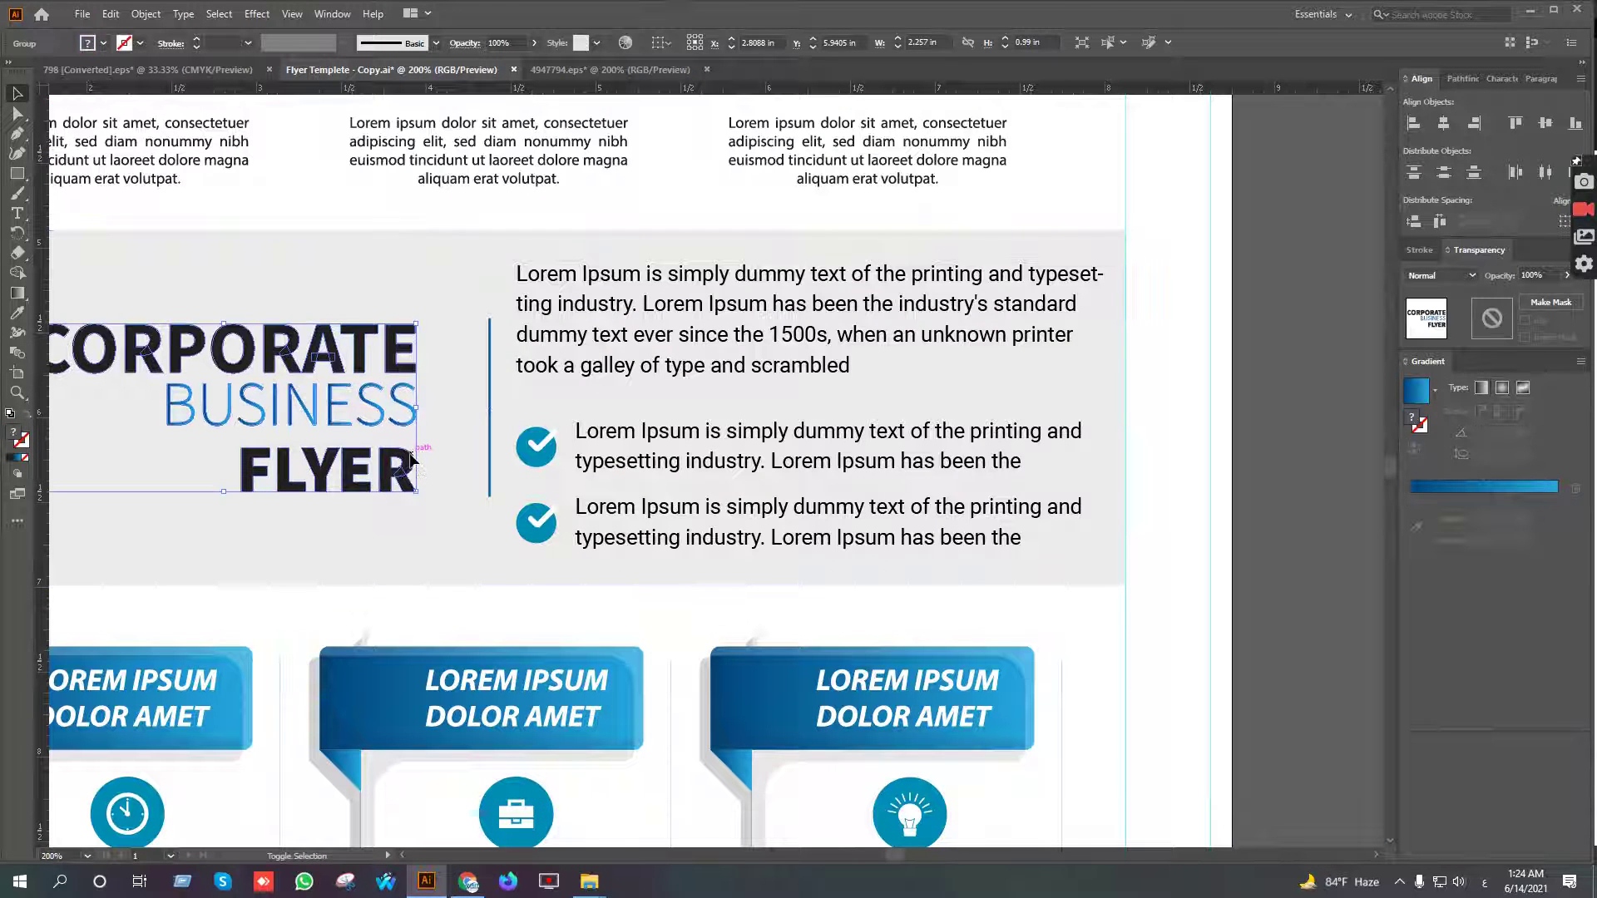
pyautogui.hotkey('shift', 'Right')
pyautogui.press('Right')
pyautogui.press('Right')
pyautogui.press('Right')
pyautogui.press('Right')
pyautogui.press('Right')
pyautogui.press('Right')
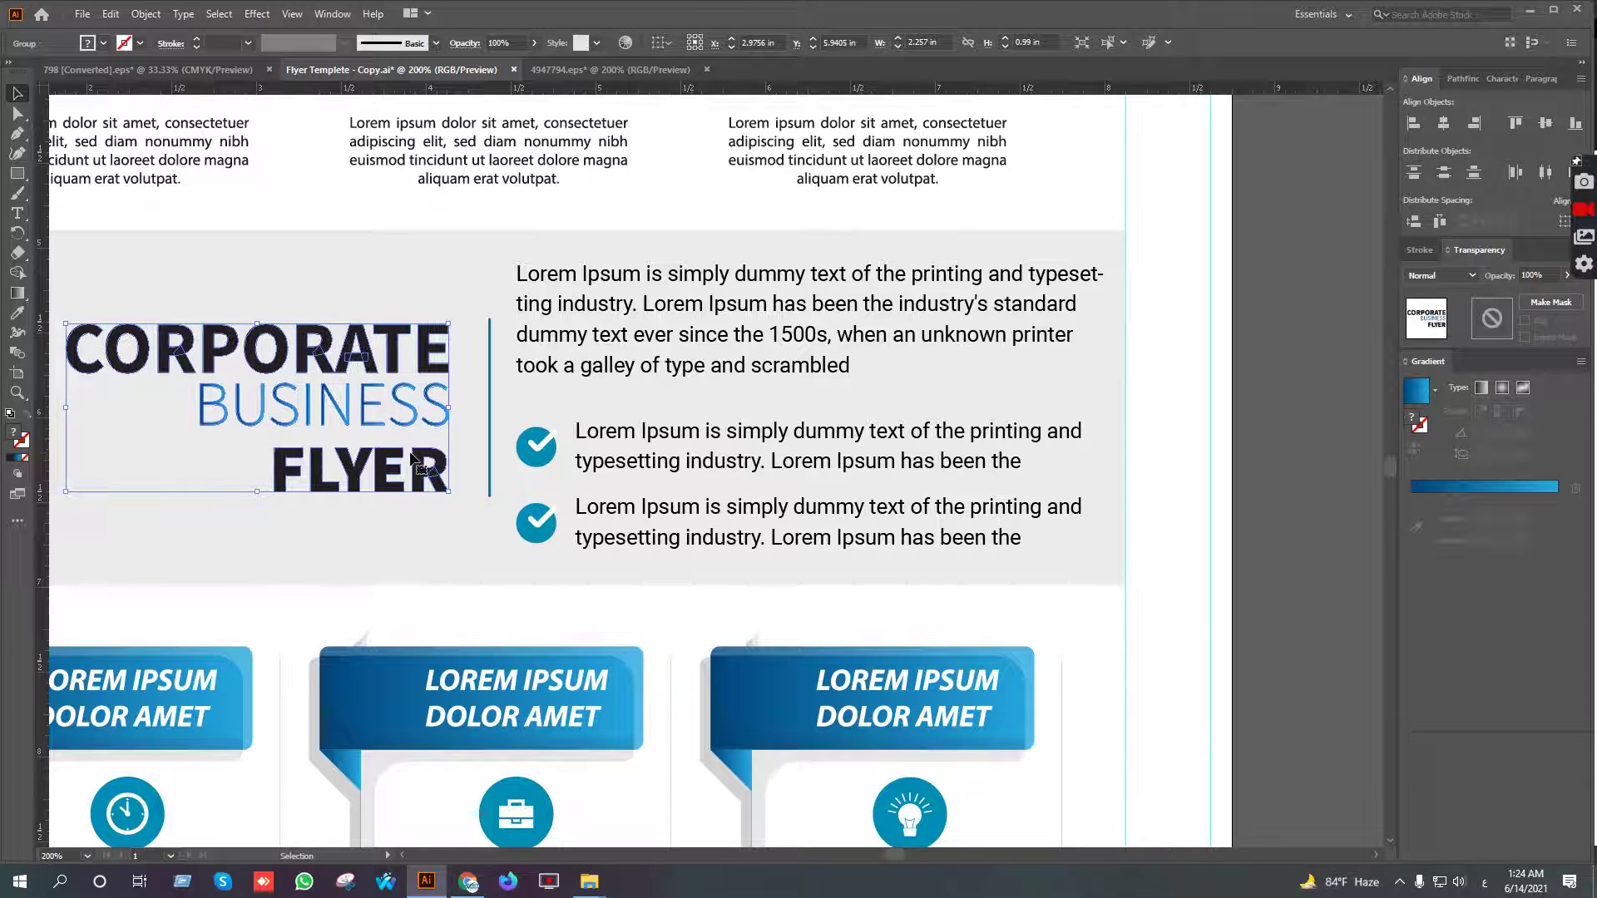
pyautogui.press('Left')
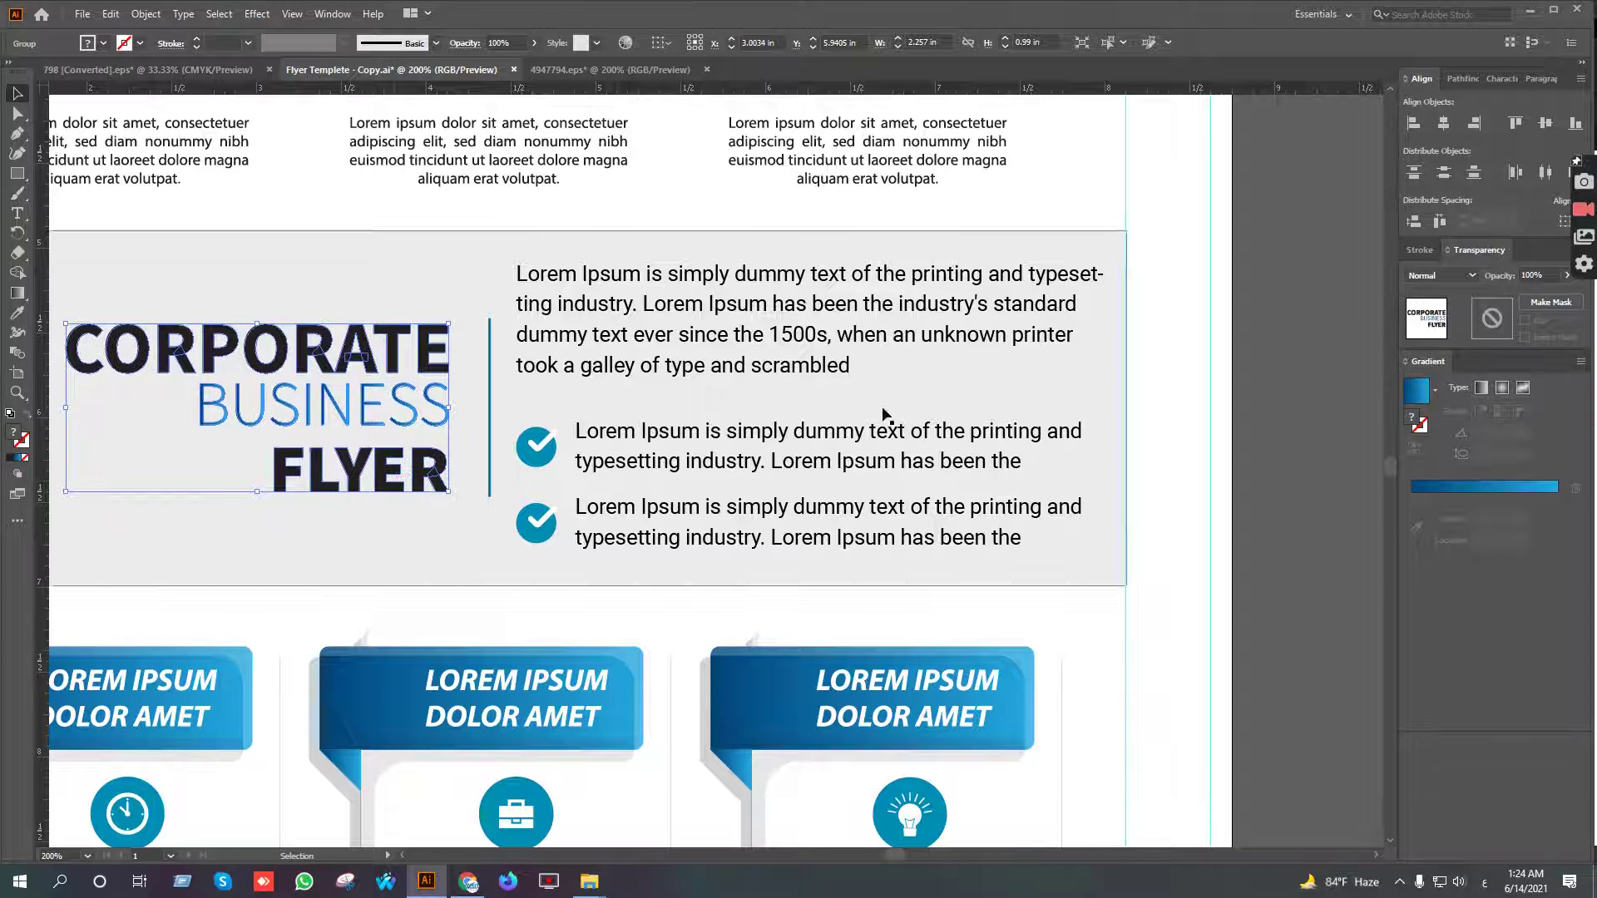
pyautogui.scroll(-1, 937, 437)
pyautogui.moveTo(789, 472); pyautogui.dragTo(873, 447)
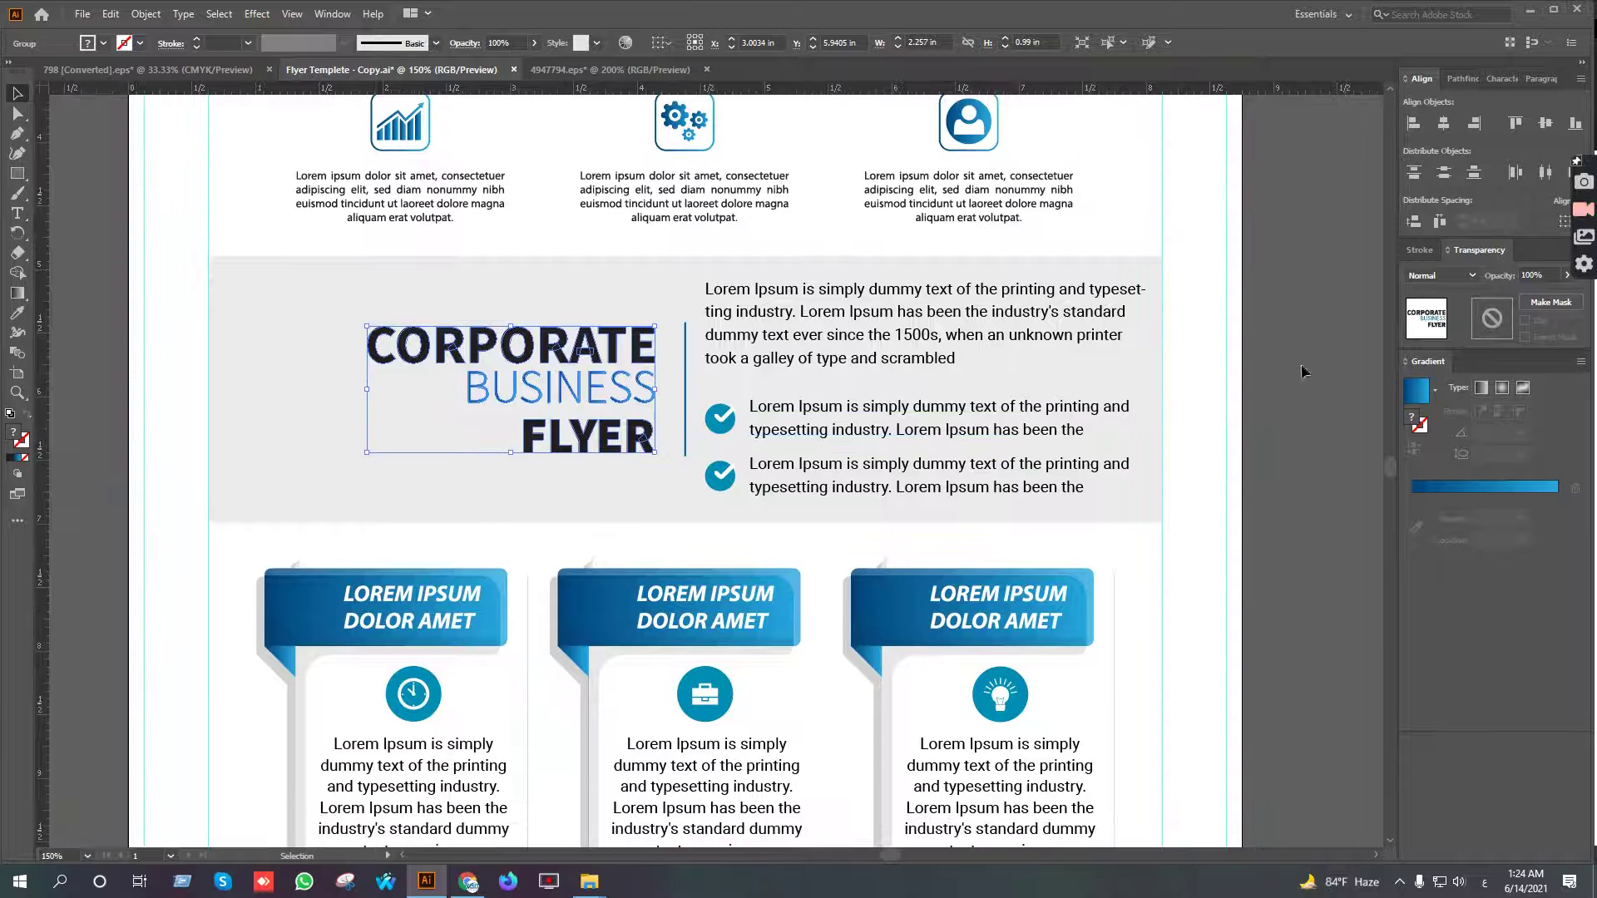
pyautogui.click(1176, 381)
# Set the opacity of the background rectangle behind the title and text to 5%
pyautogui.scroll(-2, 1230, 389)
pyautogui.moveTo(1107, 407); pyautogui.dragTo(1030, 385)
pyautogui.click(637, 382)
pyautogui.moveTo(516, 44); pyautogui.dragTo(405, 41)
pyautogui.write('5')
pyautogui.press('Return')
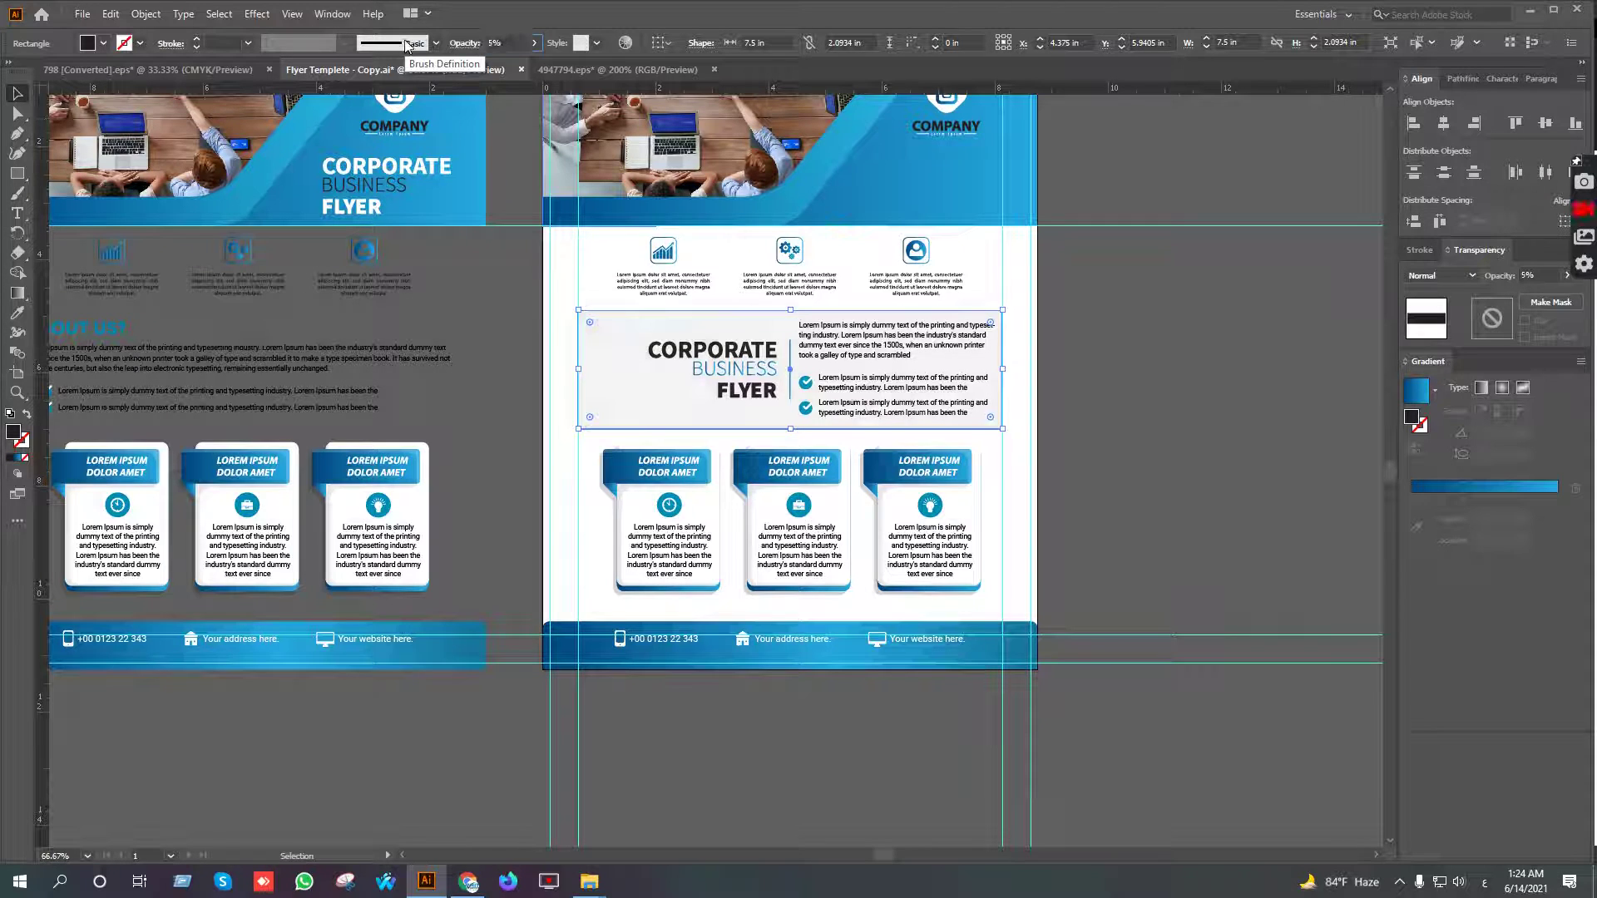
pyautogui.click(1136, 316)
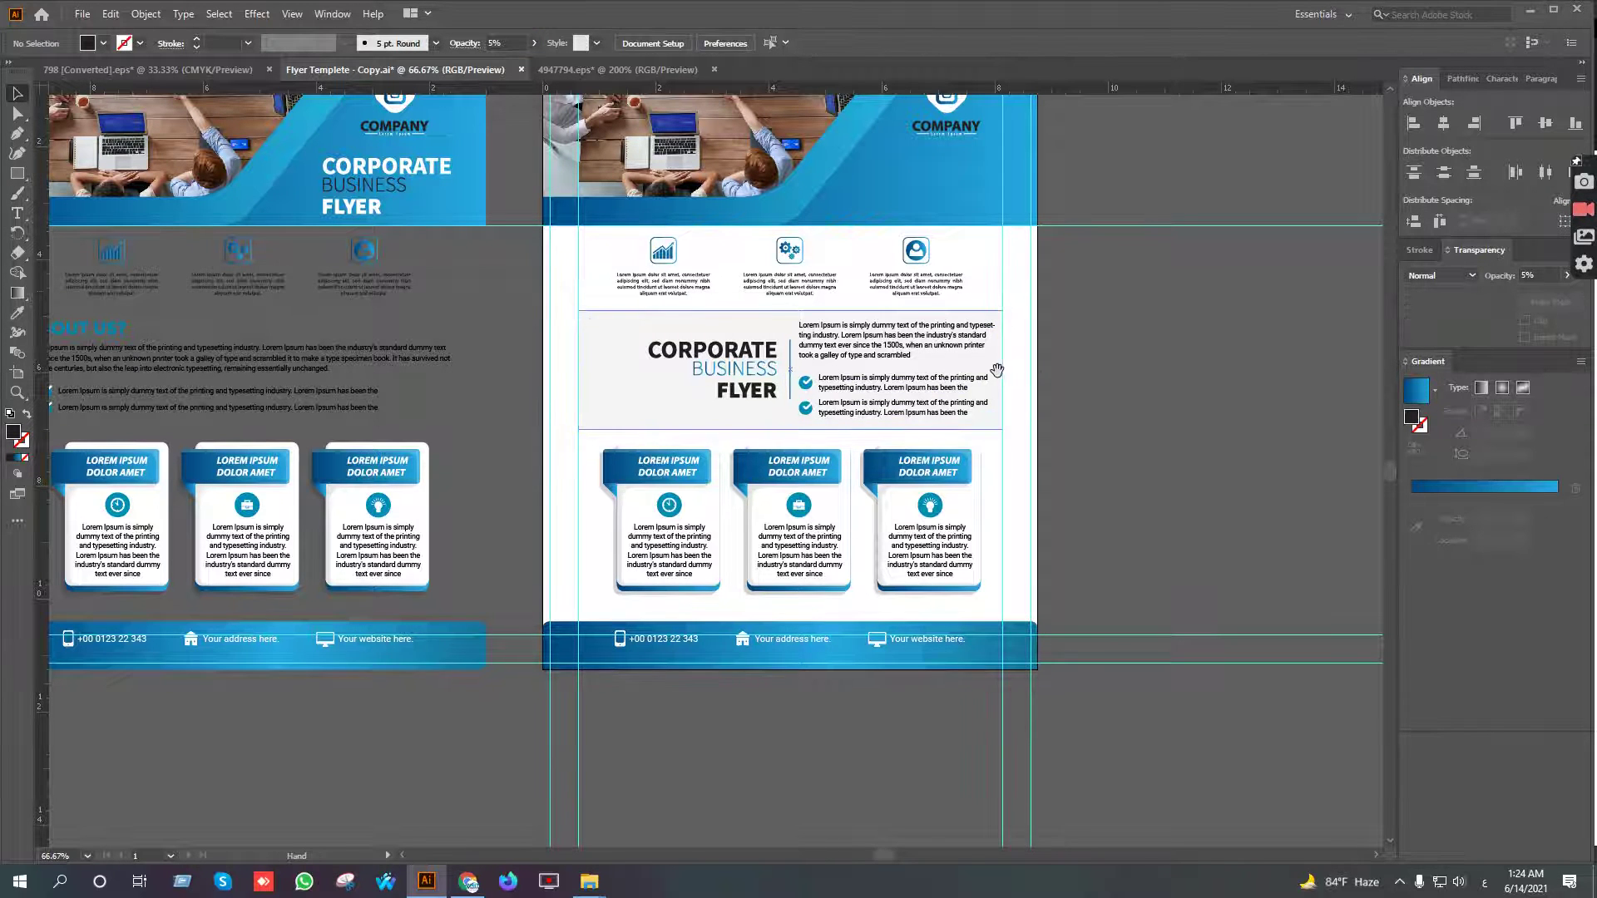
pyautogui.moveTo(997, 371); pyautogui.dragTo(919, 374)
pyautogui.moveTo(1140, 337); pyautogui.dragTo(1090, 419)
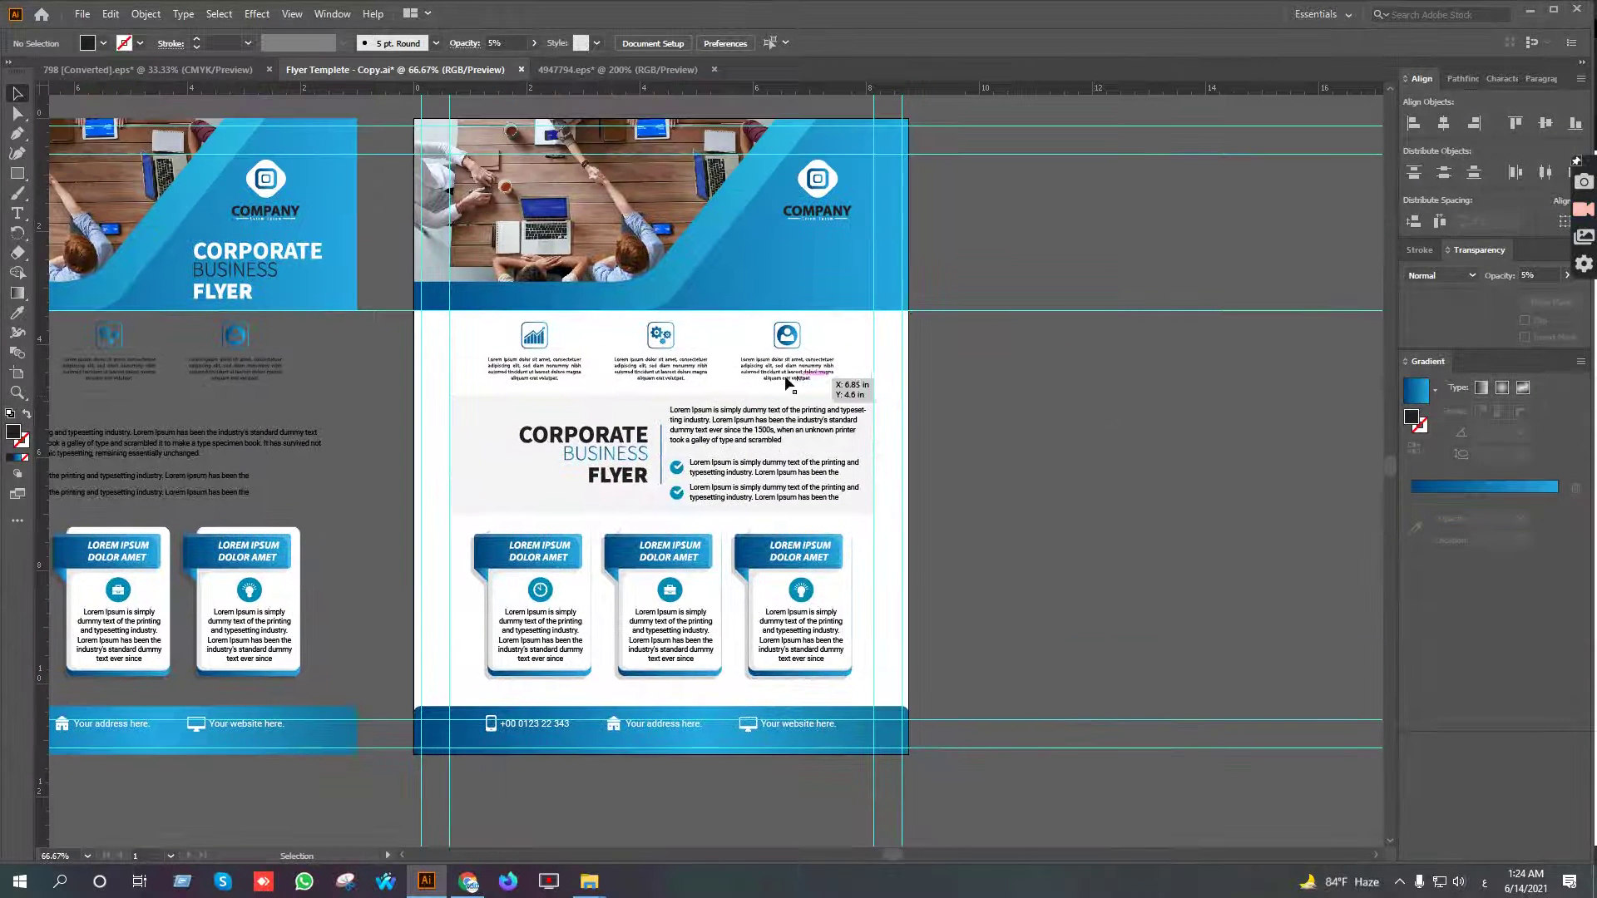
# Copy the divider line into the gap between the first and second icon captions
pyautogui.hotkey('ctrl', '+')
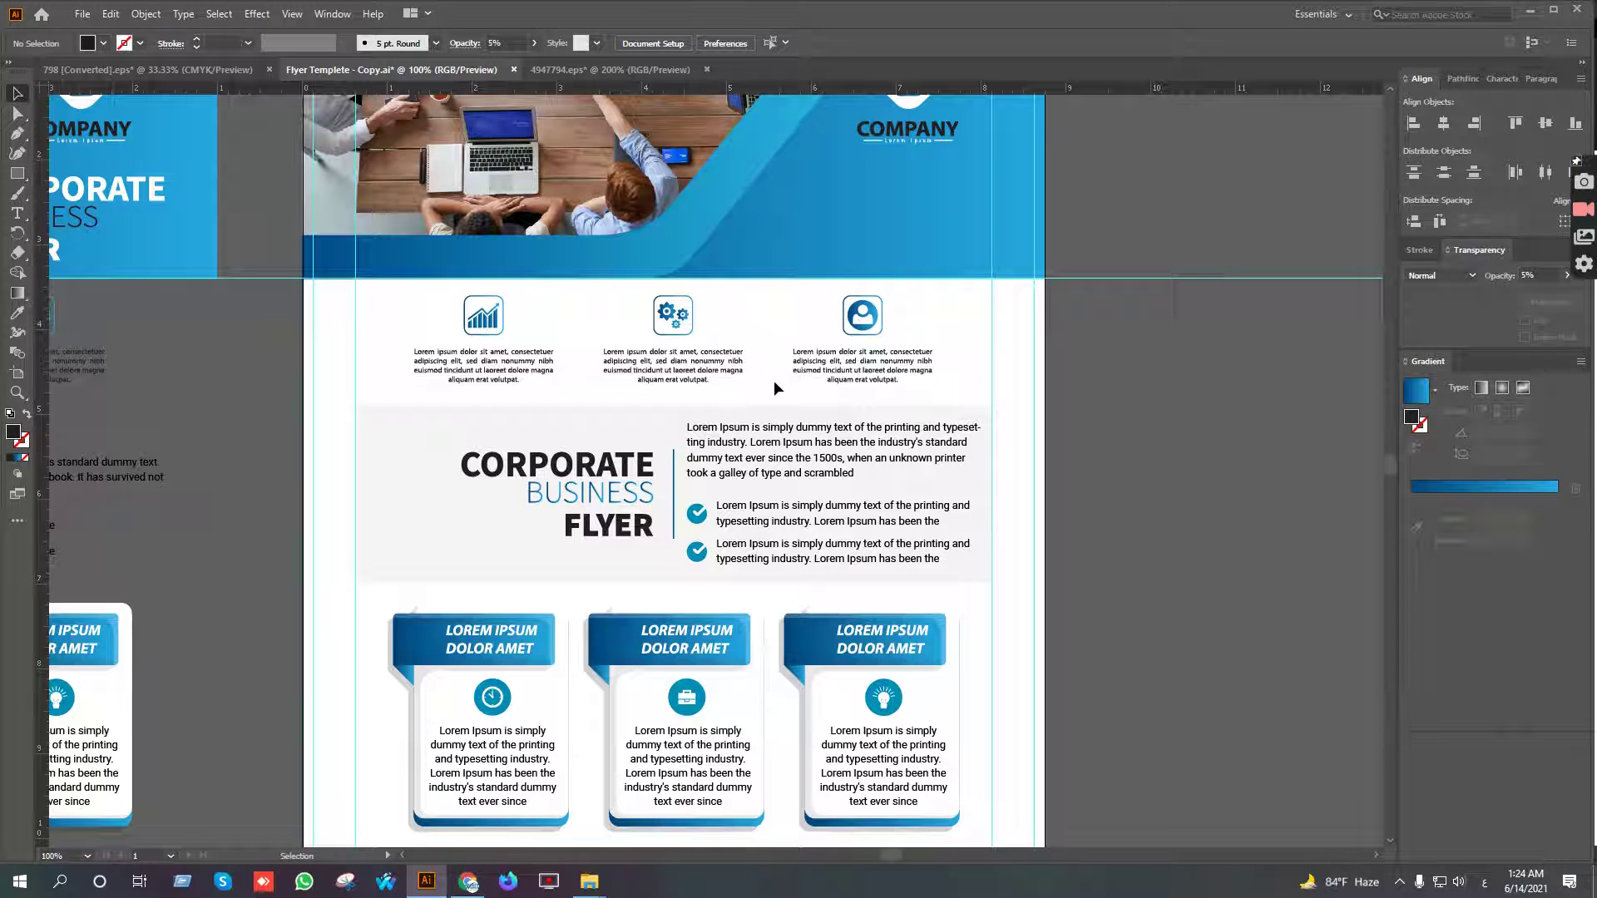
pyautogui.hotkey('ctrl', '+')
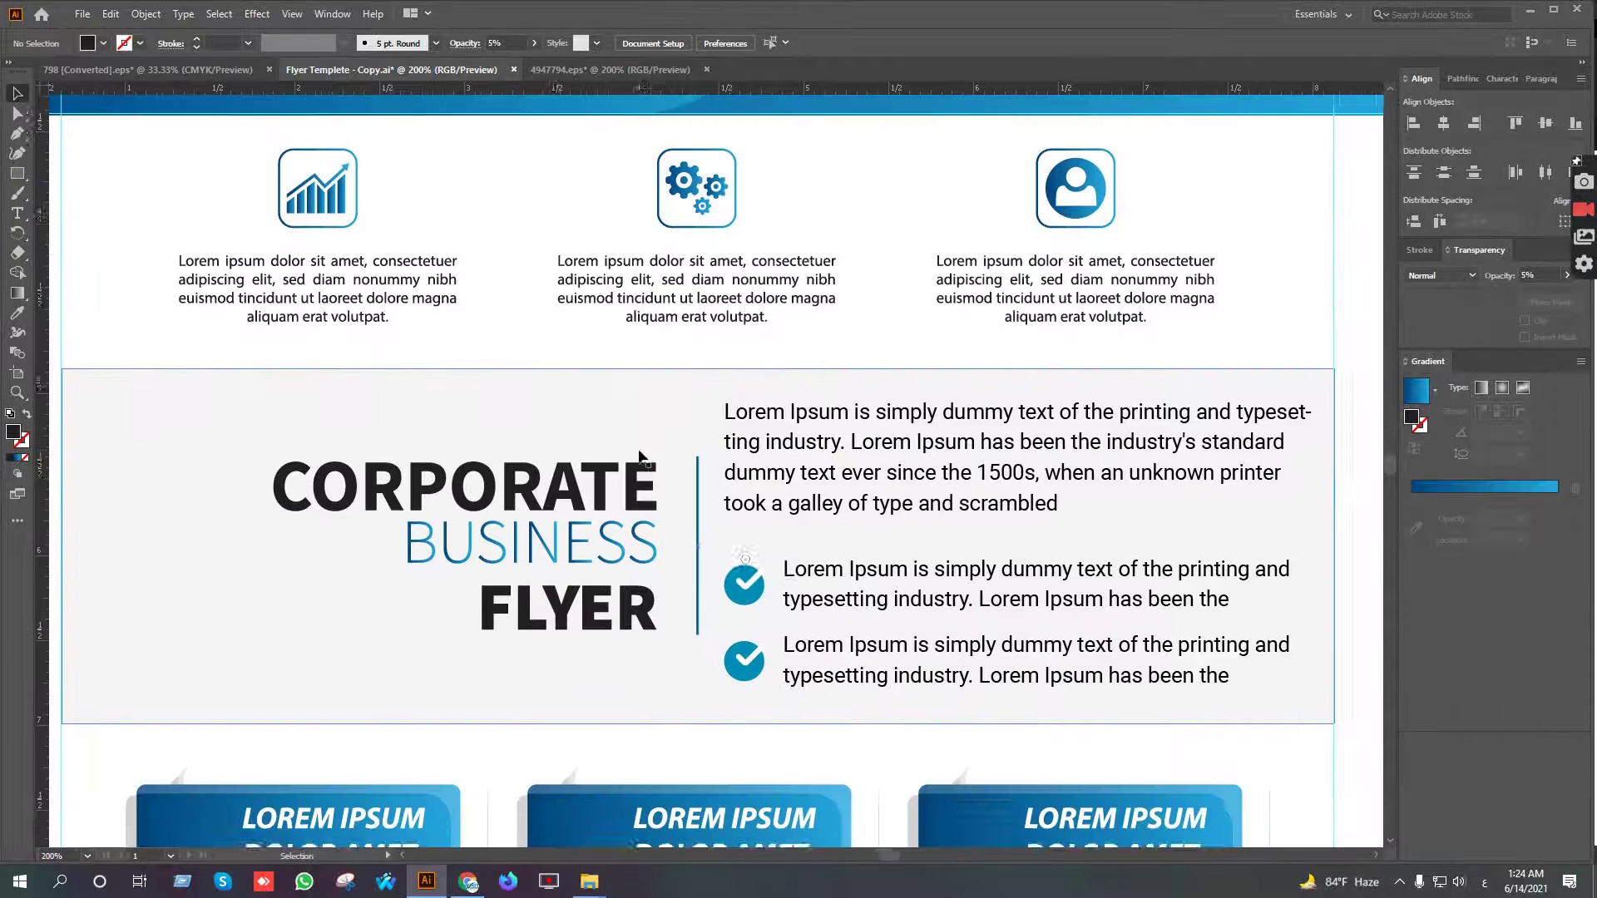
pyautogui.moveTo(615, 444); pyautogui.dragTo(807, 603)
pyautogui.moveTo(891, 649); pyautogui.dragTo(703, 348)
pyautogui.scroll(7, 703, 348)
pyautogui.scroll(7, 703, 347)
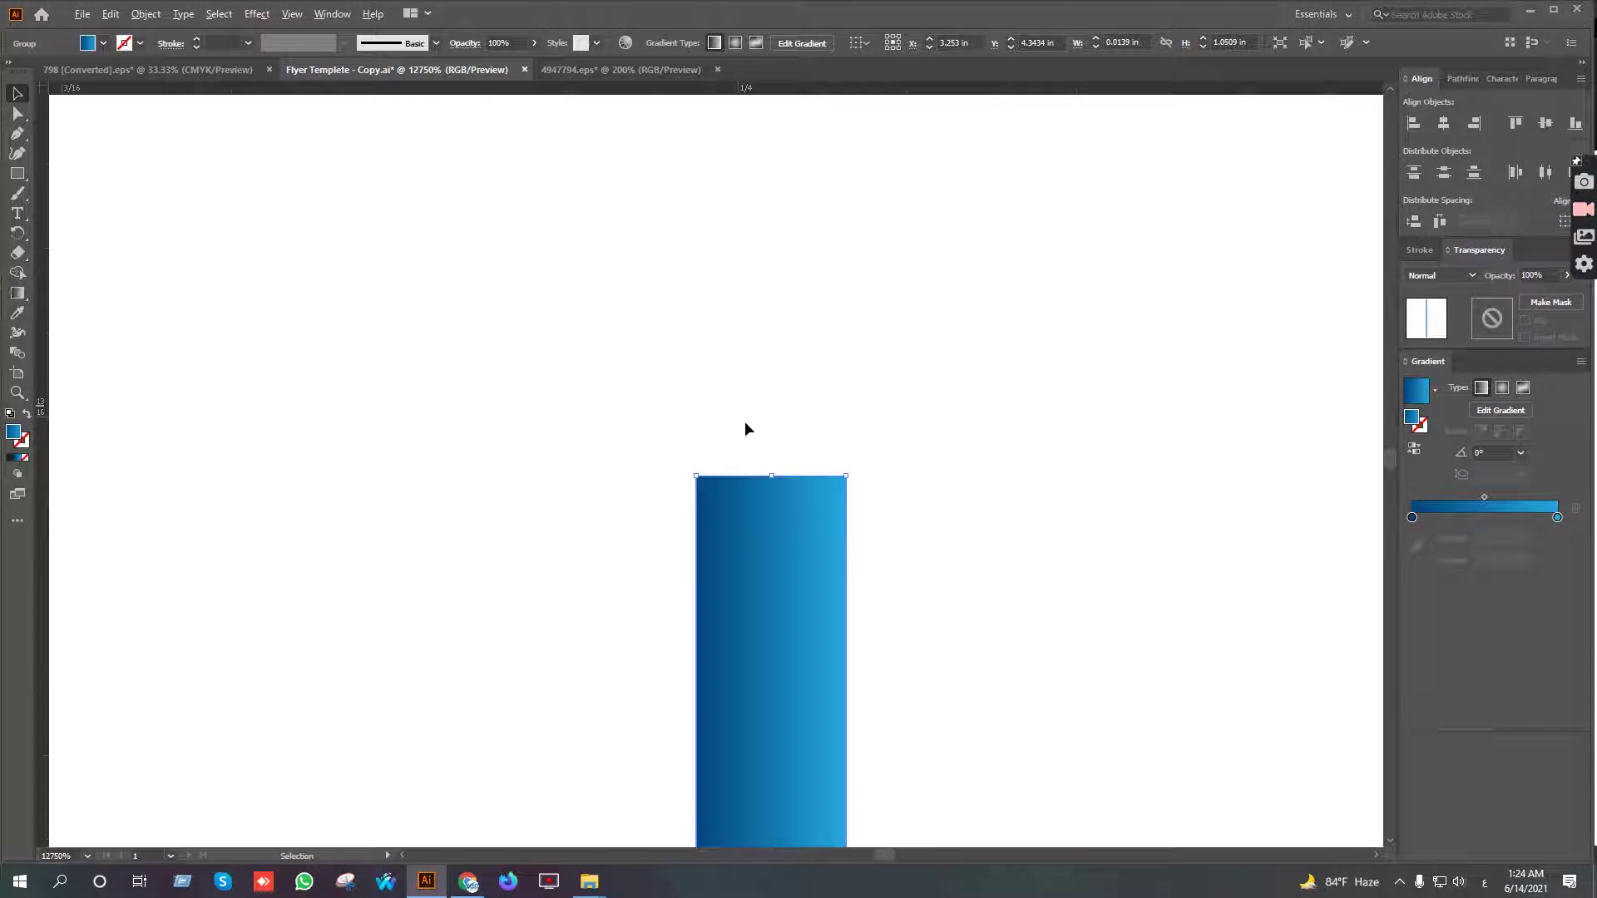
# Resize the copied divider line evenly about its center to about 0.3 in high
pyautogui.scroll(-5, 746, 416)
pyautogui.moveTo(747, 432); pyautogui.dragTo(922, 147)
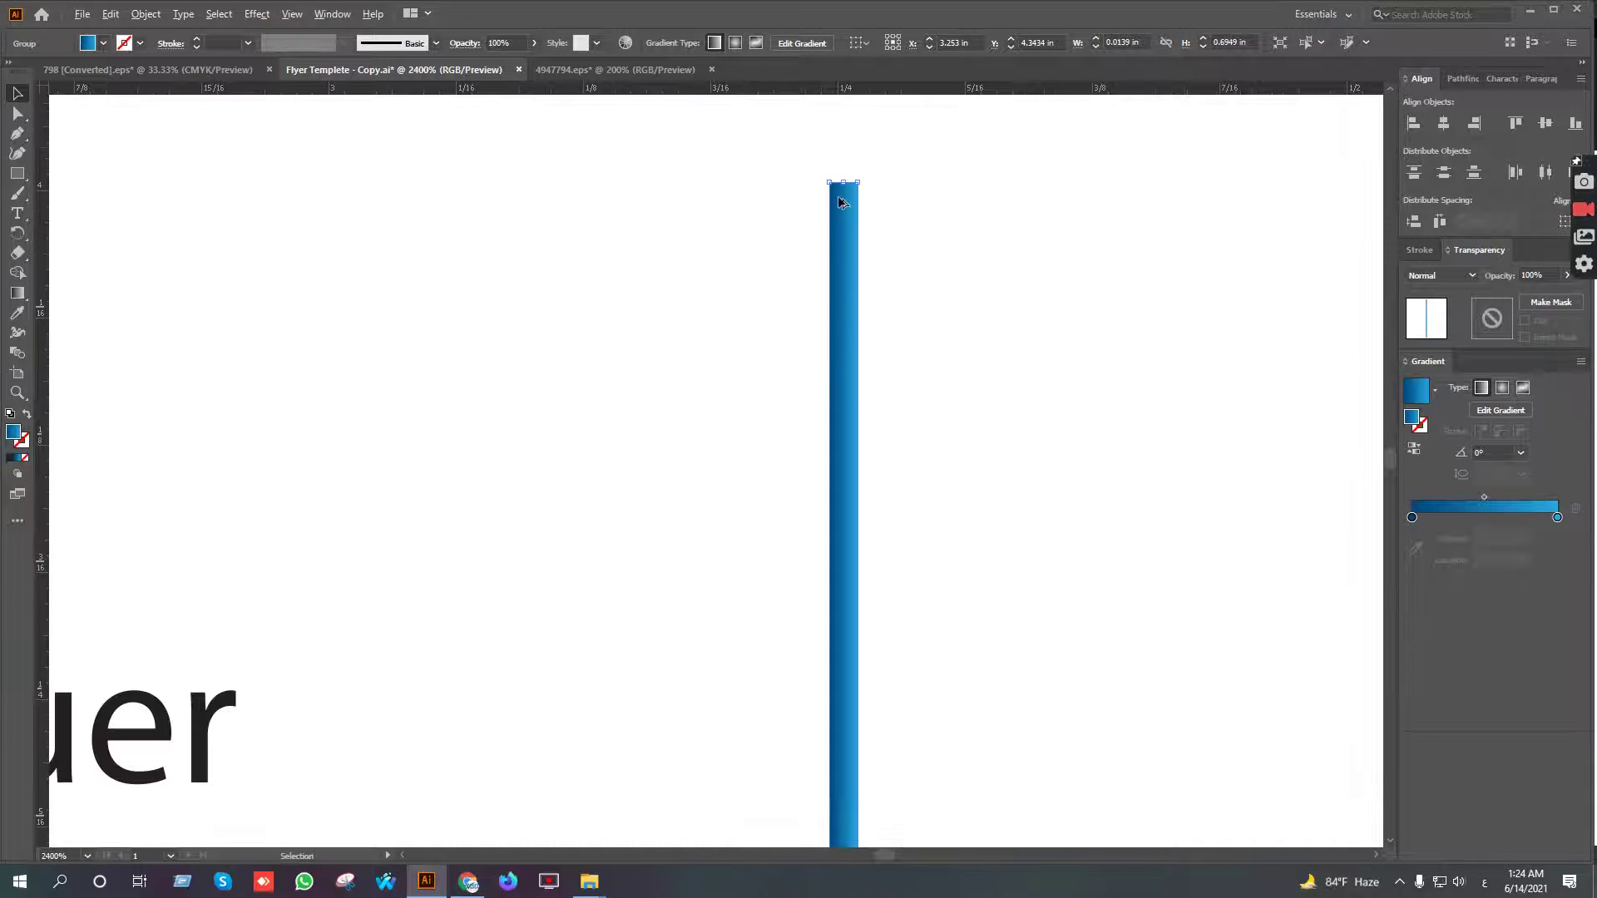
pyautogui.moveTo(844, 183); pyautogui.dragTo(905, 701)
pyautogui.scroll(-3, 920, 253)
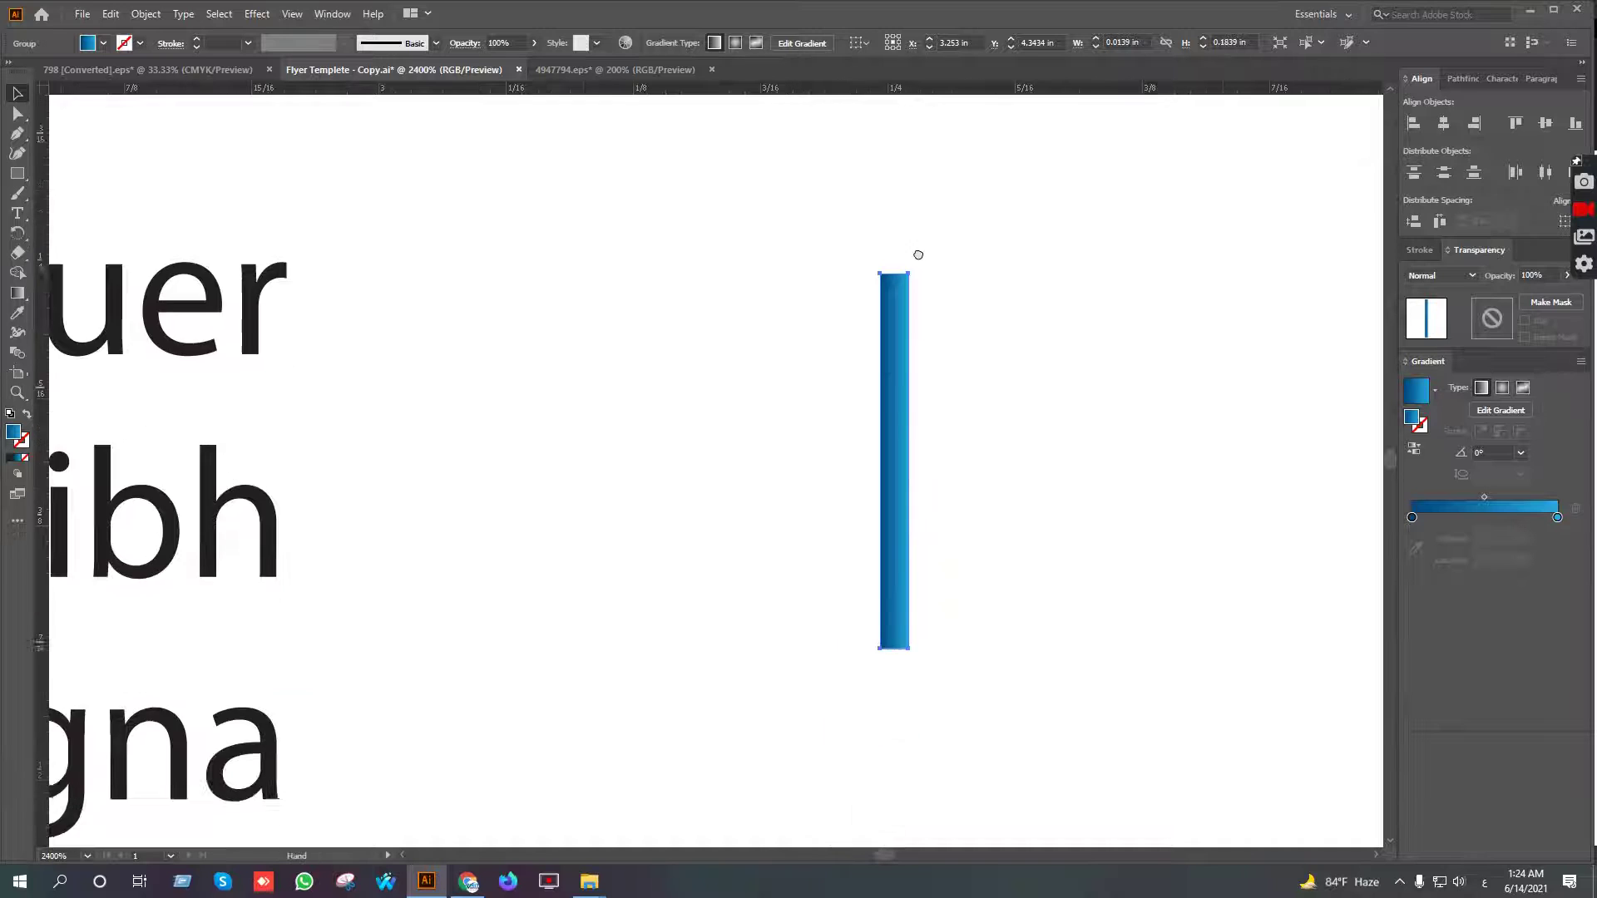
pyautogui.scroll(-3, 916, 262)
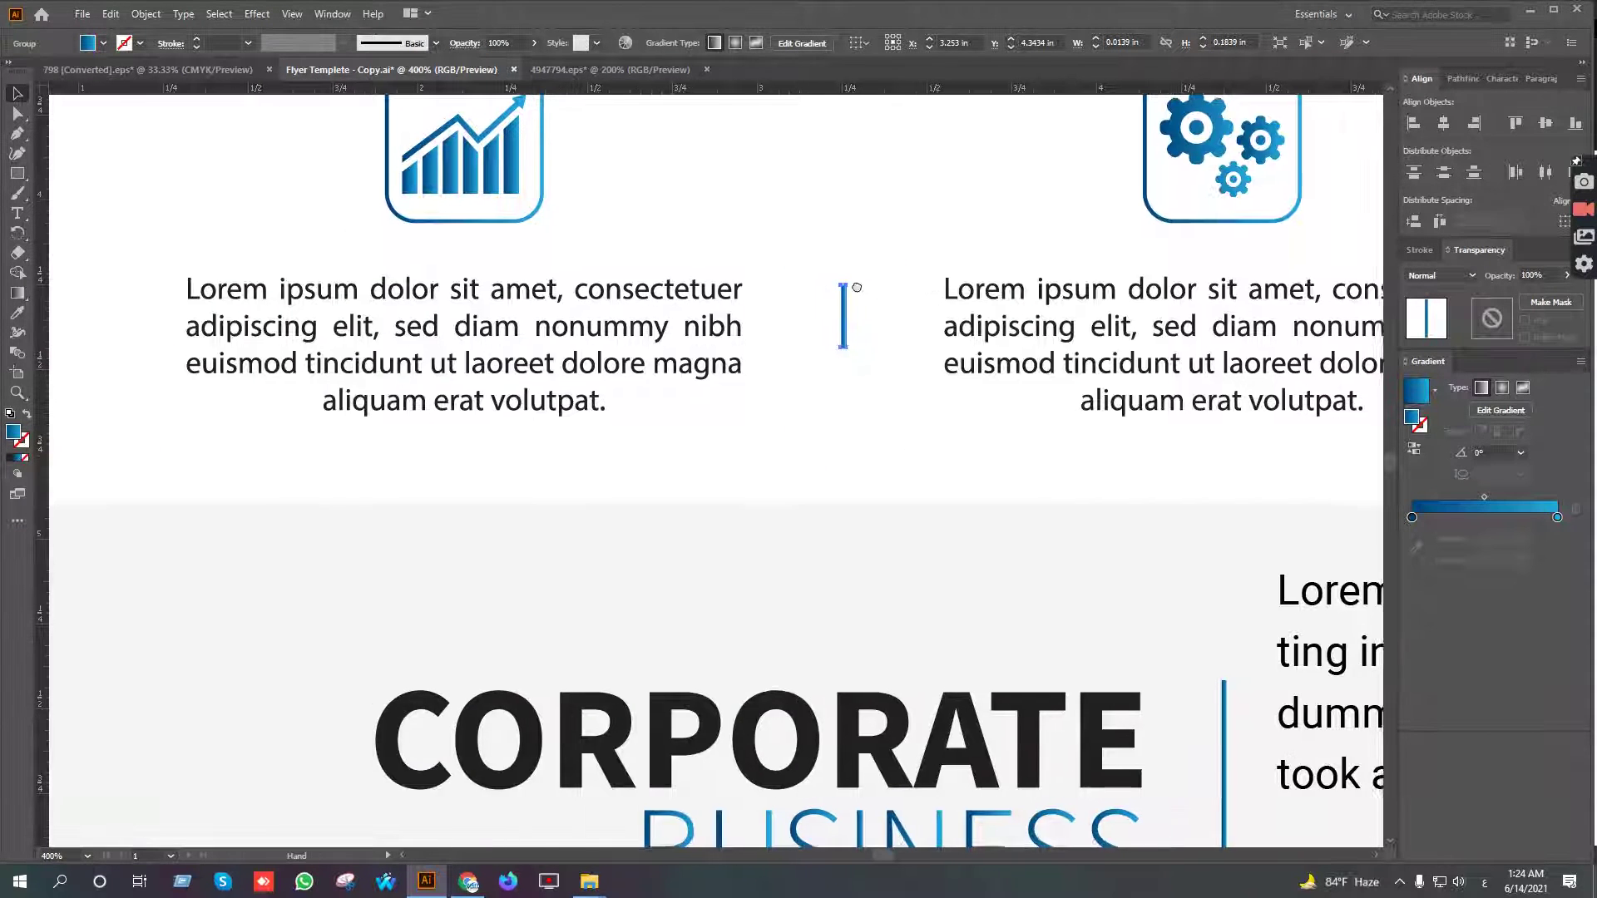
pyautogui.scroll(-1, 730, 293)
pyautogui.scroll(-1, 743, 302)
pyautogui.moveTo(804, 291); pyautogui.dragTo(654, 292)
pyautogui.scroll(1, 585, 308)
pyautogui.scroll(5, 578, 304)
pyautogui.moveTo(564, 306); pyautogui.dragTo(572, 226)
pyautogui.scroll(-3, 607, 291)
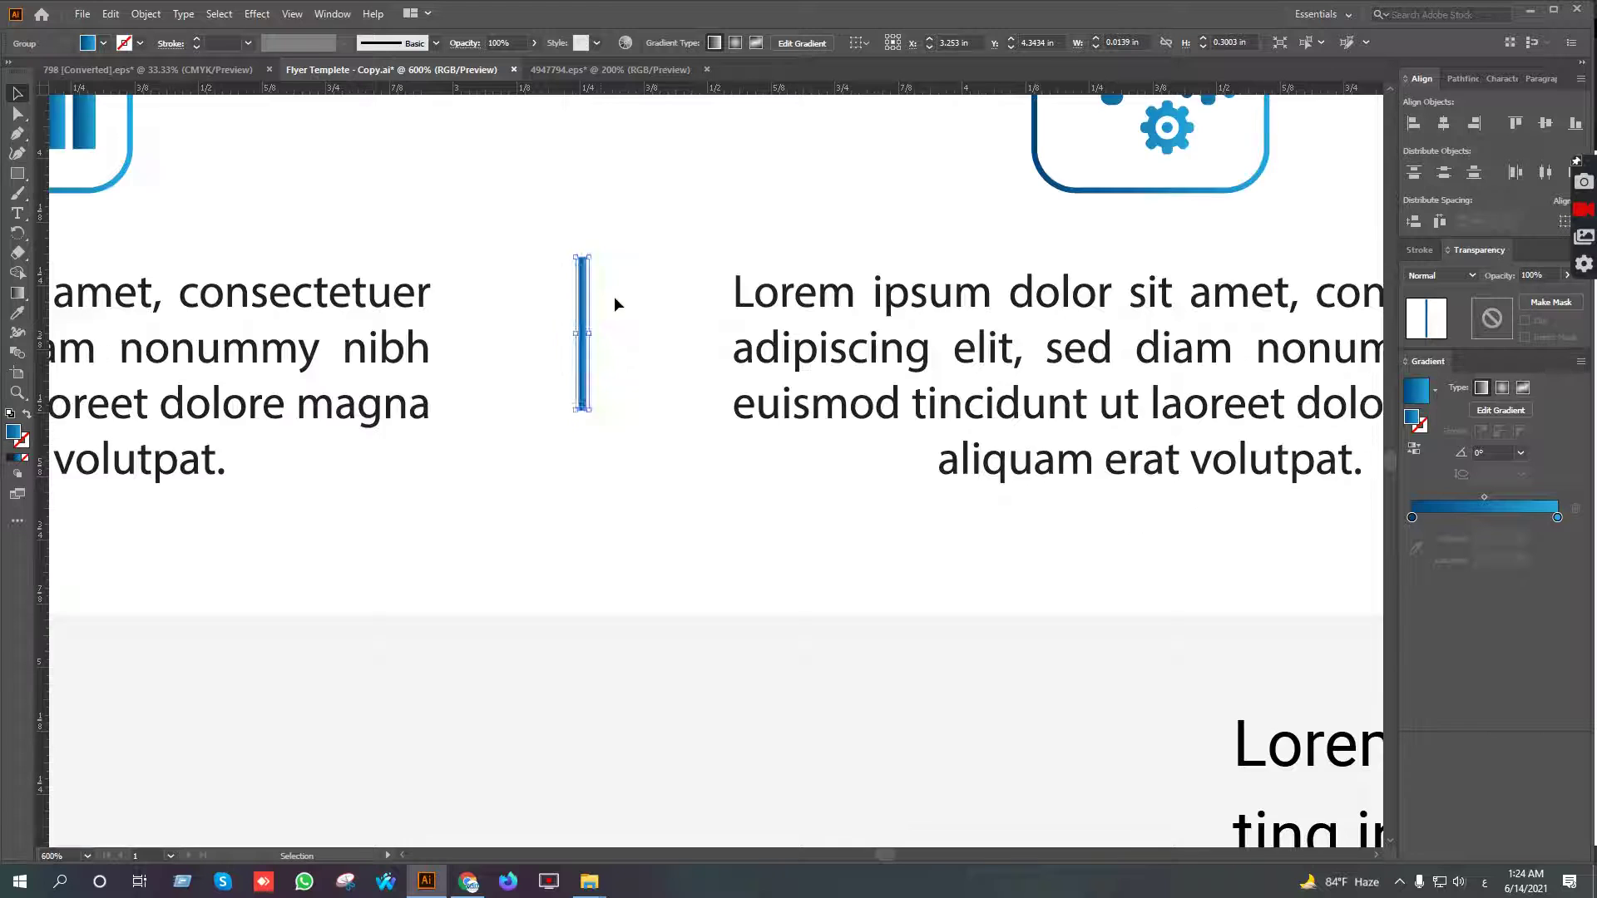
# Nudge the small divider line down so it sits at mid-height beside the icon captions
pyautogui.moveTo(673, 310); pyautogui.dragTo(526, 307)
pyautogui.press('Down')
pyautogui.press('Down')
pyautogui.press('Down')
pyautogui.press('Down')
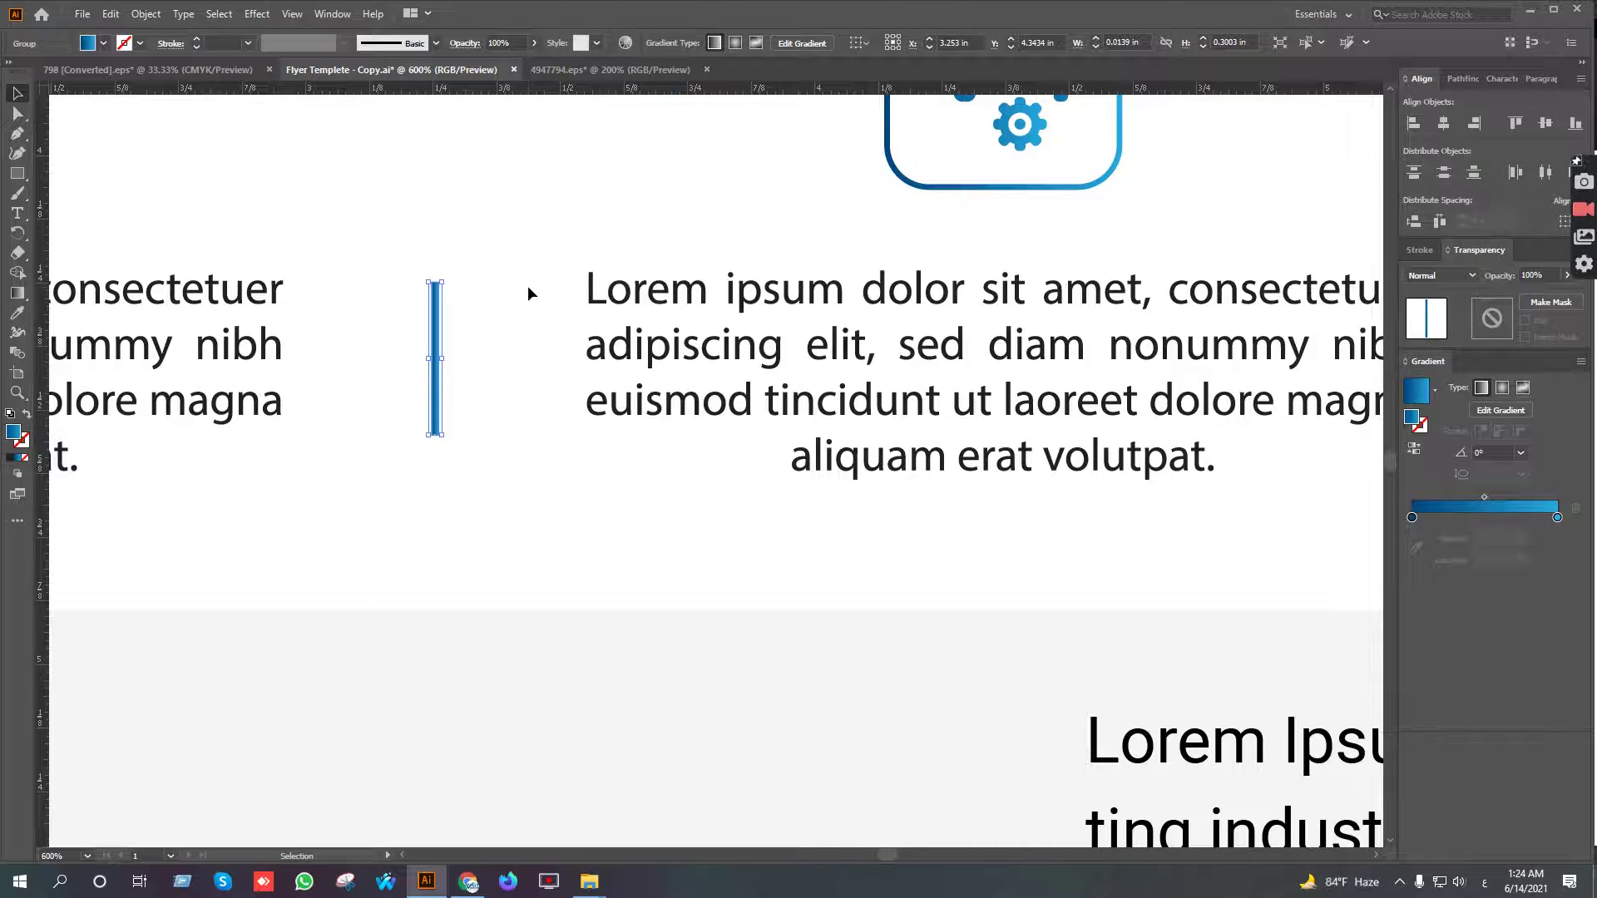
pyautogui.scroll(-3, 466, 312)
pyautogui.press('Down')
pyautogui.press('Down')
pyautogui.press('Down')
pyautogui.press('Down')
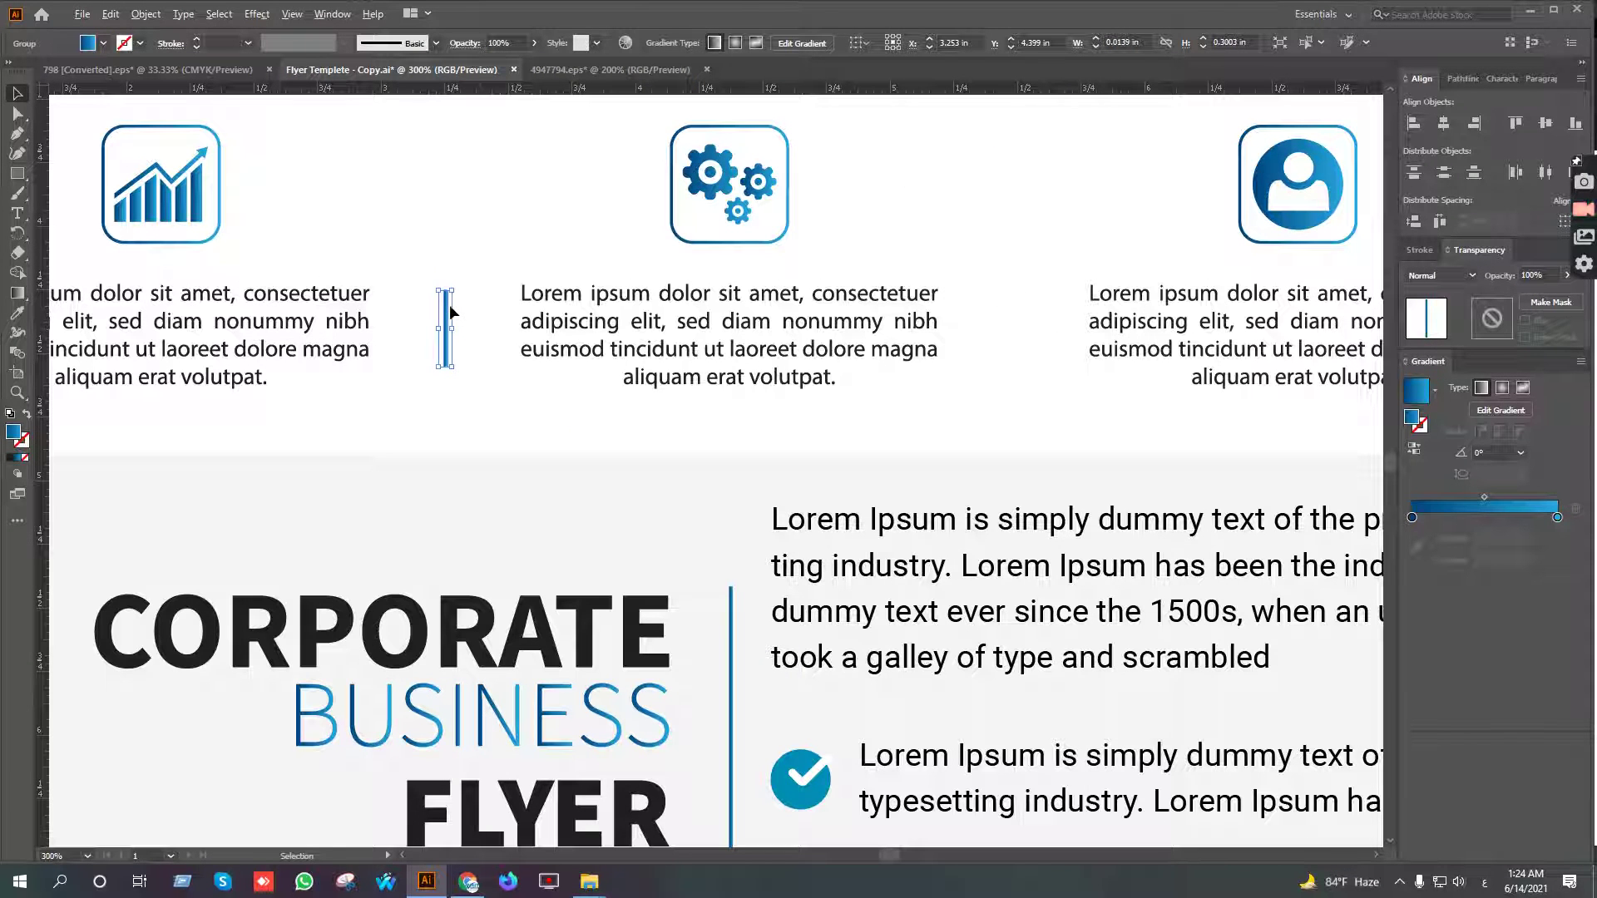
# Copy the small divider line straight across into the gap between the second and third icon captions
pyautogui.moveTo(450, 304); pyautogui.dragTo(1142, 341)
pyautogui.scroll(-3, 1031, 321)
pyautogui.click(1014, 314)
# Compare the reworked flyer with the original design beside it and examine the space below the header logo
pyautogui.moveTo(736, 282); pyautogui.dragTo(869, 307)
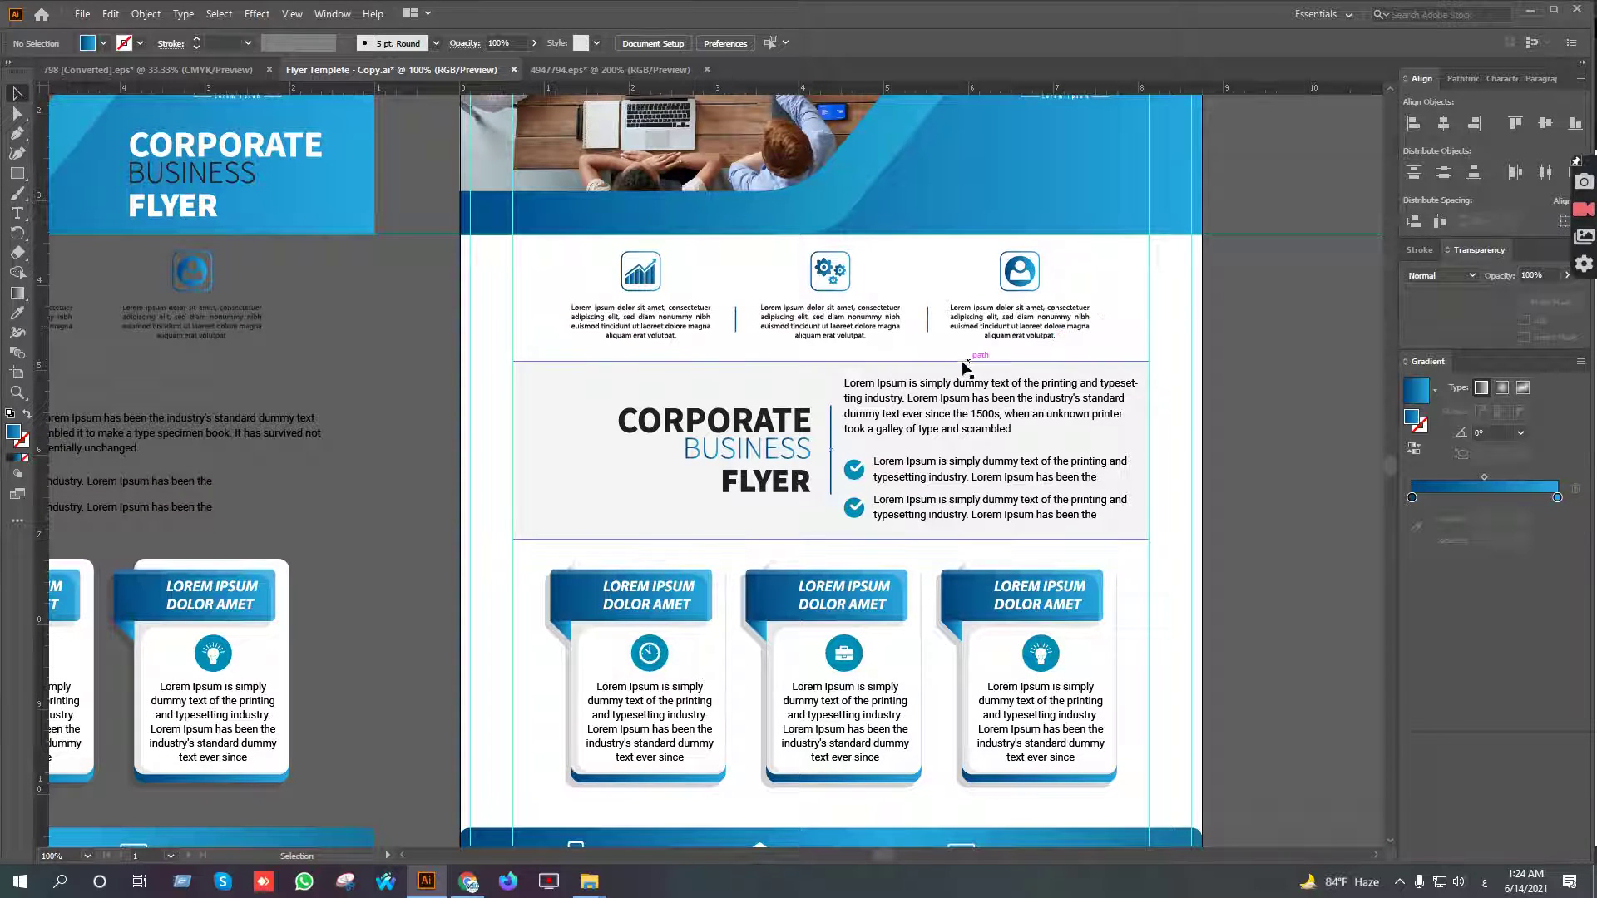
pyautogui.scroll(-1, 934, 463)
pyautogui.moveTo(1062, 467); pyautogui.dragTo(1199, 445)
pyautogui.scroll(-1, 1120, 503)
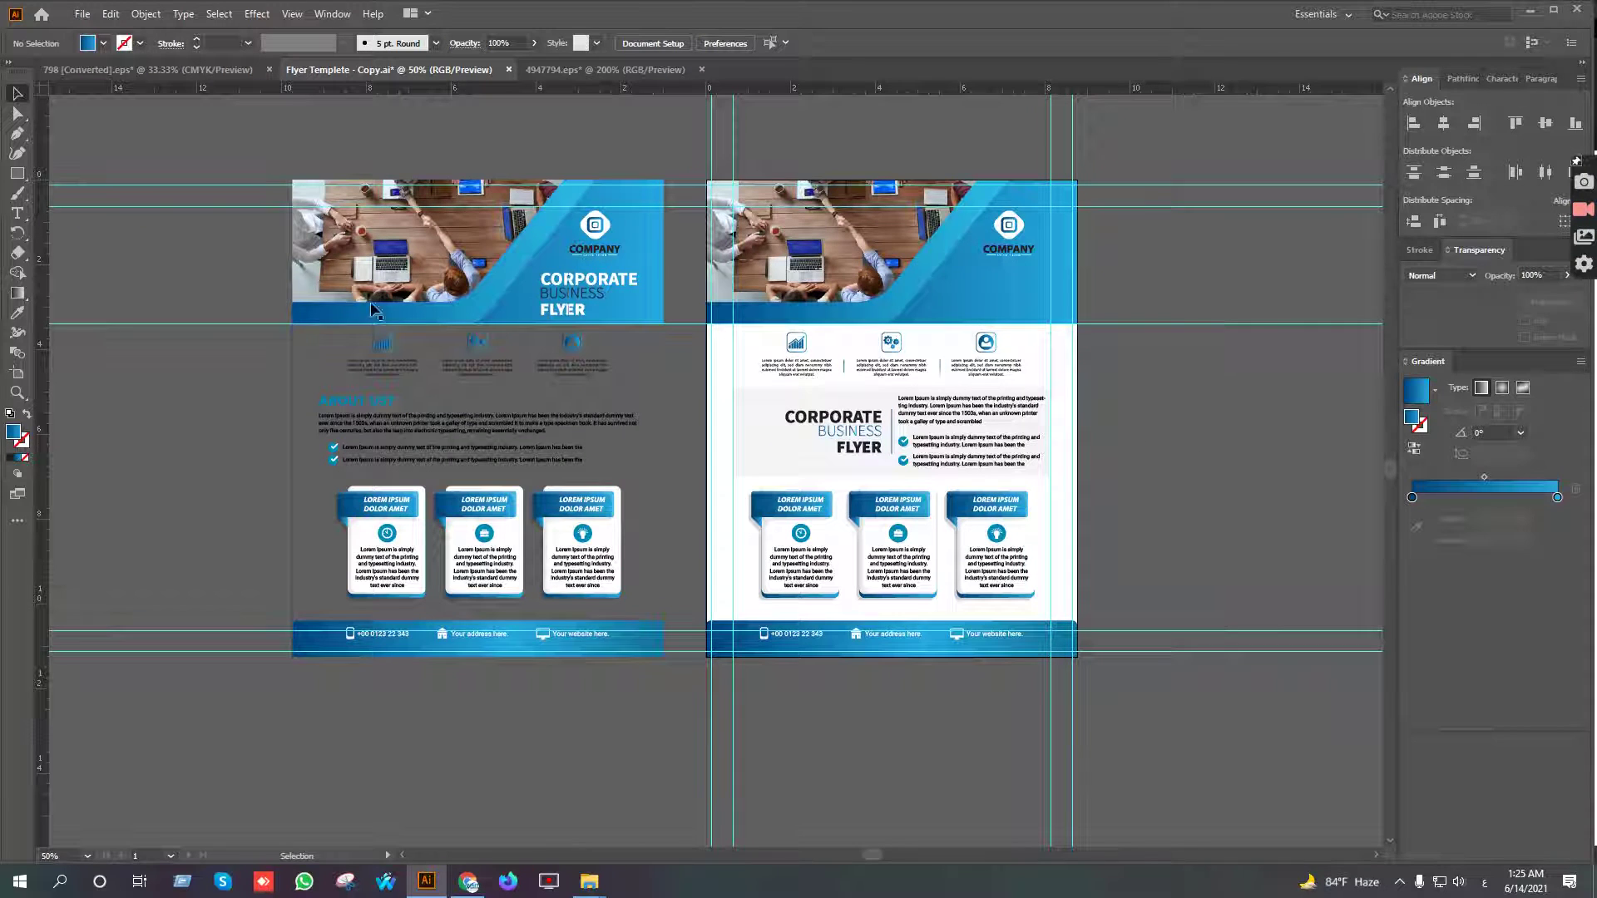
pyautogui.moveTo(582, 400); pyautogui.dragTo(587, 396)
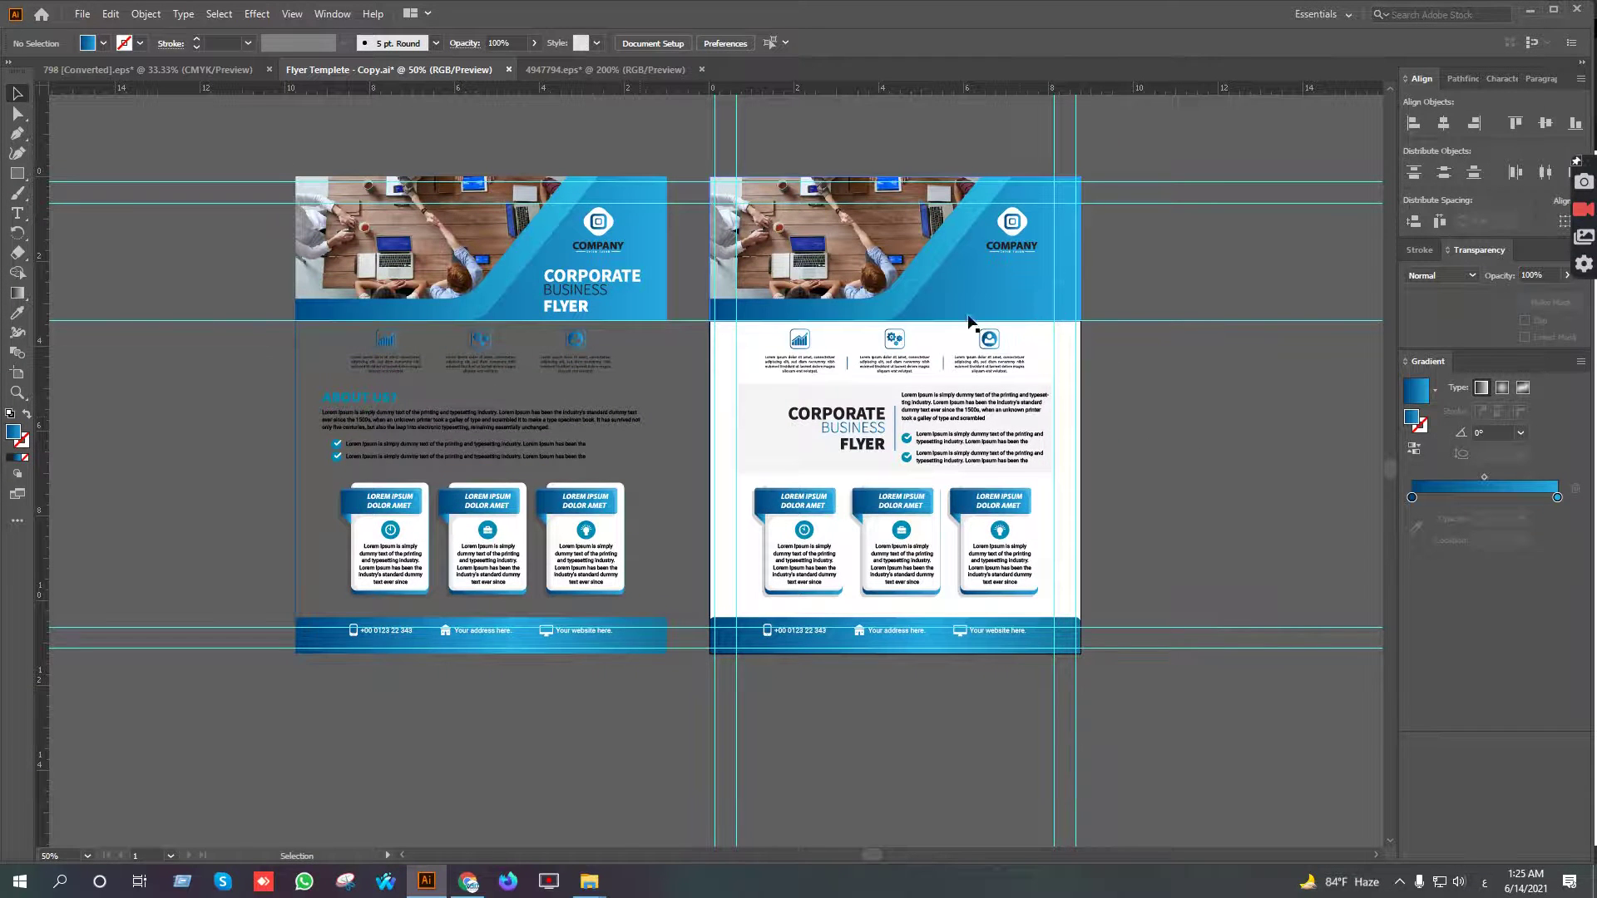
pyautogui.scroll(3, 1098, 337)
pyautogui.moveTo(1155, 300); pyautogui.dragTo(1205, 528)
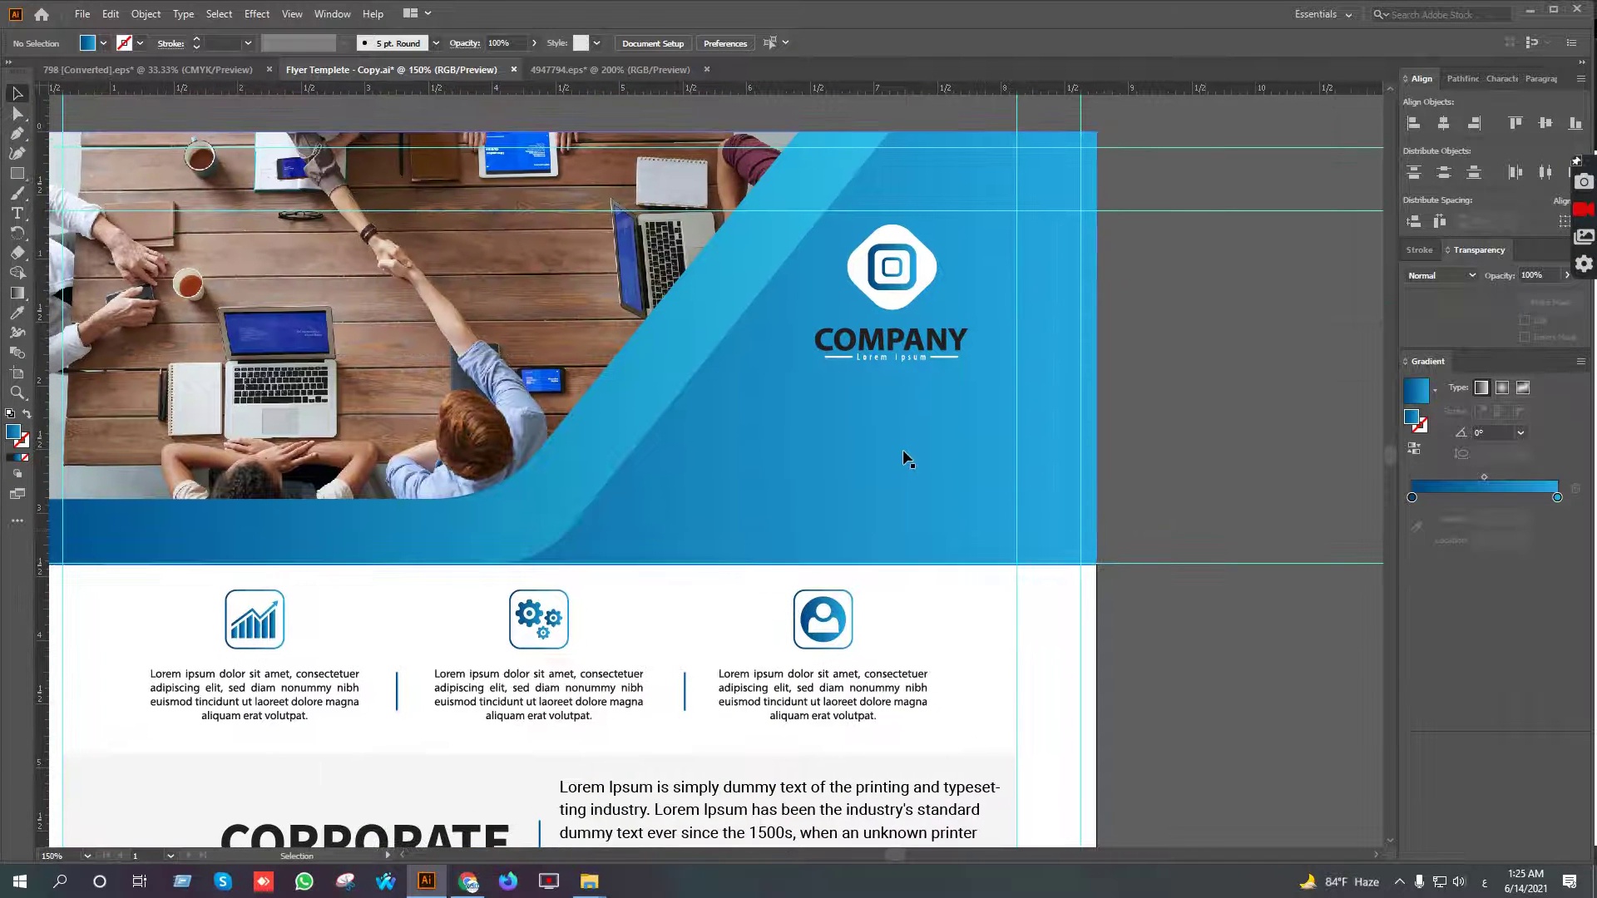
# Move the company logo down into the middle of the blue header area and enlarge it proportionally to about 1.93 in wide
pyautogui.moveTo(894, 266); pyautogui.dragTo(846, 391)
pyautogui.moveTo(919, 352); pyautogui.dragTo(966, 309)
pyautogui.moveTo(880, 375)
pyautogui.mouseDown()
pyautogui.moveTo(898, 358)
pyautogui.moveTo(866, 385)
pyautogui.mouseUp()
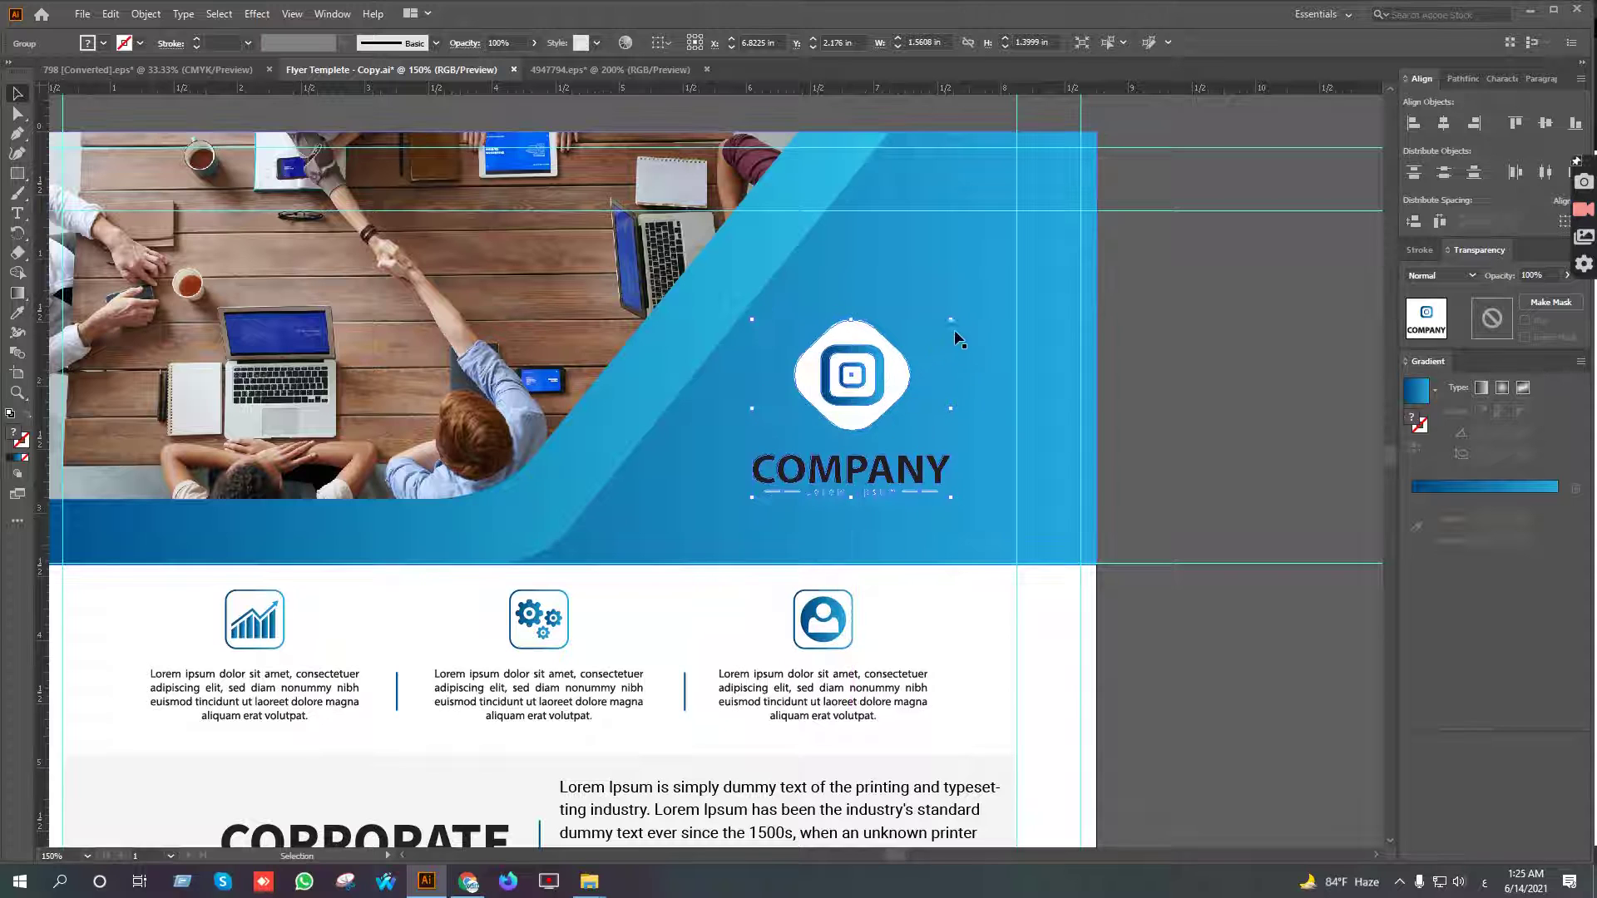
pyautogui.moveTo(950, 321); pyautogui.dragTo(998, 279)
pyautogui.hotkey('shift', 'Down')
pyautogui.hotkey('shift', 'Left')
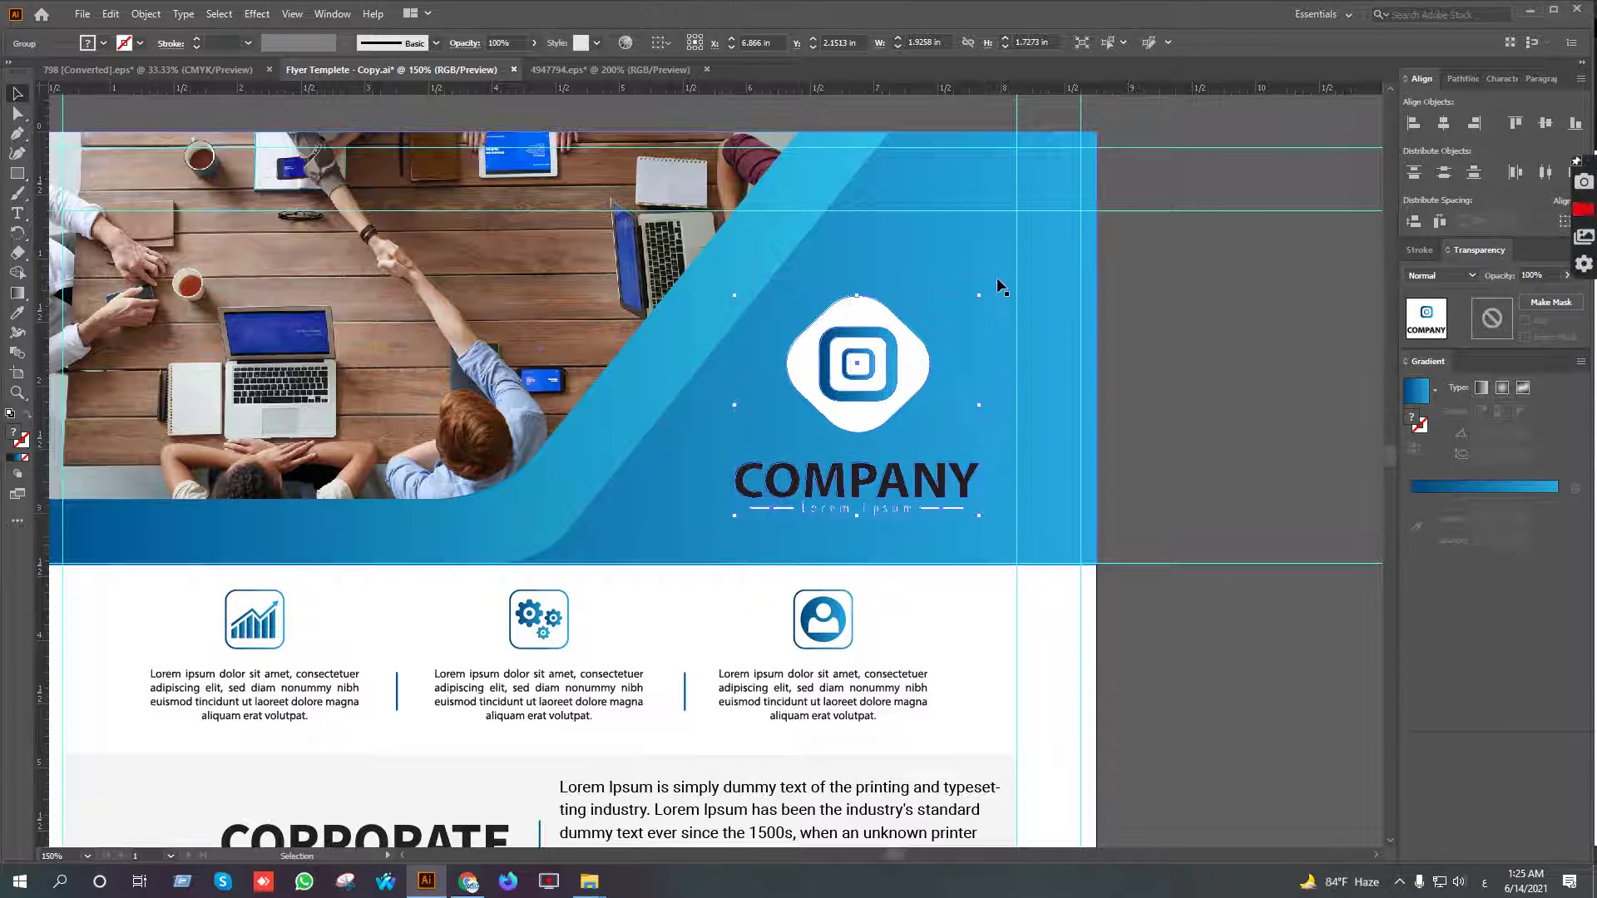
# Nudge the enlarged company logo slightly down and right within the blue header area
pyautogui.press('Right')
pyautogui.press('Right')
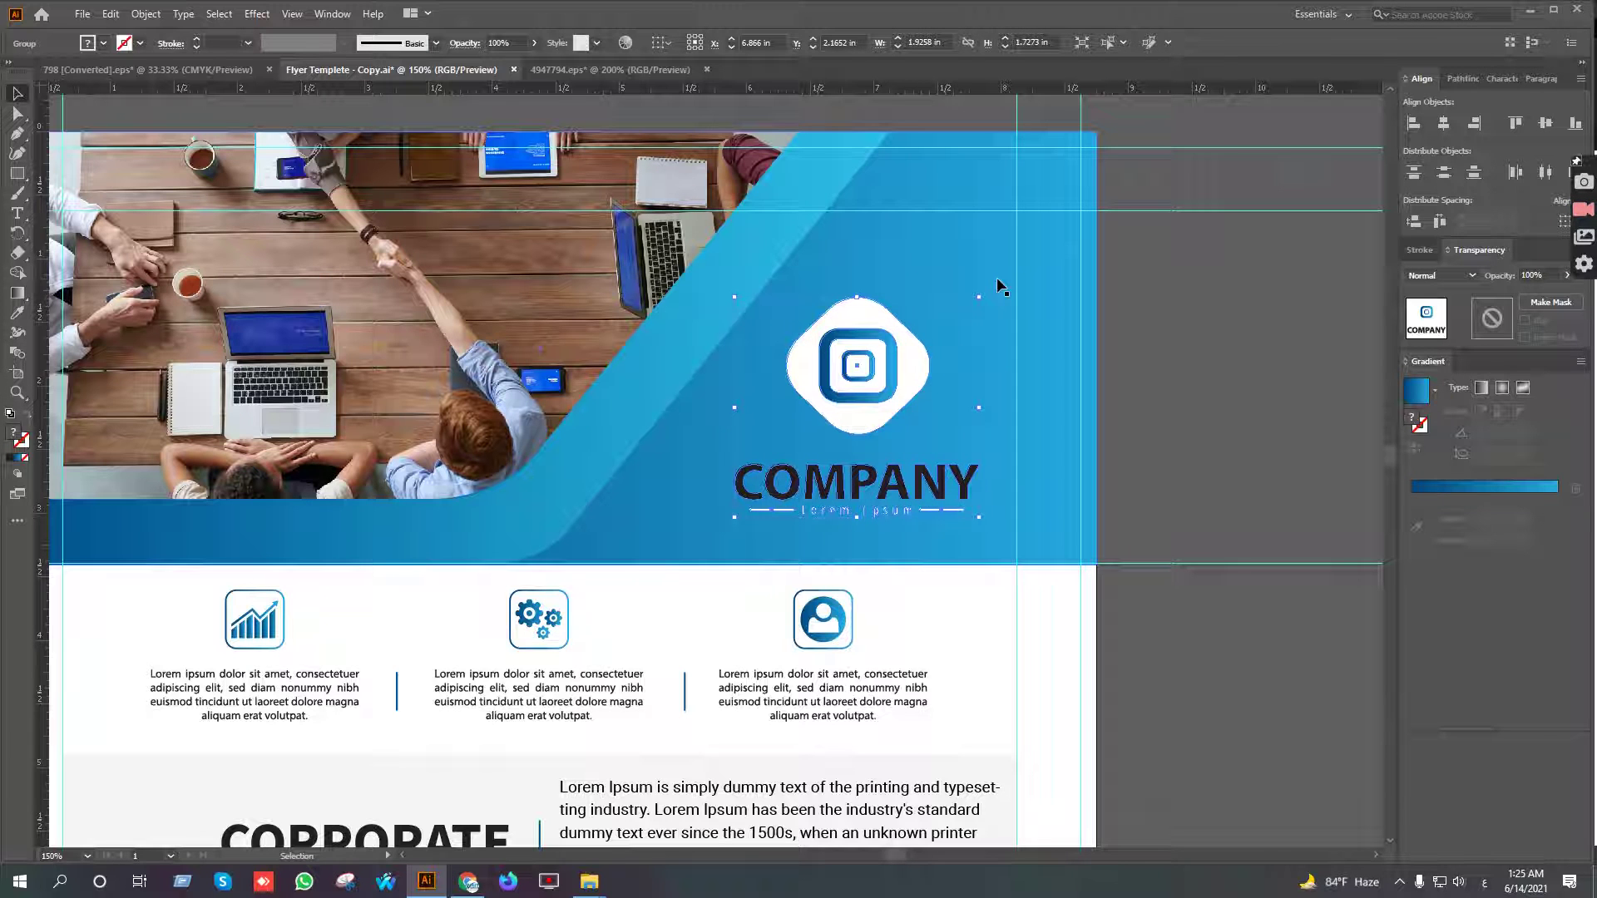
pyautogui.press('Down')
pyautogui.press('Right')
pyautogui.press('Down')
pyautogui.press('Left')
pyautogui.press('Left')
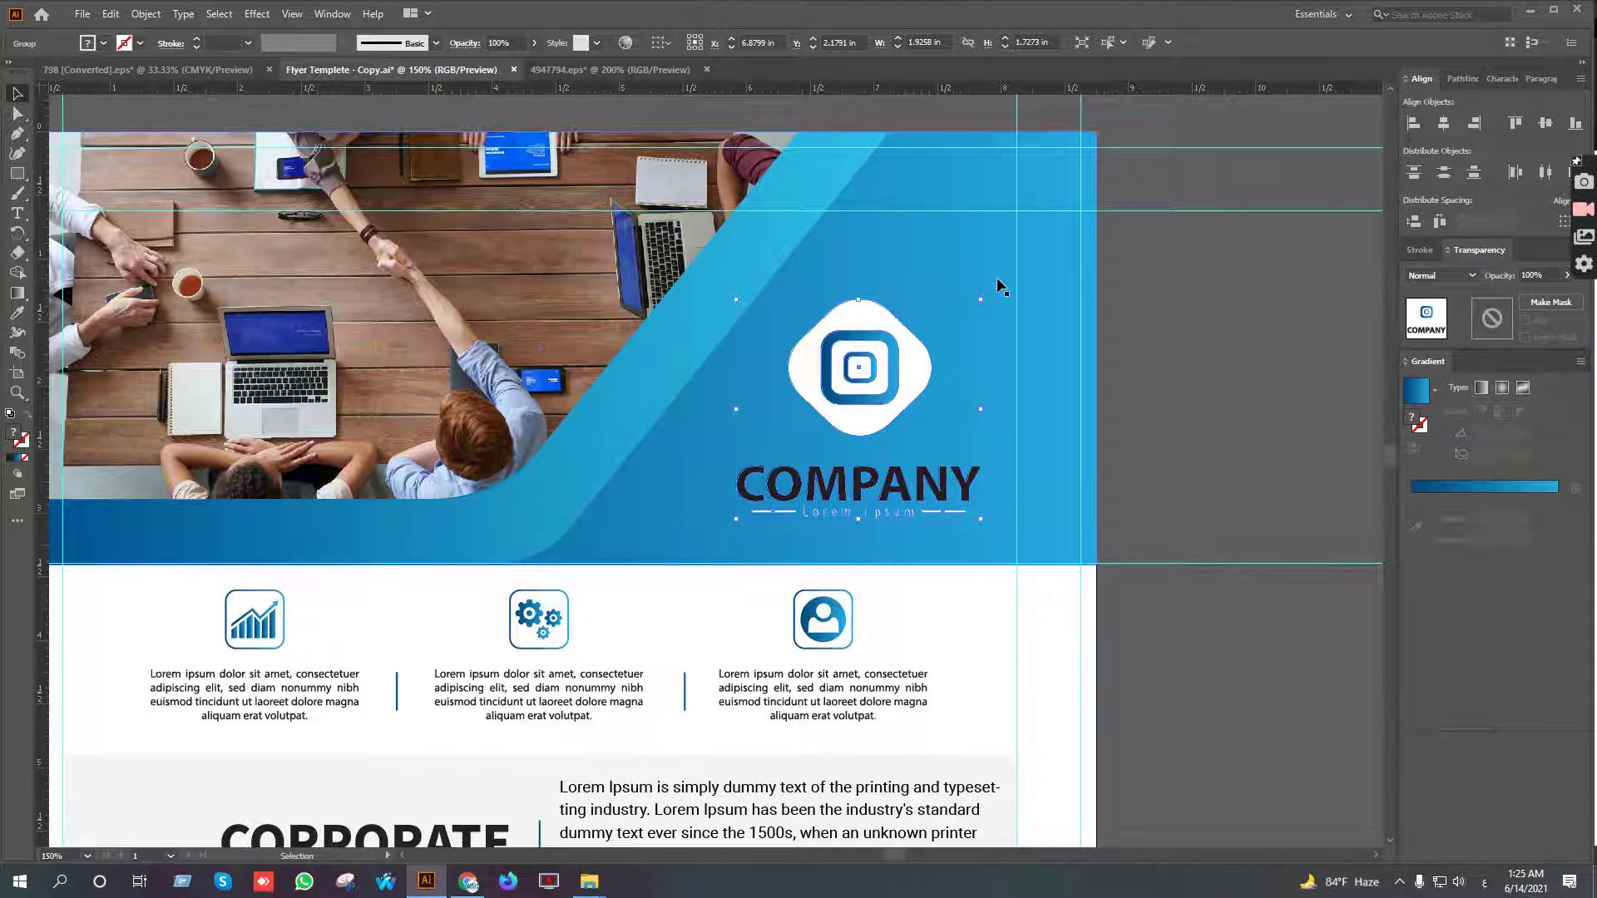
# Shrink the company logo evenly about its center to about 1.55 in wide and nudge it slightly down
pyautogui.click(1184, 353)
pyautogui.scroll(-2, 1119, 481)
pyautogui.moveTo(1215, 580); pyautogui.dragTo(1256, 432)
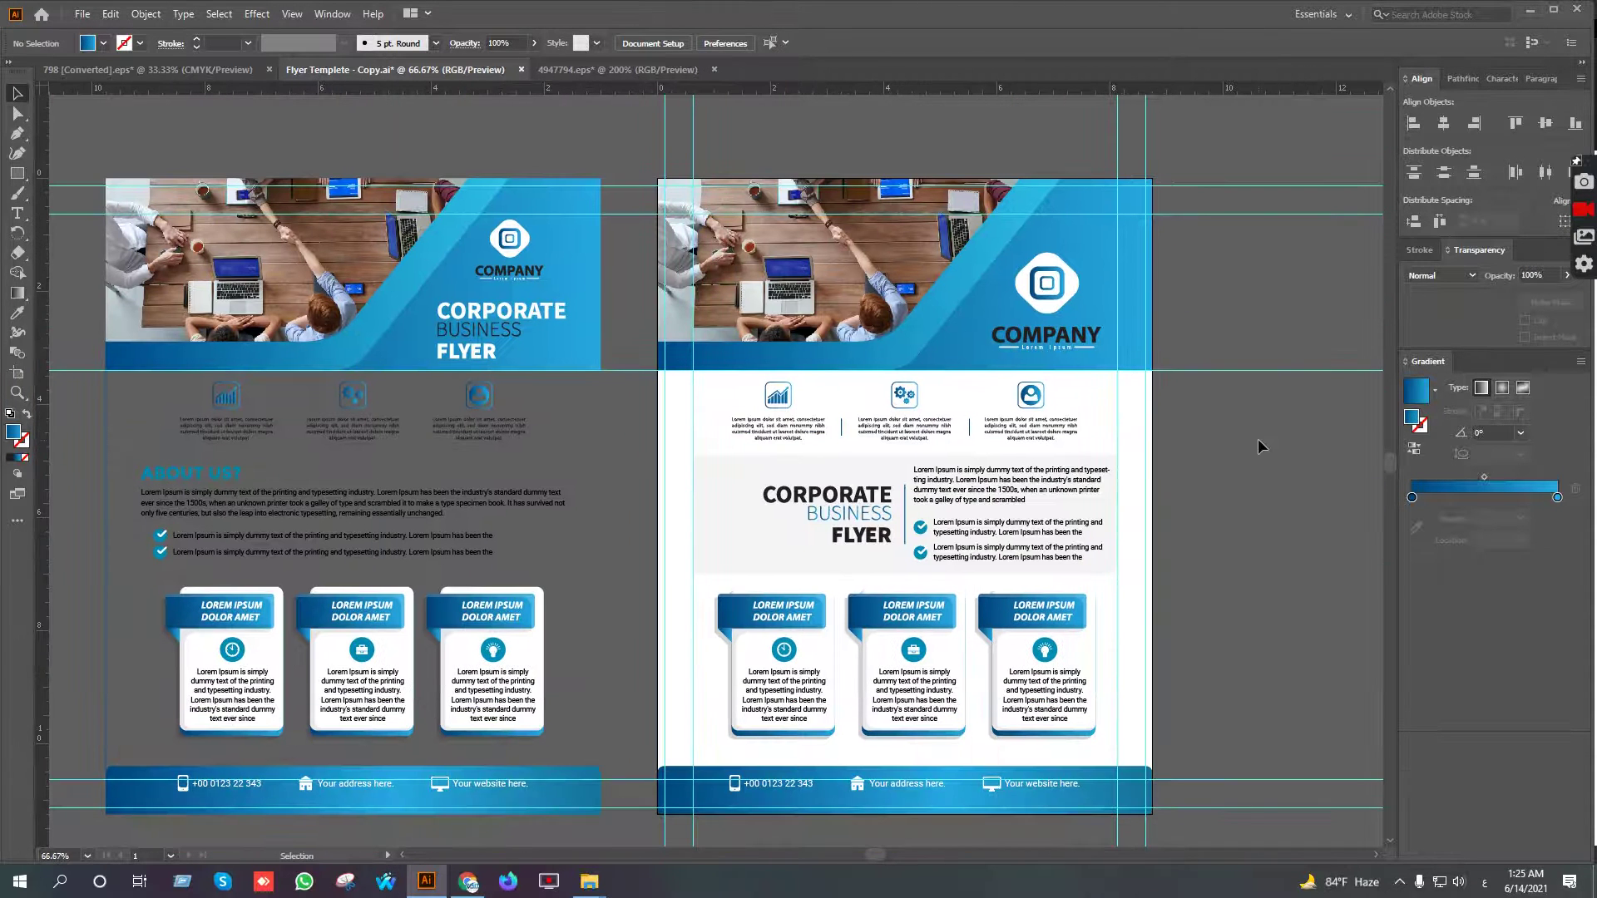
pyautogui.scroll(4, 1124, 318)
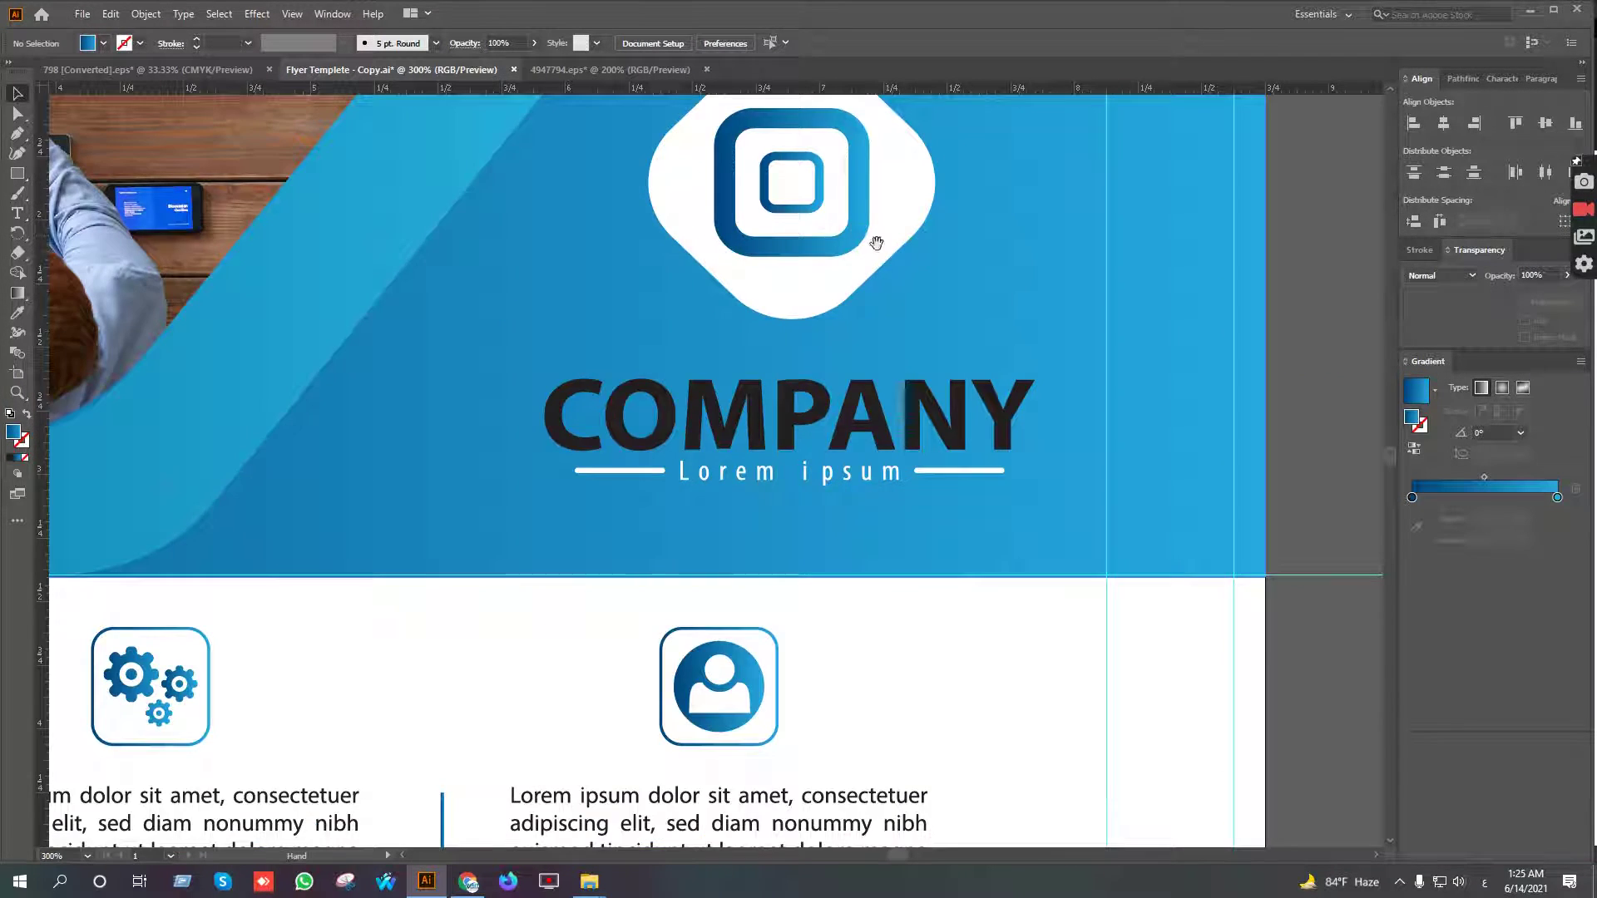
pyautogui.moveTo(877, 243); pyautogui.dragTo(859, 467)
pyautogui.click(797, 417)
pyautogui.moveTo(1015, 275); pyautogui.dragTo(975, 315)
pyautogui.press('Down')
pyautogui.press('Down')
pyautogui.scroll(-3, 962, 395)
pyautogui.moveTo(1002, 442); pyautogui.dragTo(1112, 338)
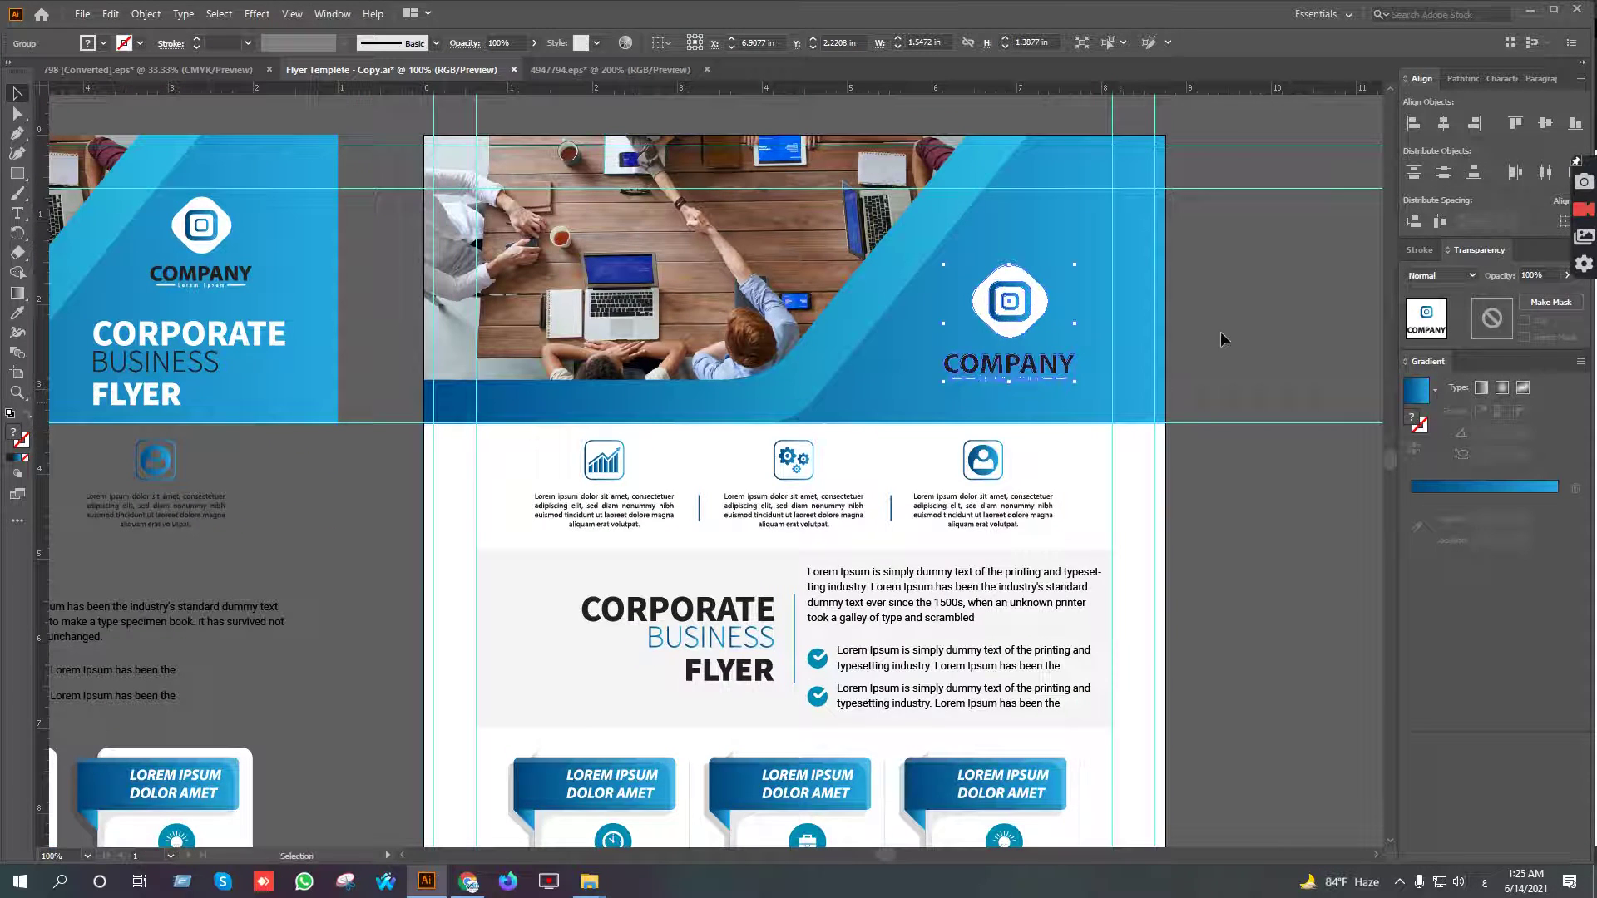
# Compare the whole reworked flyer with the original flyer beside it
pyautogui.click(1220, 338)
pyautogui.scroll(-1, 1220, 339)
pyautogui.moveTo(1255, 516); pyautogui.dragTo(1167, 461)
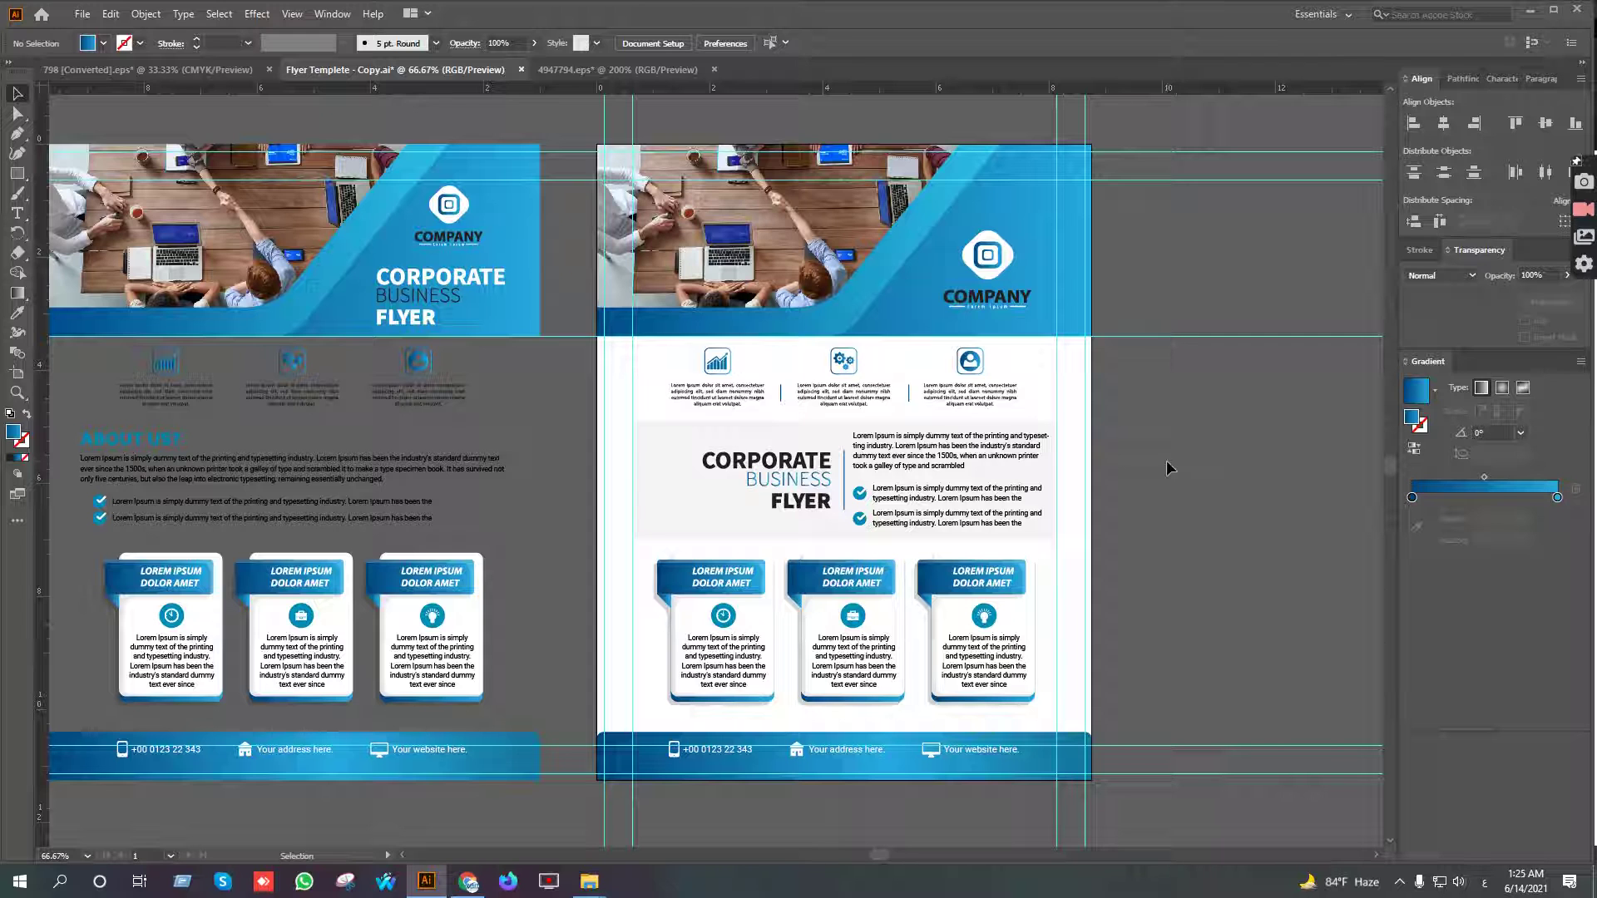
pyautogui.moveTo(1066, 467); pyautogui.dragTo(1008, 410)
pyautogui.scroll(-2, 1137, 507)
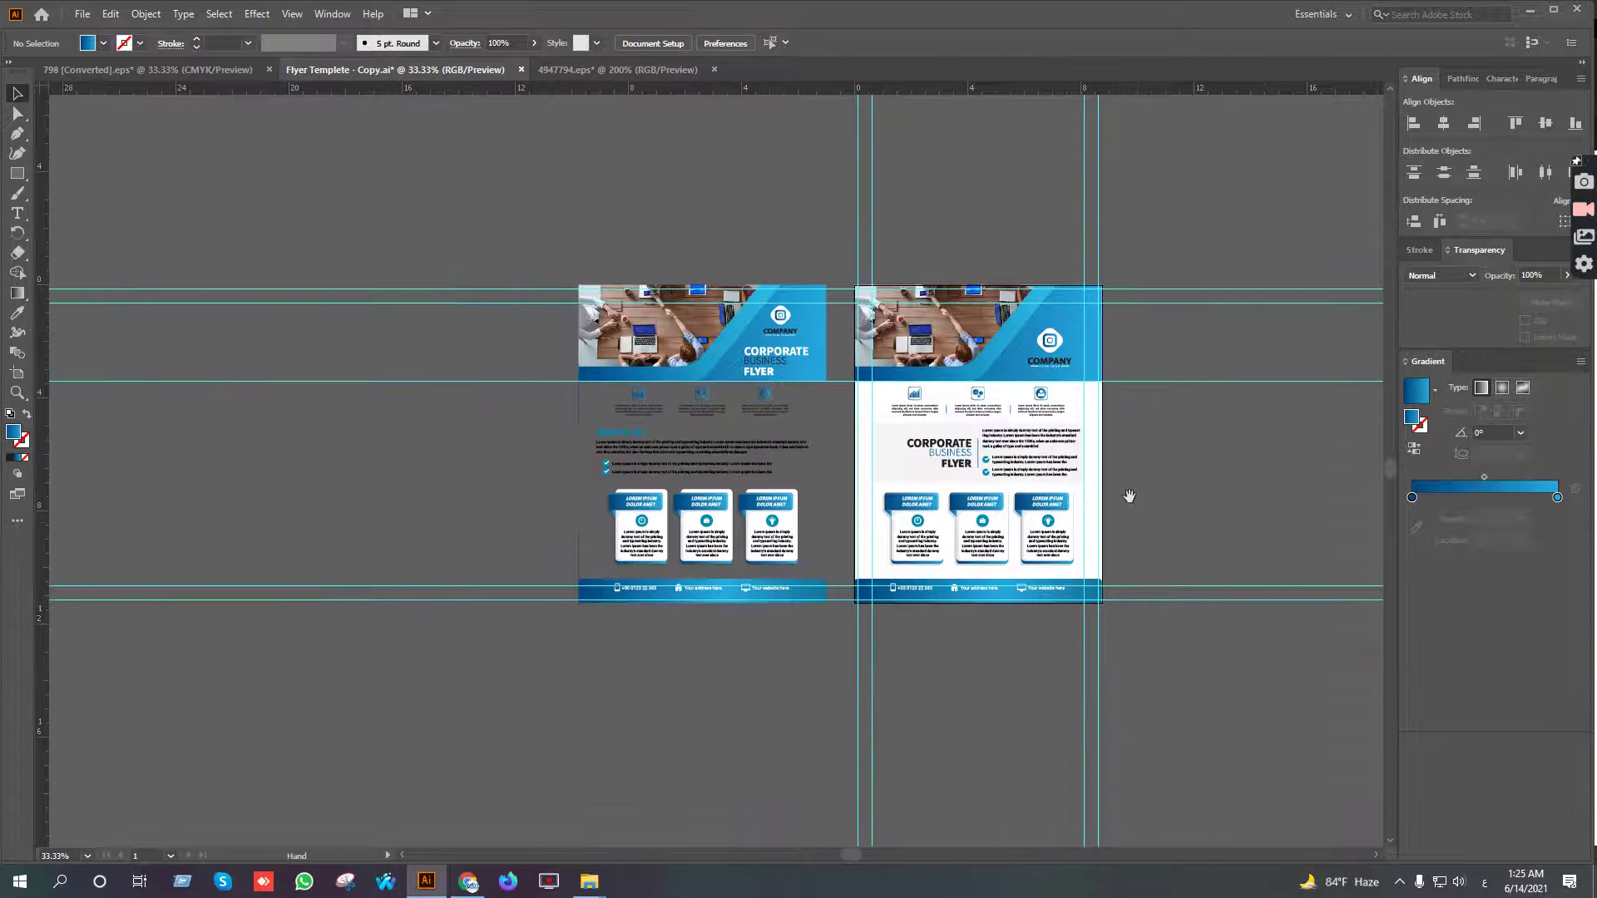
pyautogui.click(737, 595)
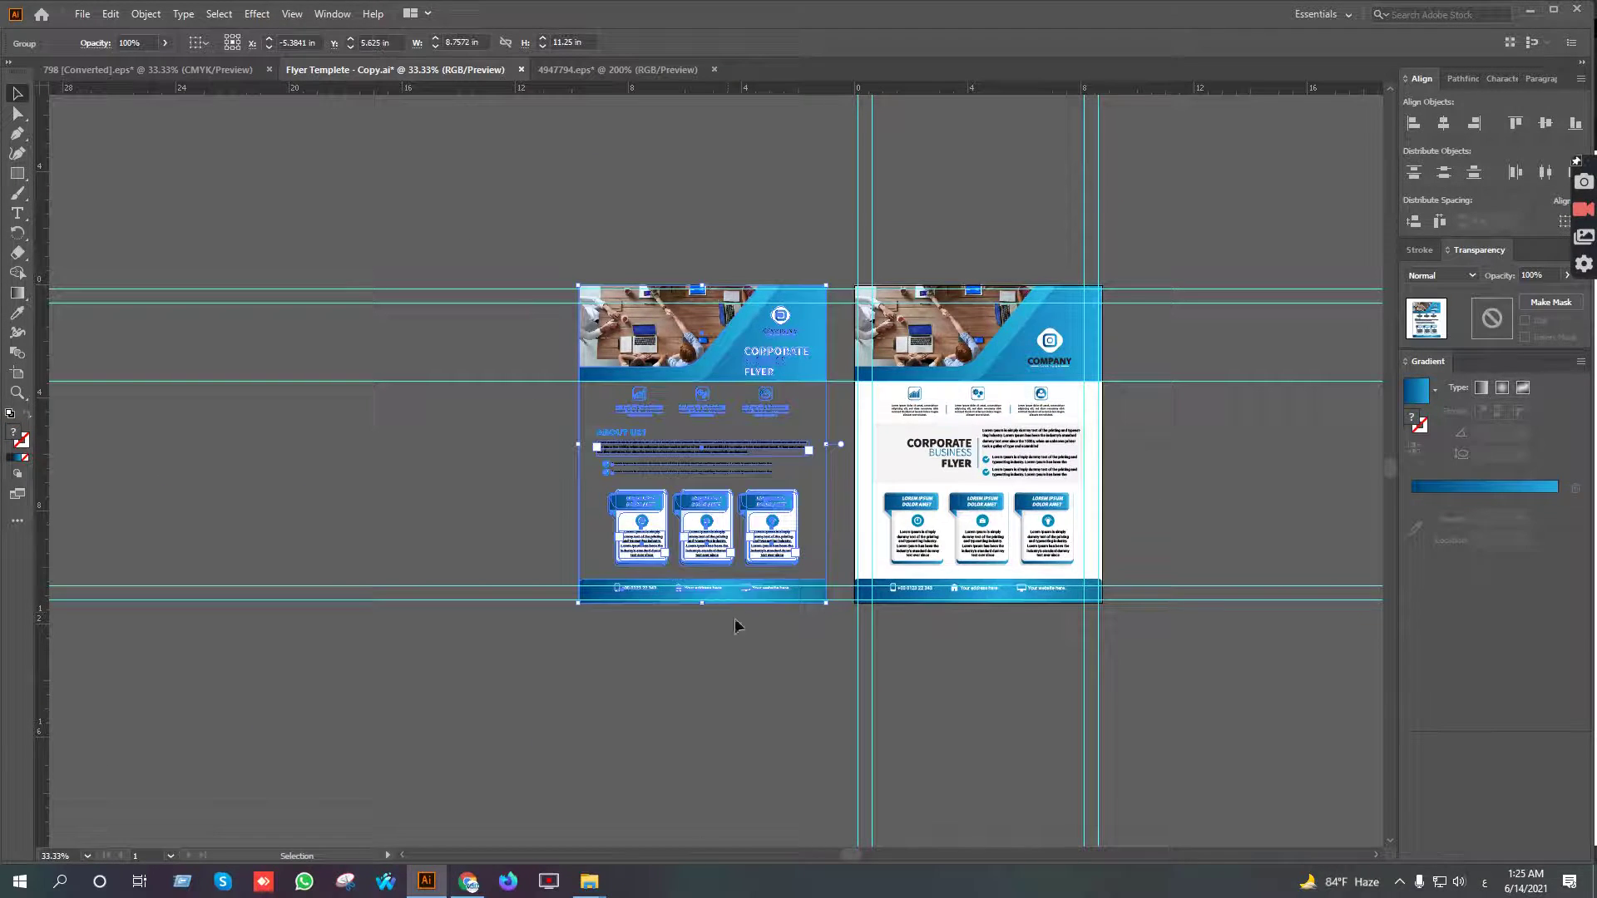
pyautogui.click(733, 782)
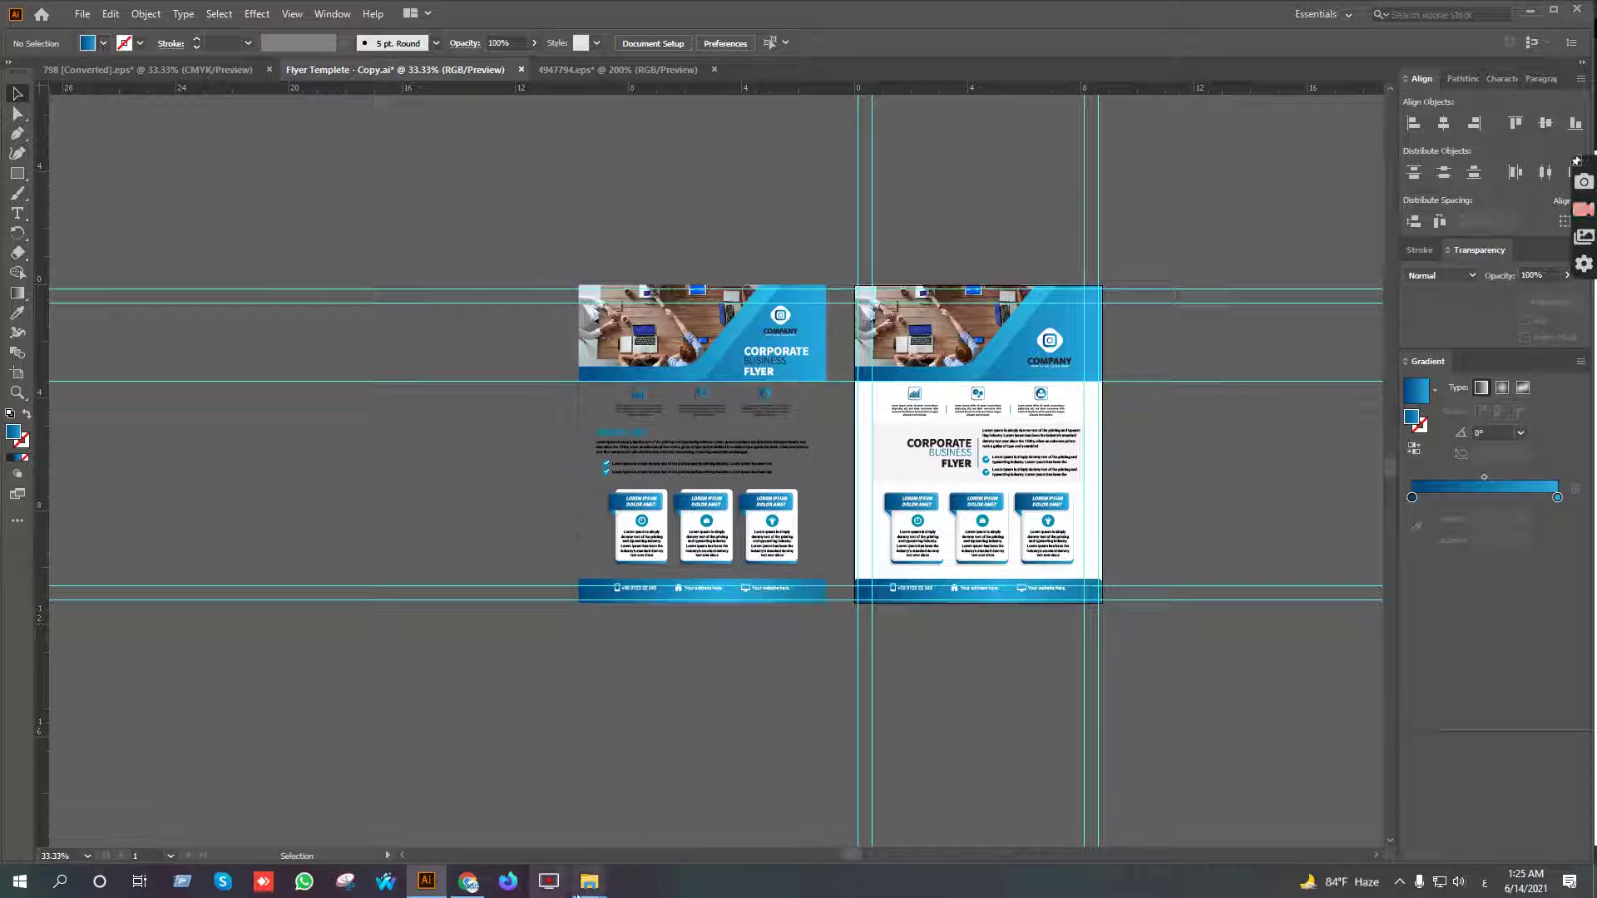
# Open the 798.jpg reference flyer image from the Business Flyer folder in the Collect folder on drive D
pyautogui.click(466, 811)
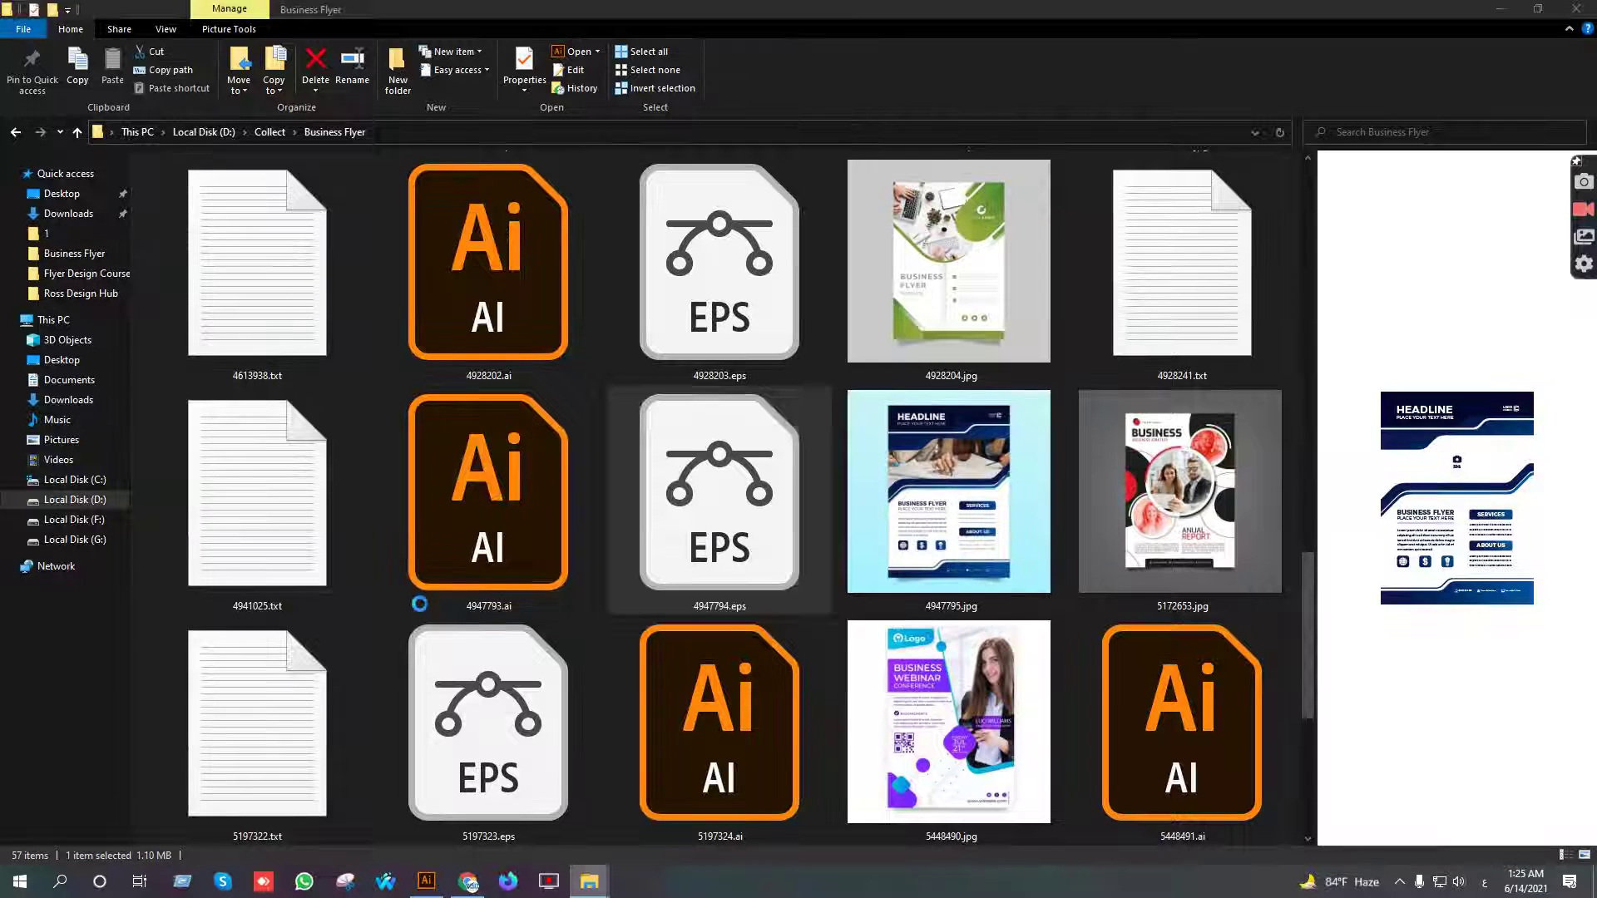
pyautogui.click(77, 131)
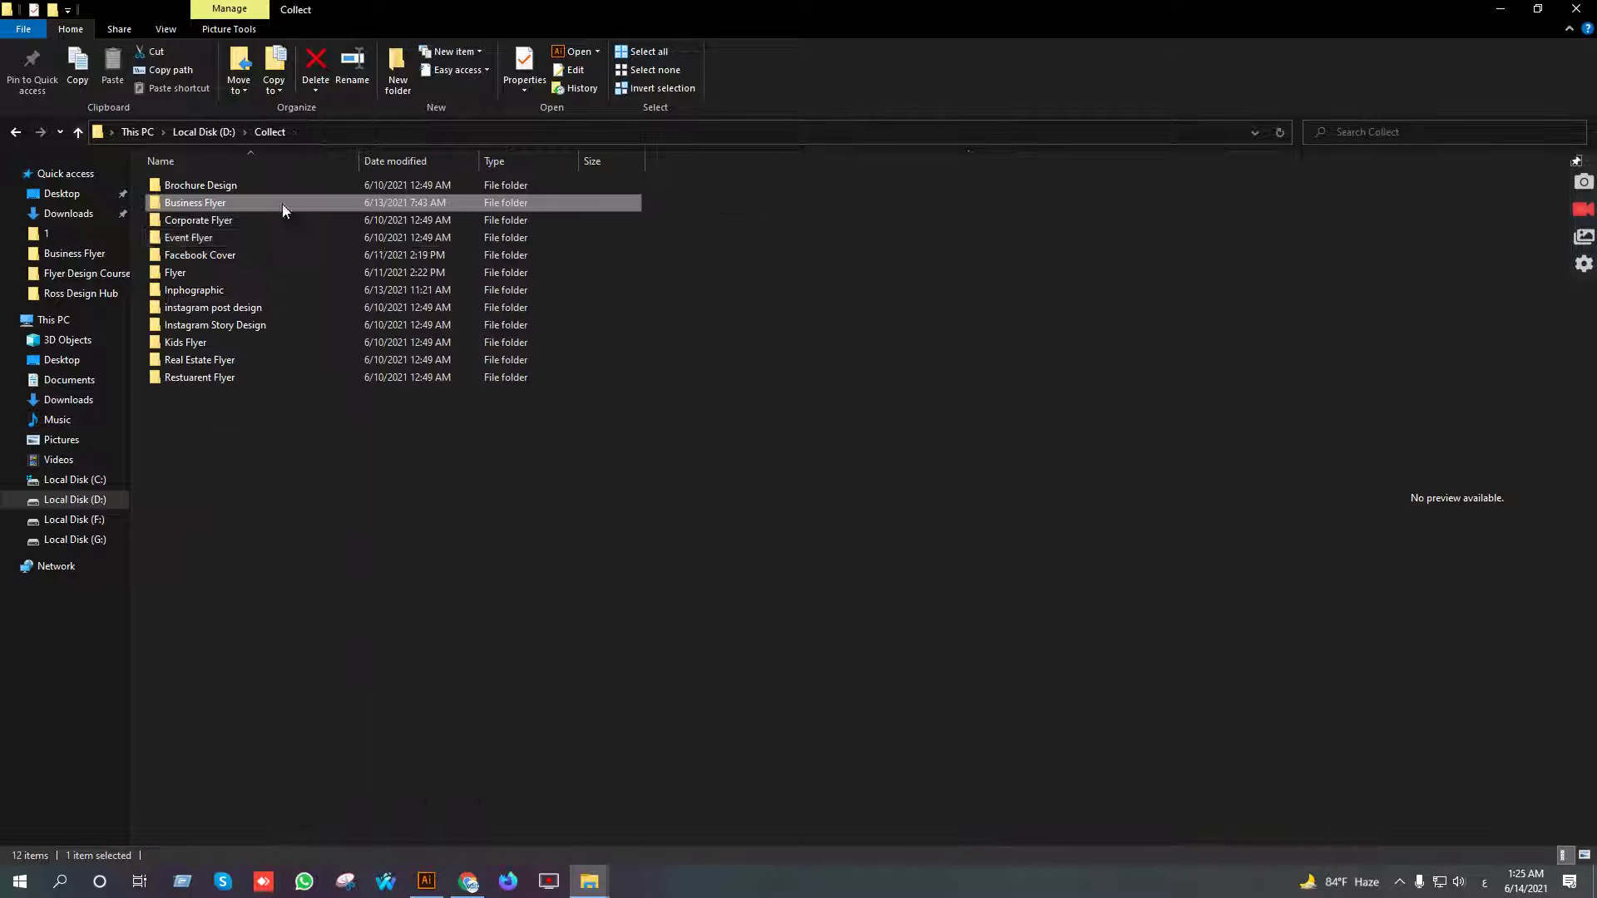
pyautogui.doubleClick(192, 206)
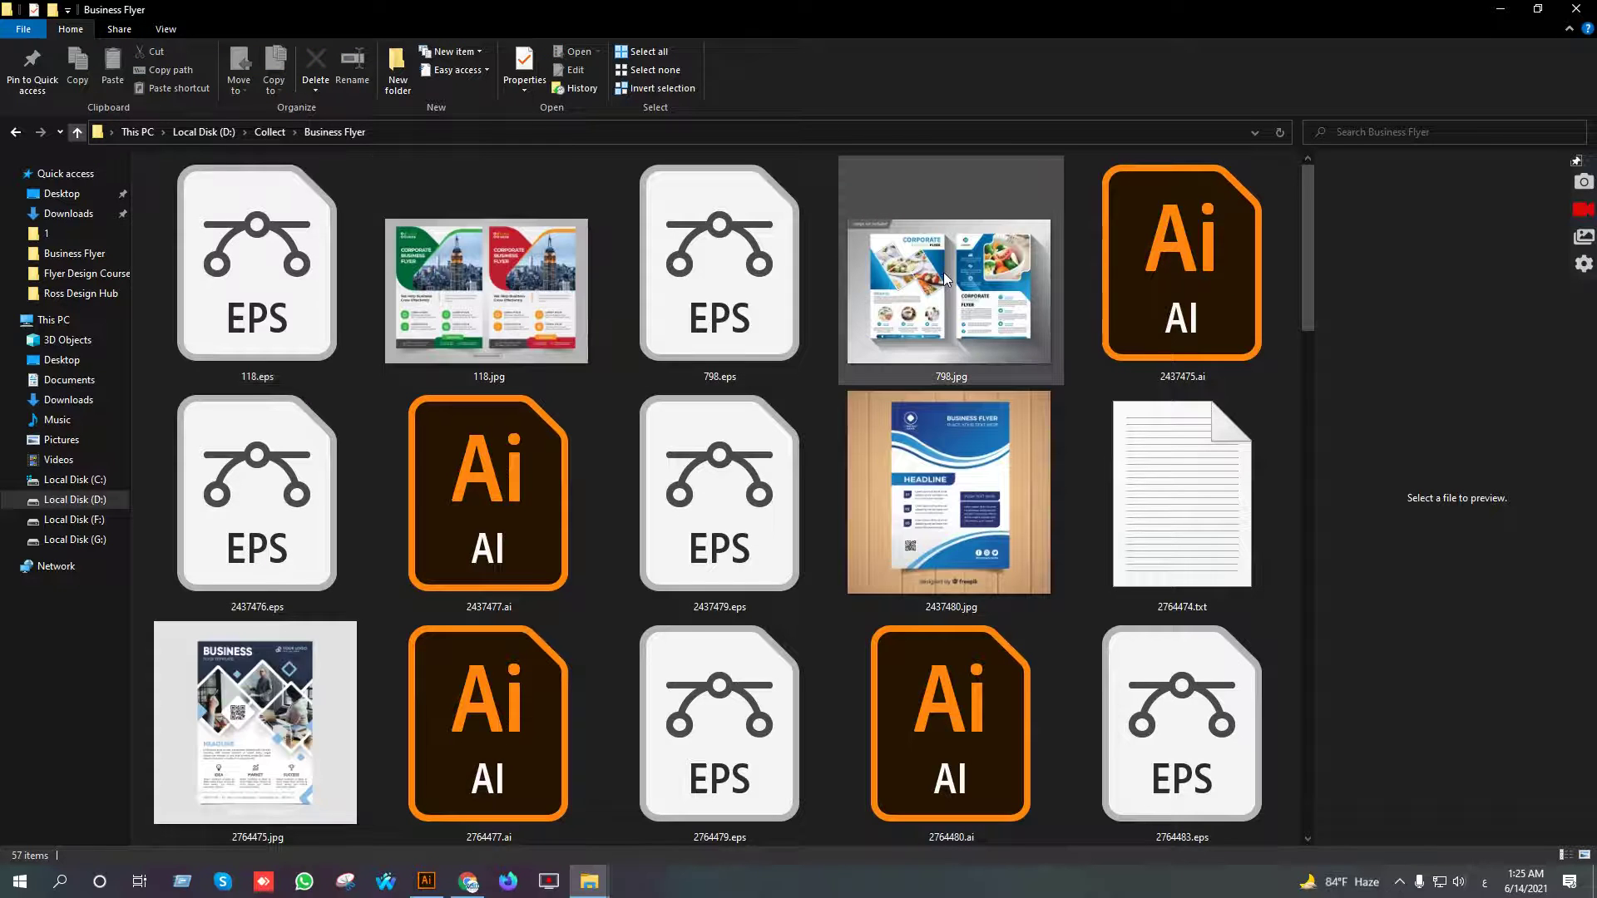
pyautogui.doubleClick(935, 275)
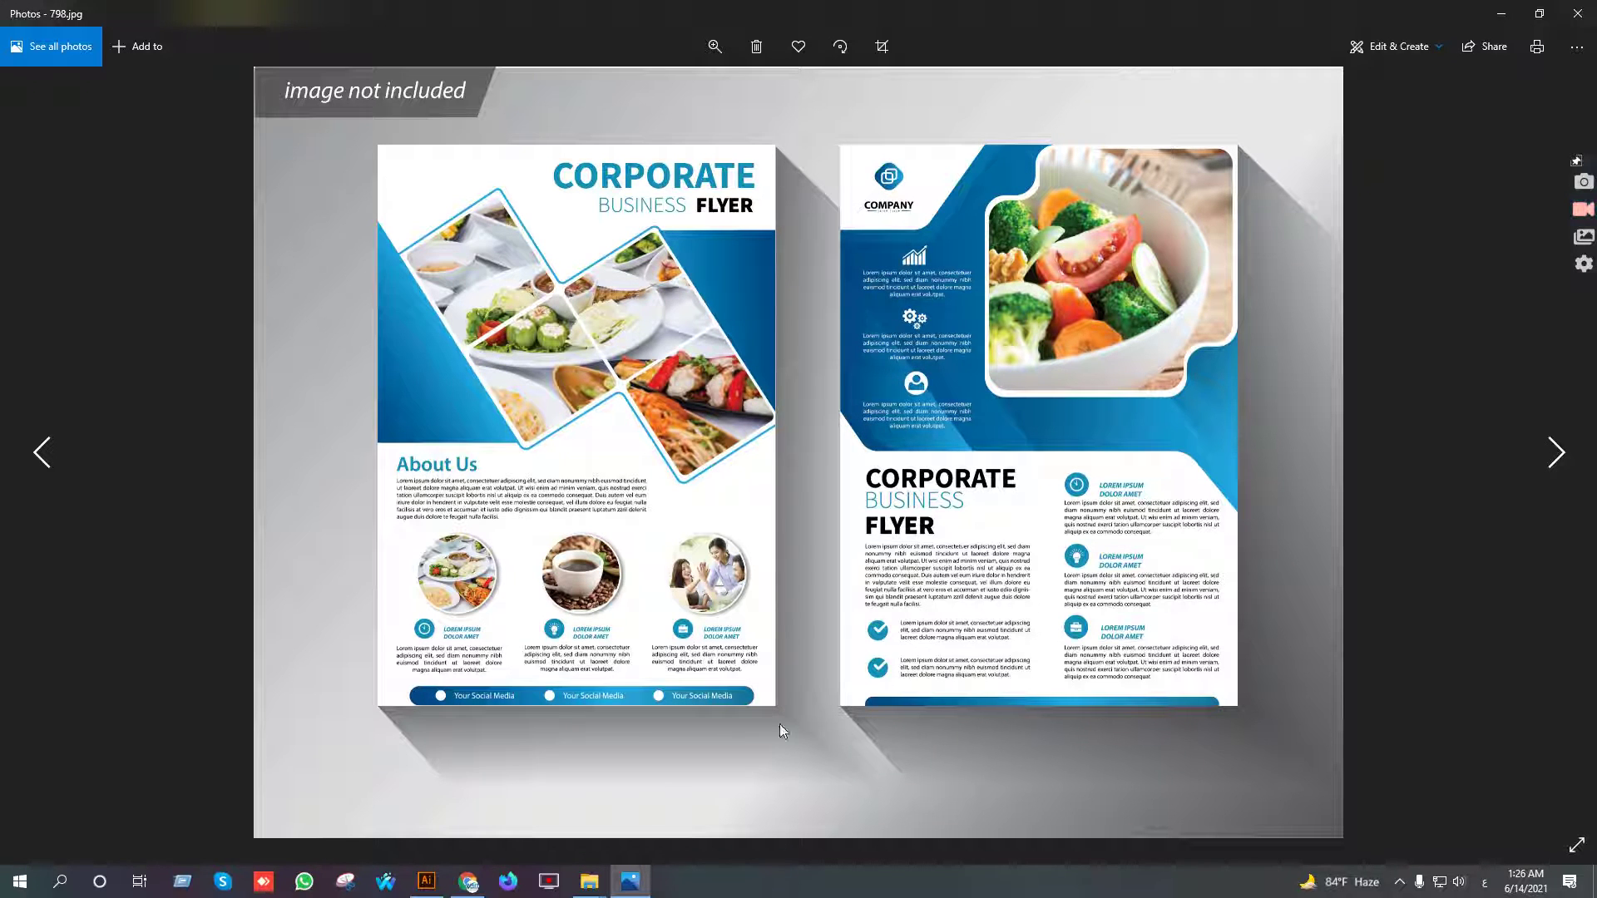
# Launch Adobe Photoshop CC 2017
pyautogui.moveTo(416, 885)
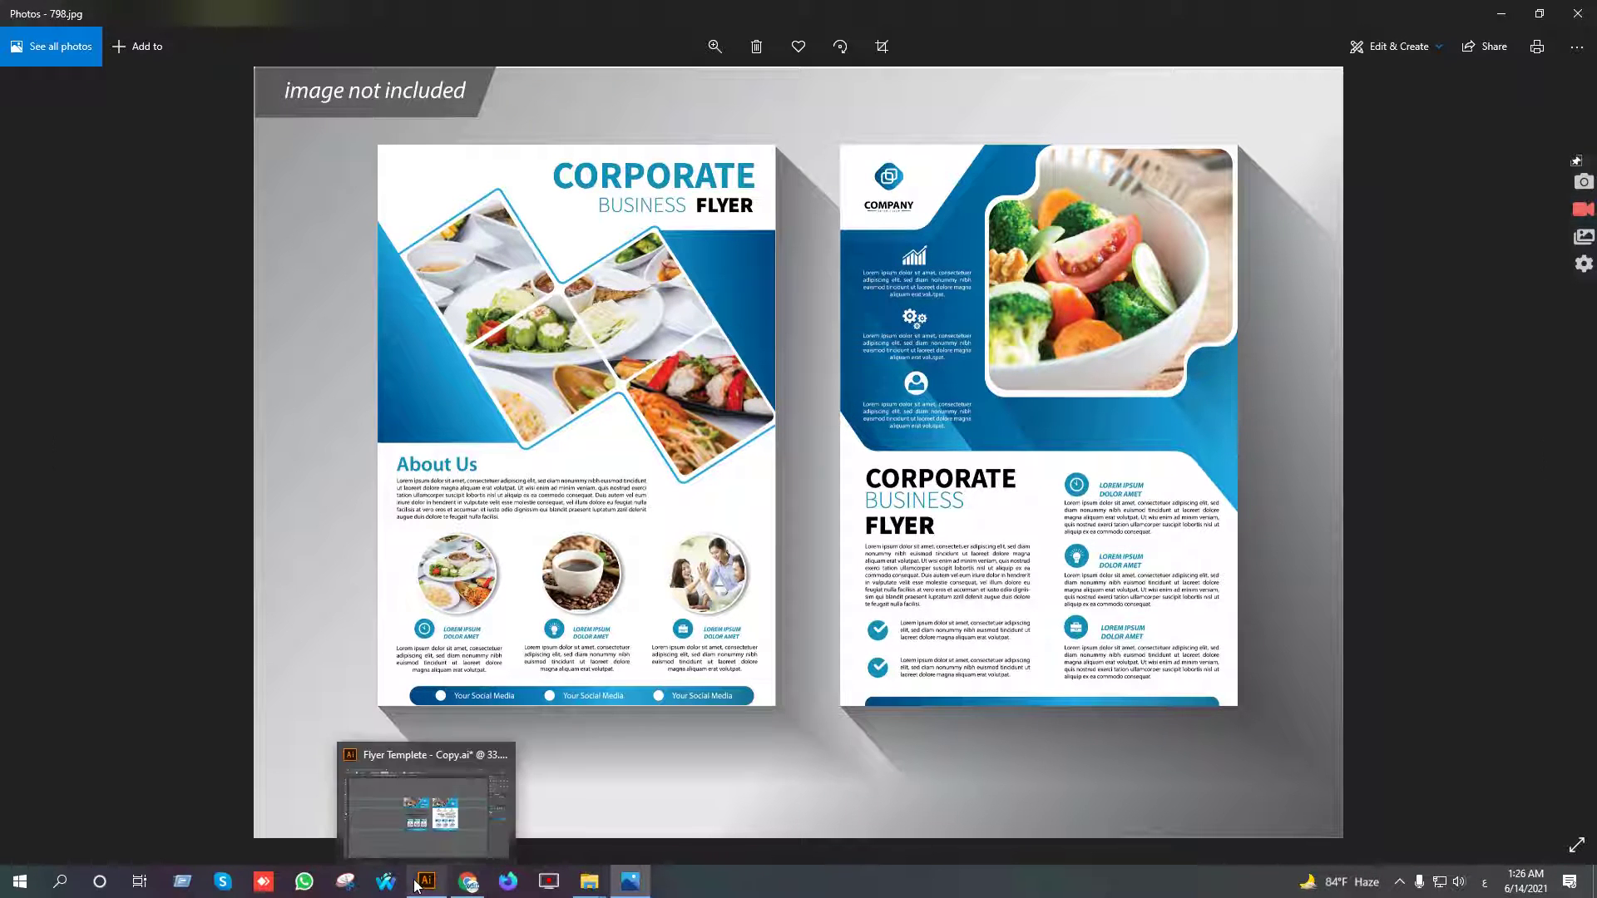
pyautogui.click(20, 882)
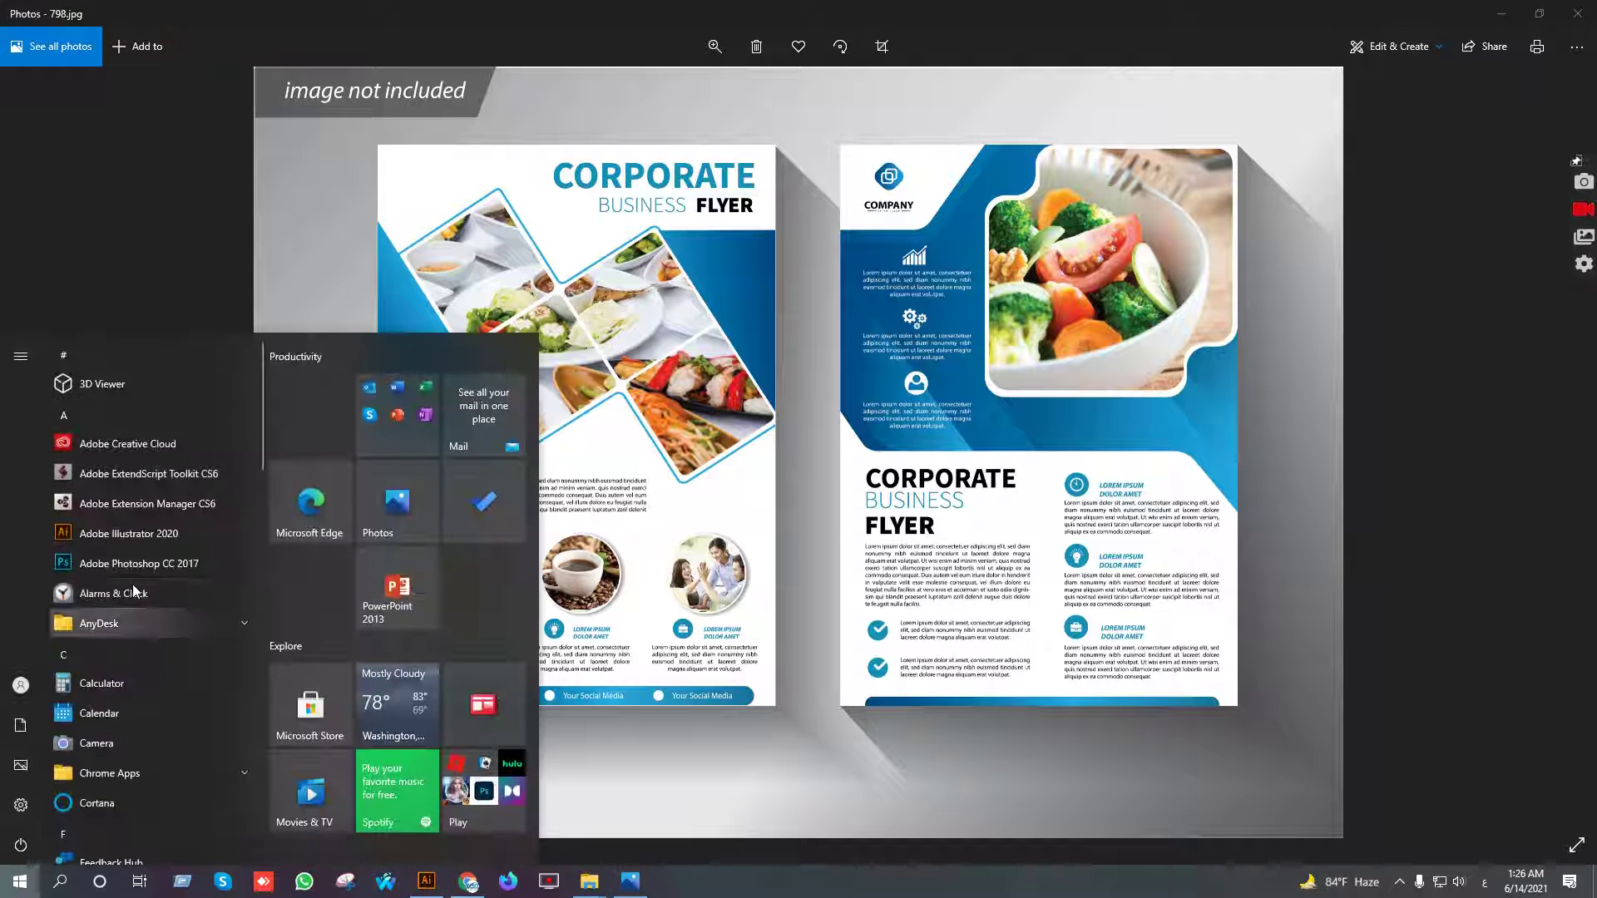
pyautogui.click(135, 565)
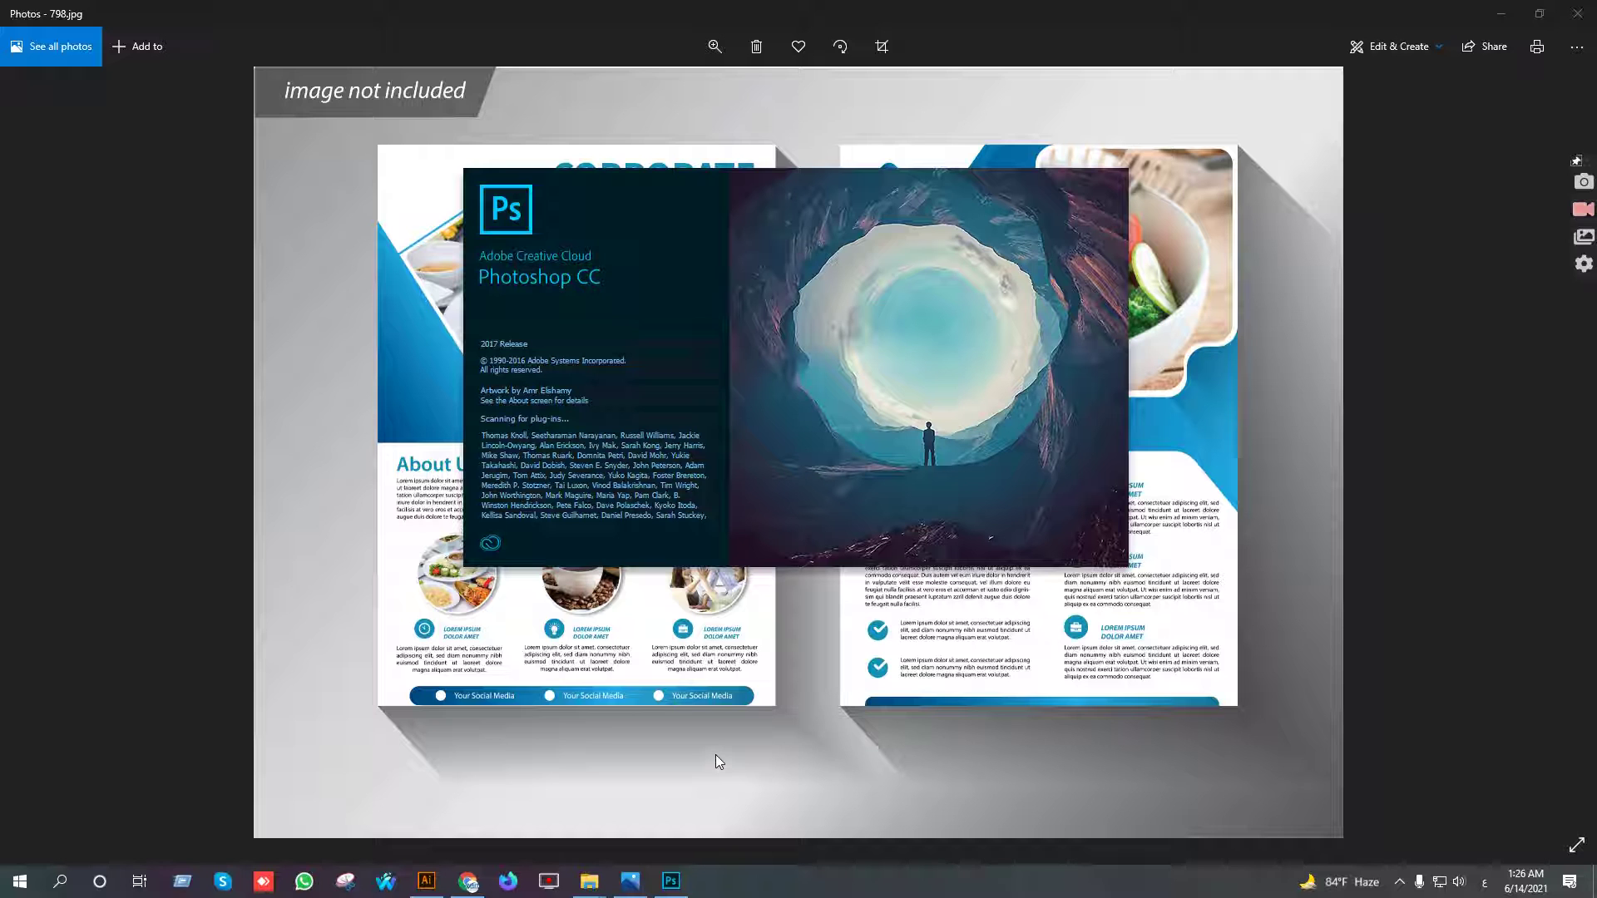
# Switch back to Illustrator and delete the original flyer beside the reworked one
pyautogui.moveTo(585, 866)
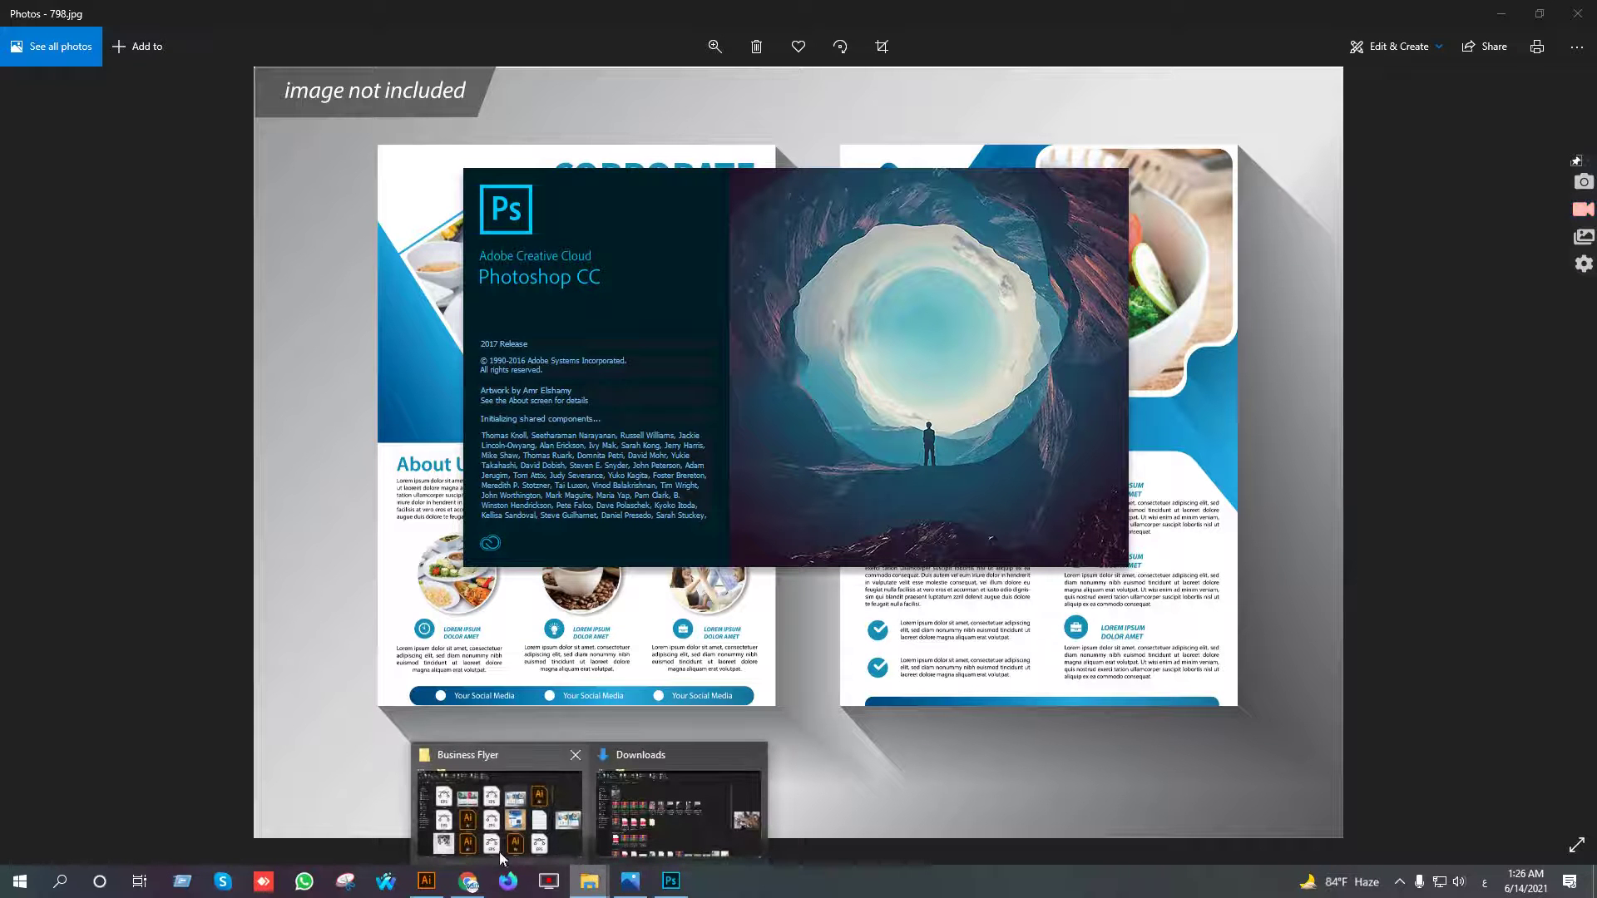
pyautogui.click(426, 880)
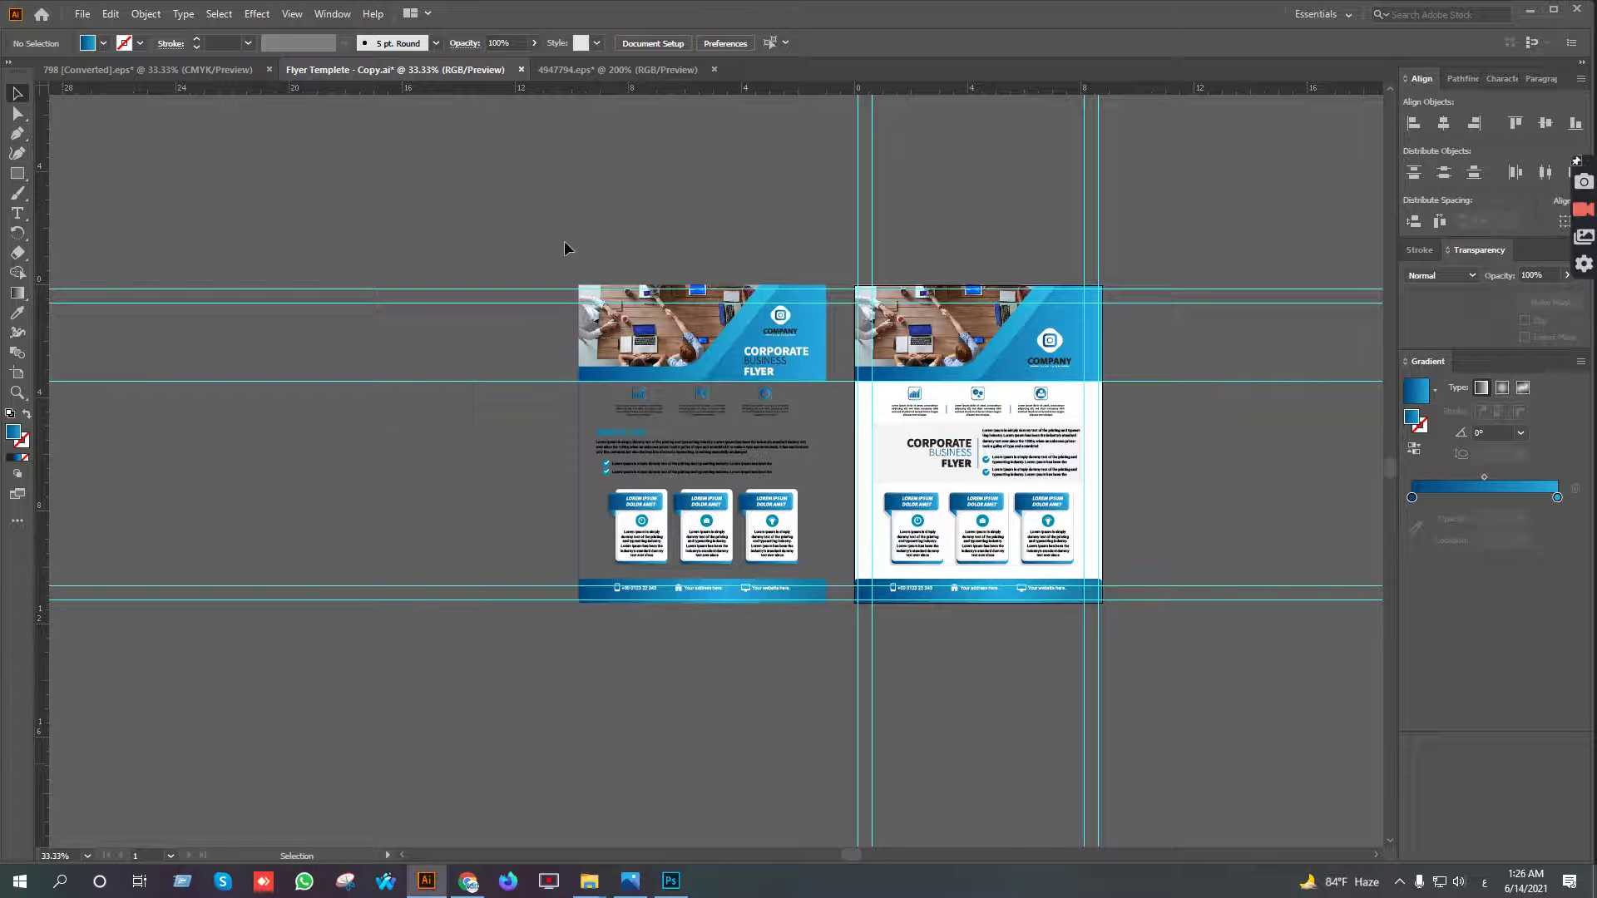
pyautogui.click(803, 648)
pyautogui.press('Delete')
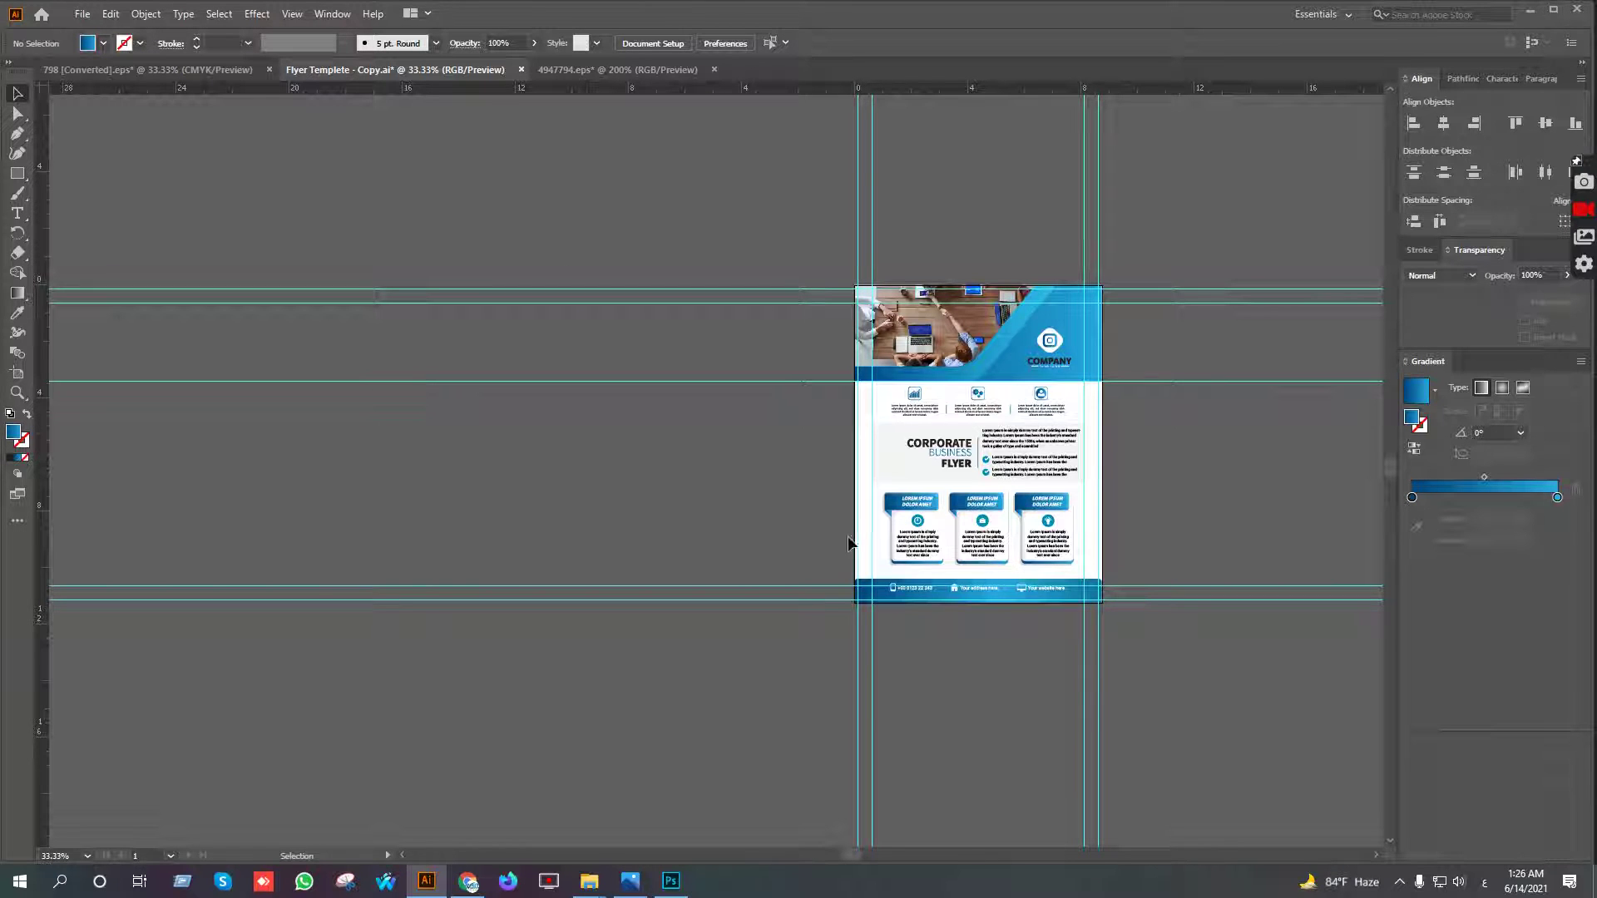
# Save the reworked flyer document and minimize the Photoshop window
pyautogui.hotkey('alt', 'Tab')
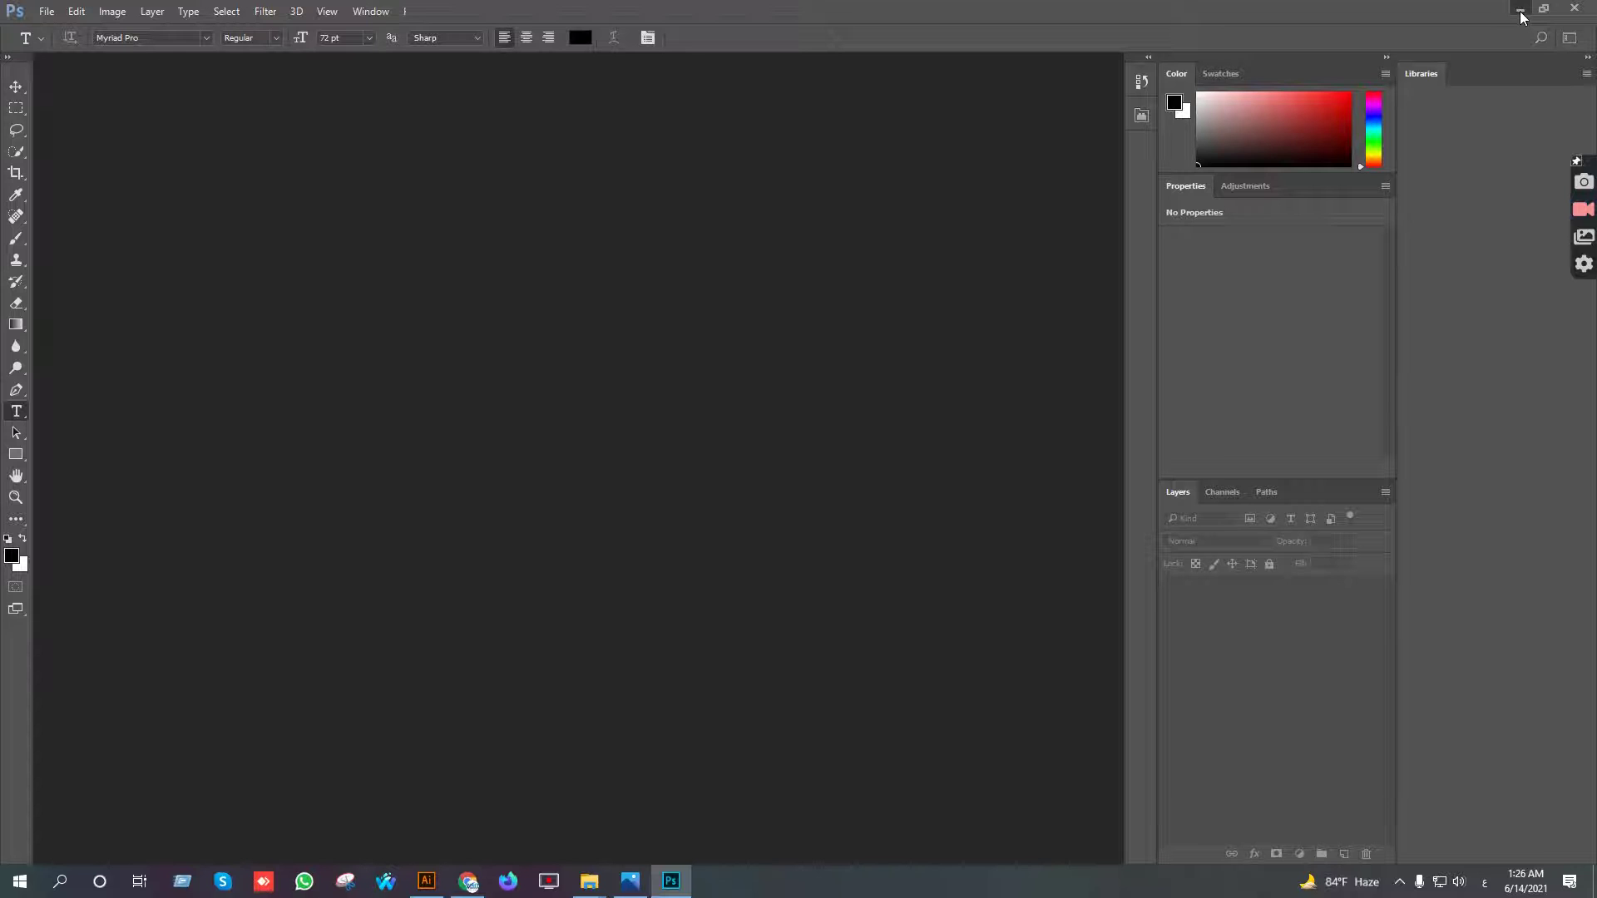
pyautogui.hotkey('alt', 'Tab')
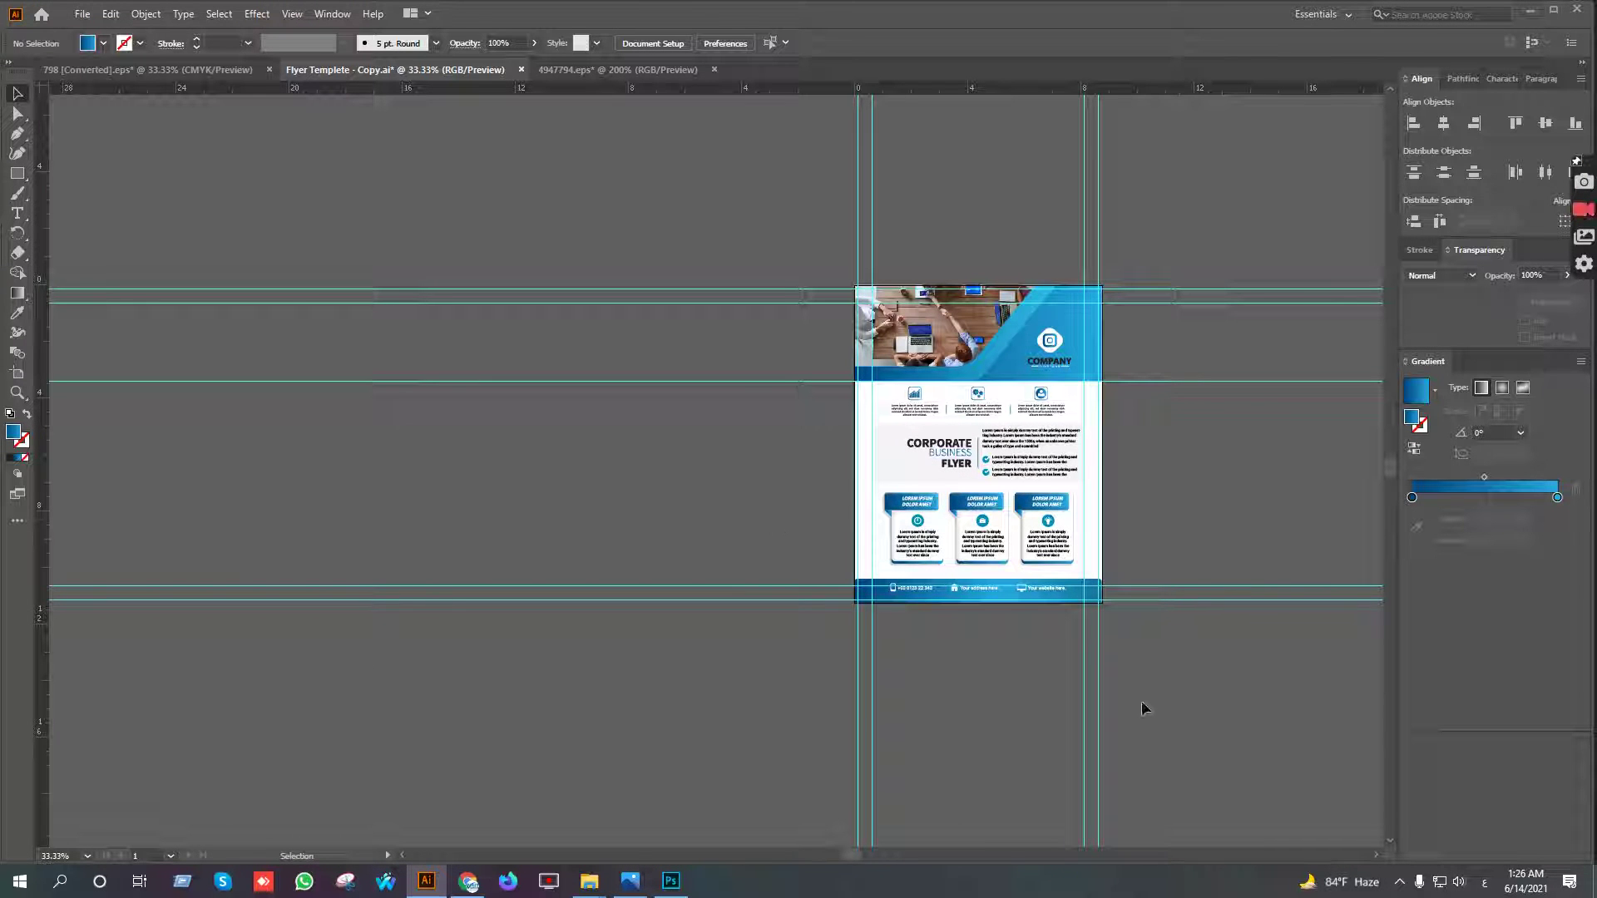
pyautogui.hotkey('ctrl', 's')
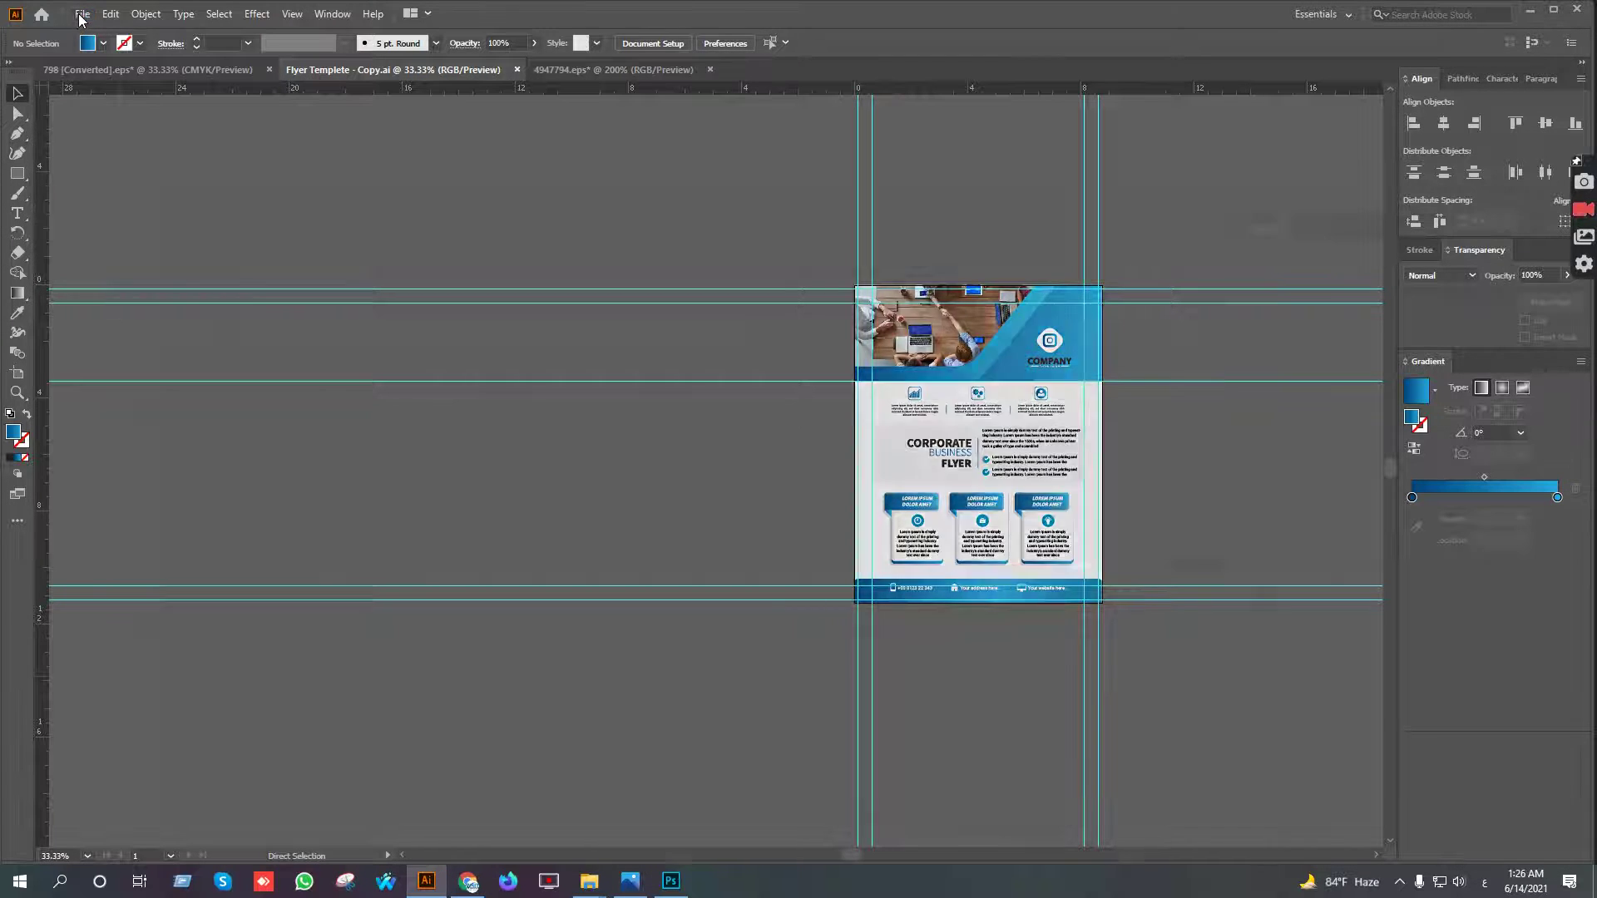
pyautogui.hotkey('alt', 'Tab')
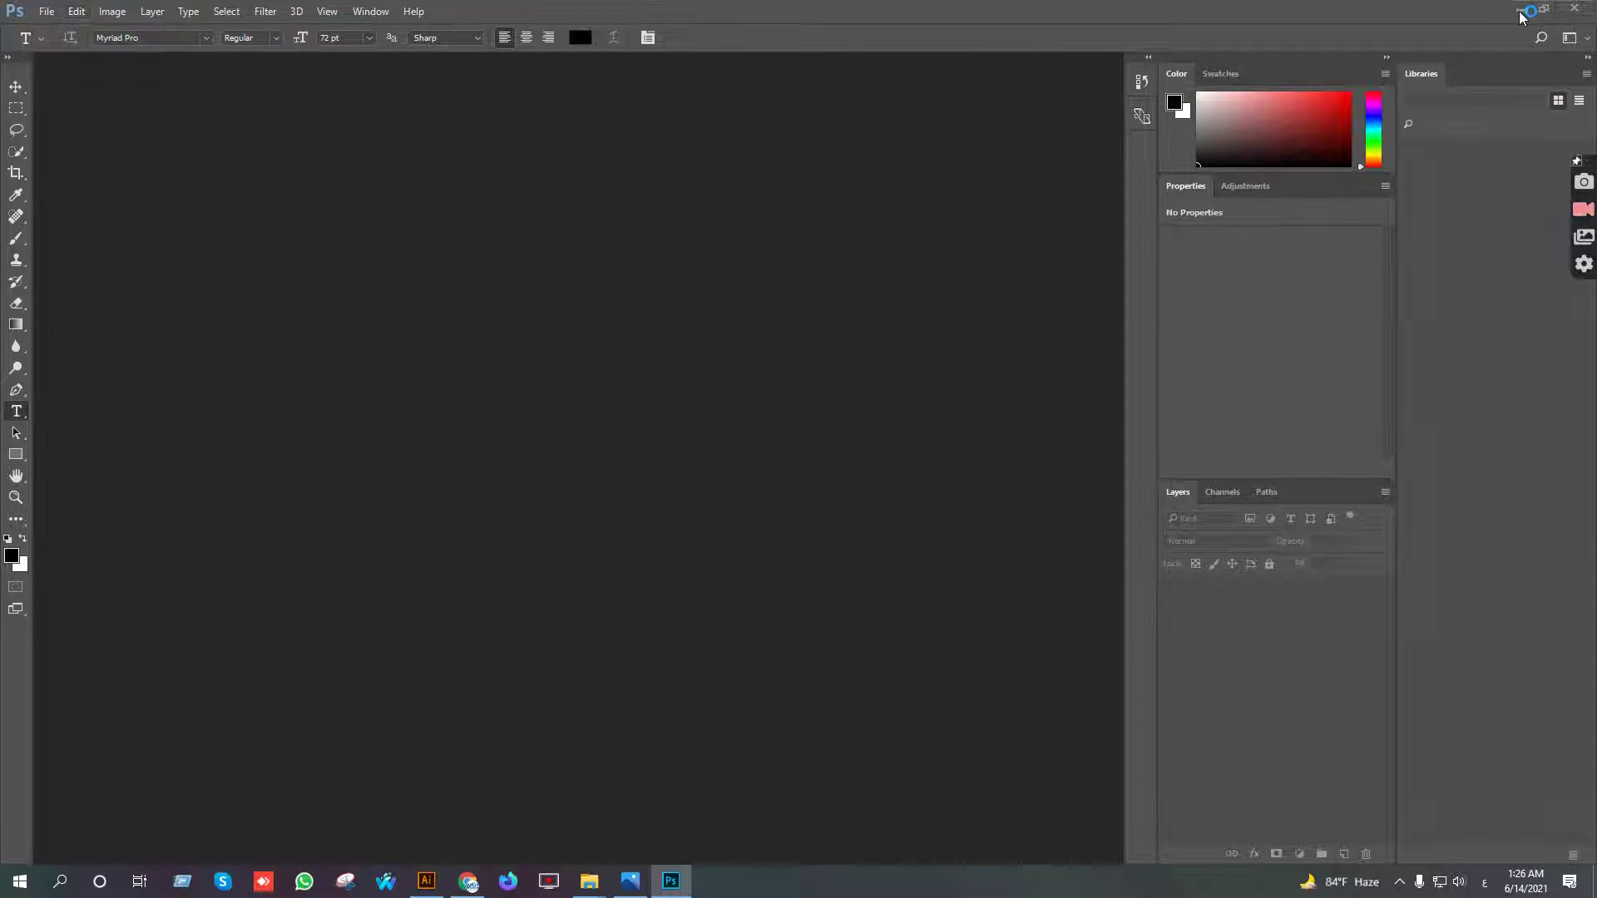
pyautogui.click(1520, 16)
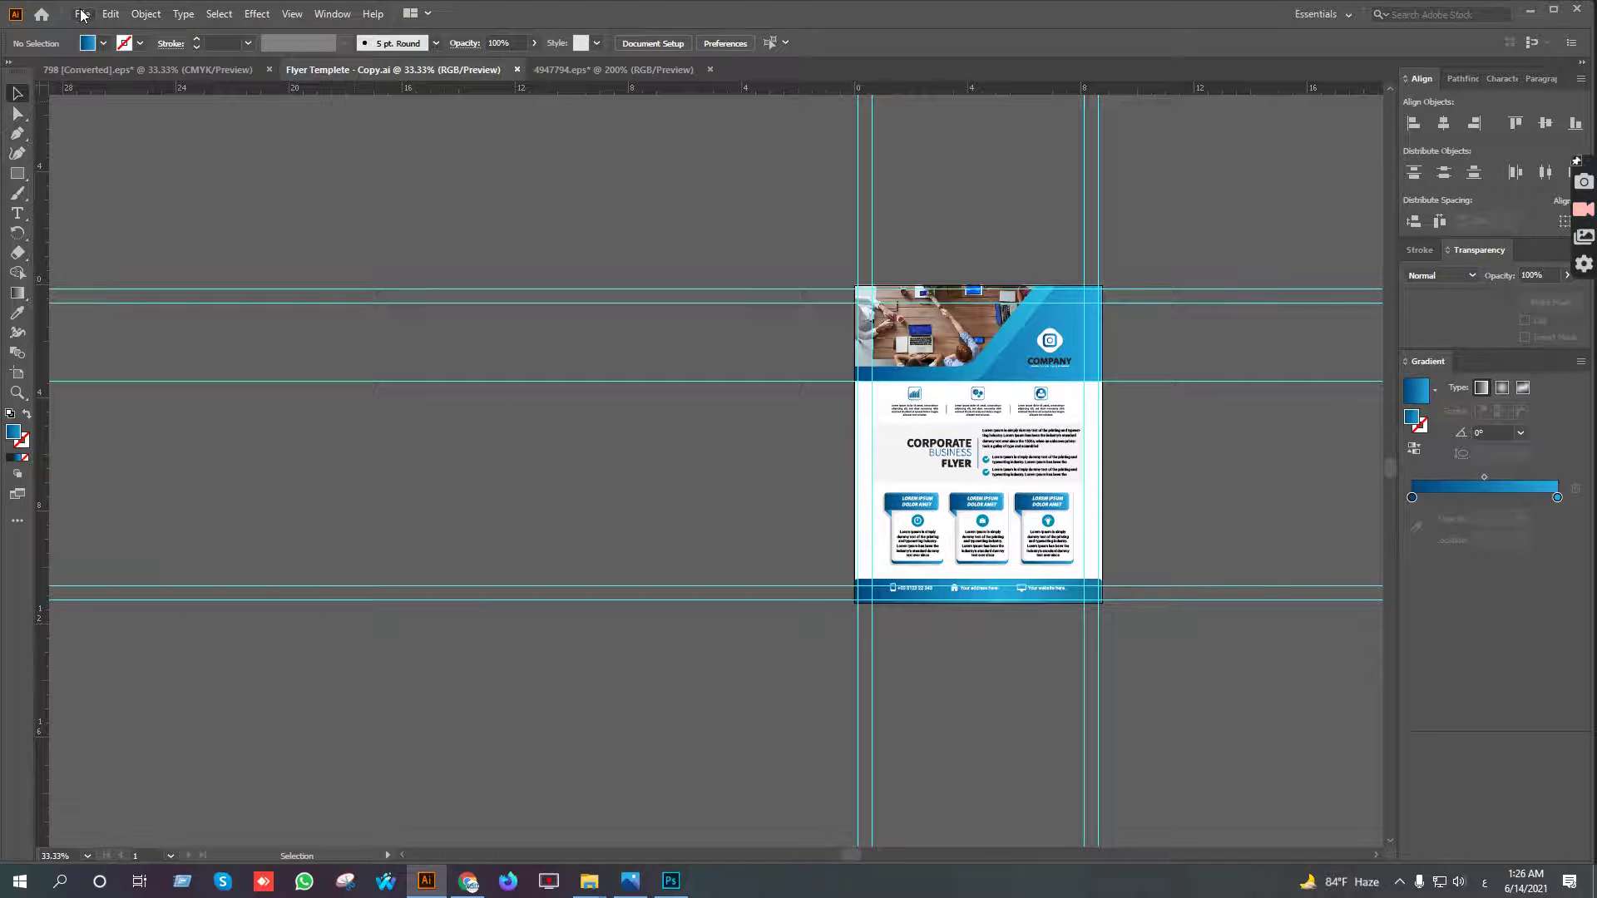
# Export the flyer to the Desktop as Flyer Templete - Copy.jpg, in RGB at maximum quality 10 and 300 ppi
pyautogui.click(82, 15)
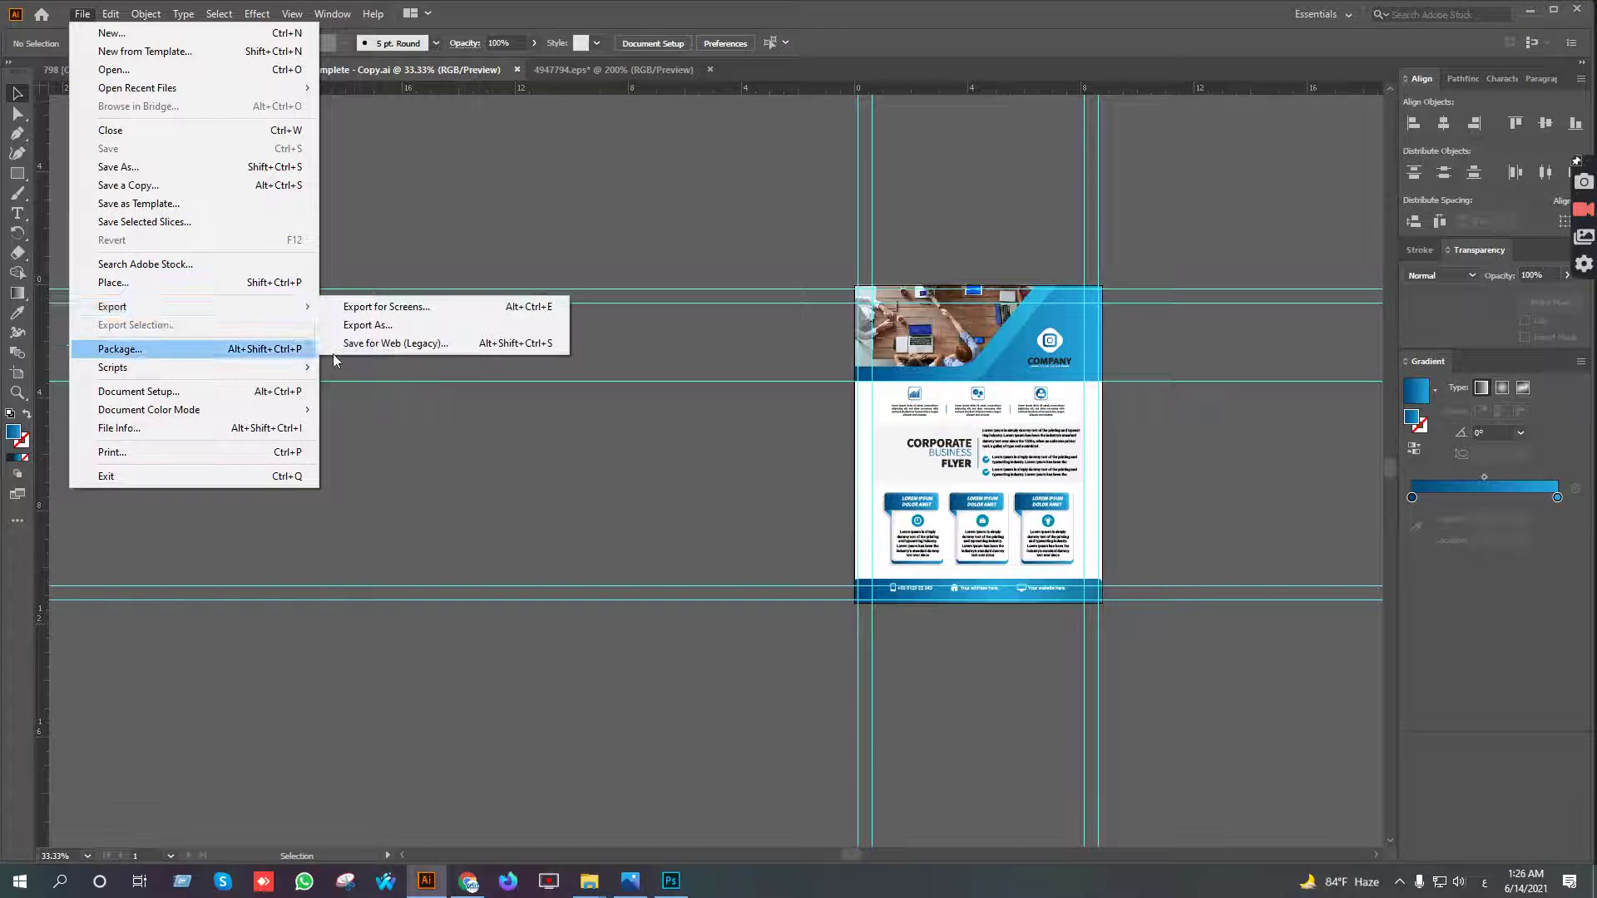
pyautogui.click(379, 325)
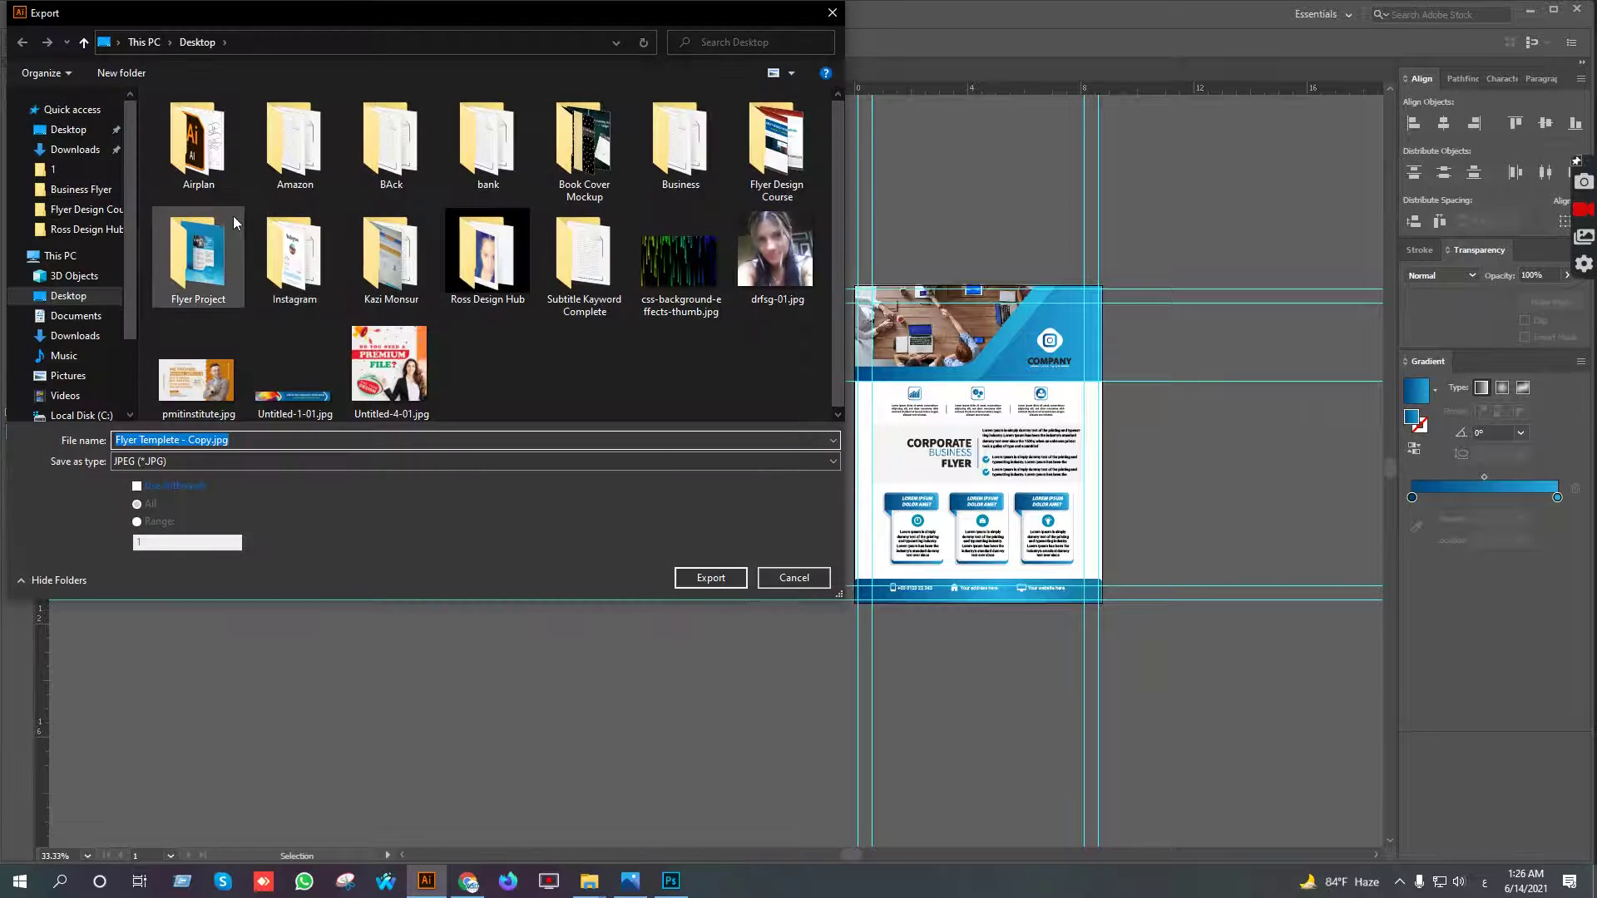
pyautogui.click(70, 129)
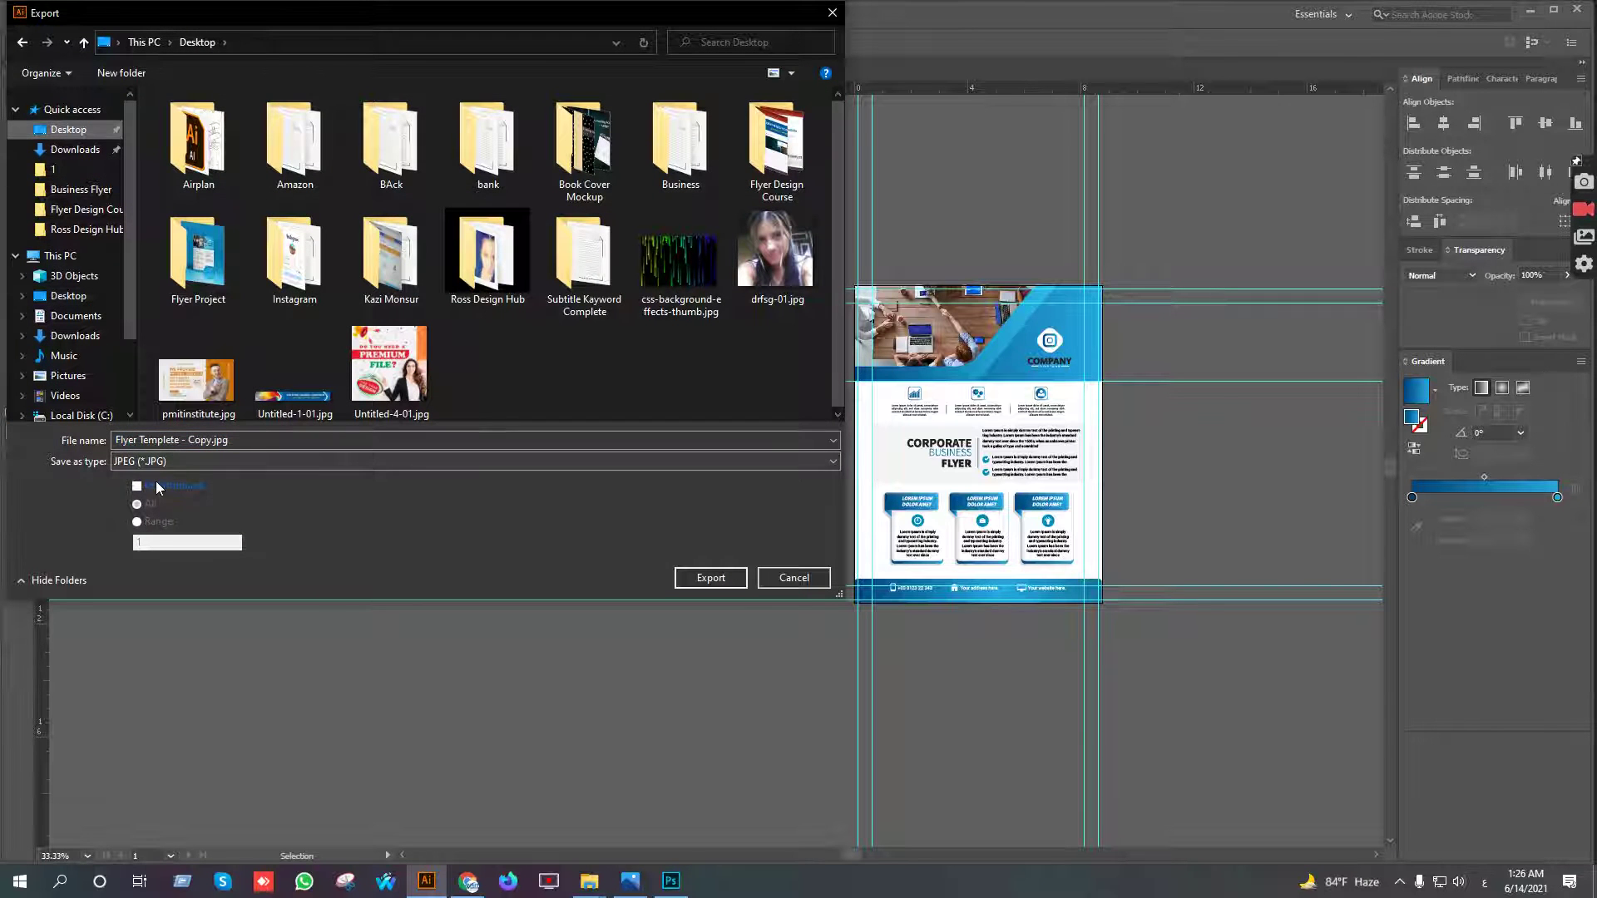
pyautogui.click(710, 579)
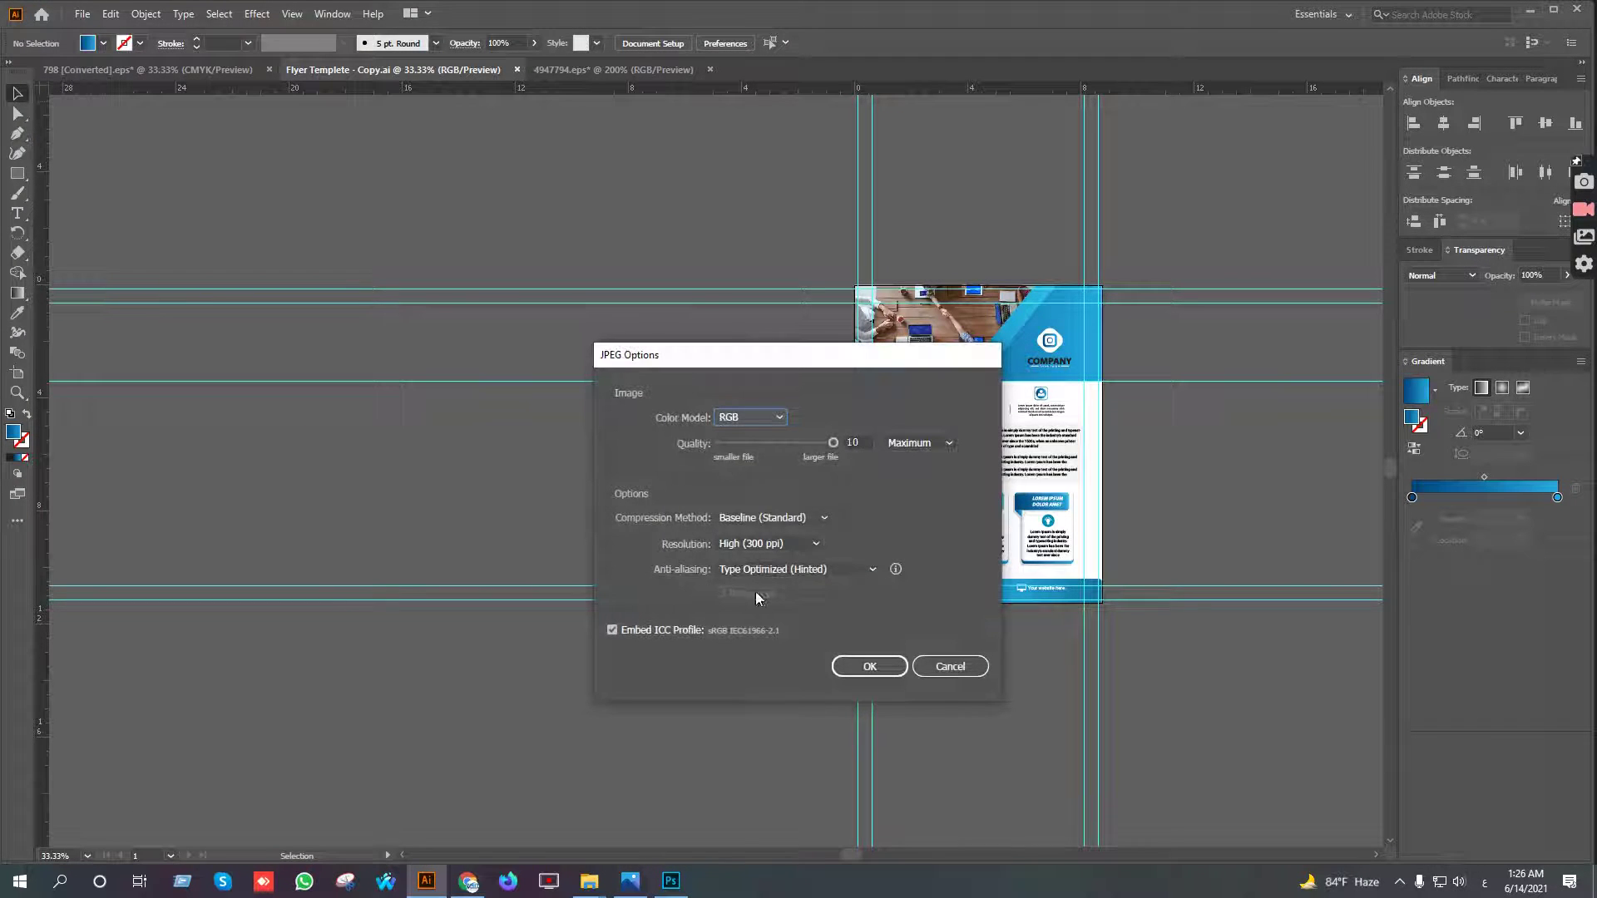
pyautogui.click(861, 669)
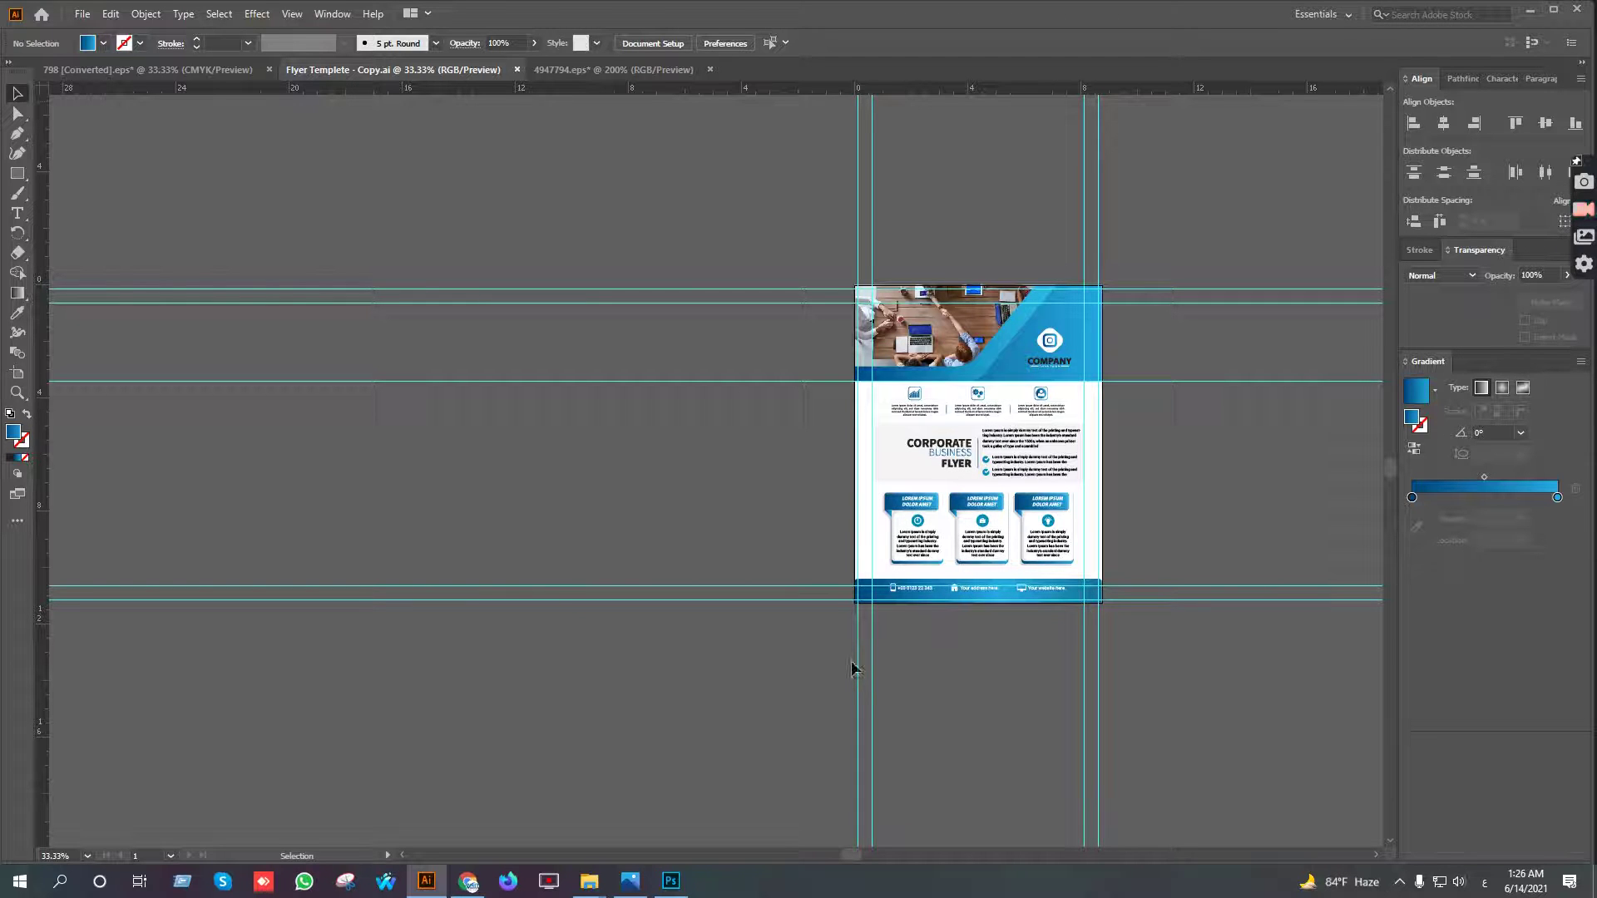
# Close all three open documents, discarding the changes to 4947794.eps and 798 [Converted].eps
pyautogui.click(711, 74)
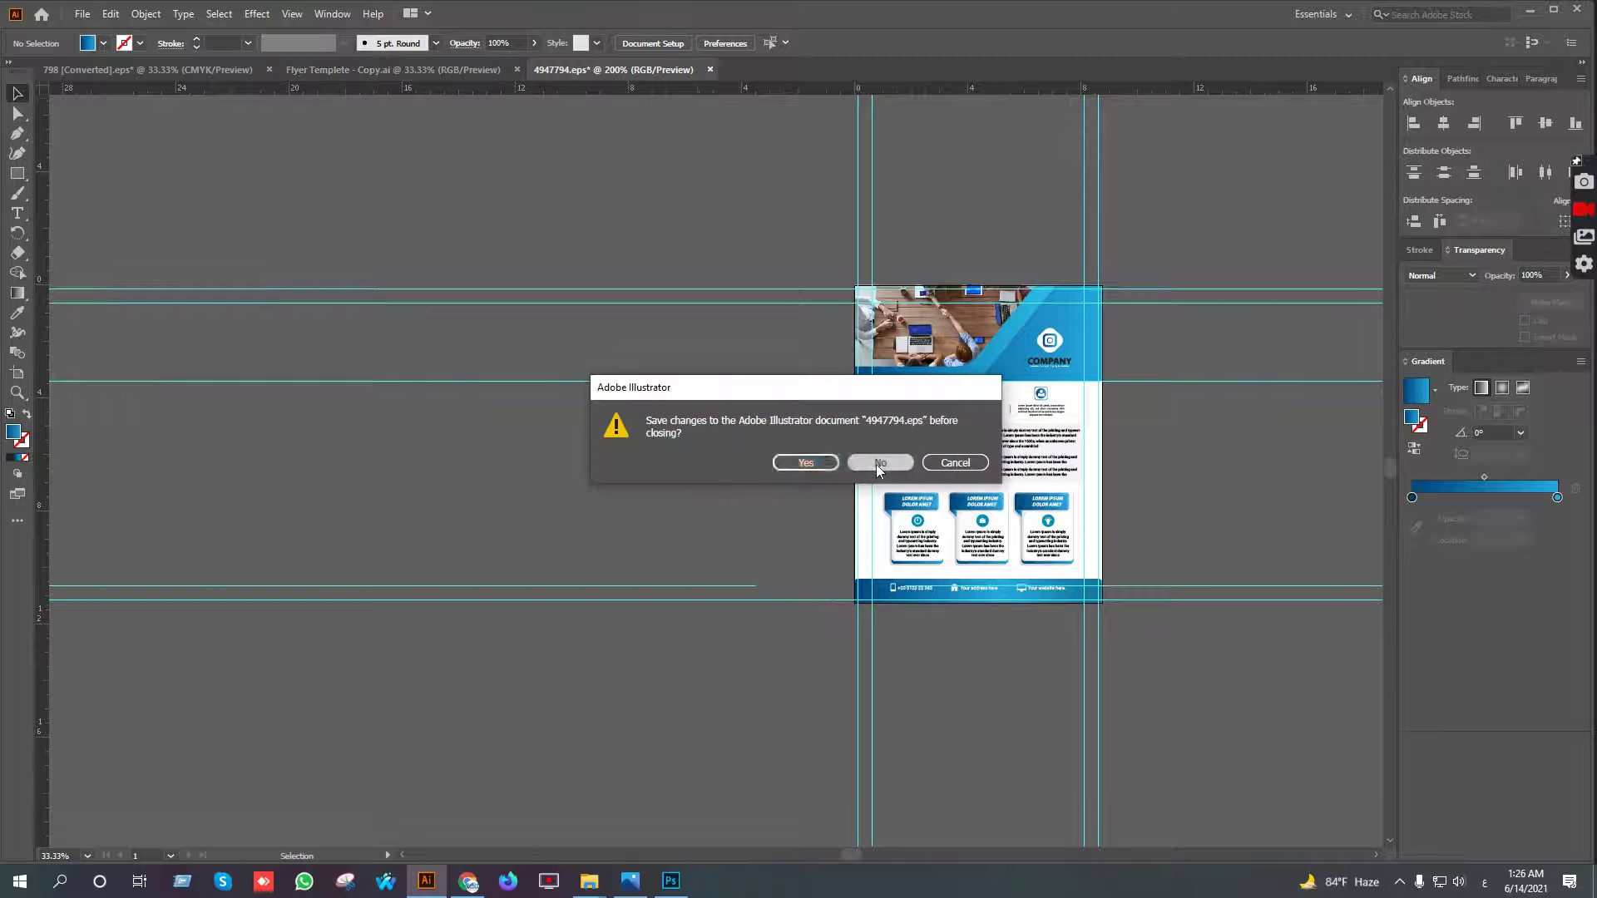
pyautogui.click(881, 462)
pyautogui.click(516, 70)
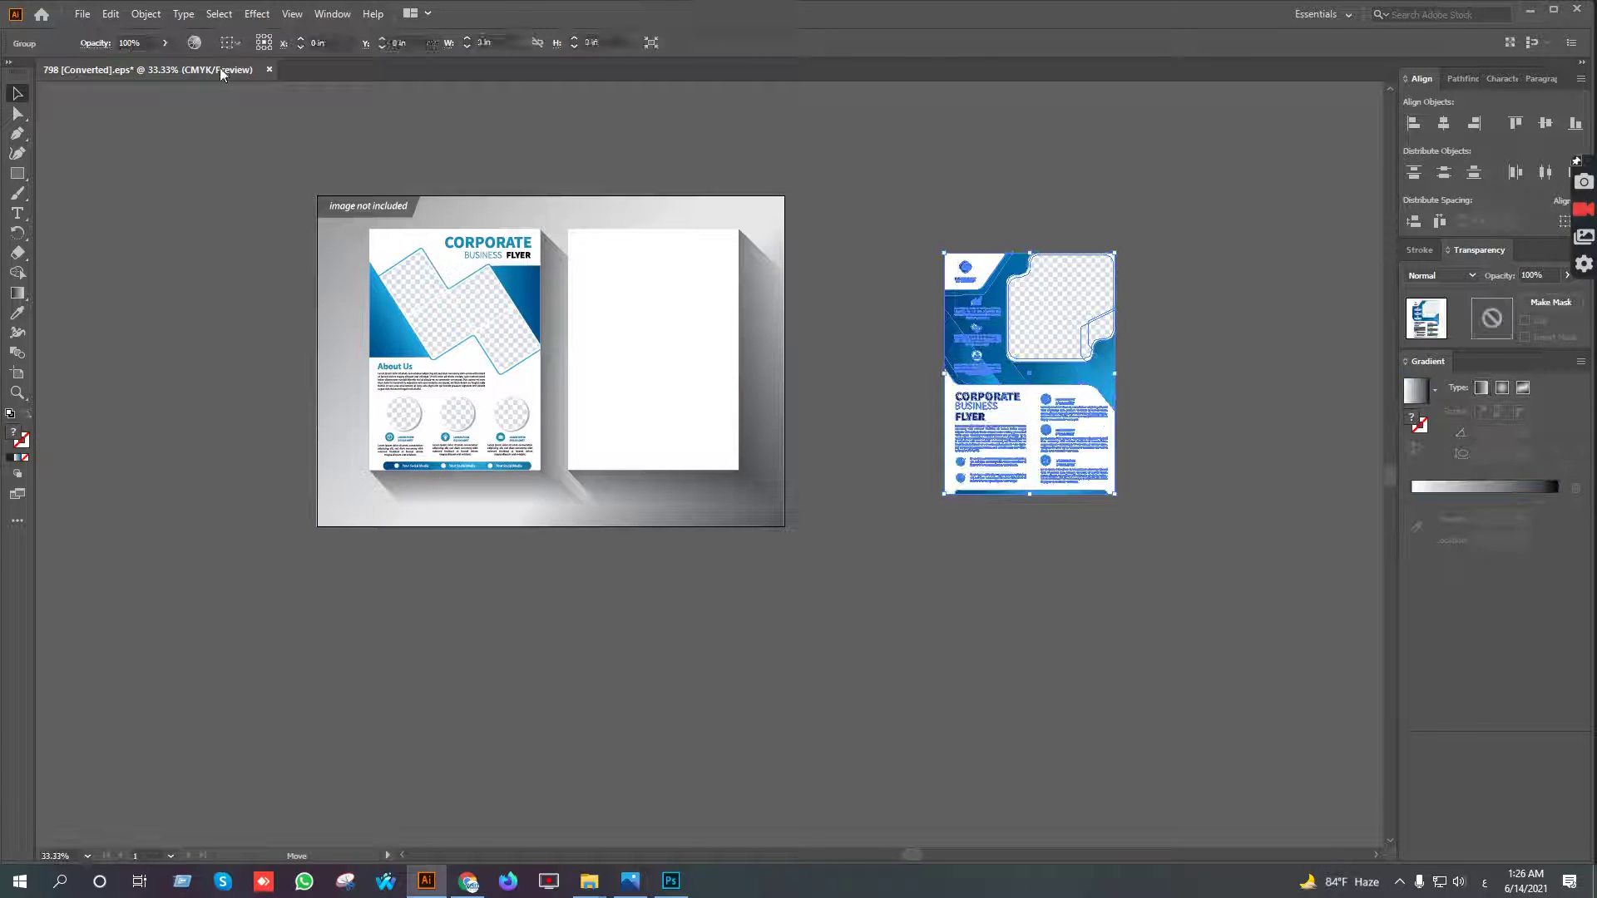
pyautogui.click(268, 71)
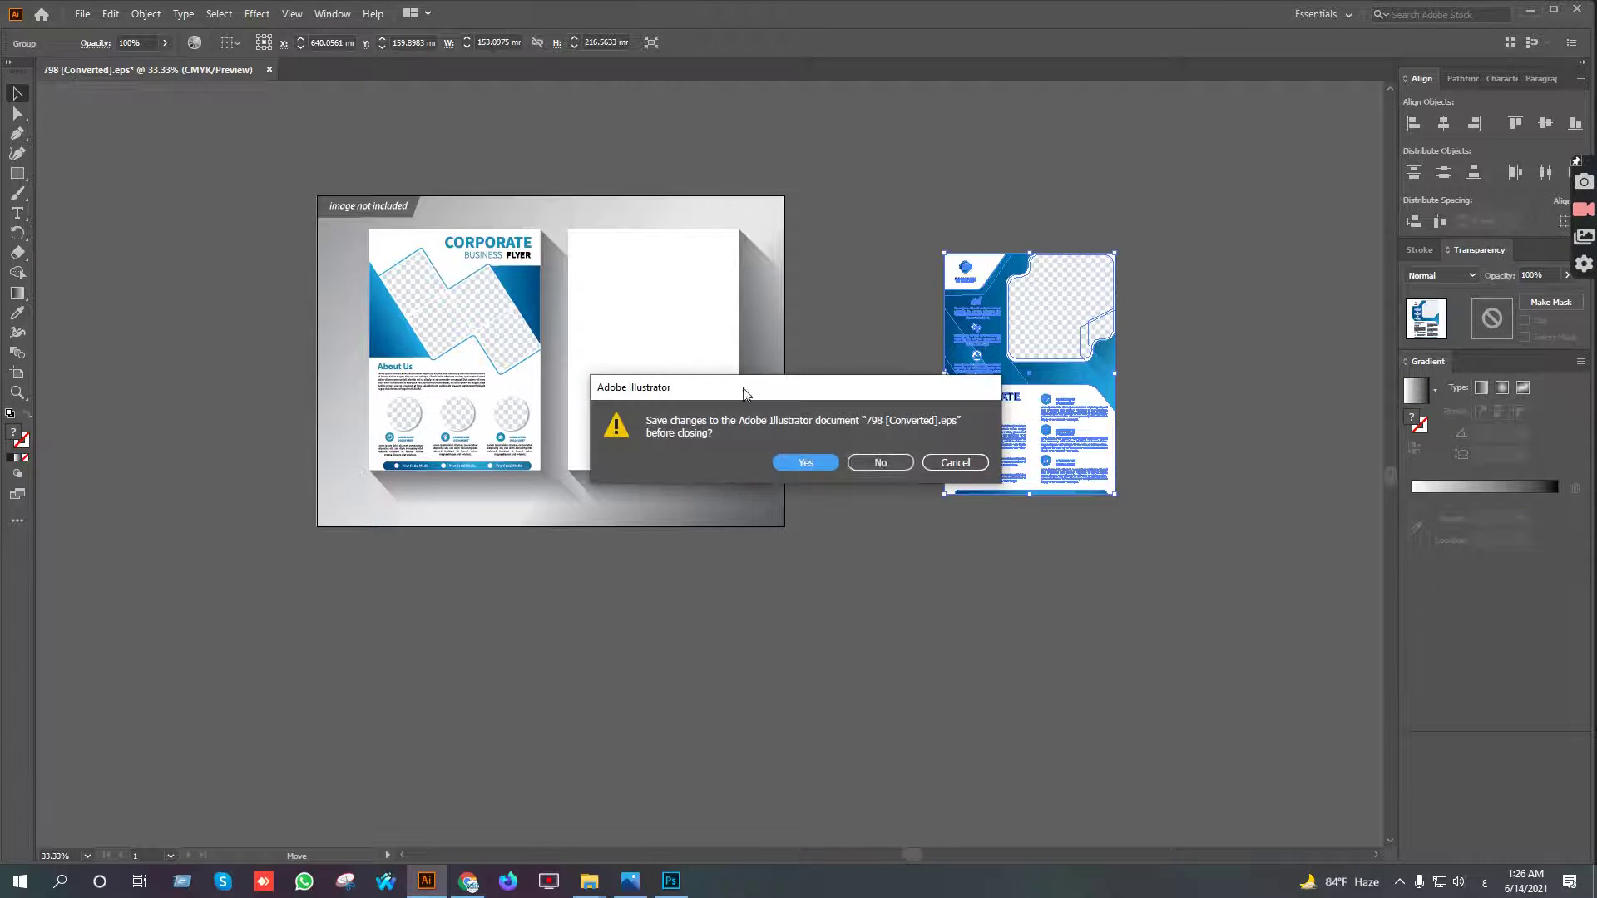
pyautogui.click(883, 462)
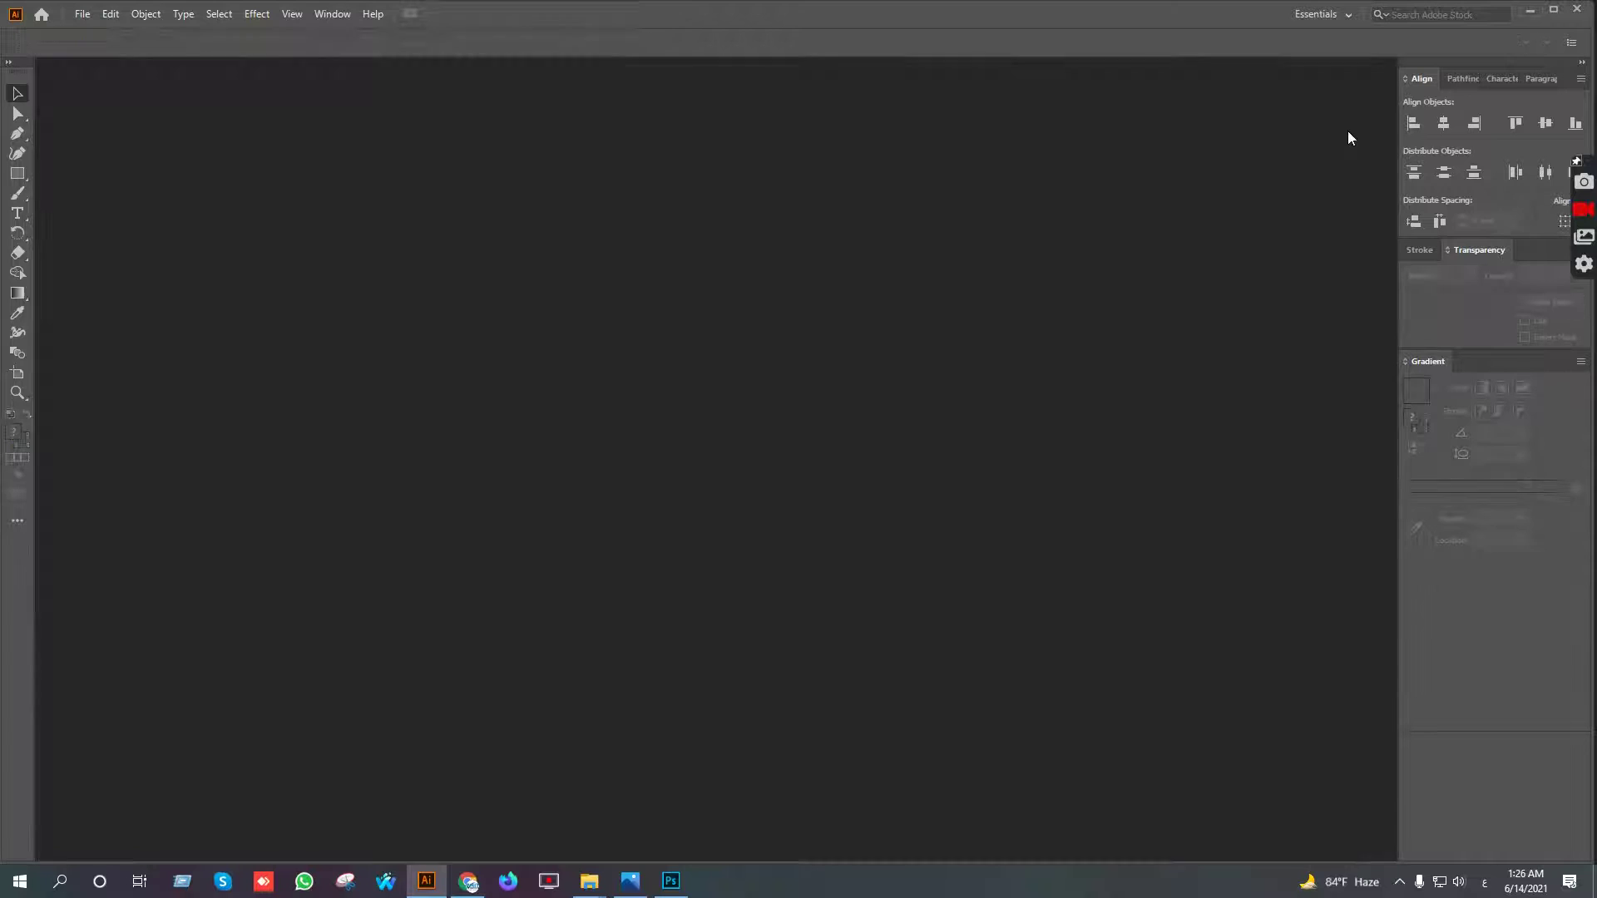
# Close Illustrator and switch to Photoshop
pyautogui.click(1577, 10)
pyautogui.click(846, 463)
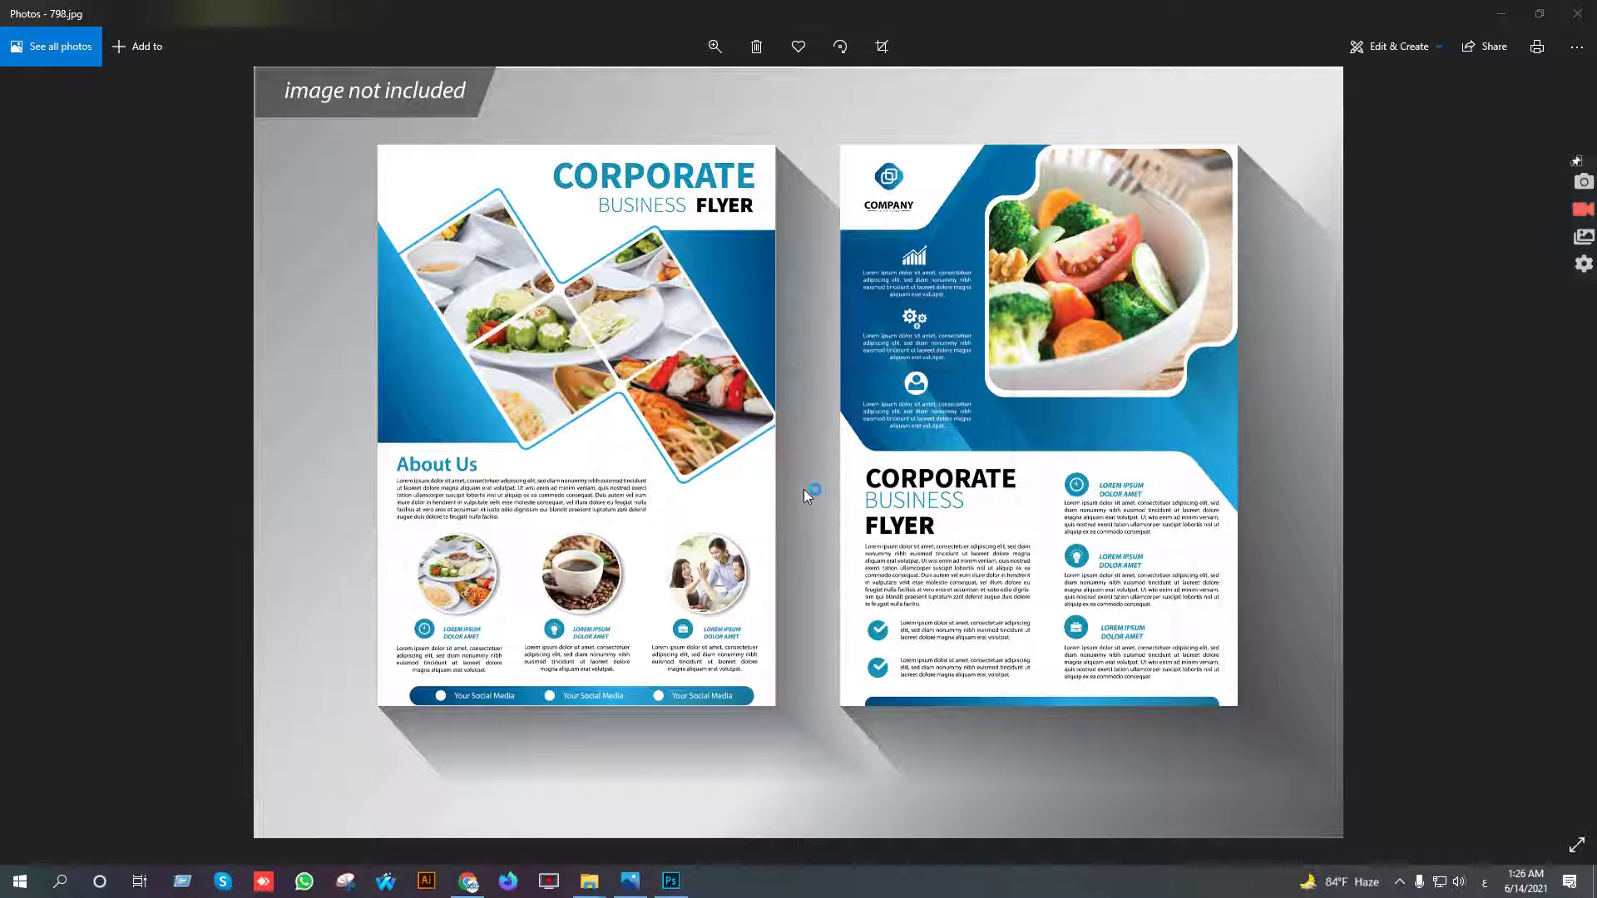
pyautogui.click(670, 881)
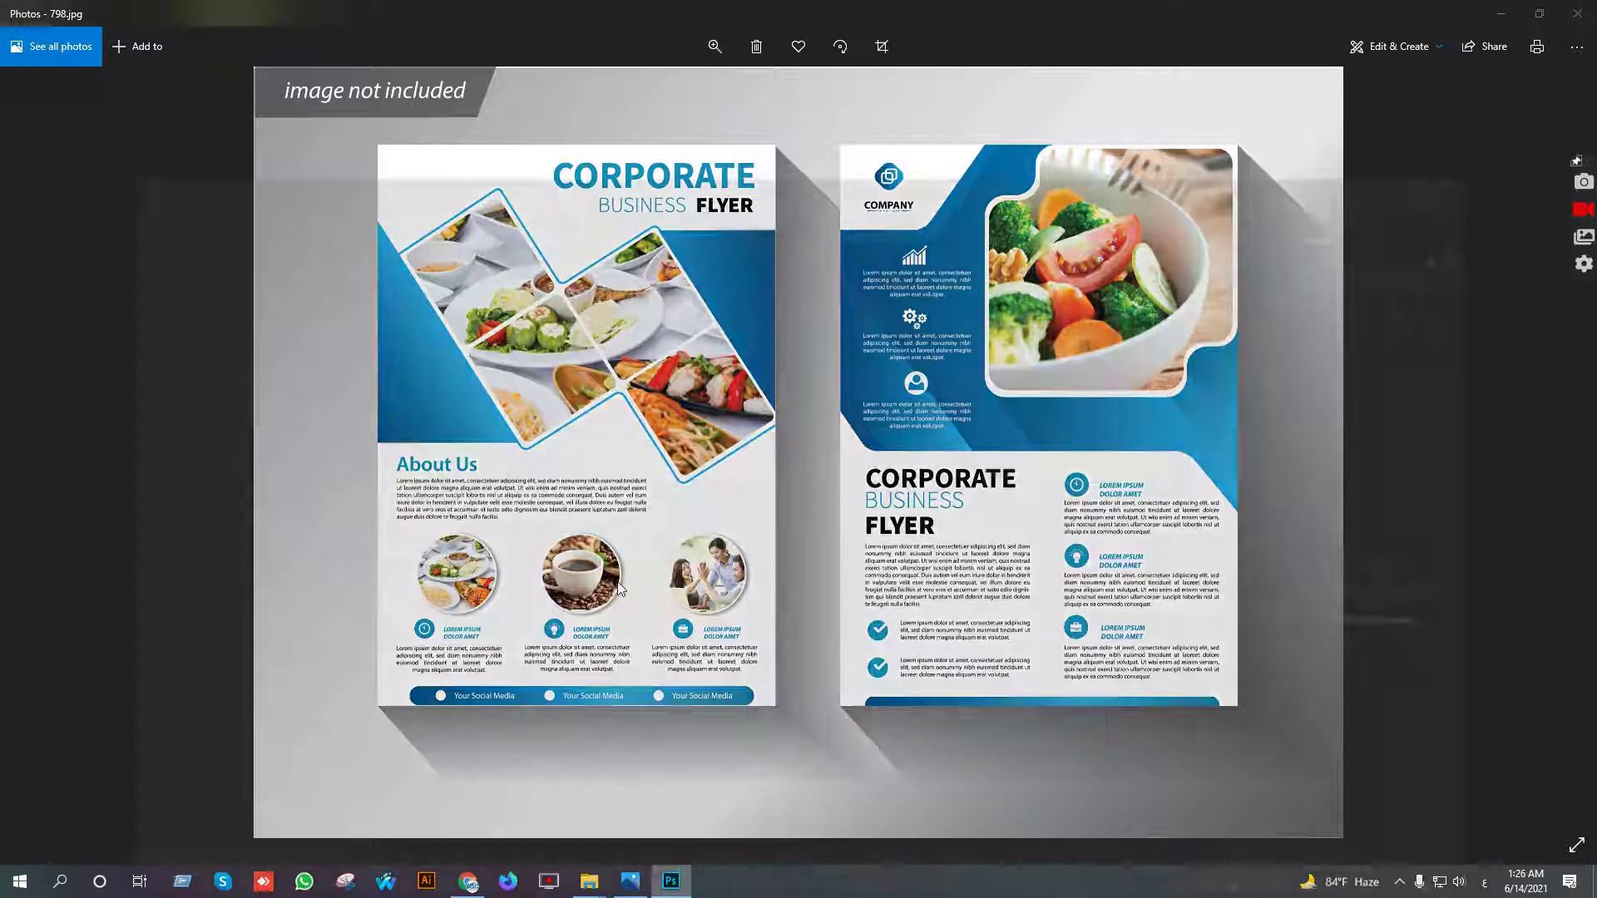
# Browse for a file to open in the nested Flyer folder inside the Mockup folder on Local Disk (G:)
pyautogui.click(47, 11)
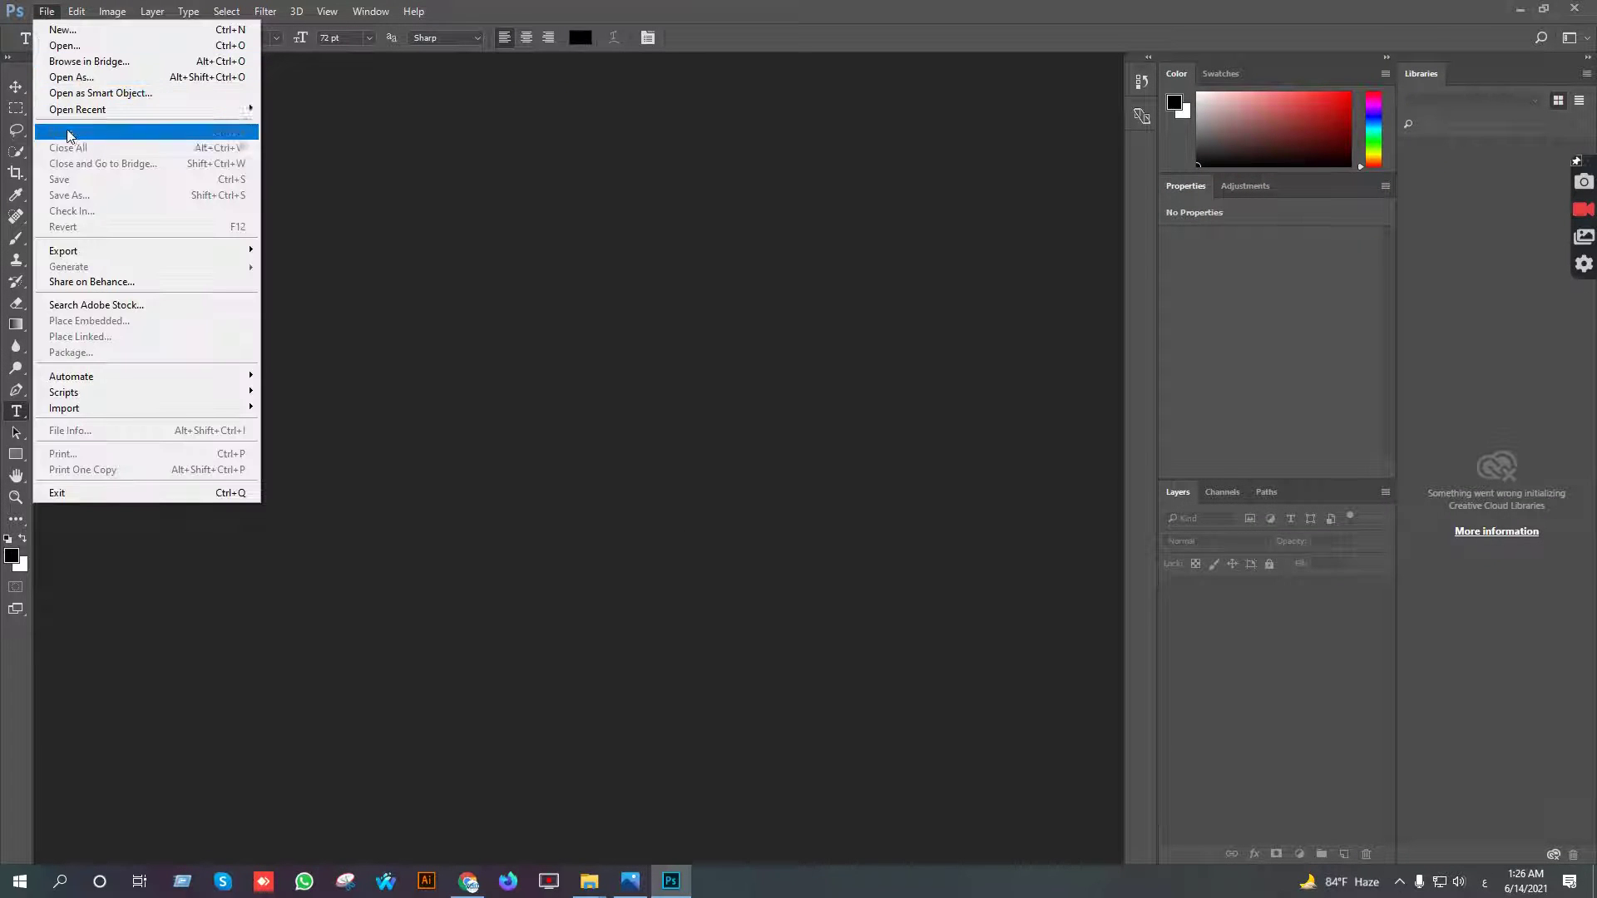
pyautogui.click(64, 45)
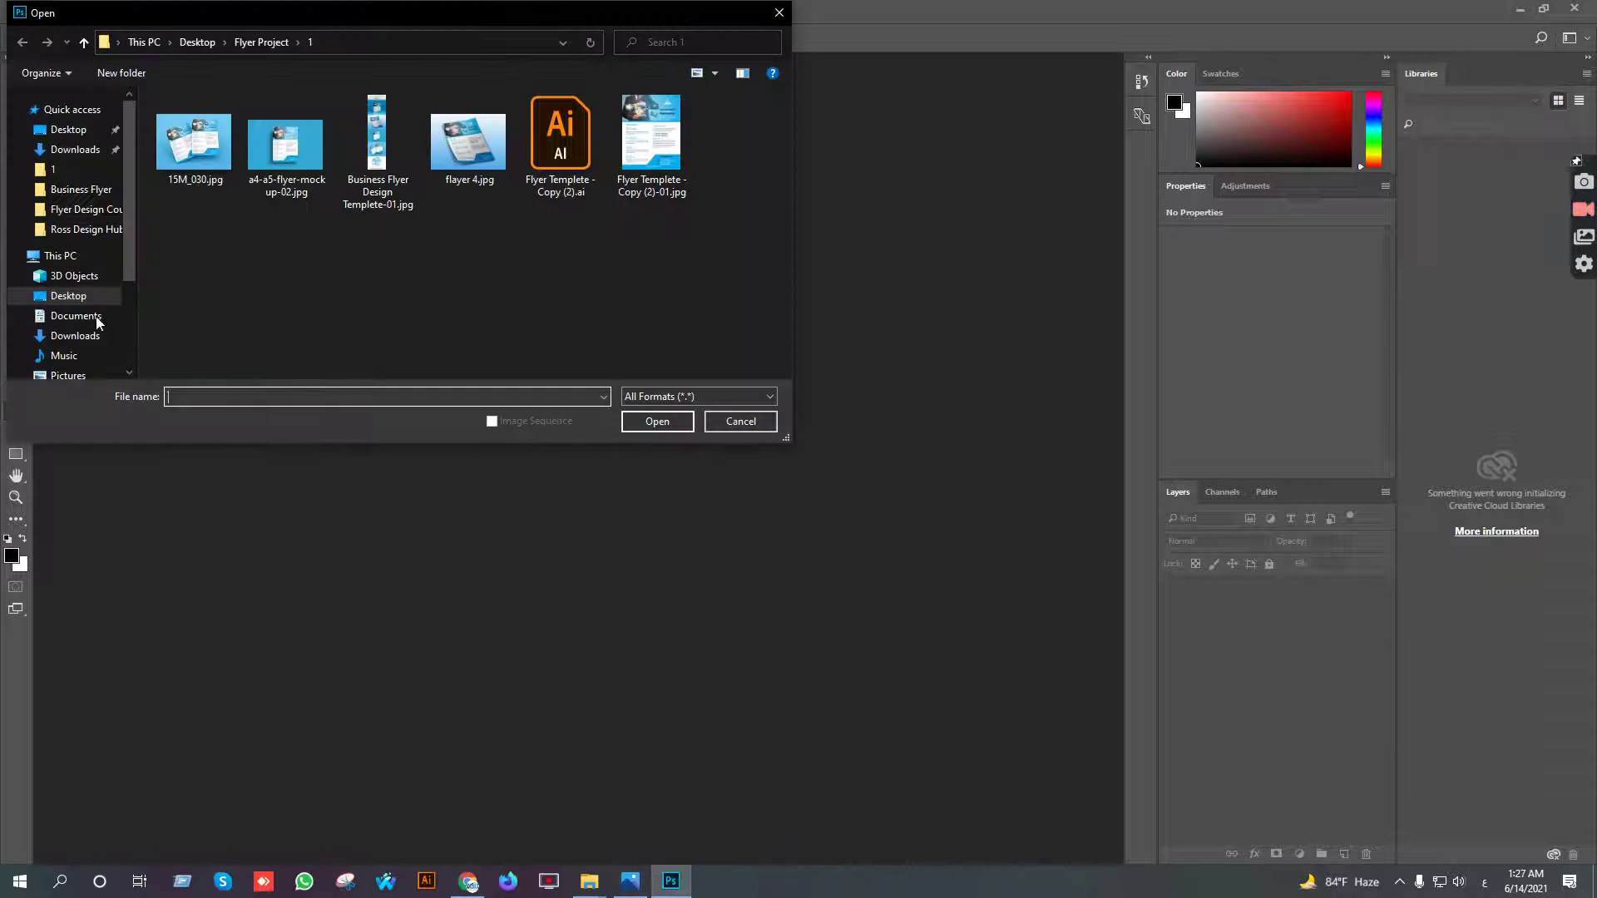
pyautogui.scroll(-2, 76, 306)
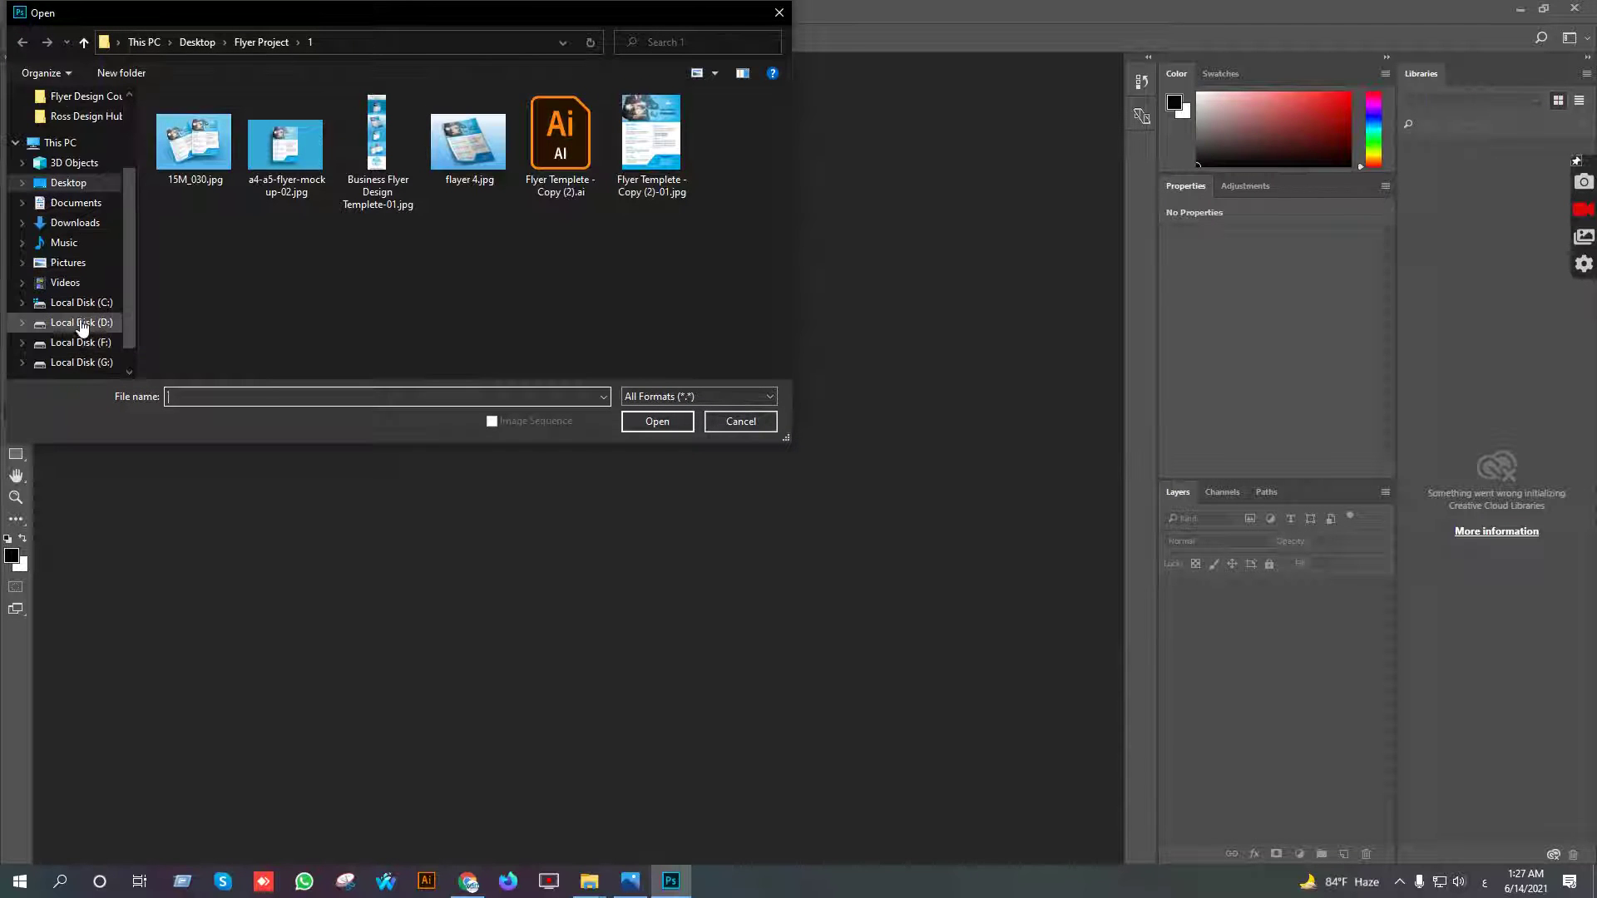
pyautogui.click(79, 362)
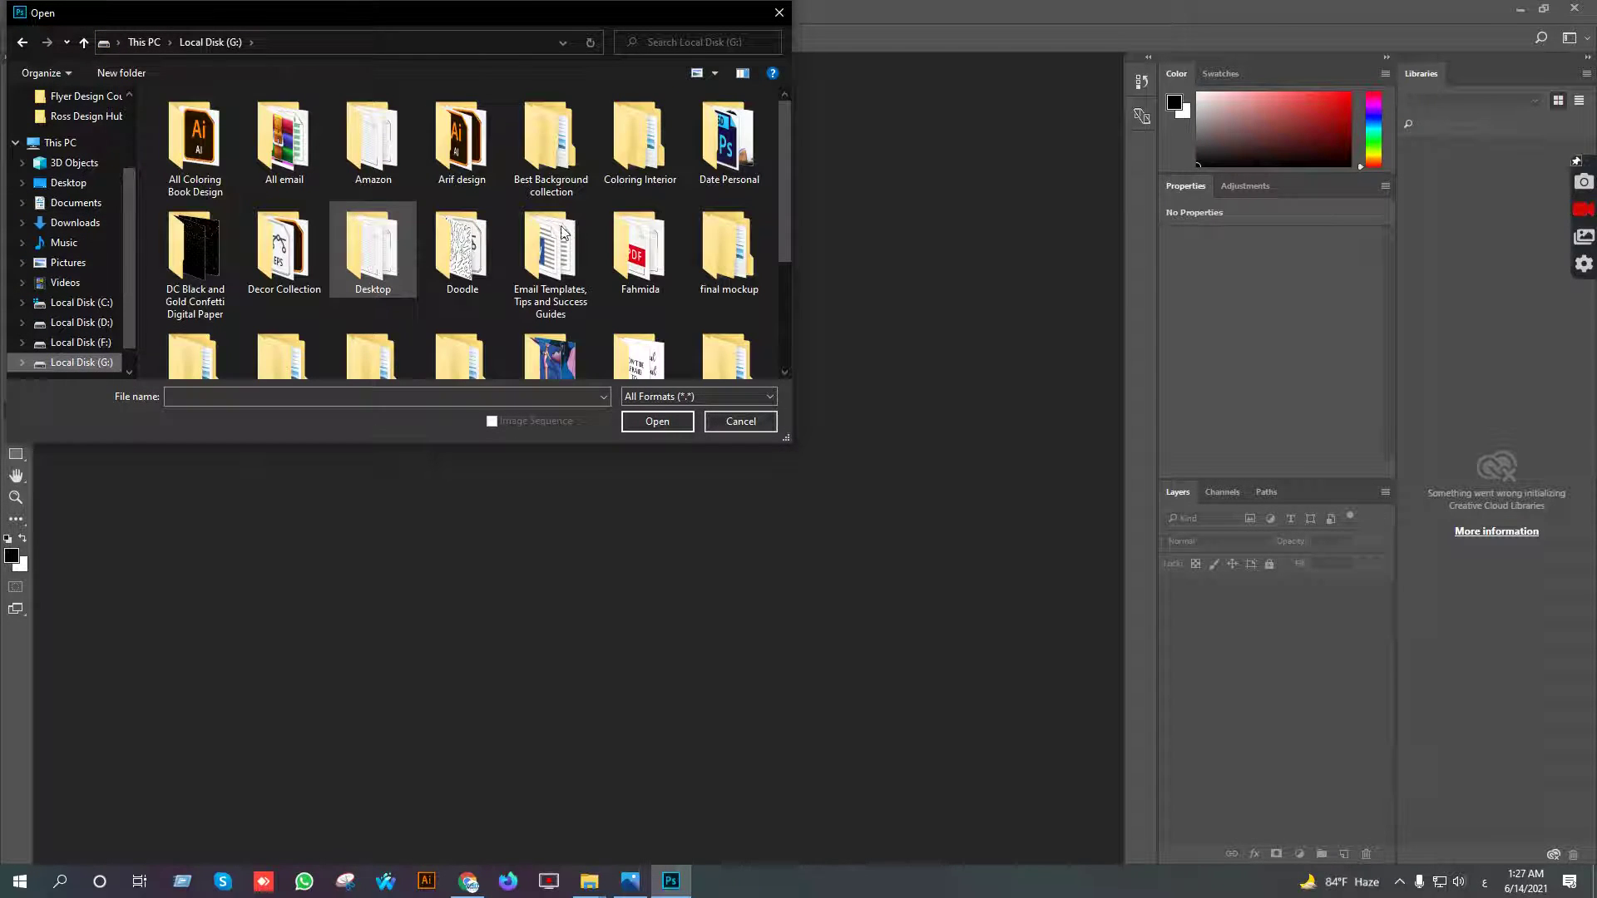
pyautogui.scroll(-3, 659, 276)
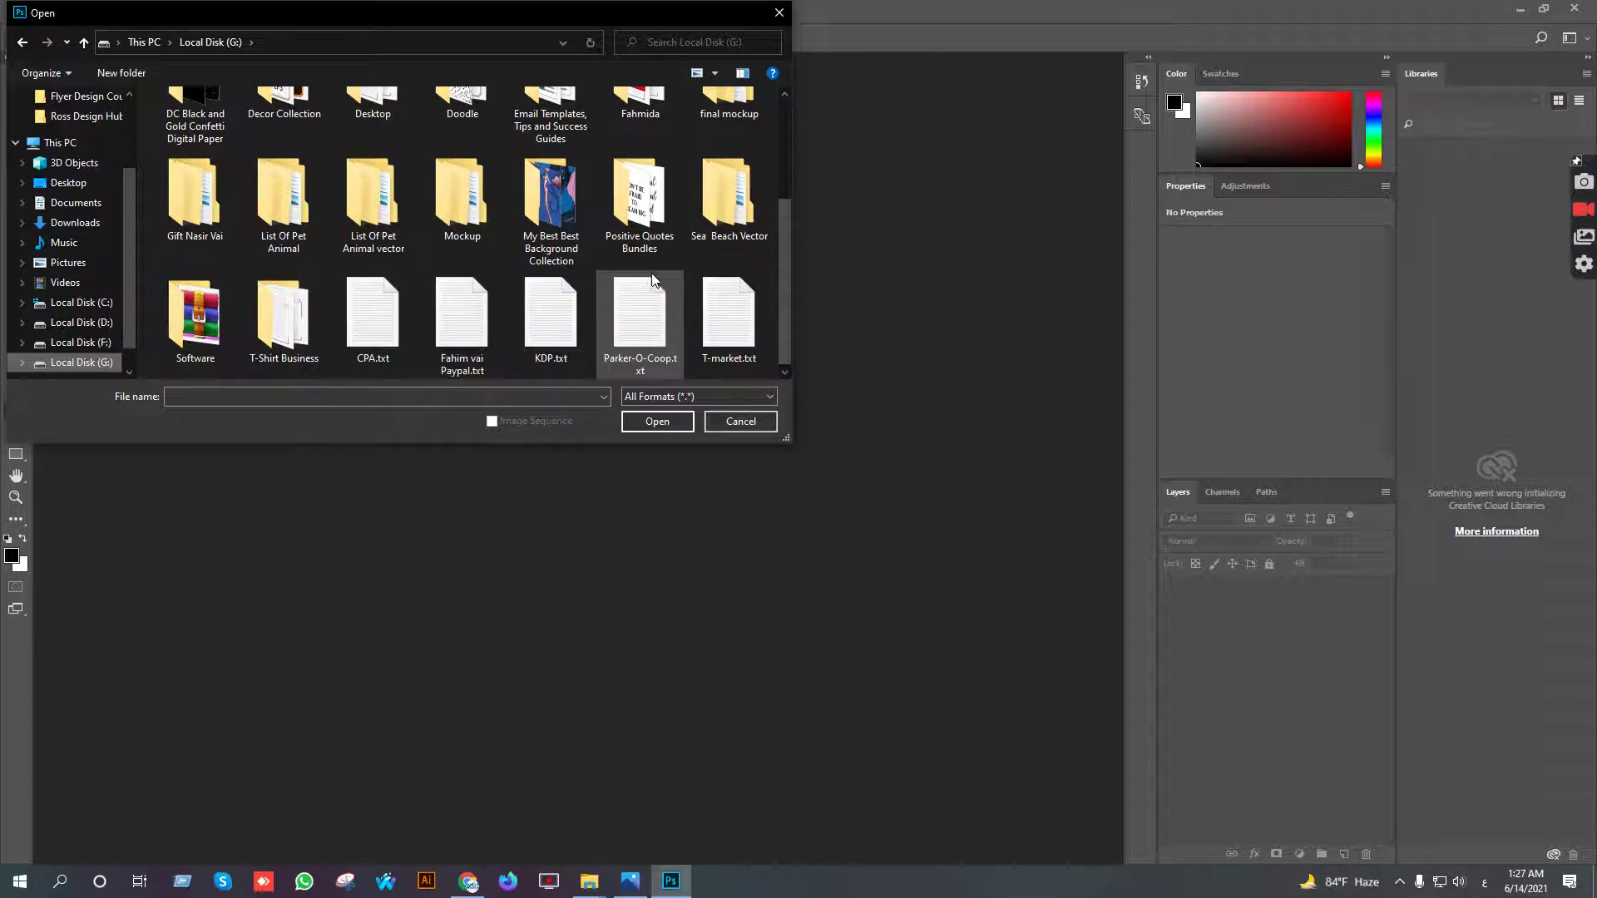
pyautogui.doubleClick(463, 198)
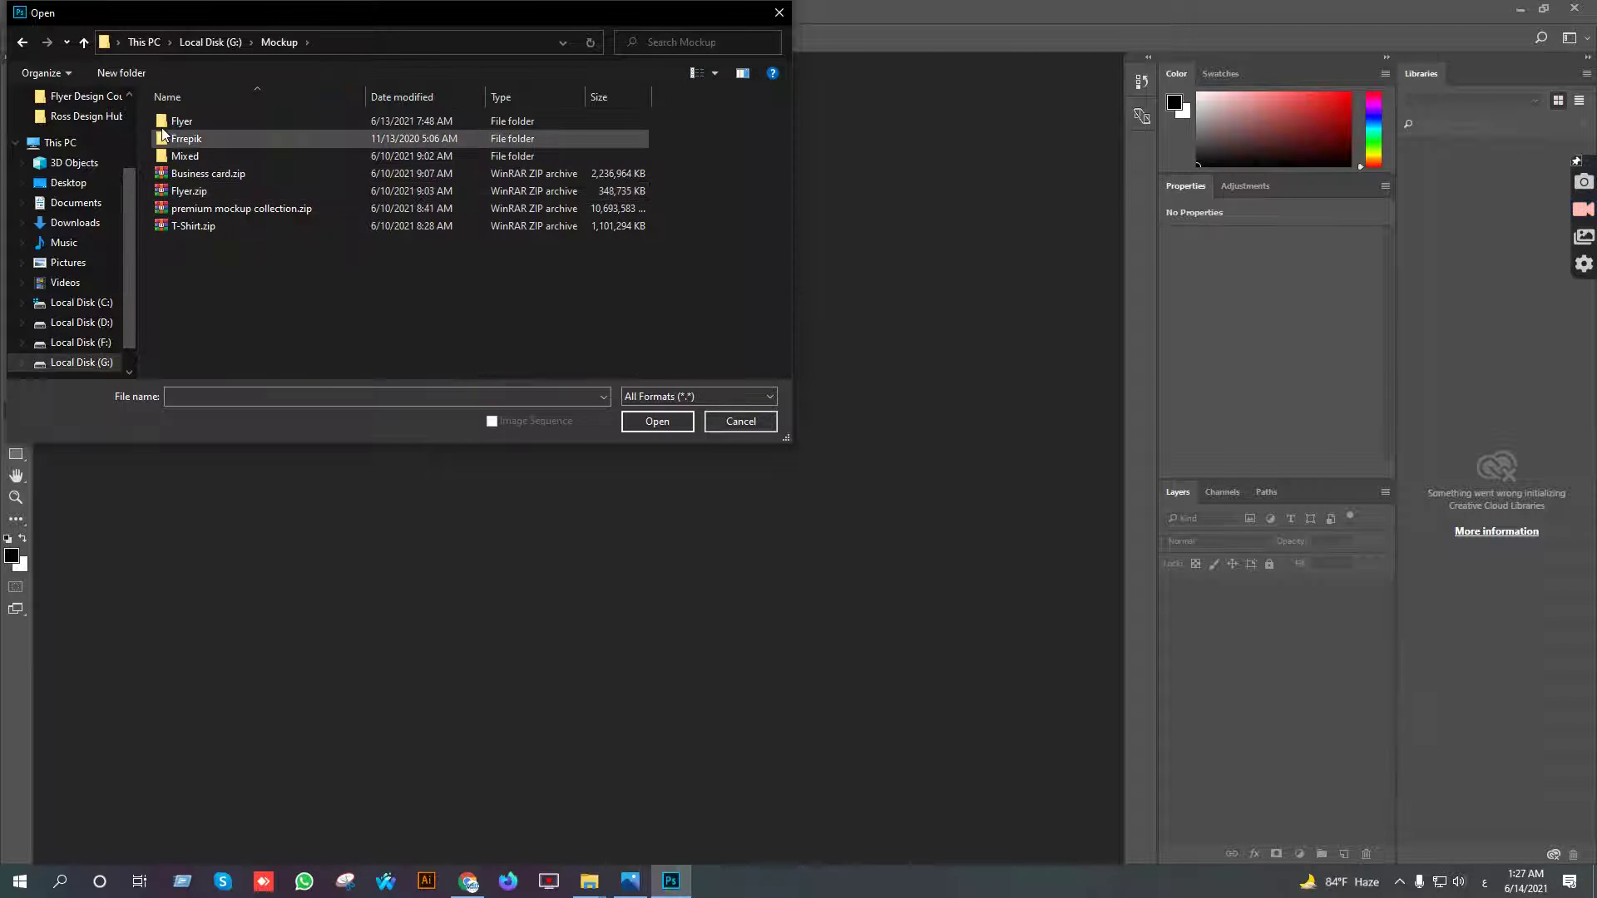
pyautogui.doubleClick(187, 122)
pyautogui.doubleClick(190, 125)
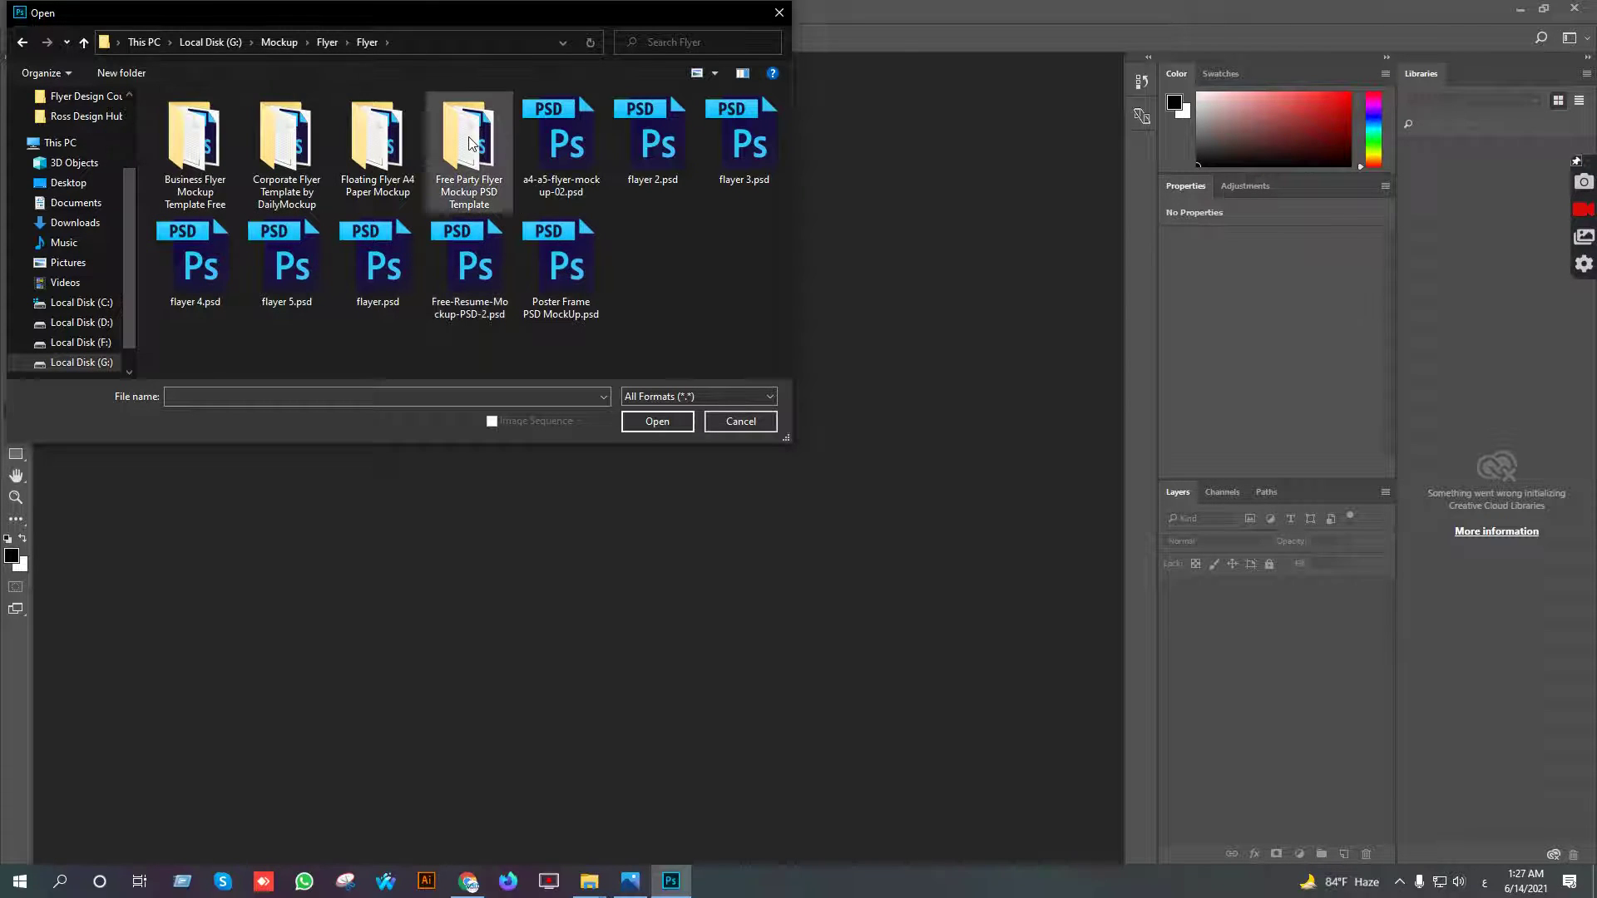
# Open Flyer Mockup.psd from the Floating Flyer A4 Paper Mockup folder, dismiss the new library offer and close the file
pyautogui.doubleClick(376, 143)
pyautogui.click(200, 125)
pyautogui.doubleClick(200, 125)
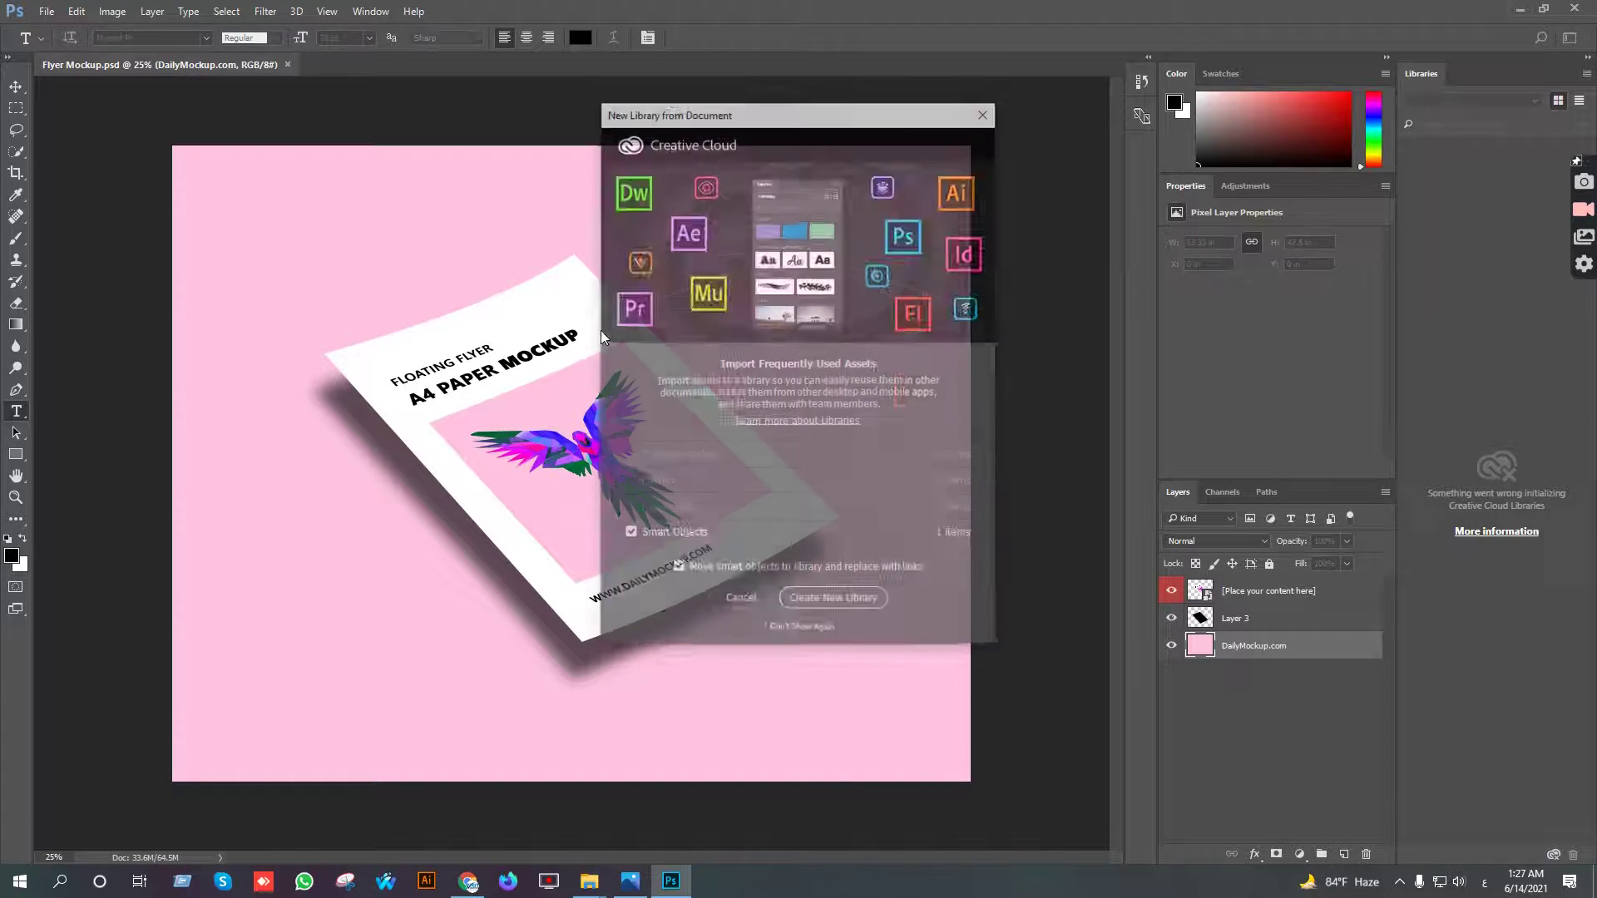
pyautogui.click(986, 113)
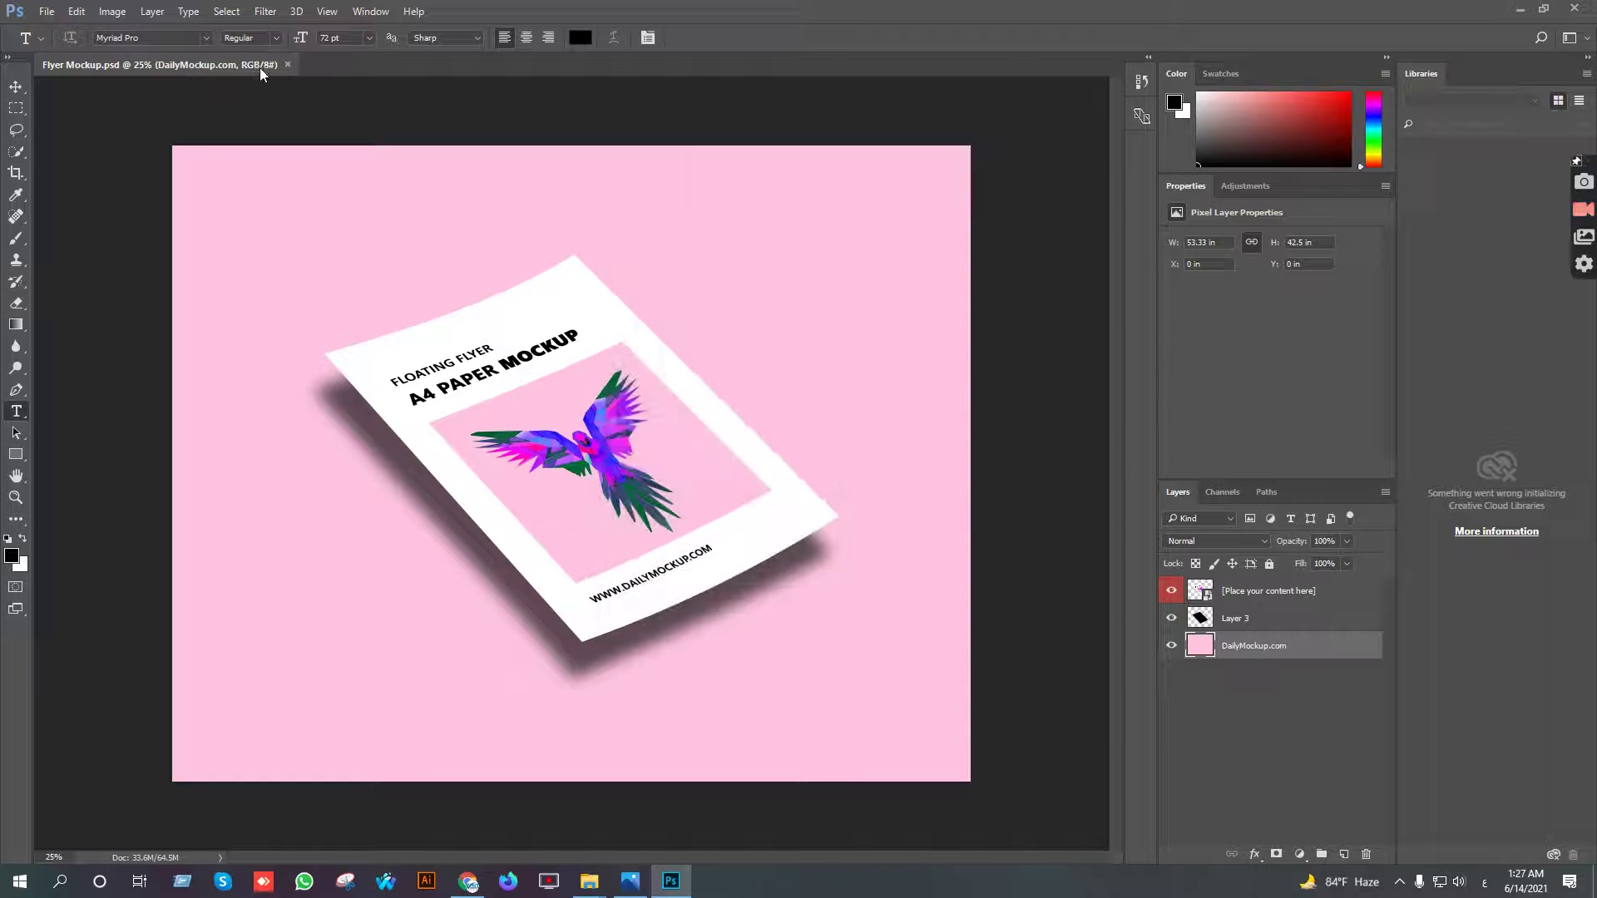
pyautogui.click(287, 65)
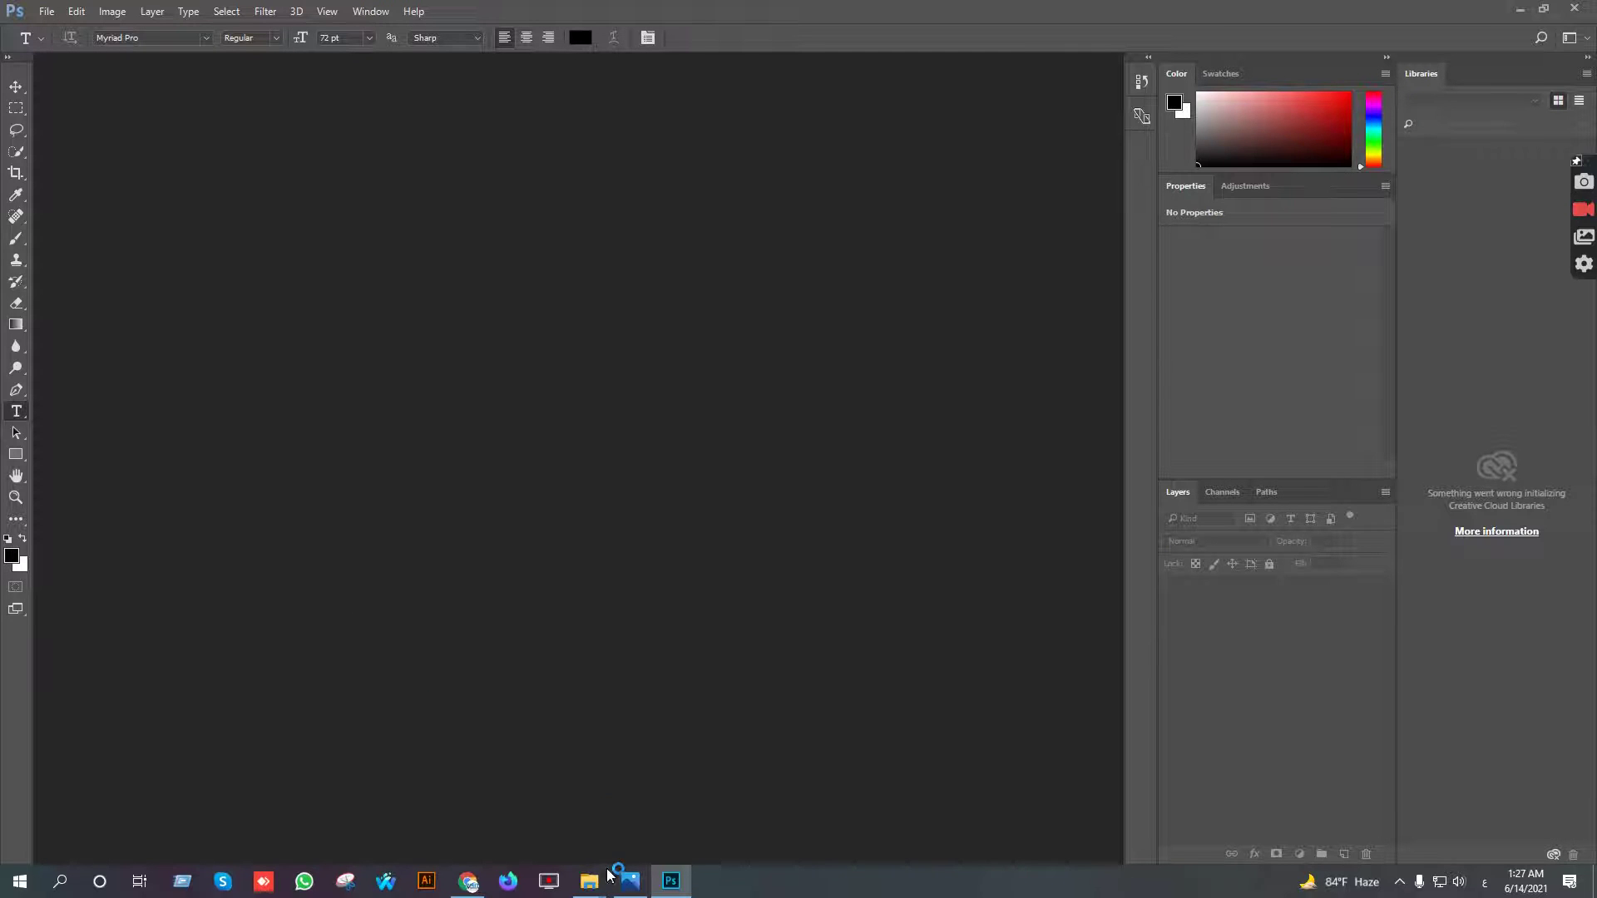
# Open corporate flyer template.psd from the Corporate Flyer Template by DailyMockup folder
pyautogui.click(47, 12)
pyautogui.click(63, 46)
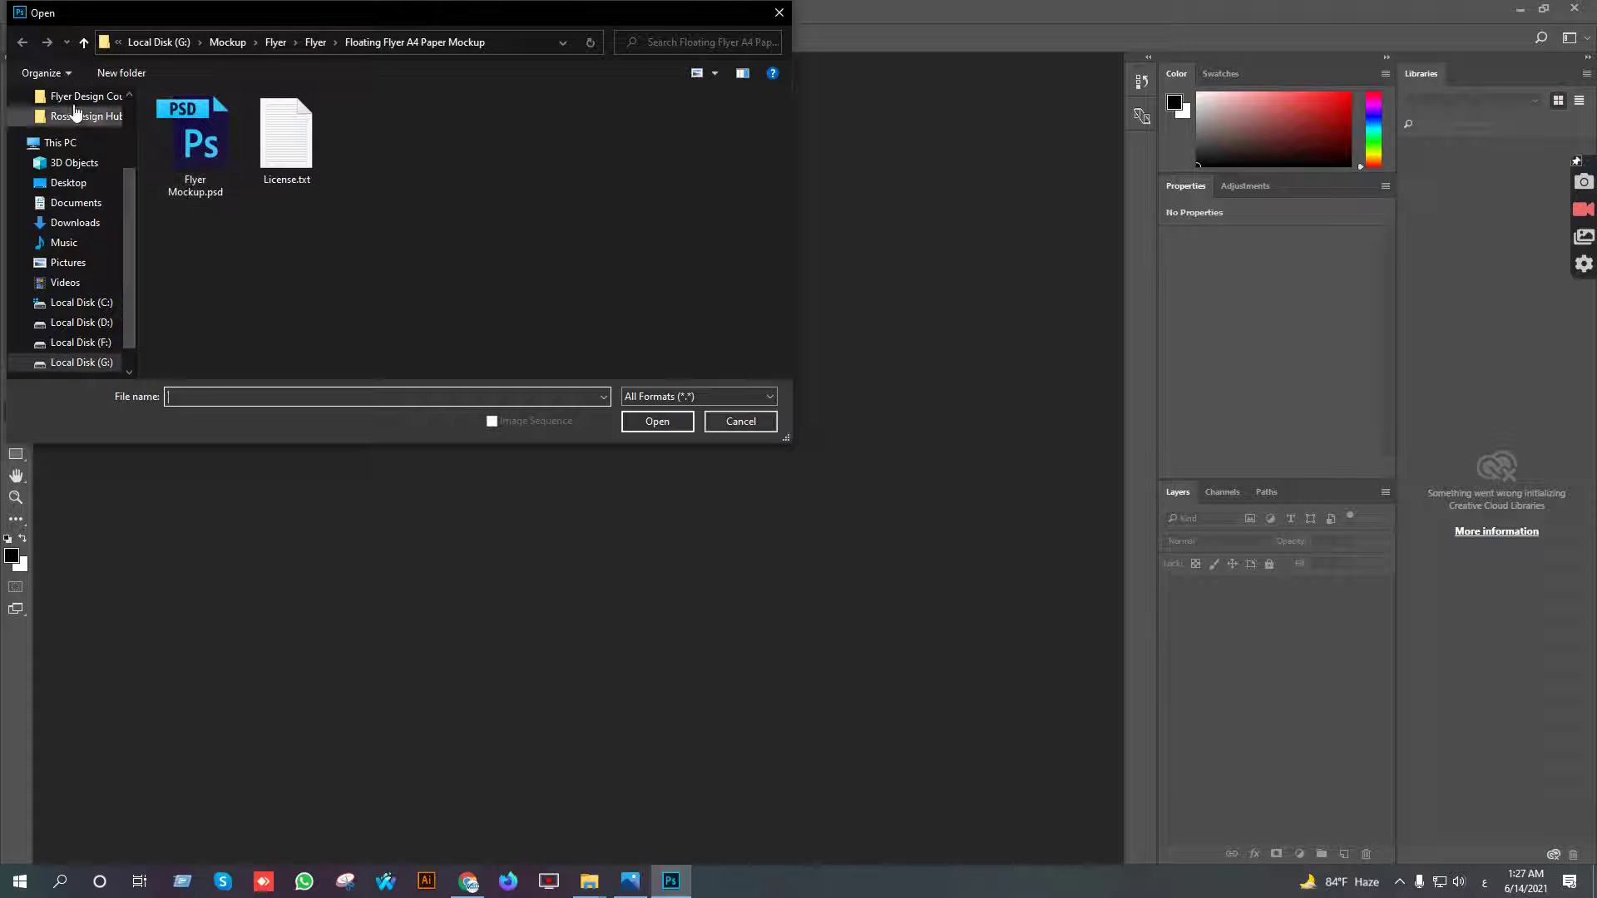
pyautogui.click(82, 43)
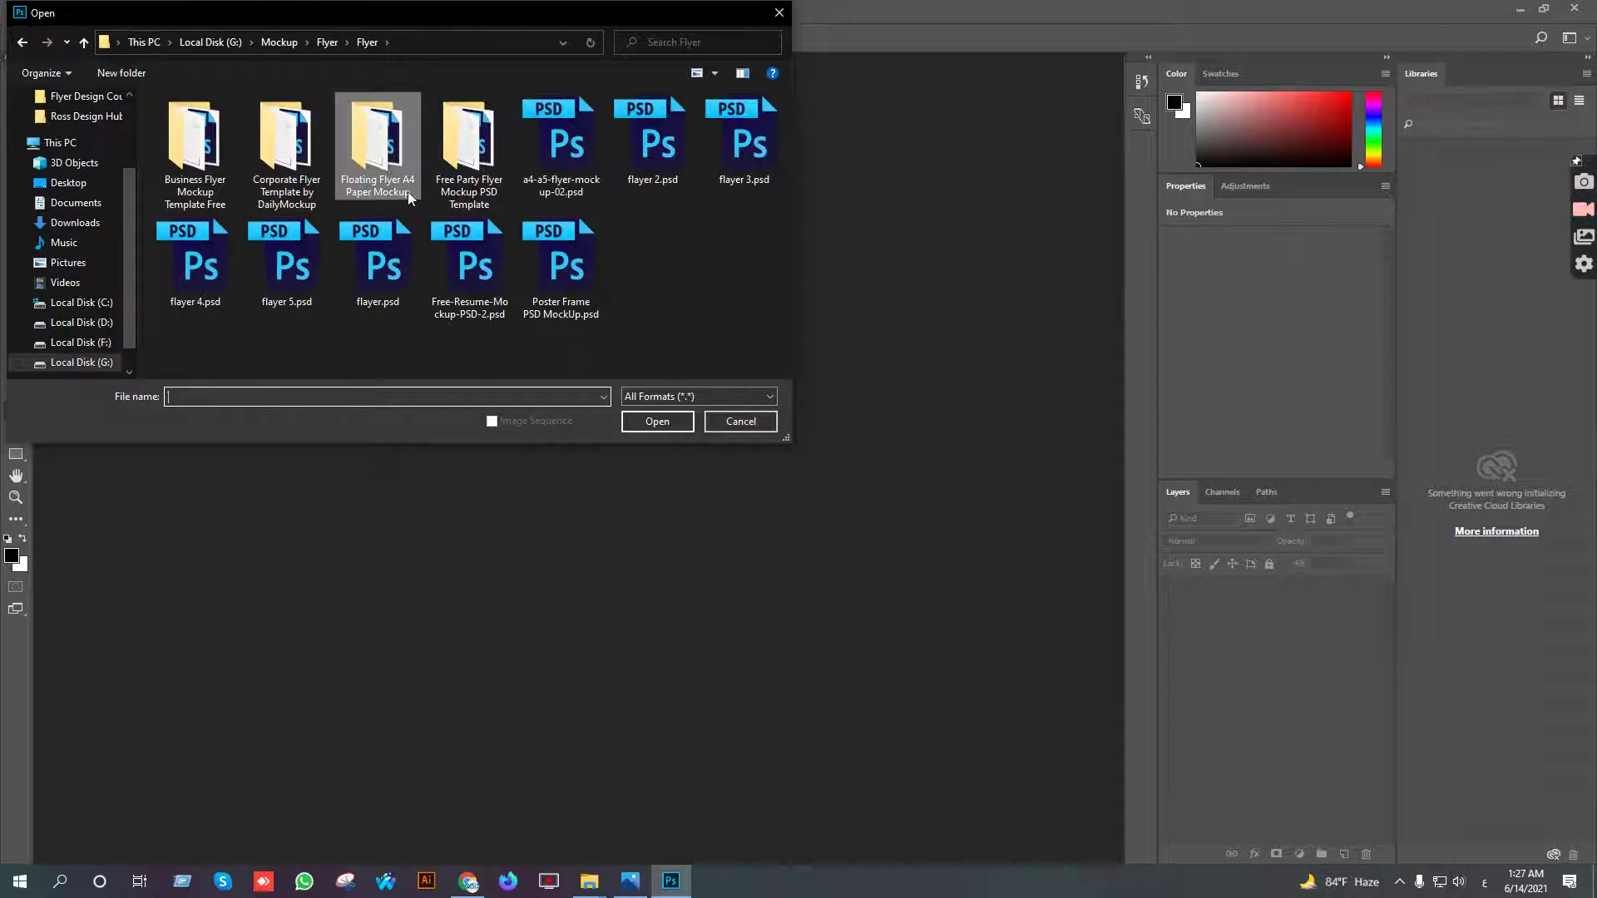
pyautogui.doubleClick(298, 143)
pyautogui.doubleClick(184, 126)
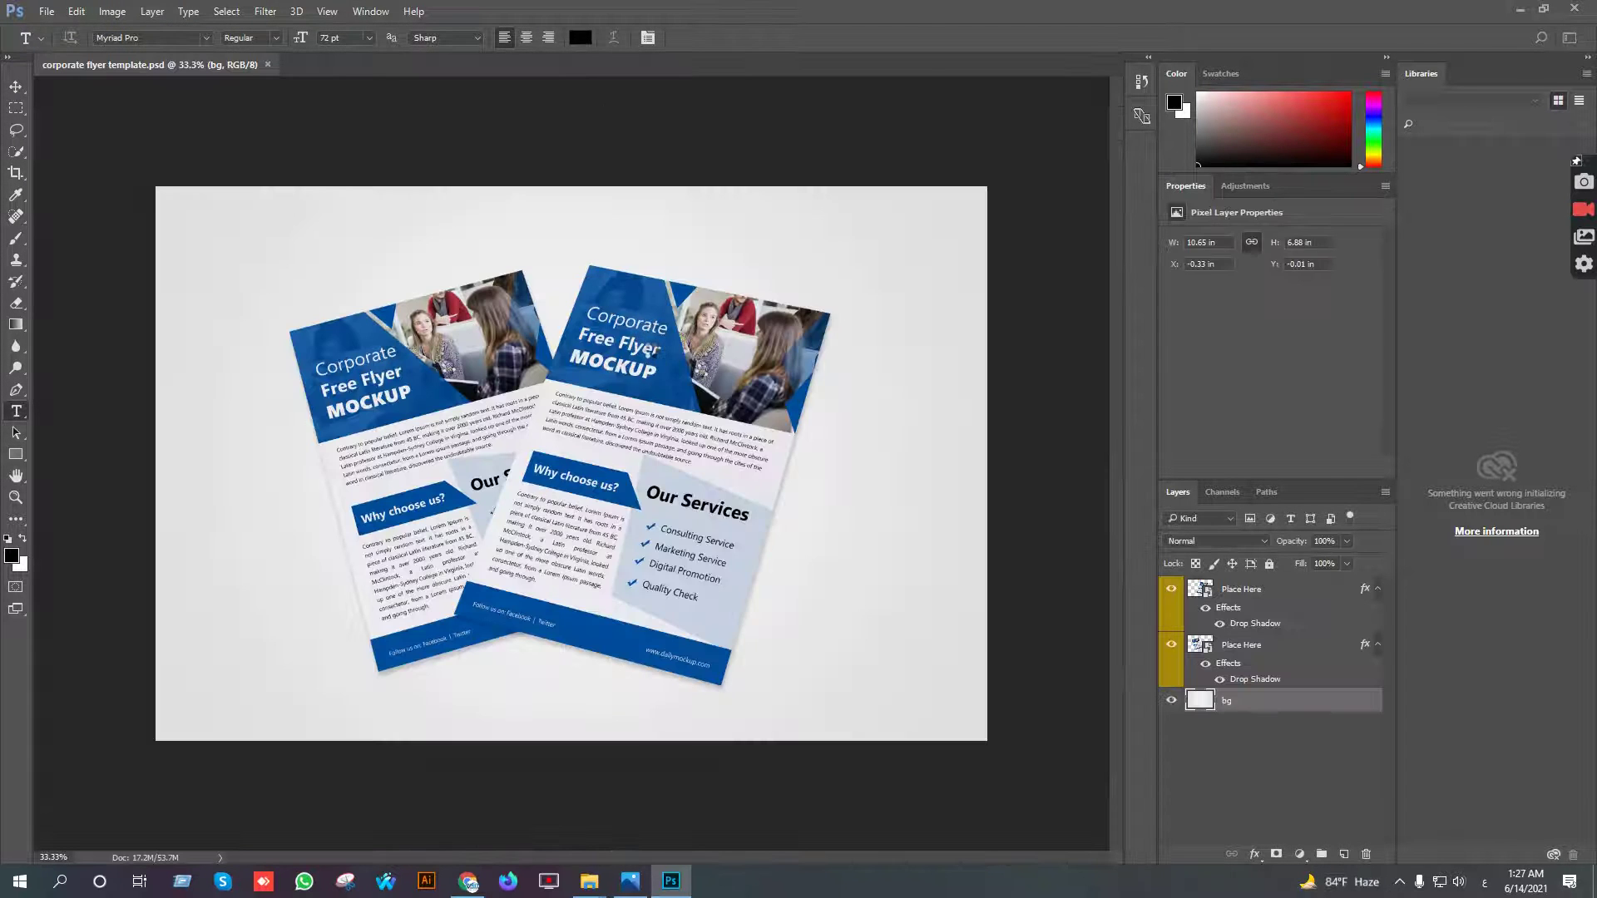
pyautogui.click(739, 601)
pyautogui.scroll(1, 799, 534)
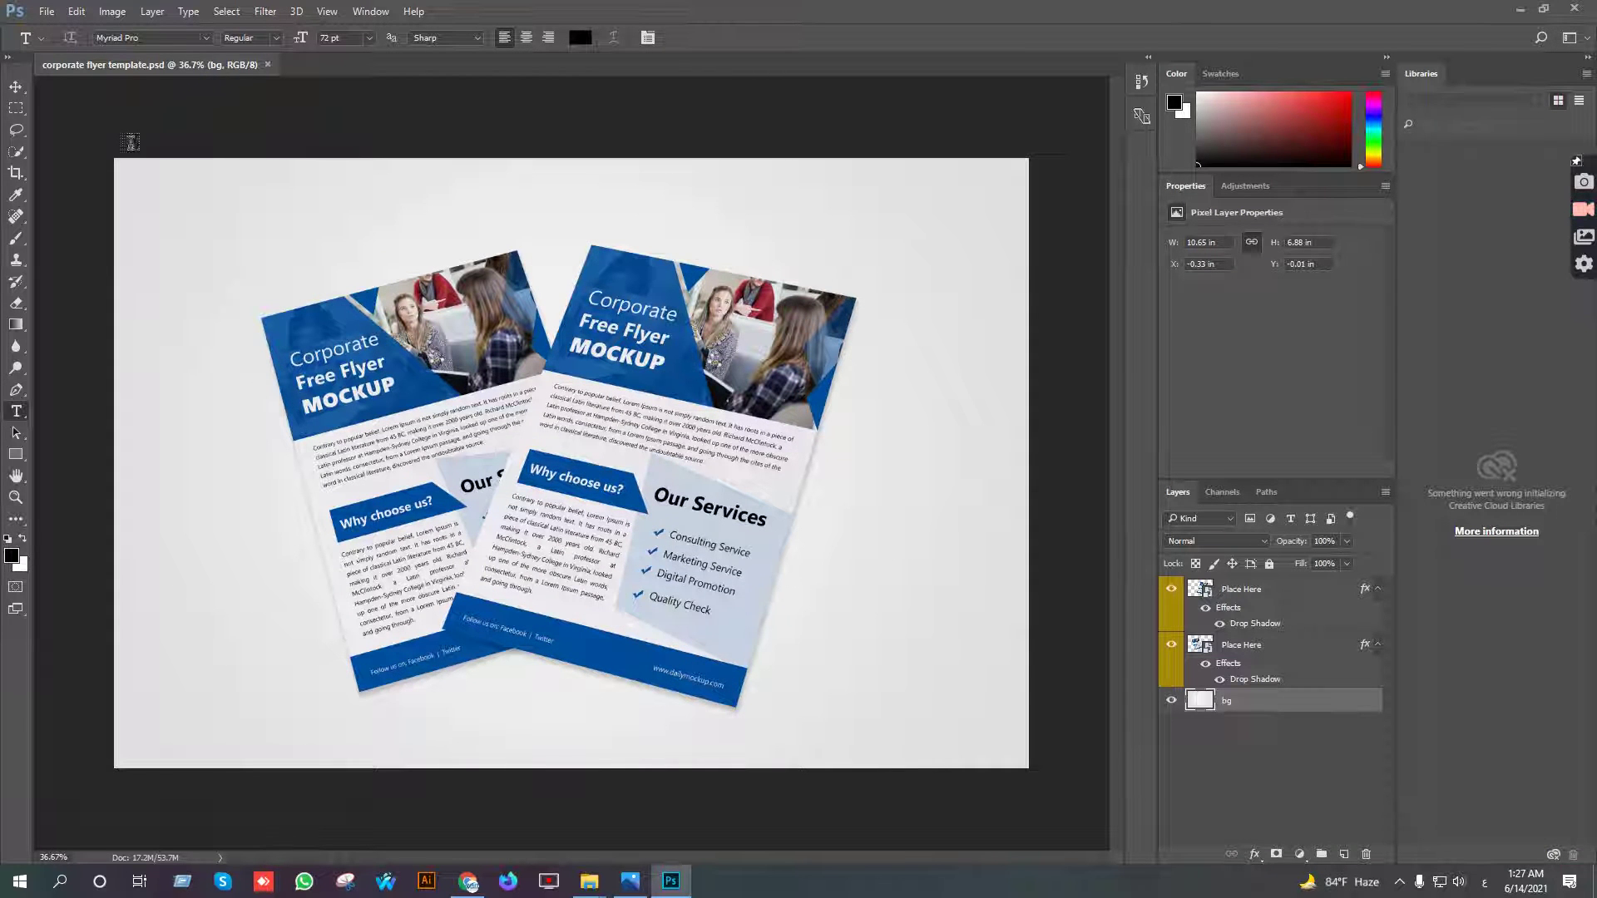
# Check which flyer the upper Place Here layer controls and open that smart object's contents for editing
pyautogui.click(16, 86)
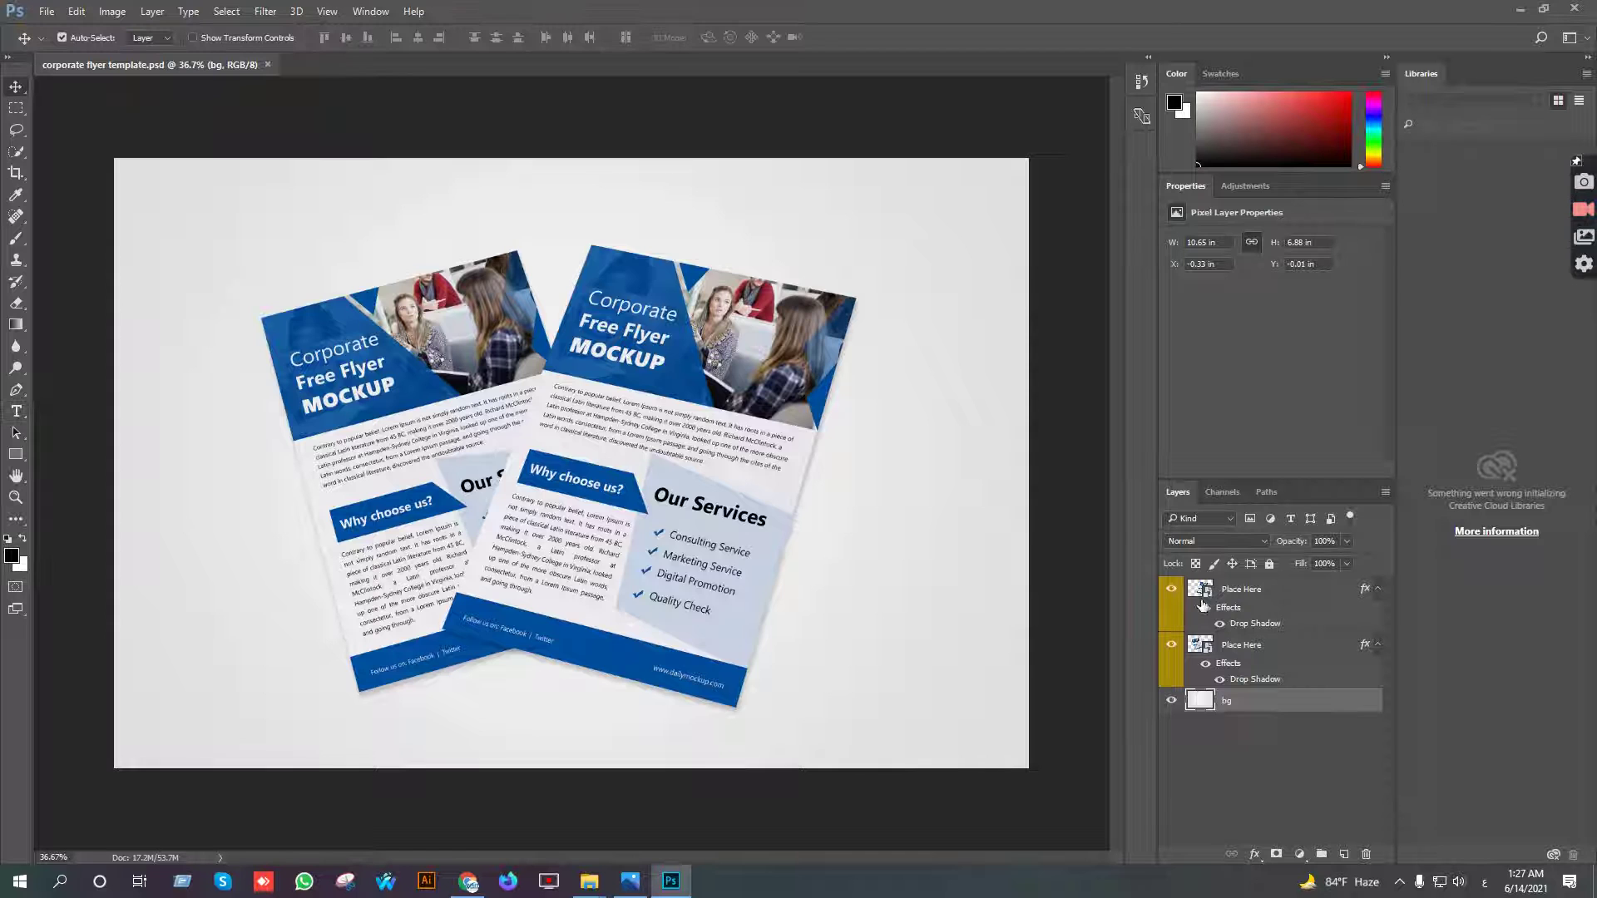
pyautogui.click(1172, 590)
pyautogui.click(1172, 590)
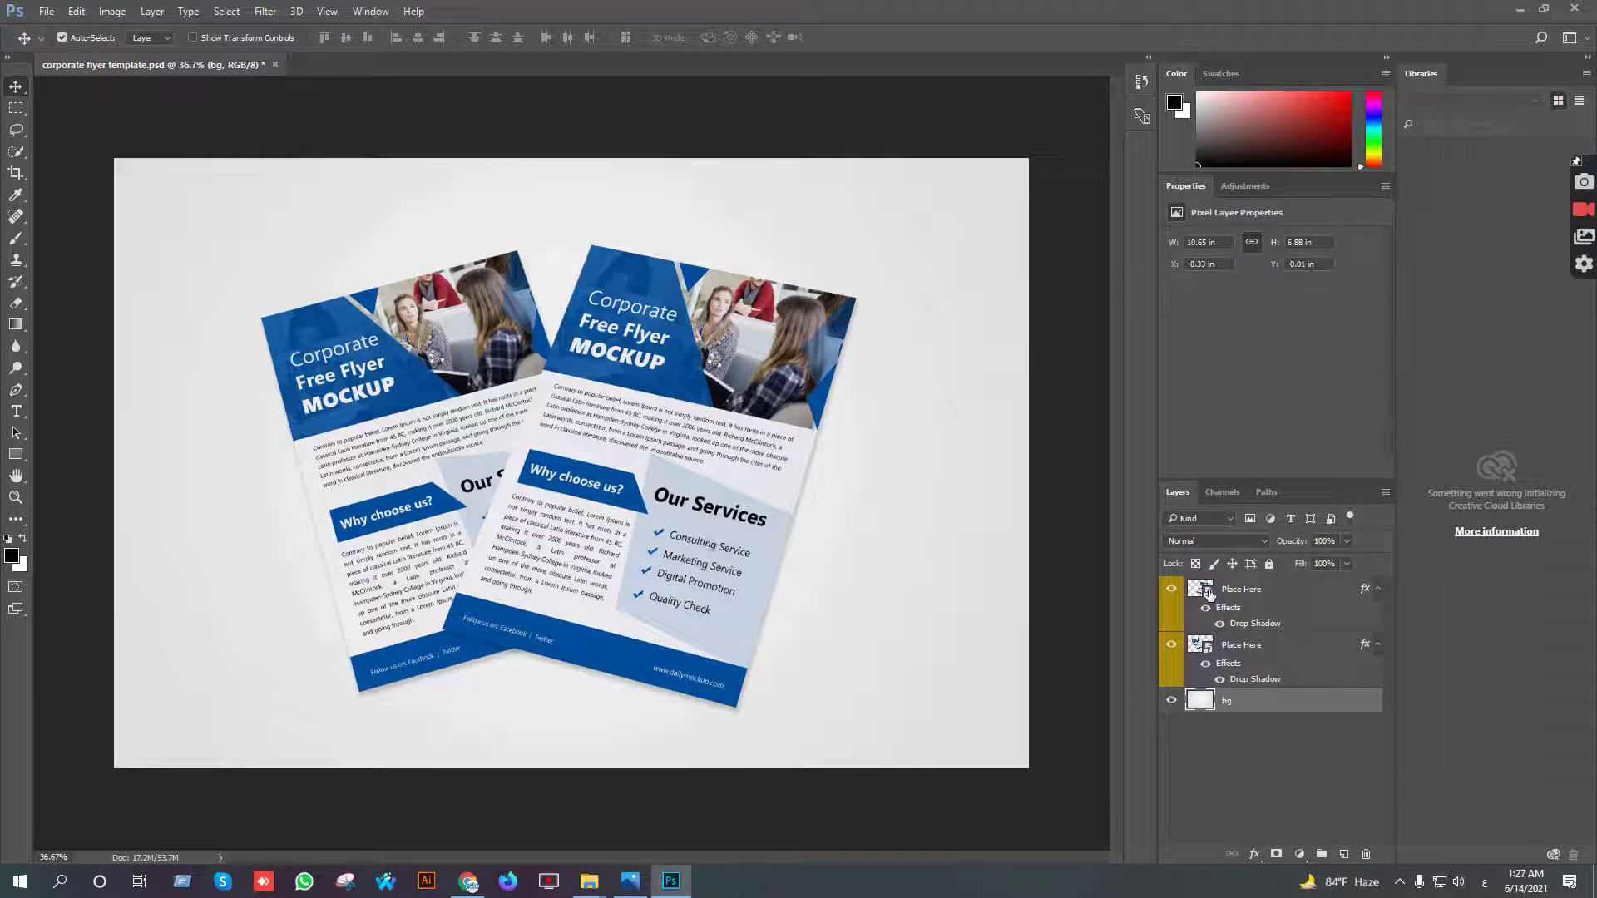
pyautogui.click(1206, 590)
pyautogui.doubleClick(1200, 589)
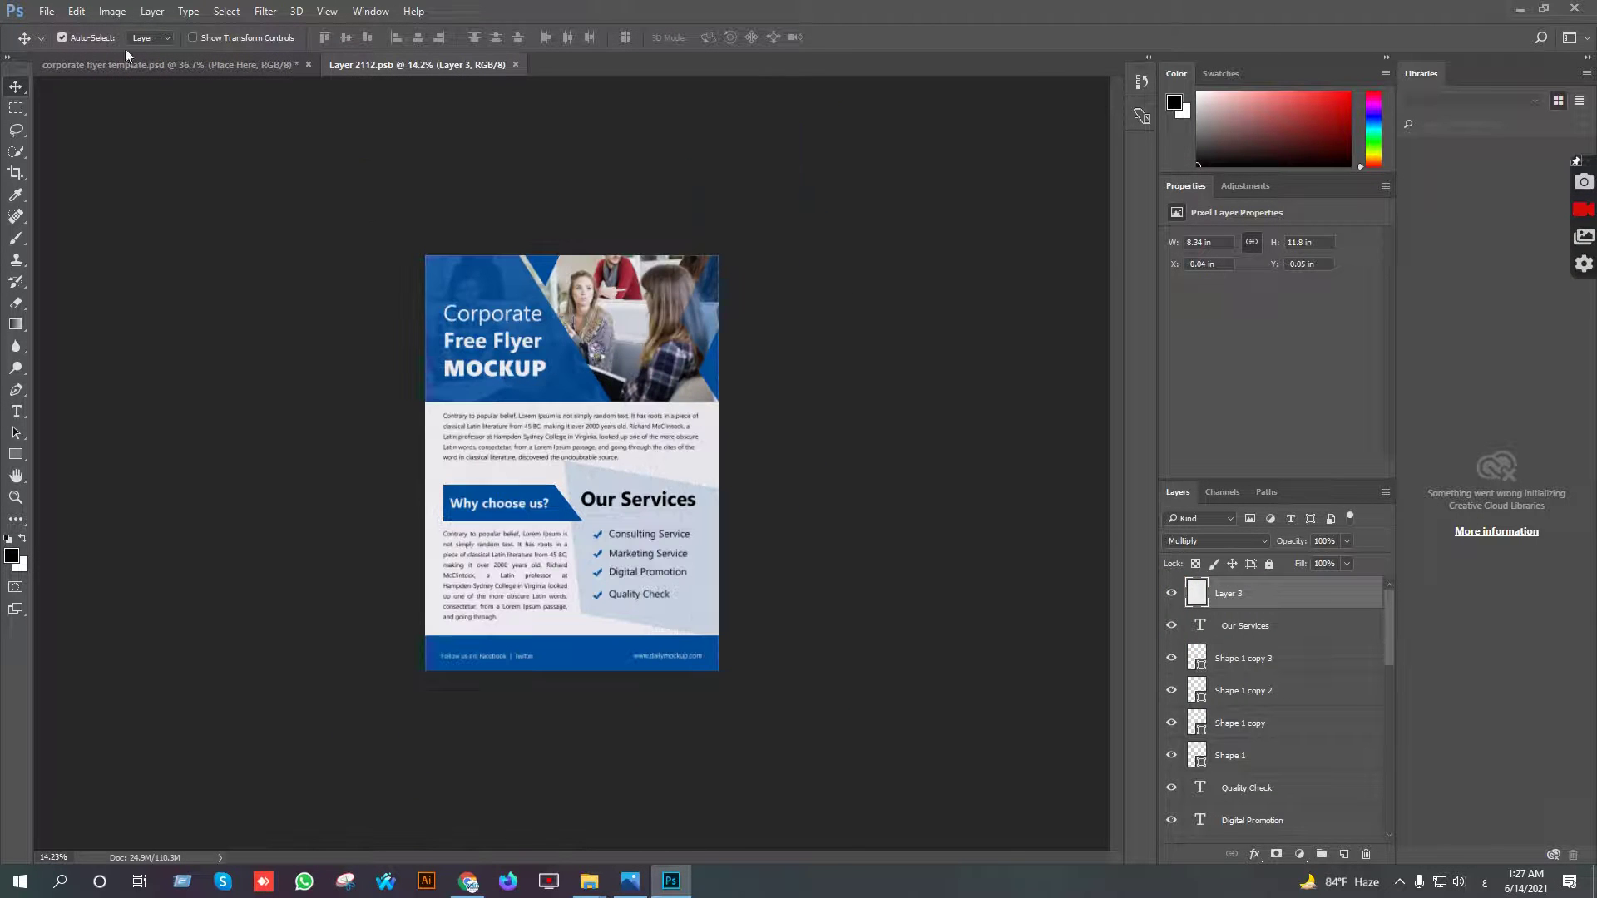
# Open the exported flyer image Flyer Templete - Copy-01.jpg from the Desktop
pyautogui.click(47, 12)
pyautogui.moveTo(114, 268)
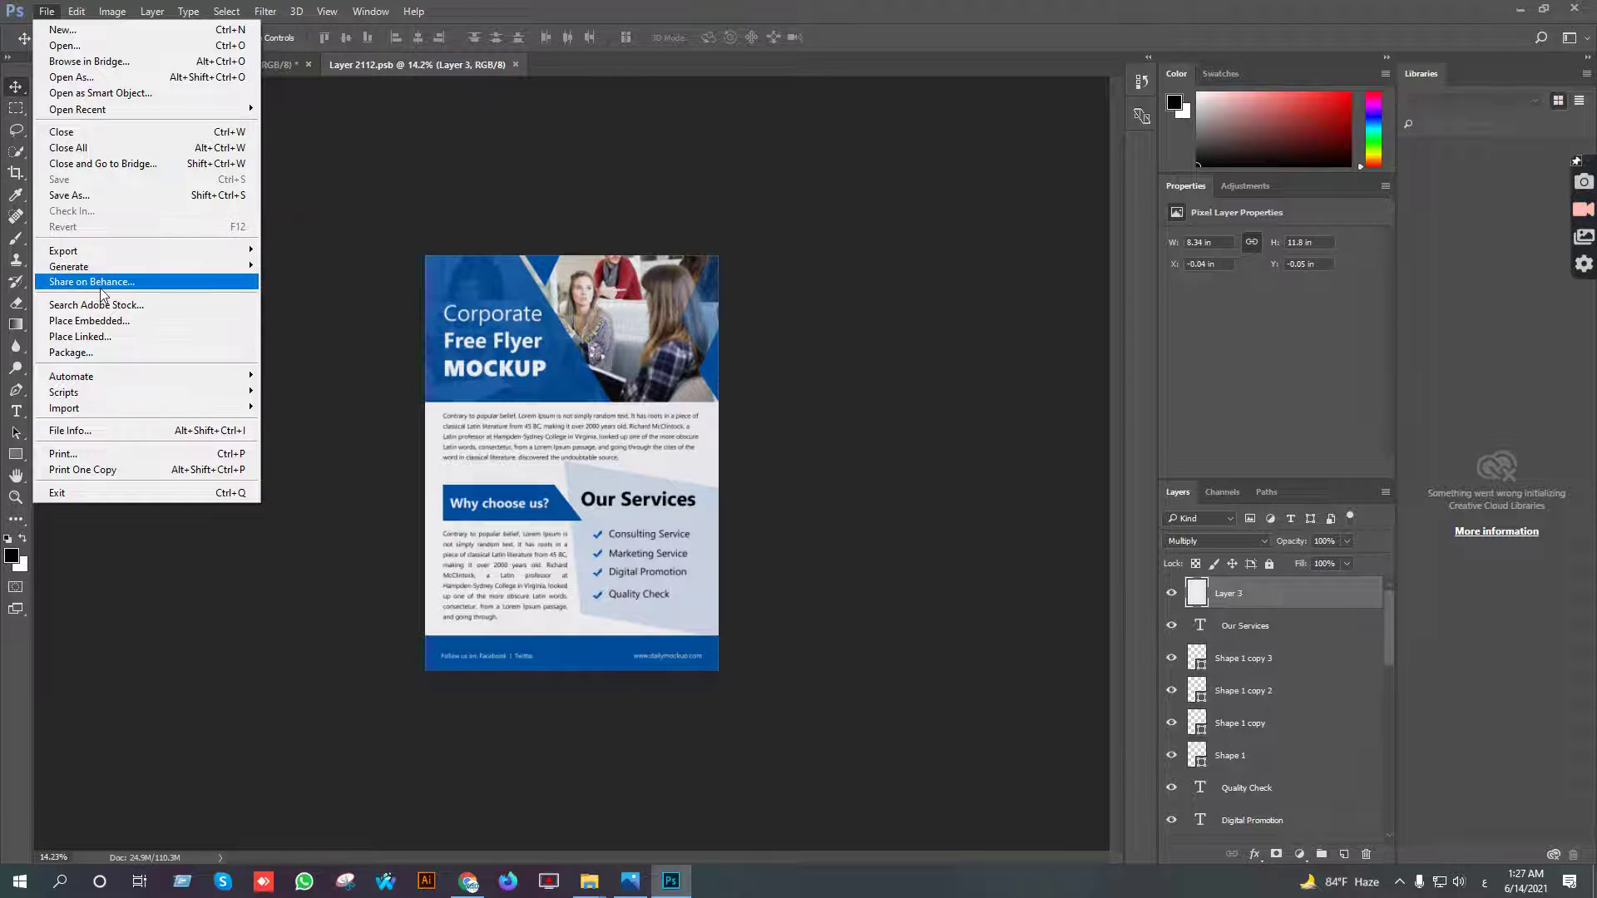
pyautogui.click(66, 45)
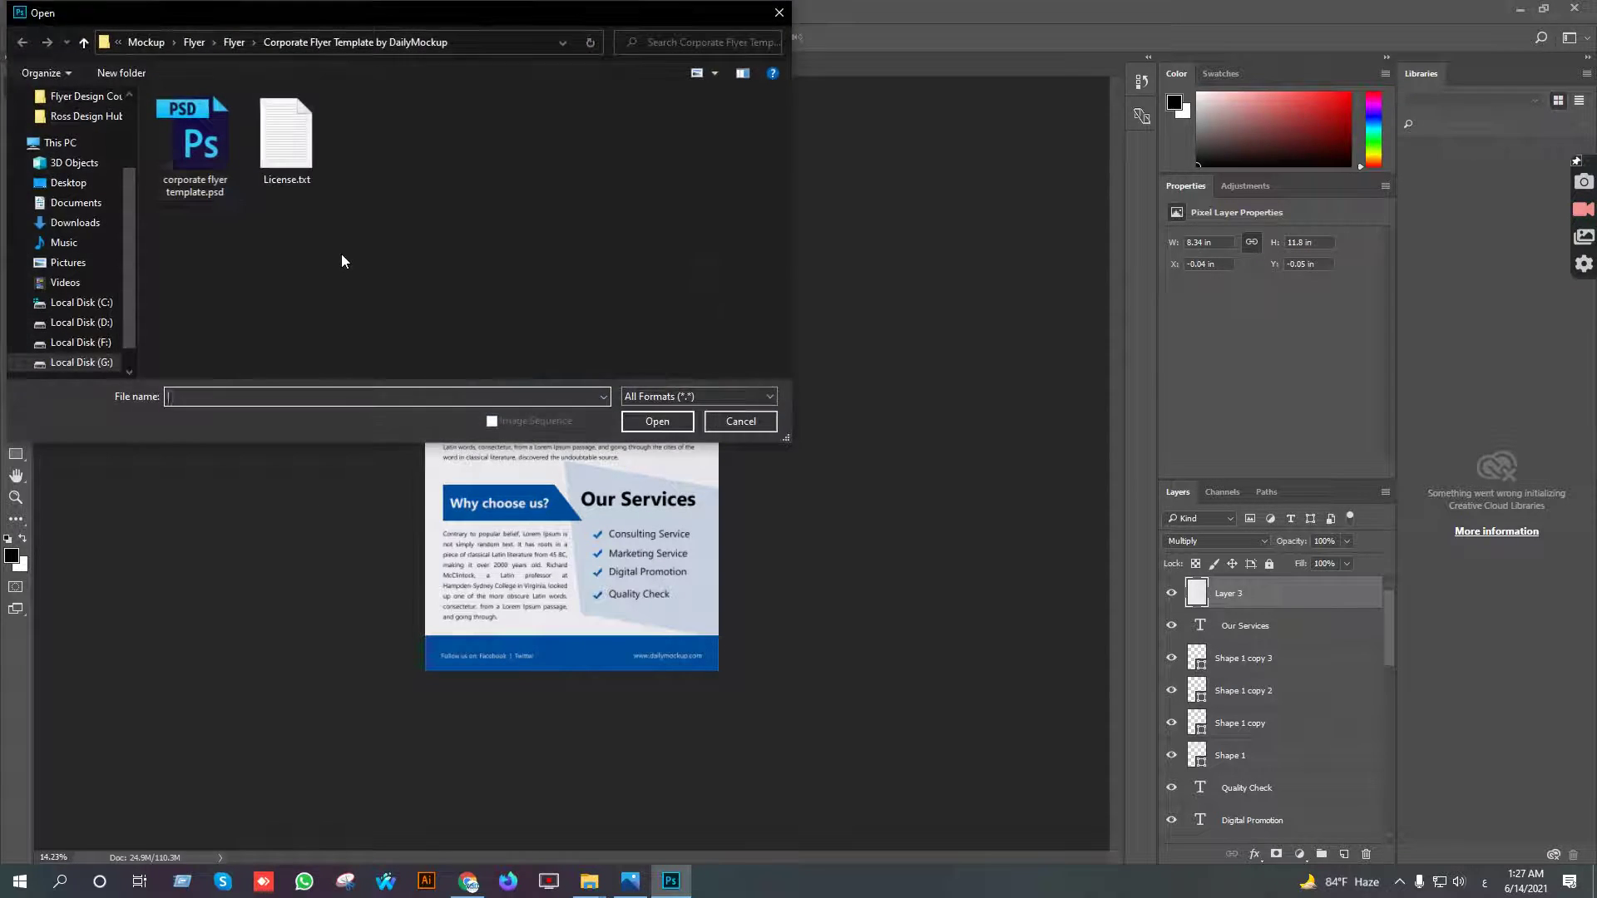
pyautogui.scroll(2, 34, 133)
pyautogui.click(80, 129)
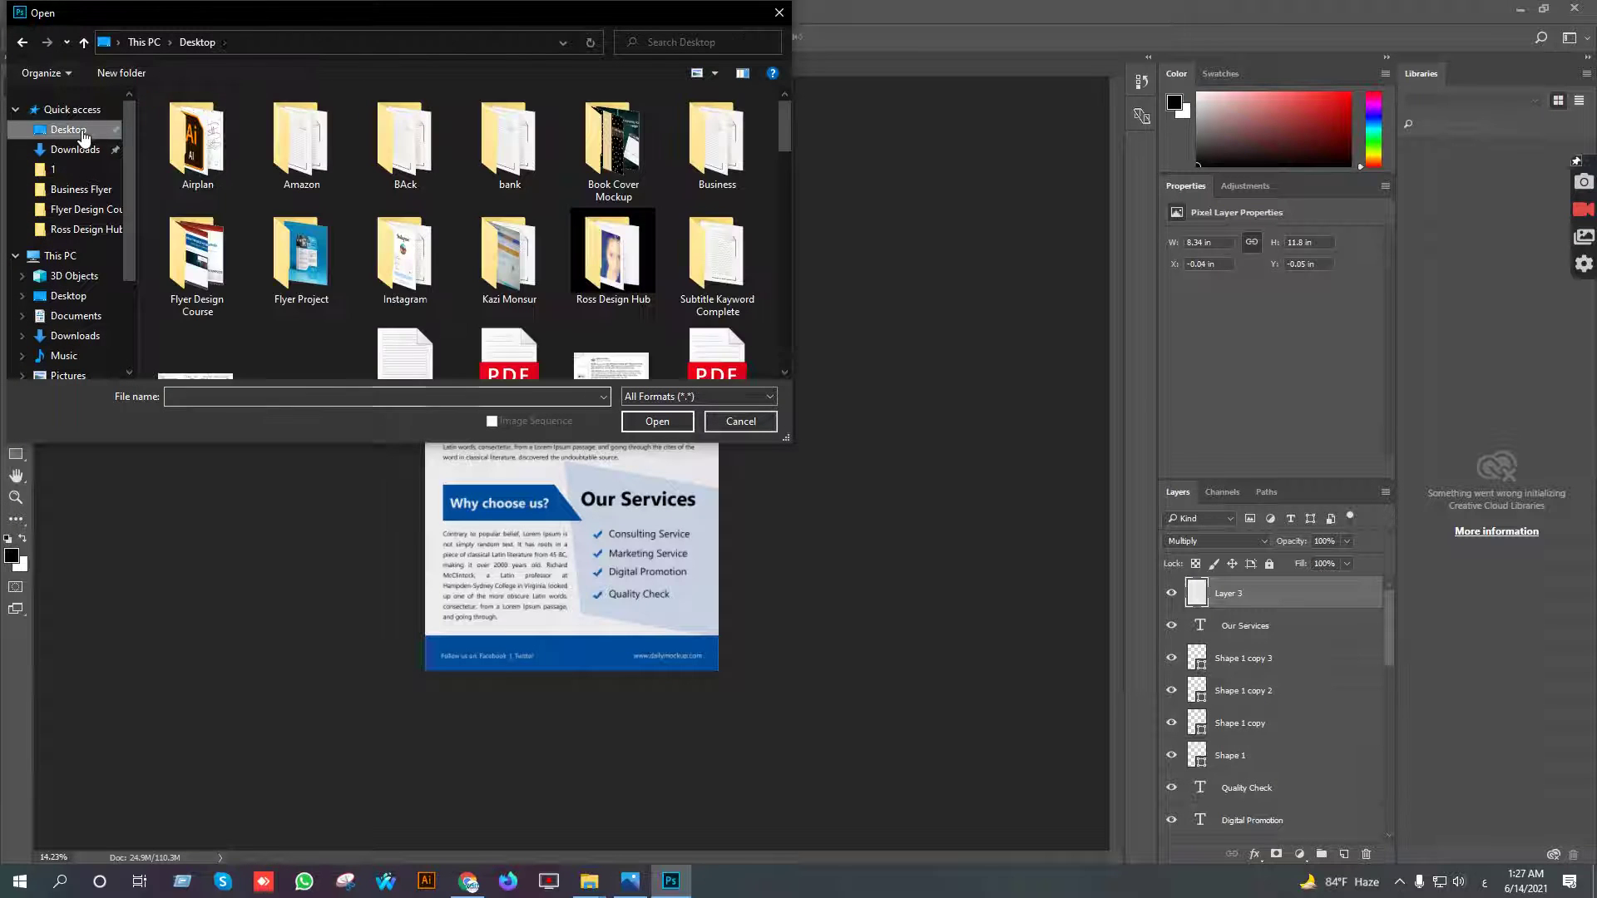
pyautogui.scroll(-1, 391, 239)
pyautogui.scroll(-1, 412, 248)
pyautogui.scroll(-2, 432, 254)
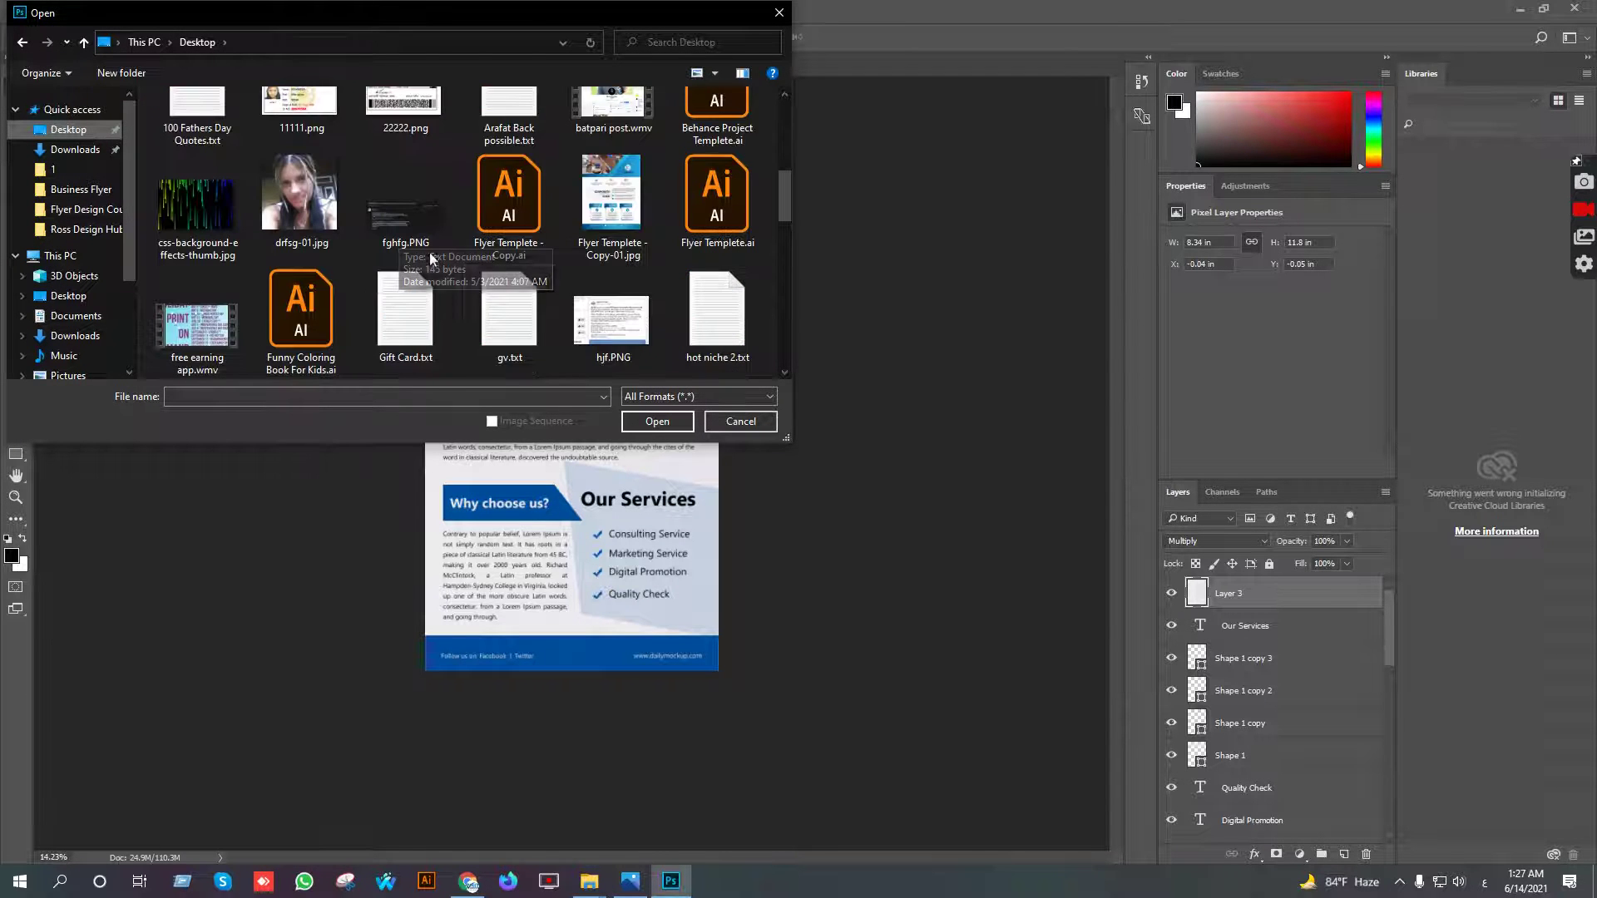
pyautogui.doubleClick(608, 249)
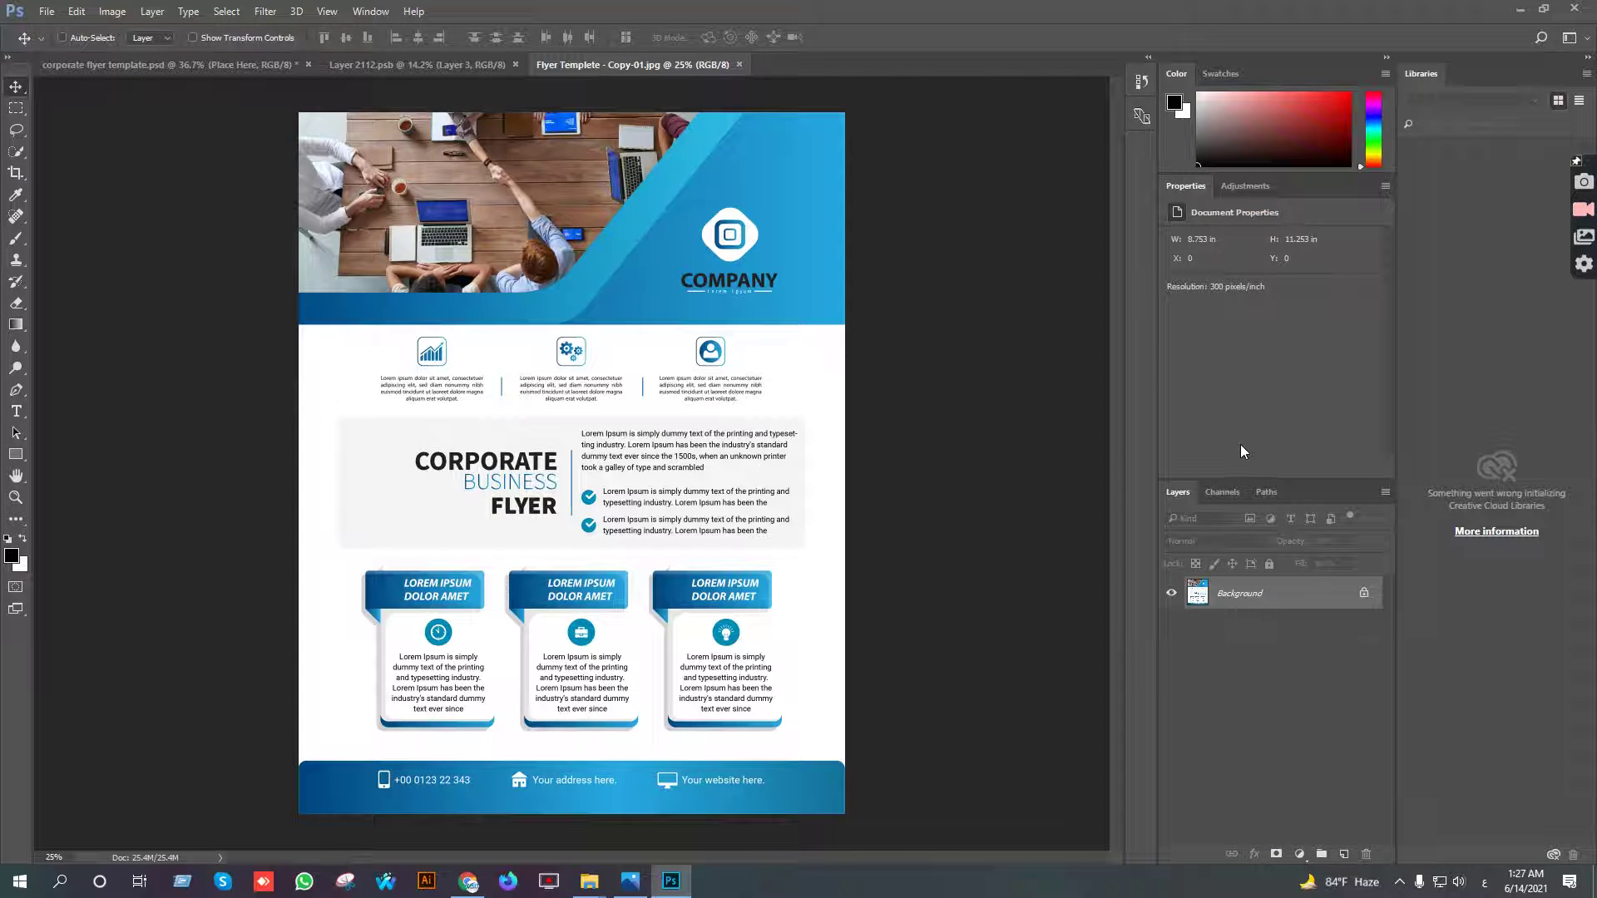
# Duplicate the flyer's Background layer, move the copy into Layer 2112.psb and align it with the page's upper-left corner
pyautogui.hotkey('ctrl', 'j')
pyautogui.click(335, 64)
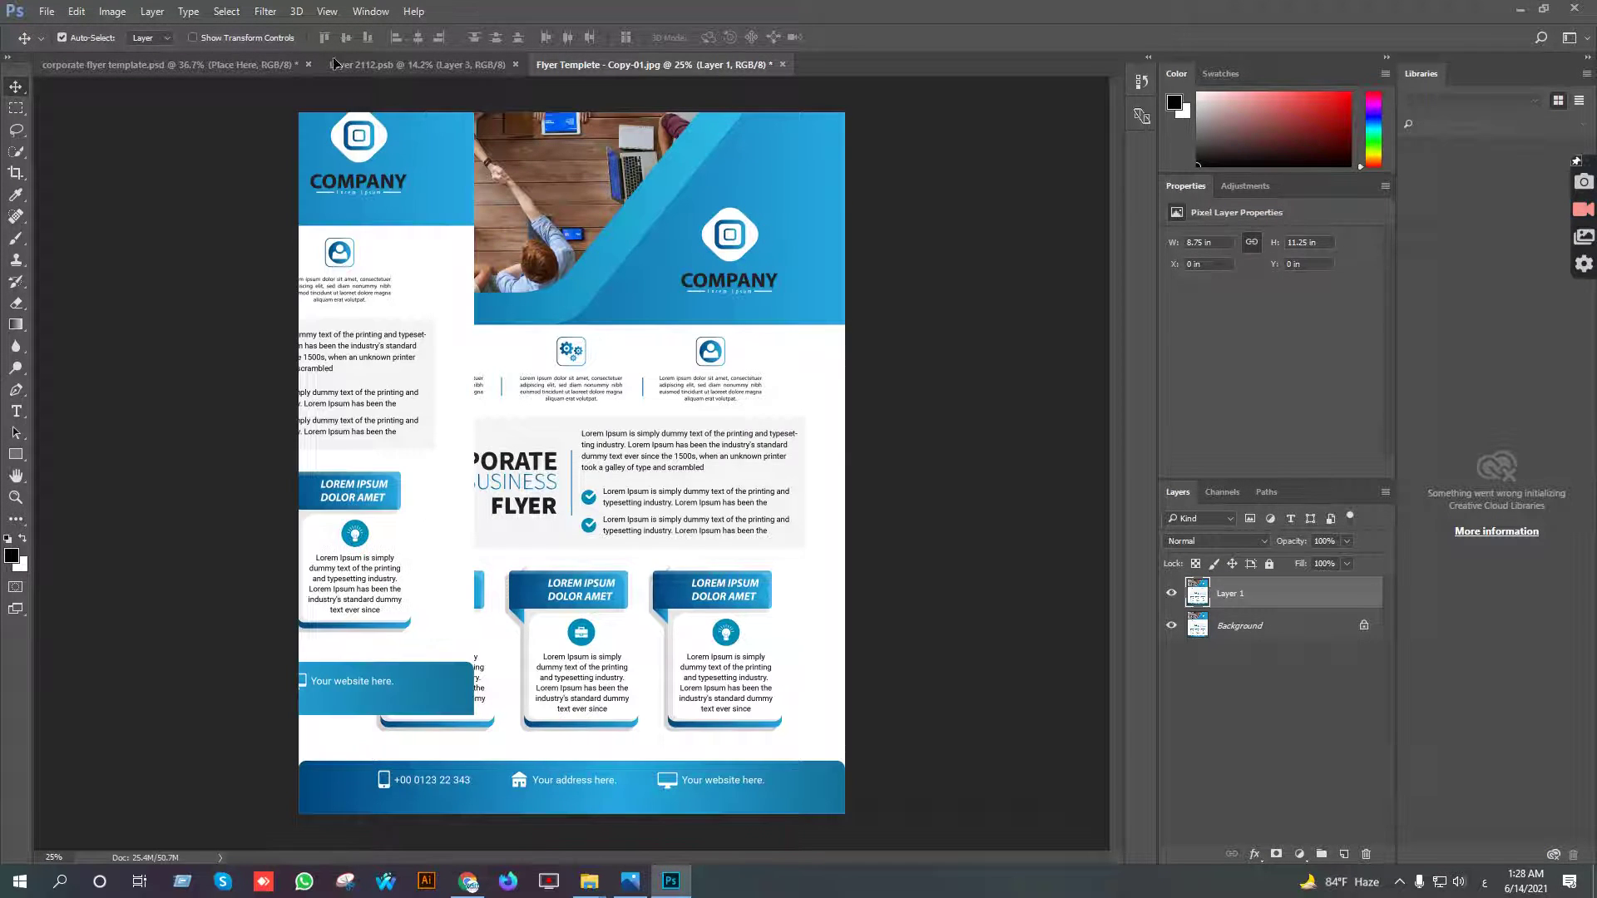
pyautogui.moveTo(350, 70); pyautogui.dragTo(622, 249)
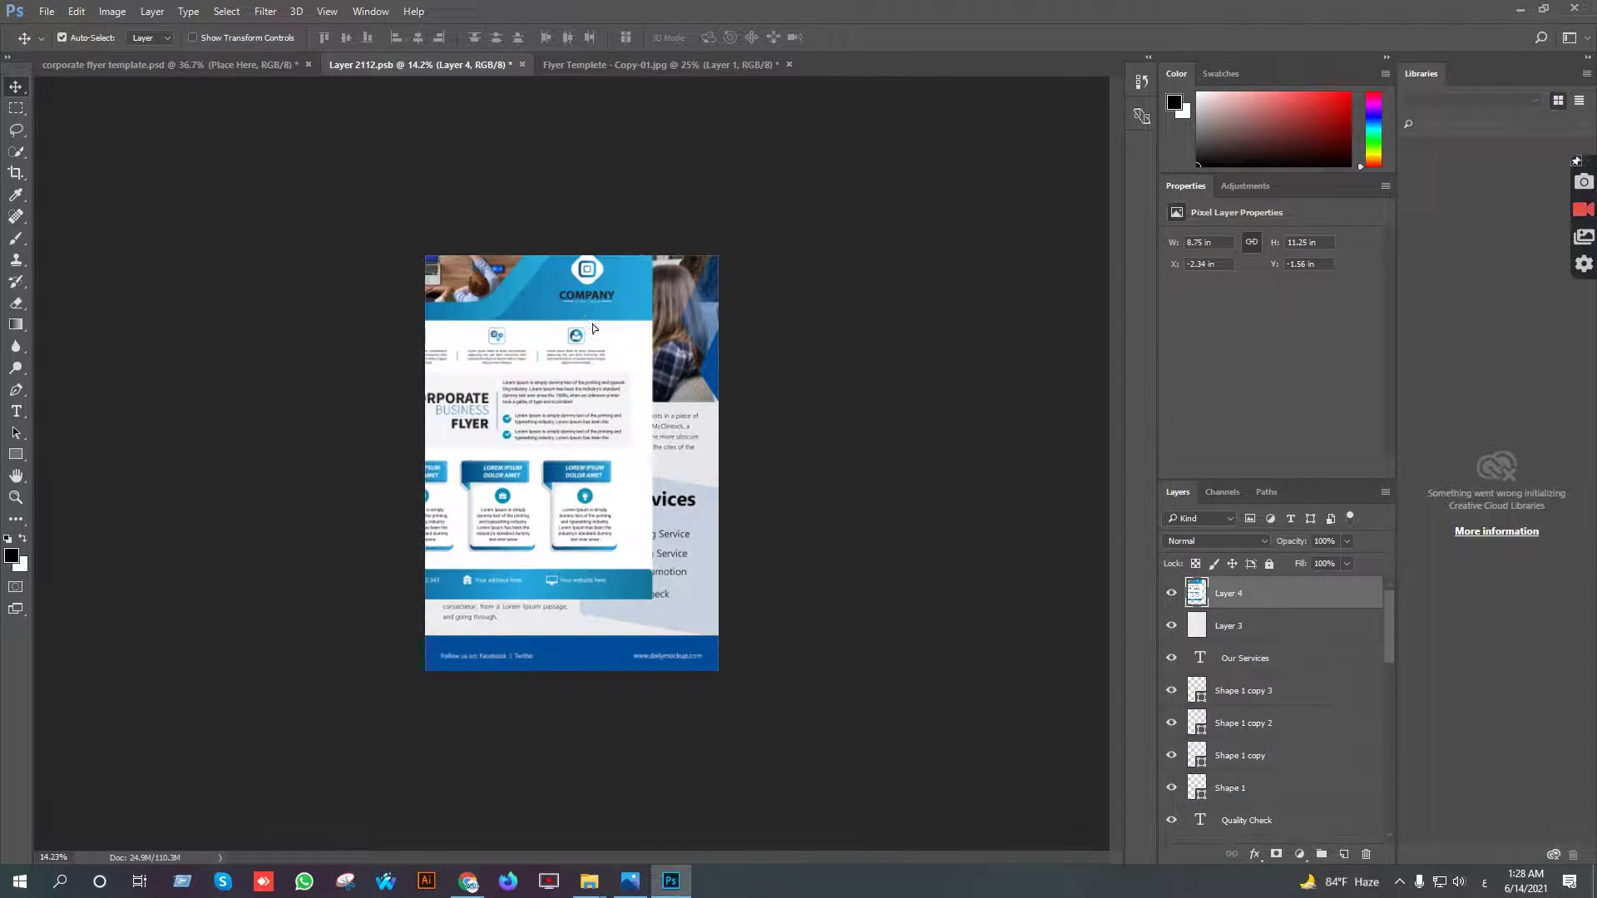
pyautogui.moveTo(590, 323); pyautogui.dragTo(653, 394)
pyautogui.scroll(4, 472, 316)
pyautogui.moveTo(434, 252); pyautogui.dragTo(463, 228)
# Free-transform the placed flyer to about 94.4% width and 103.7% height so it reaches the page's lower-right corner
pyautogui.hotkey('ctrl', 't')
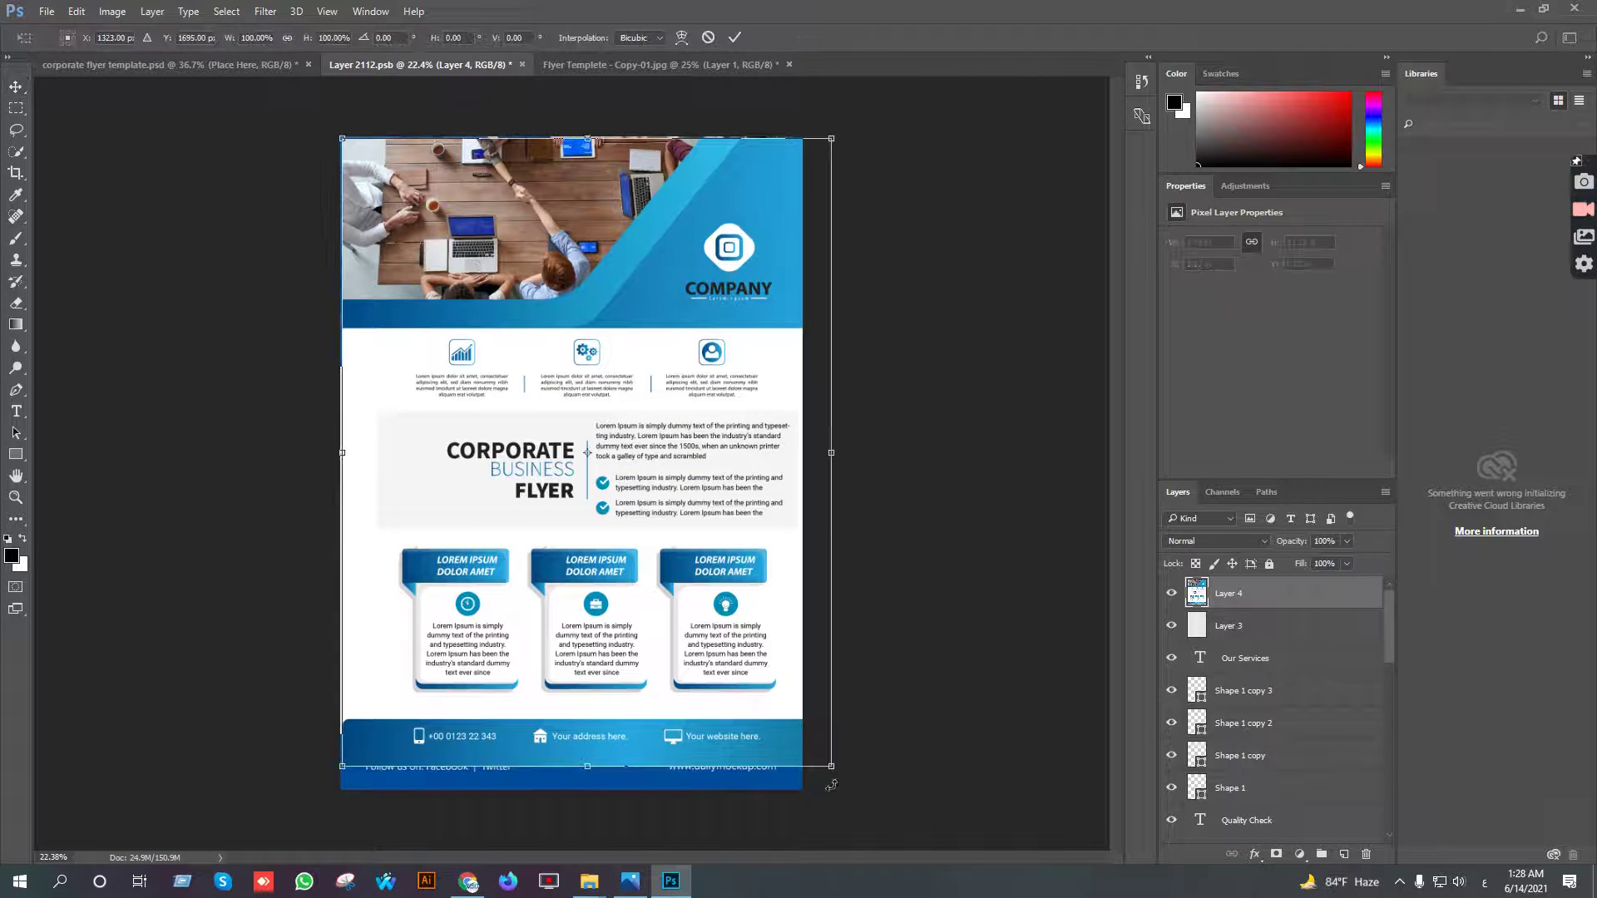
pyautogui.moveTo(831, 765); pyautogui.dragTo(802, 792)
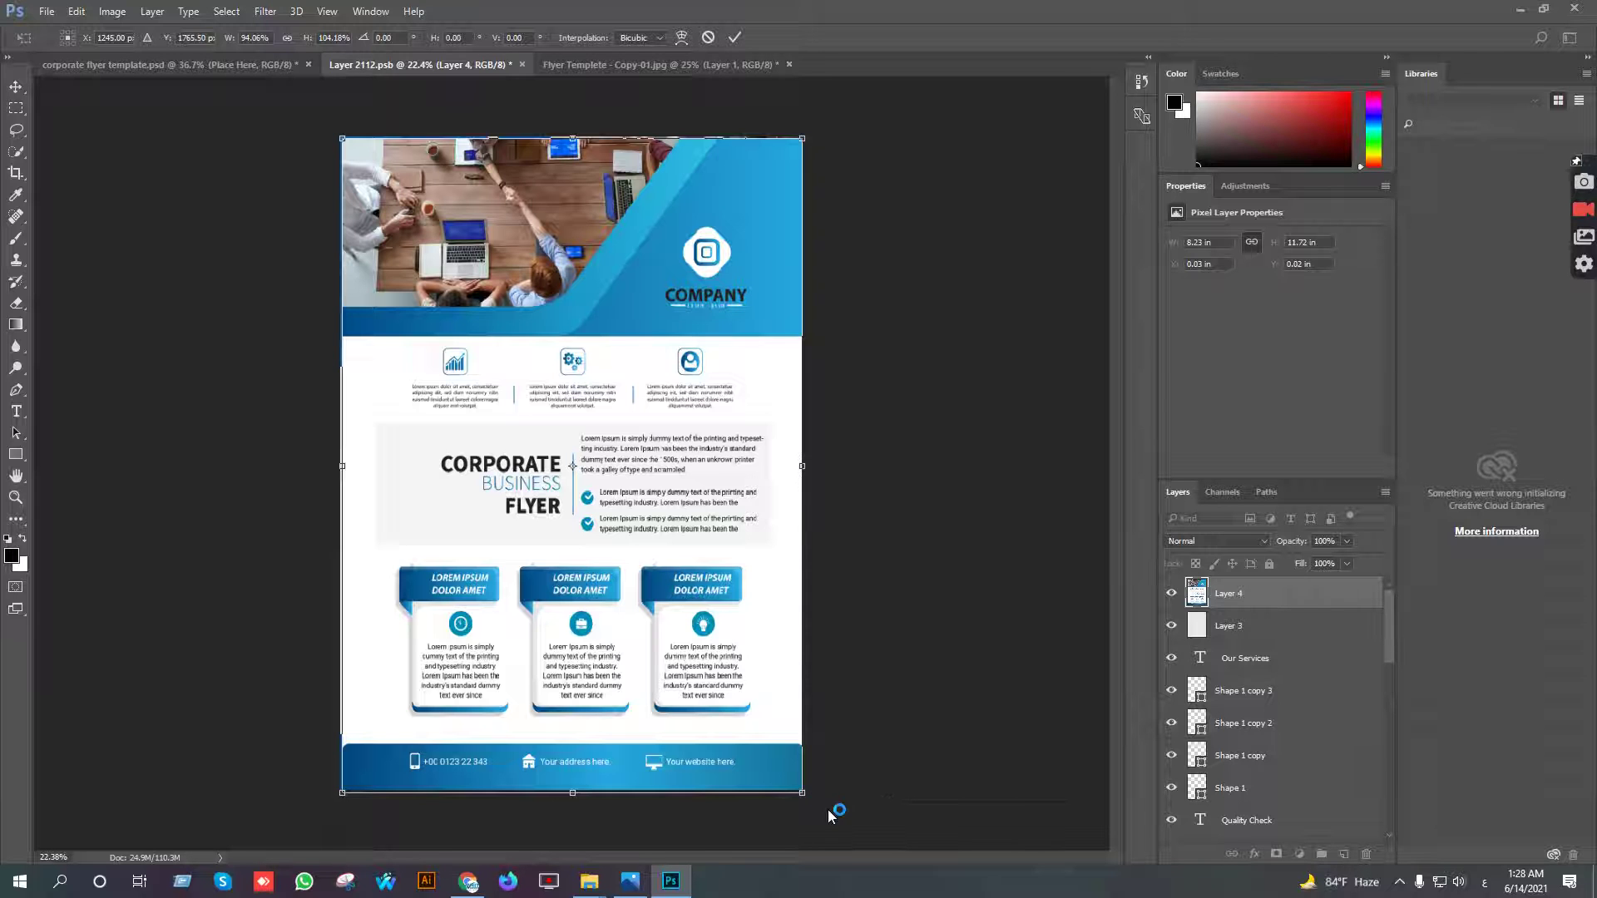
pyautogui.scroll(5, 830, 813)
pyautogui.moveTo(823, 637); pyautogui.dragTo(845, 606)
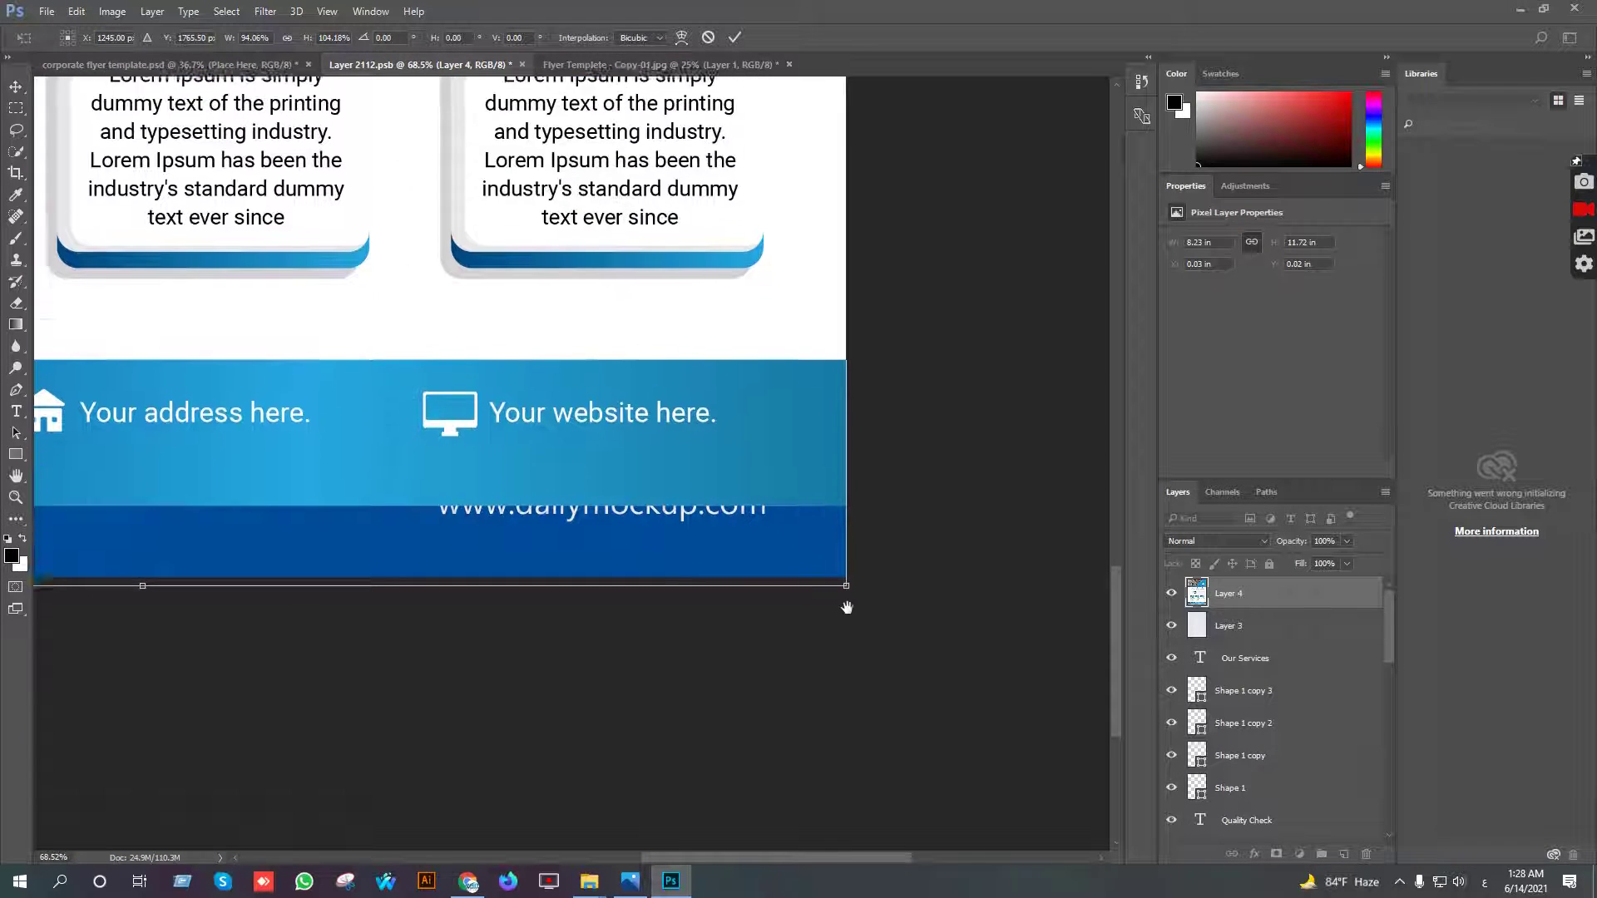
pyautogui.moveTo(845, 537); pyautogui.dragTo(887, 541)
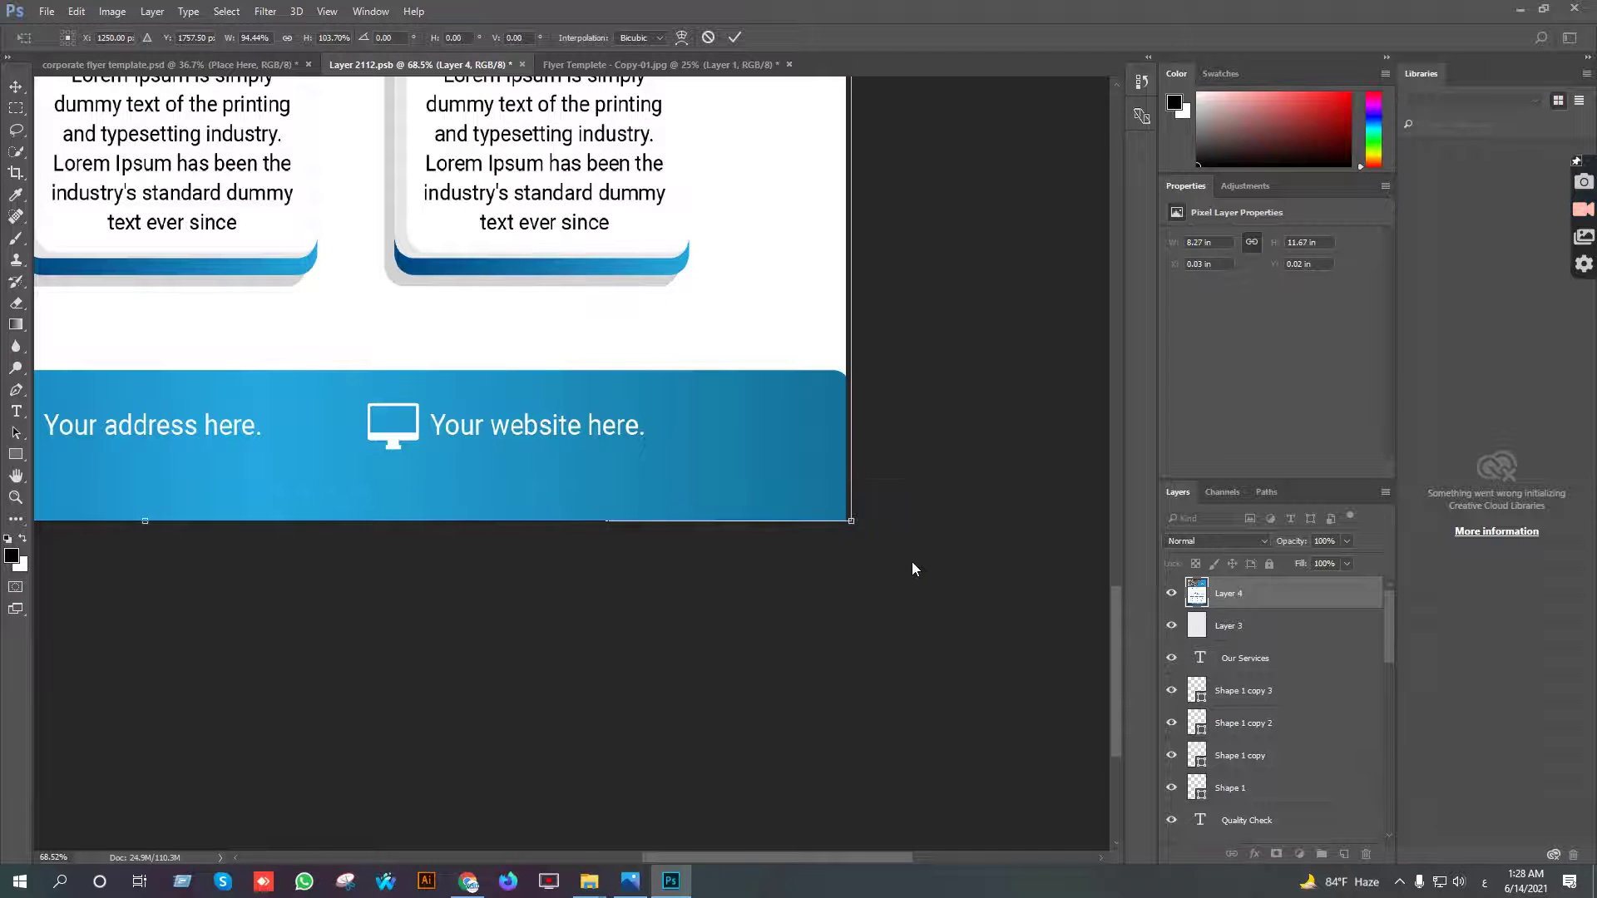
pyautogui.hotkey('ctrl', '0')
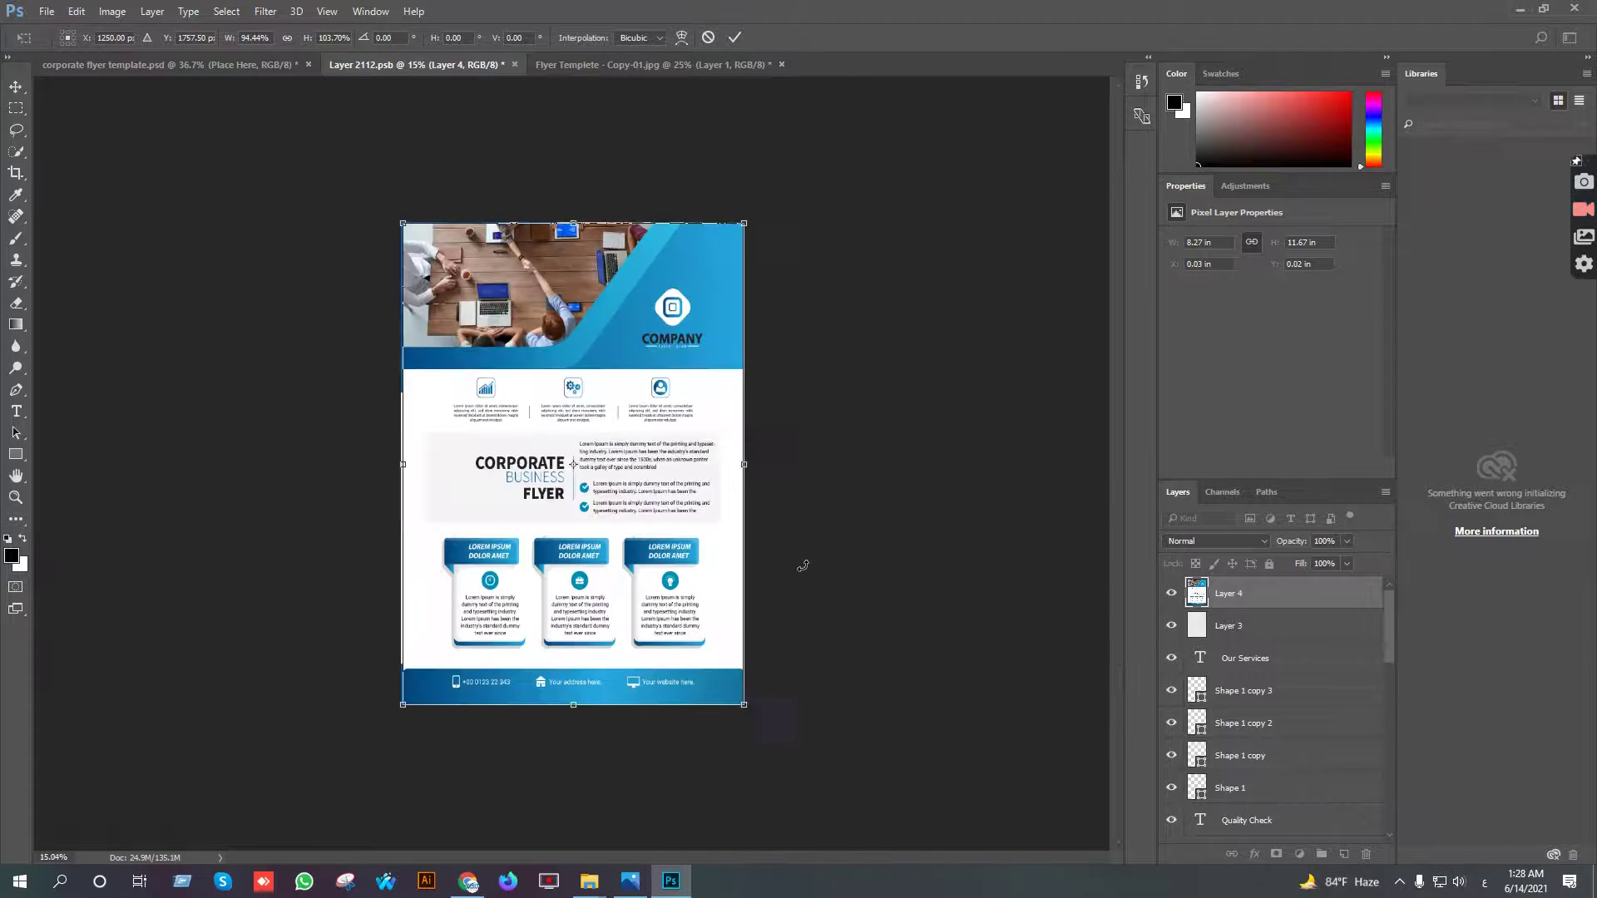
# Enlarge the placed flyer to about 99.9% width and 109.8% height and nudge it left to X 1191 px so it overfills the page
pyautogui.scroll(-2, 809, 594)
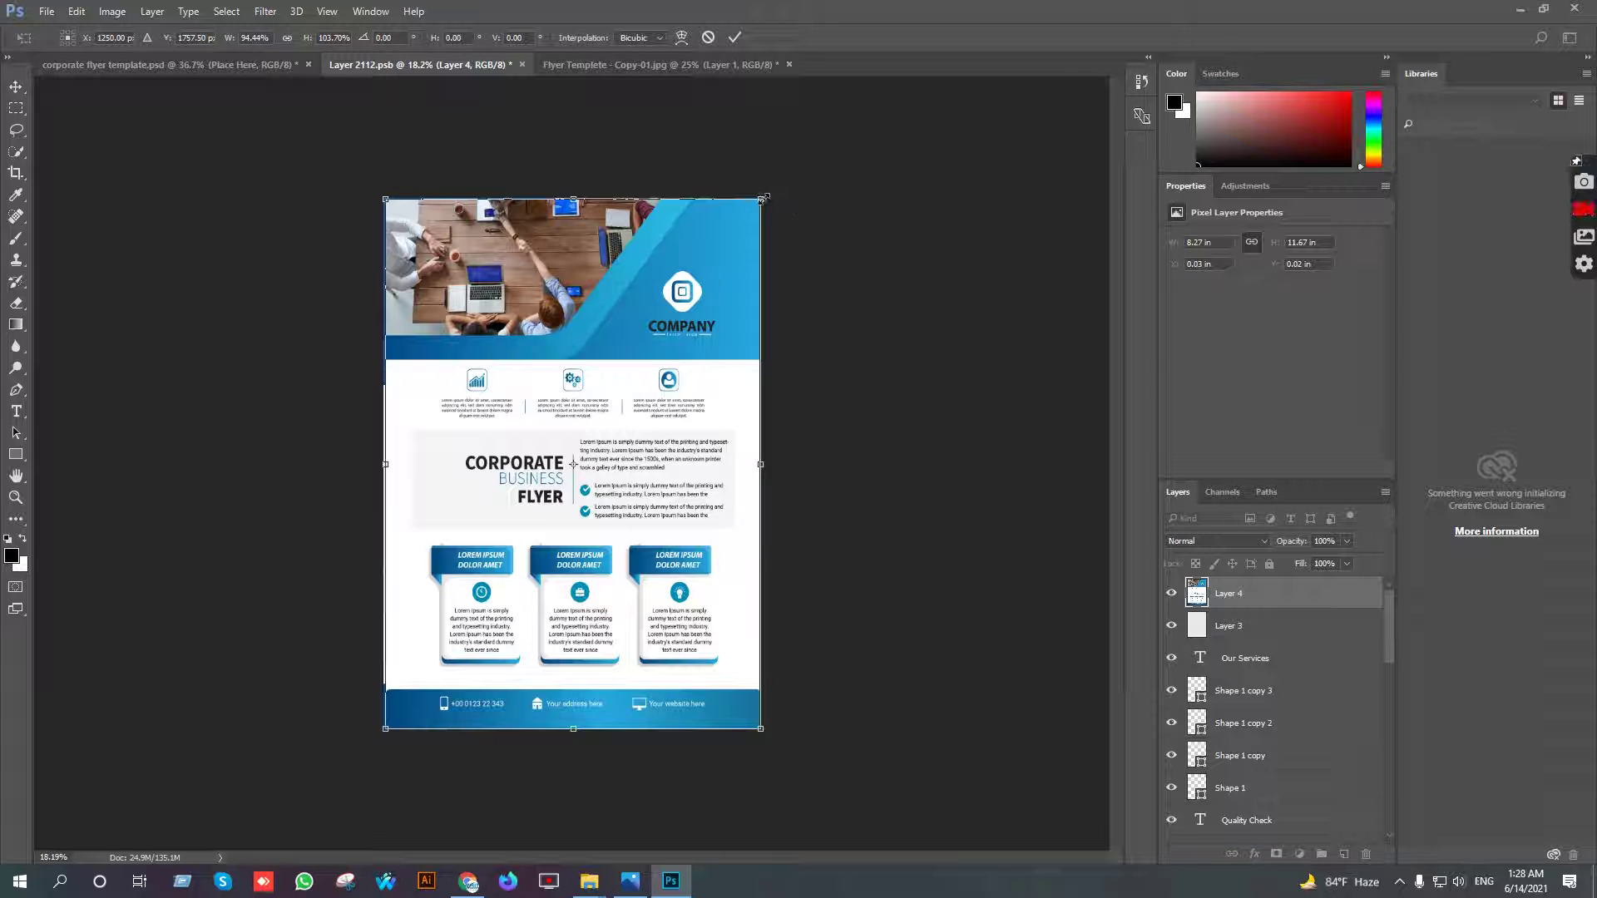
pyautogui.moveTo(762, 198); pyautogui.dragTo(779, 186)
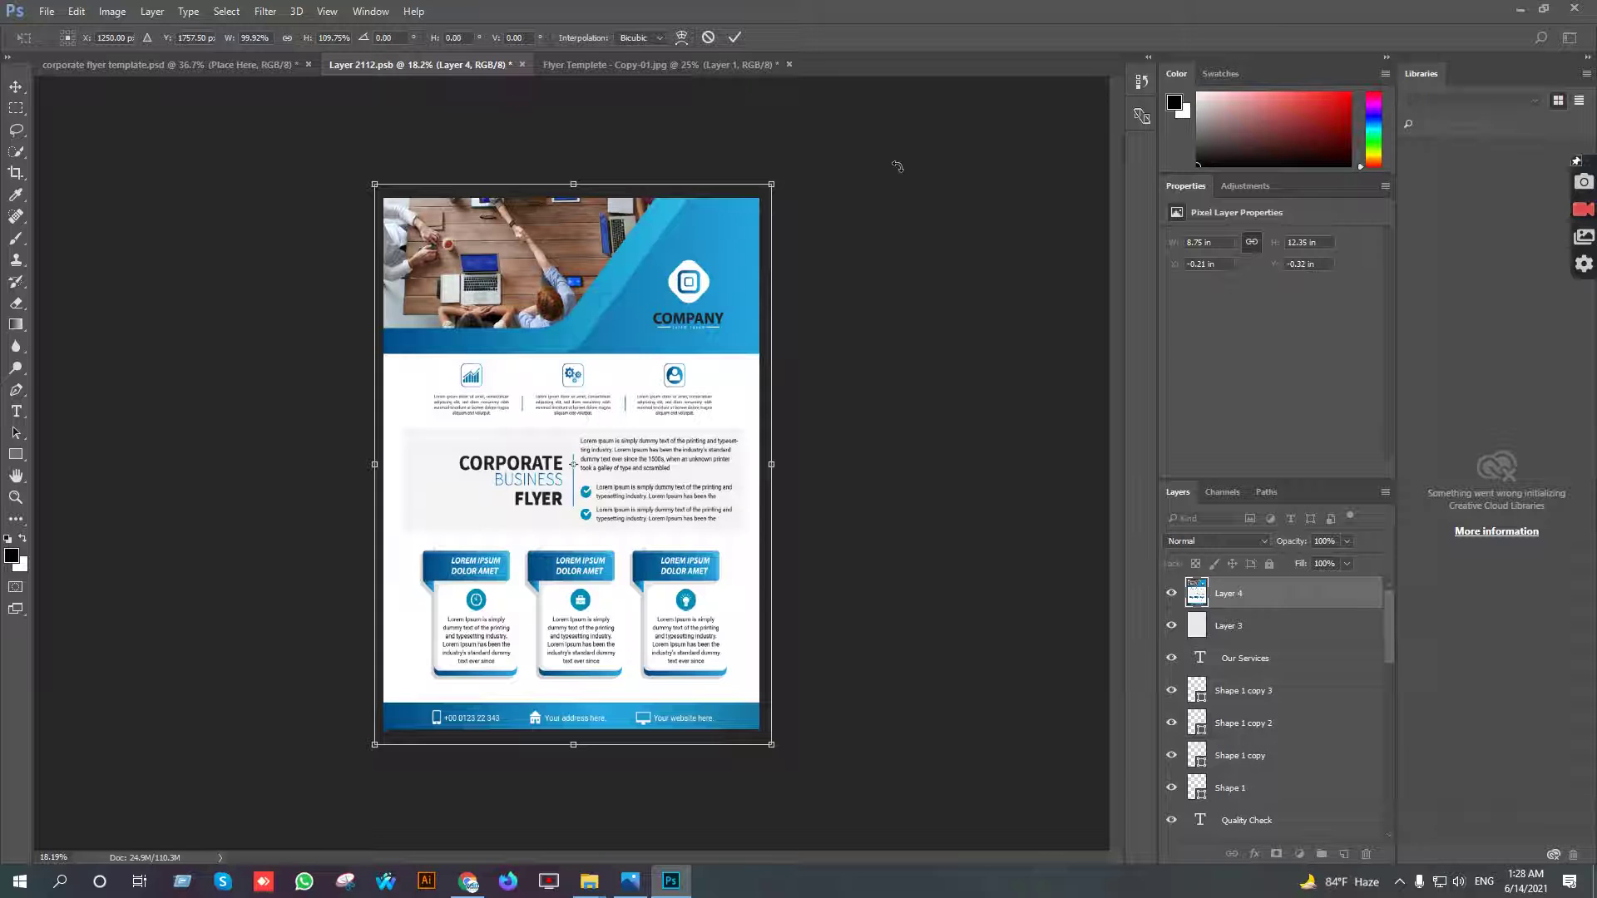
pyautogui.hotkey('shift', 'Left')
pyautogui.hotkey('shift', 'Left')
pyautogui.hotkey('shift', 'Left')
pyautogui.hotkey('shift', 'Left')
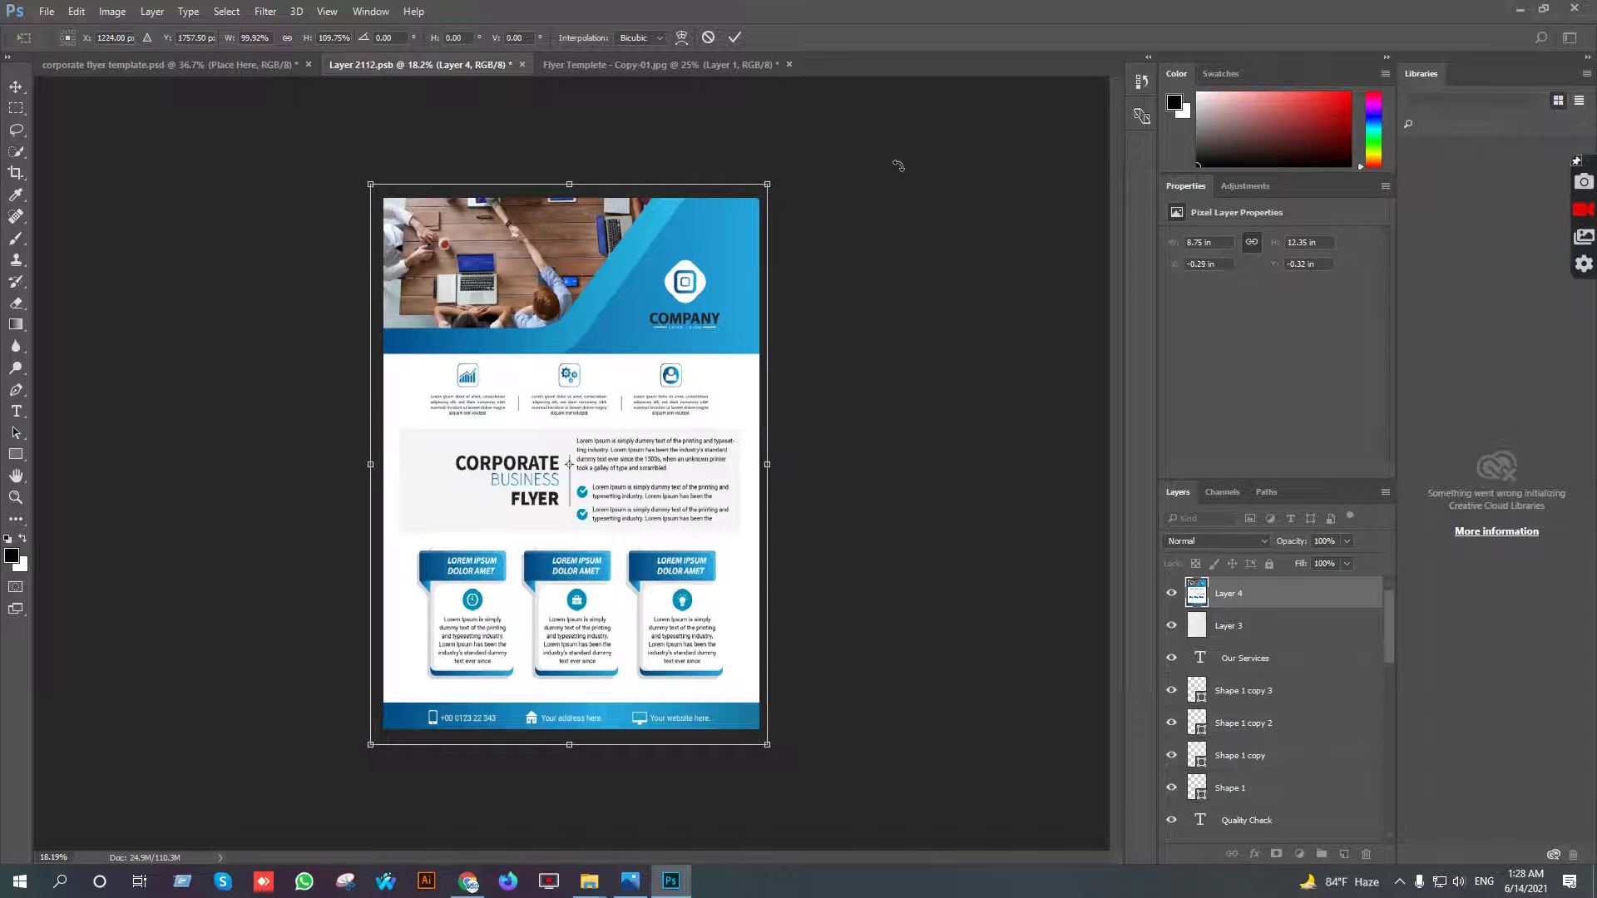
pyautogui.hotkey('shift', 'Left')
pyautogui.hotkey('shift', 'Left')
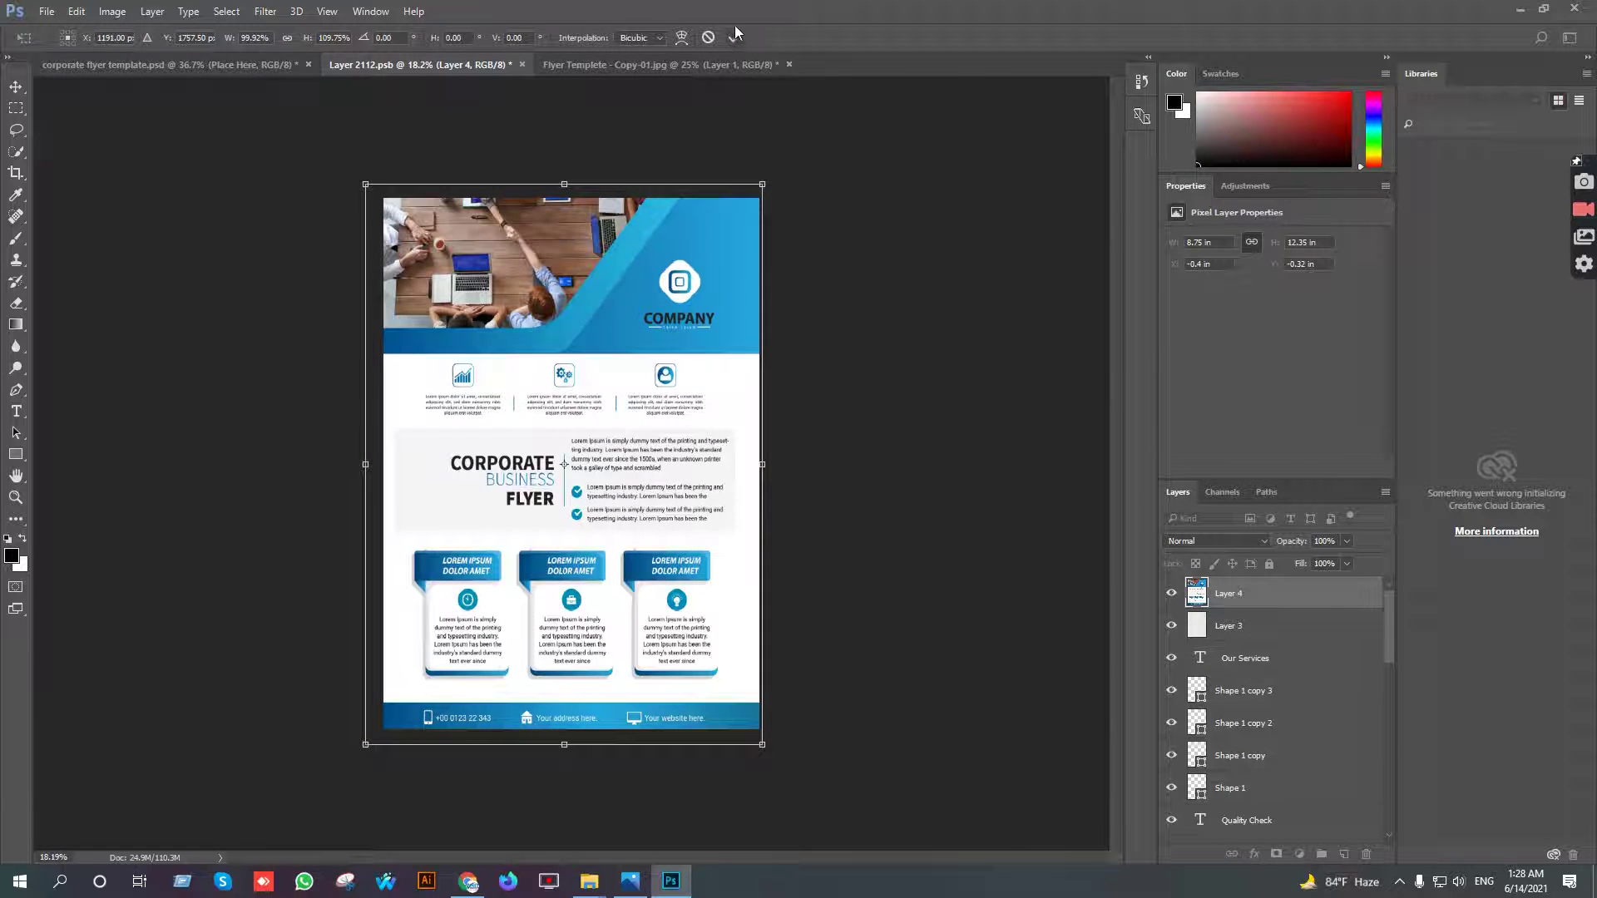
pyautogui.click(733, 38)
# Save and close Layer 2112.psb and return to corporate flyer template.psd
pyautogui.hotkey('ctrl', 's')
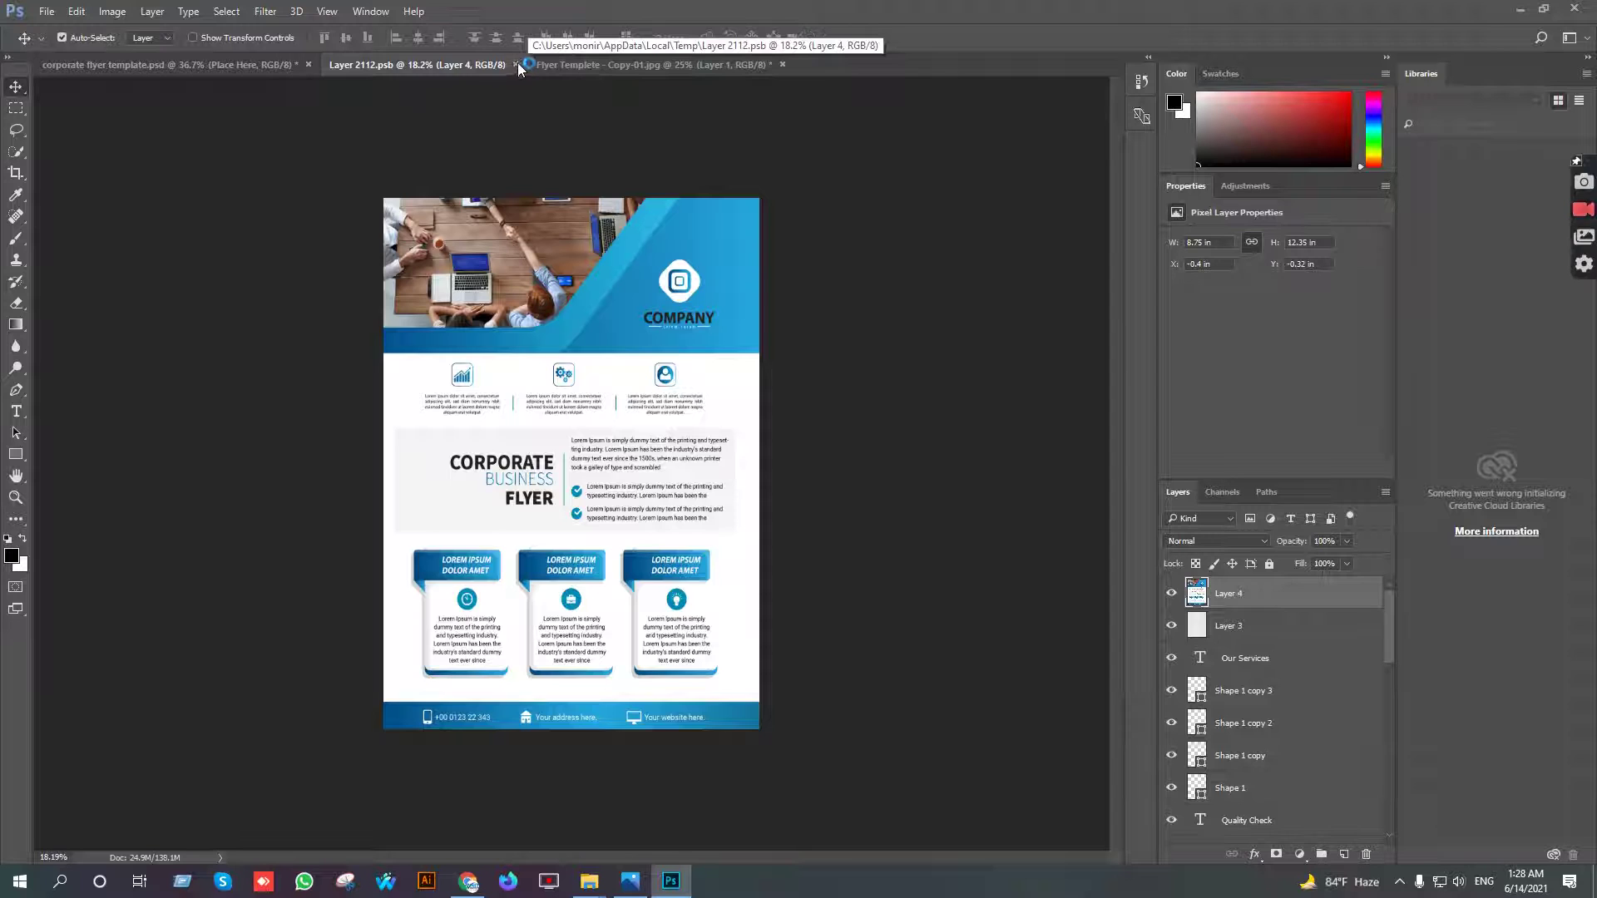
pyautogui.click(516, 65)
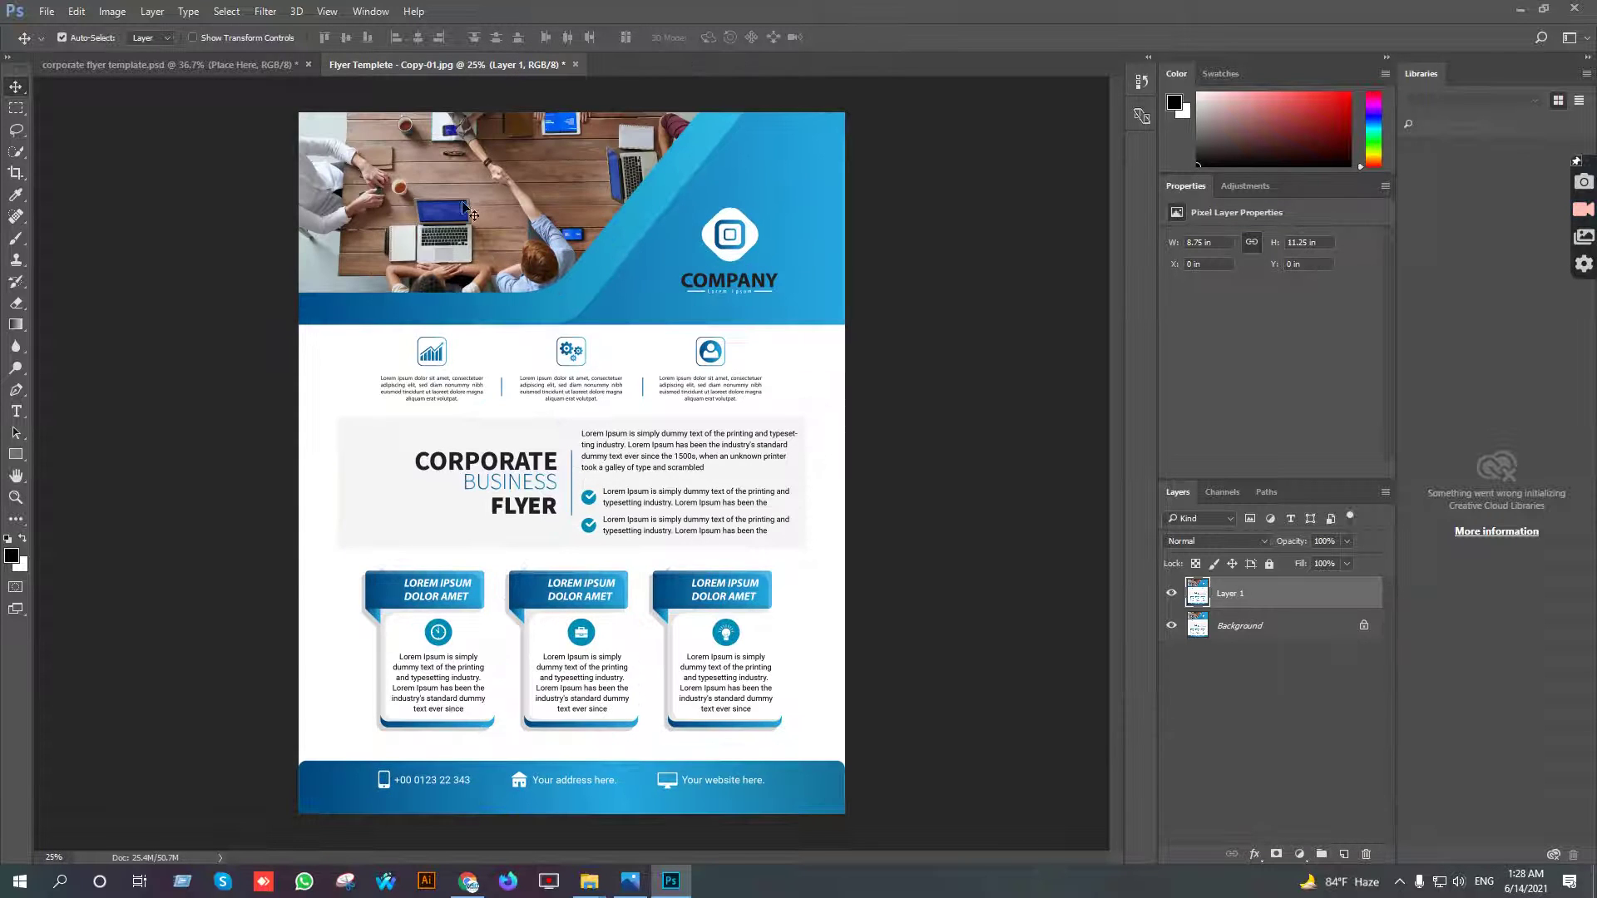
pyautogui.click(196, 66)
pyautogui.hotkey('ctrl', '-')
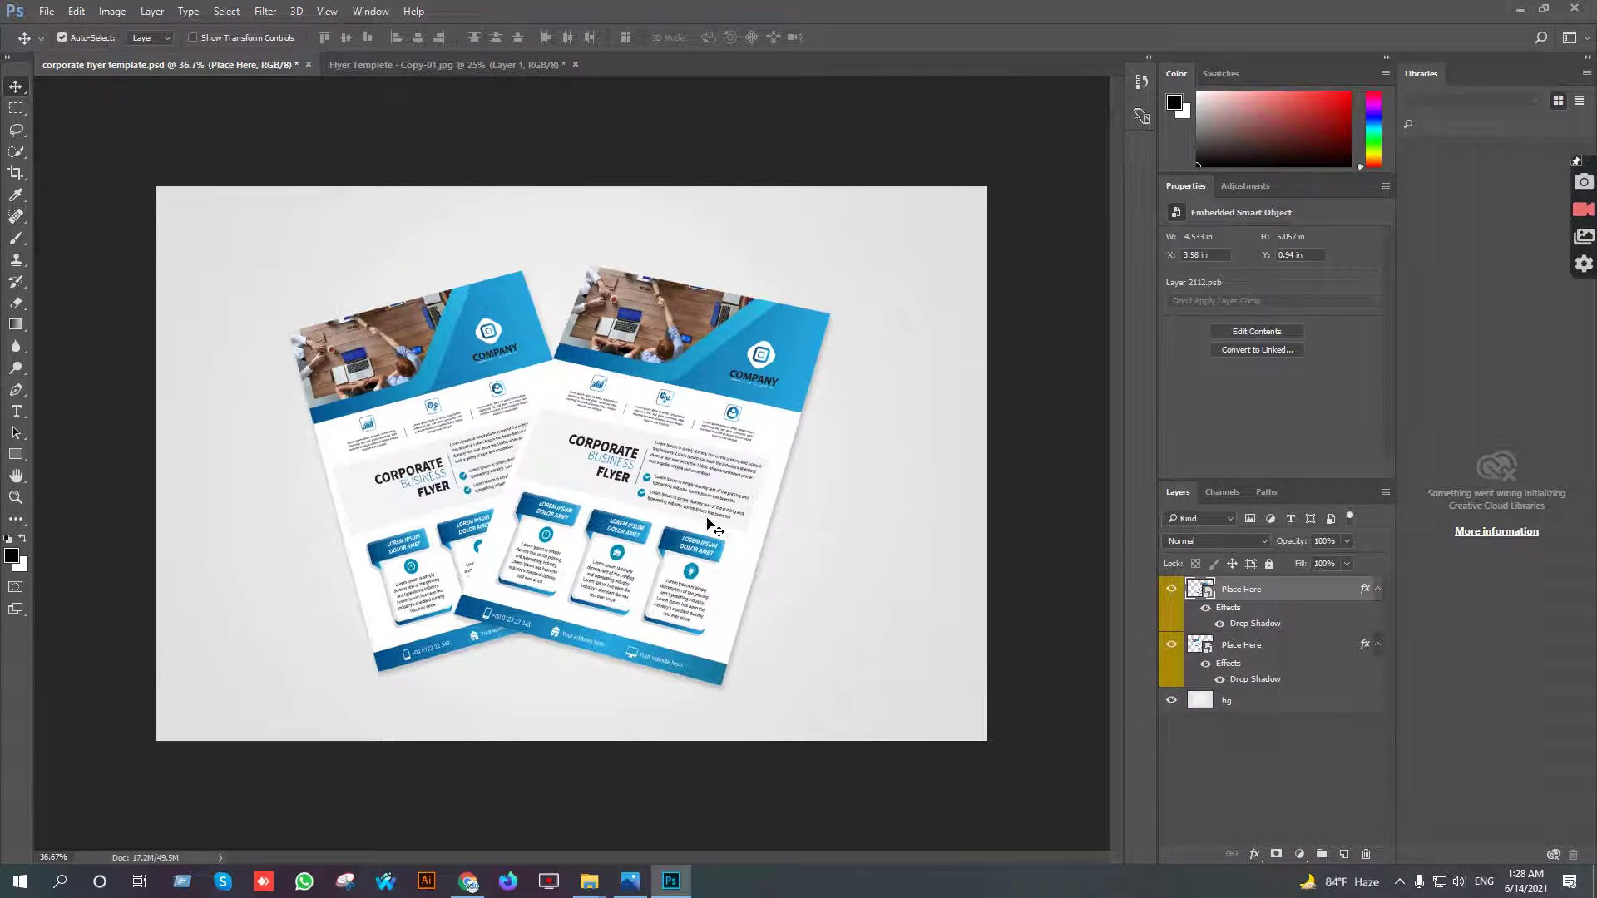
# Add a linear blue-to-white Gradient Overlay to the bg layer, with the blue color stop at location 0% set to #1375b6
pyautogui.click(1199, 705)
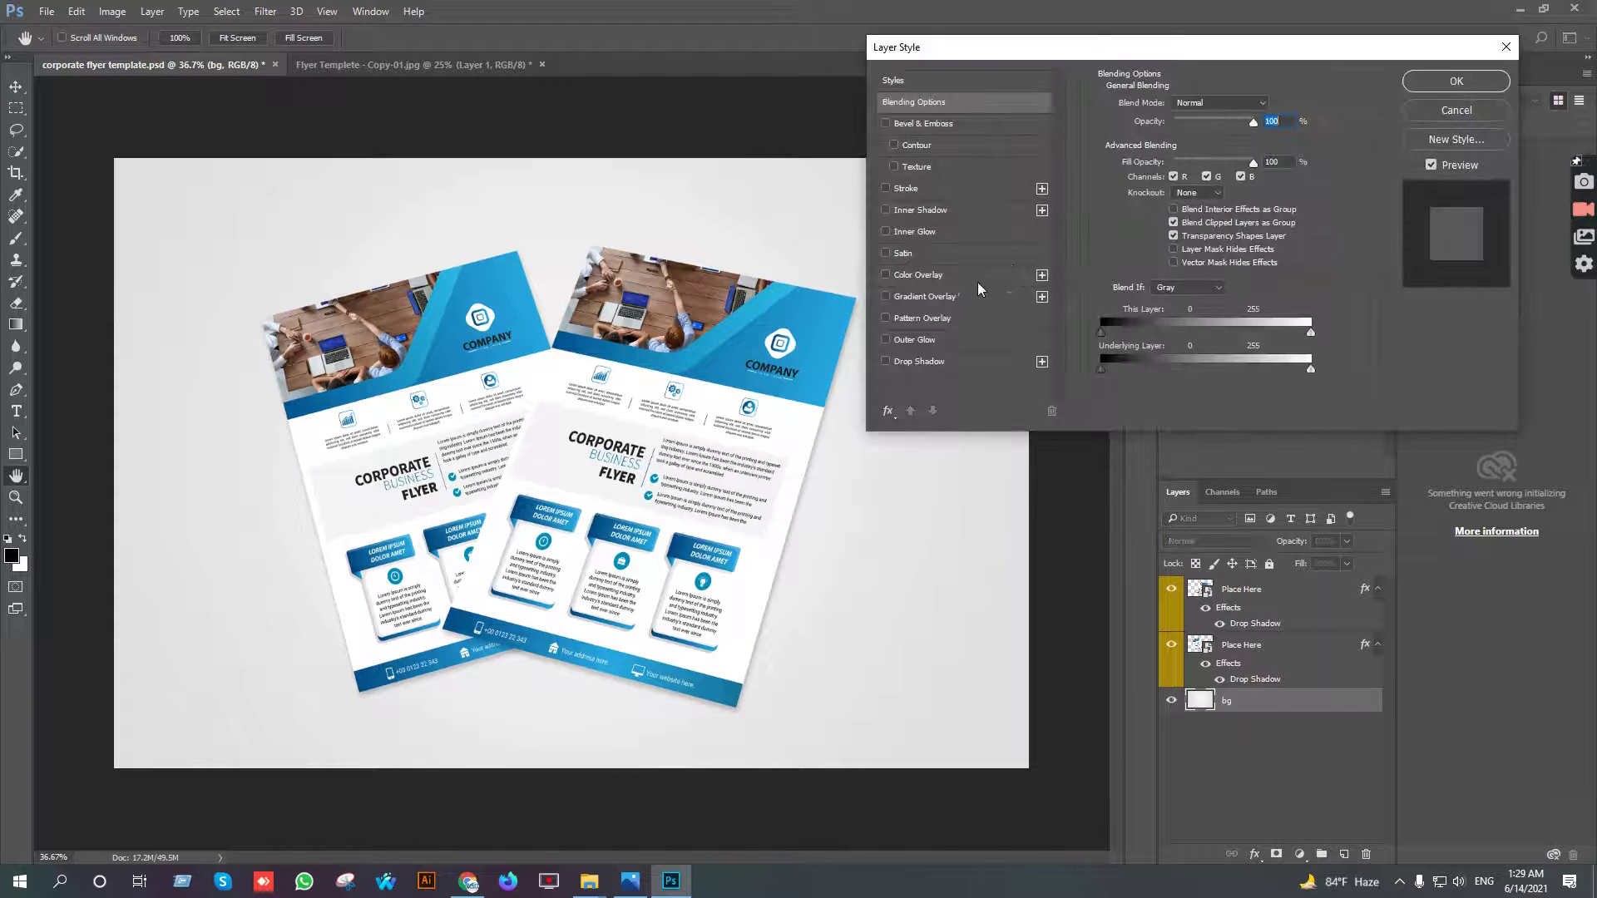
pyautogui.click(916, 295)
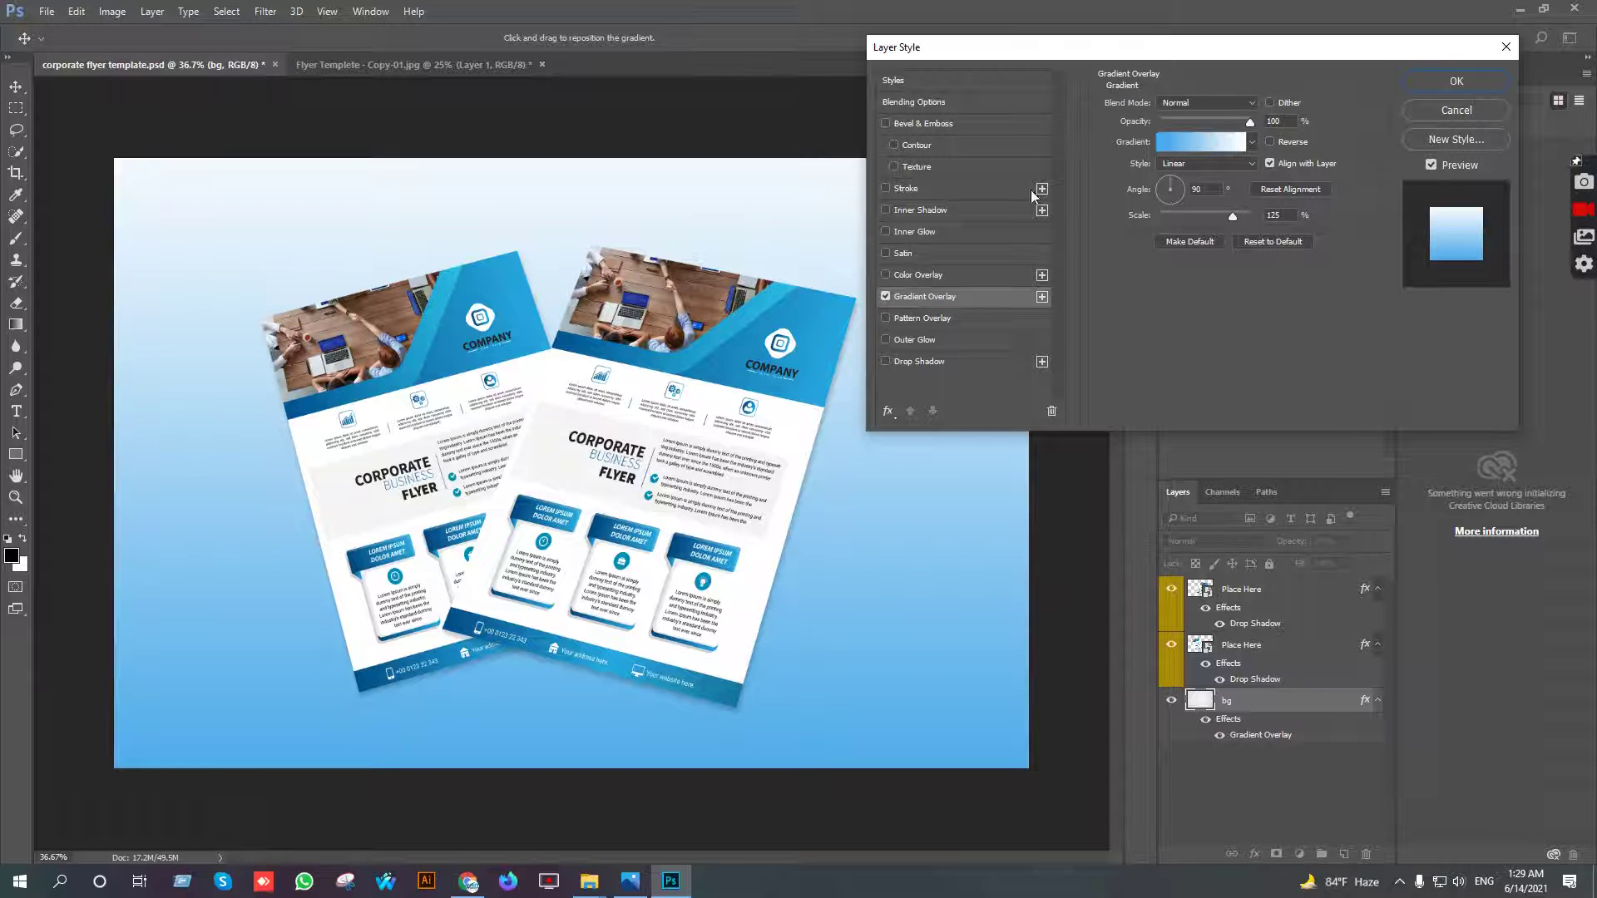
pyautogui.click(1165, 143)
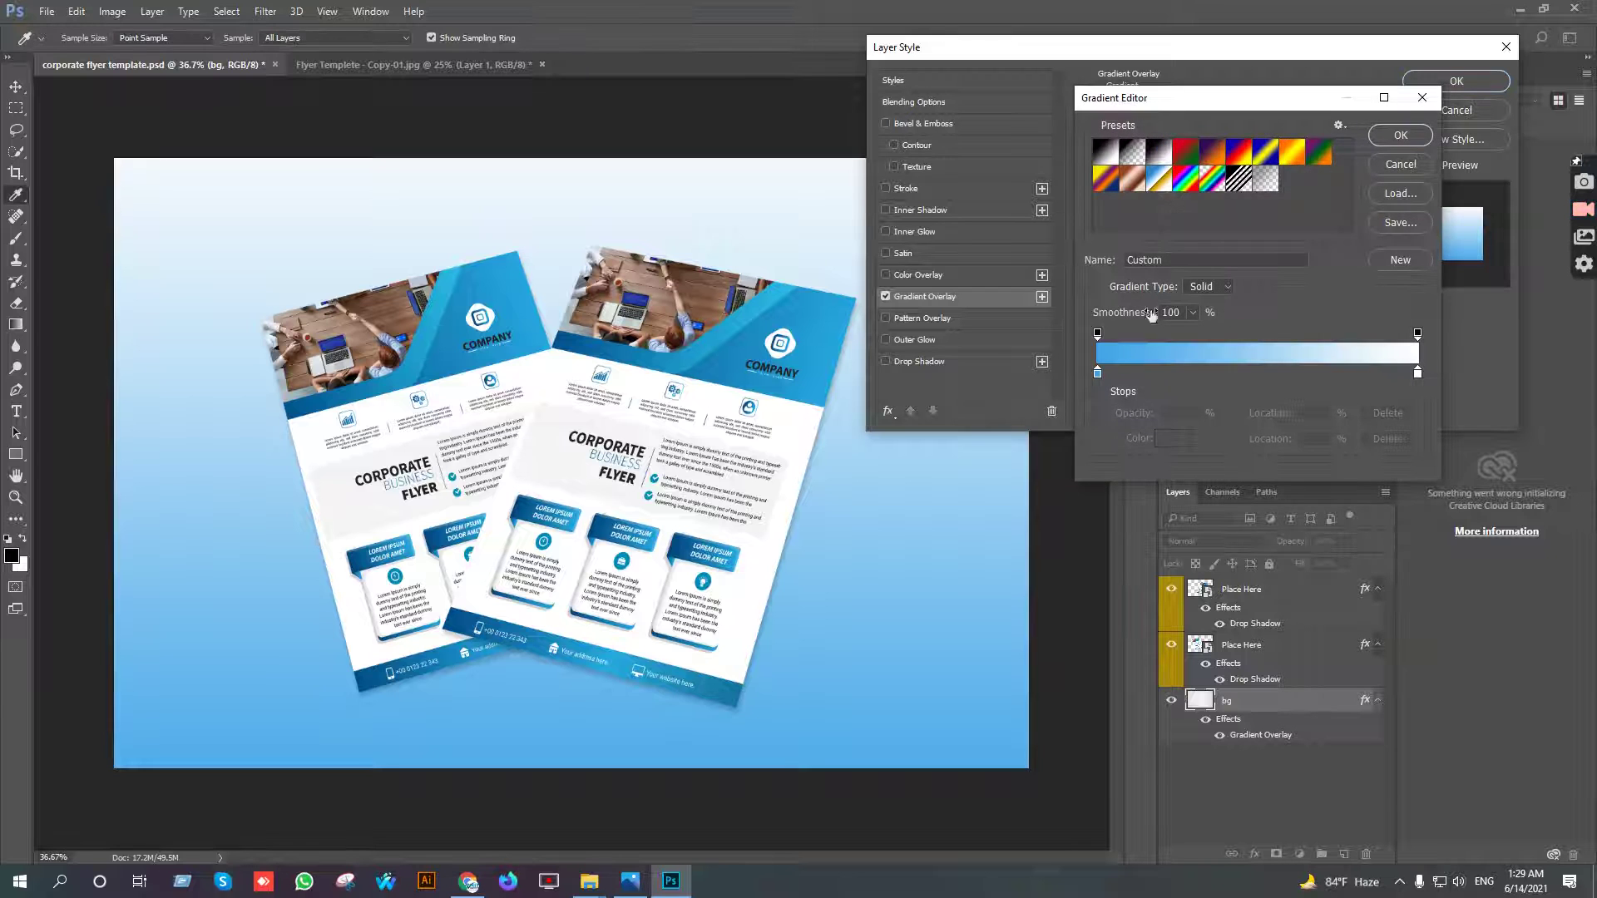
pyautogui.click(1098, 374)
pyautogui.click(1173, 439)
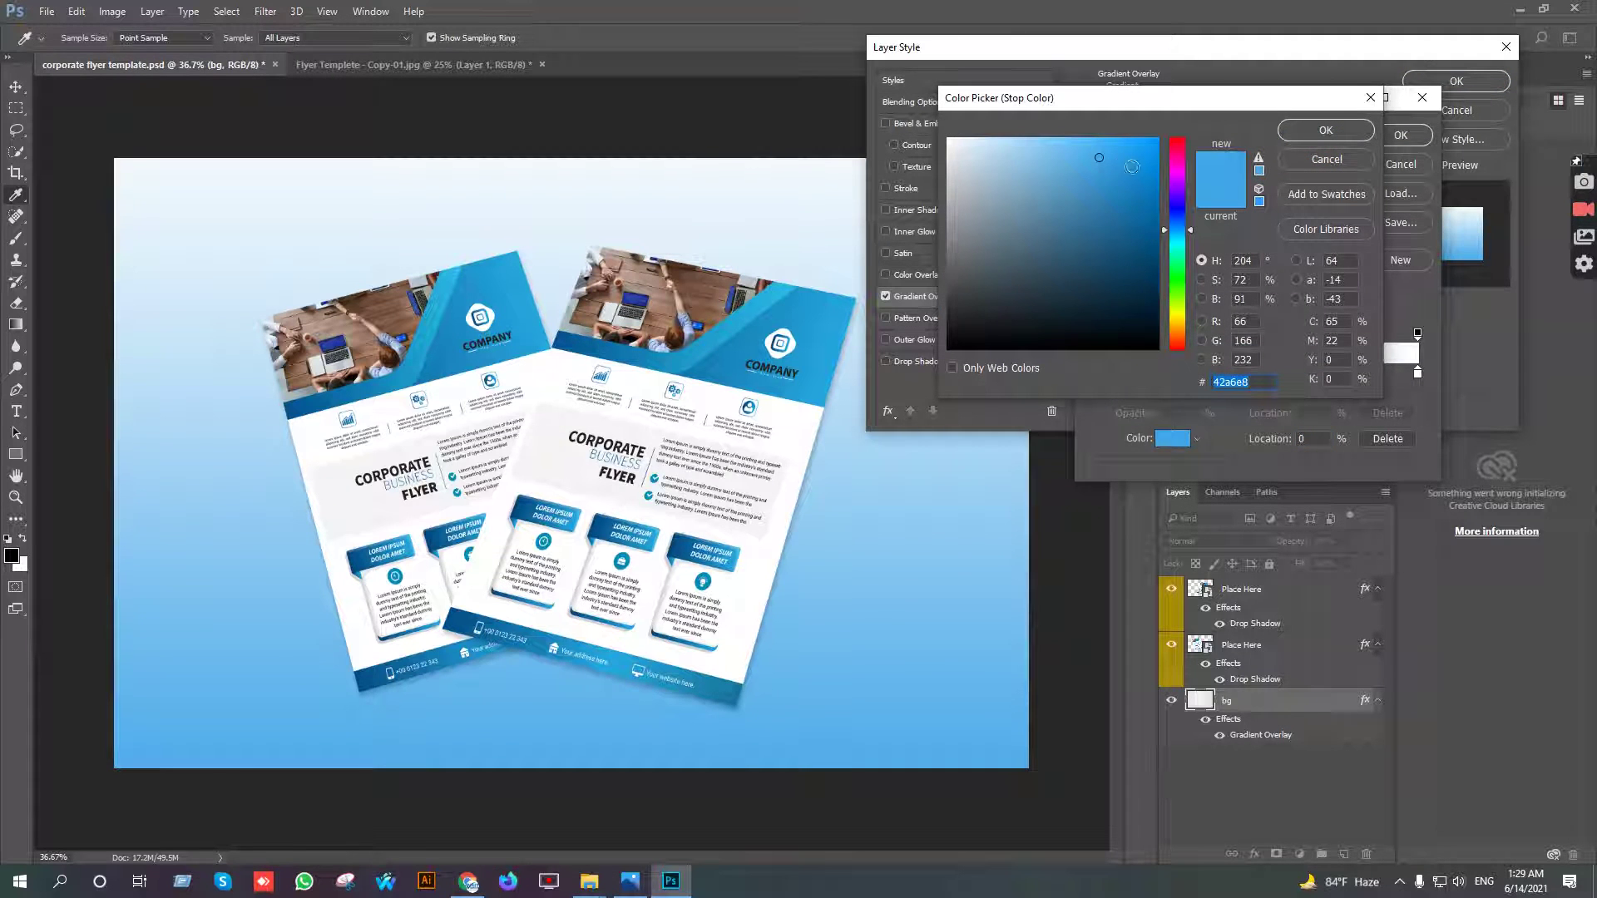
pyautogui.moveTo(1102, 157); pyautogui.dragTo(1137, 198)
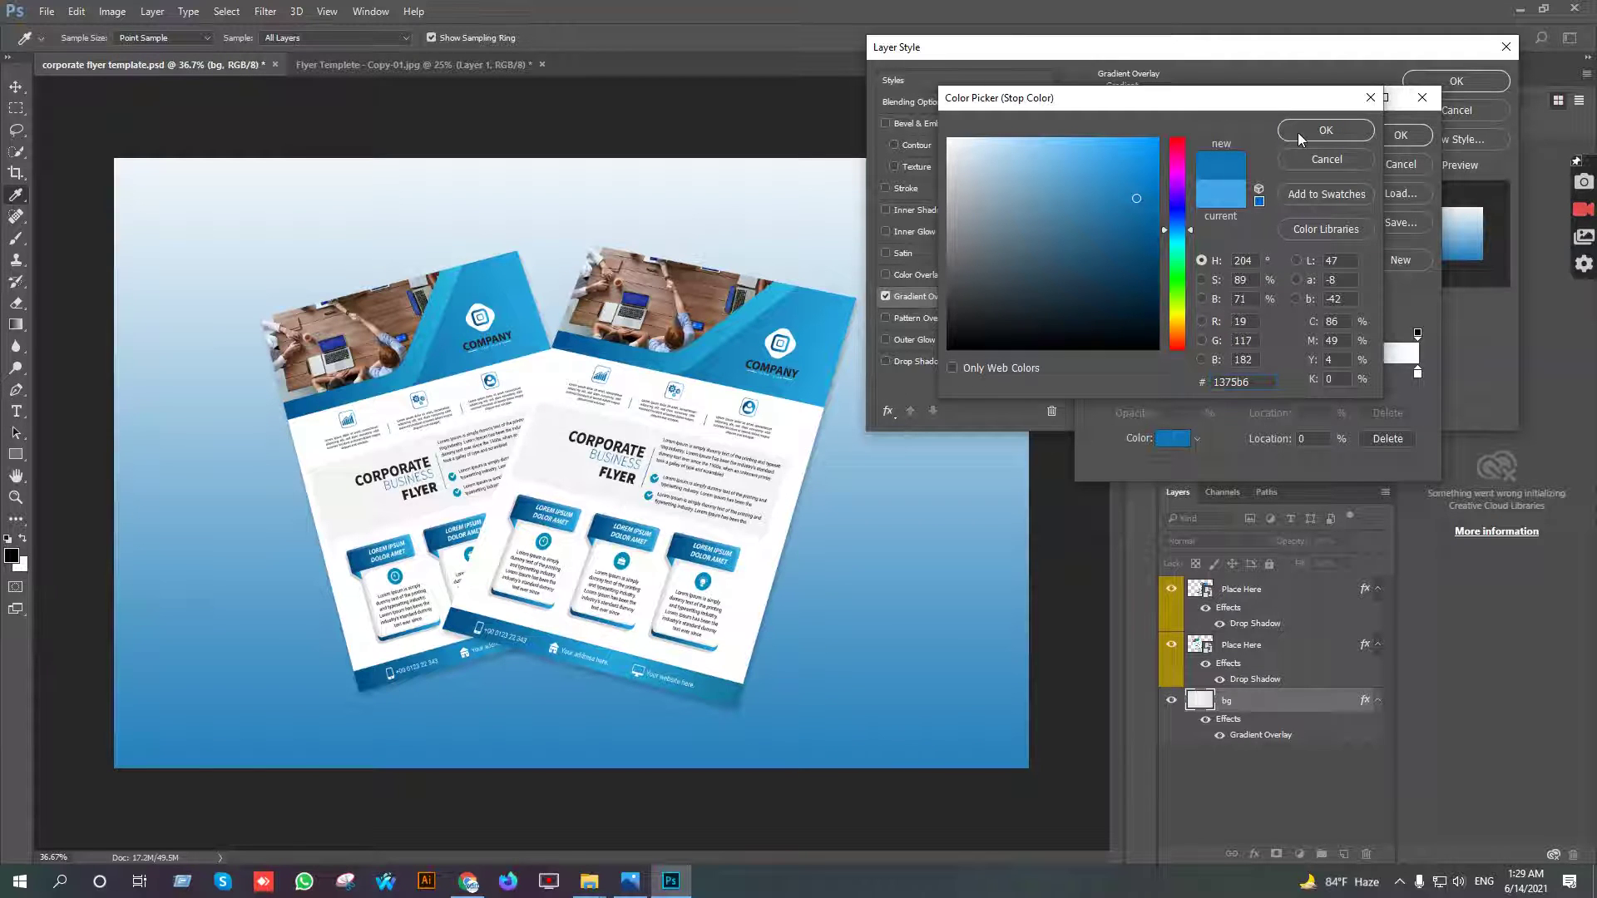
pyautogui.click(1304, 133)
pyautogui.click(1401, 134)
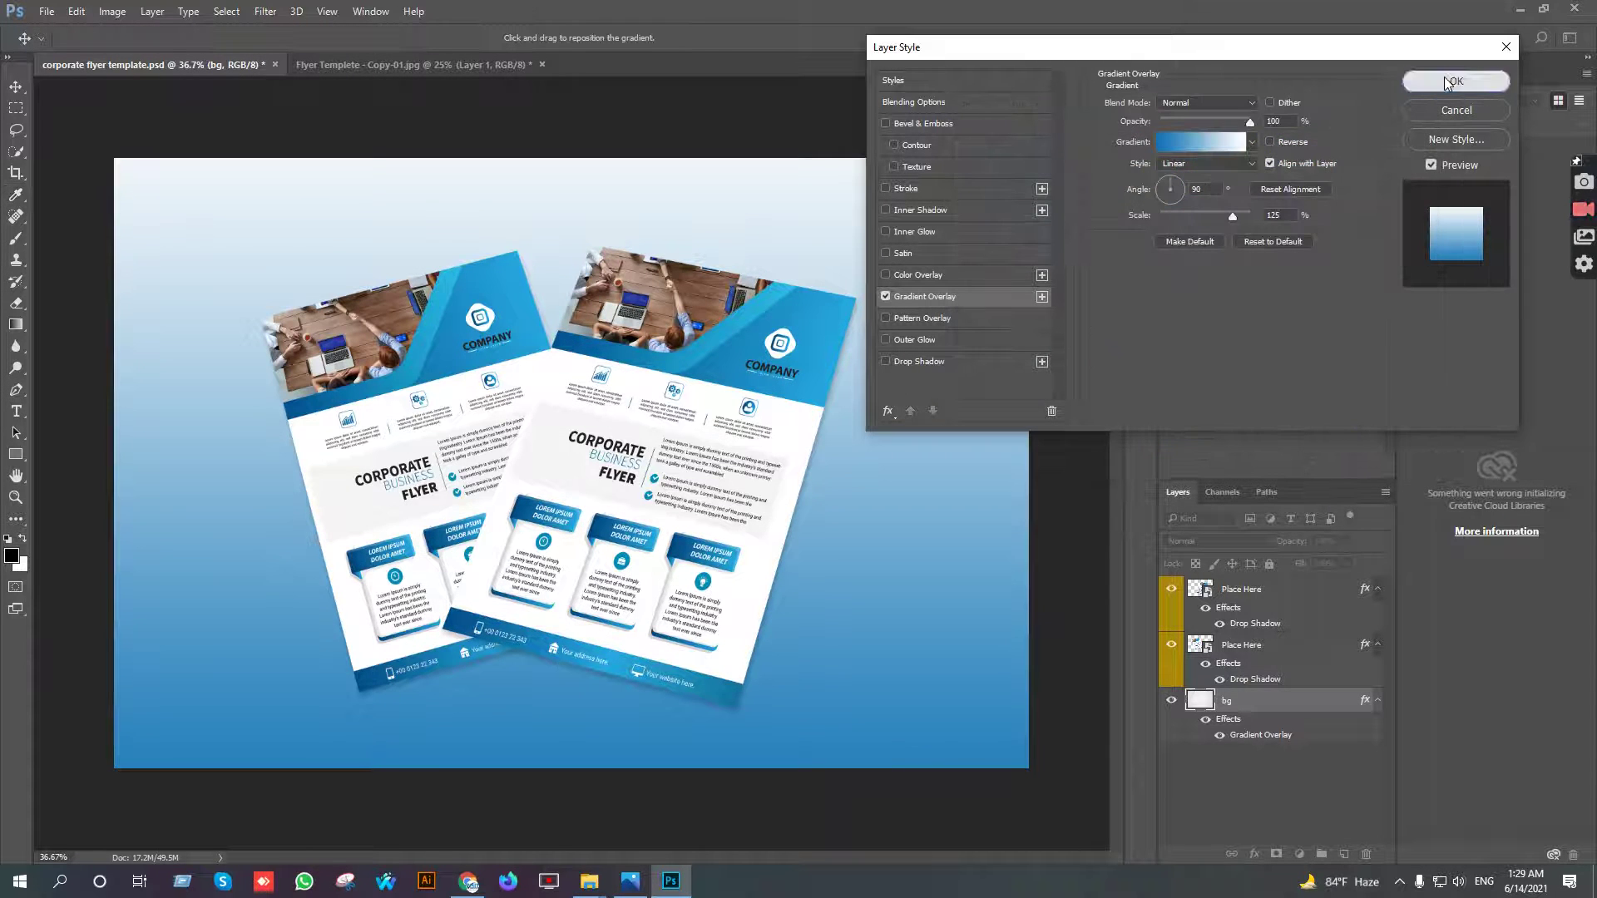
pyautogui.click(1451, 81)
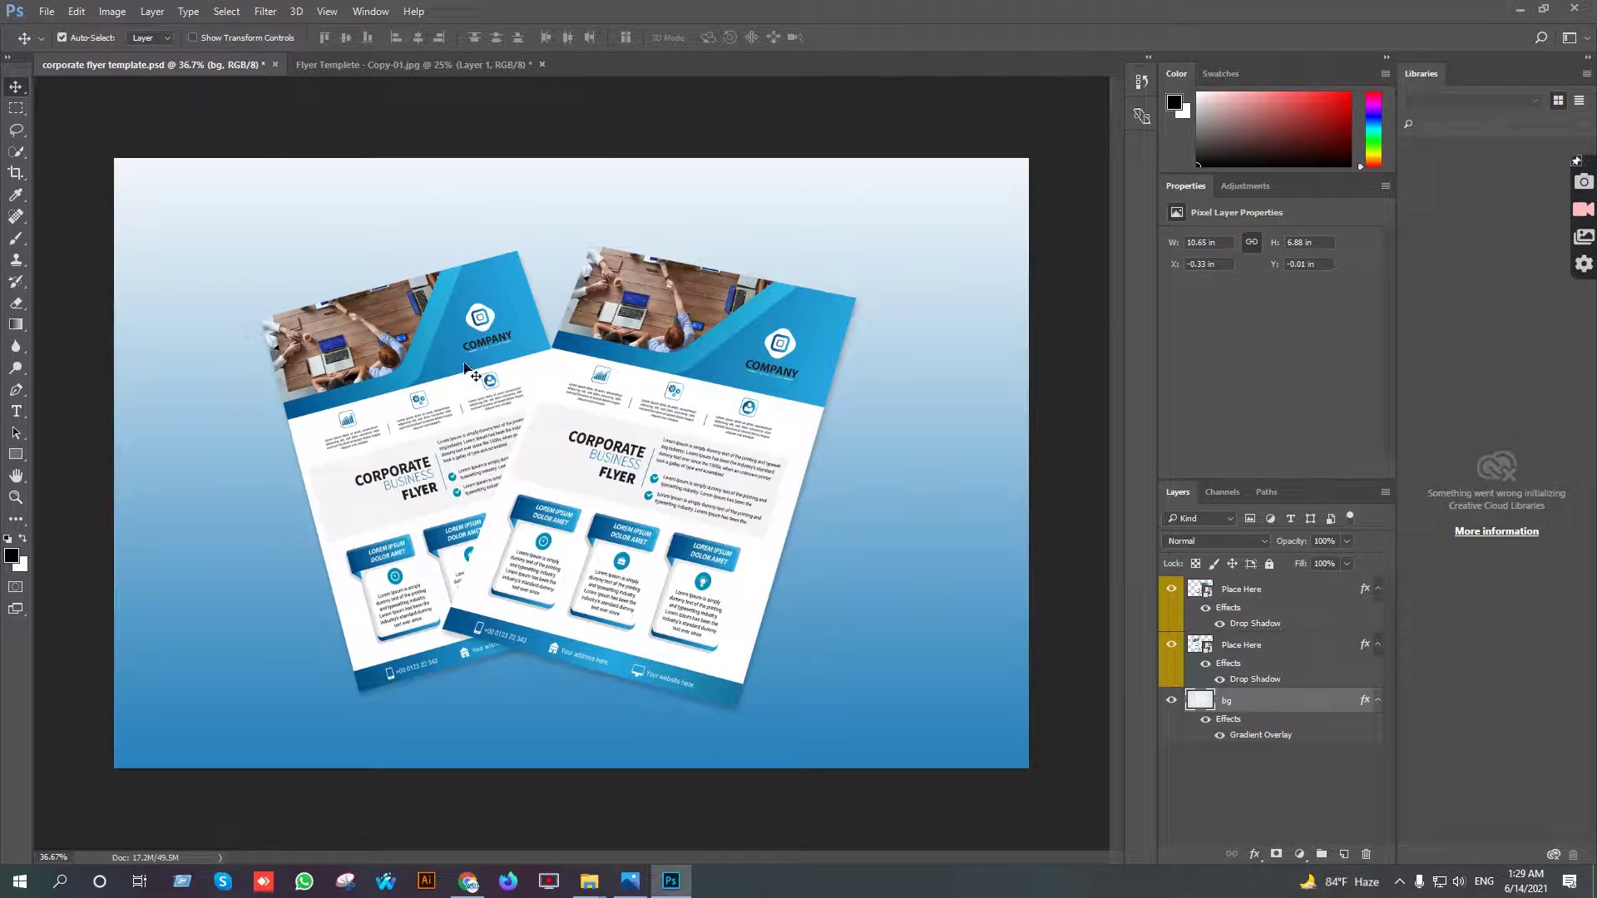
# Save the mockup to the Desktop as corporate flyer template.jpg in JPEG format at maximum quality 12, Baseline ("Standard")
pyautogui.click(47, 11)
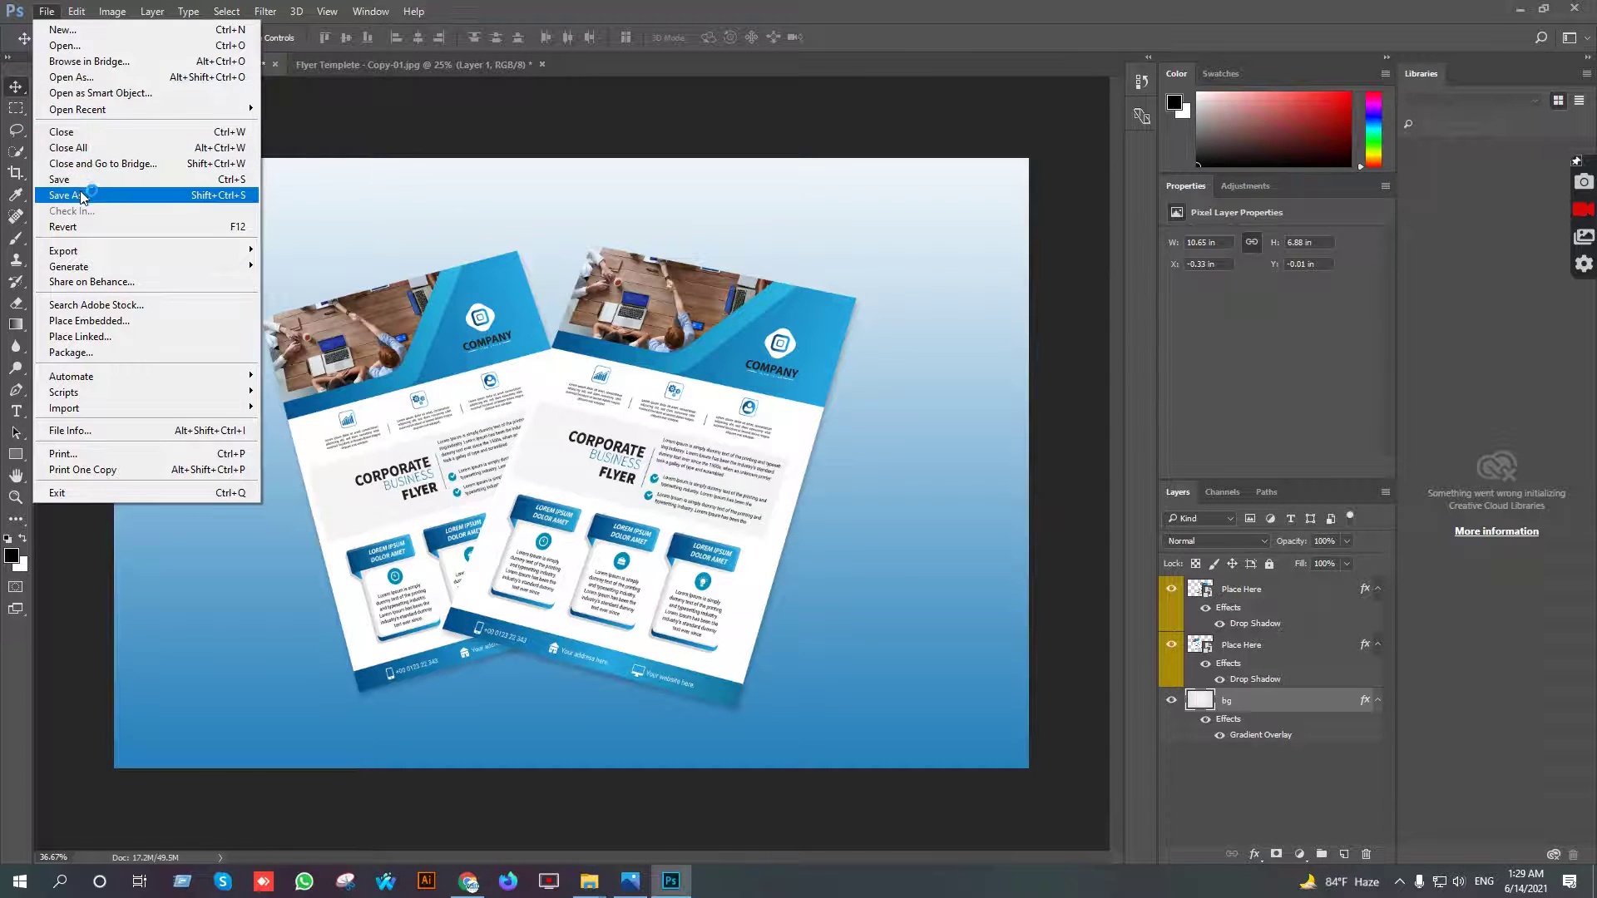
pyautogui.click(167, 195)
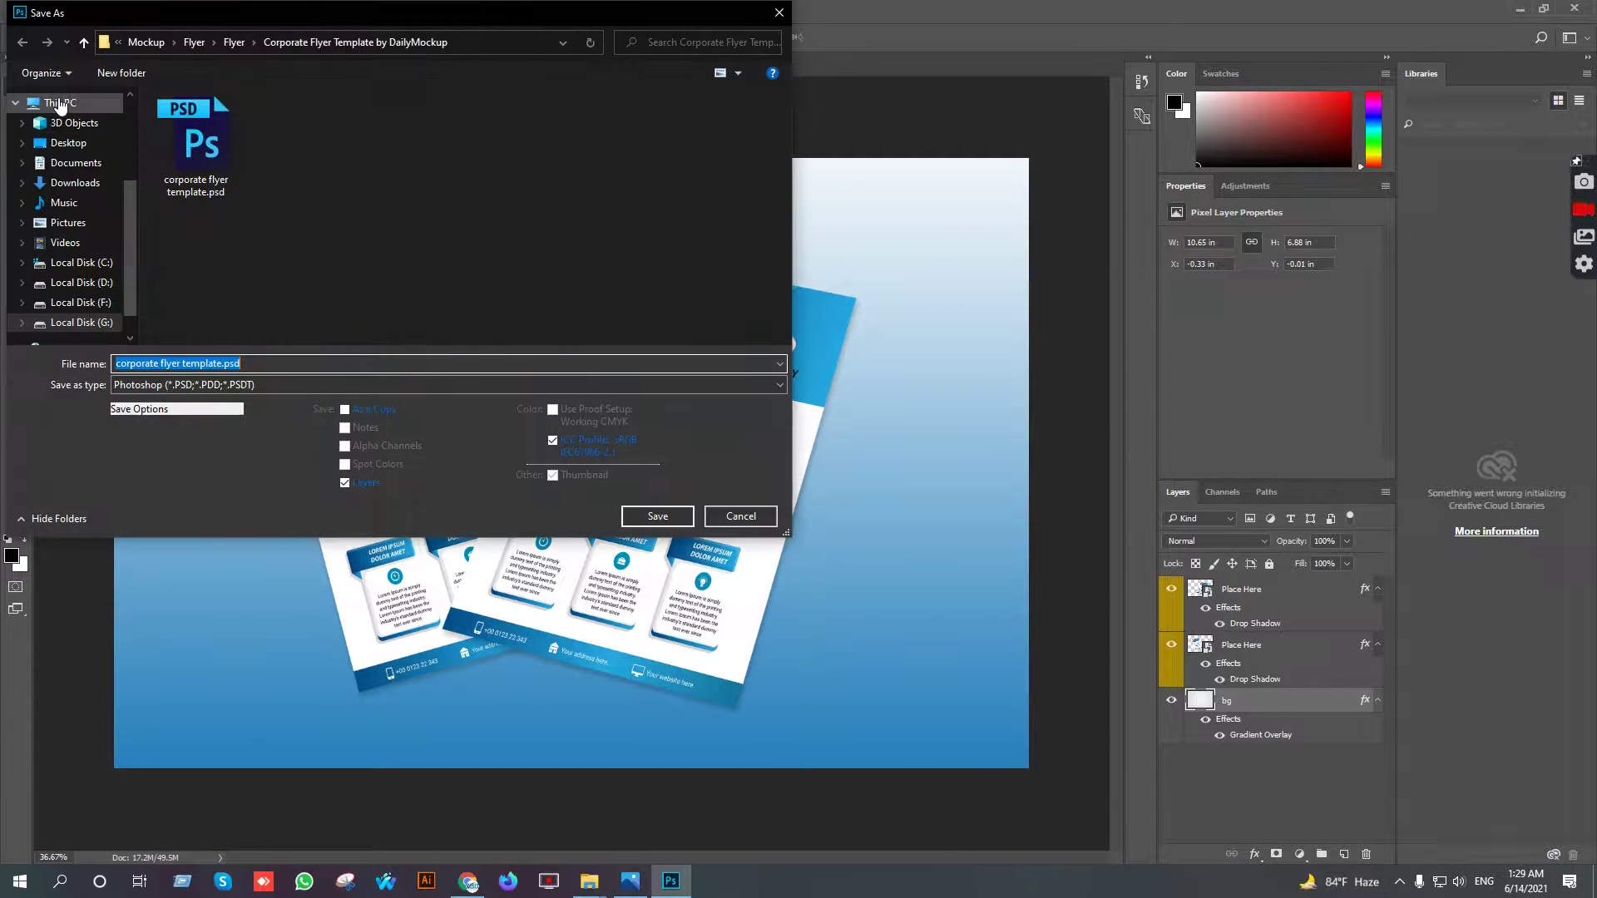
pyautogui.scroll(2, 63, 110)
pyautogui.scroll(1, 63, 110)
pyautogui.click(65, 129)
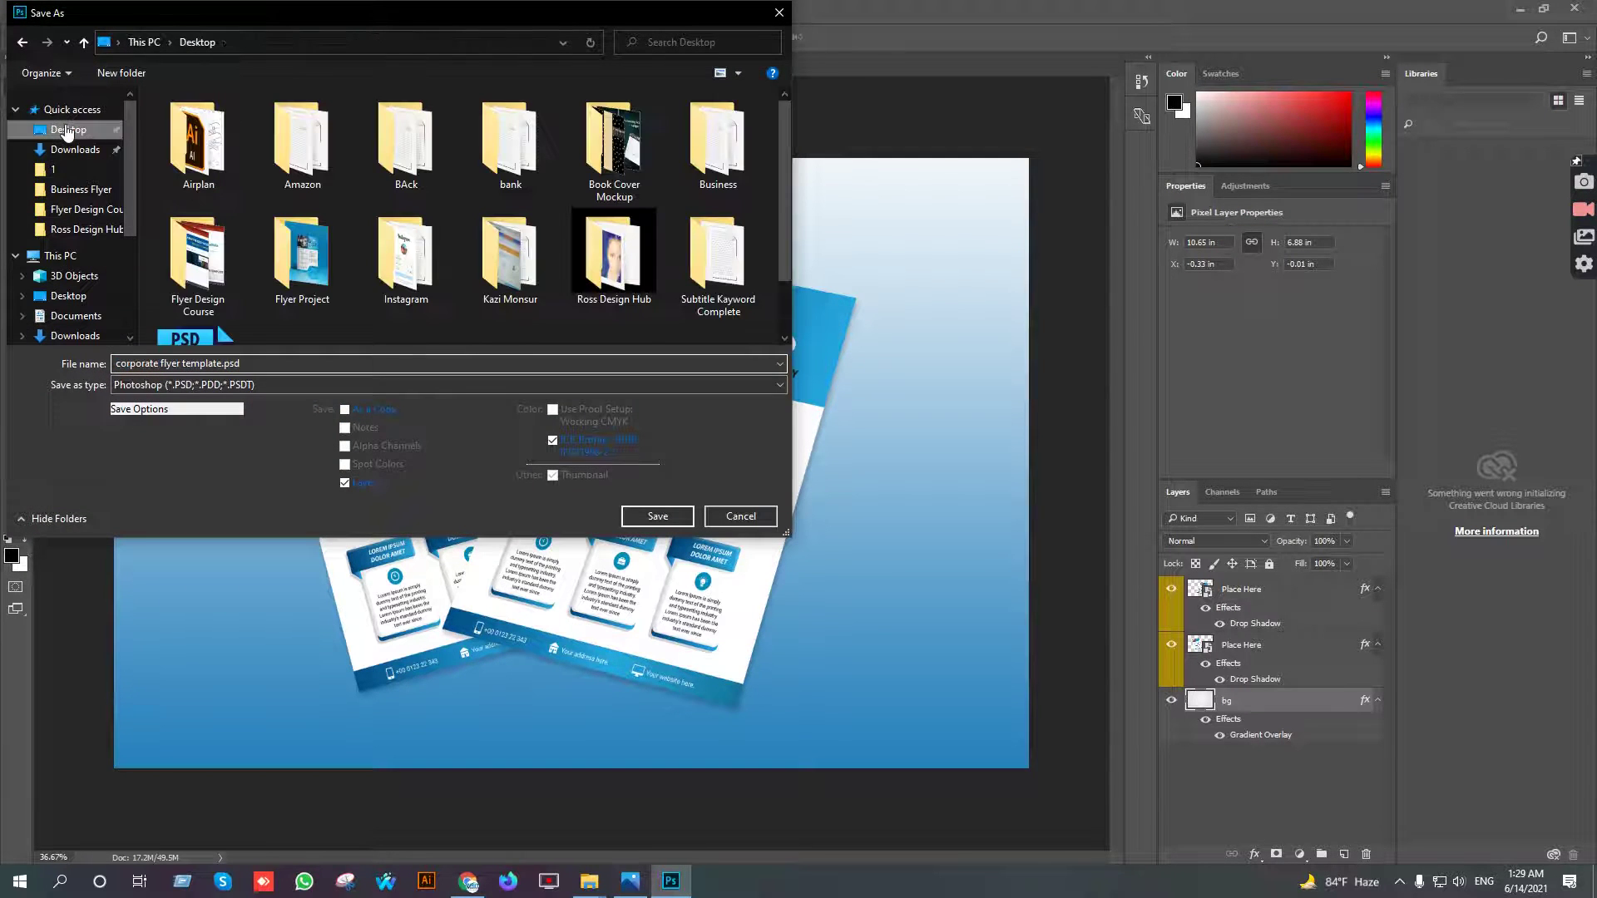
pyautogui.click(207, 386)
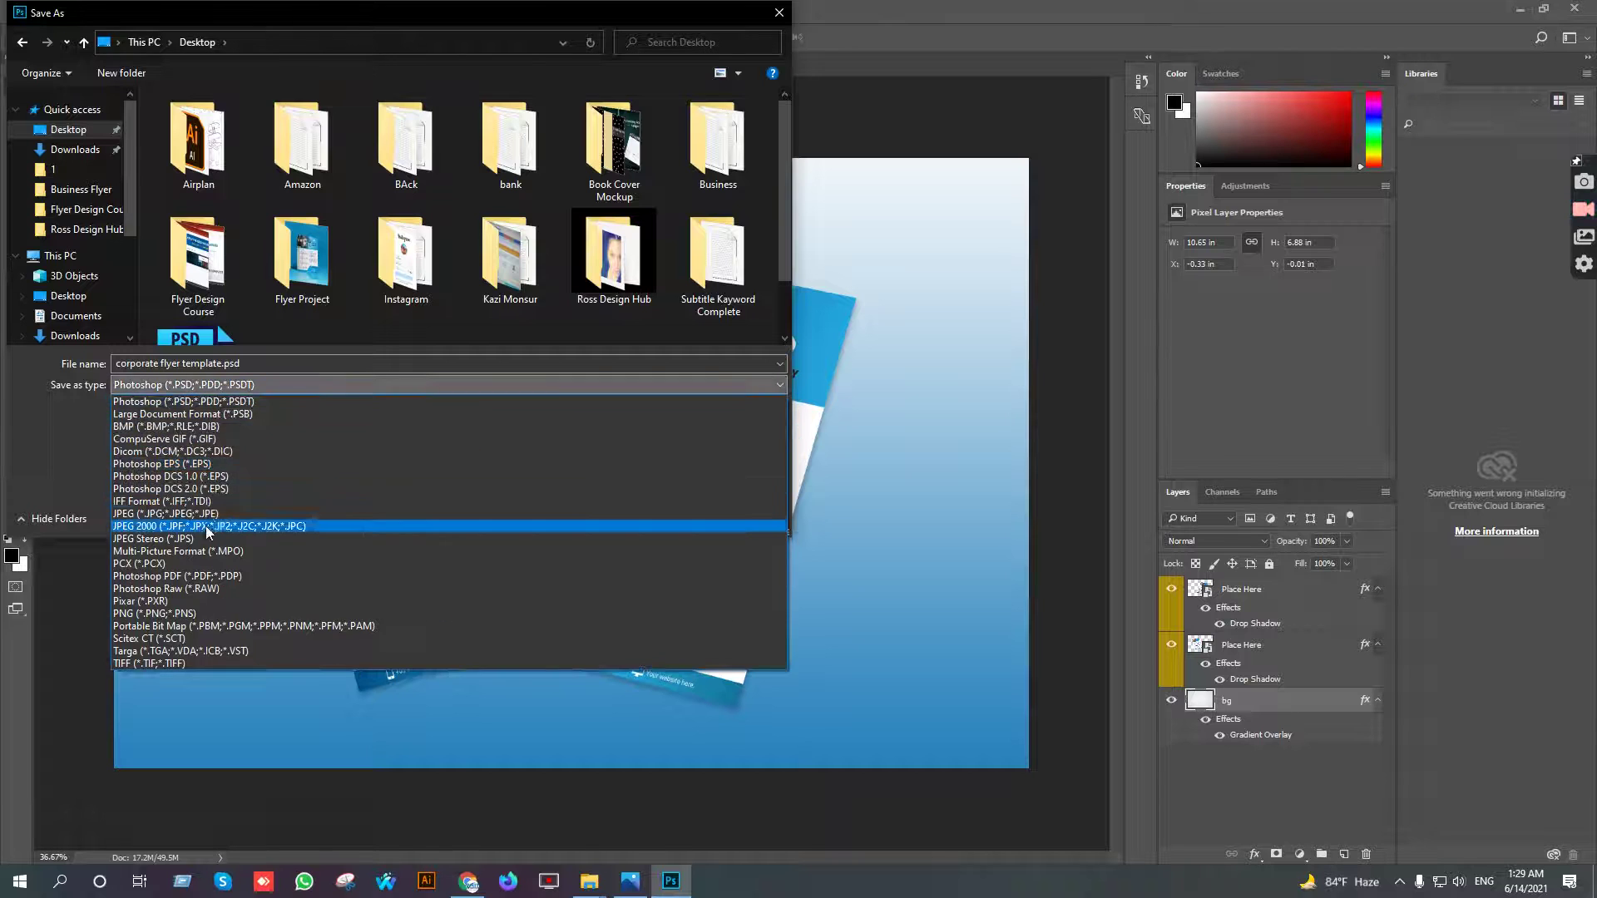
pyautogui.click(210, 514)
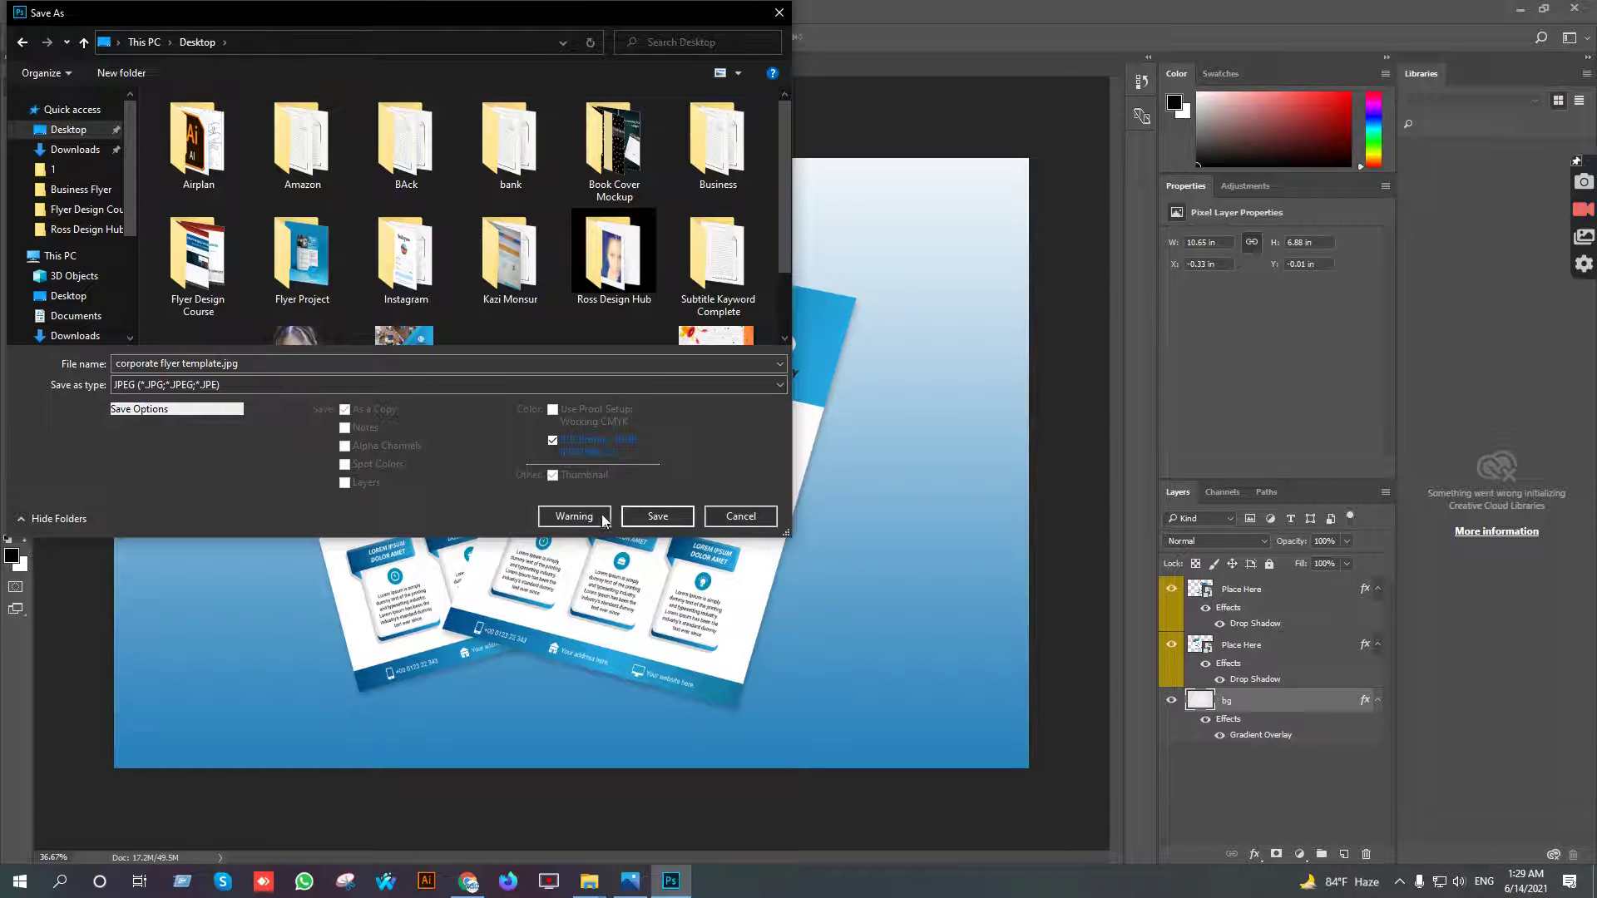
pyautogui.click(645, 517)
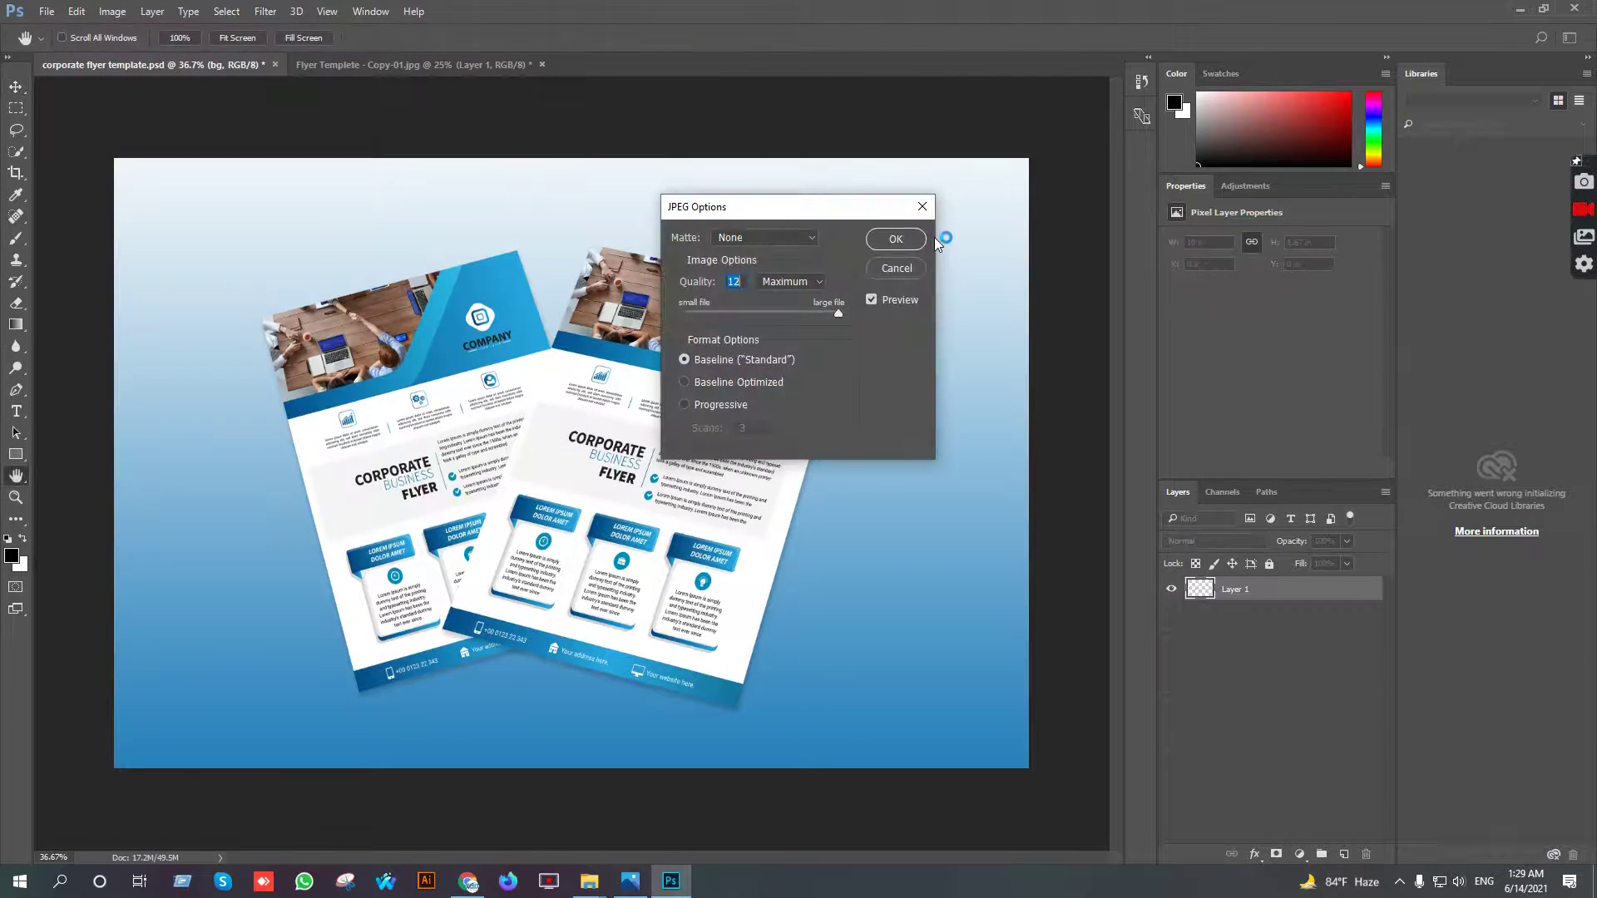
pyautogui.click(896, 240)
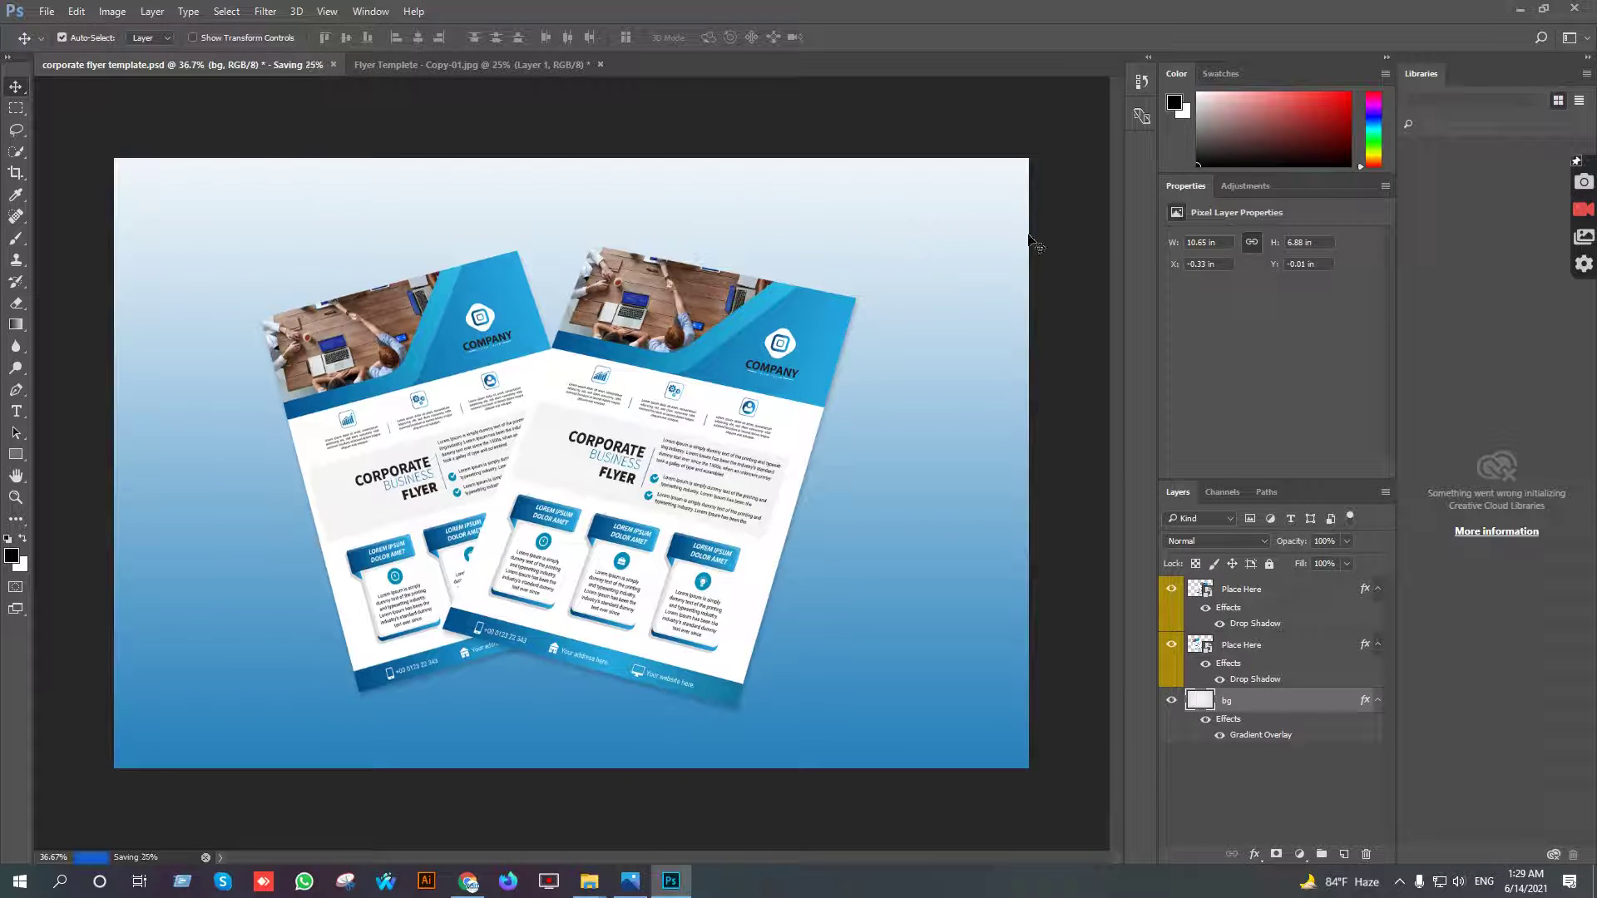
# Clear the open windows to reach the desktop and open the exported corporate flyer template.jpg in Photos
pyautogui.click(1520, 16)
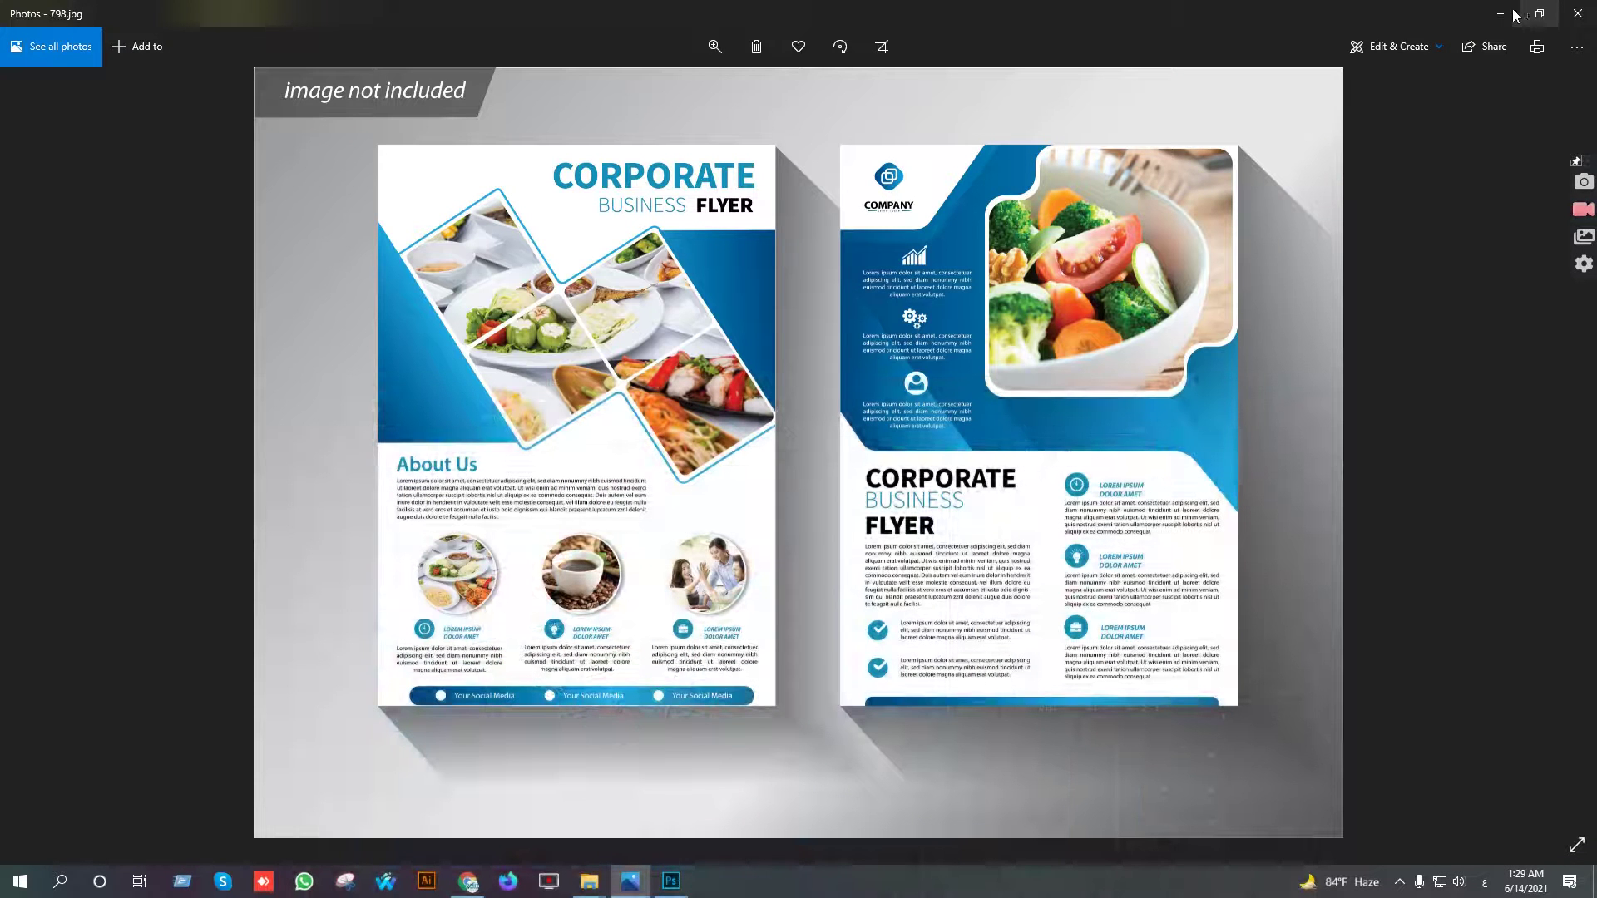
pyautogui.click(1578, 13)
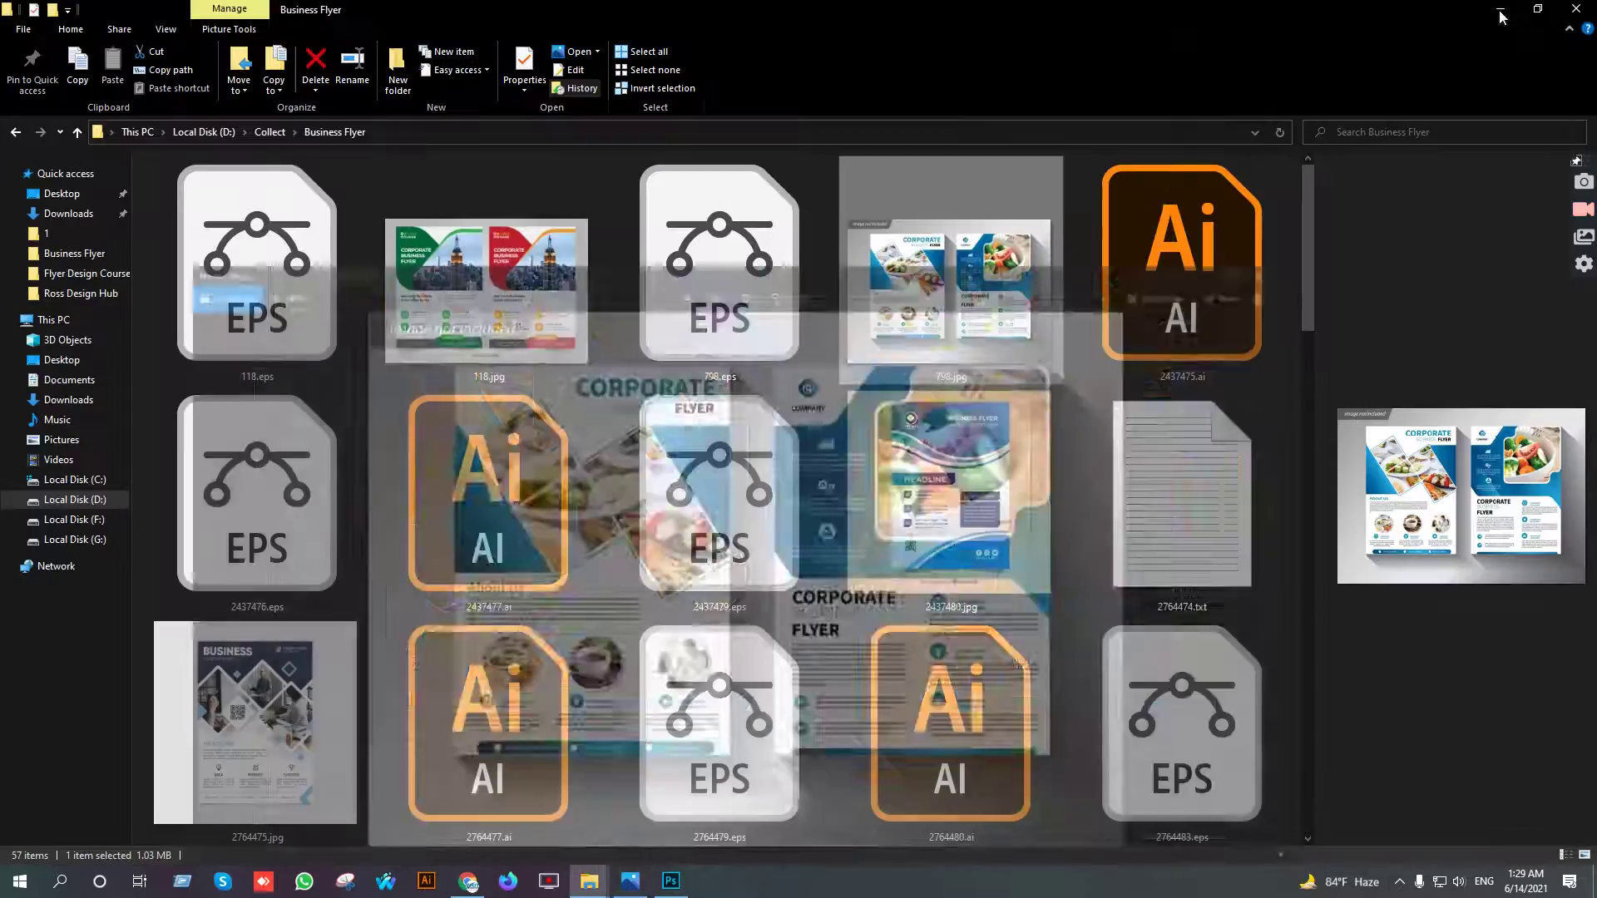
pyautogui.click(1578, 10)
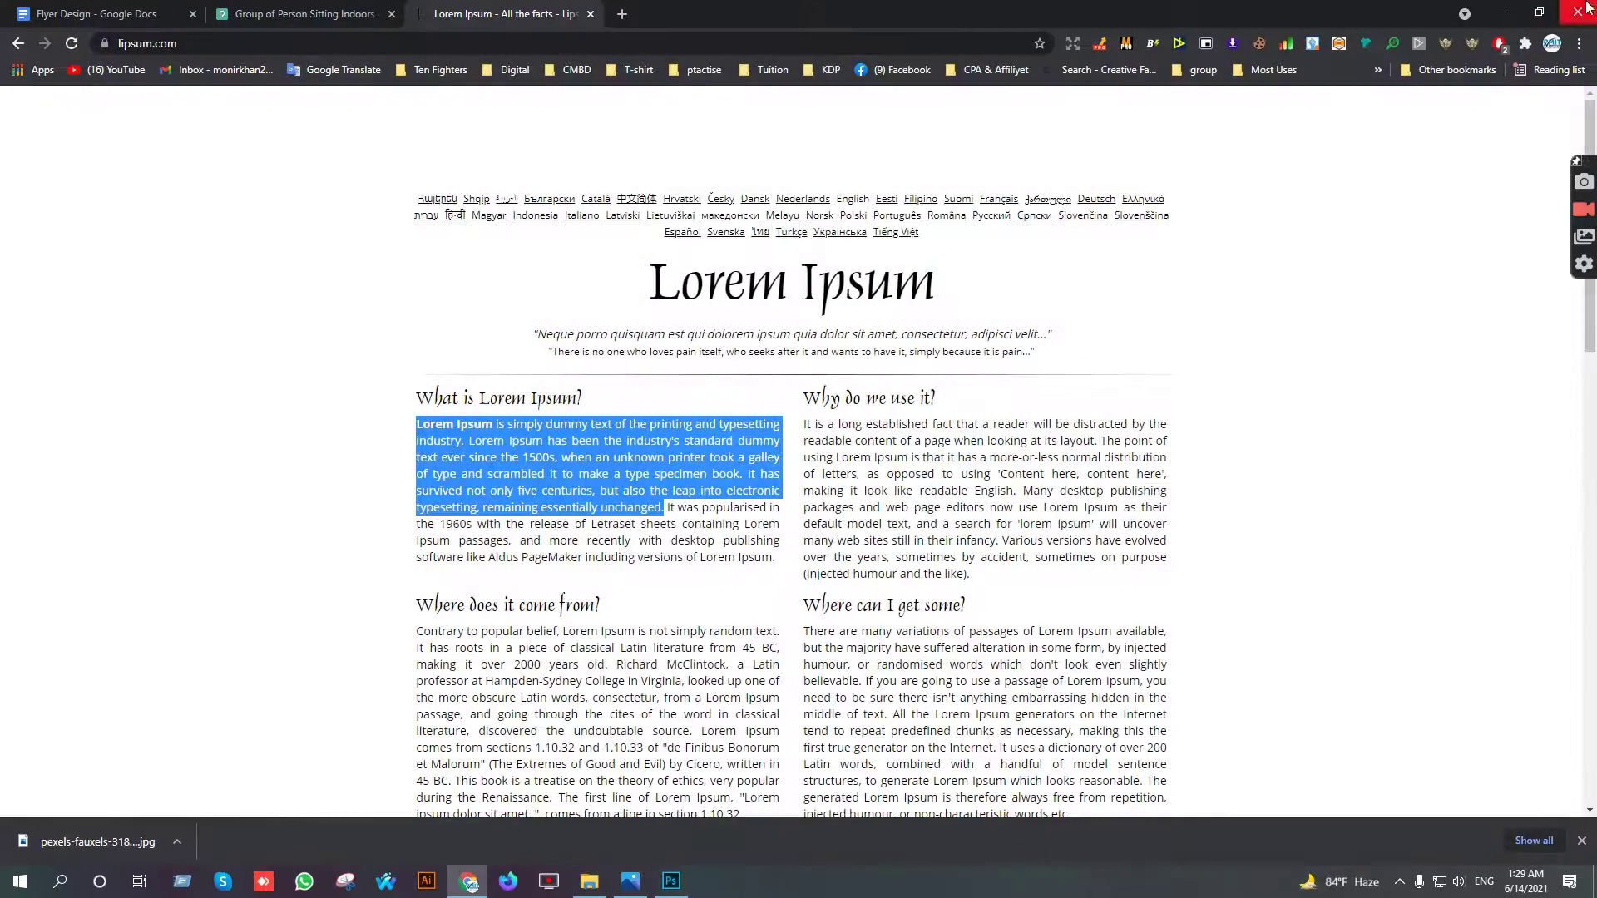
pyautogui.click(1501, 10)
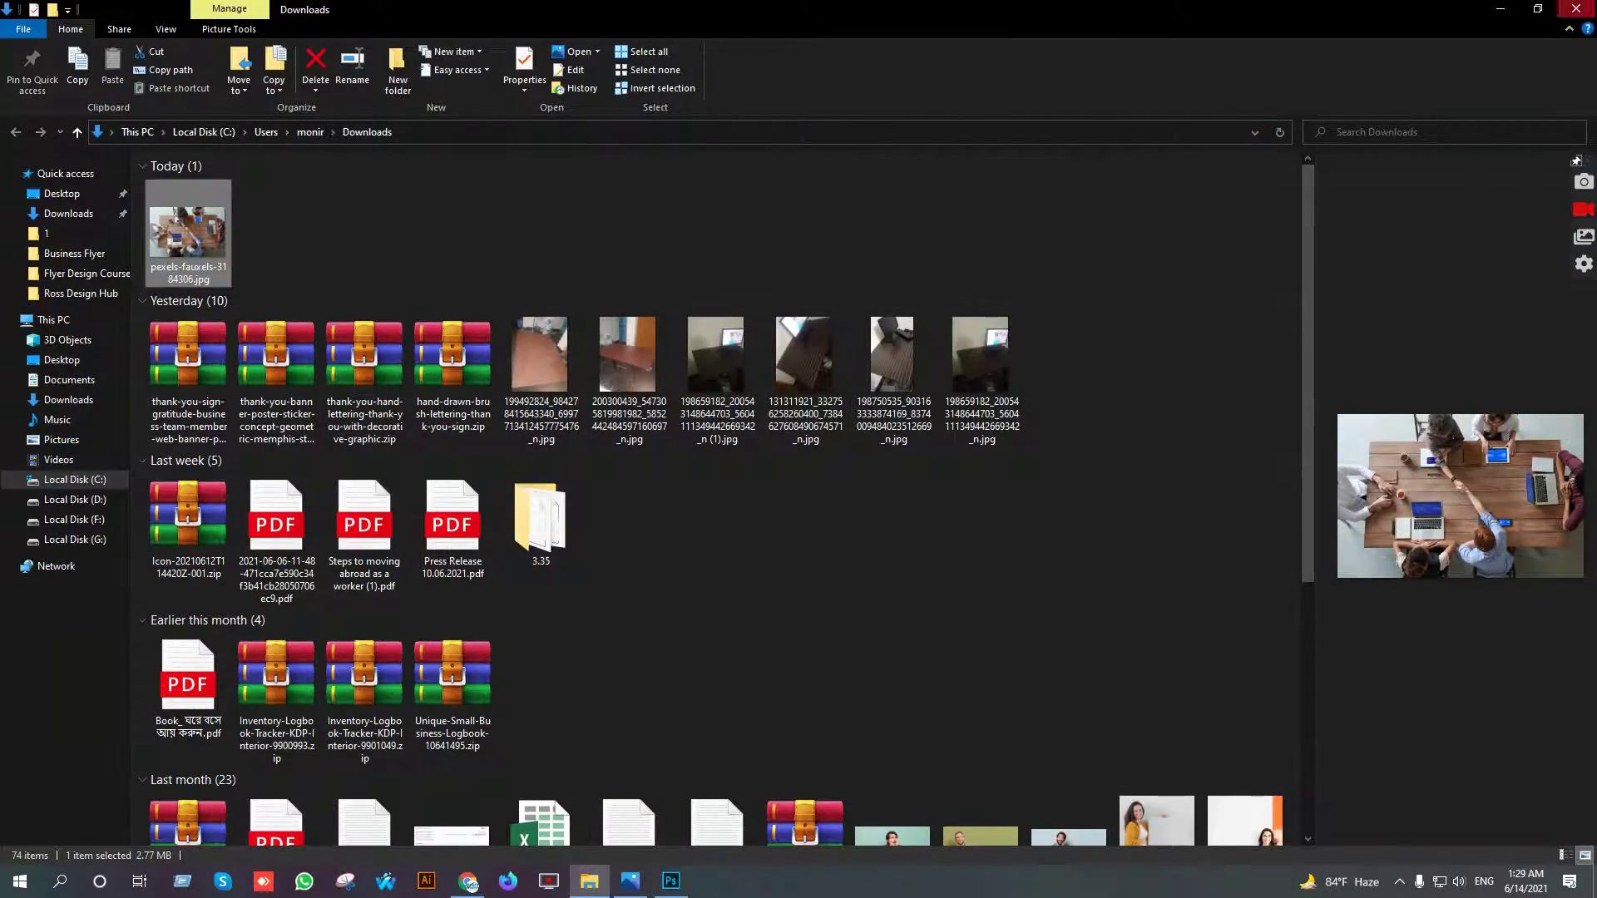
pyautogui.click(1576, 10)
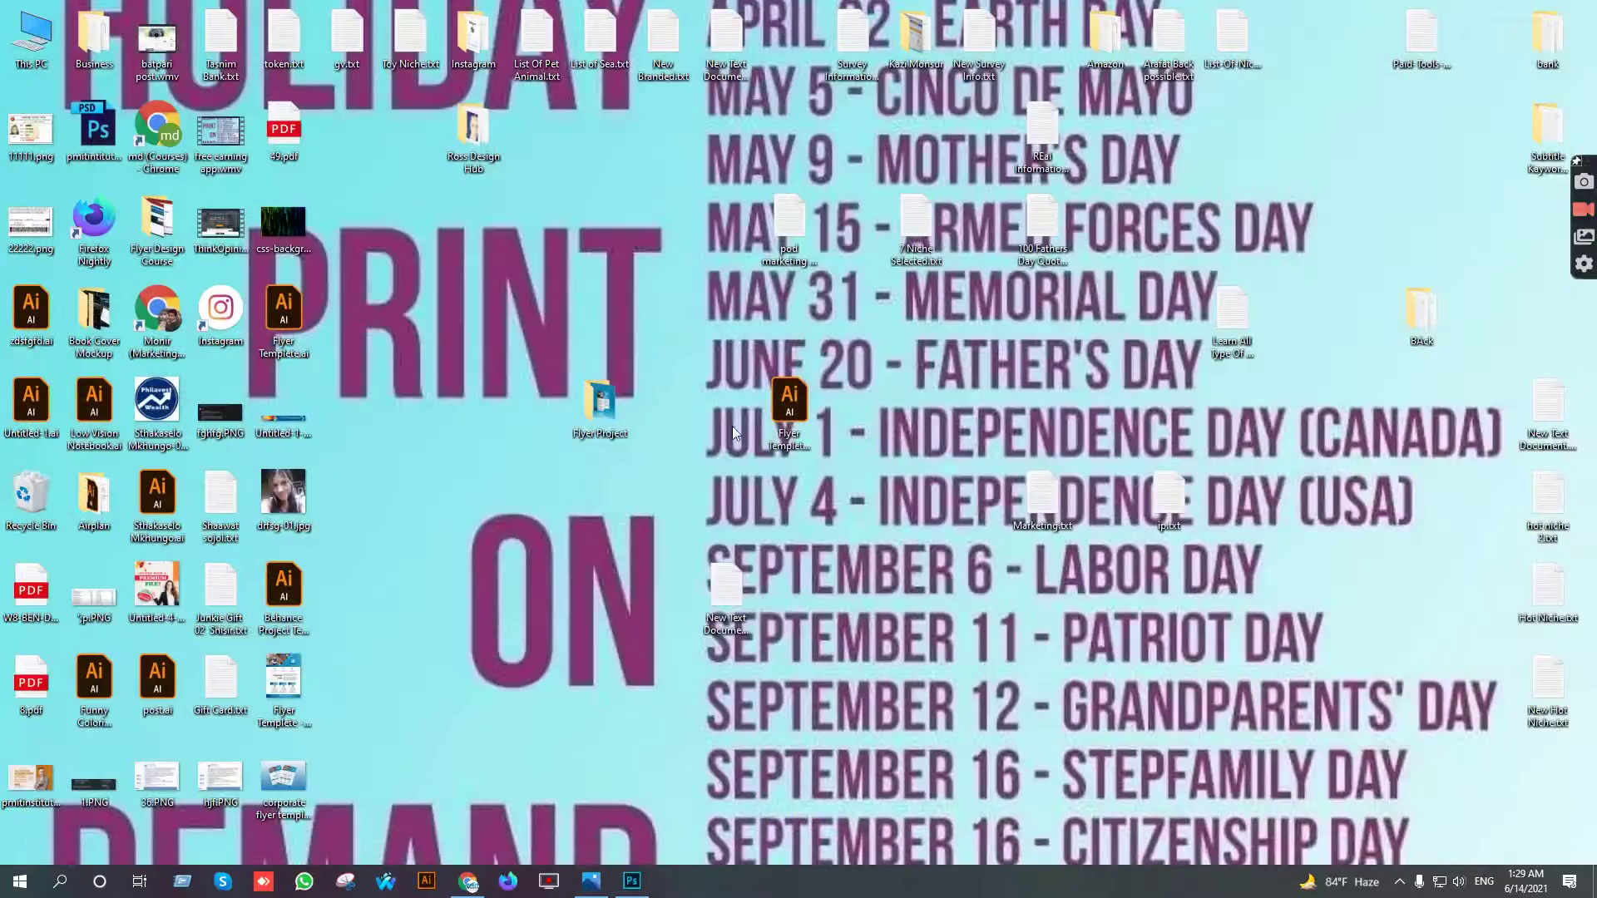
pyautogui.doubleClick(284, 782)
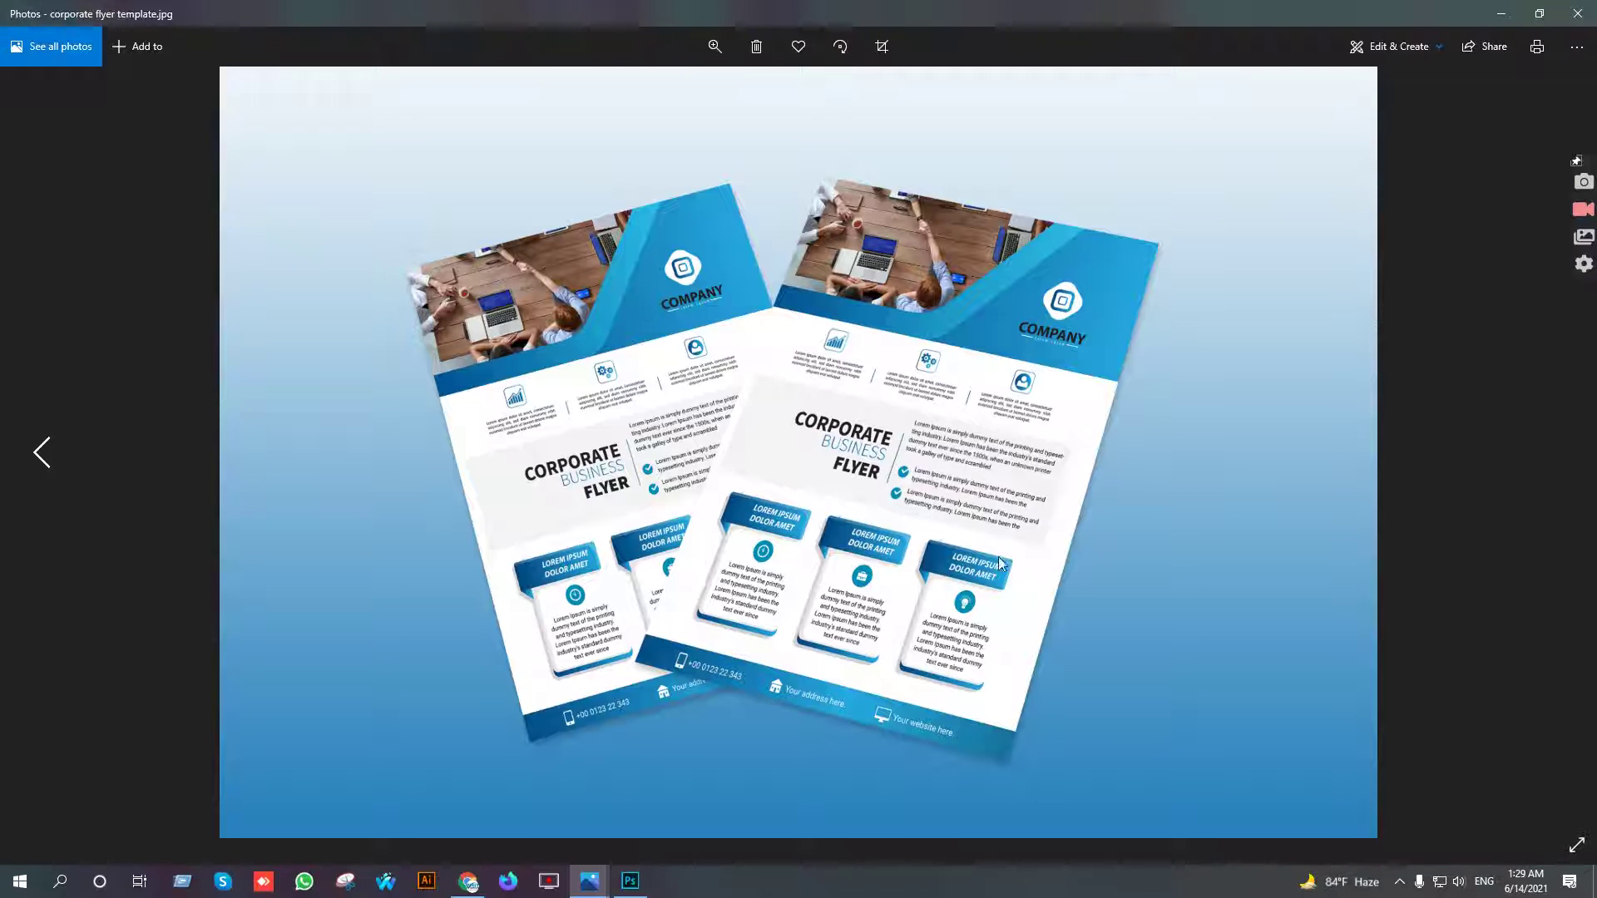
# Compare the exported mockup image with the reference flyer design 798.jpg and return to the mockup
pyautogui.press('Left')
pyautogui.press('Right')
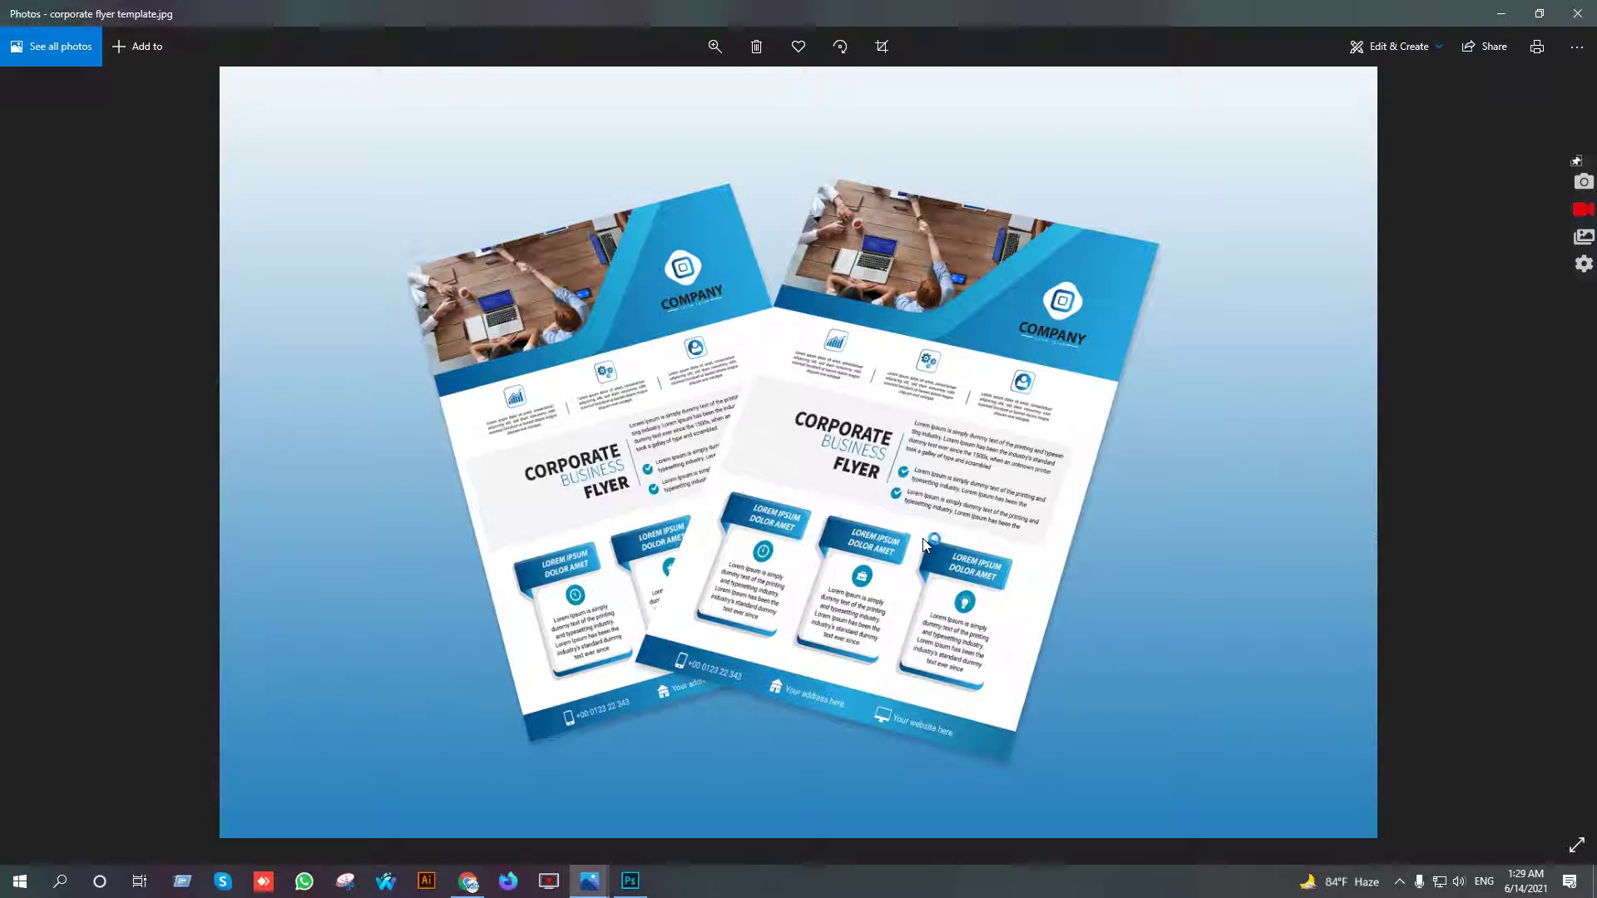
pyautogui.moveTo(591, 880)
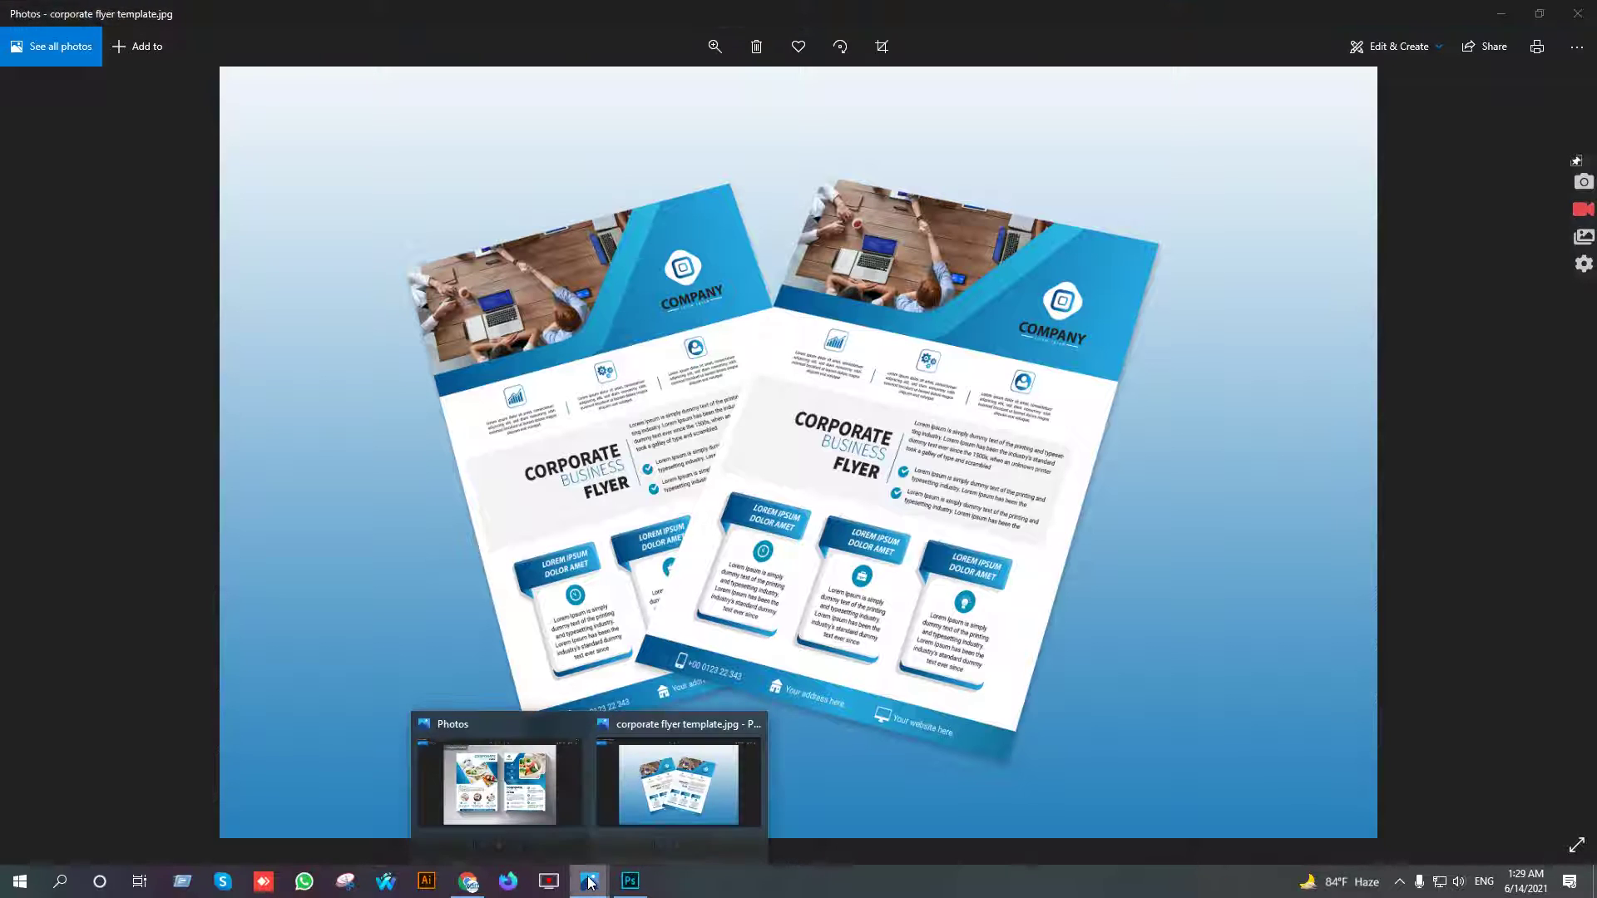
pyautogui.click(472, 782)
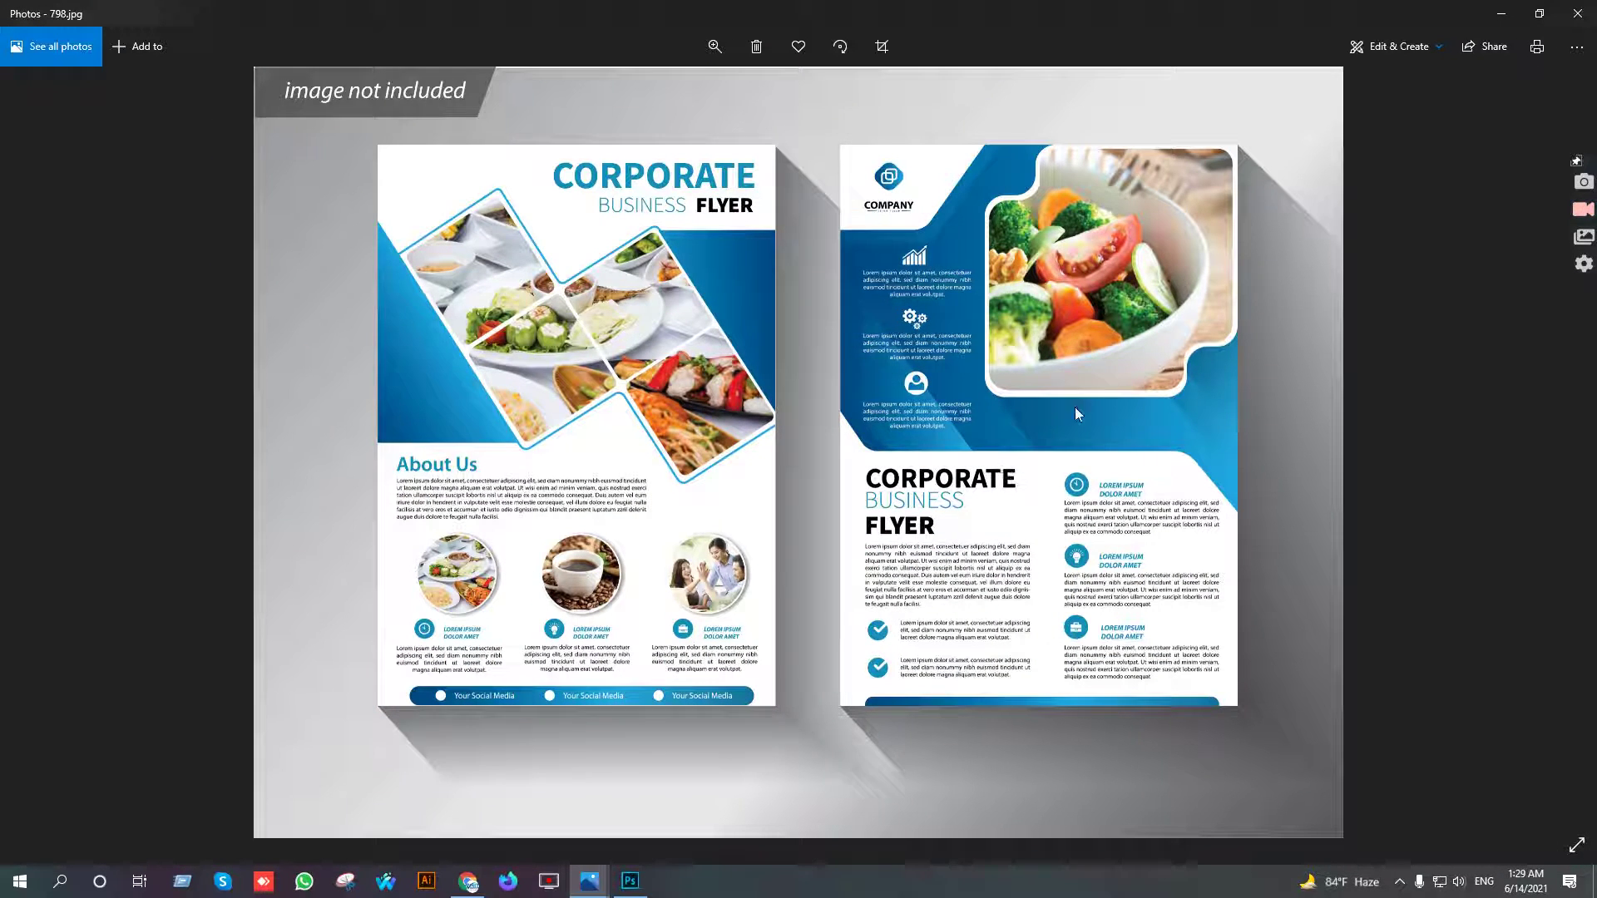
pyautogui.moveTo(590, 880)
pyautogui.click(674, 795)
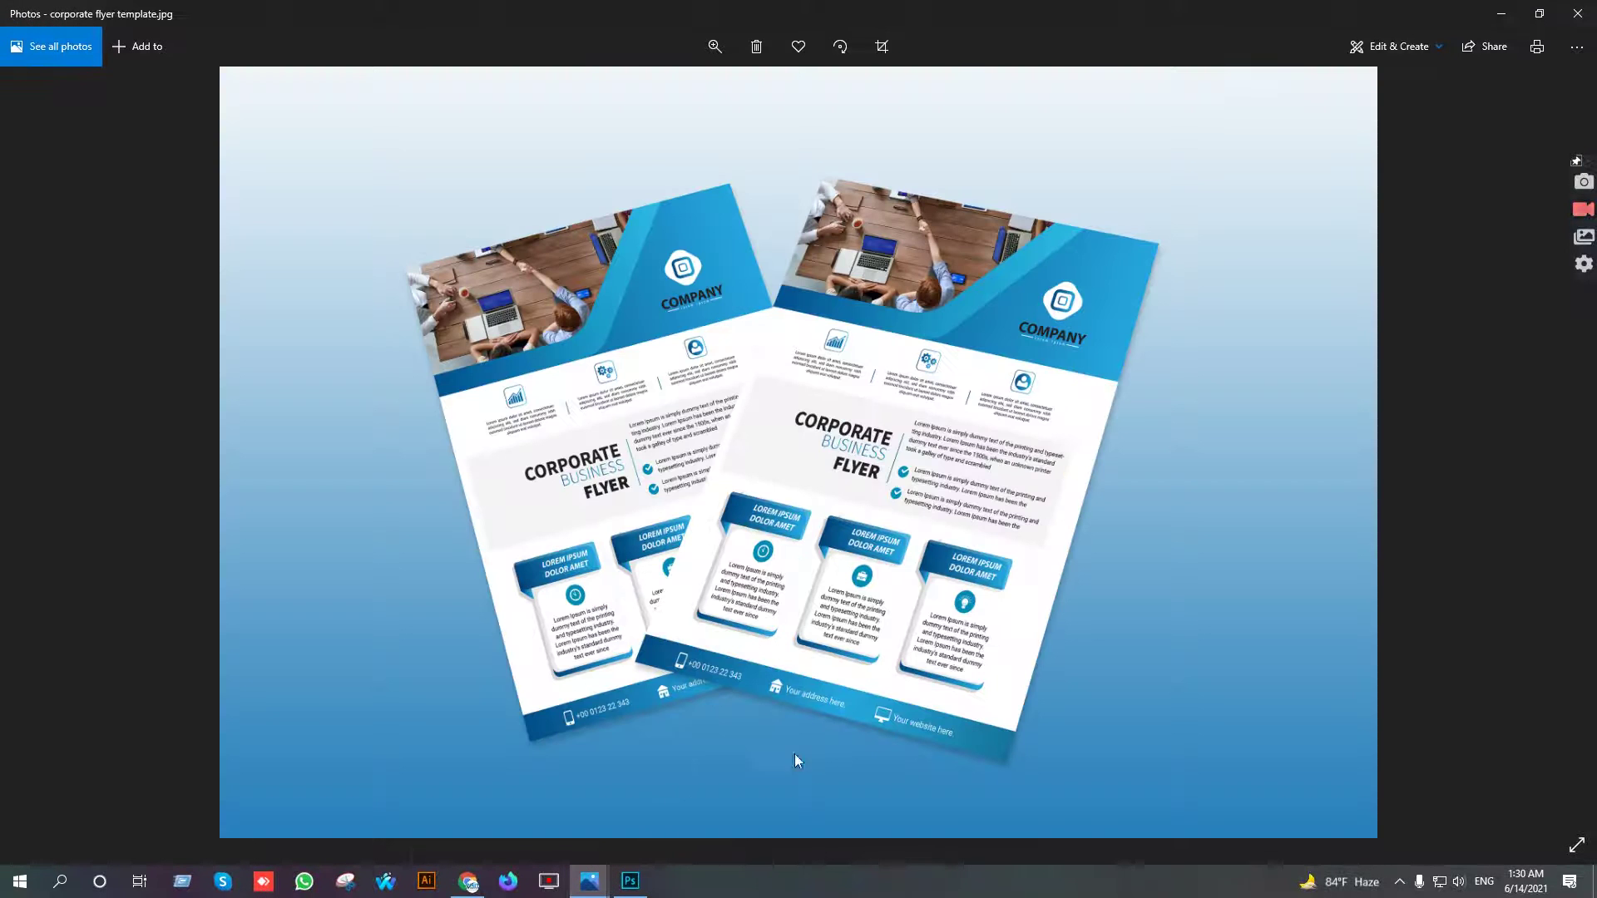